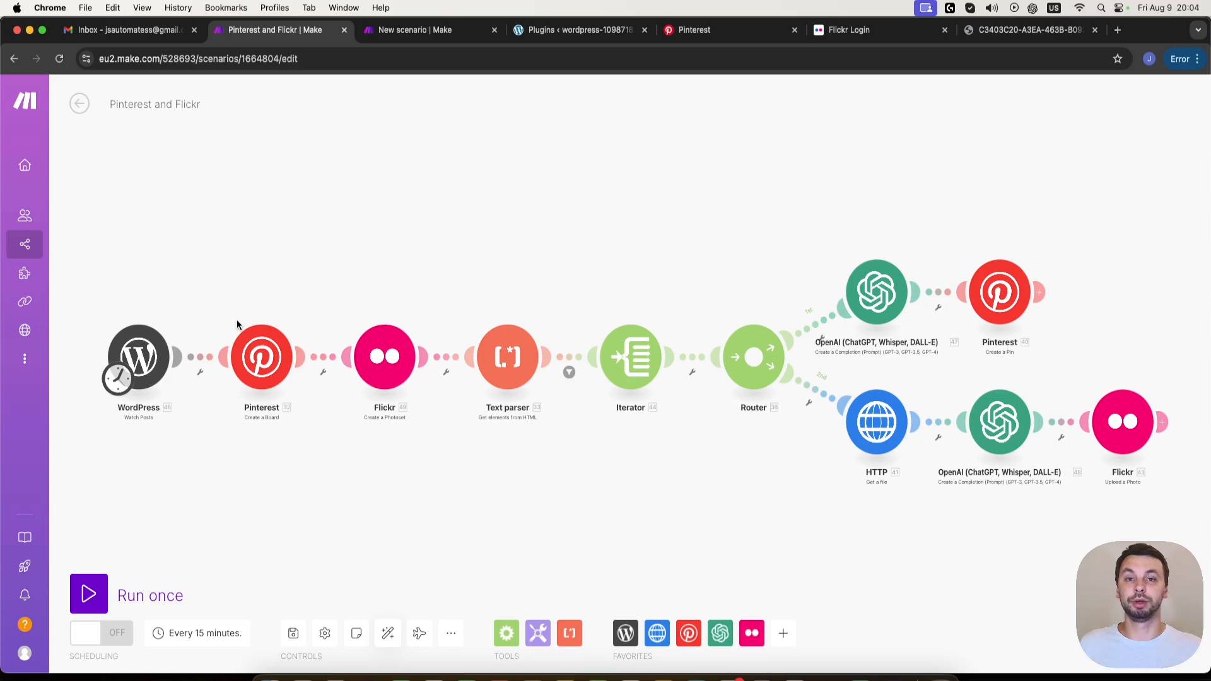
- Review the settings of the Pinterest board creation module and the Flickr photo upload module in the Pinterest and Flickr scenario
{"action": "left_click", "coordinate": [252, 343]}
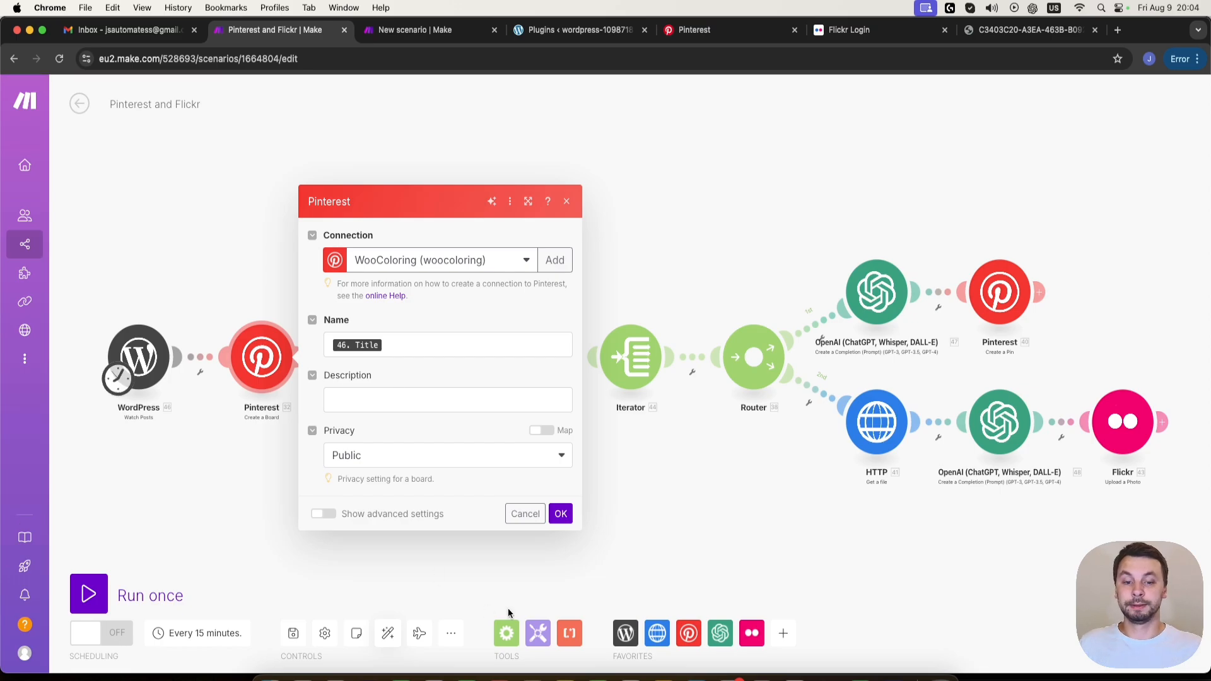
{"action": "left_click", "coordinate": [559, 515]}
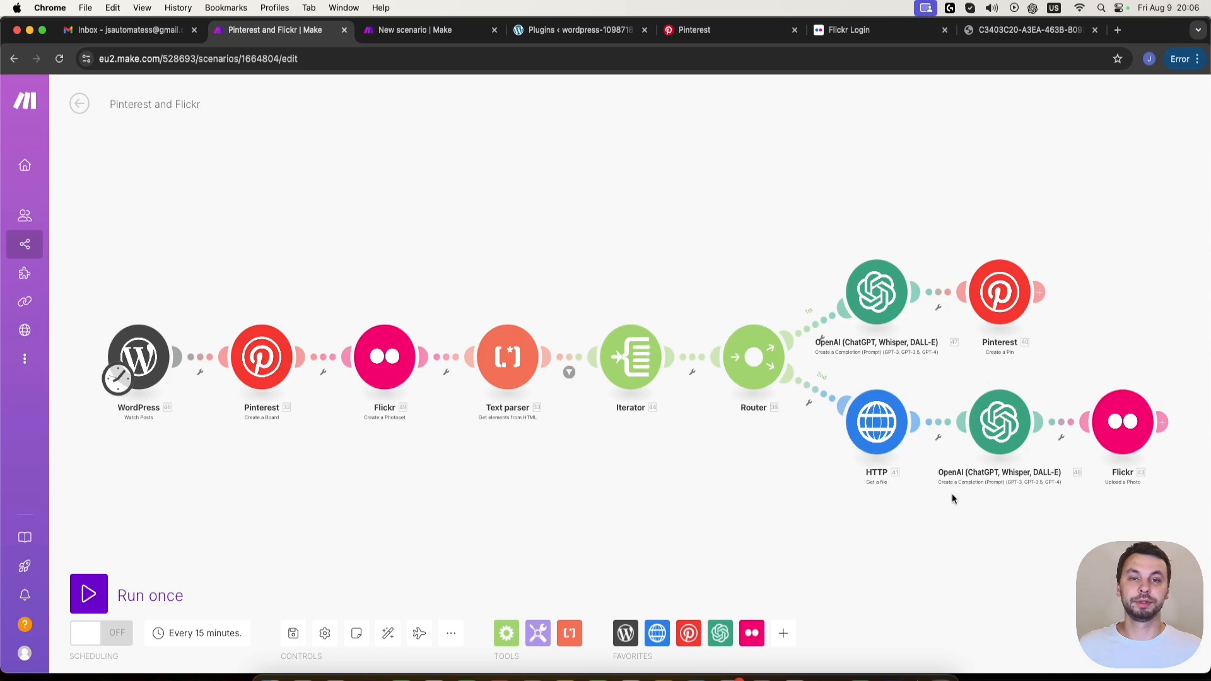
{"action": "left_click", "coordinate": [1007, 431]}
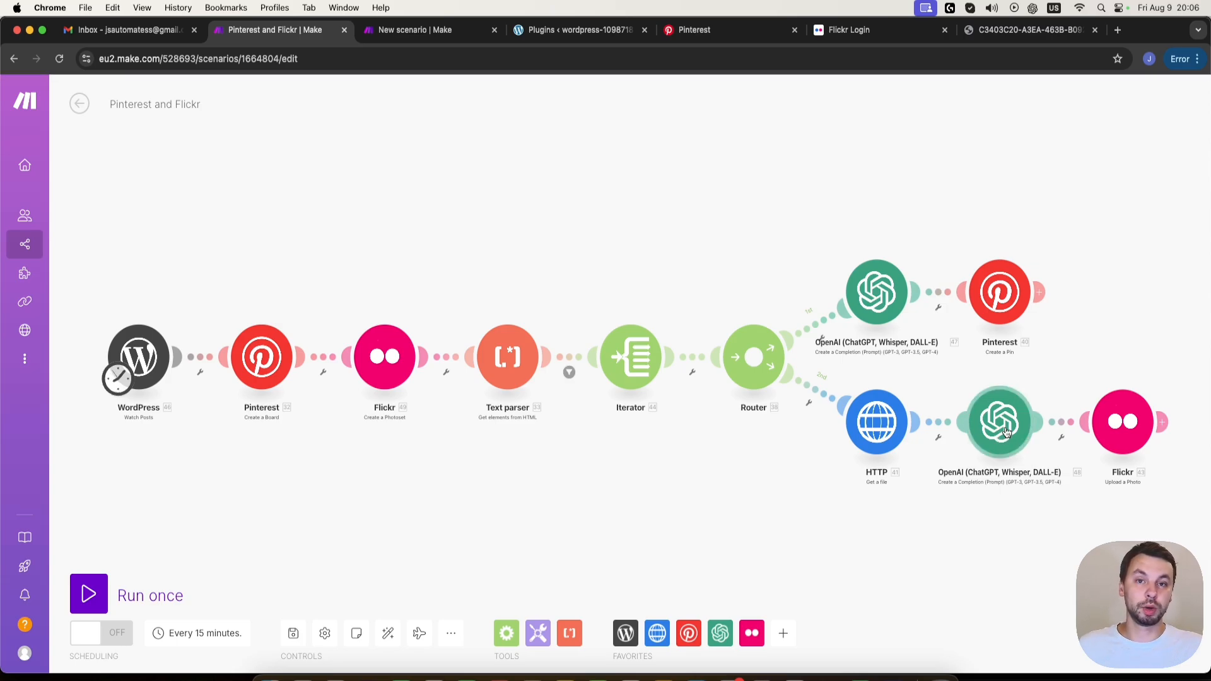
{"action": "left_click", "coordinate": [1121, 424]}
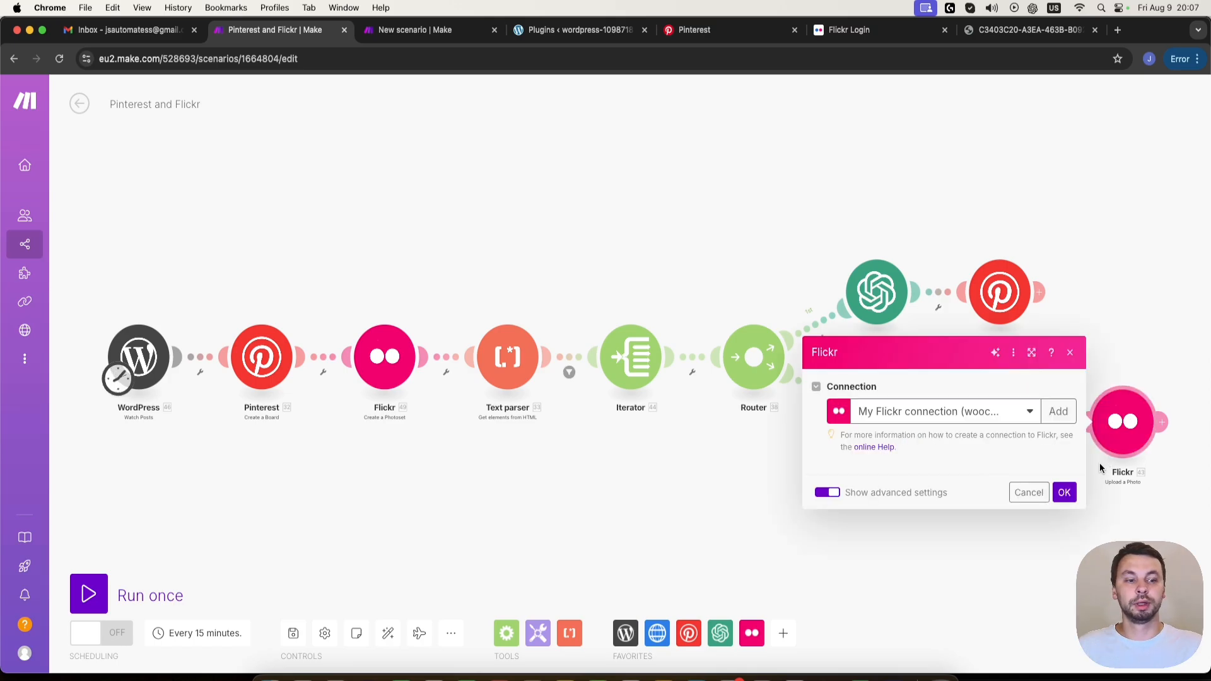
{"action": "scroll", "coordinate": [966, 497], "scroll_direction": "down", "scroll_amount": 1}
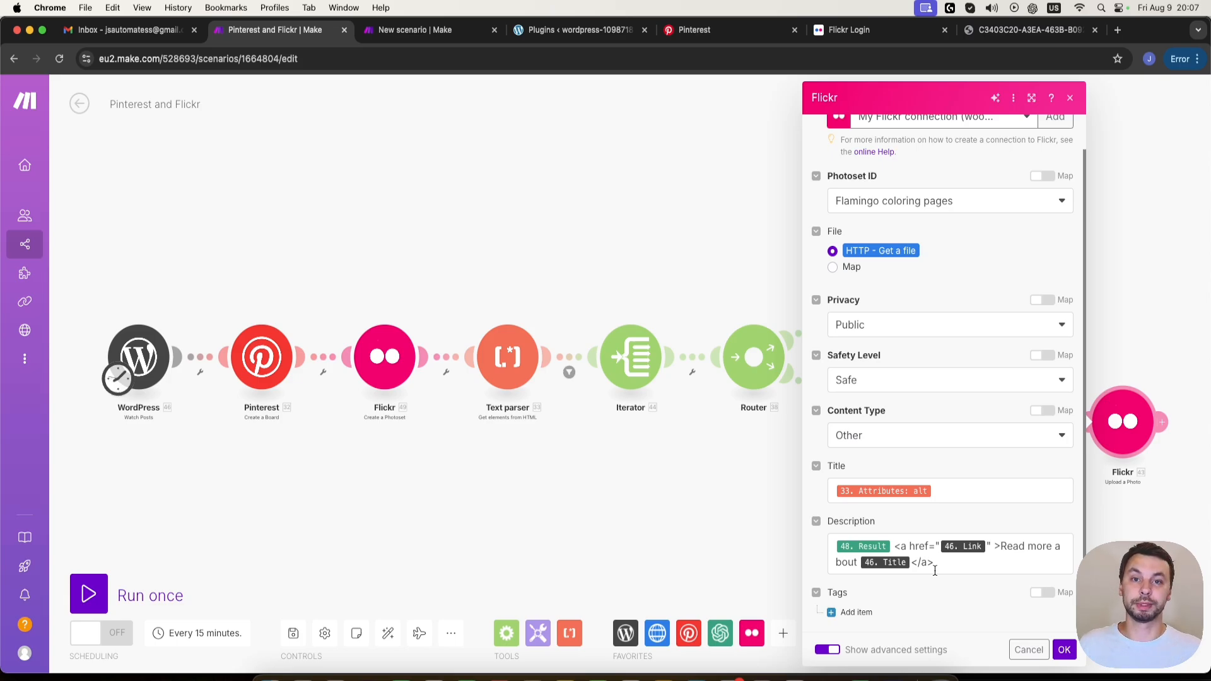
{"action": "left_click", "coordinate": [1064, 650]}
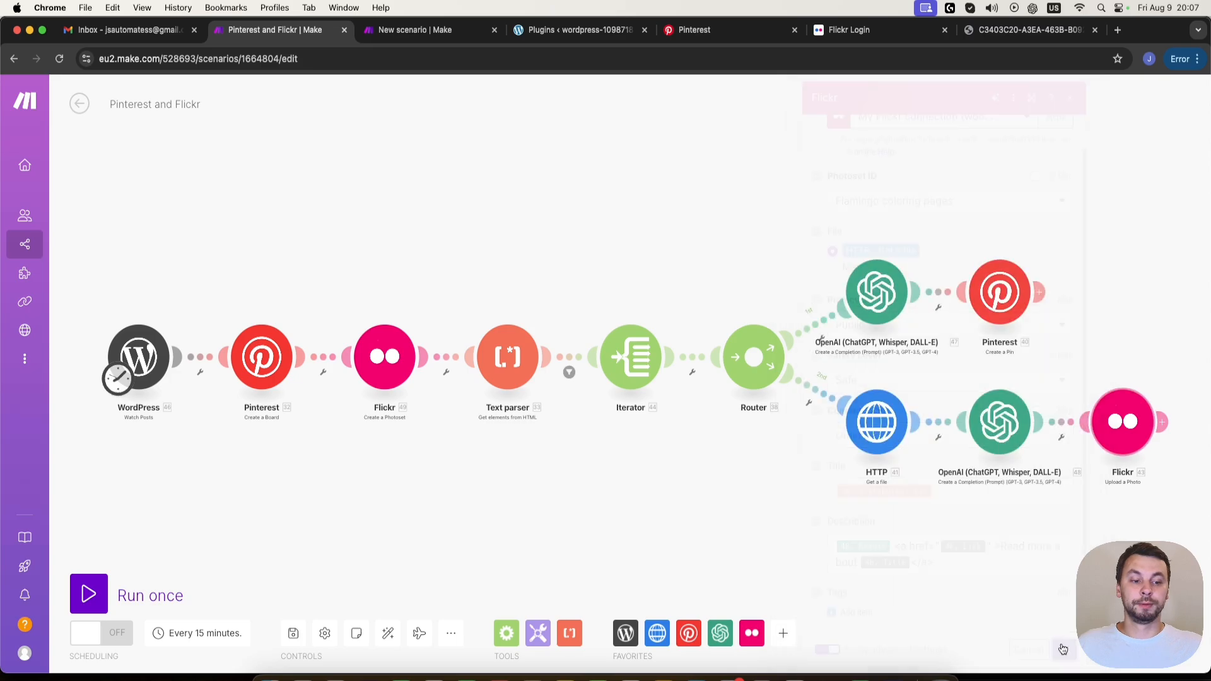
- Review the prompt messages in the OpenAI module that writes the Pinterest pin descriptions
{"action": "left_click", "coordinate": [883, 296]}
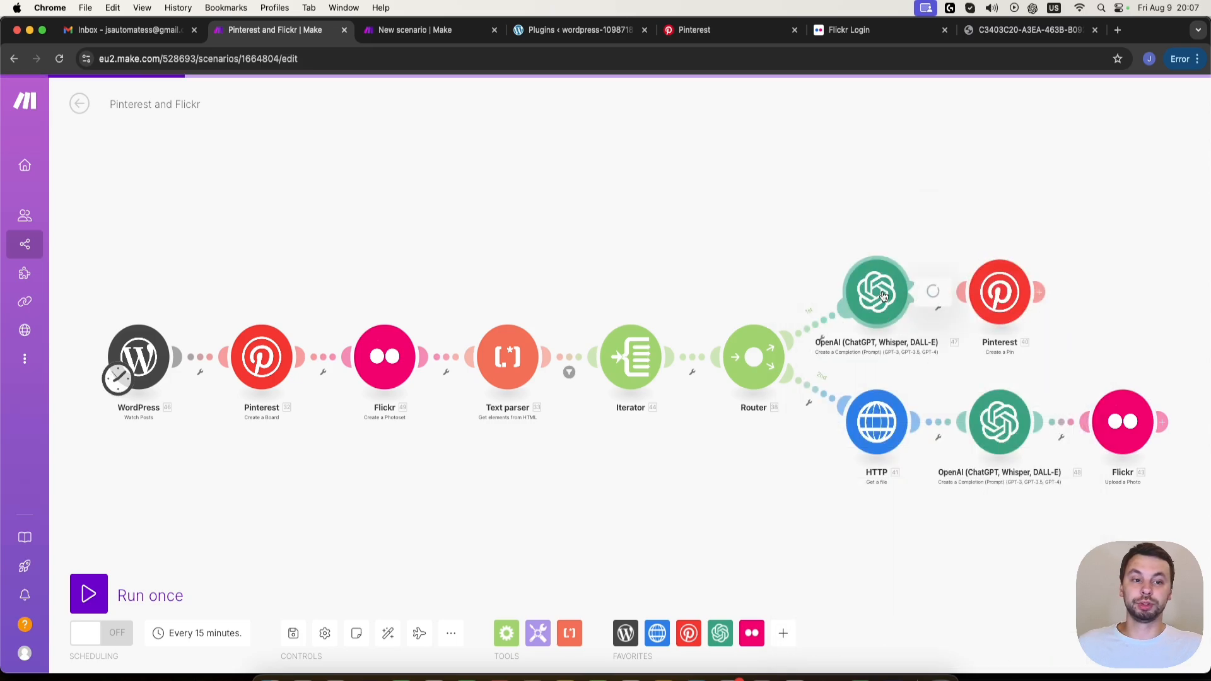
{"action": "scroll", "coordinate": [995, 454], "scroll_direction": "down", "scroll_amount": 6}
{"action": "right_click", "coordinate": [996, 454]}
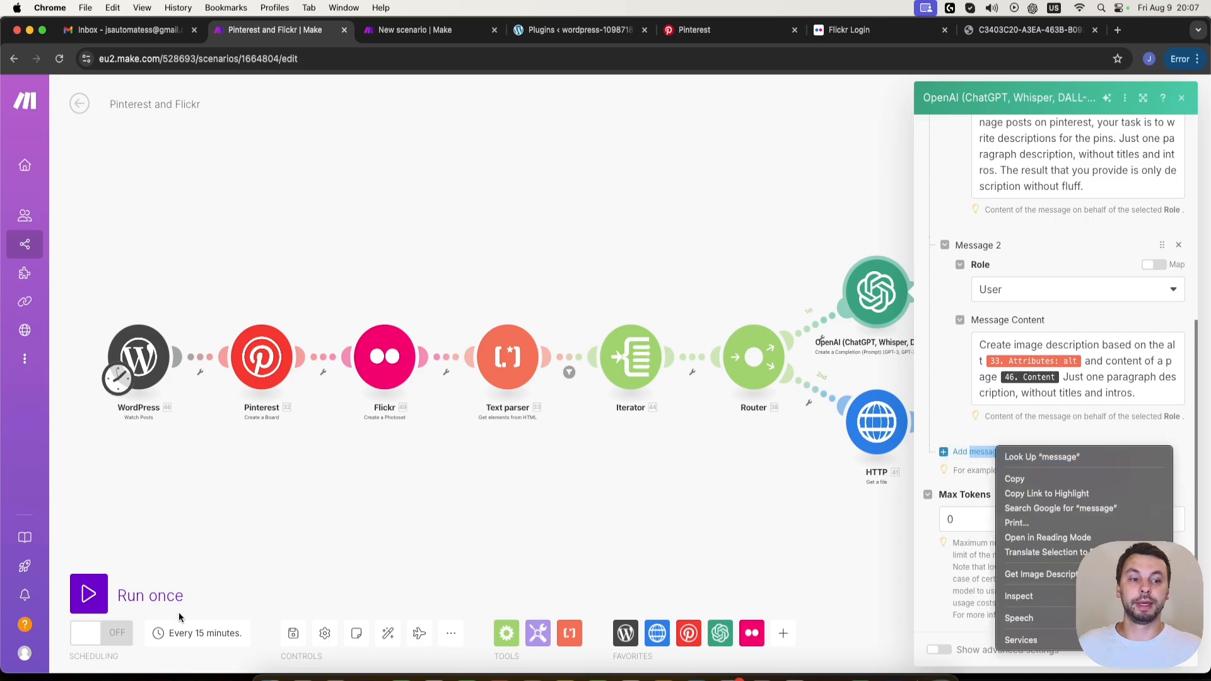
{"action": "left_click", "coordinate": [955, 400]}
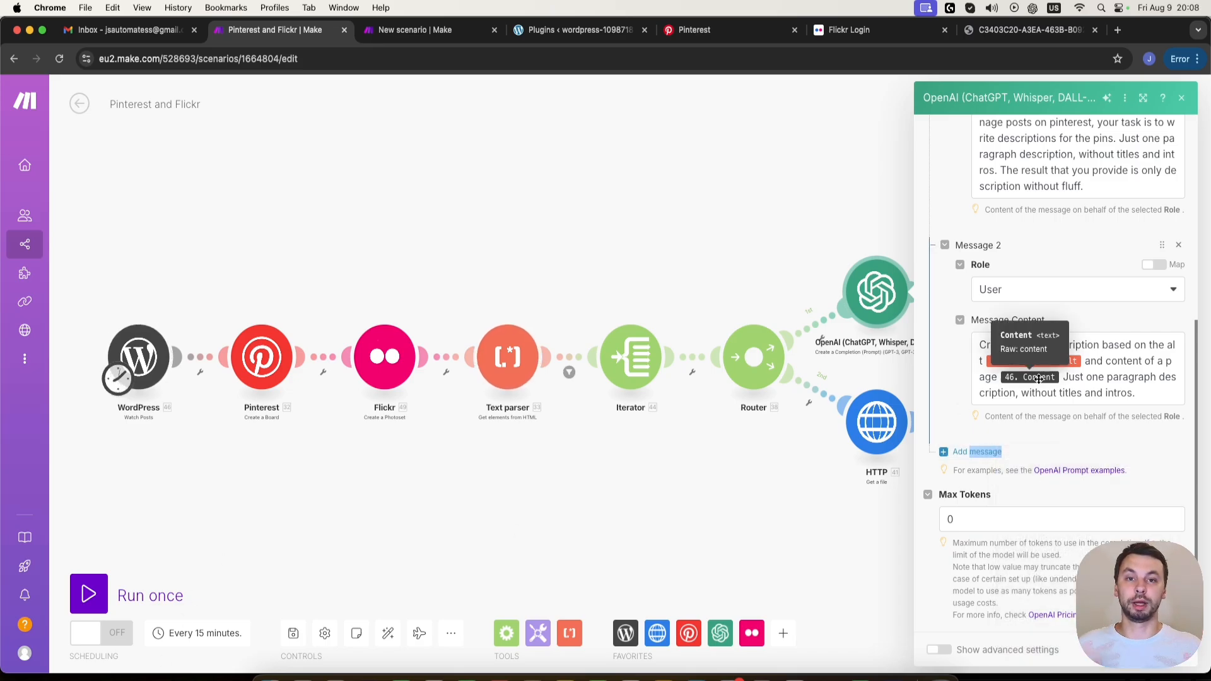
{"action": "left_click", "coordinate": [705, 473]}
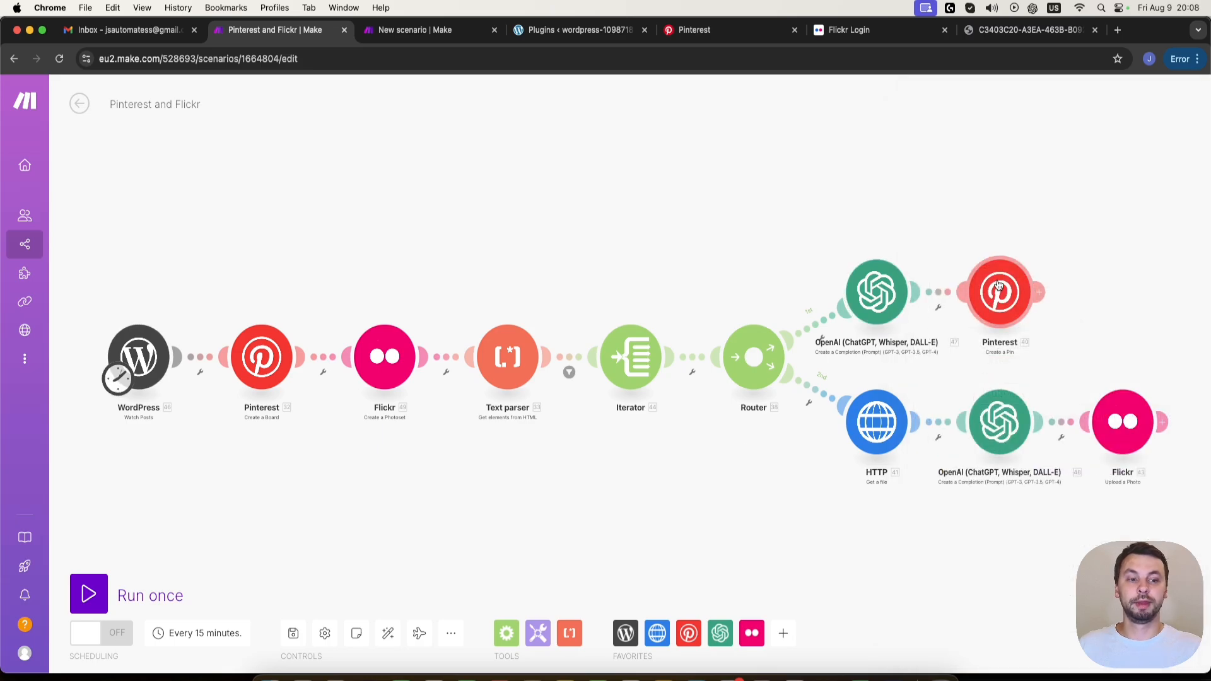
- Review the Create a Pin module's image URL, board, title, description and link mappings
{"action": "left_click", "coordinate": [999, 287]}
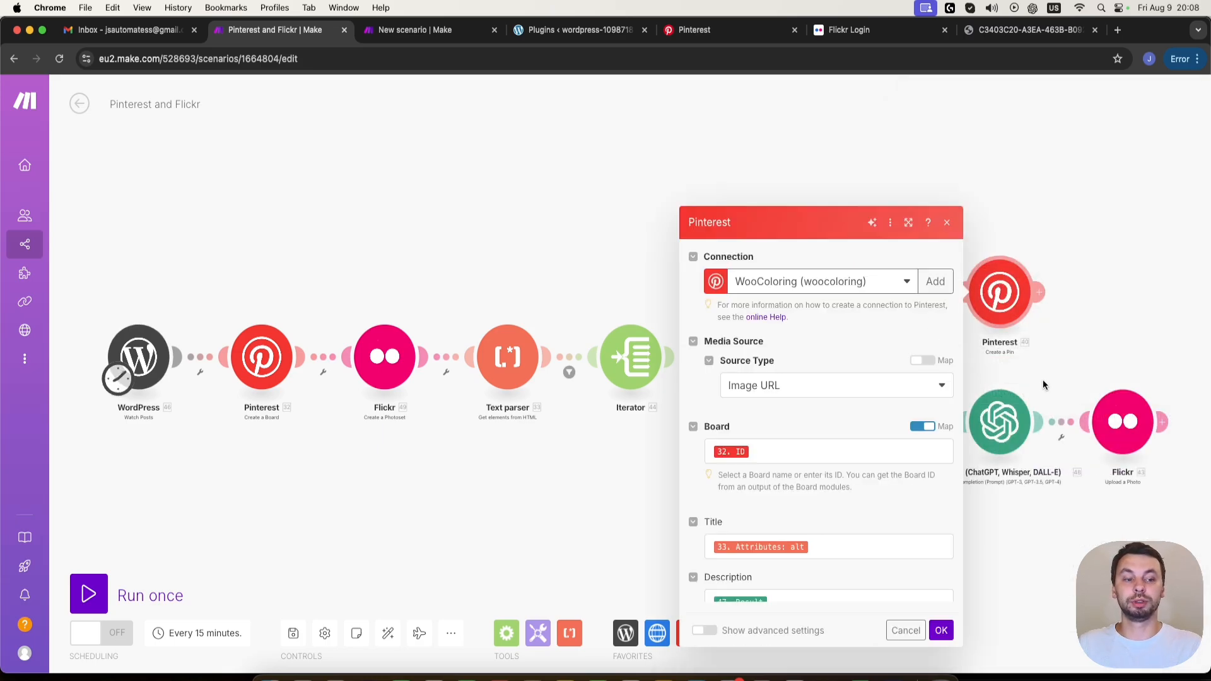
{"action": "scroll", "coordinate": [926, 506], "scroll_direction": "down", "scroll_amount": 5}
{"action": "scroll", "coordinate": [749, 543], "scroll_direction": "down", "scroll_amount": 1}
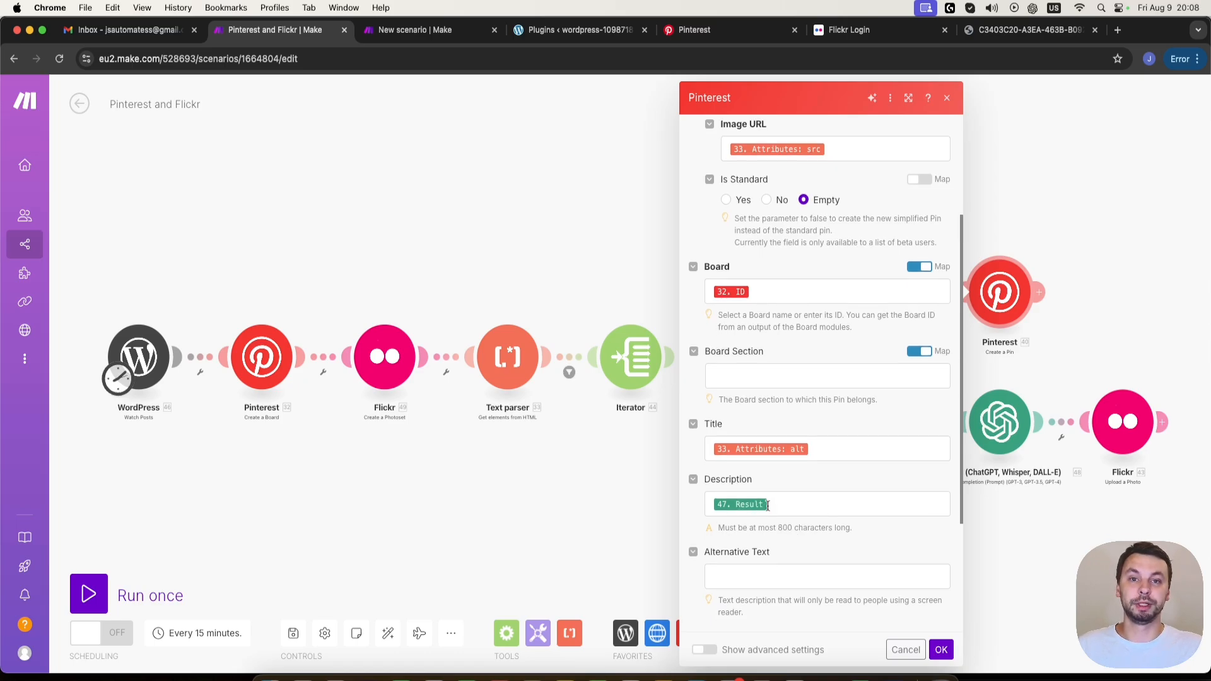
{"action": "scroll", "coordinate": [773, 501], "scroll_direction": "down", "scroll_amount": 5}
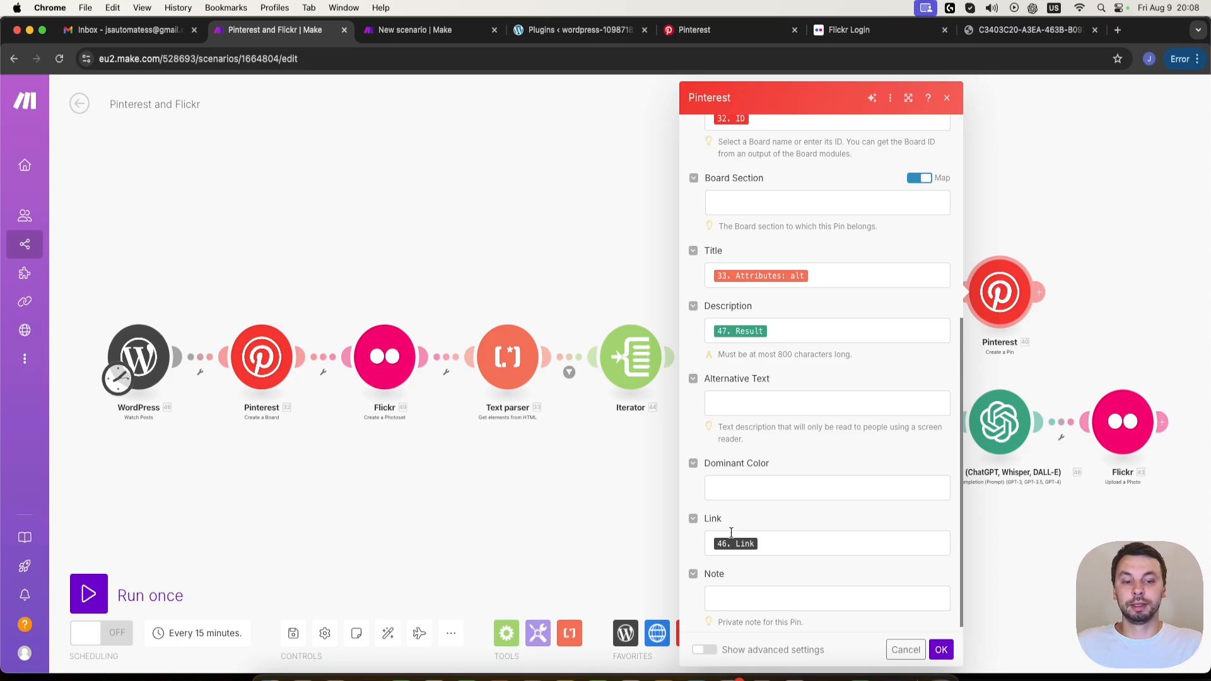
{"action": "scroll", "coordinate": [760, 549], "scroll_direction": "down", "scroll_amount": 1}
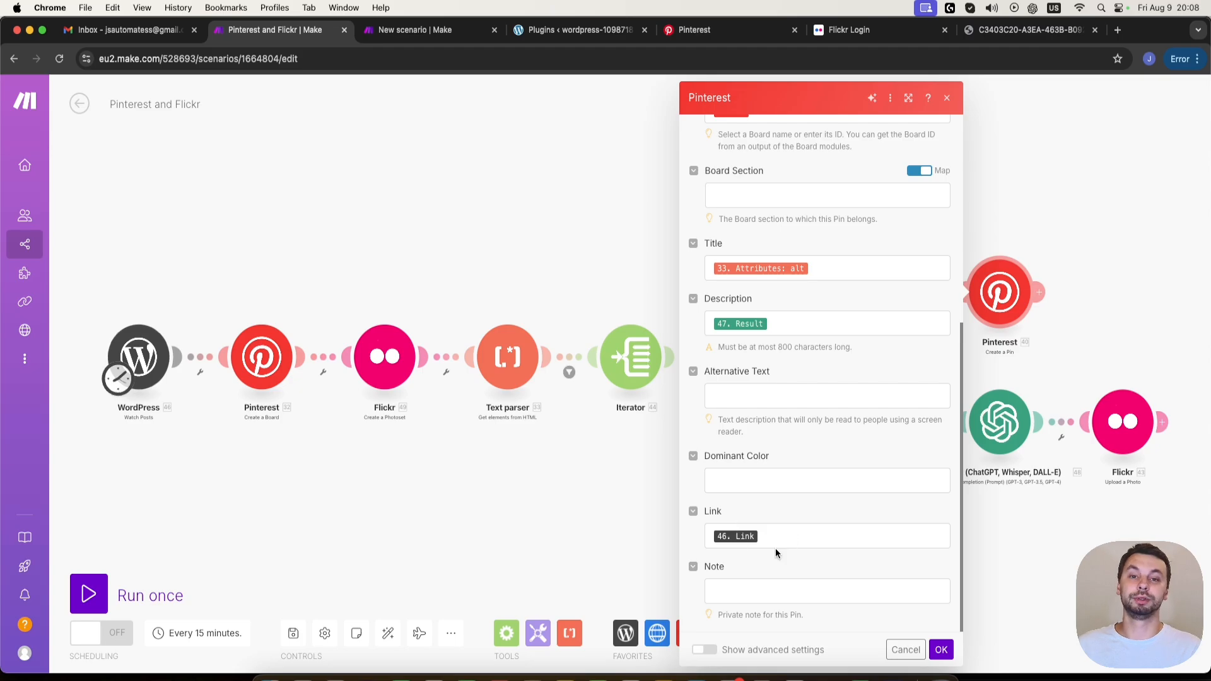
{"action": "left_click", "coordinate": [941, 650]}
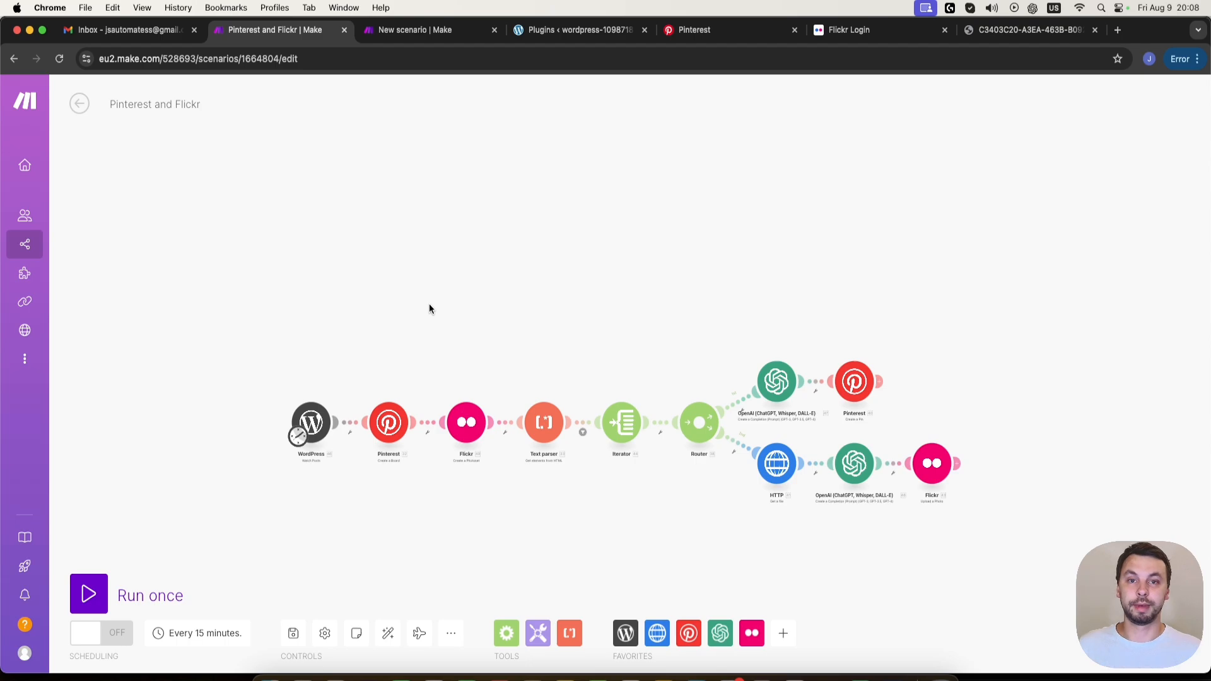
- Add the WordPress Watch Posts trigger as the first module of the new scenario
{"action": "left_click", "coordinate": [442, 30]}
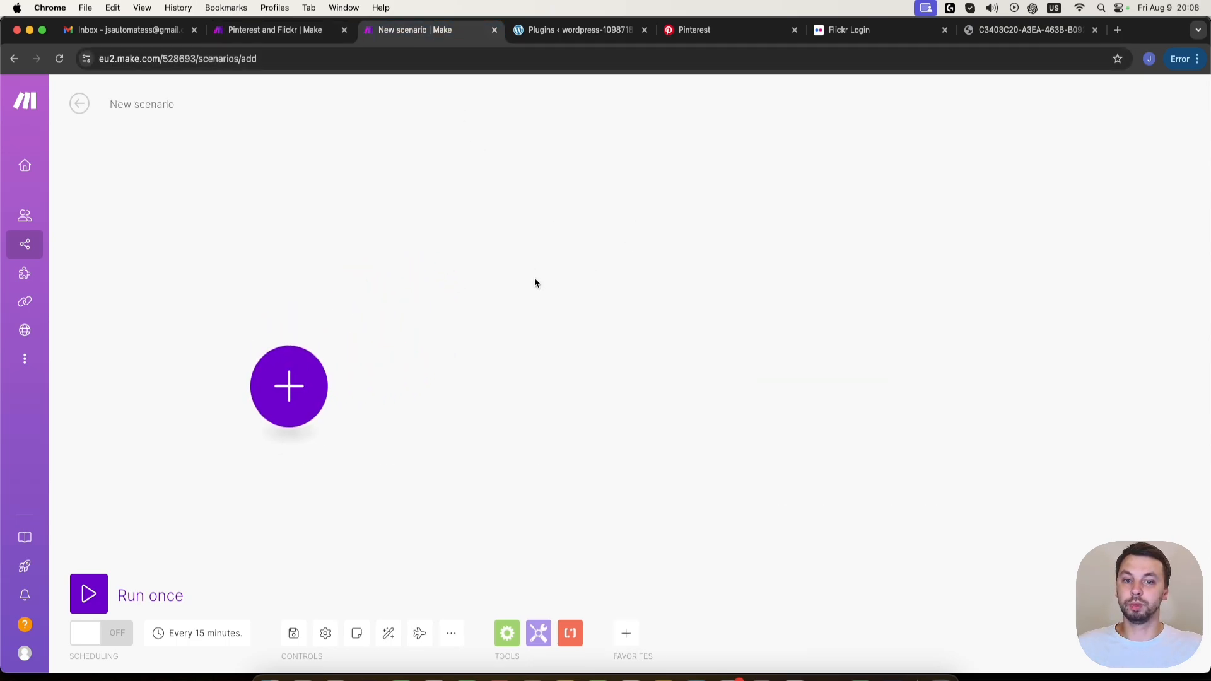
{"action": "left_click", "coordinate": [241, 324]}
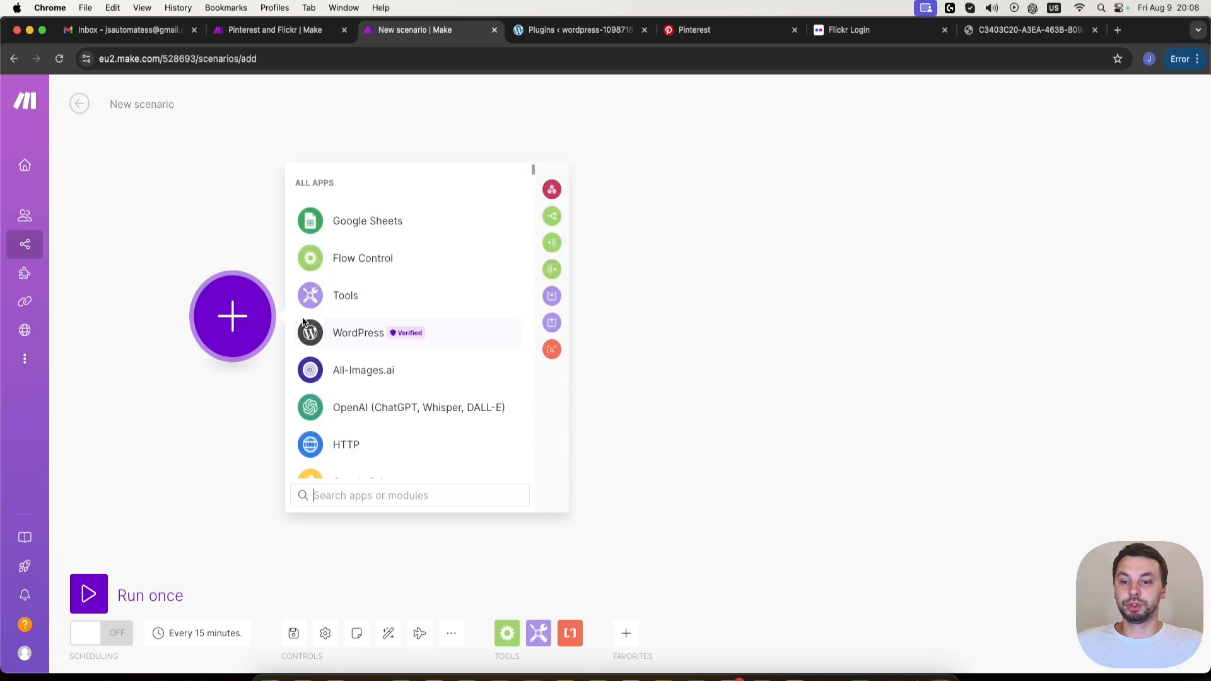
{"action": "left_click", "coordinate": [354, 335]}
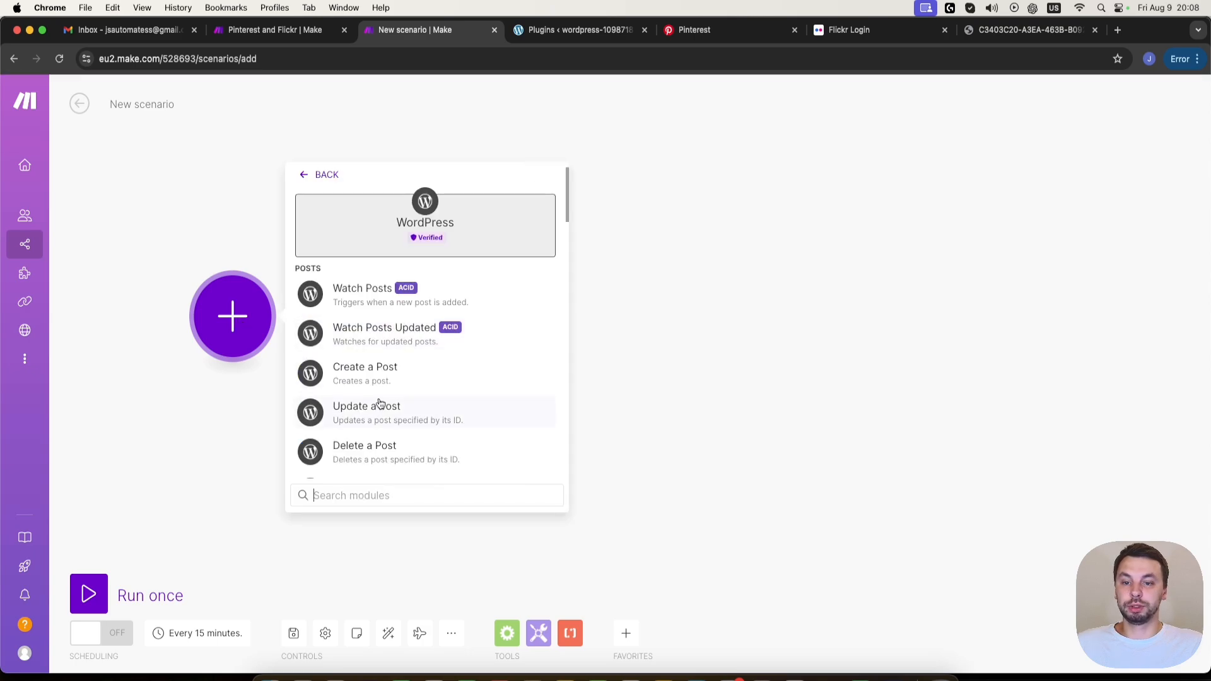
{"action": "left_click", "coordinate": [361, 303]}
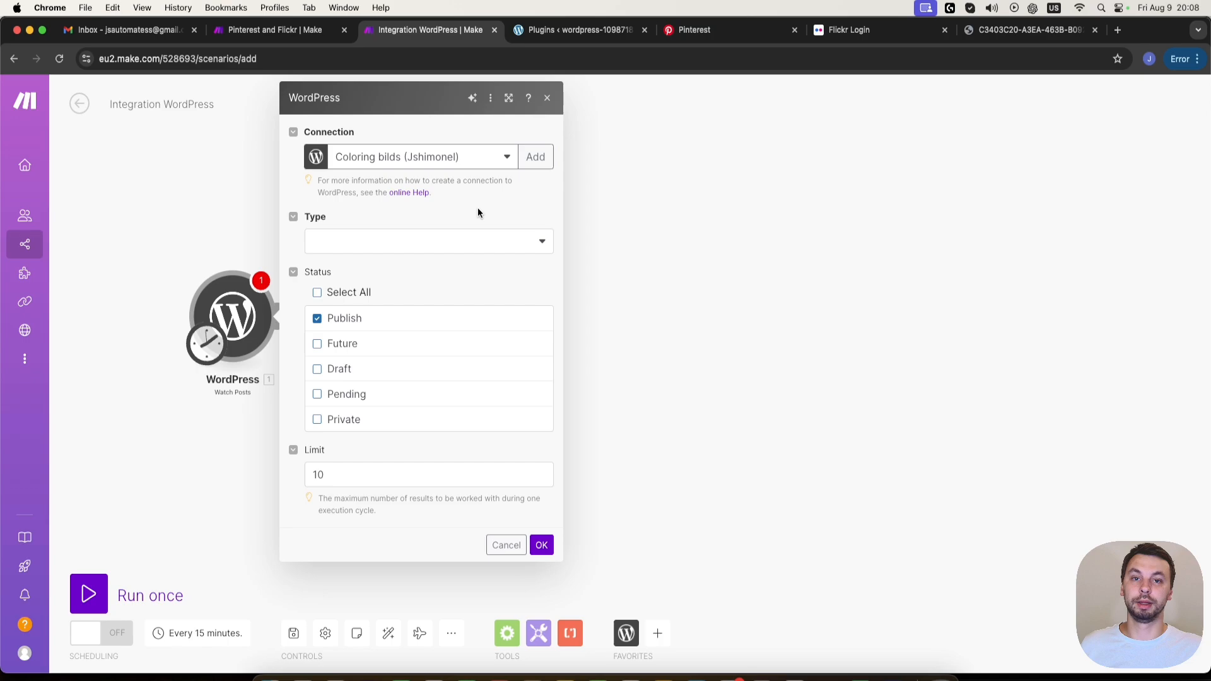
- Start a new connection for the WordPress module and name it Js Automates
{"action": "left_click", "coordinate": [536, 158]}
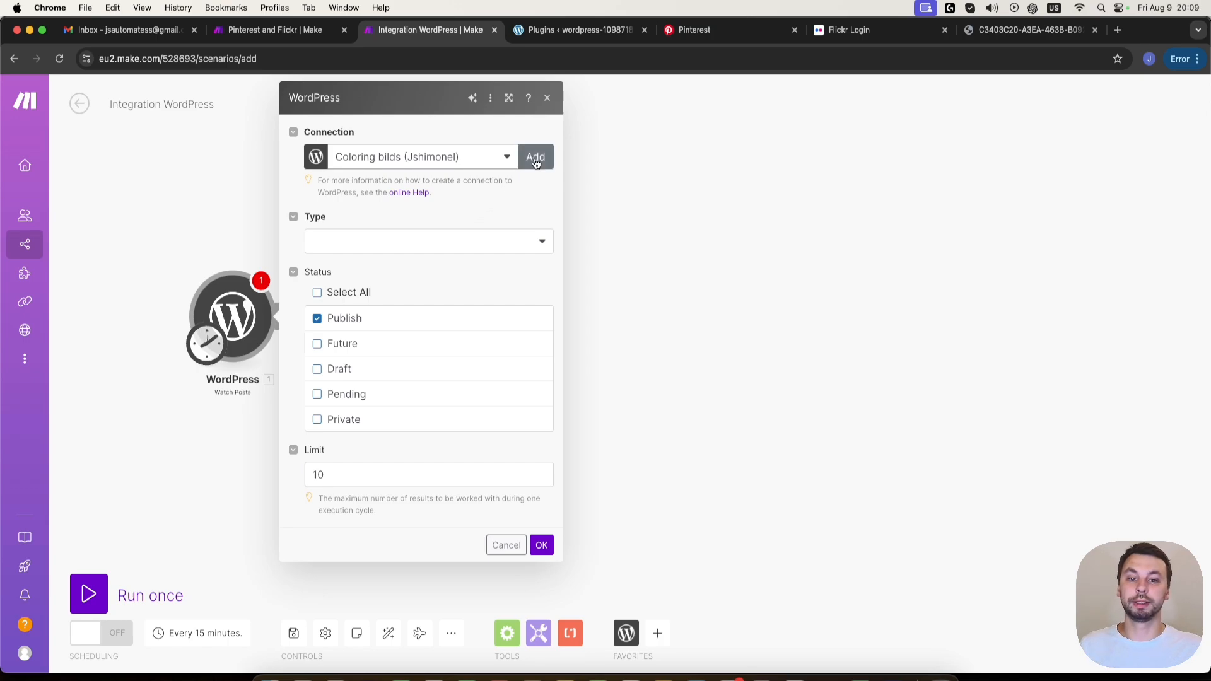
{"action": "left_click", "coordinate": [749, 150]}
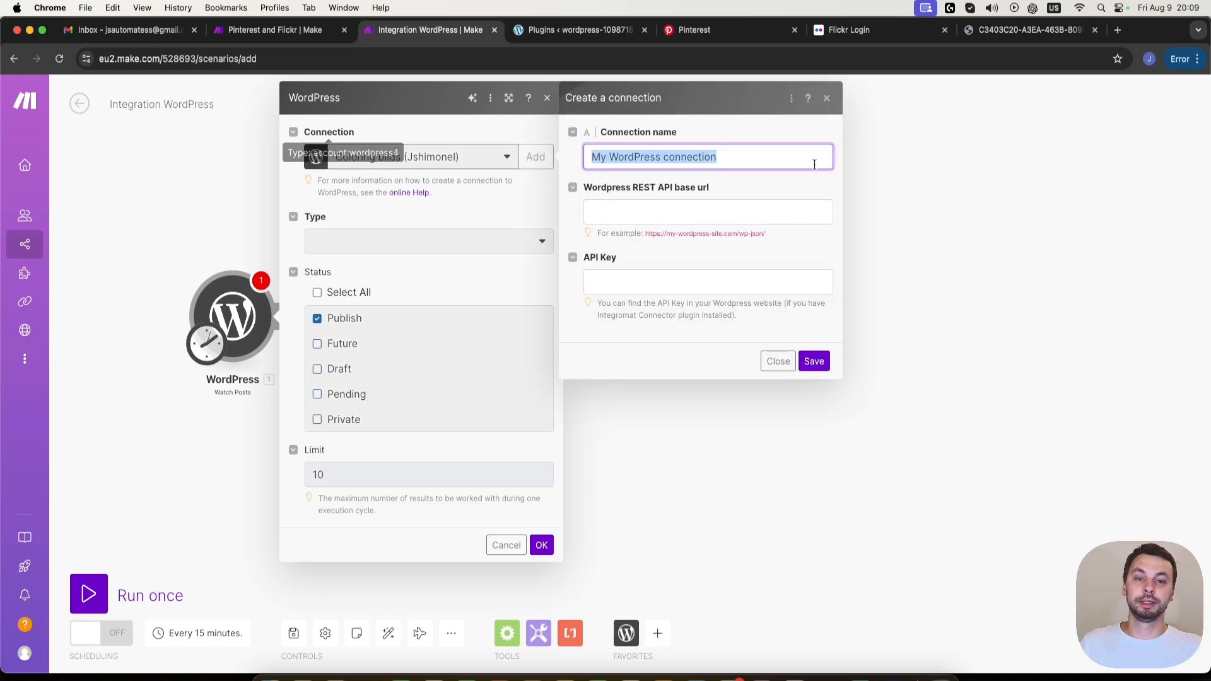
{"action": "type", "text": "Js Aut"}
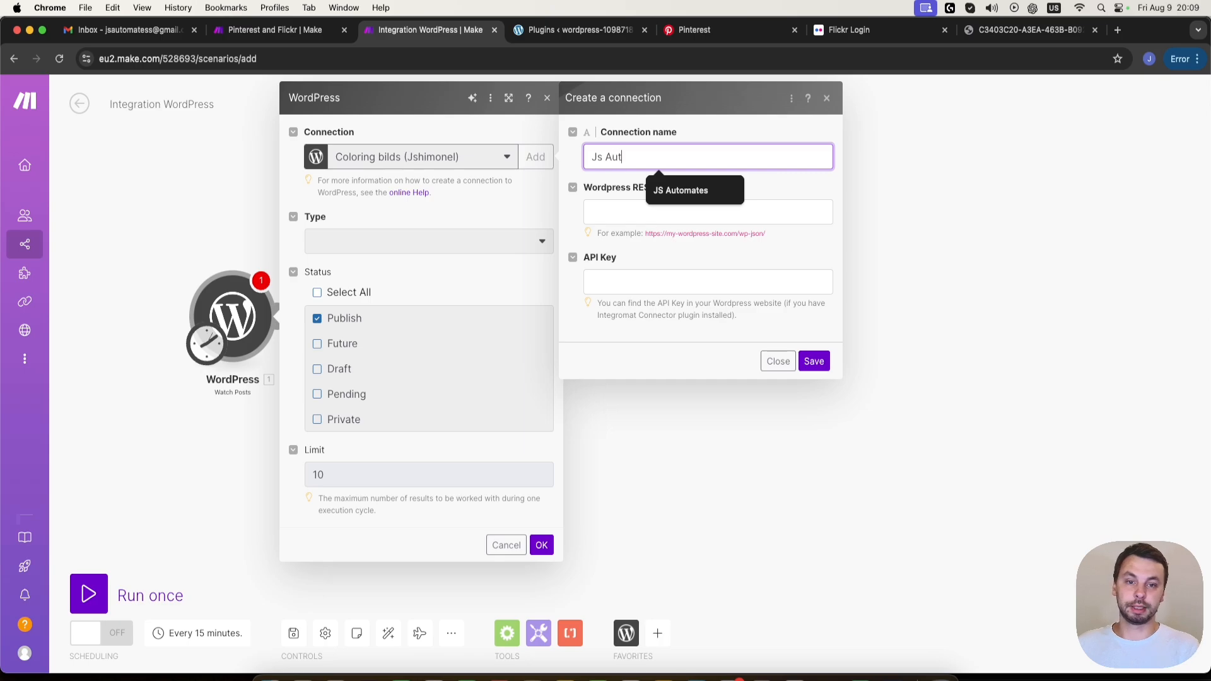
{"action": "type", "text": "omates"}
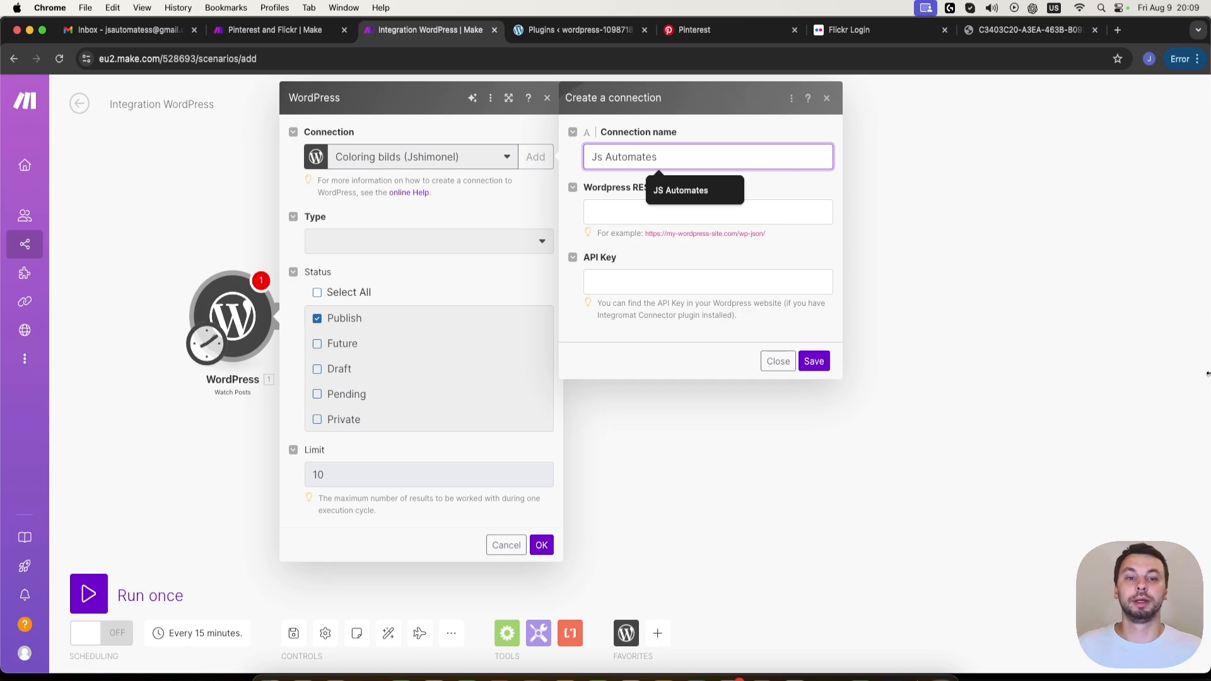
{"action": "left_click", "coordinate": [640, 205]}
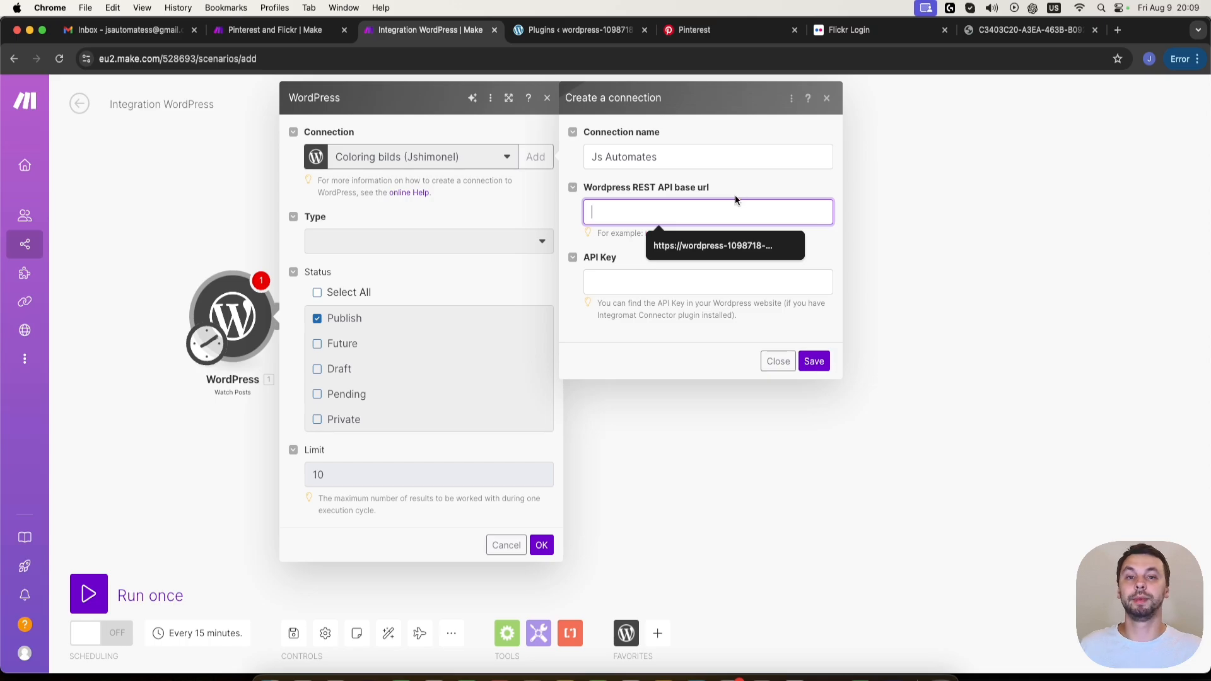
{"action": "left_click", "coordinate": [553, 29]}
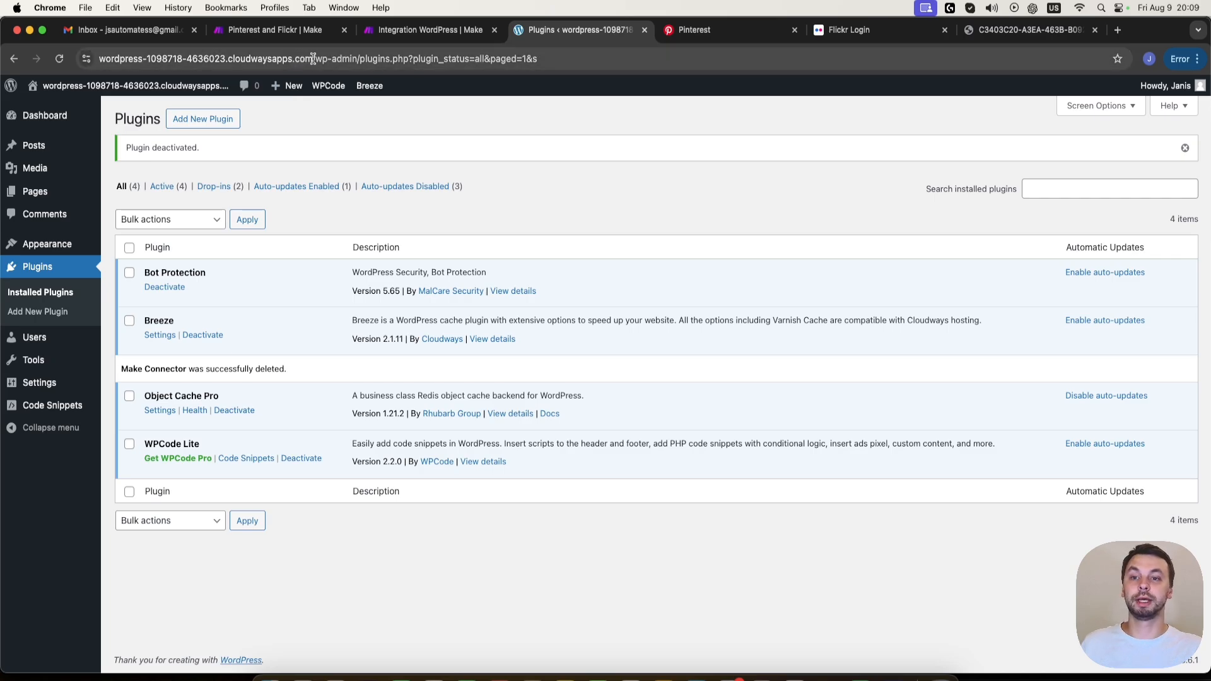
{"action": "left_click_drag", "start_coordinate": [313, 59], "coordinate": [99, 59]}
{"action": "key", "text": "super+c"}
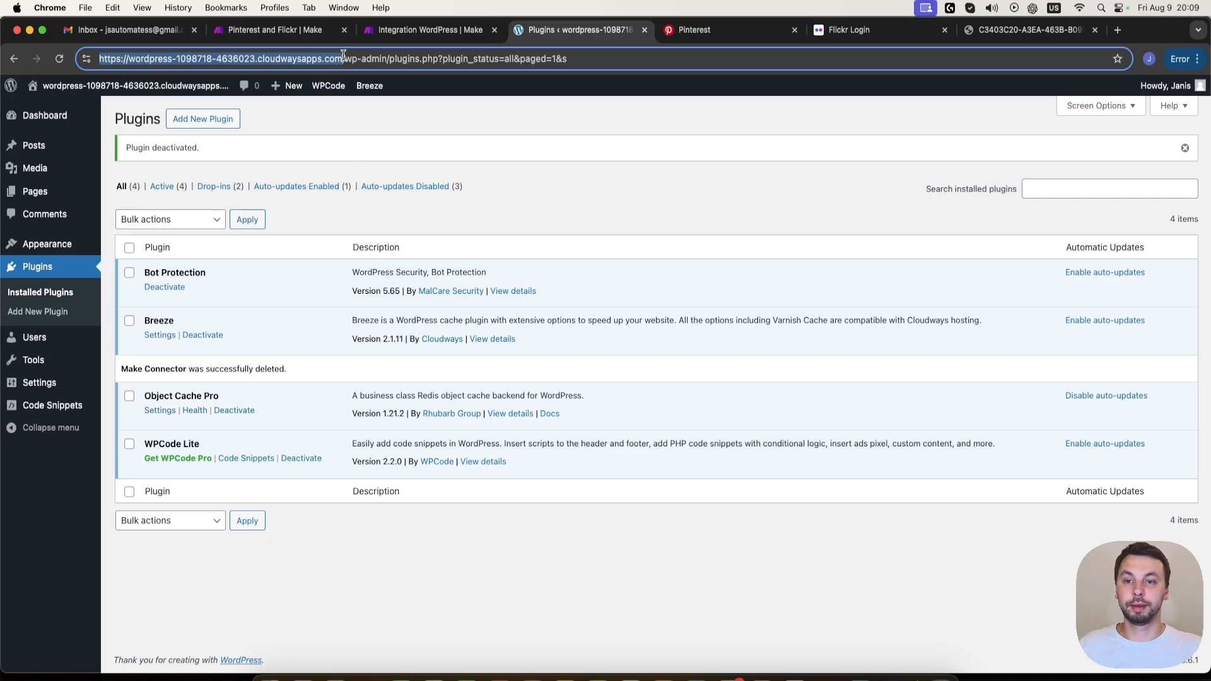
{"action": "left_click", "coordinate": [431, 30]}
{"action": "key", "text": "super+v"}
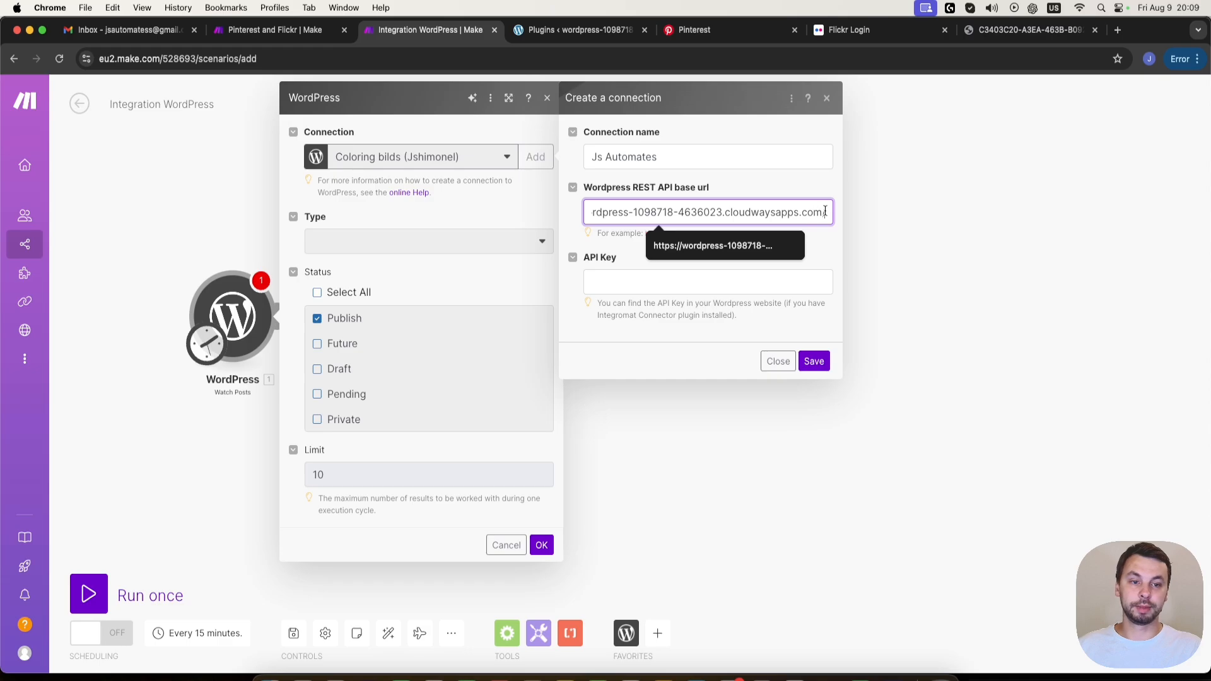
{"action": "type", "text": "wp"}
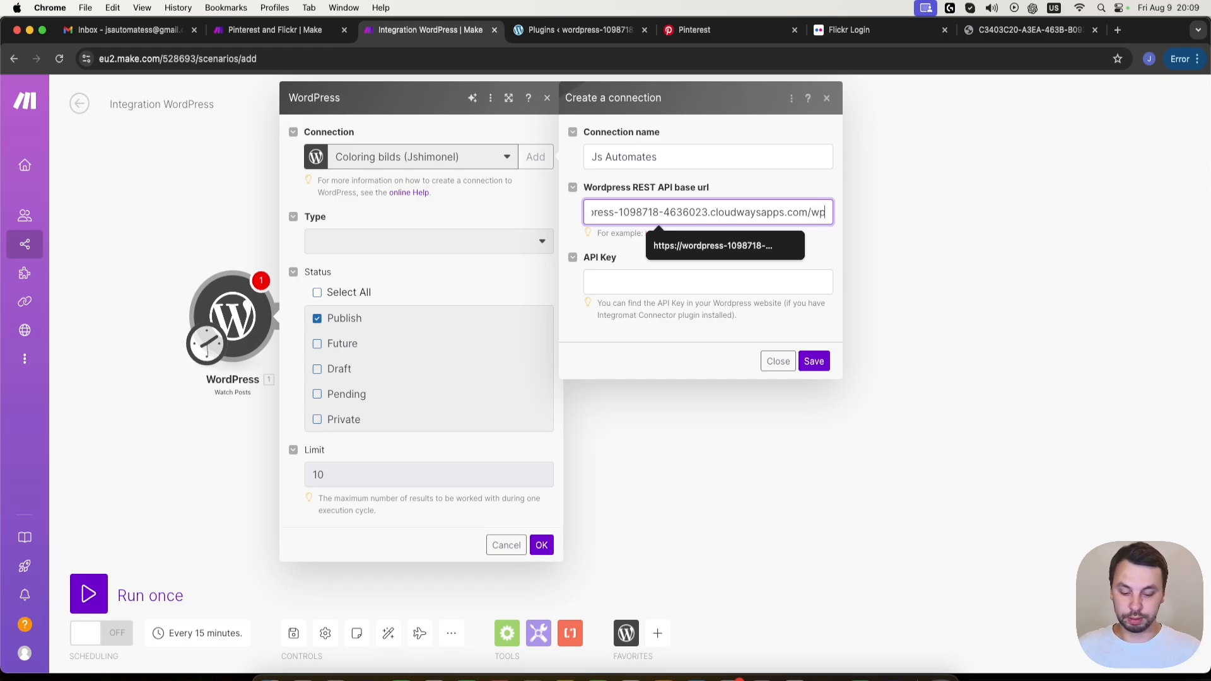
{"action": "type", "text": "-json/"}
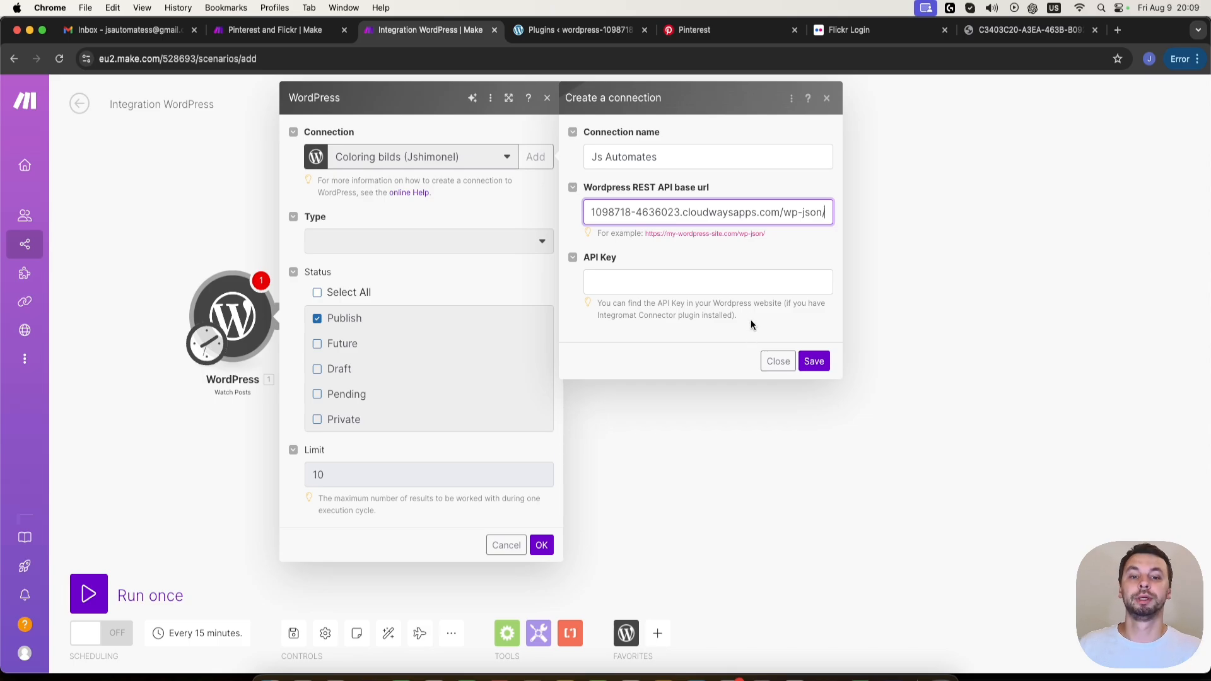
- Switch to the WordPress admin, search the new plugins for "make connector" and install the Make Connector plugin
{"action": "left_click", "coordinate": [721, 284]}
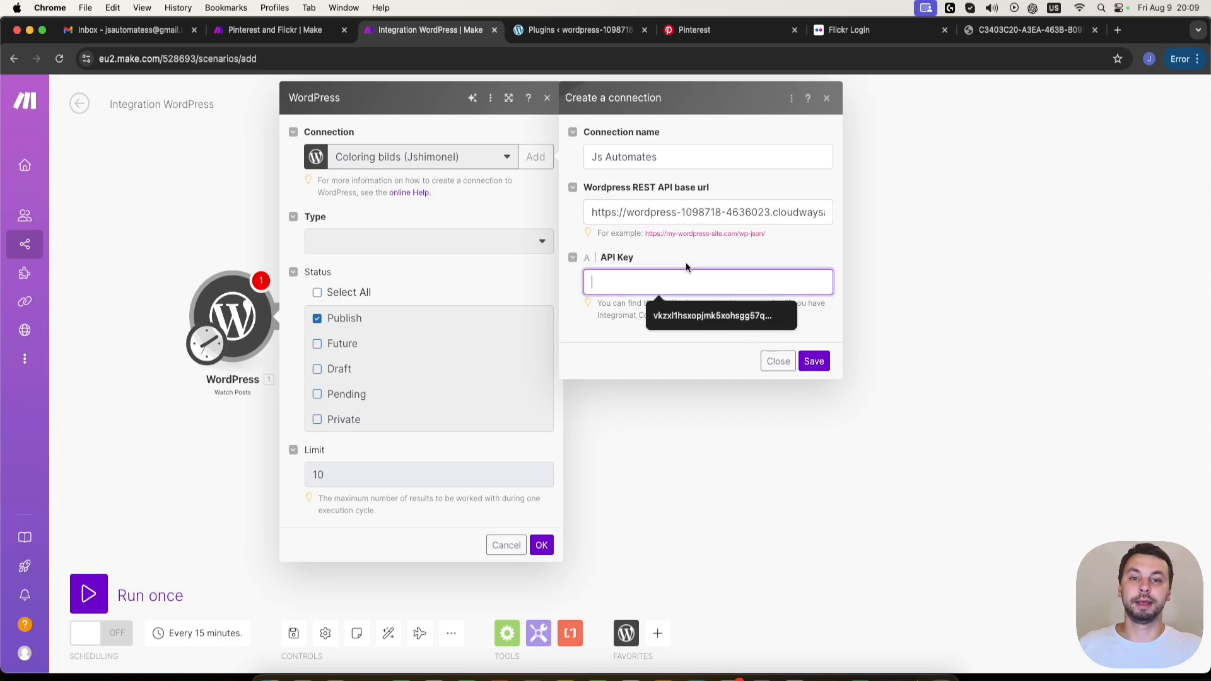
{"action": "left_click", "coordinate": [573, 29]}
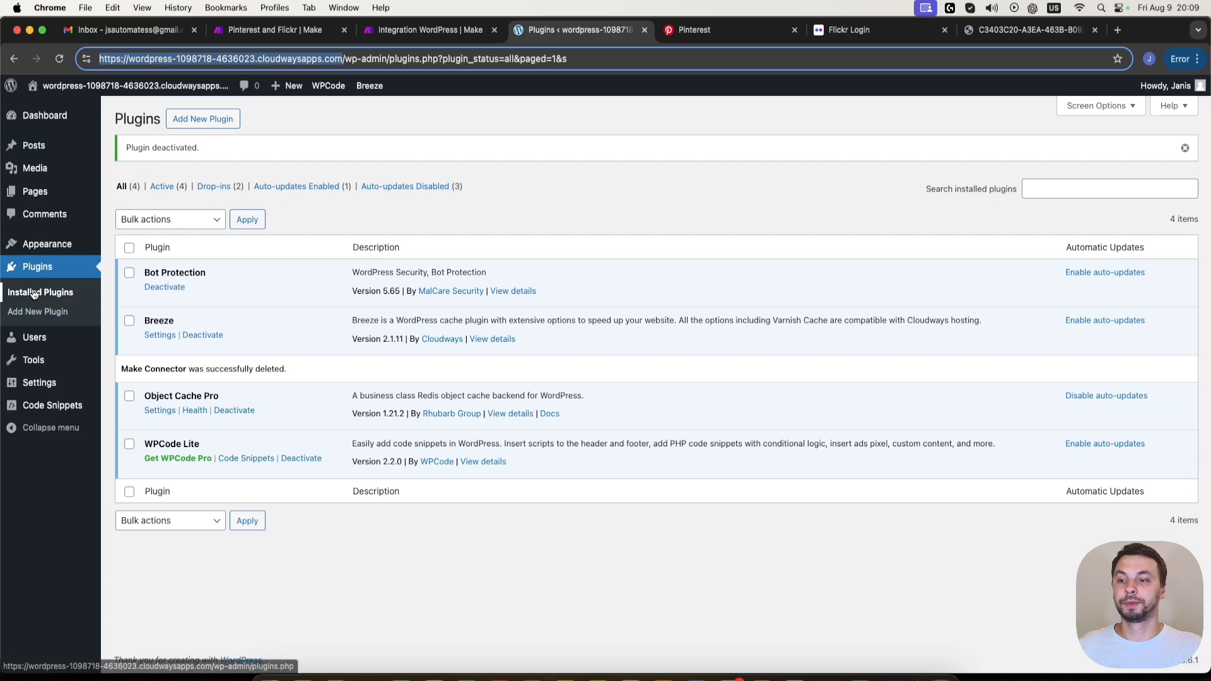
{"action": "left_click", "coordinate": [38, 311]}
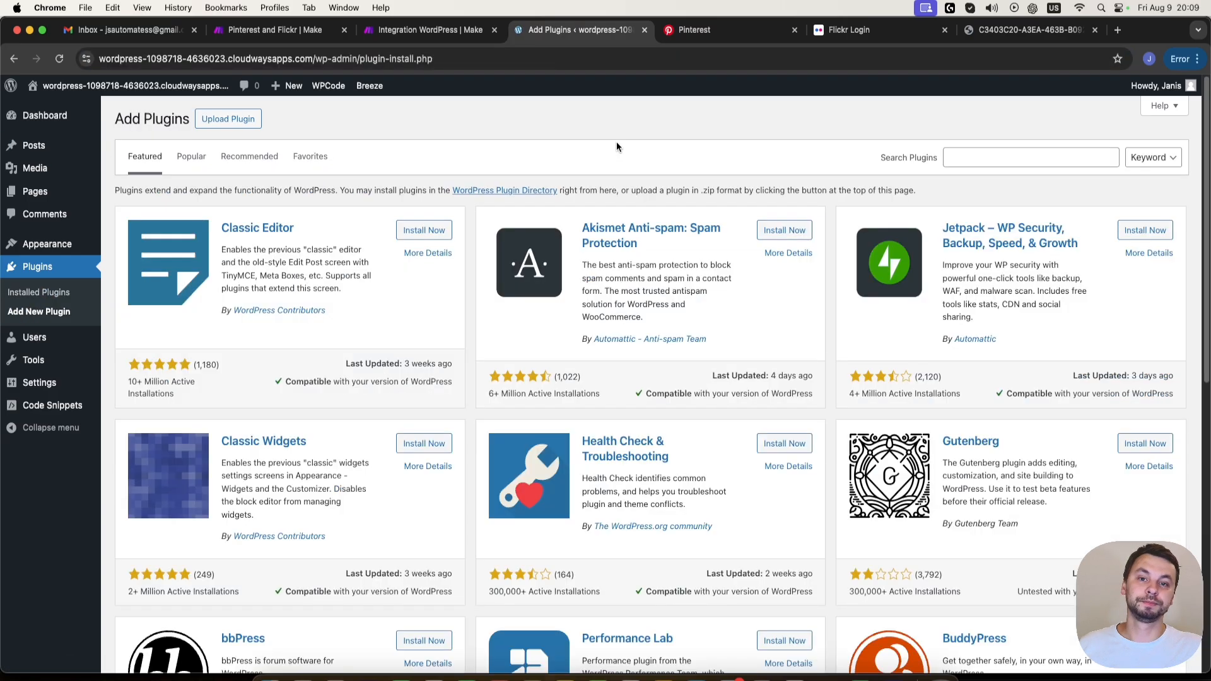
{"action": "left_click", "coordinate": [994, 157]}
{"action": "type", "text": "make conne"}
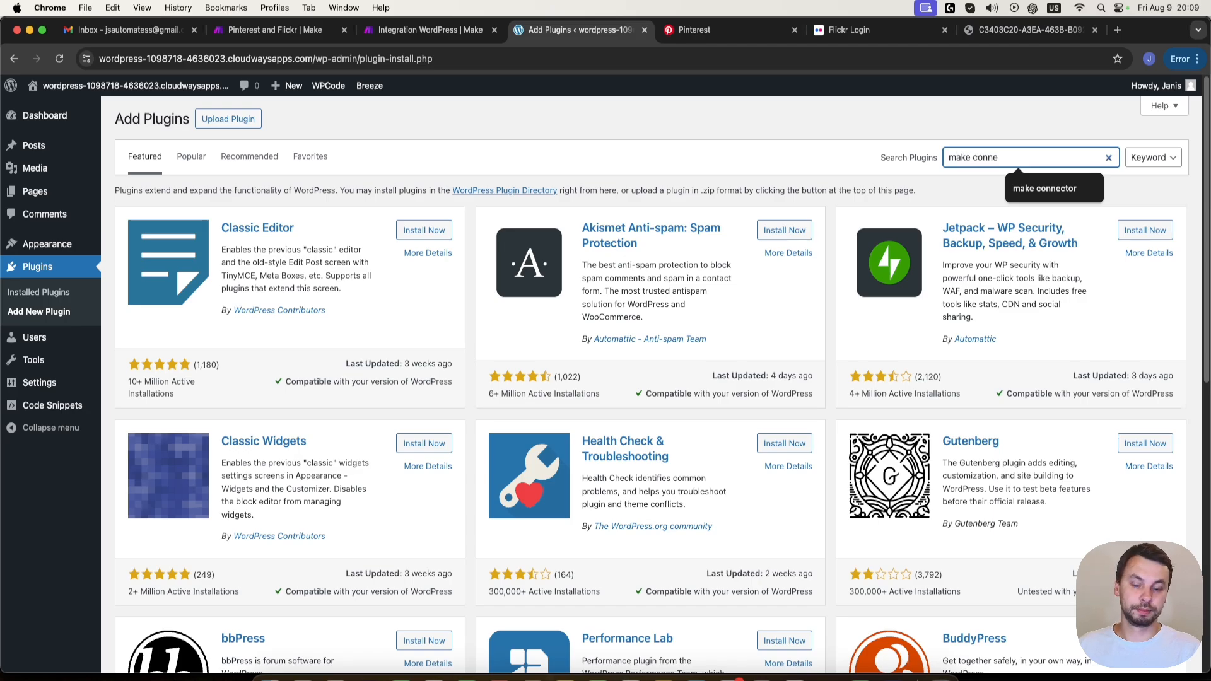
{"action": "type", "text": "ctor"}
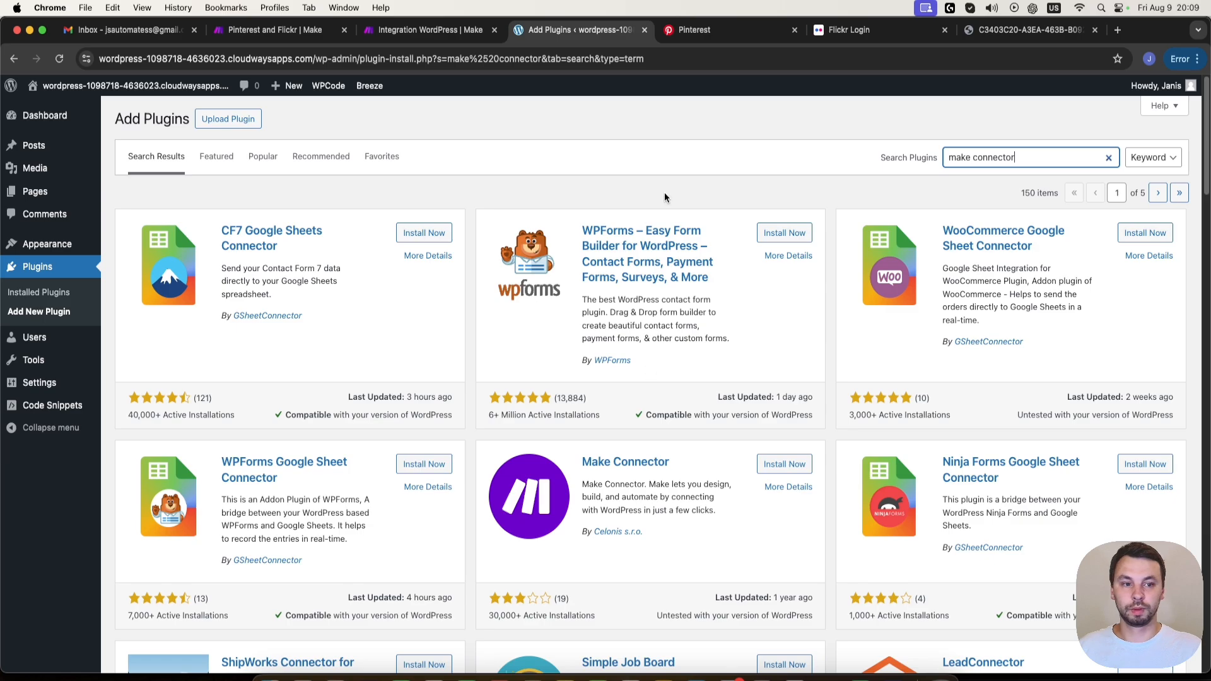
{"action": "scroll", "coordinate": [664, 197], "scroll_direction": "down", "scroll_amount": 3}
{"action": "left_click", "coordinate": [785, 260]}
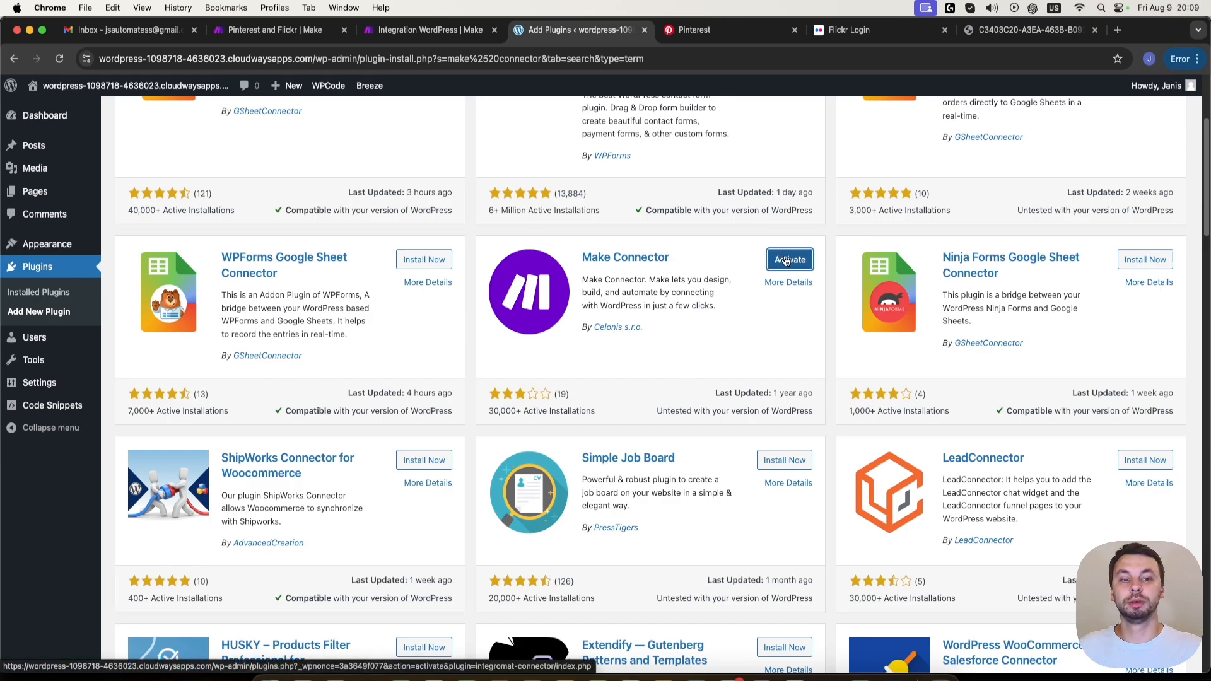
- Activate the Make Connector plugin in WordPress and open its Make settings page
{"action": "left_click", "coordinate": [785, 260]}
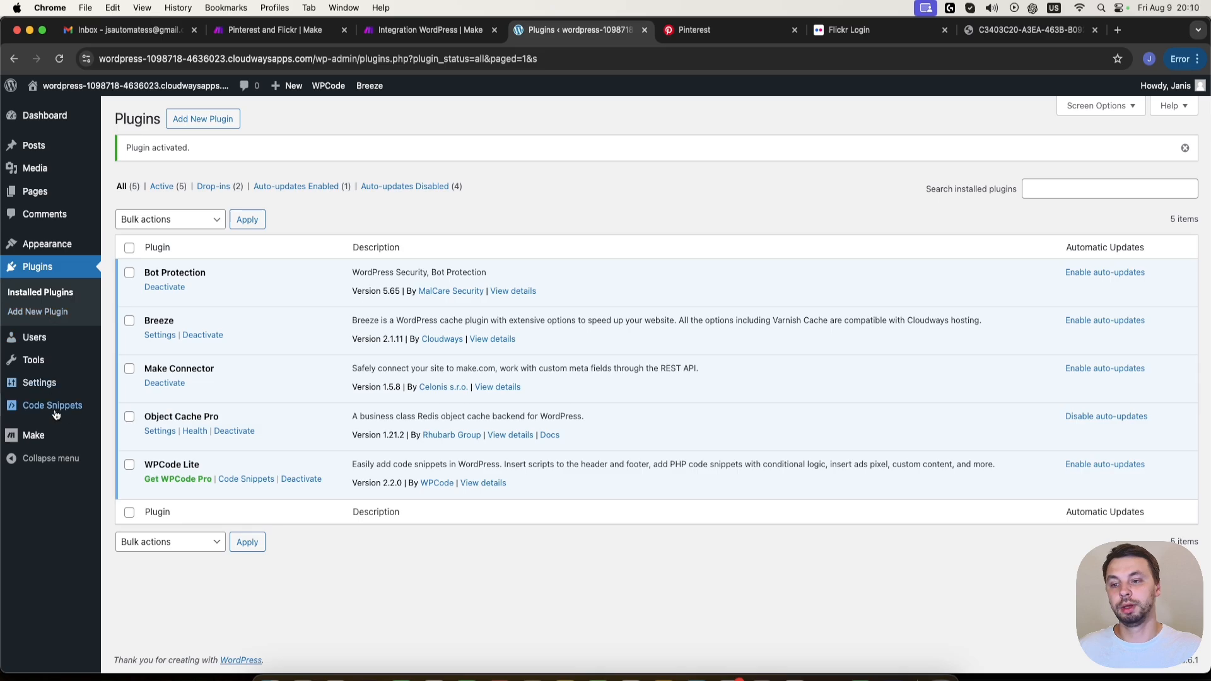
{"action": "mouse_move", "coordinate": [60, 446]}
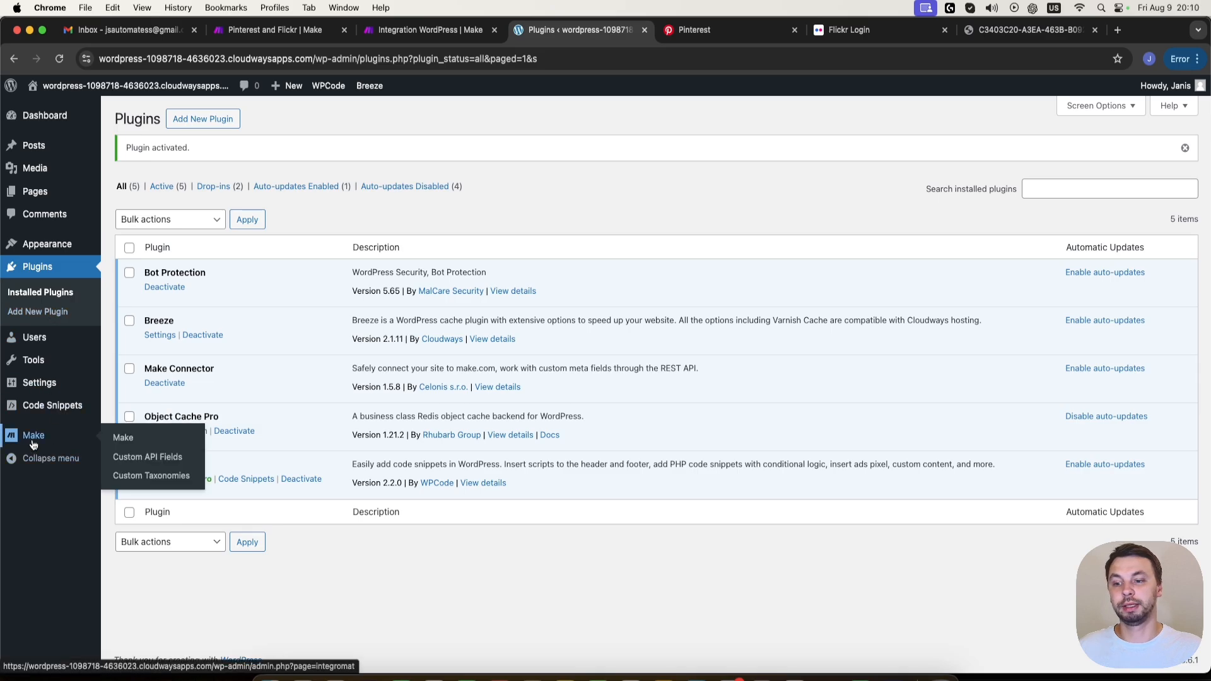
{"action": "left_click", "coordinate": [119, 438]}
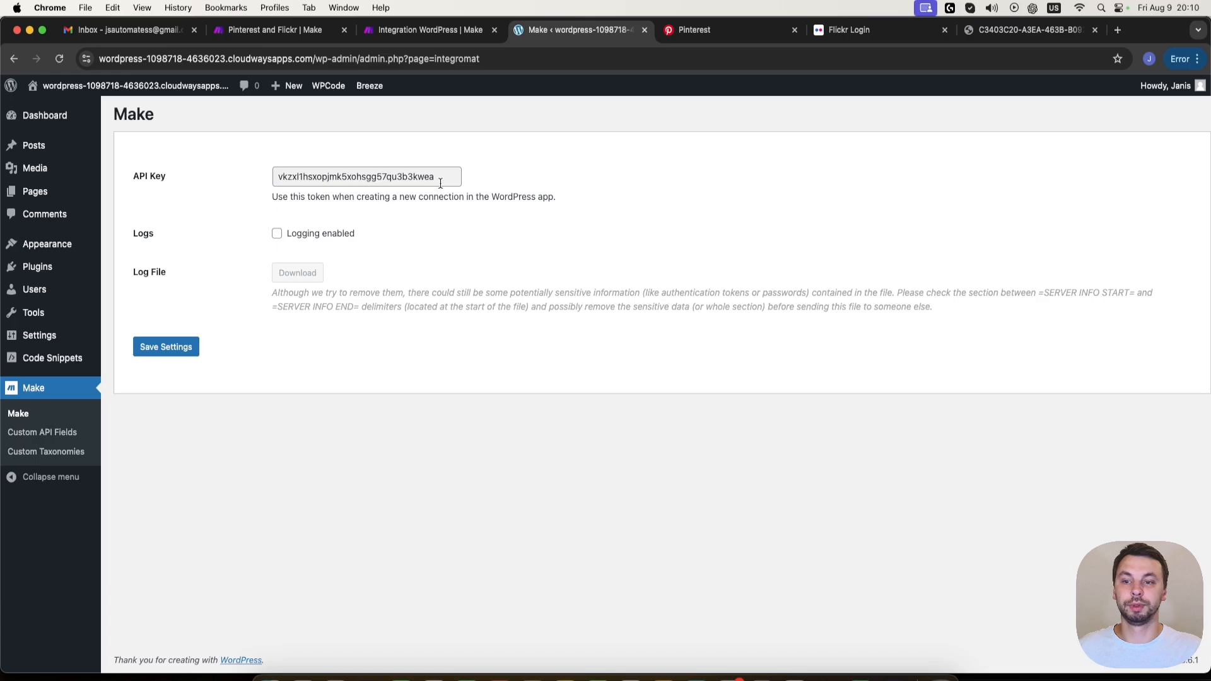
- Copy the API key from the WordPress Make settings into the Js Automates connection in Make and save the connection
{"action": "left_click_drag", "start_coordinate": [442, 179], "coordinate": [283, 170]}
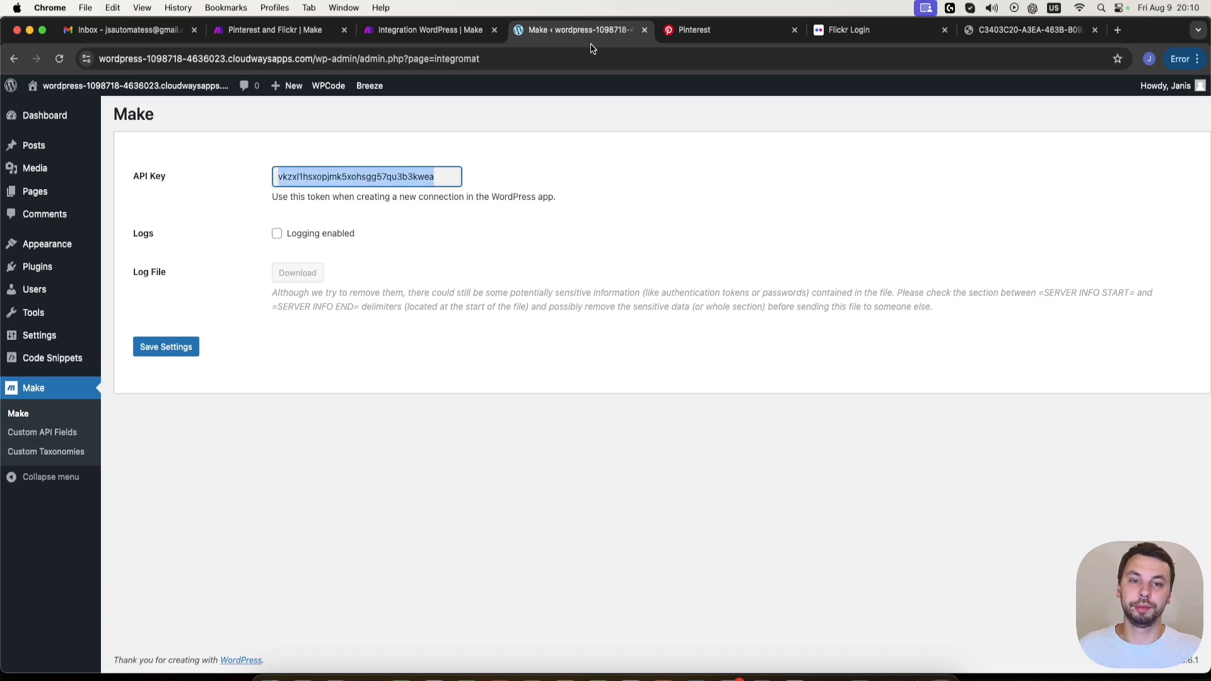
{"action": "left_click", "coordinate": [394, 33]}
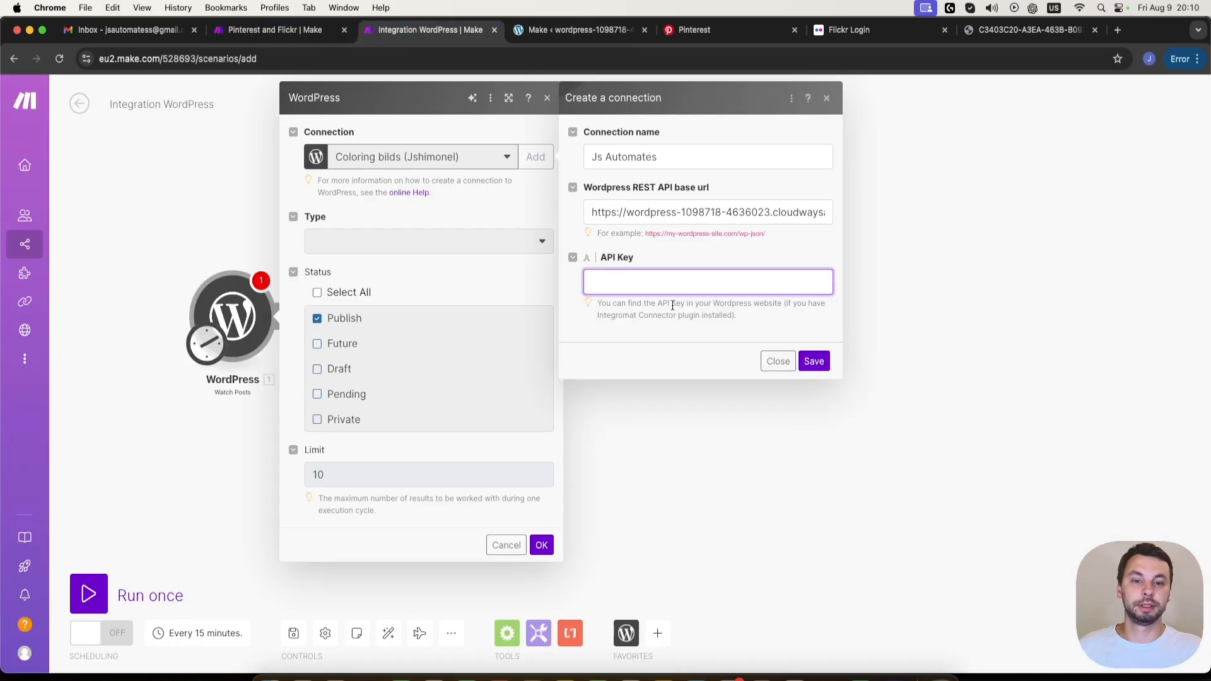
{"action": "key", "text": "super+v"}
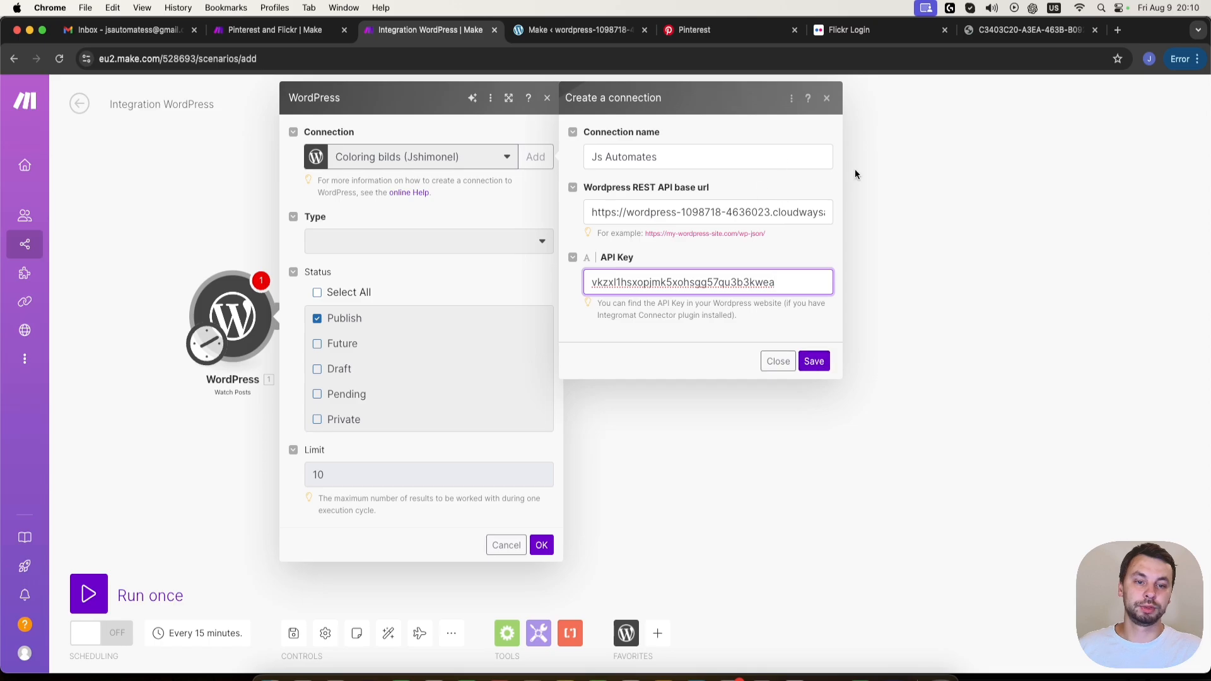
{"action": "left_click", "coordinate": [818, 364]}
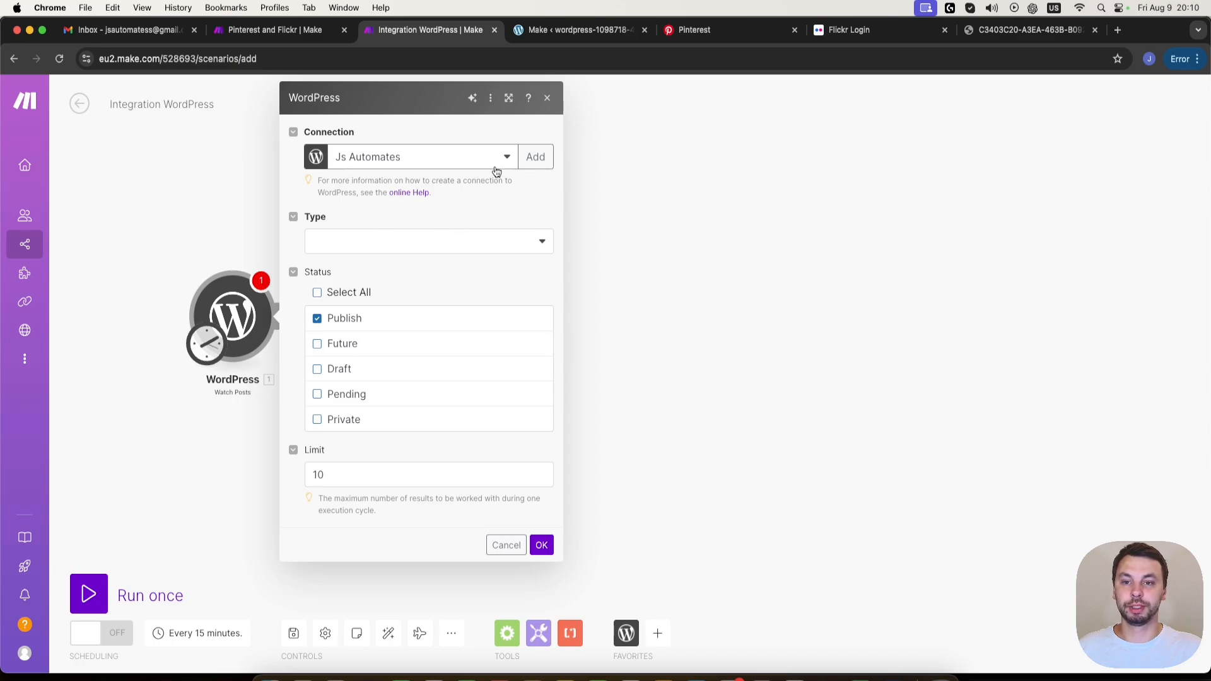
- Set the WordPress trigger's type to Posts and its limit to 1, and confirm the module settings
{"action": "left_click", "coordinate": [345, 243]}
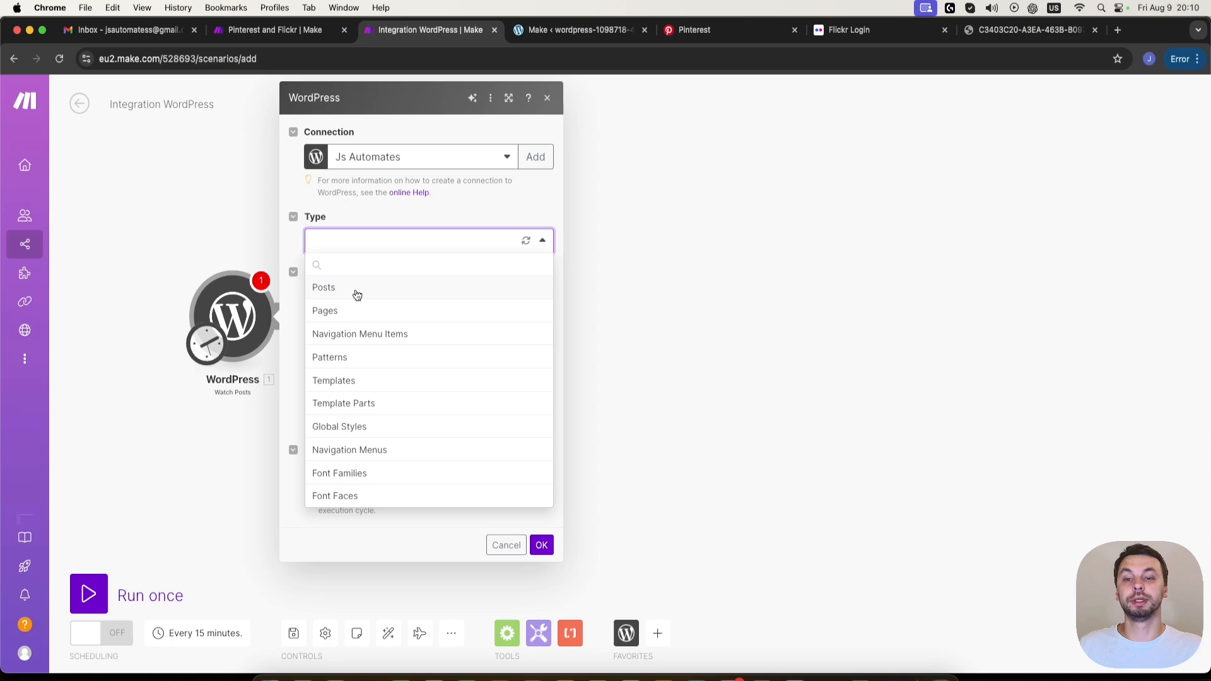
{"action": "left_click", "coordinate": [355, 293]}
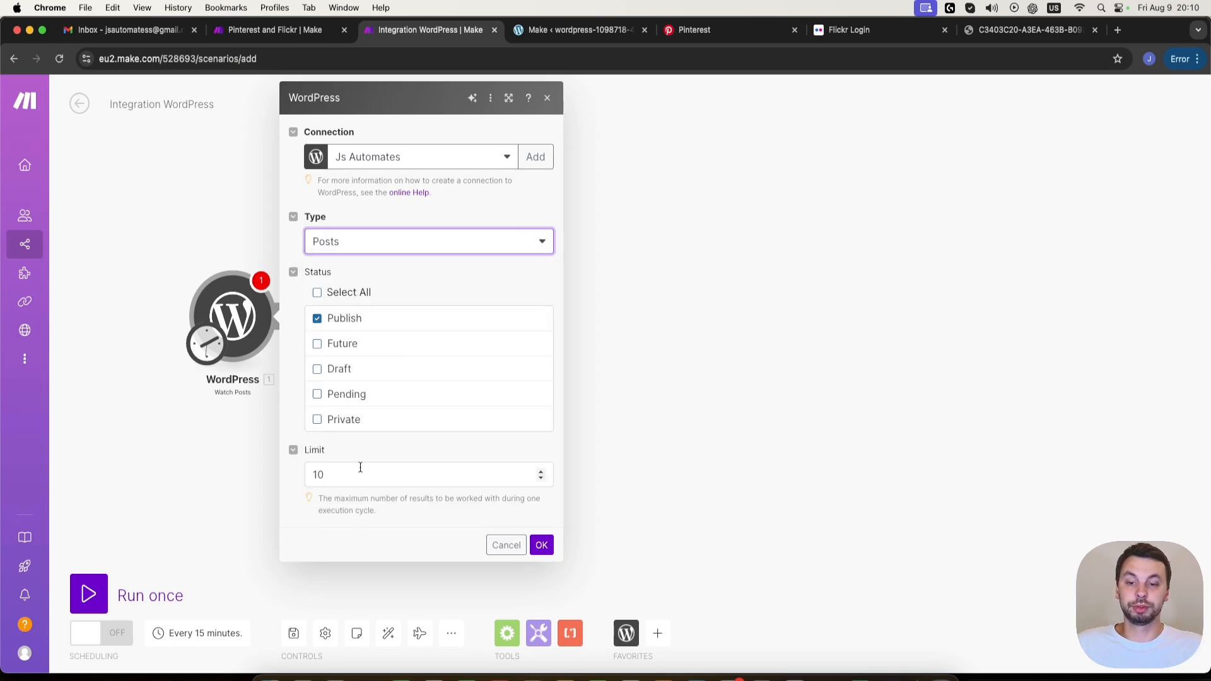
{"action": "double_click", "coordinate": [318, 475]}
{"action": "type", "text": "1"}
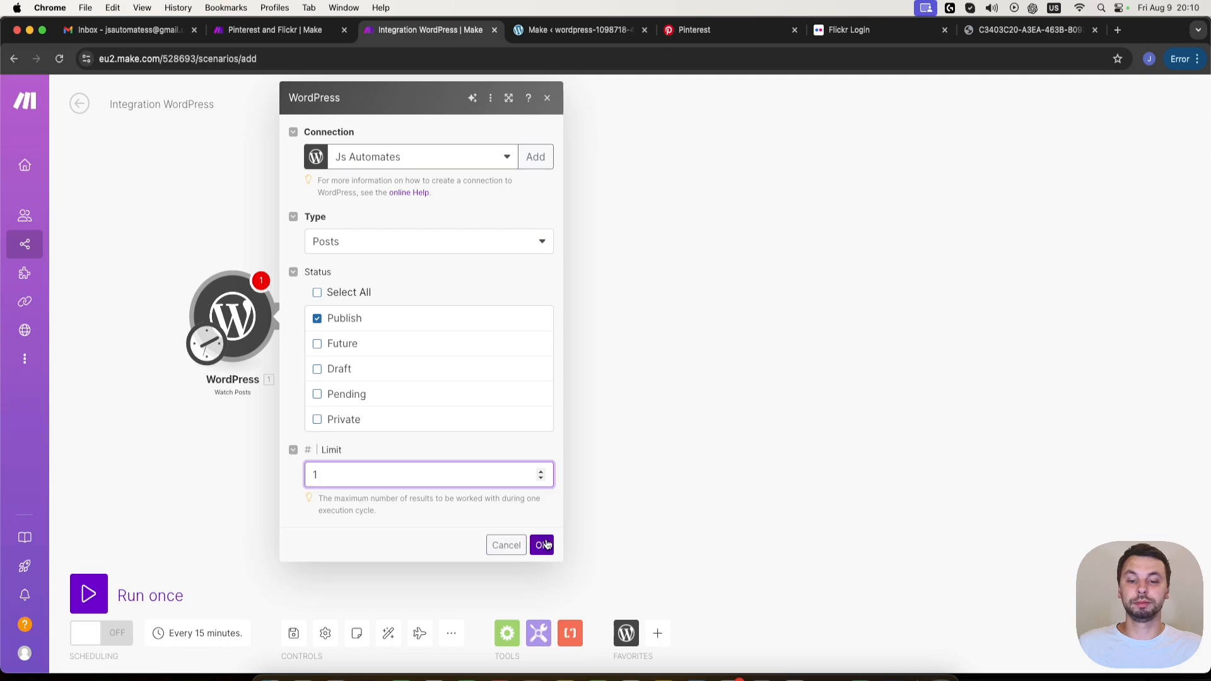
{"action": "left_click", "coordinate": [547, 545]}
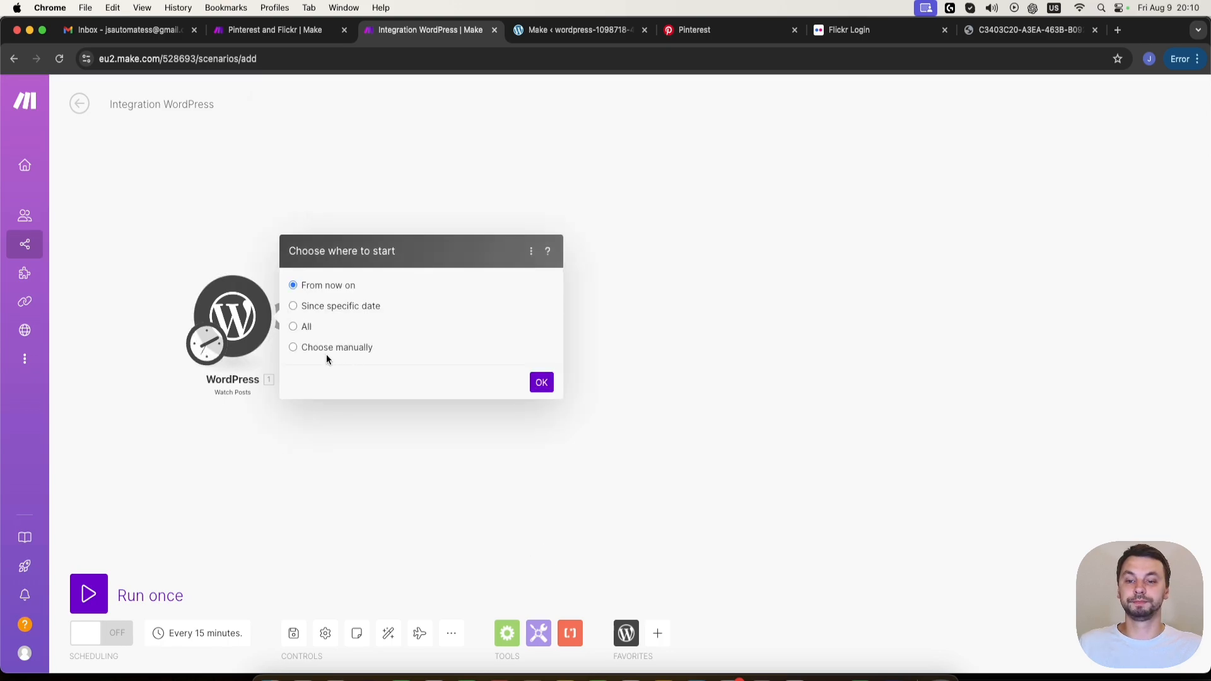
- Set the trigger's starting point to All posts and run the scenario once
{"action": "left_click", "coordinate": [292, 327]}
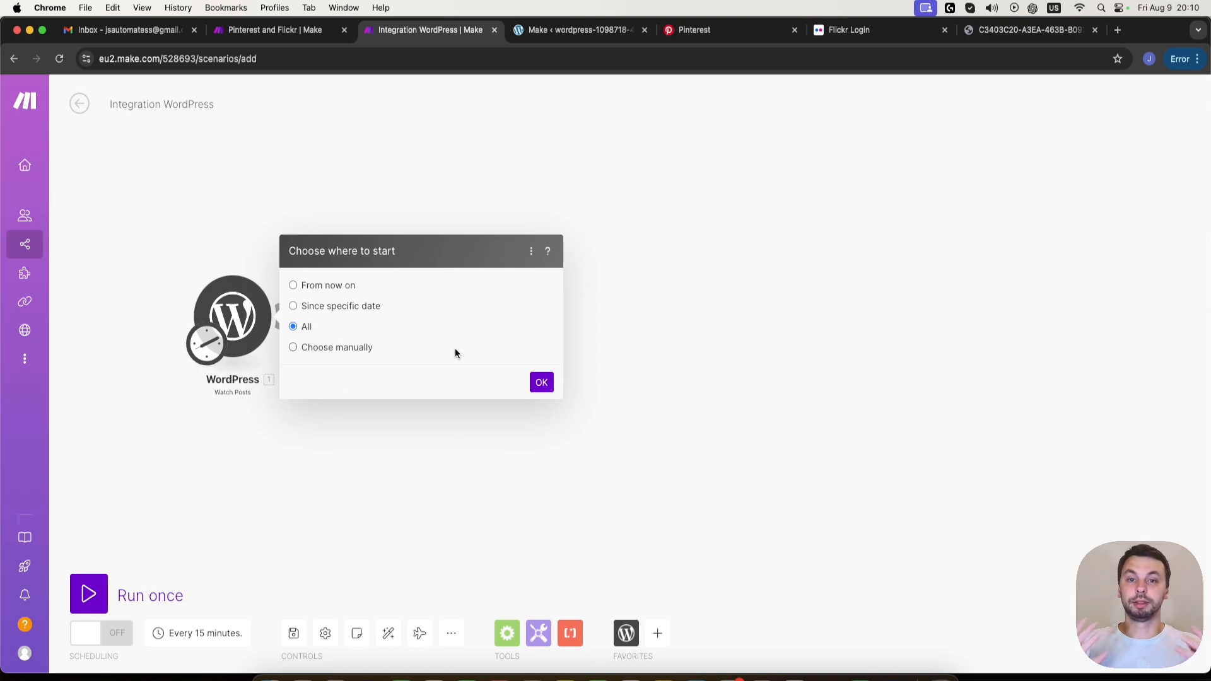
{"action": "left_click", "coordinate": [542, 382]}
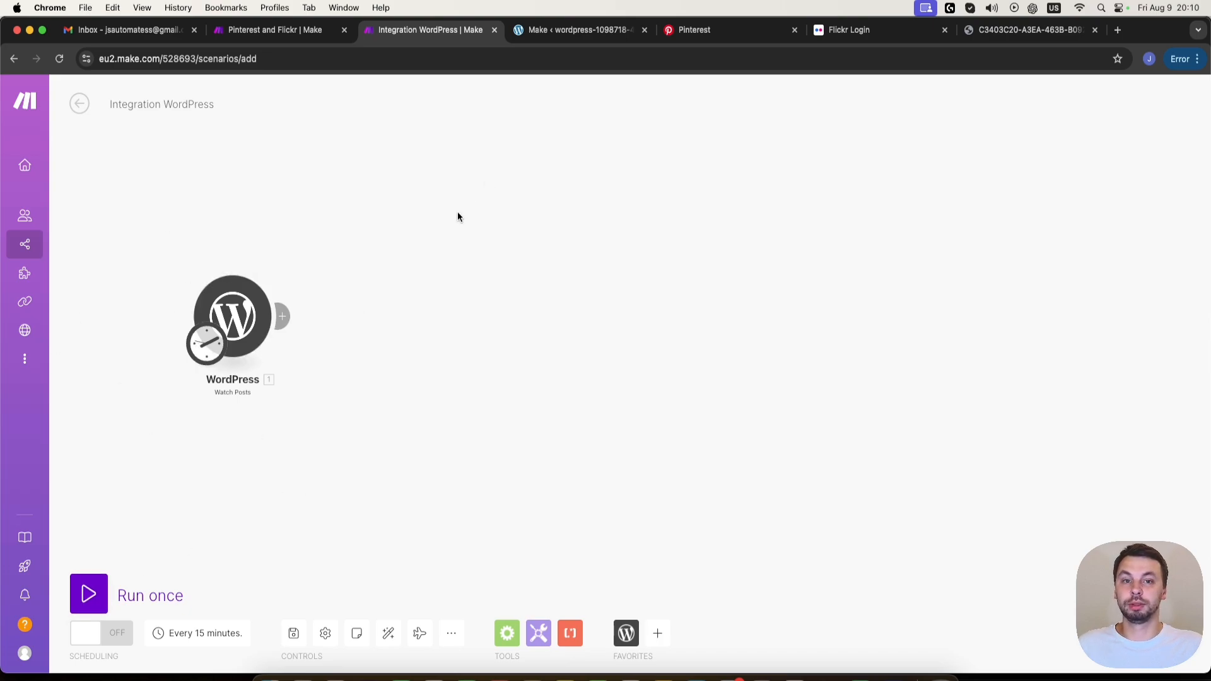
{"action": "left_click", "coordinate": [87, 597]}
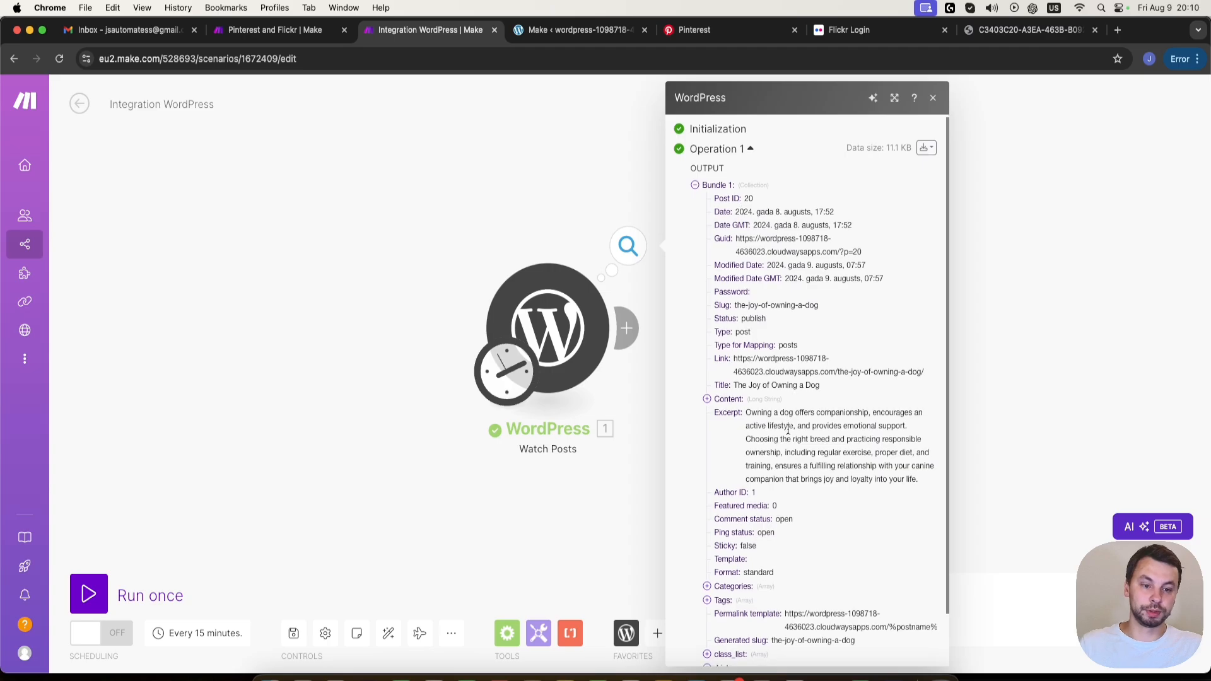
- Review the post title in the WordPress output bundle and open the WordPress site in a new tab
{"action": "scroll", "coordinate": [802, 495], "scroll_direction": "down", "scroll_amount": 2}
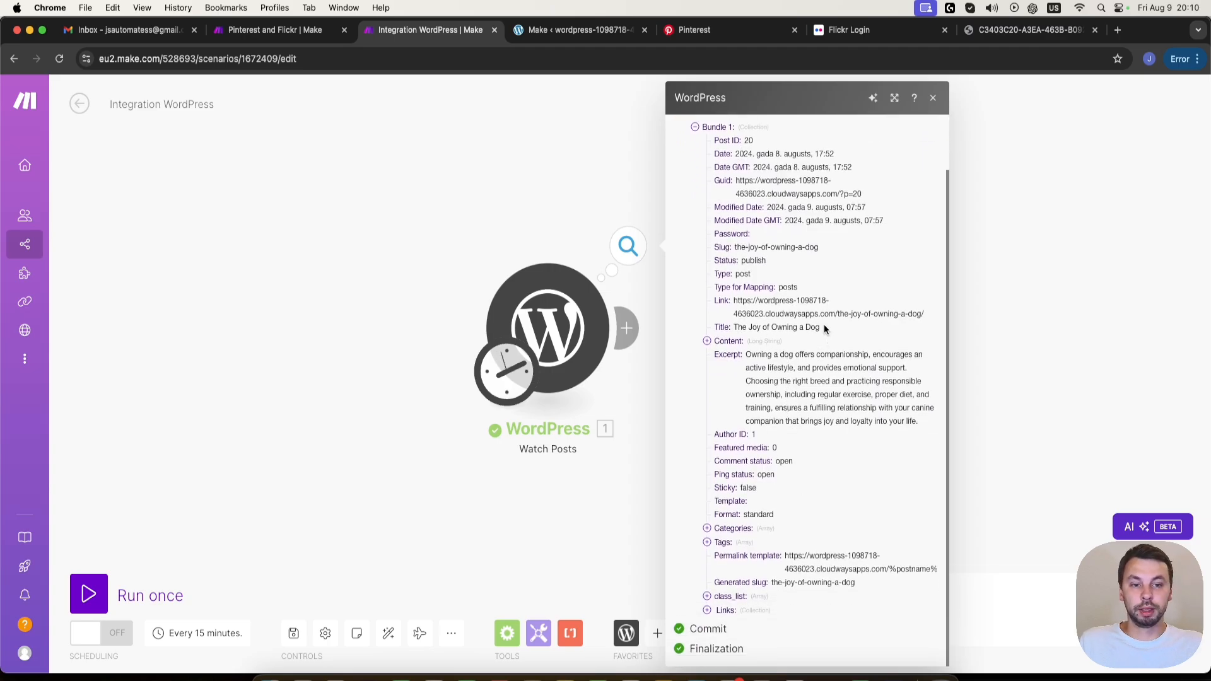
{"action": "left_click_drag", "start_coordinate": [823, 326], "coordinate": [786, 327]}
{"action": "left_click", "coordinate": [577, 30]}
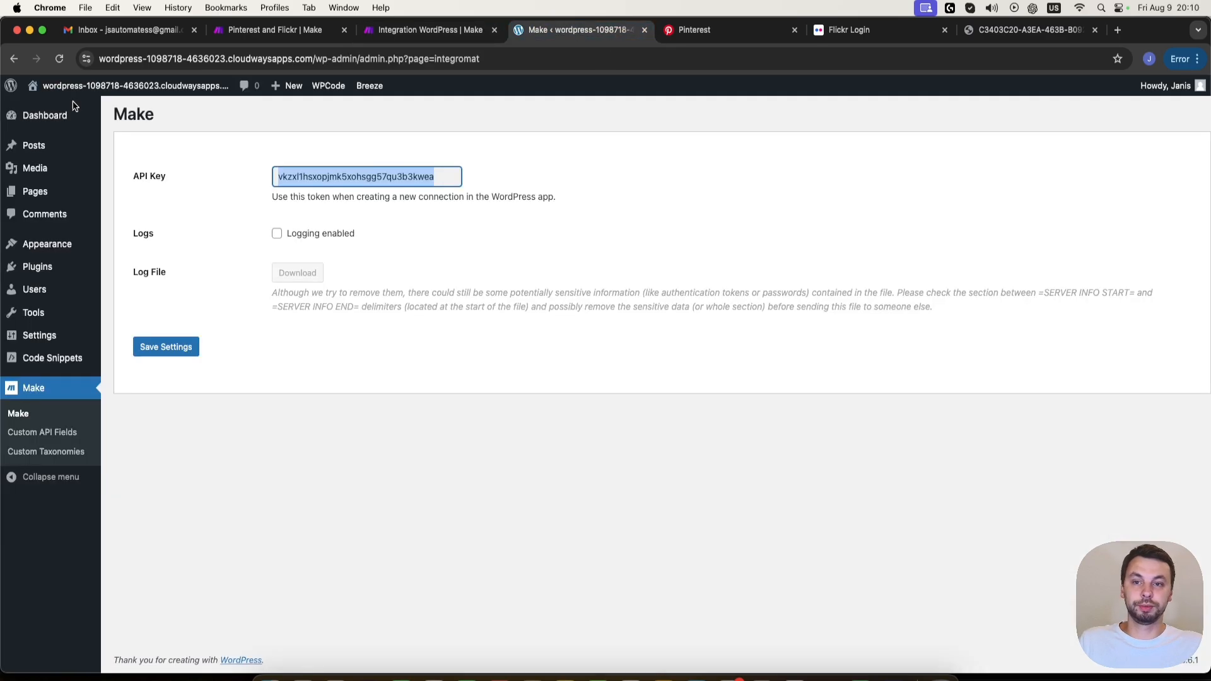
{"action": "right_click", "coordinate": [31, 102]}
{"action": "left_click", "coordinate": [69, 113]}
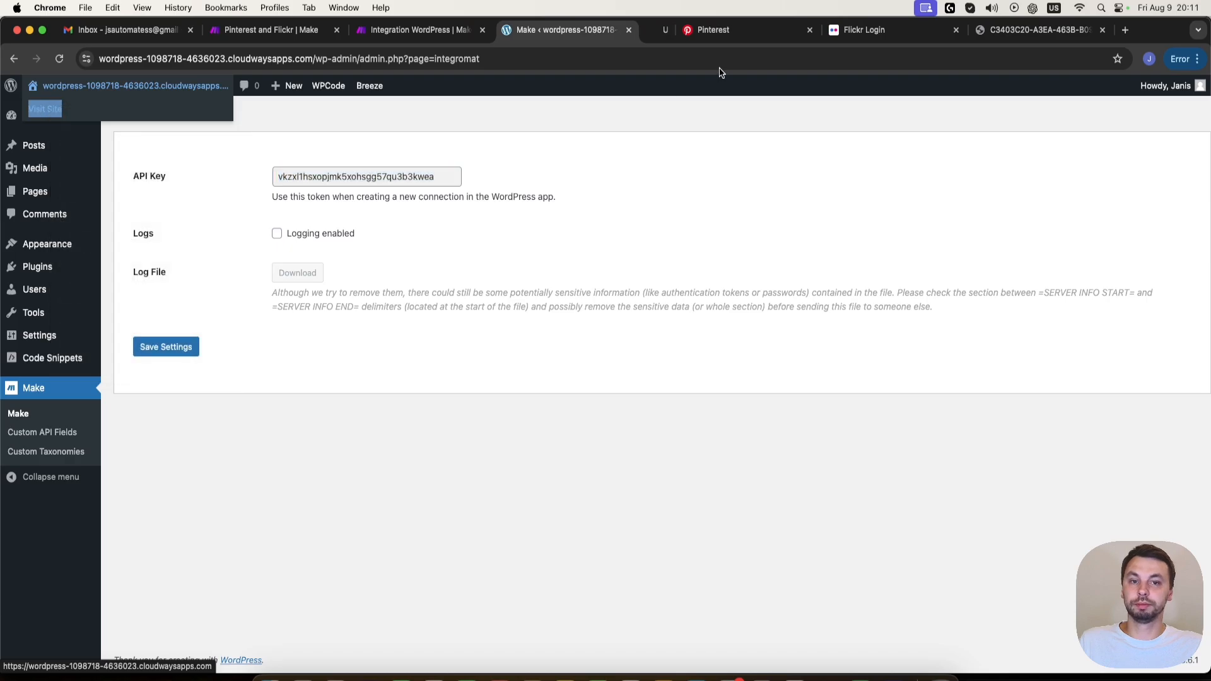
{"action": "left_click", "coordinate": [651, 35]}
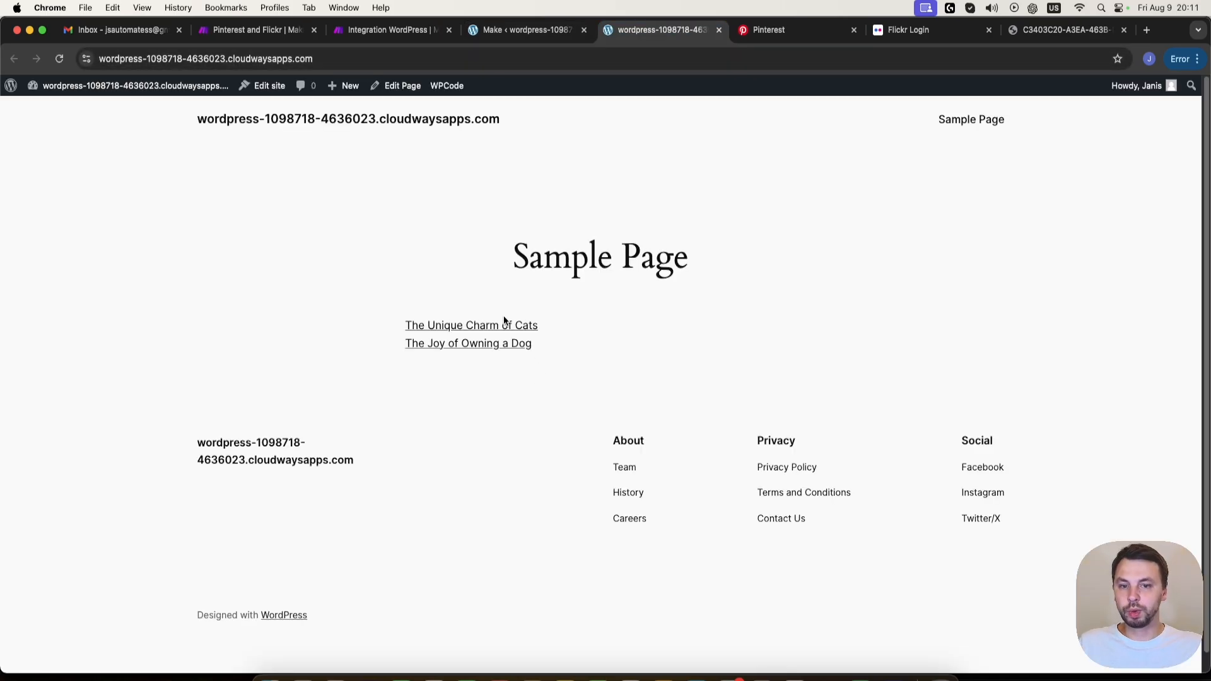
- Open the post The Joy of Owning a Dog and look through its text and images
{"action": "left_click", "coordinate": [481, 346]}
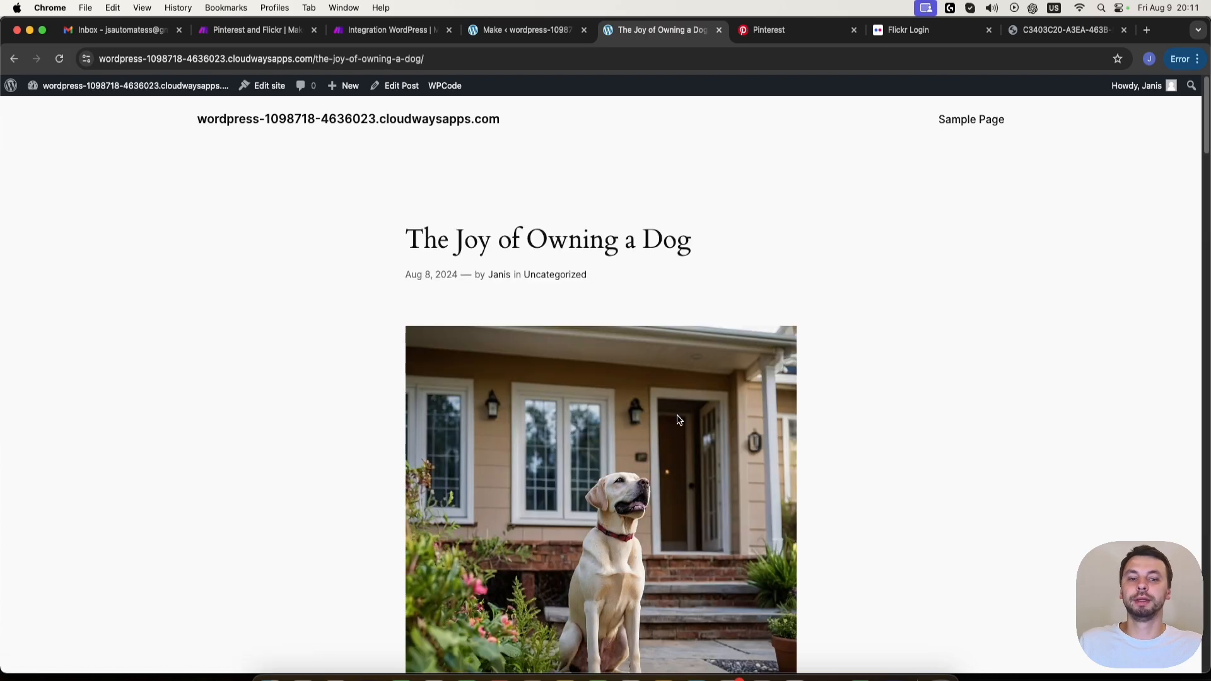
{"action": "scroll", "coordinate": [389, 313], "scroll_direction": "down", "scroll_amount": 15}
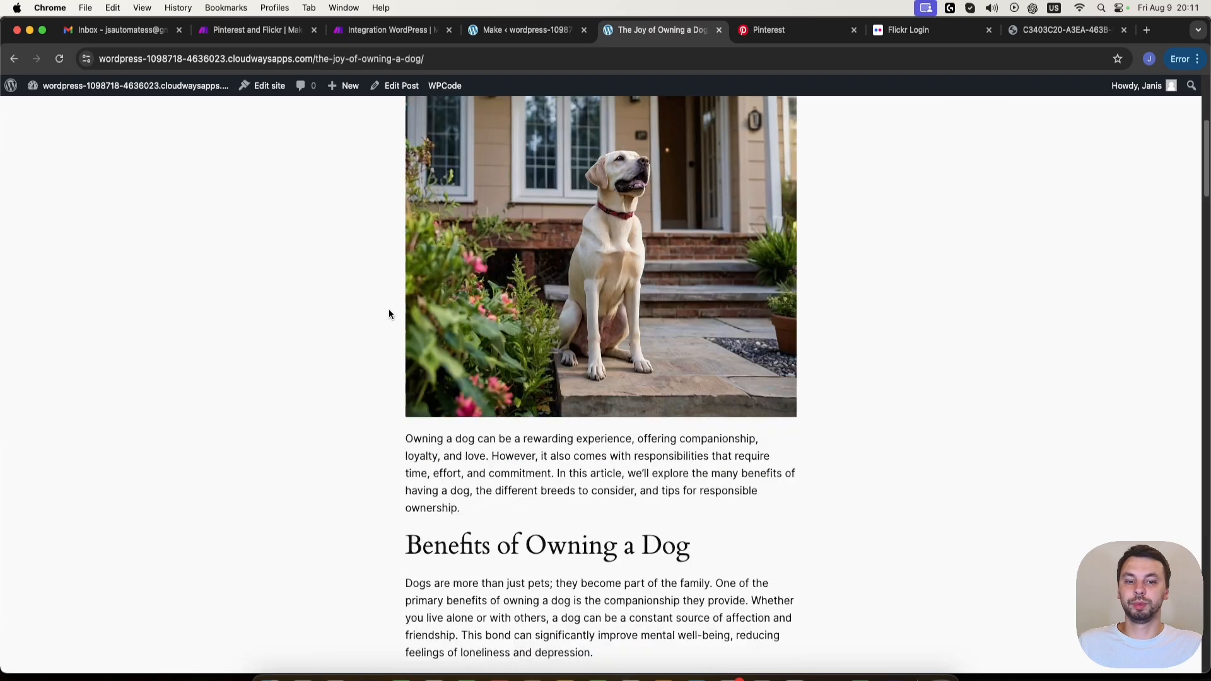
{"action": "scroll", "coordinate": [409, 374], "scroll_direction": "down", "scroll_amount": 20}
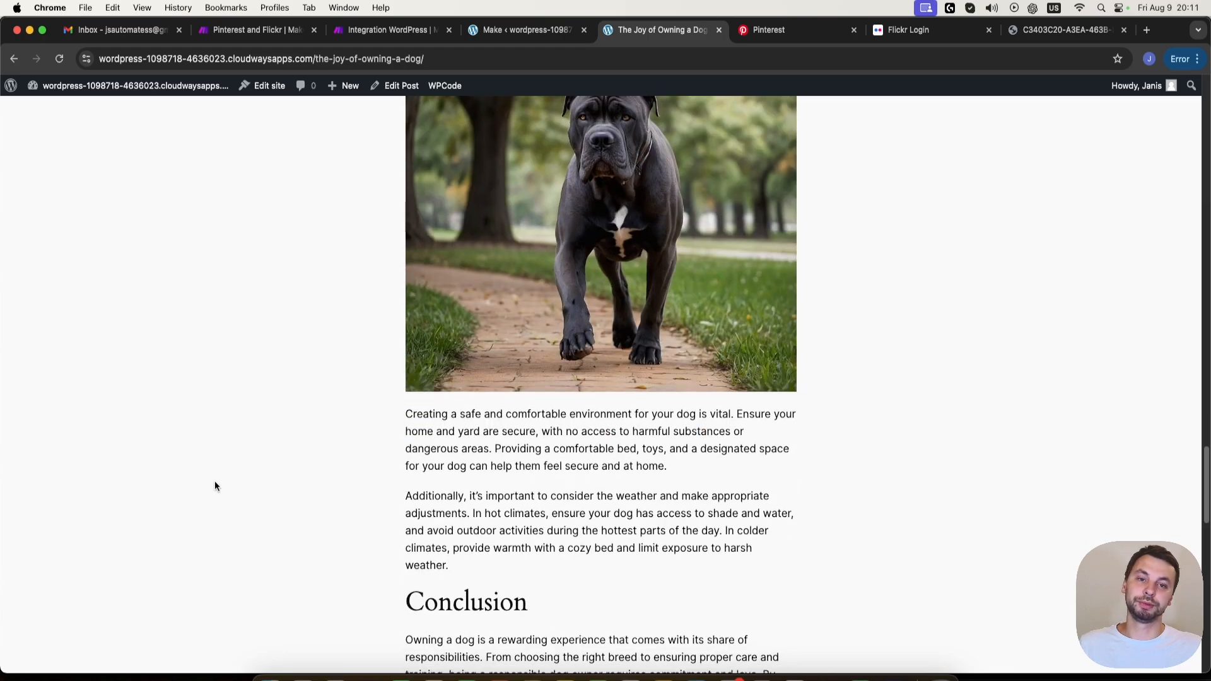
{"action": "scroll", "coordinate": [350, 405], "scroll_direction": "up", "scroll_amount": 1}
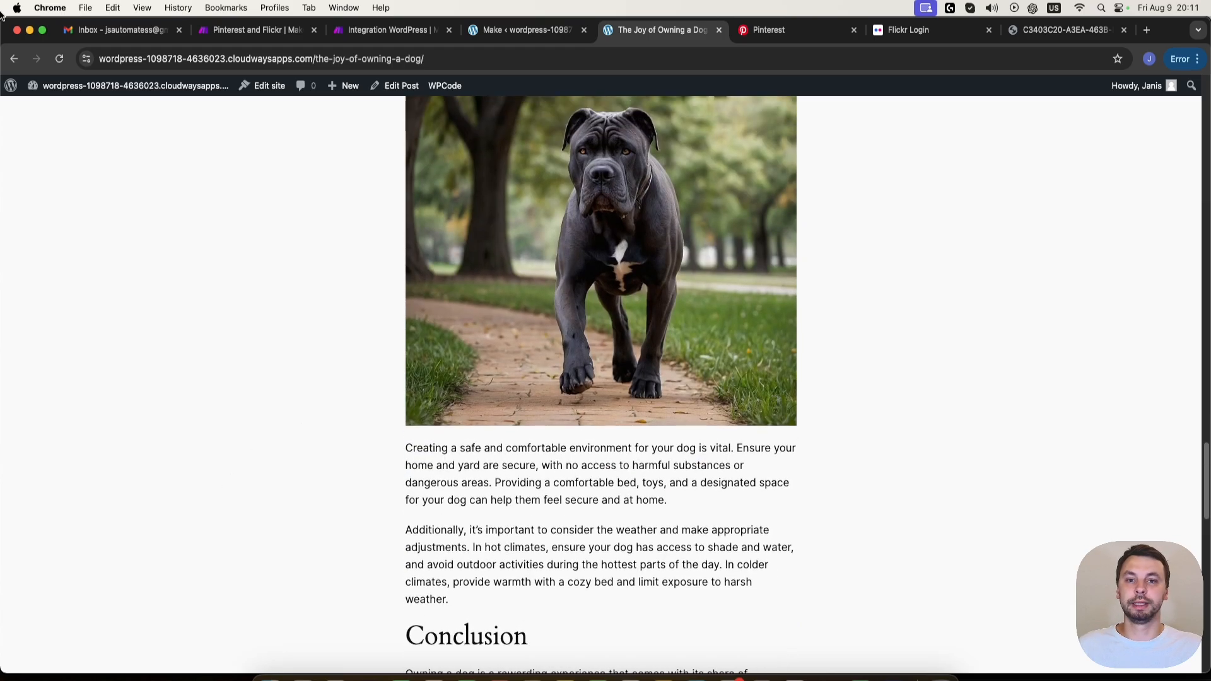
- Go back to the site's front page, open The Unique Charm of Cats and look through its text and images
{"action": "left_click", "coordinate": [14, 59]}
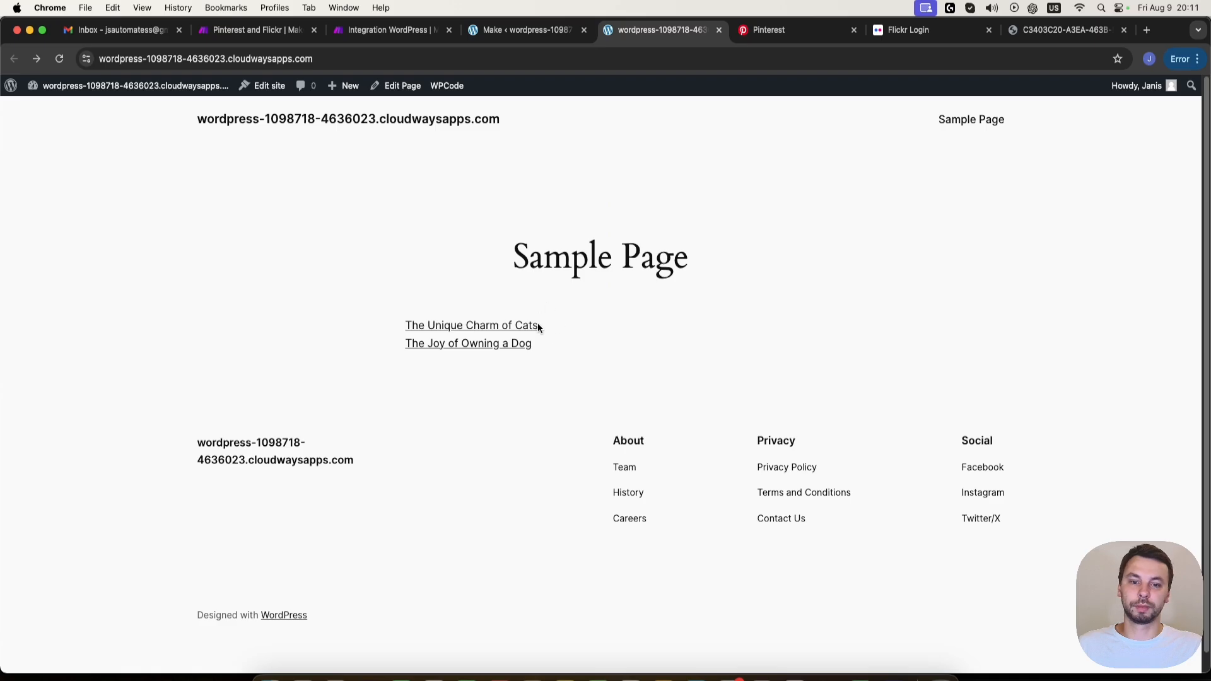
{"action": "left_click", "coordinate": [538, 327]}
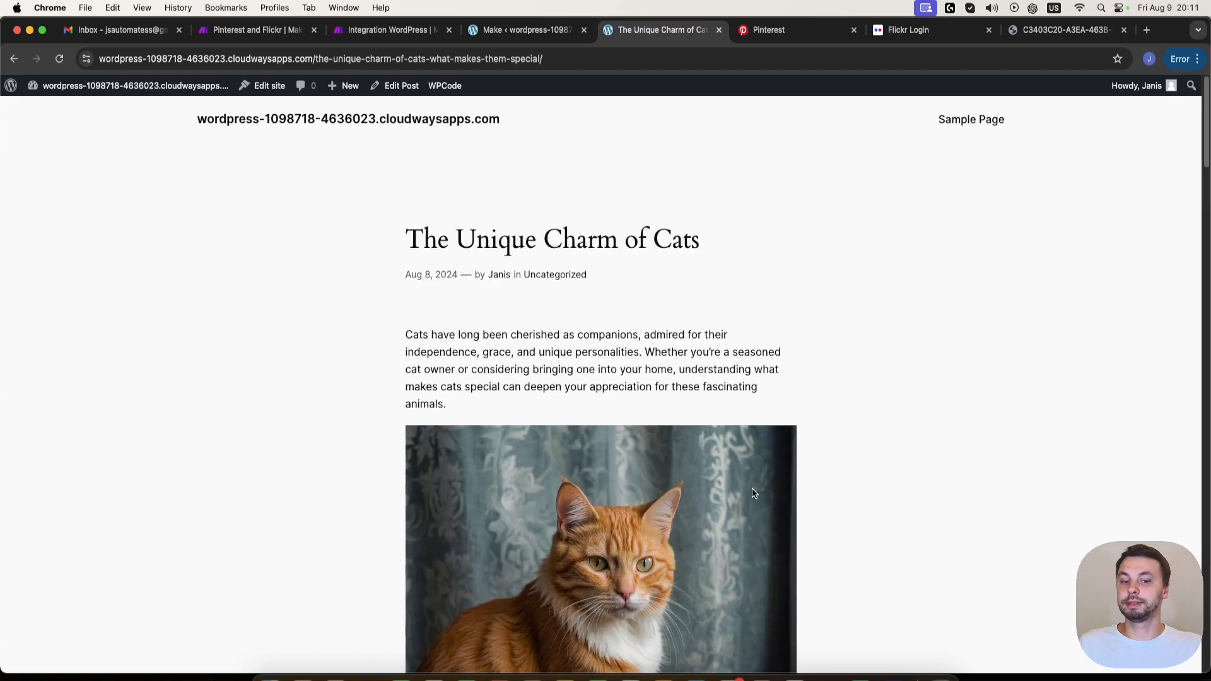
{"action": "scroll", "coordinate": [754, 493], "scroll_direction": "down", "scroll_amount": 12}
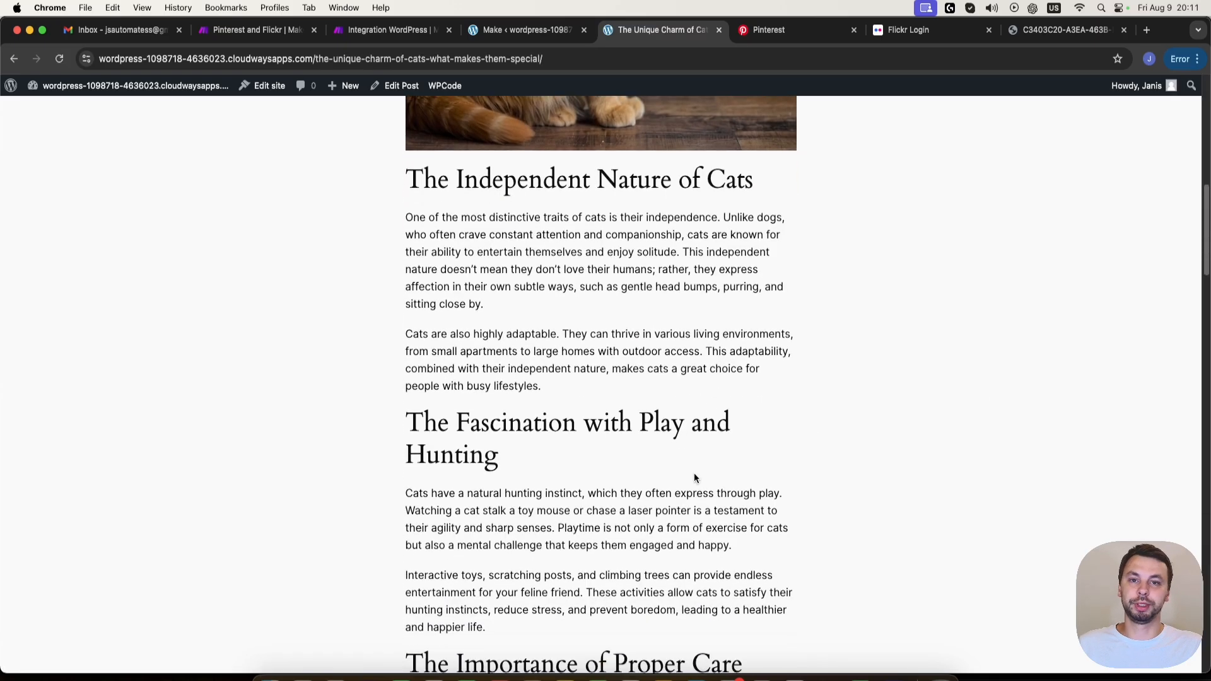
{"action": "scroll", "coordinate": [695, 478], "scroll_direction": "down", "scroll_amount": 15}
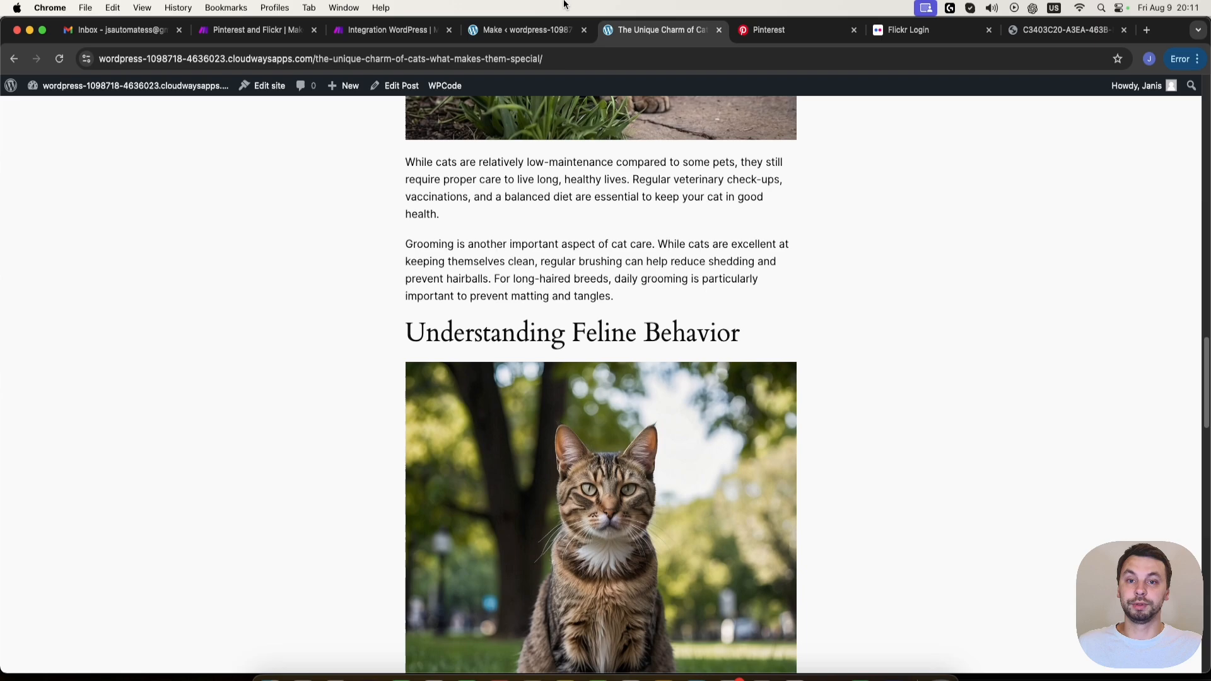
- Return to the Make scenario, close the WordPress output and add Pinterest's Create a Board module after the trigger
{"action": "left_click", "coordinate": [530, 31]}
{"action": "left_click", "coordinate": [371, 32]}
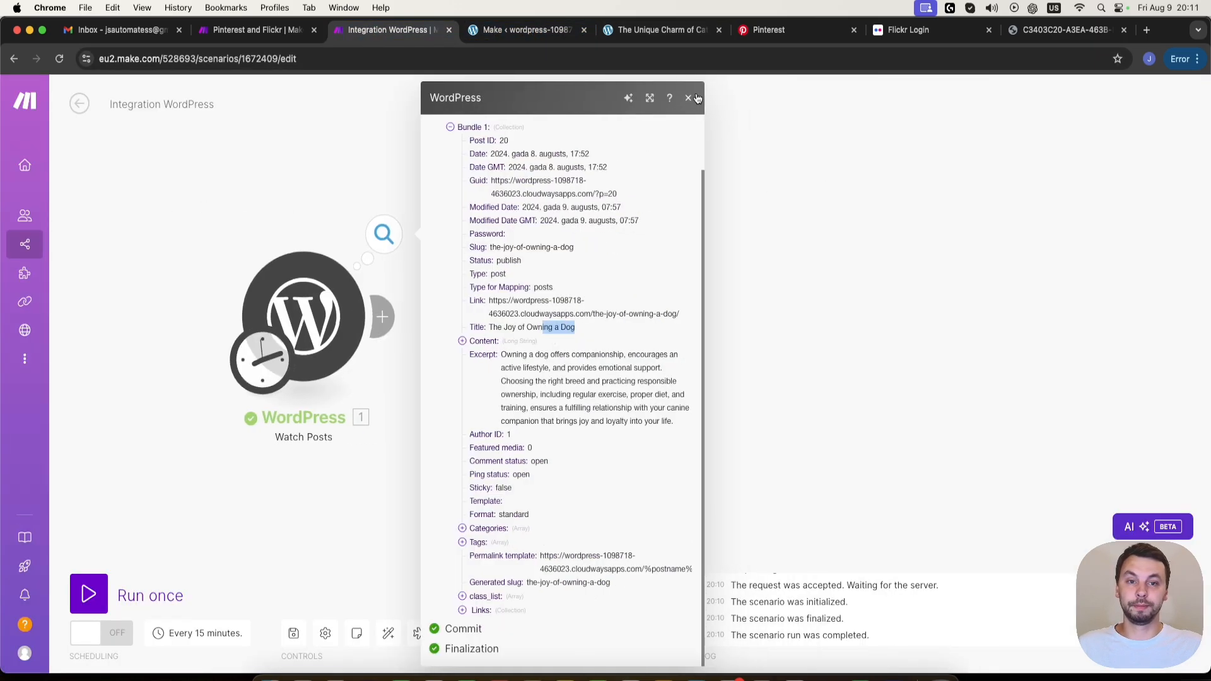
{"action": "left_click", "coordinate": [689, 101]}
{"action": "scroll", "coordinate": [436, 303], "scroll_direction": "down", "scroll_amount": 3}
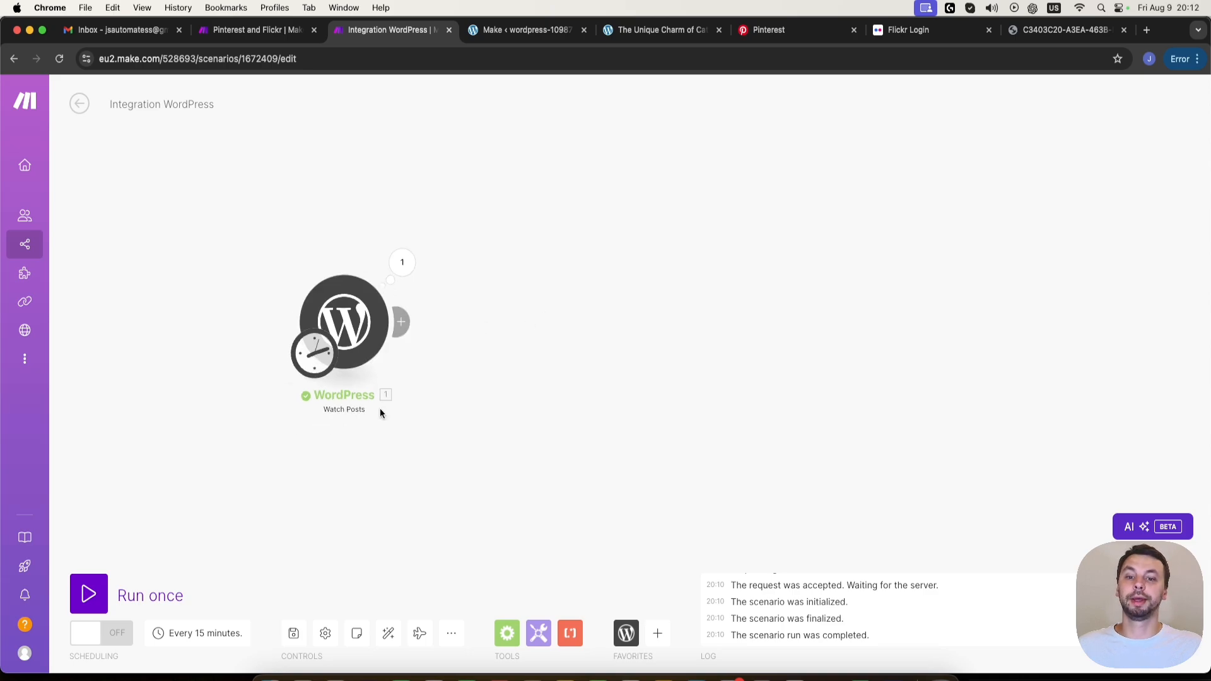
{"action": "left_click", "coordinate": [404, 323]}
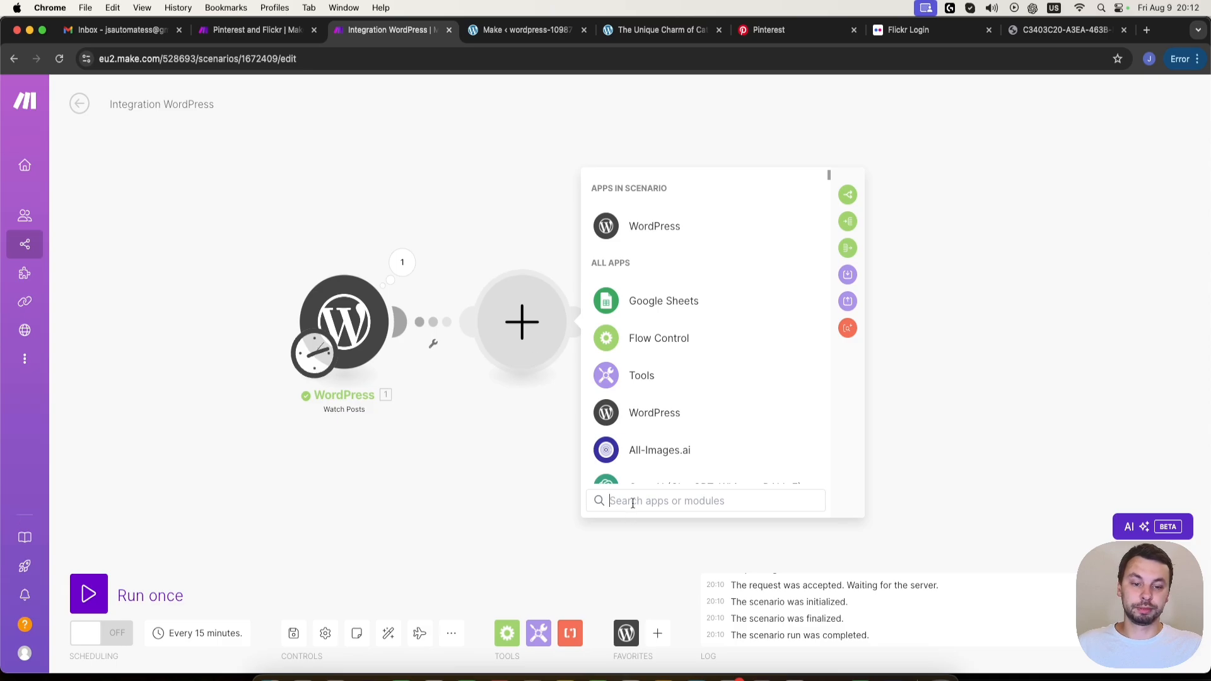
{"action": "type", "text": "pint"}
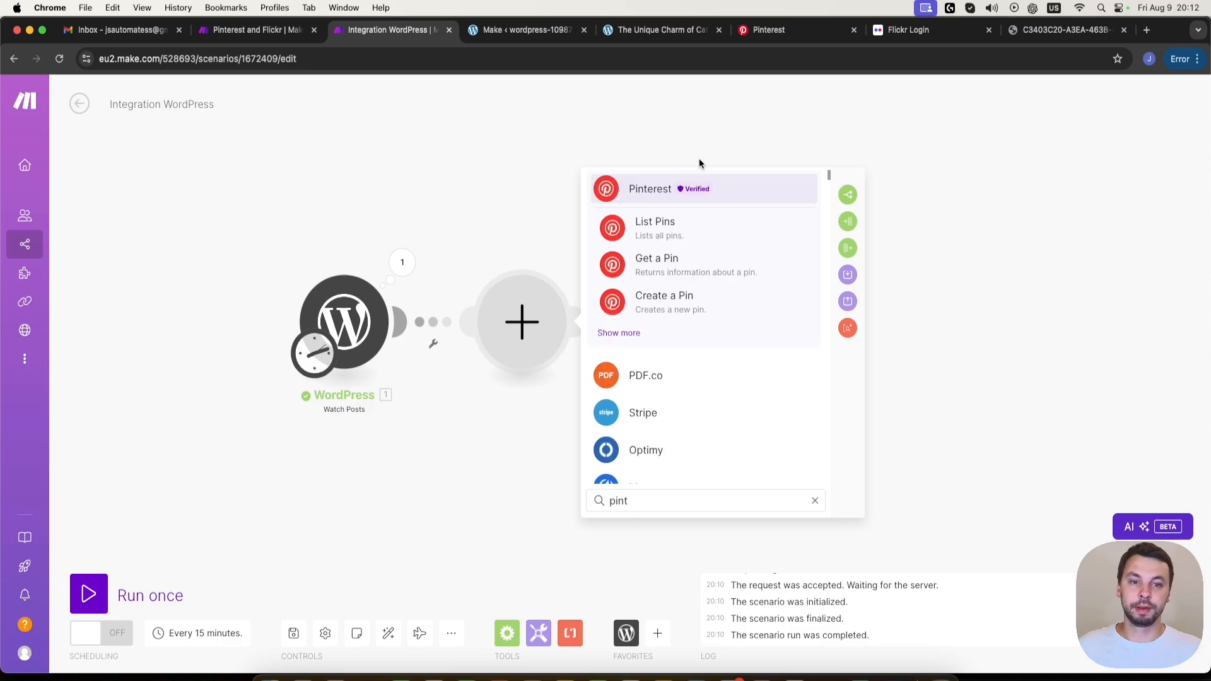
{"action": "left_click", "coordinate": [688, 189]}
{"action": "scroll", "coordinate": [751, 379], "scroll_direction": "down", "scroll_amount": 3}
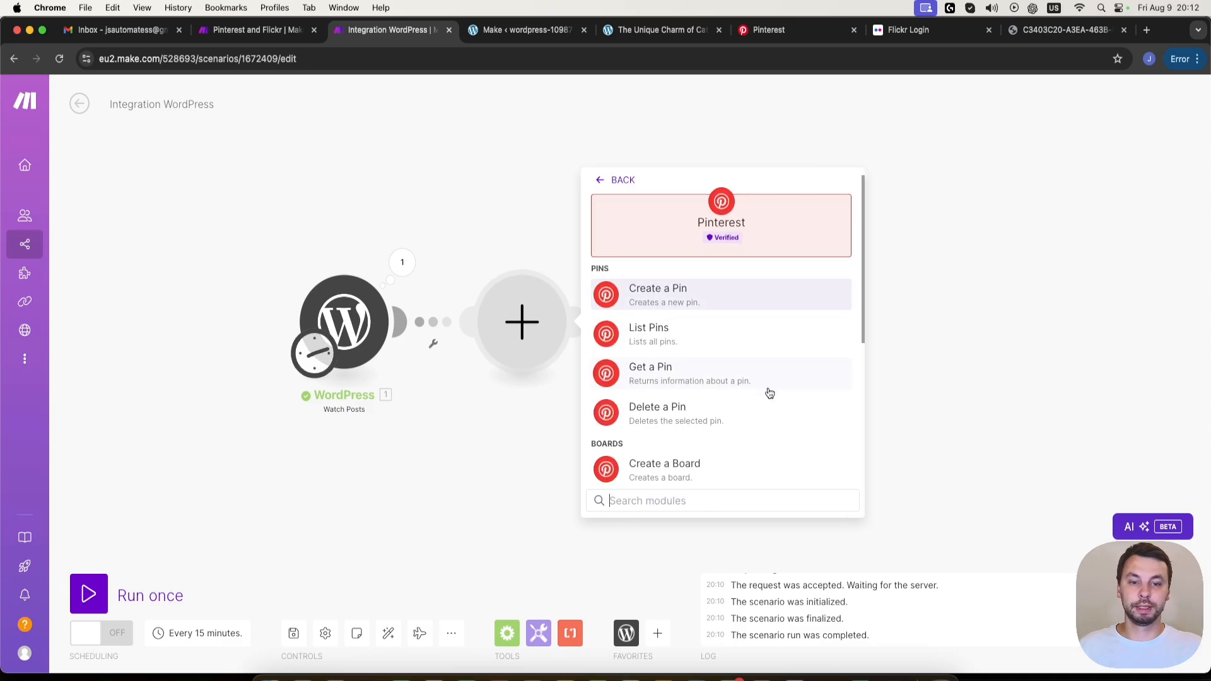
{"action": "left_click", "coordinate": [716, 386]}
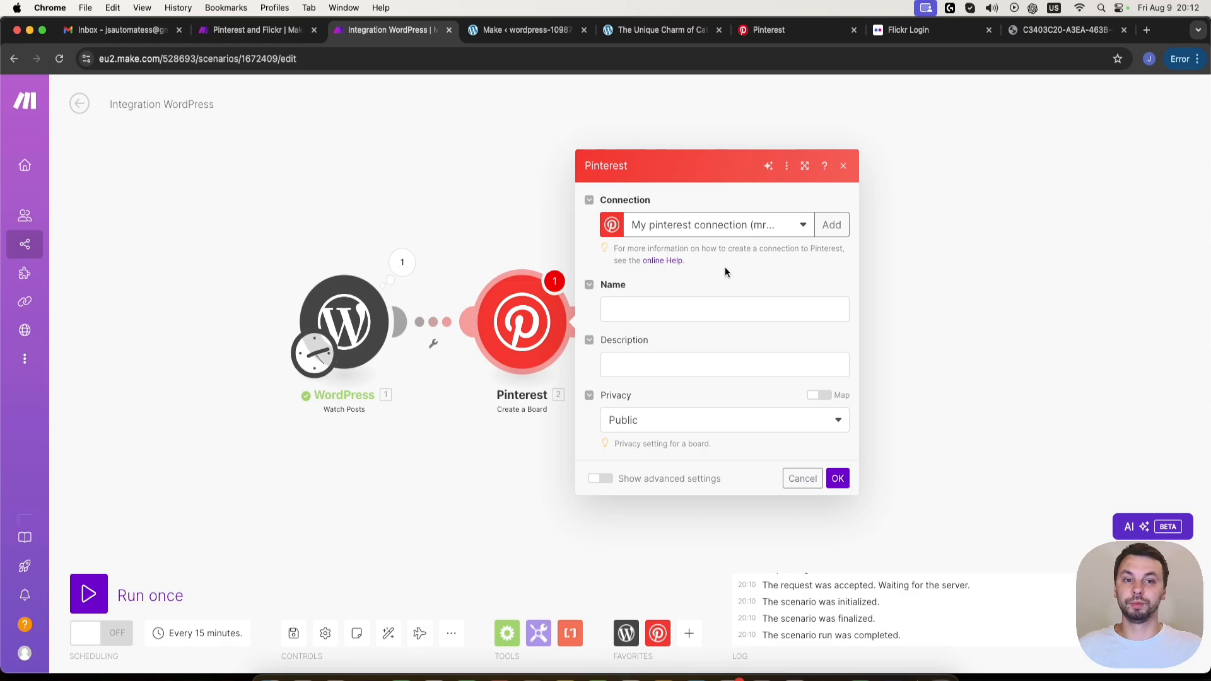
- Switch to the Pinterest site and sign up for a new account with the last listed Google account
{"action": "left_click", "coordinate": [800, 33]}
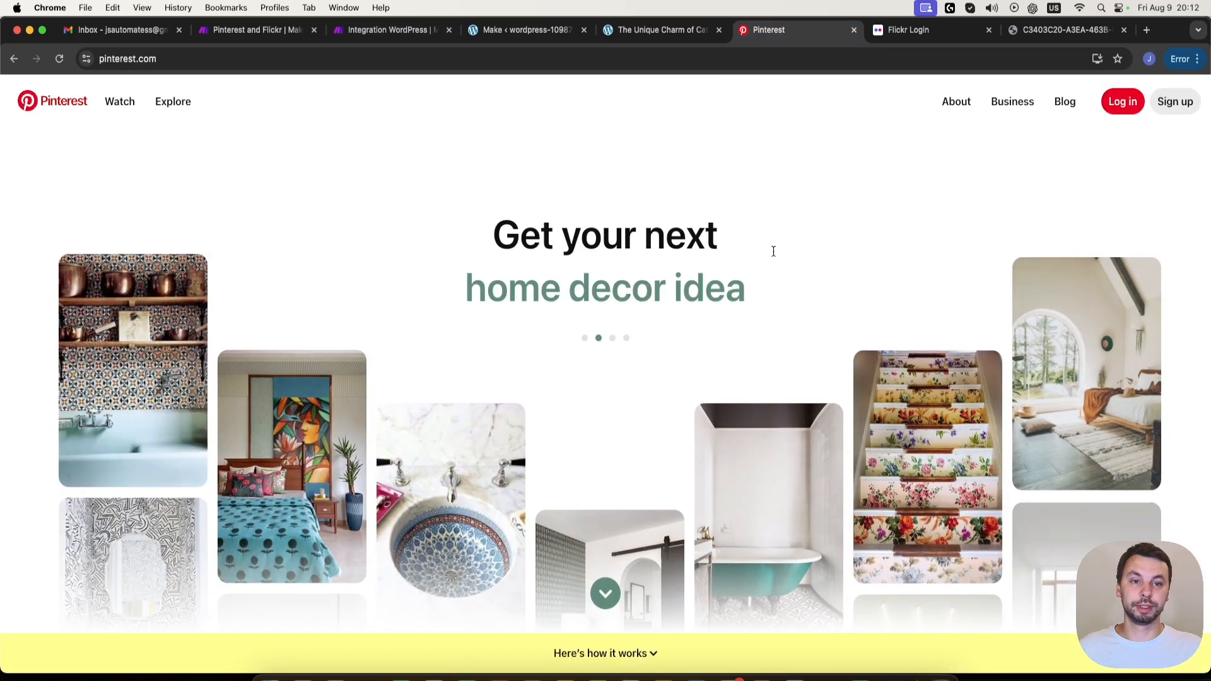
{"action": "left_click", "coordinate": [1177, 111]}
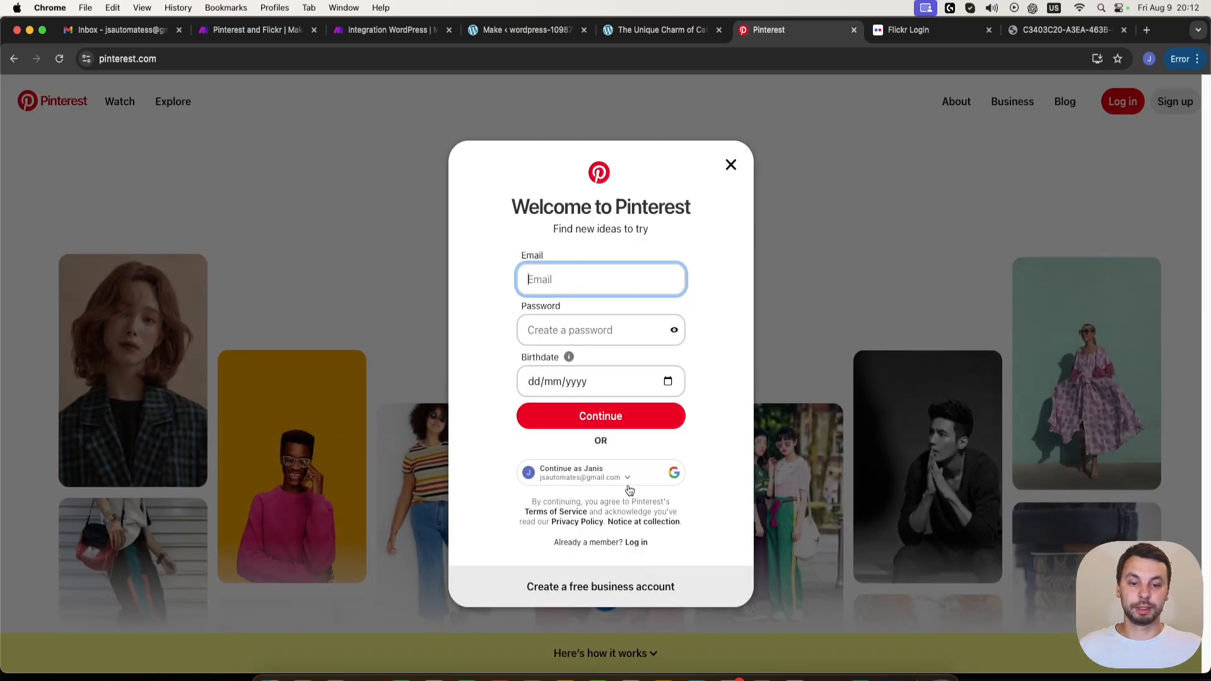
{"action": "left_click", "coordinate": [605, 475]}
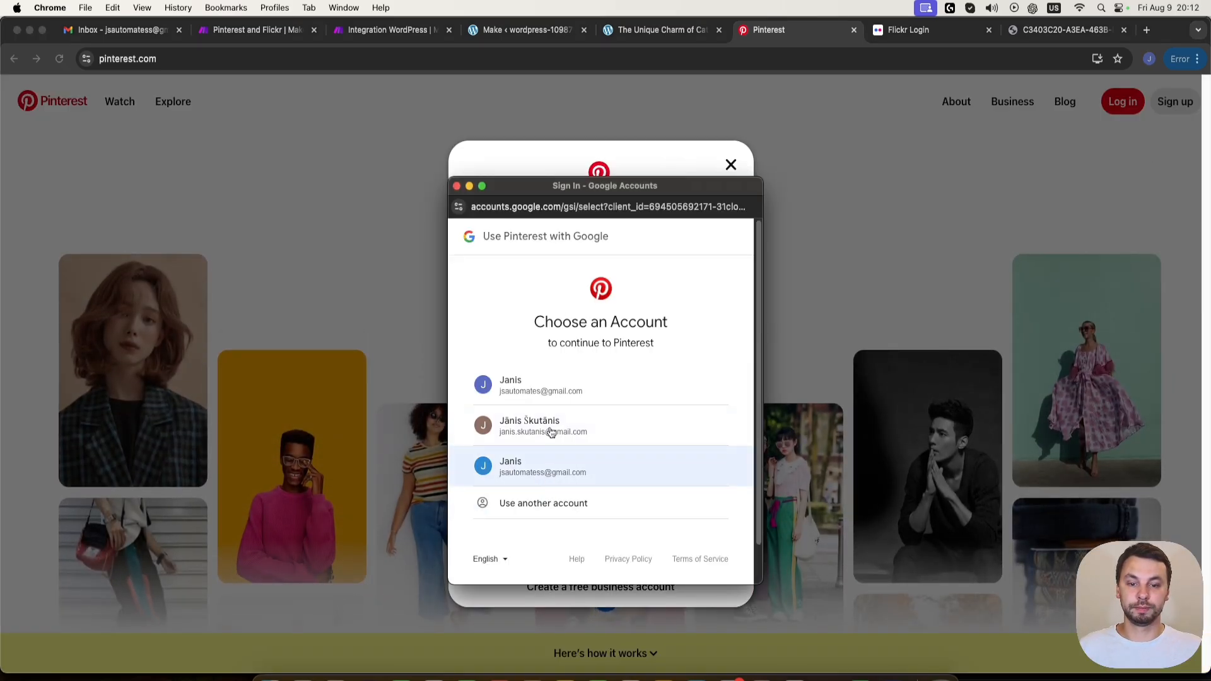
{"action": "left_click", "coordinate": [555, 470]}
{"action": "left_click", "coordinate": [671, 468]}
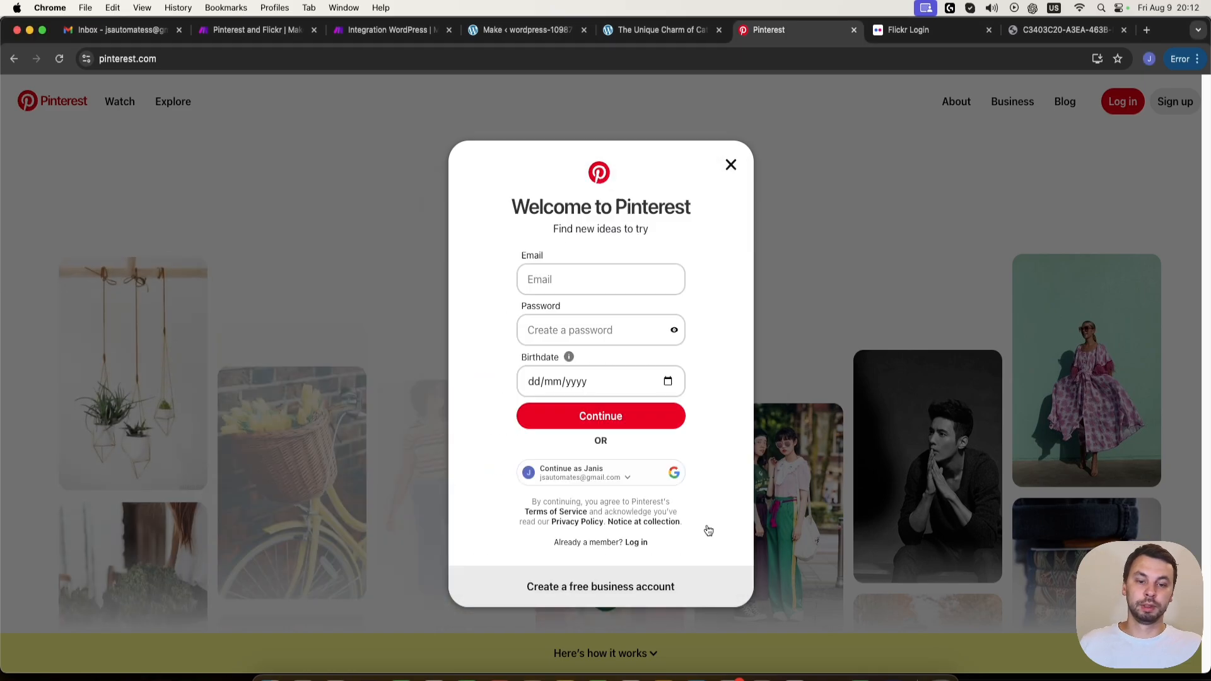
- Enter the account holder's birthdate and create the Pinterest account
{"action": "left_click", "coordinate": [526, 363]}
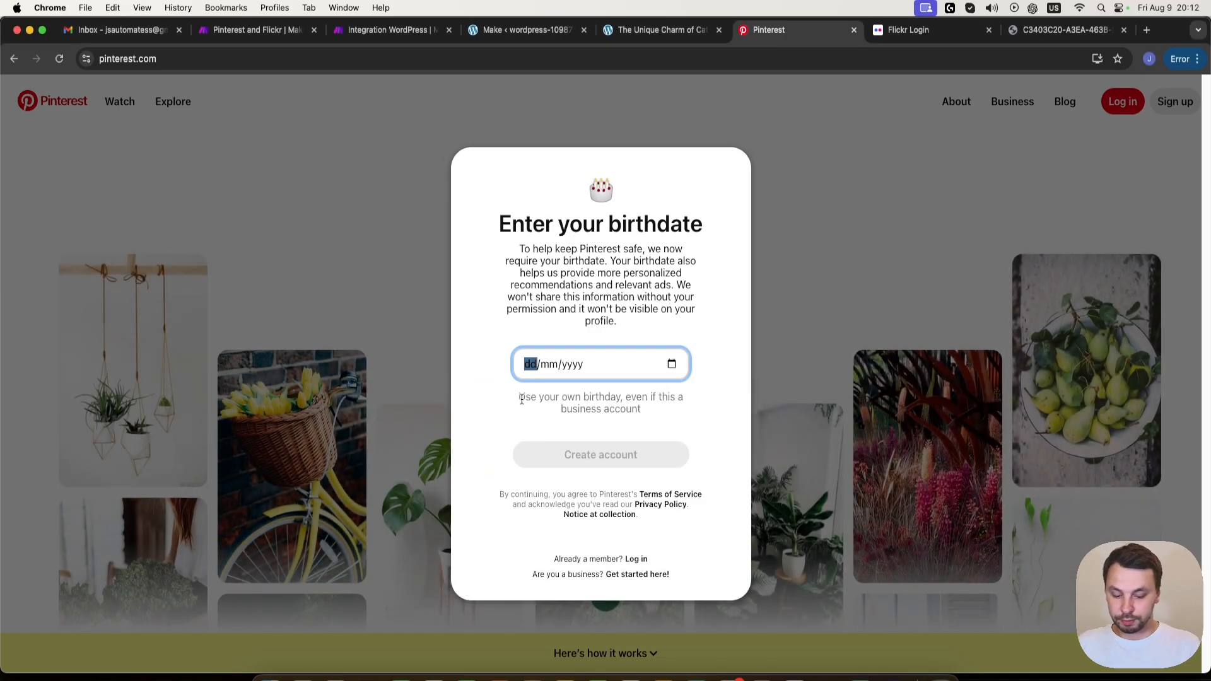
{"action": "type", "text": "05/mm/yyyy"}
{"action": "key", "text": "Tab"}
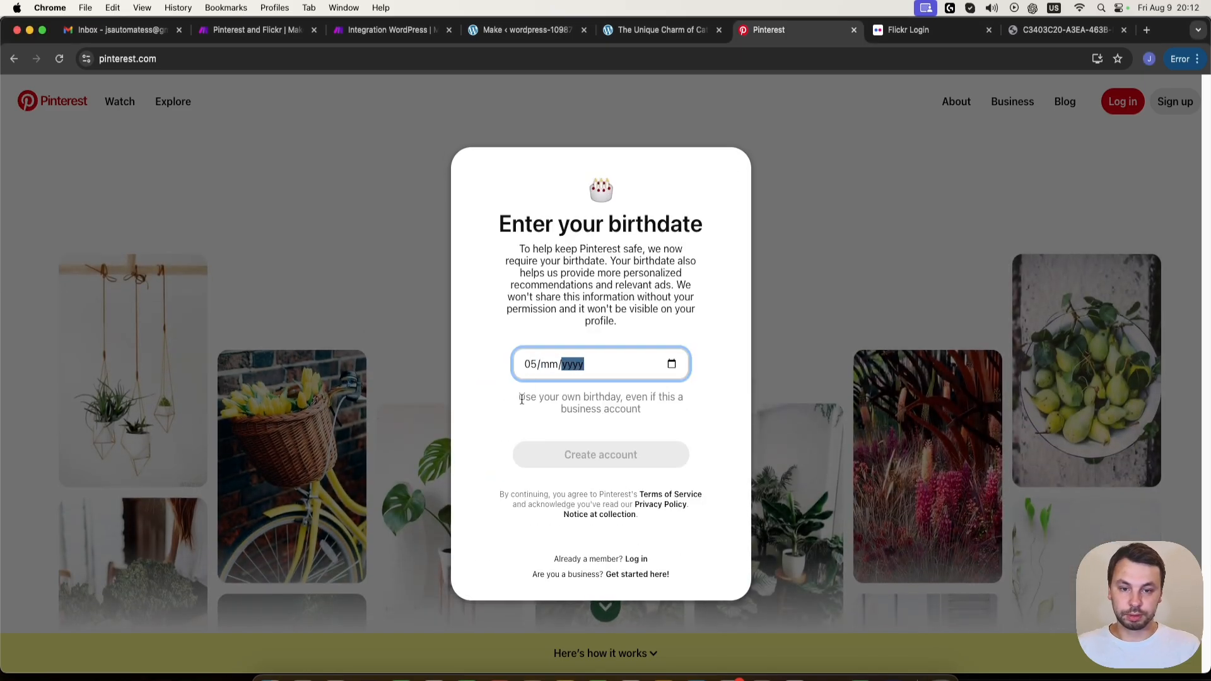
{"action": "left_click", "coordinate": [544, 367]}
{"action": "type", "text": "04"}
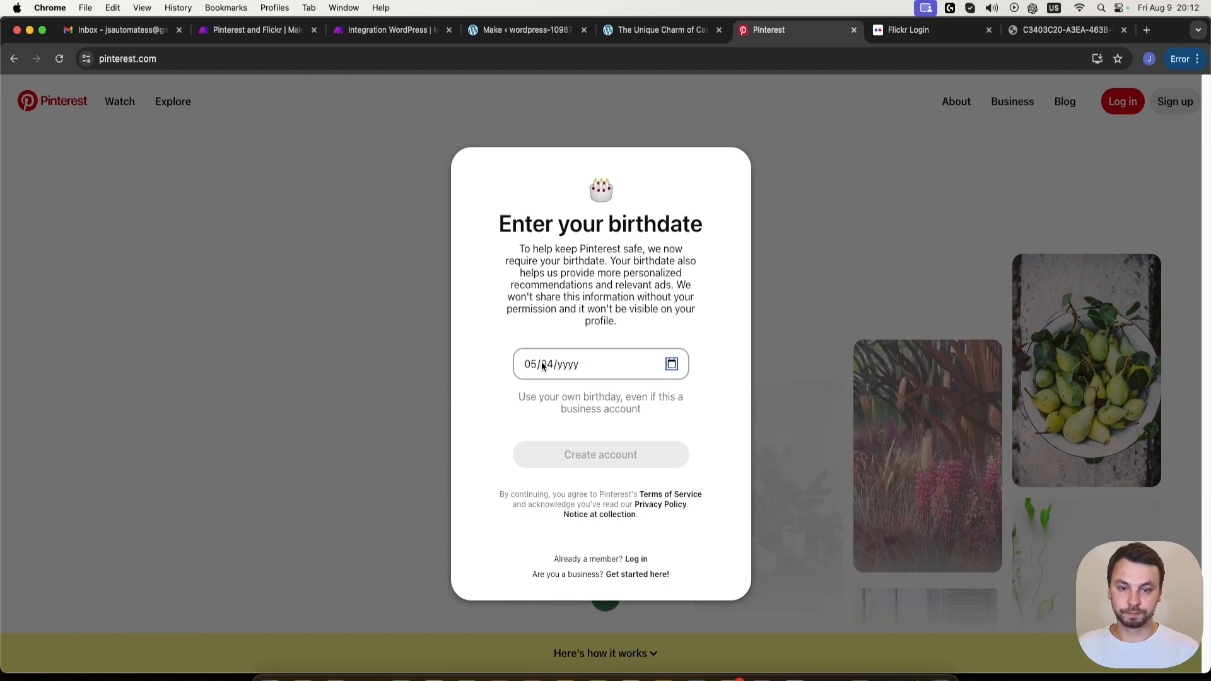
{"action": "left_click", "coordinate": [565, 364]}
{"action": "type", "text": "1991"}
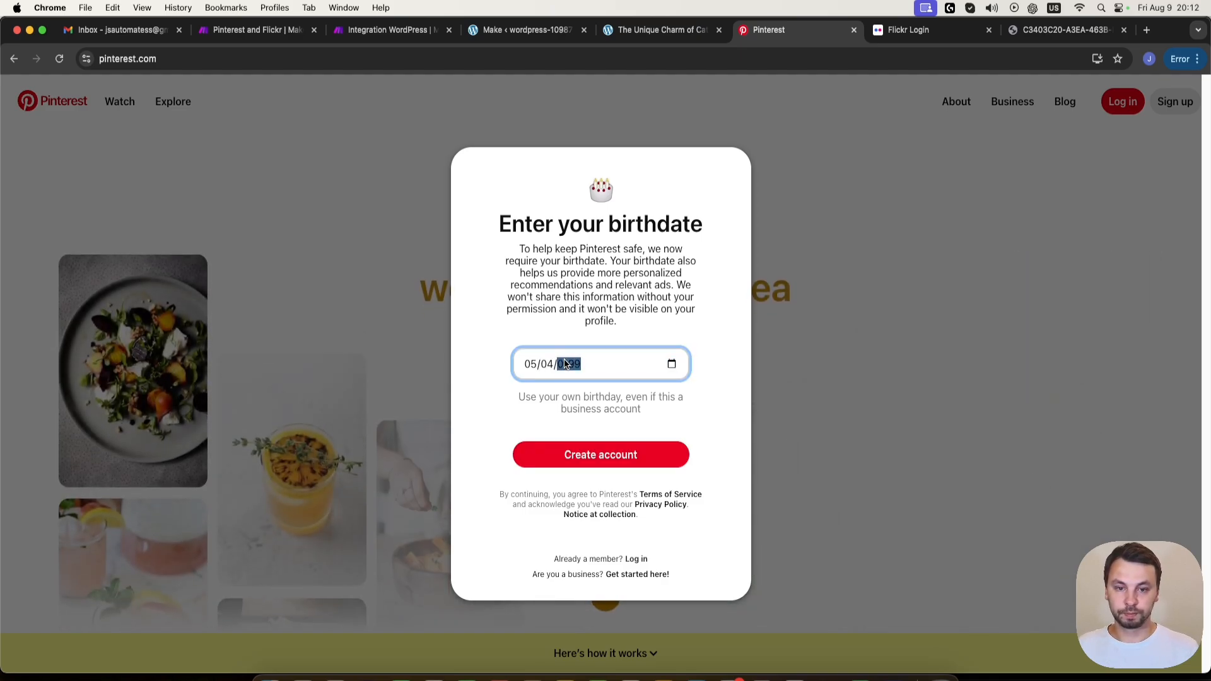
{"action": "left_click", "coordinate": [638, 460]}
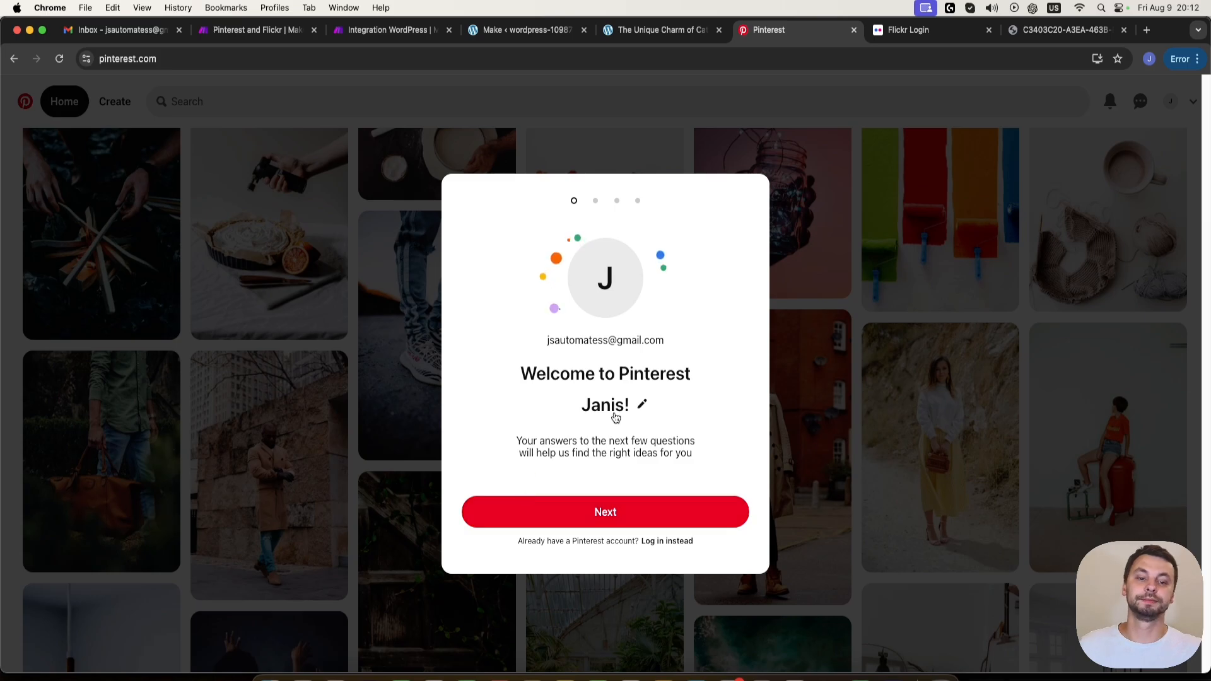
- Complete the Pinterest welcome questions with gender Male and five interests, including Memes, Iphone Wallpaper, Animals and Life Quotes
{"action": "left_click", "coordinate": [628, 512]}
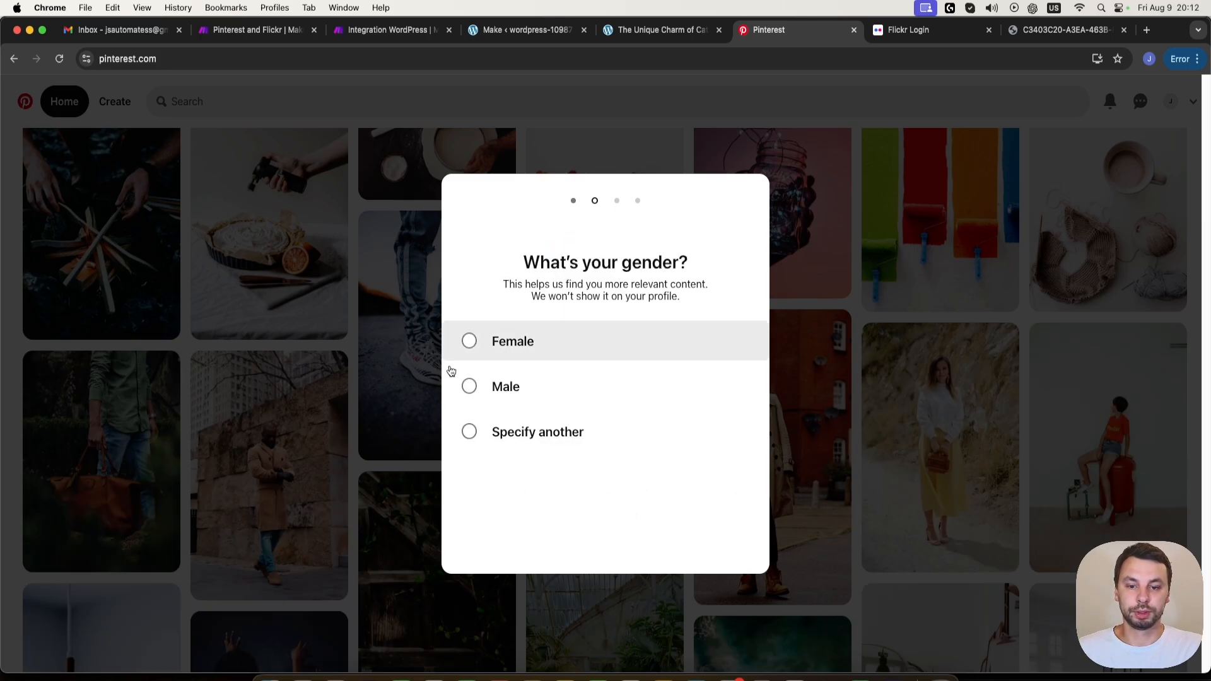
{"action": "left_click", "coordinate": [479, 386]}
{"action": "left_click", "coordinate": [622, 541]}
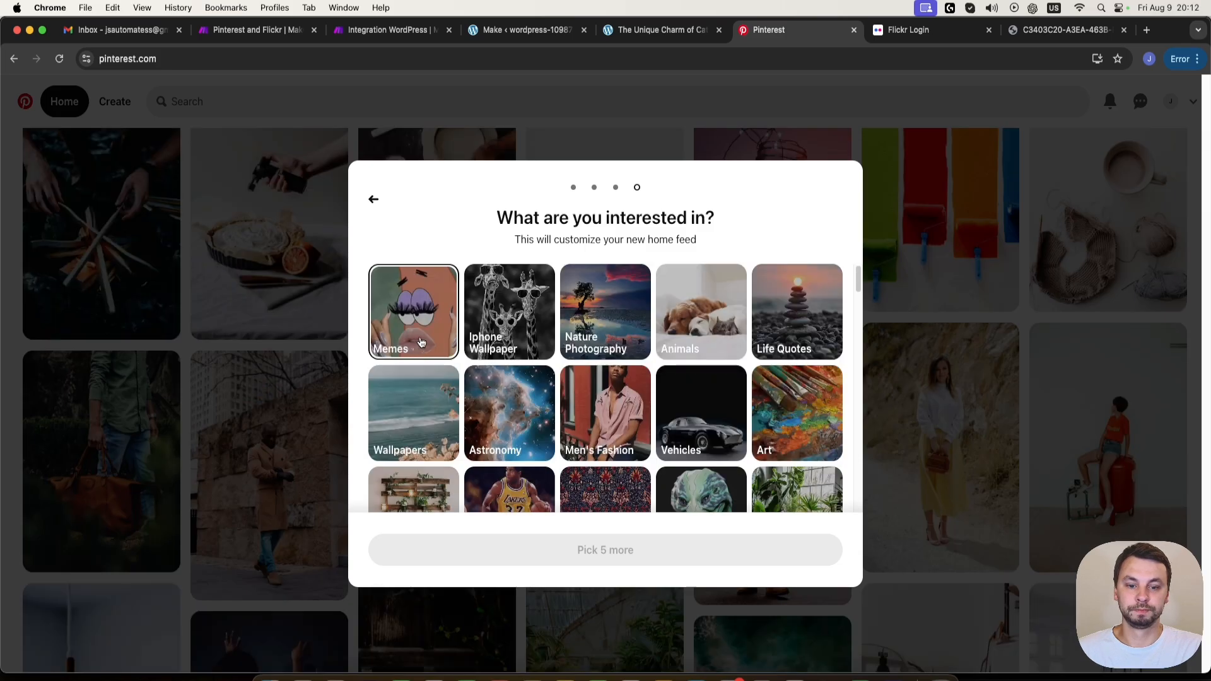
{"action": "left_click", "coordinate": [418, 338]}
{"action": "left_click", "coordinate": [578, 344]}
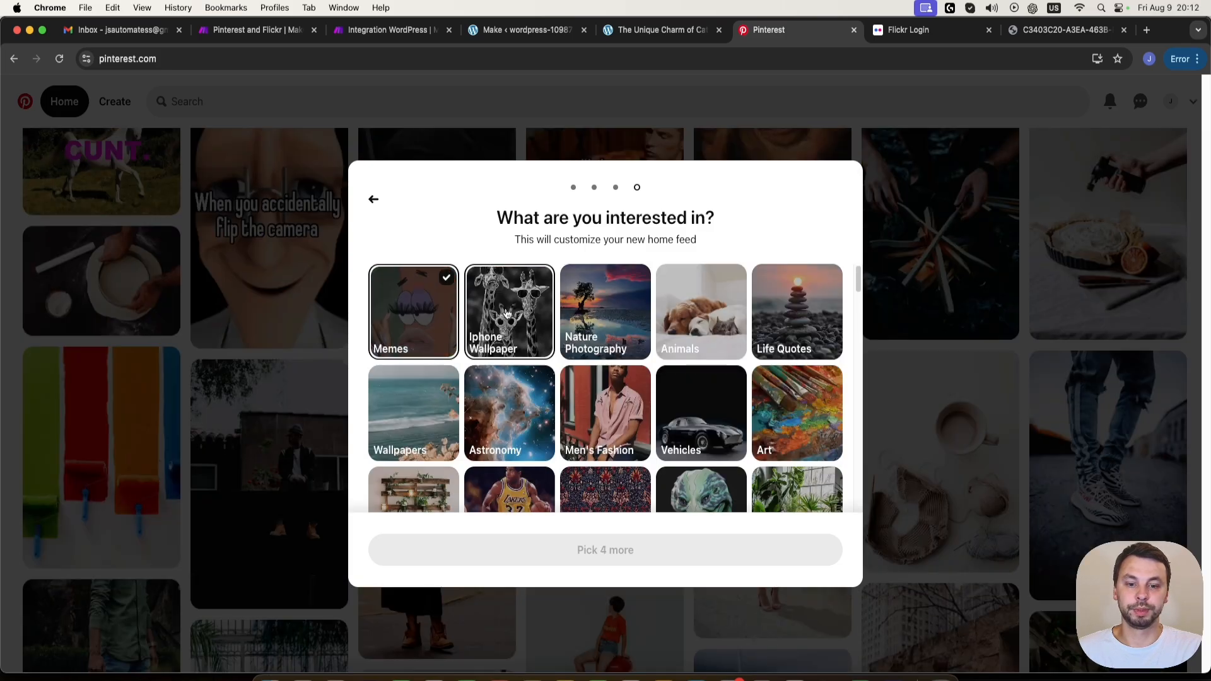
{"action": "left_click", "coordinate": [510, 316]}
{"action": "left_click", "coordinate": [700, 313]}
{"action": "left_click", "coordinate": [797, 313]}
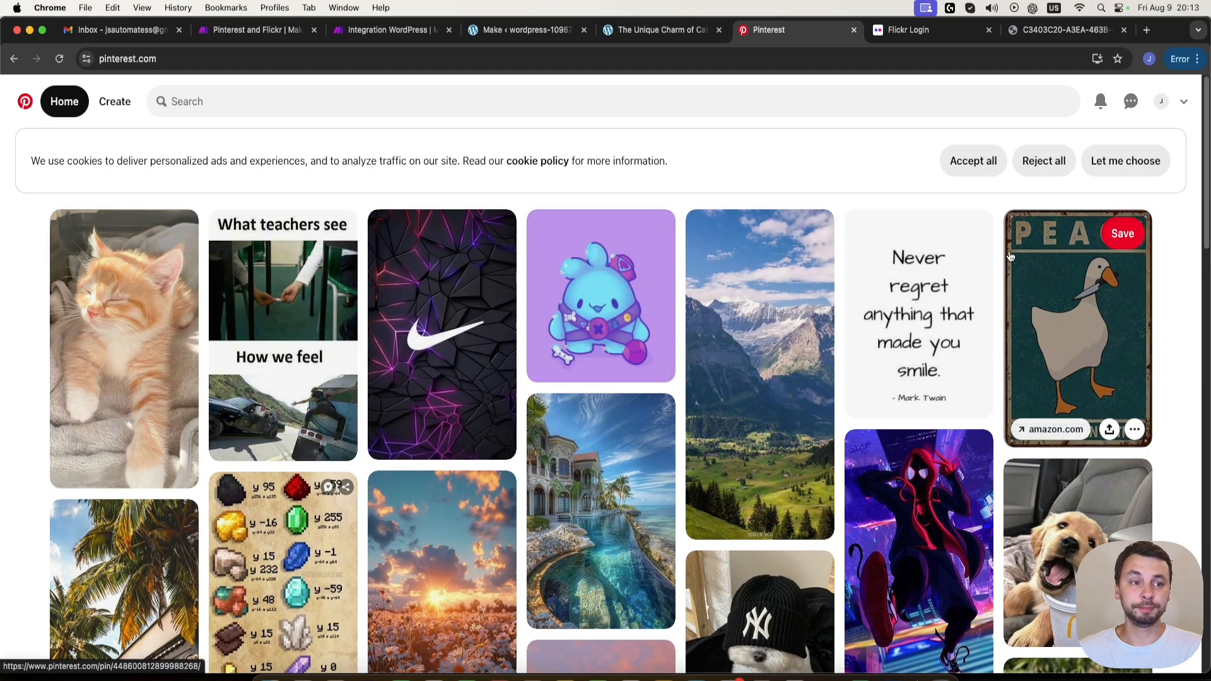
- Accept all cookies and start converting the account to a business account described as Consumer goods
{"action": "left_click", "coordinate": [966, 165]}
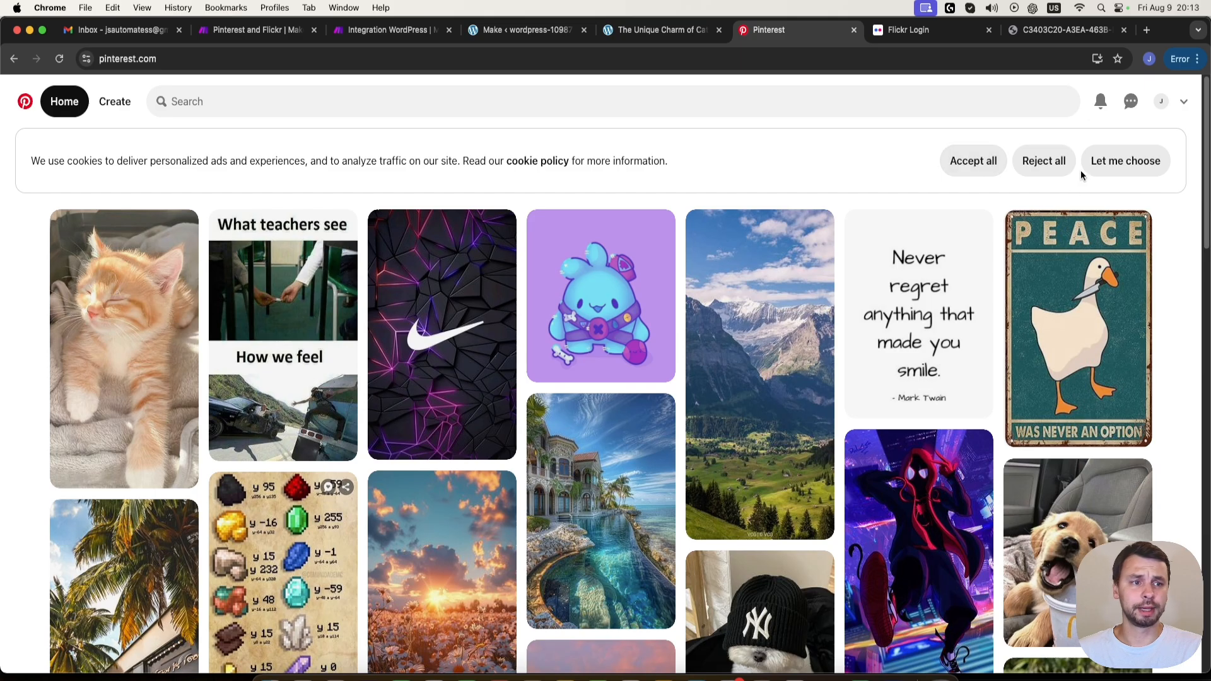
{"action": "left_click", "coordinate": [1185, 101]}
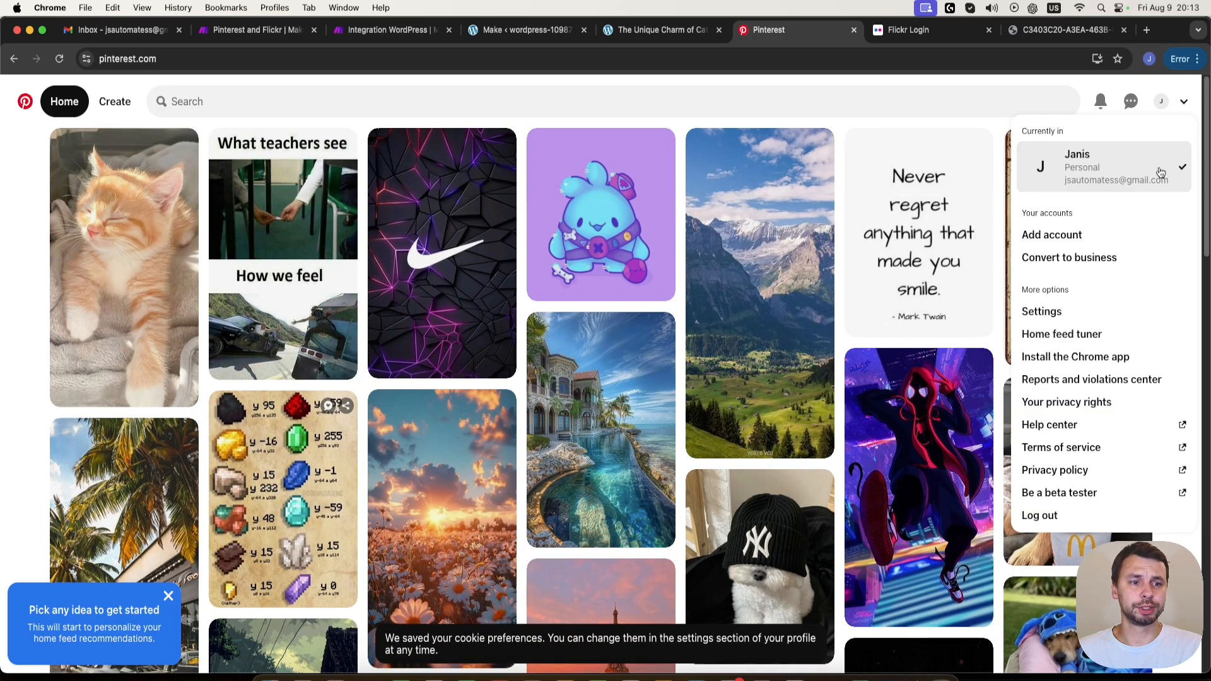
{"action": "left_click", "coordinate": [1106, 260]}
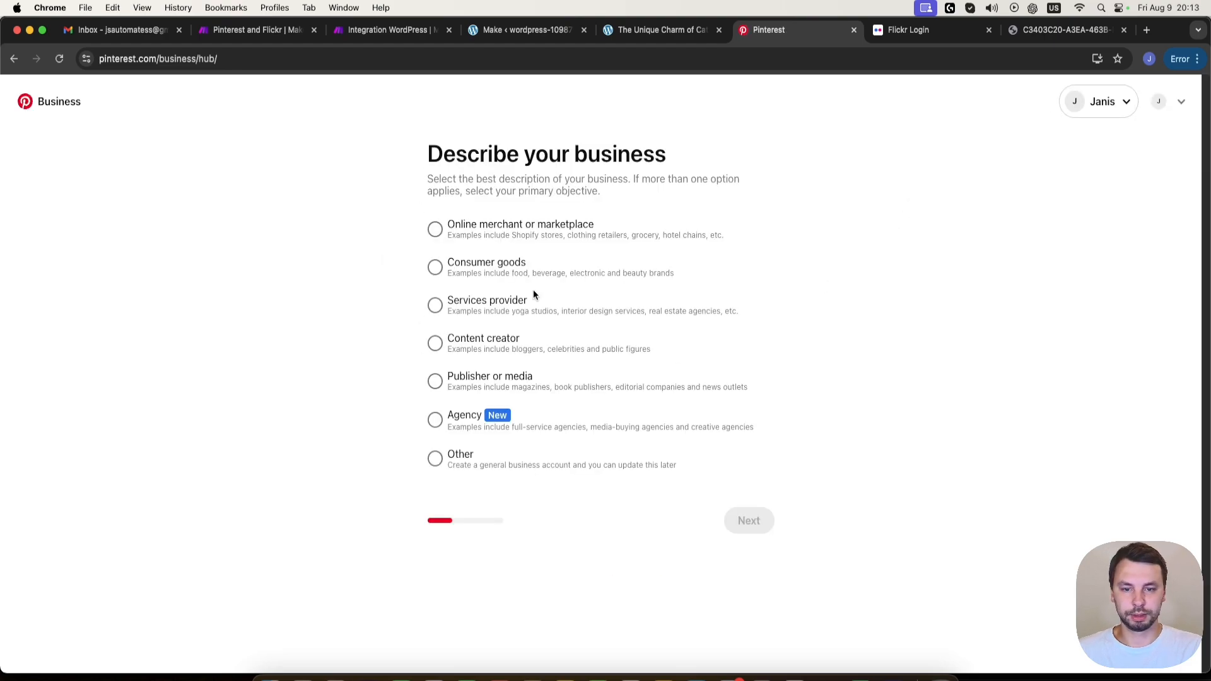
{"action": "left_click", "coordinate": [482, 265]}
{"action": "left_click", "coordinate": [749, 520]}
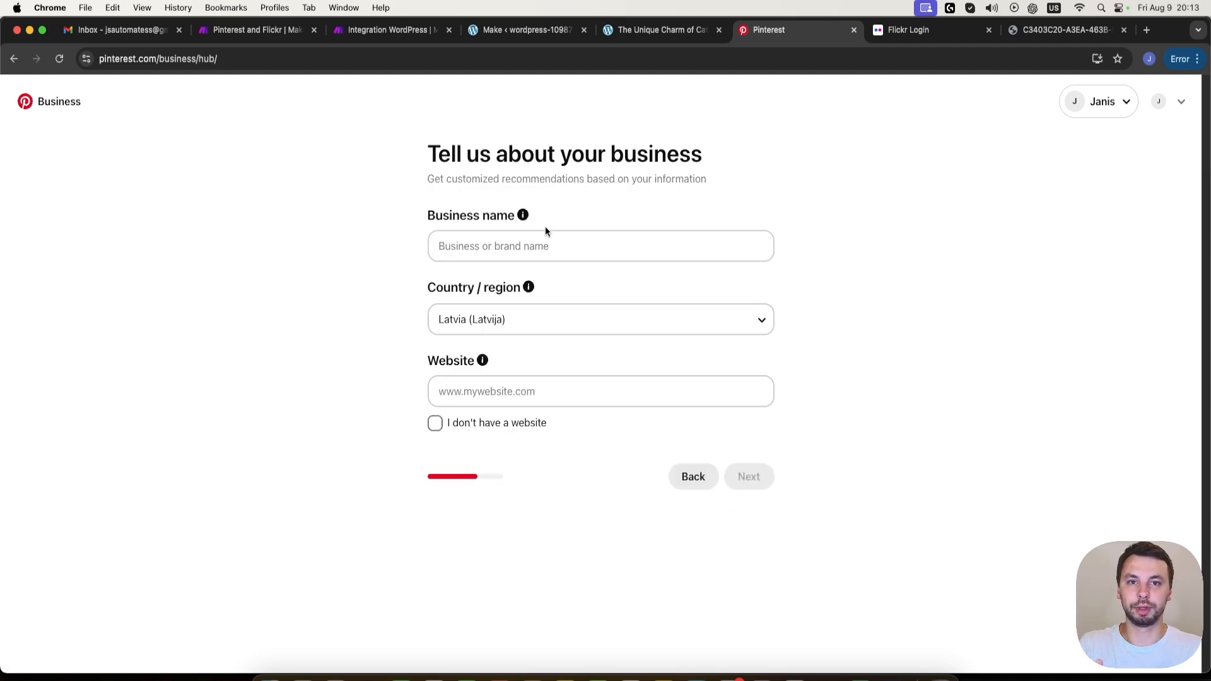
- Set the business name to JS automates, use the WordPress site's base URL as the website and submit the business details
{"action": "left_click", "coordinate": [546, 247]}
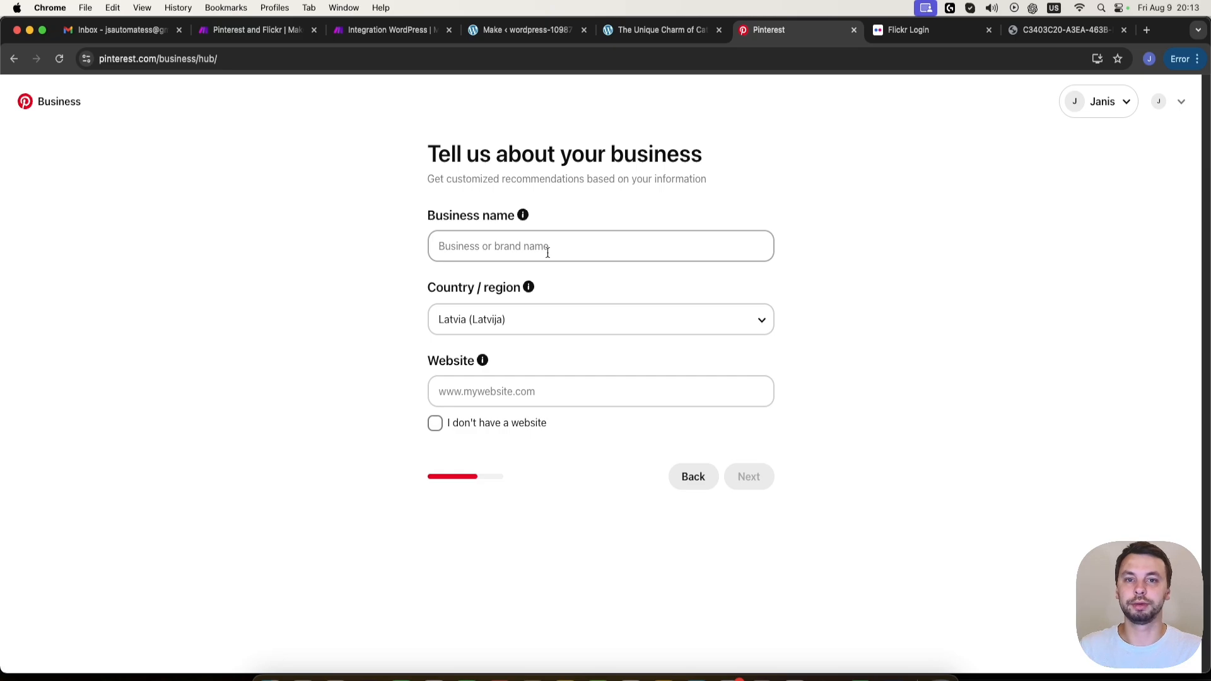
{"action": "left_click", "coordinate": [516, 247]}
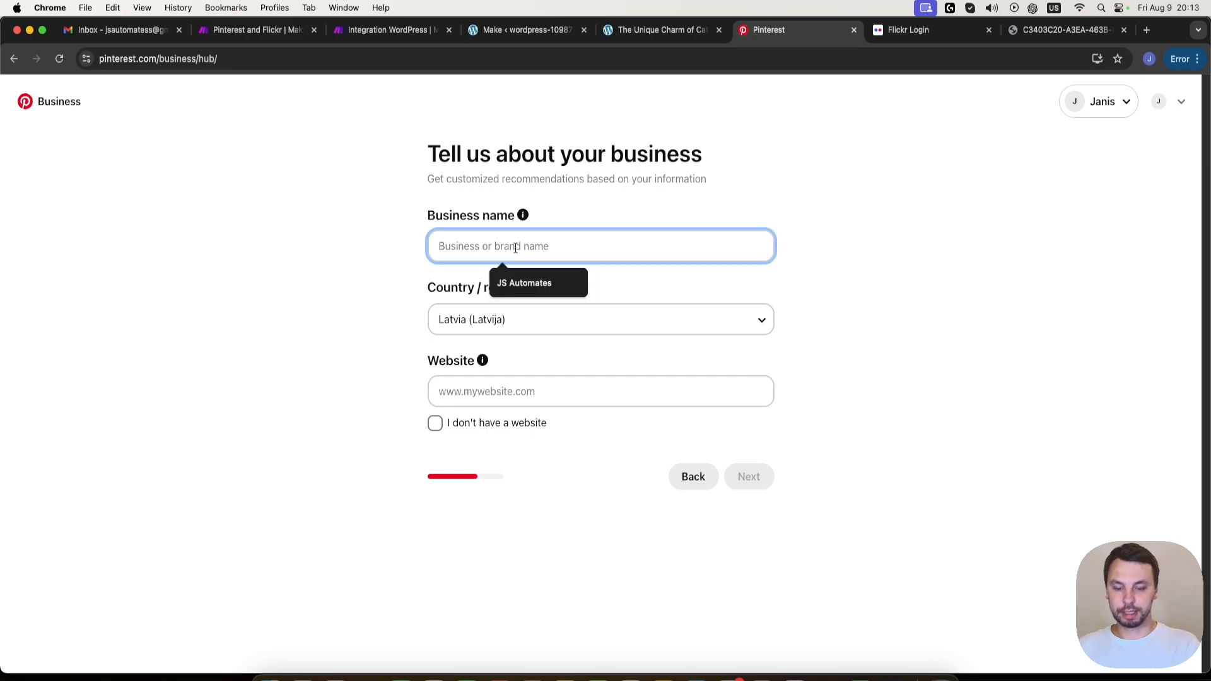
{"action": "type", "text": "JS automates"}
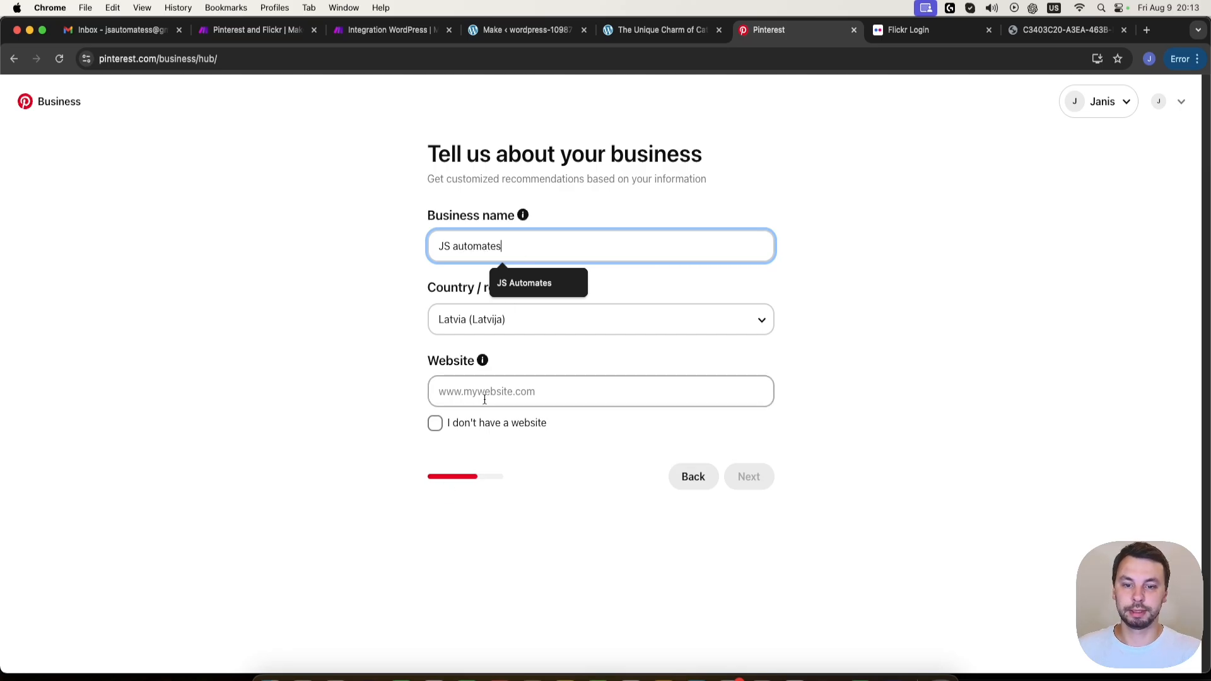
{"action": "left_click", "coordinate": [560, 395]}
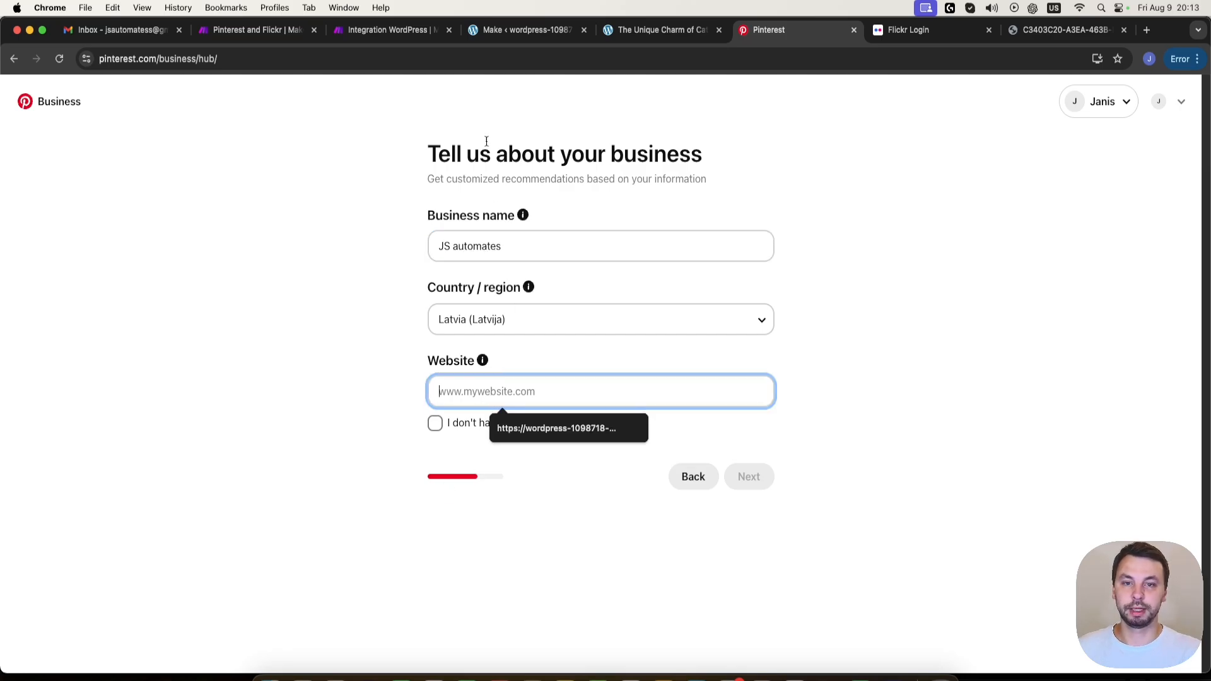
{"action": "left_click", "coordinate": [508, 30]}
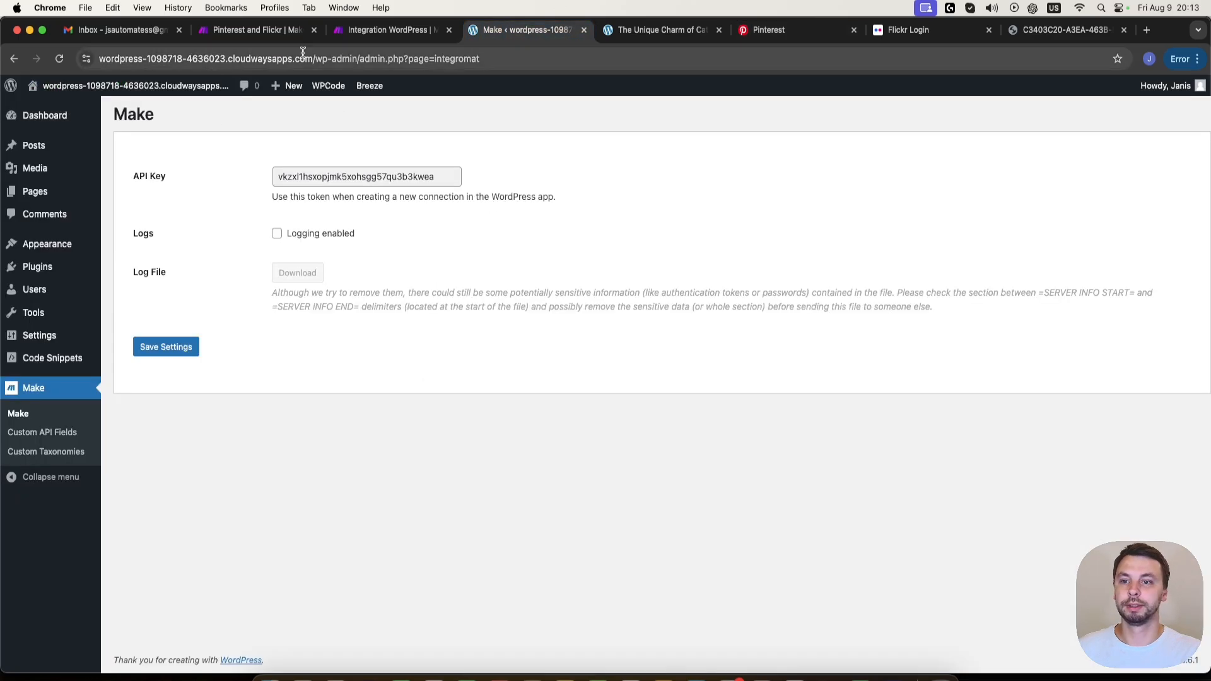
{"action": "left_click_drag", "start_coordinate": [313, 58], "coordinate": [6, 62]}
{"action": "key", "text": "cmd+c"}
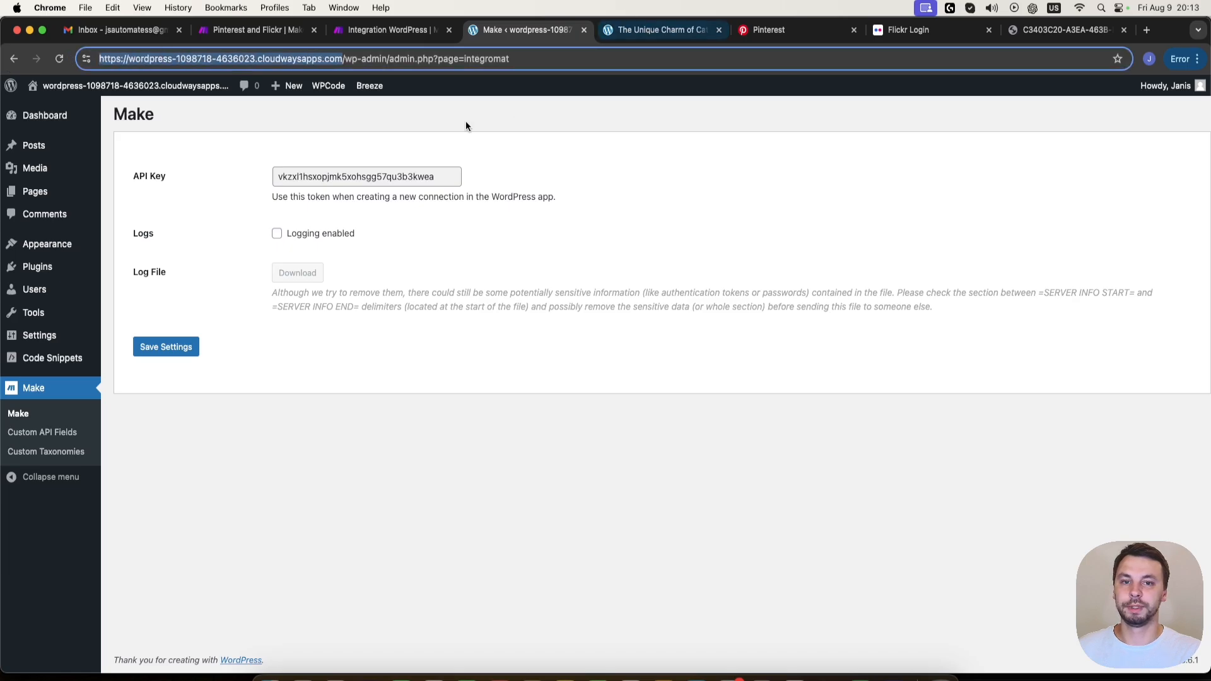
{"action": "left_click", "coordinate": [763, 33]}
{"action": "key", "text": "cmd+v"}
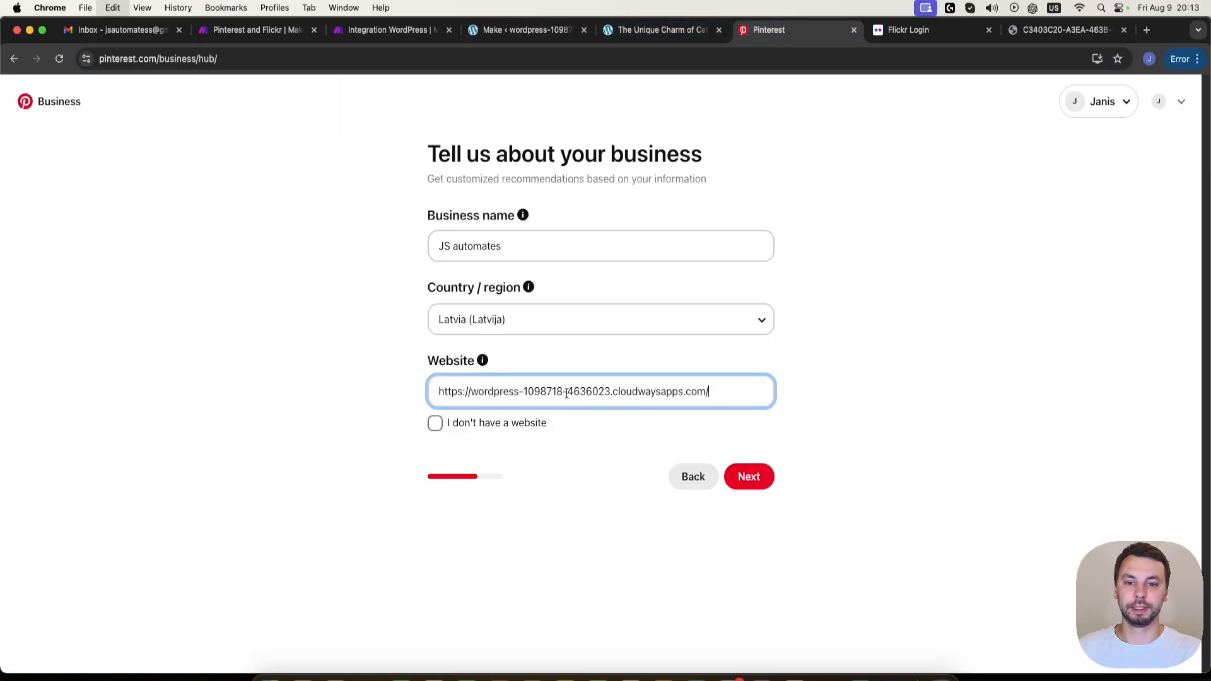
{"action": "left_click", "coordinate": [754, 479]}
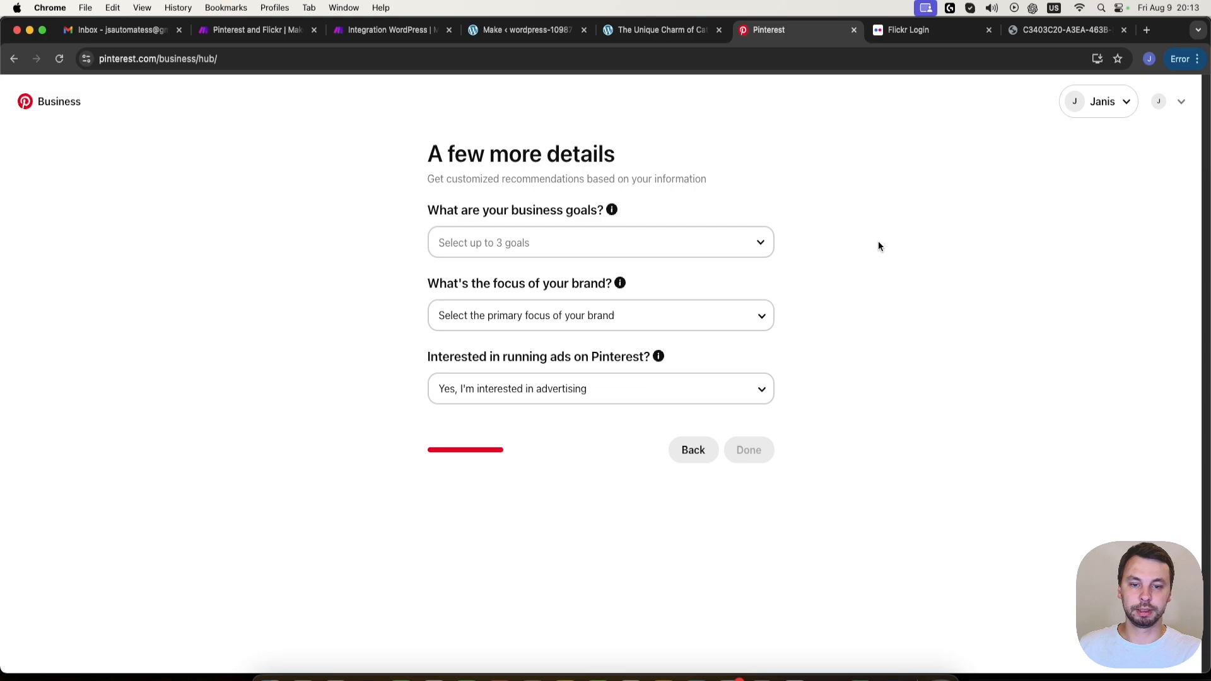
- Set the business goal to Increase online sales, the brand focus to Fashion, and choose not to advertise
{"action": "left_click", "coordinate": [538, 242]}
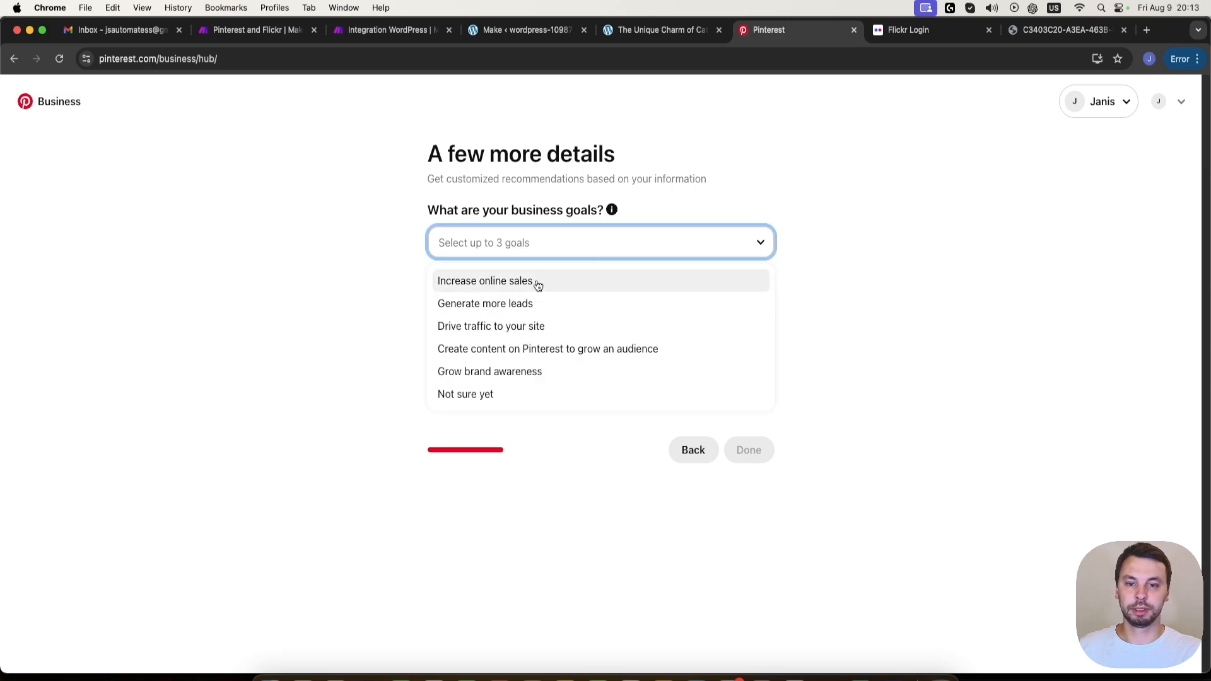
{"action": "left_click", "coordinate": [535, 279]}
{"action": "left_click", "coordinate": [518, 311]}
{"action": "left_click", "coordinate": [487, 332]}
{"action": "left_click", "coordinate": [517, 389]}
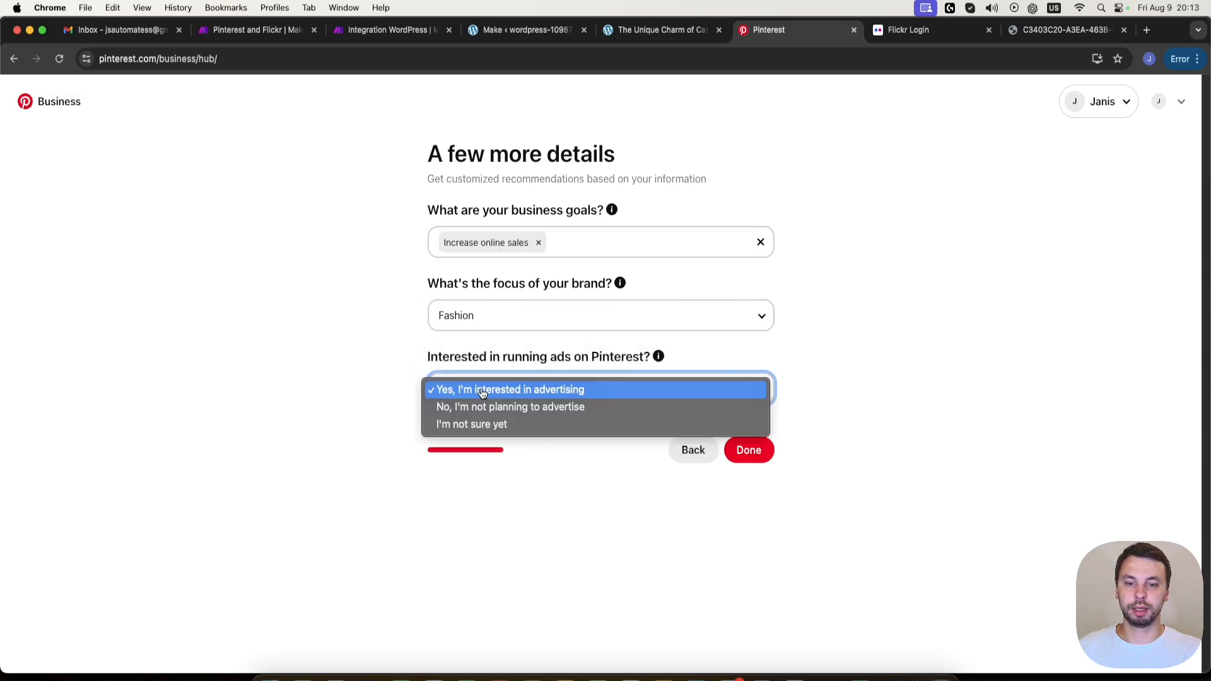
{"action": "left_click", "coordinate": [529, 407]}
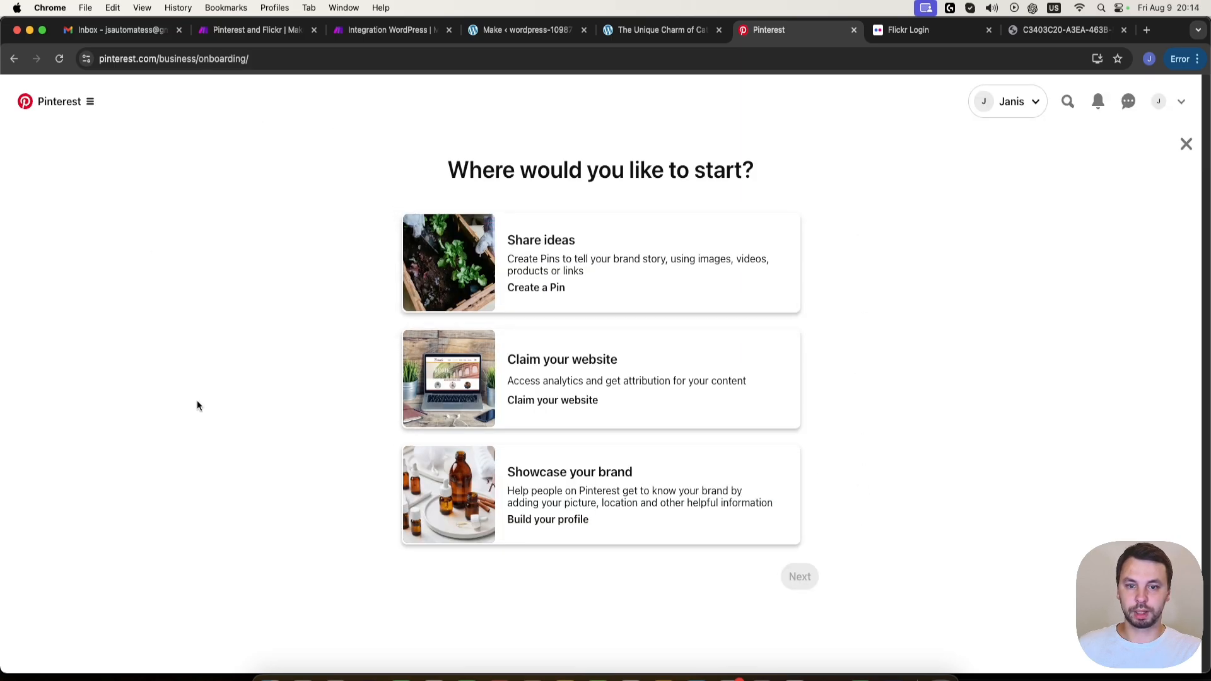
- Choose to claim the website as the starting point and copy the HTML tag for the website claim
{"action": "left_click", "coordinate": [610, 379]}
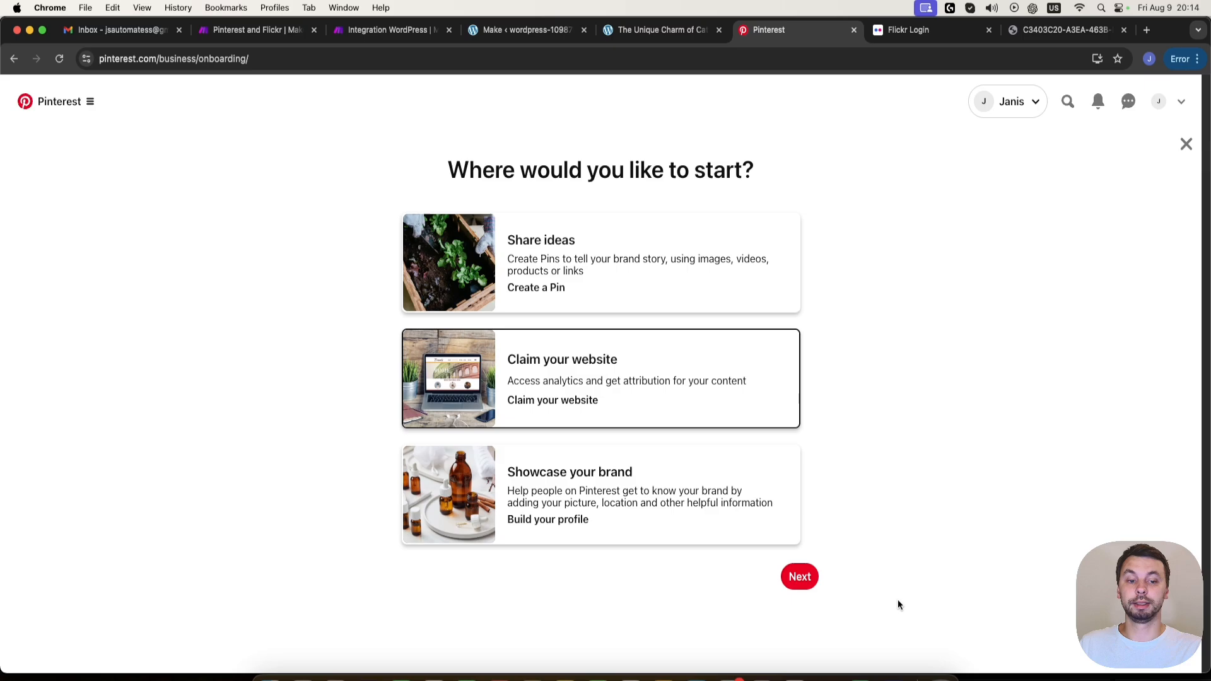
{"action": "left_click", "coordinate": [798, 576]}
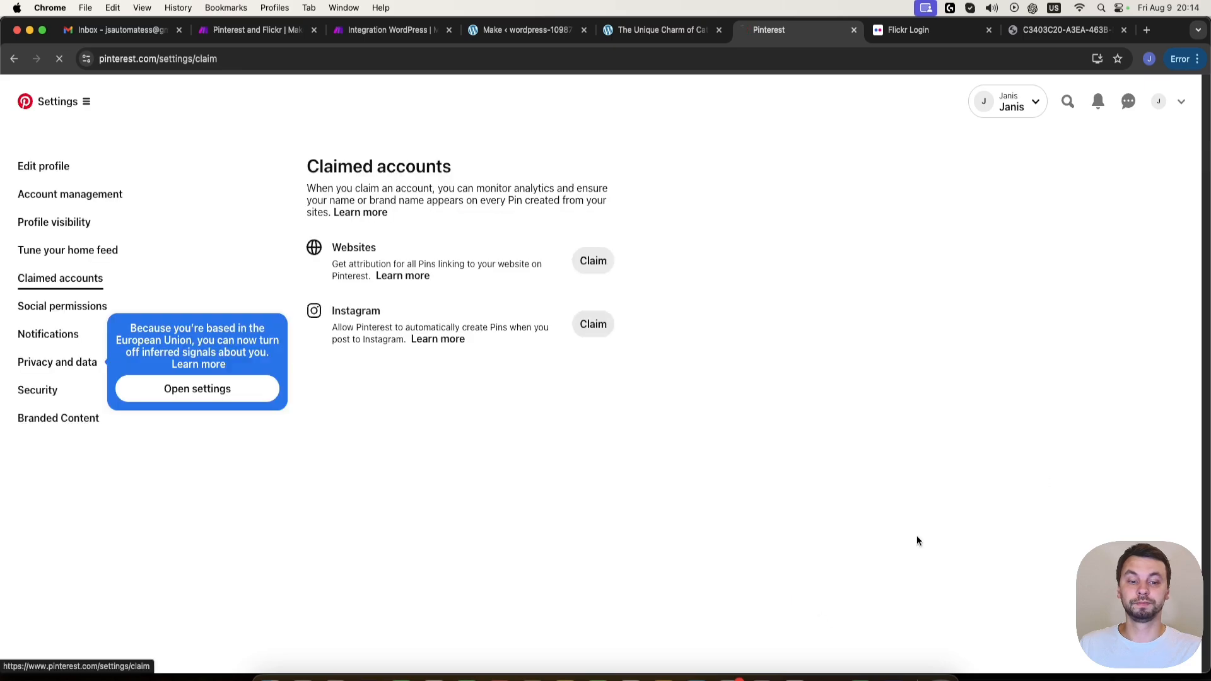
{"action": "left_click", "coordinate": [577, 264]}
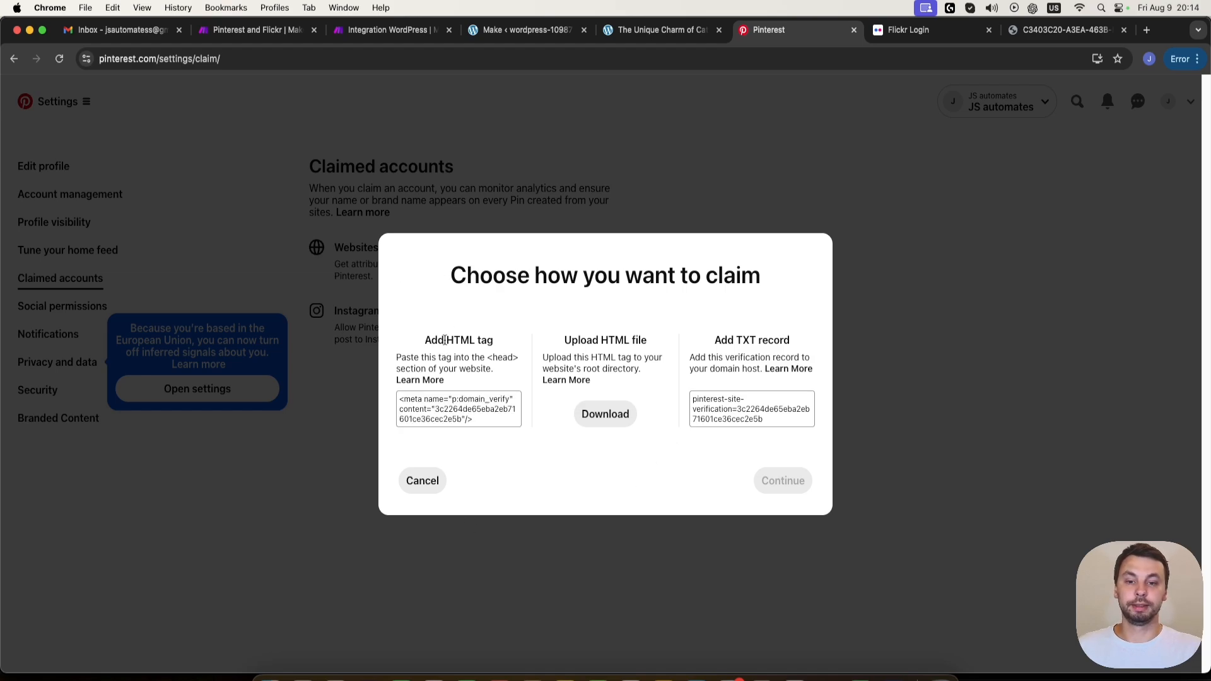
{"action": "left_click", "coordinate": [465, 409]}
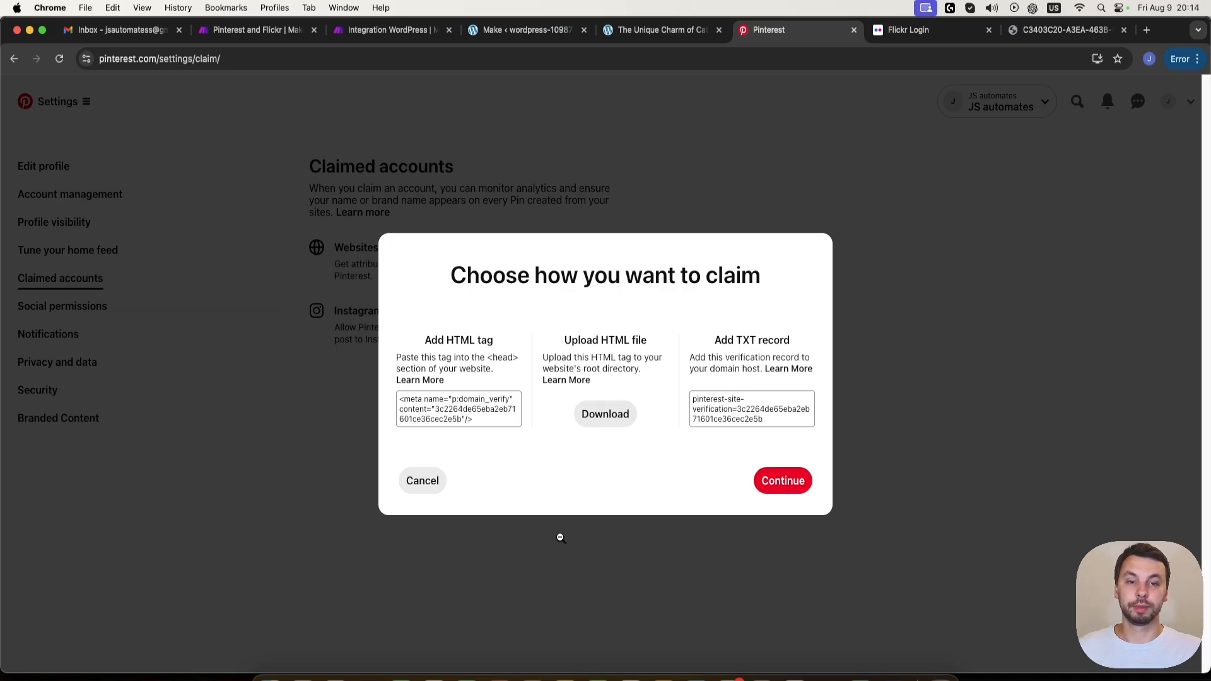
- In the WordPress admin's Code Snippets, add a custom HTML snippet titled Pinterest containing the copied Pinterest domain verification tag
{"action": "left_click", "coordinate": [601, 38]}
{"action": "left_click", "coordinate": [528, 30]}
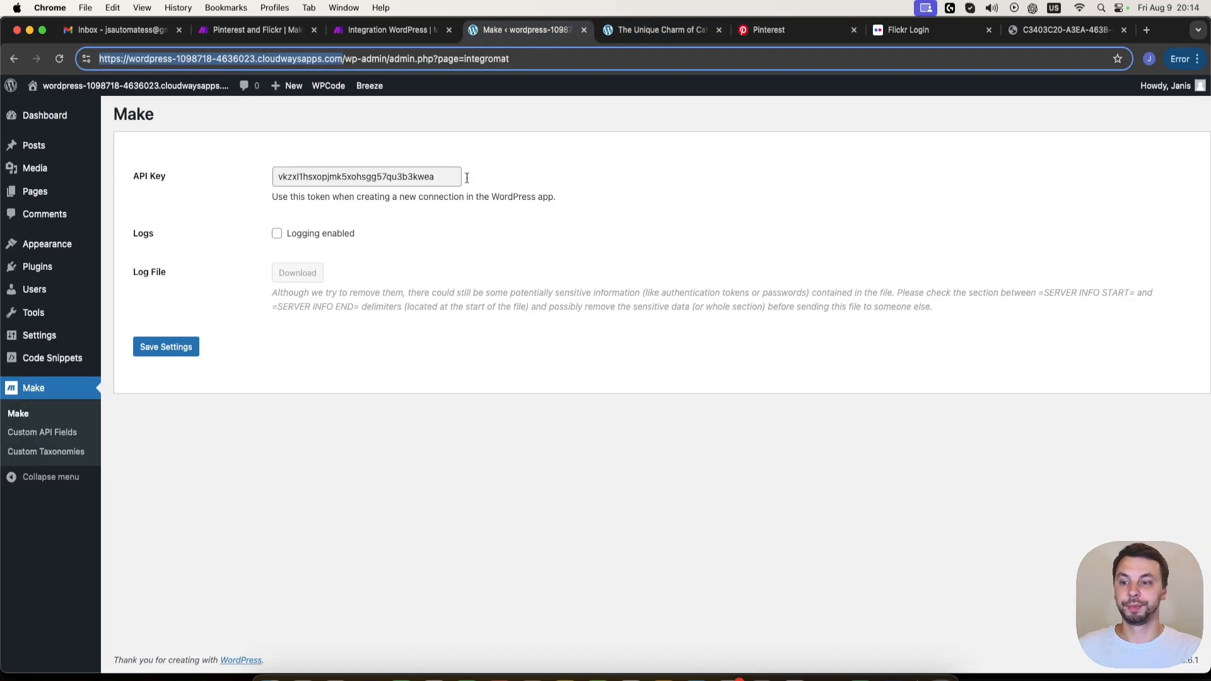
{"action": "left_click", "coordinate": [46, 364]}
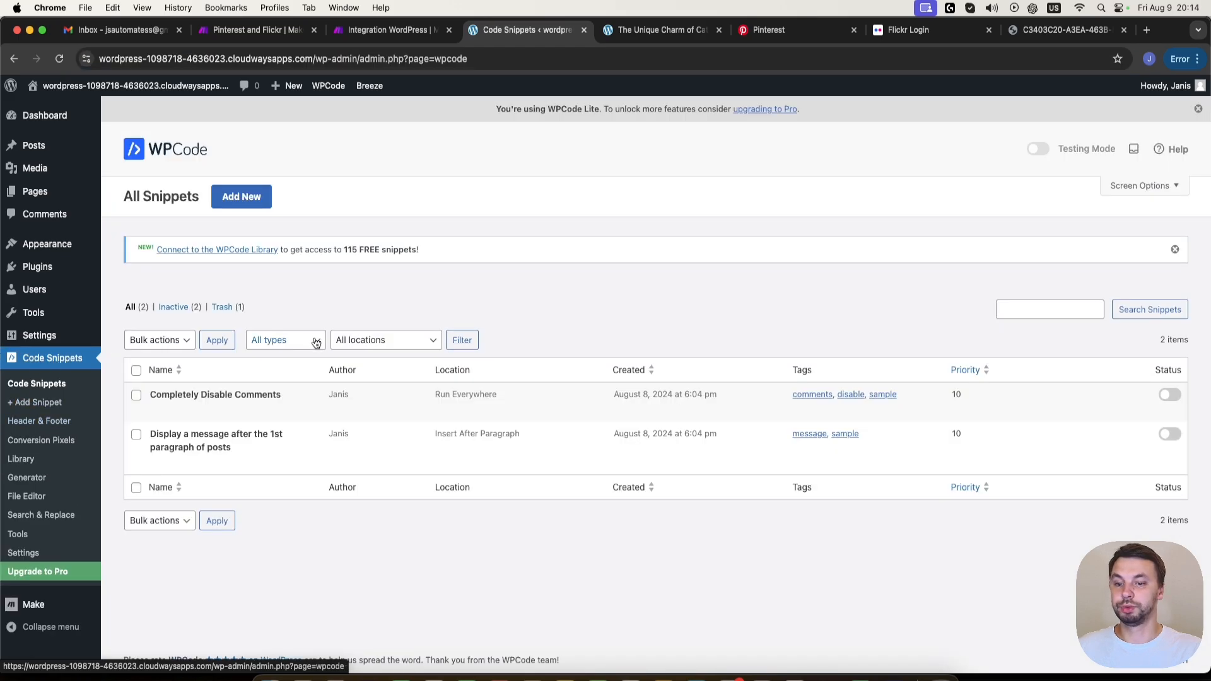
{"action": "left_click", "coordinate": [241, 197]}
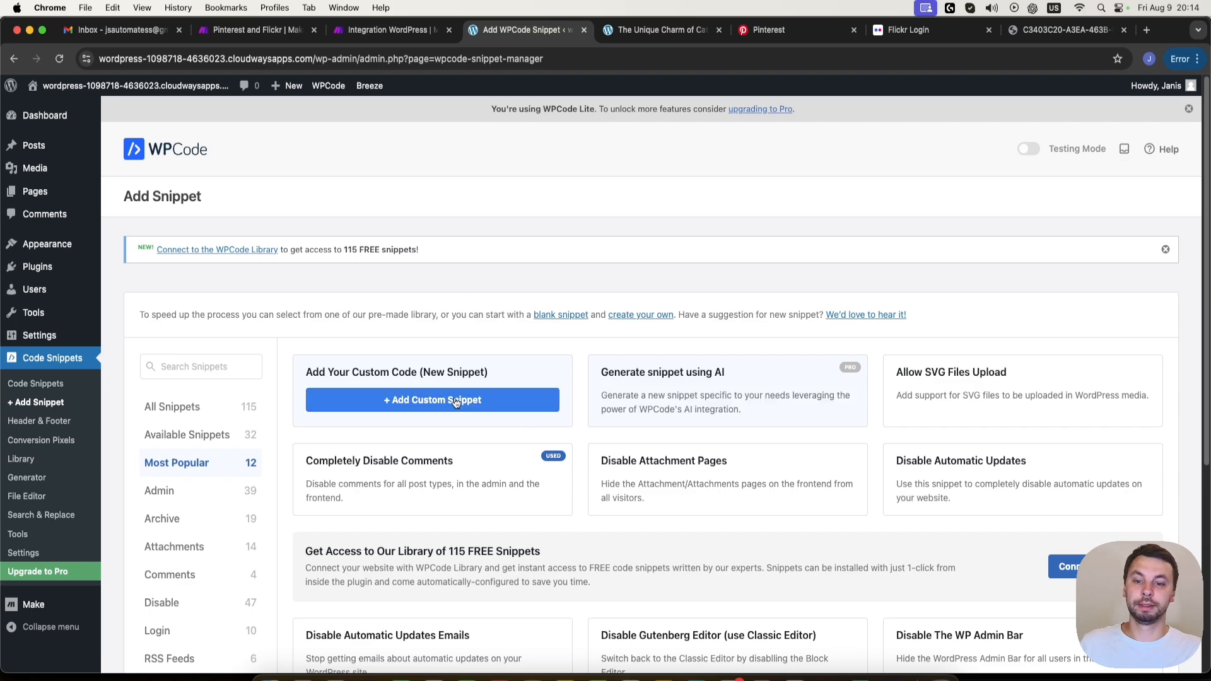
{"action": "left_click", "coordinate": [447, 405]}
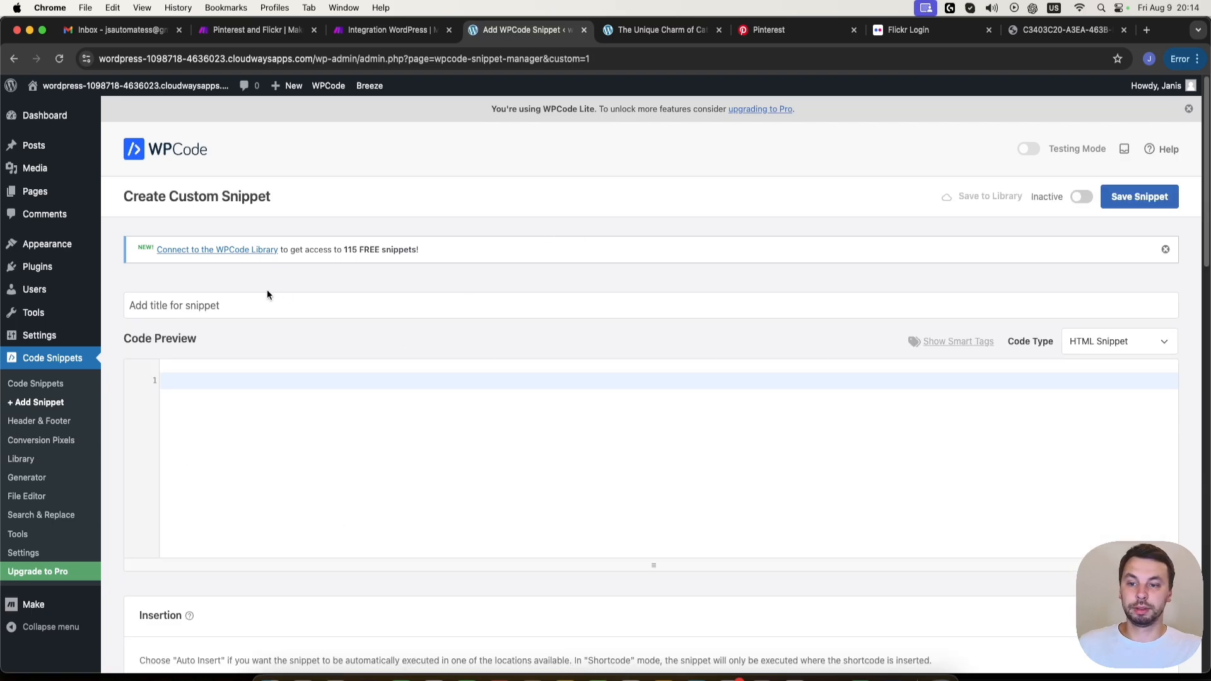
{"action": "left_click", "coordinate": [318, 307]}
{"action": "type", "text": "Pinterest"}
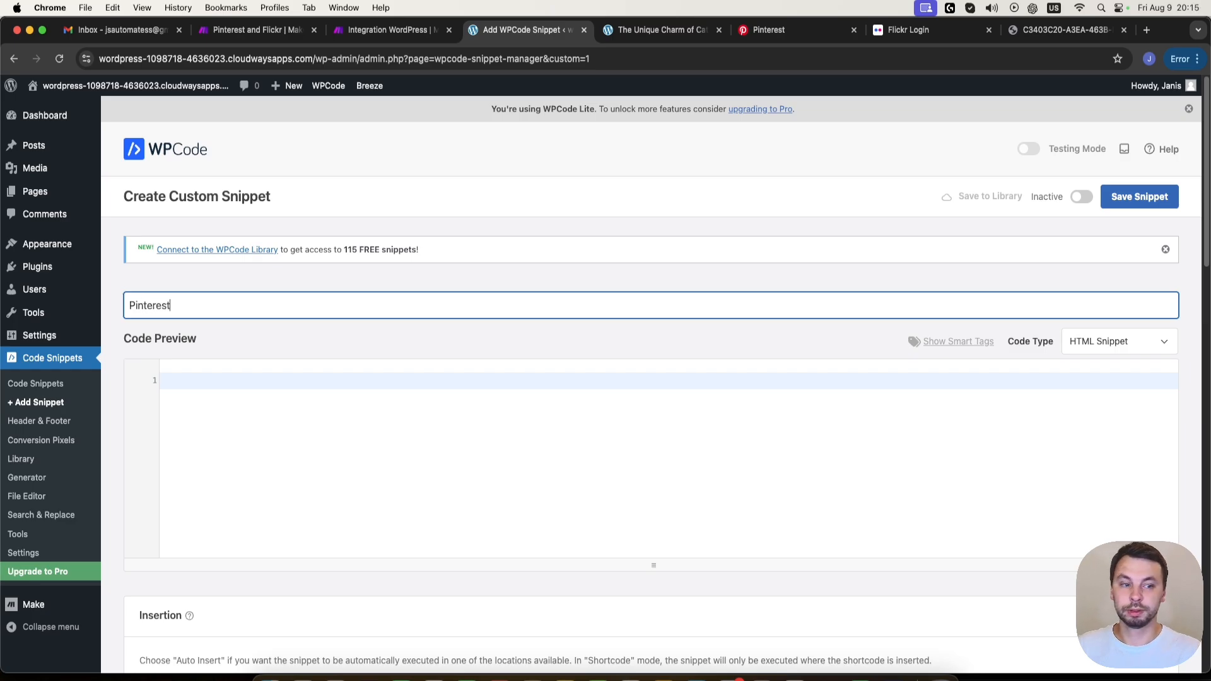
{"action": "left_click", "coordinate": [485, 395]}
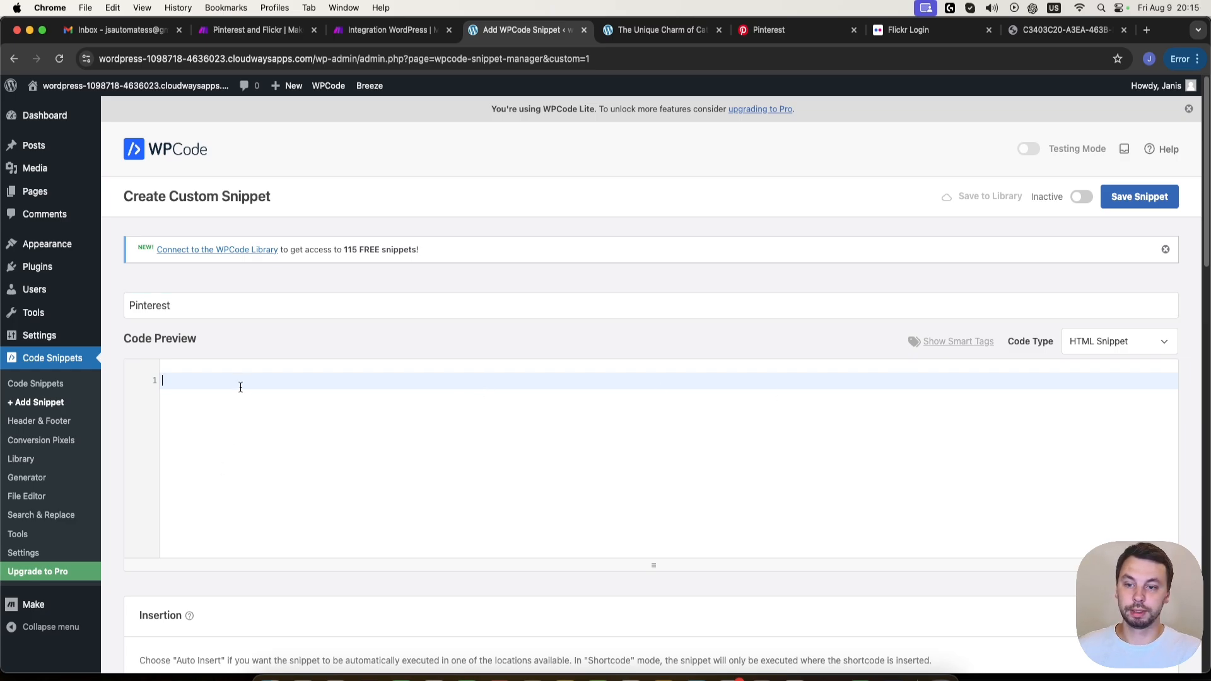
{"action": "type", "text": "<meta name=\"p:domain_verify\" content=\"3c2264de65eba2eb71601ce36cec2e5b\"/>"}
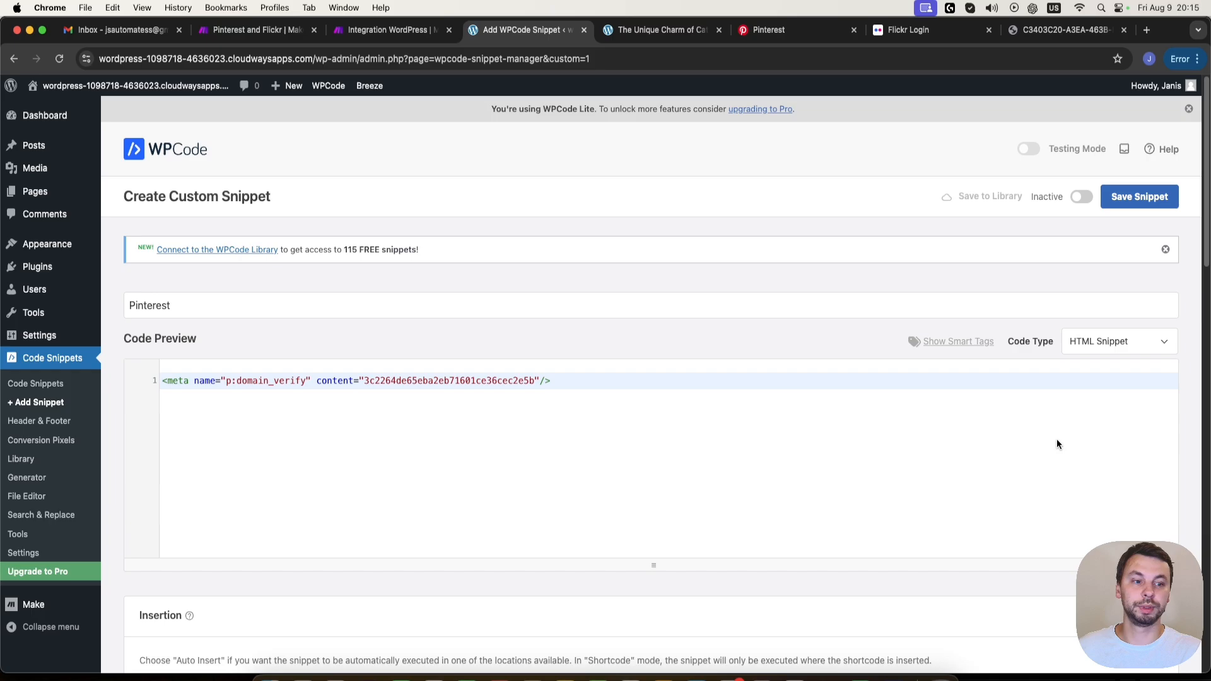
- Save the Pinterest snippet, set it to Active and update it
{"action": "left_click", "coordinate": [1118, 212]}
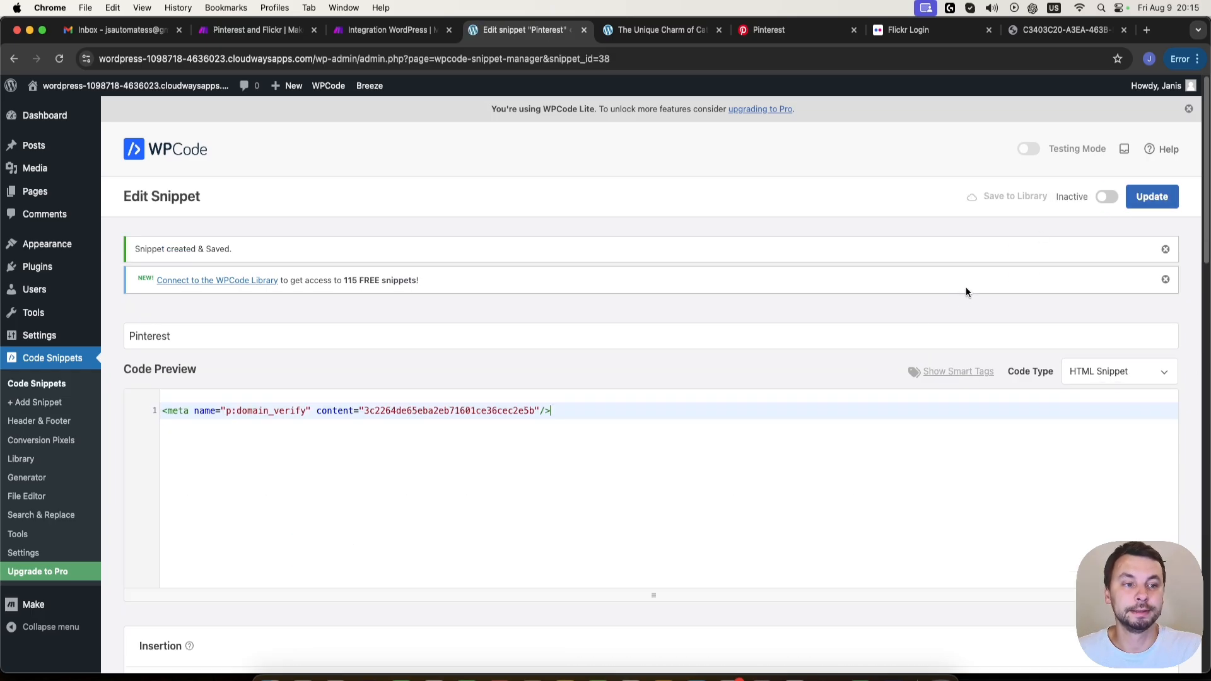
{"action": "left_click", "coordinate": [1108, 198]}
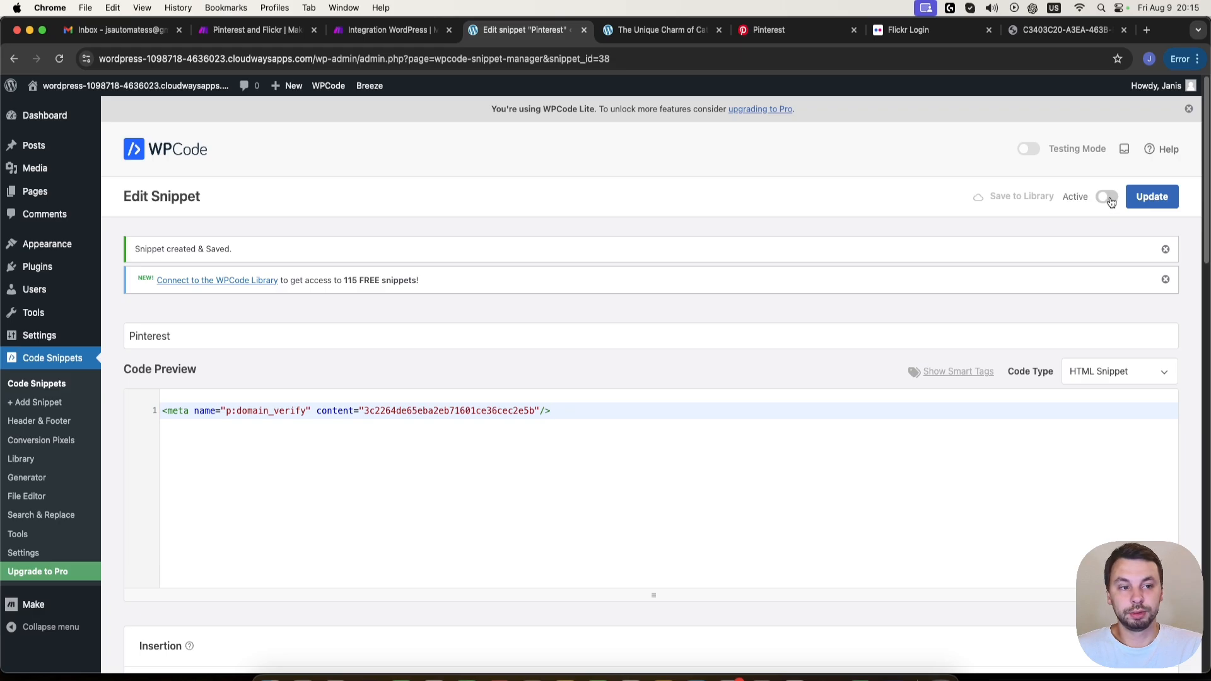
{"action": "left_click", "coordinate": [1155, 200]}
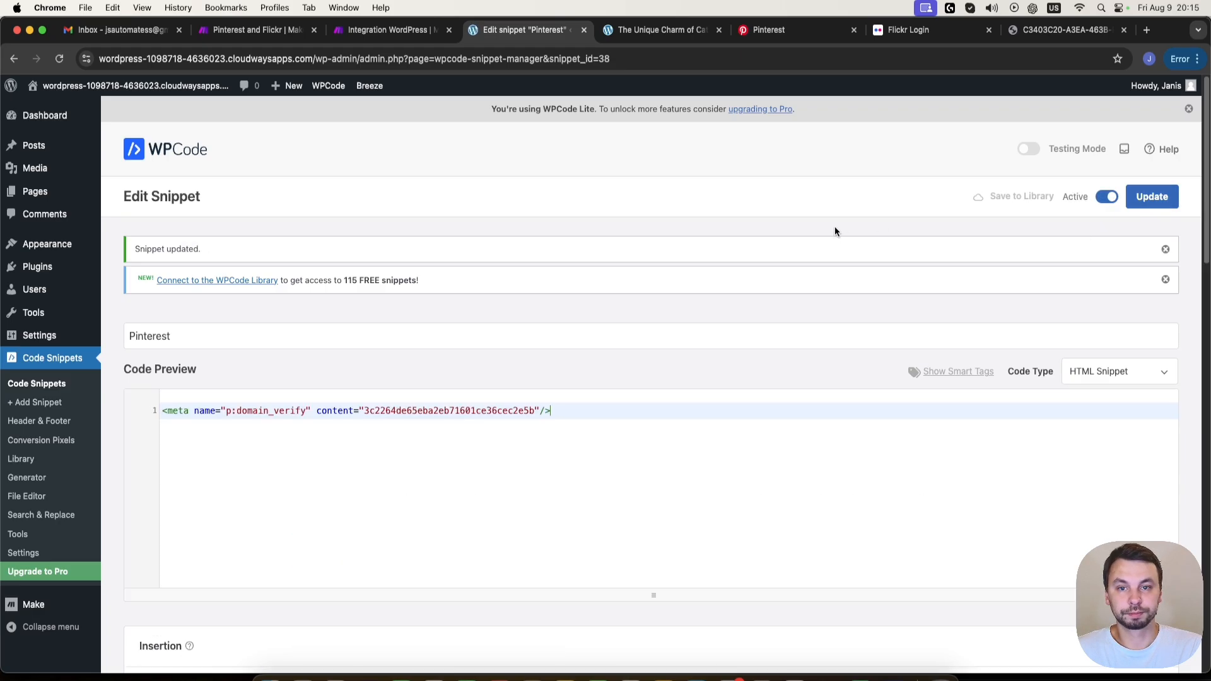
- Return to Pinterest's website claim, verify it with the WordPress site's base URL and finish the claim
{"action": "left_click", "coordinate": [777, 34]}
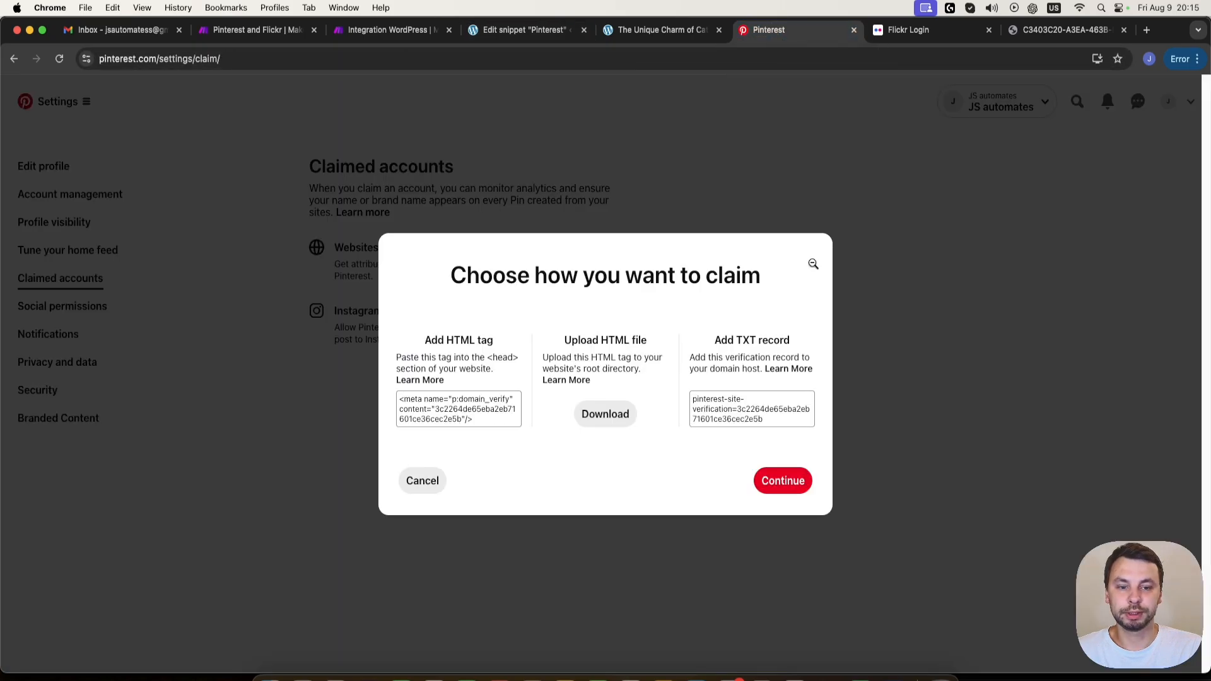
{"action": "left_click", "coordinate": [784, 480]}
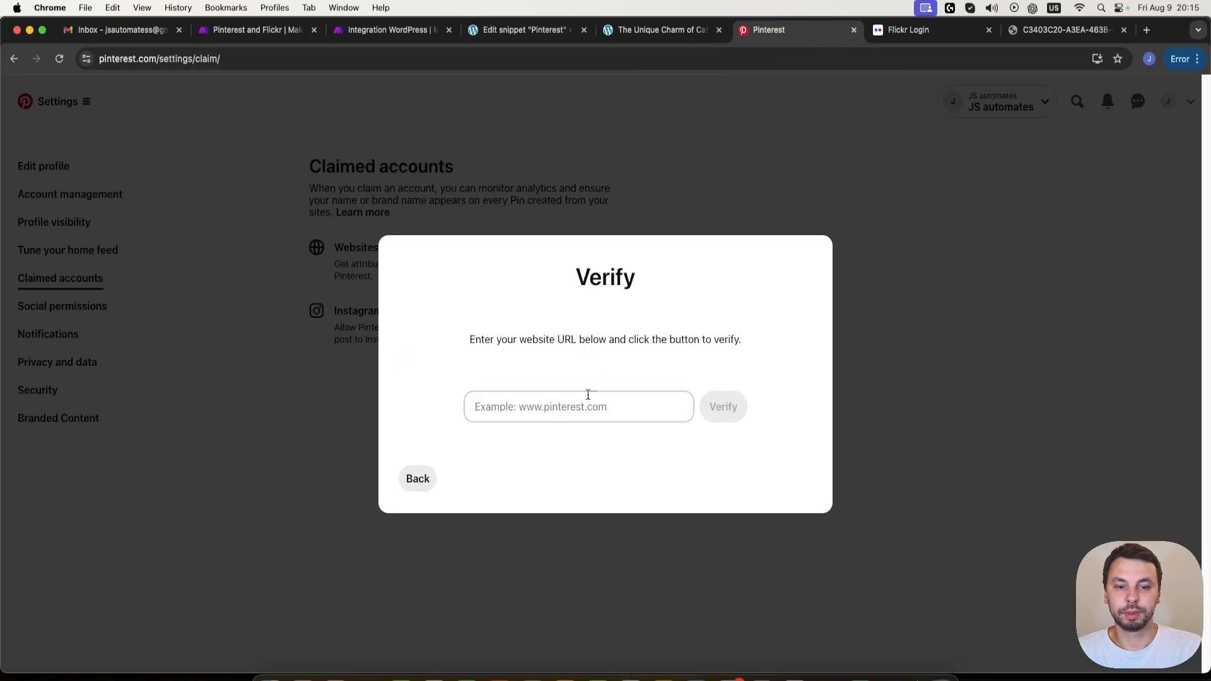
{"action": "left_click", "coordinate": [588, 395]}
{"action": "left_click", "coordinate": [523, 29]}
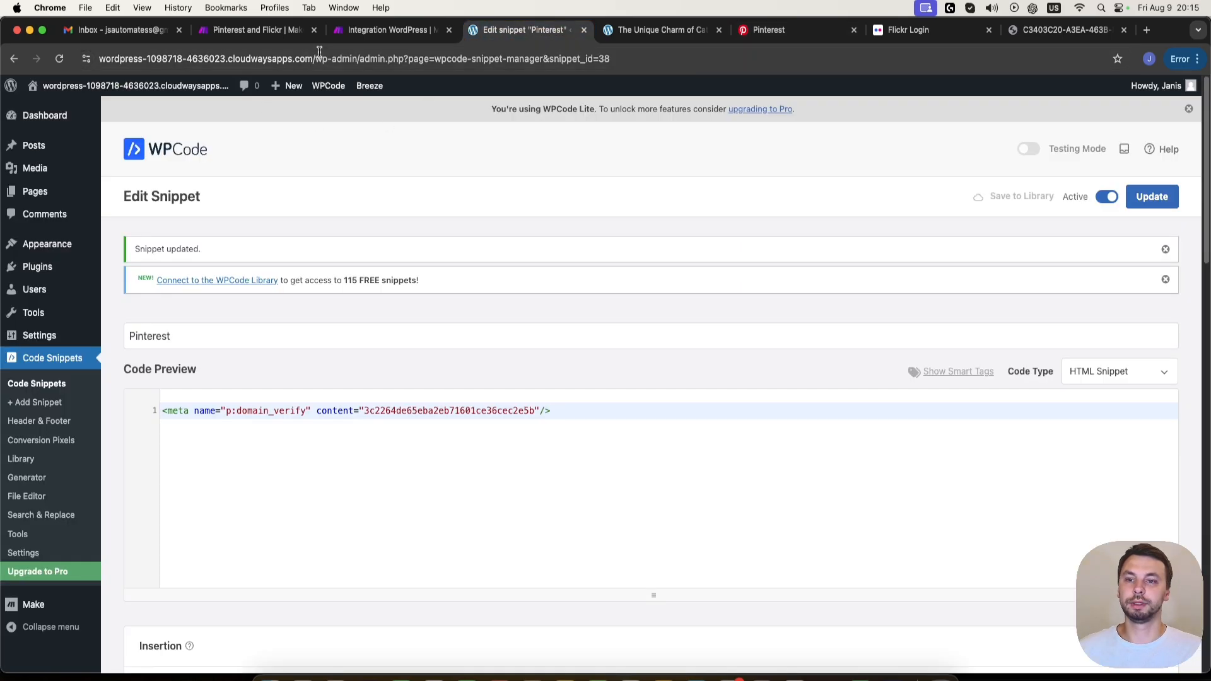
{"action": "left_click_drag", "start_coordinate": [313, 58], "coordinate": [2, 68]}
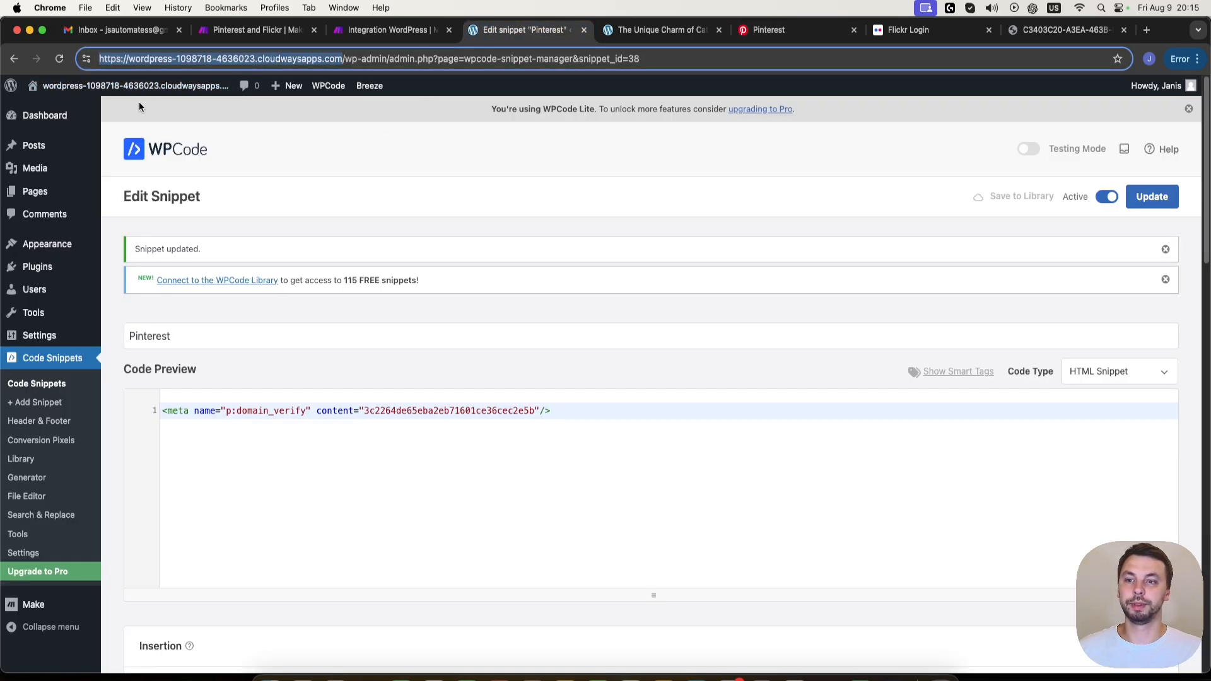
{"action": "key", "text": "super+c"}
{"action": "left_click", "coordinate": [769, 30]}
{"action": "key", "text": "super+v"}
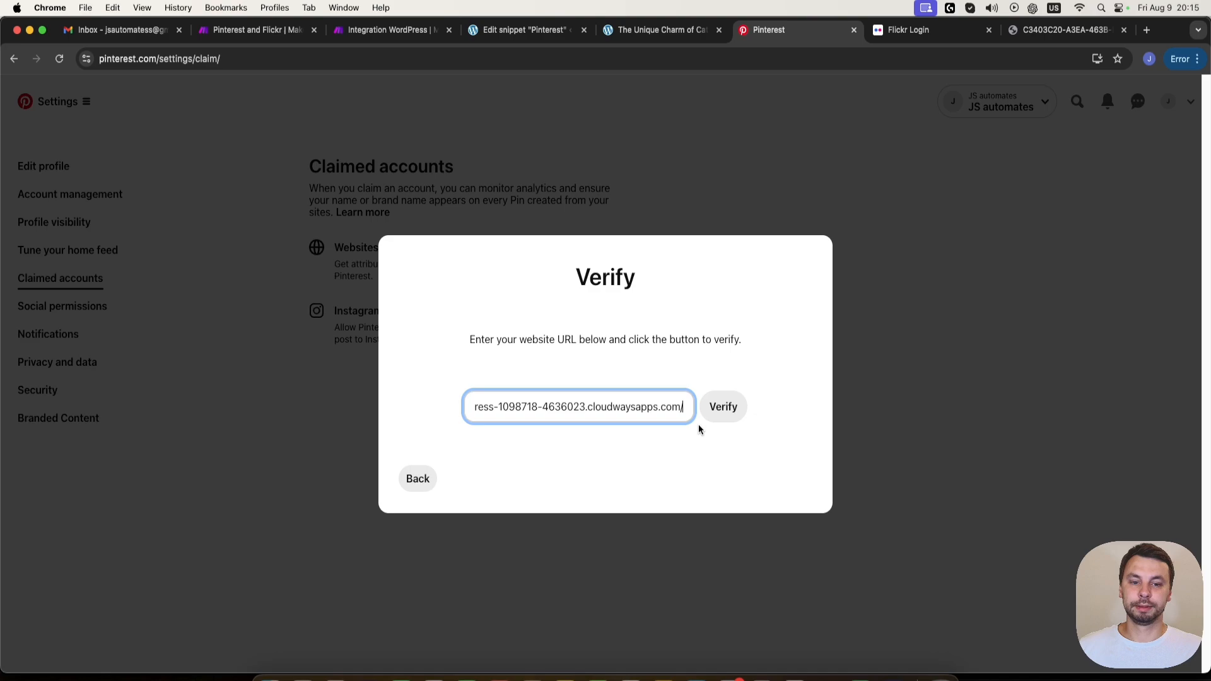
{"action": "left_click", "coordinate": [726, 408]}
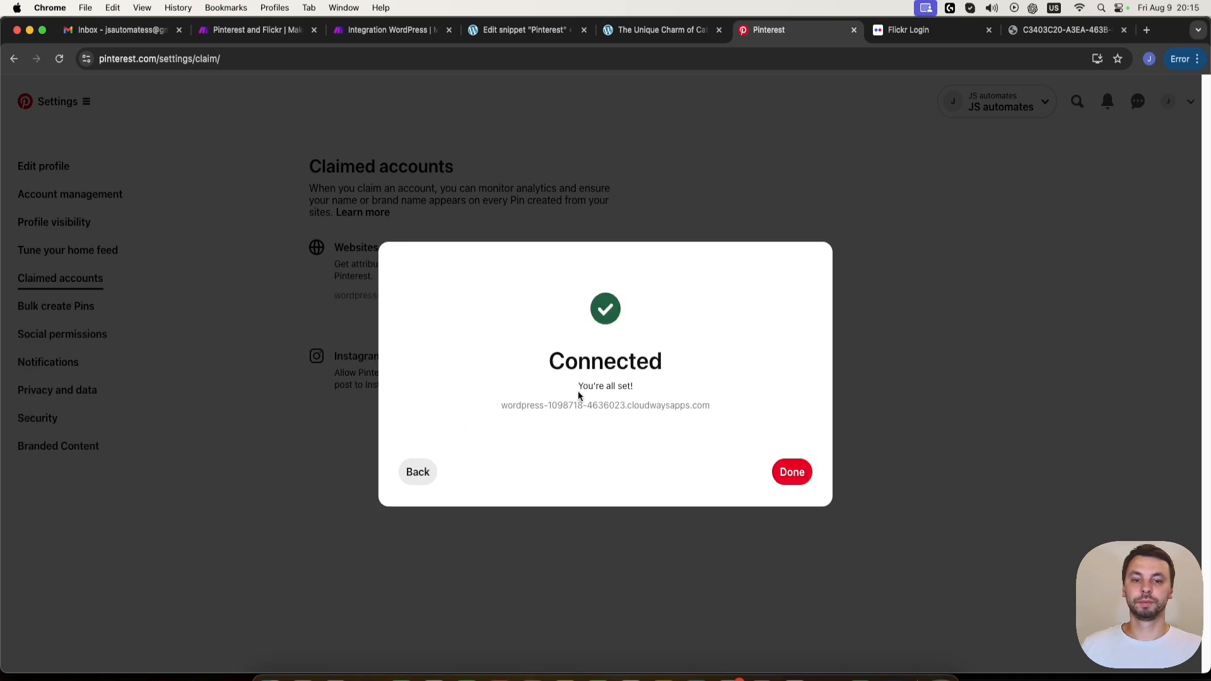
{"action": "left_click", "coordinate": [793, 475]}
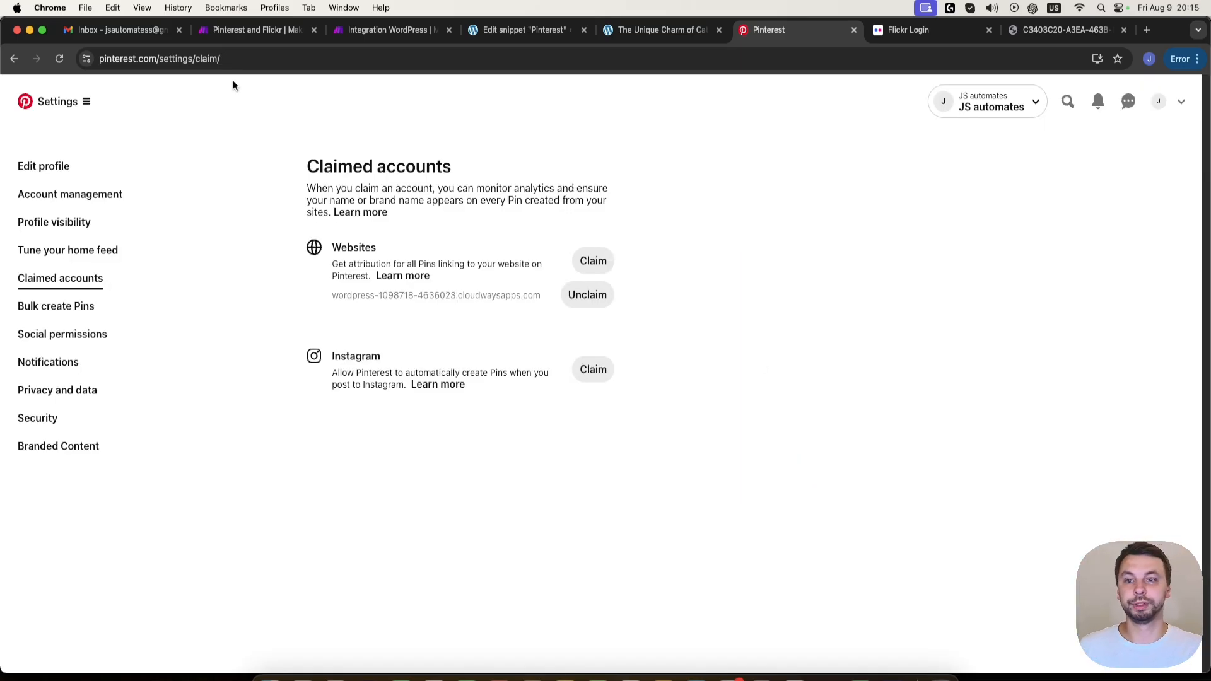
- In Make's Integration WordPress scenario, create a Pinterest connection named JS Automates for the board module and give Make access to the account
{"action": "left_click", "coordinate": [245, 31]}
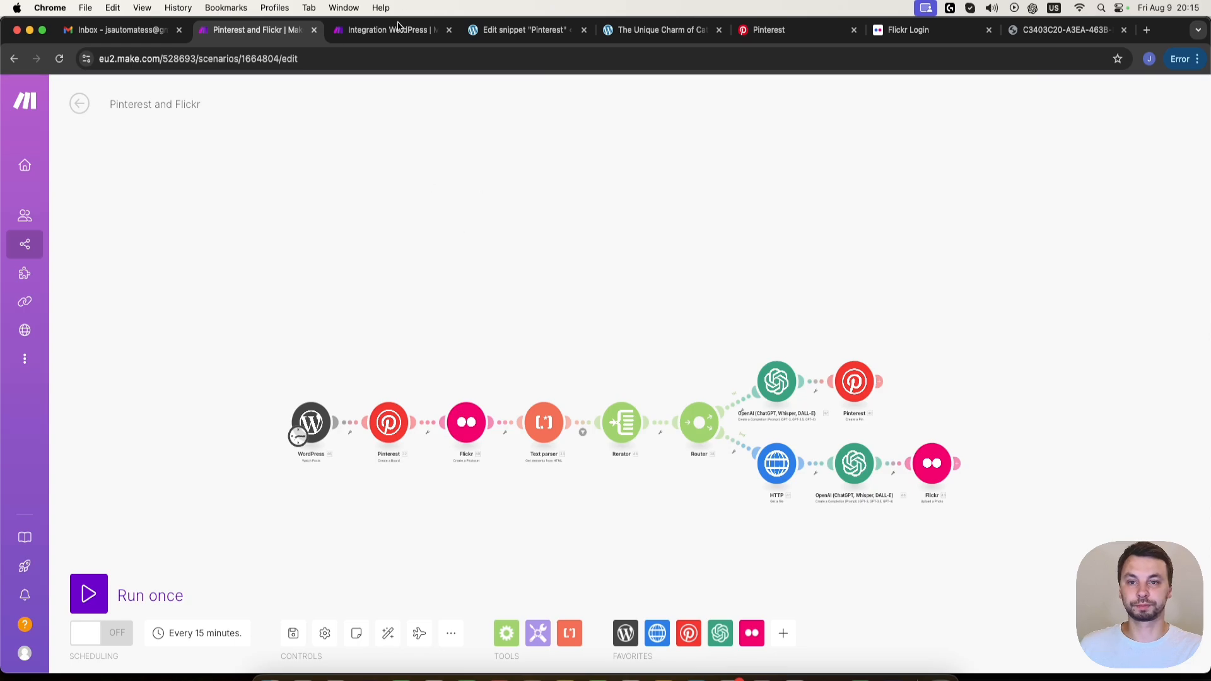
{"action": "key", "text": "ctrl+Tab"}
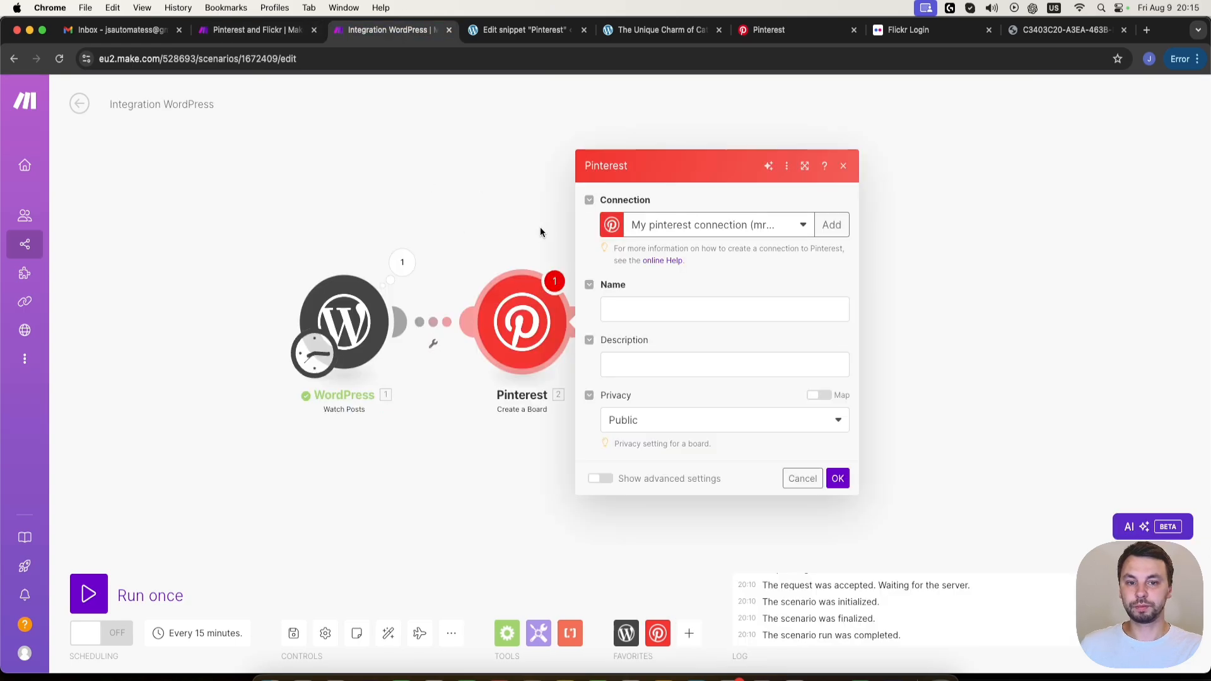
{"action": "left_click", "coordinate": [831, 225]}
{"action": "left_click", "coordinate": [1098, 157]}
{"action": "key", "text": "super+a"}
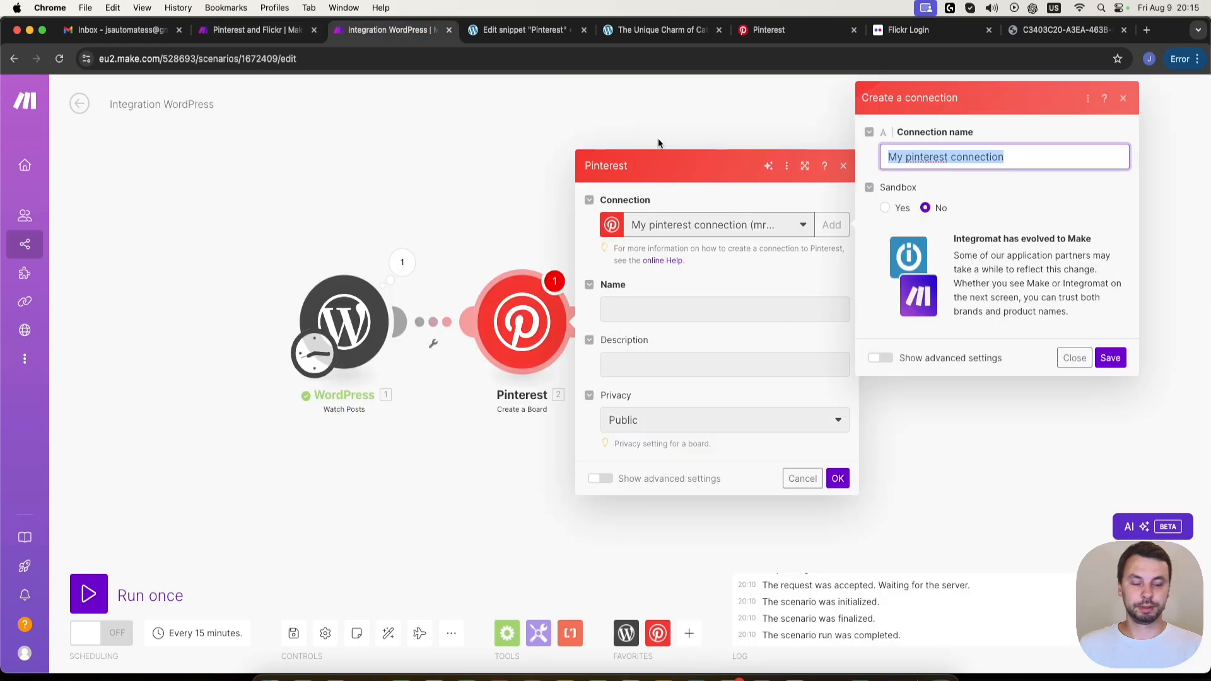
{"action": "type", "text": "JH"}
{"action": "key", "text": "BackSpace"}
{"action": "type", "text": "S"}
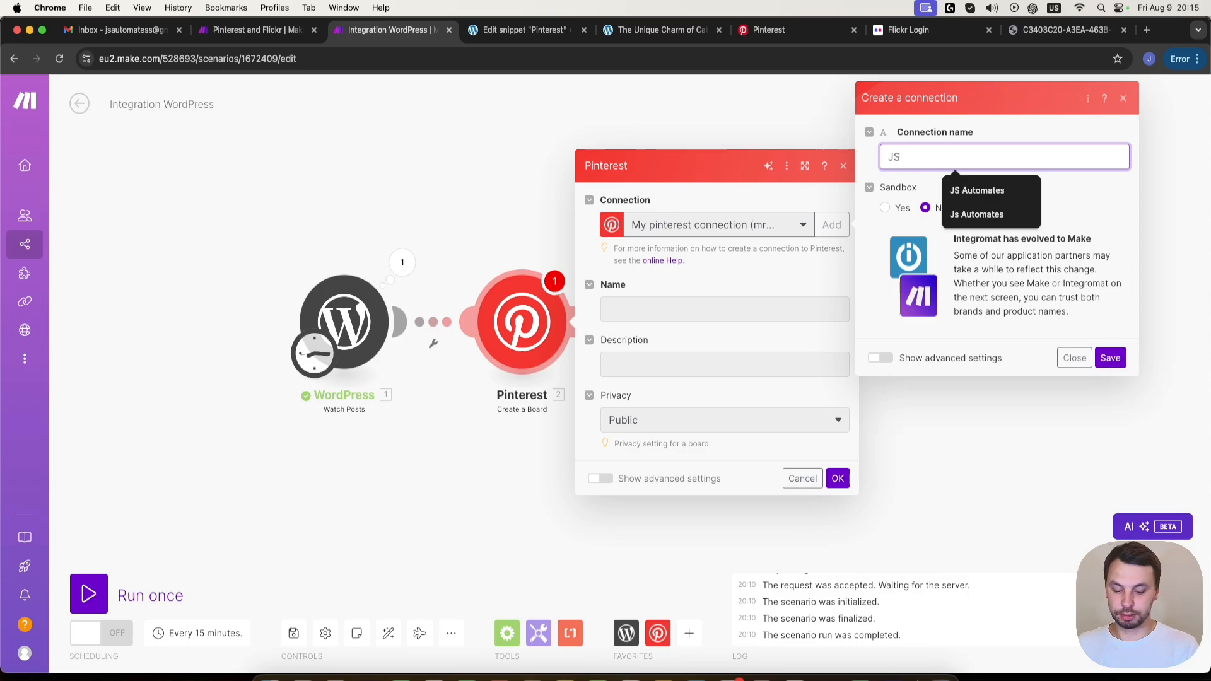
{"action": "type", "text": " Automa"}
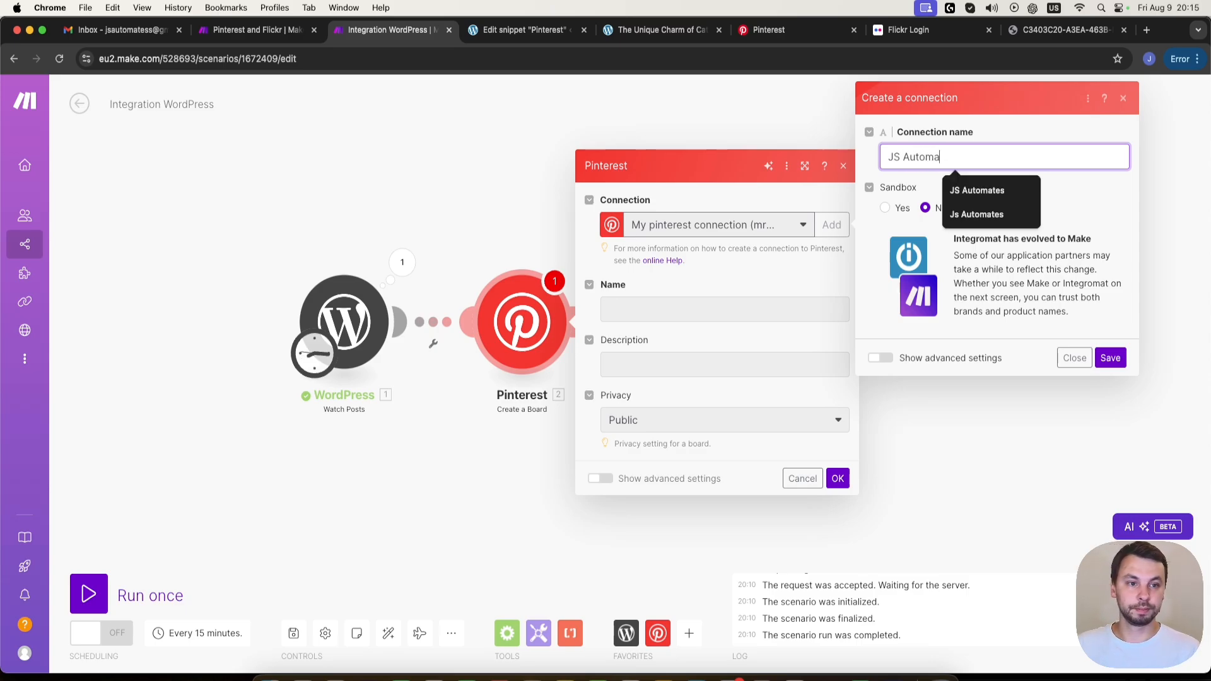
{"action": "type", "text": "ter"}
{"action": "type", "text": "s"}
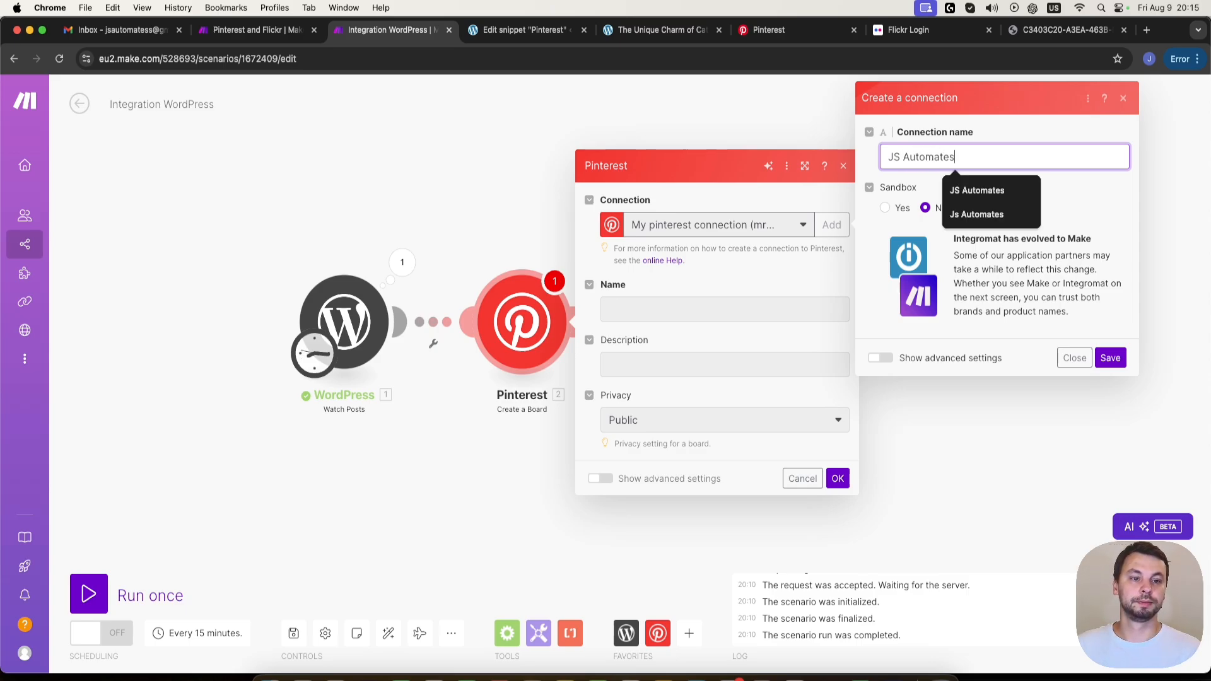
{"action": "left_click", "coordinate": [1111, 358]}
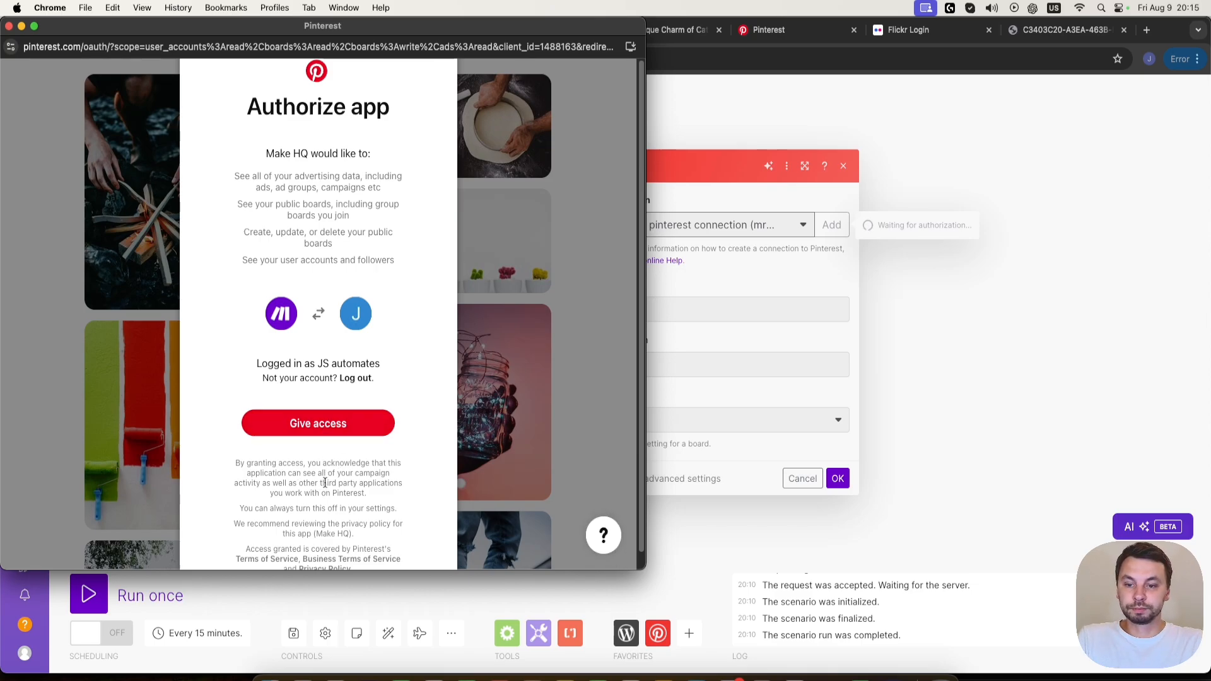
{"action": "left_click", "coordinate": [318, 423]}
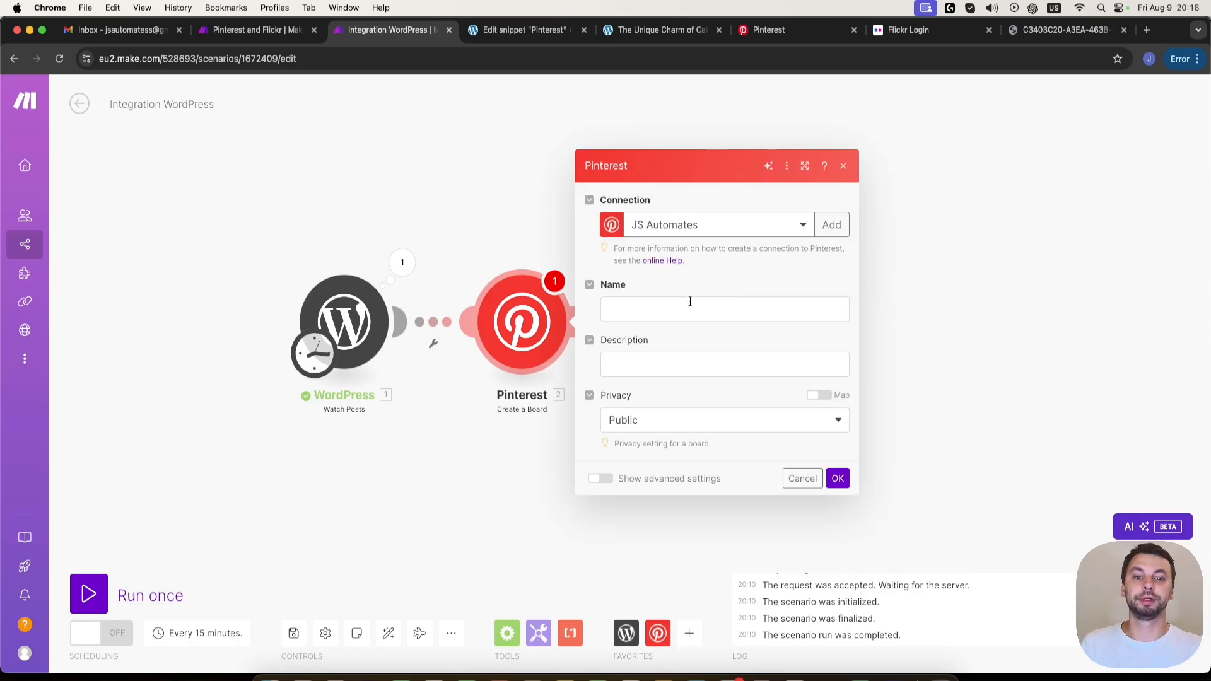
- Map the WordPress post Title to the Pinterest board's Name and confirm the Create a Board module
{"action": "left_click", "coordinate": [733, 302]}
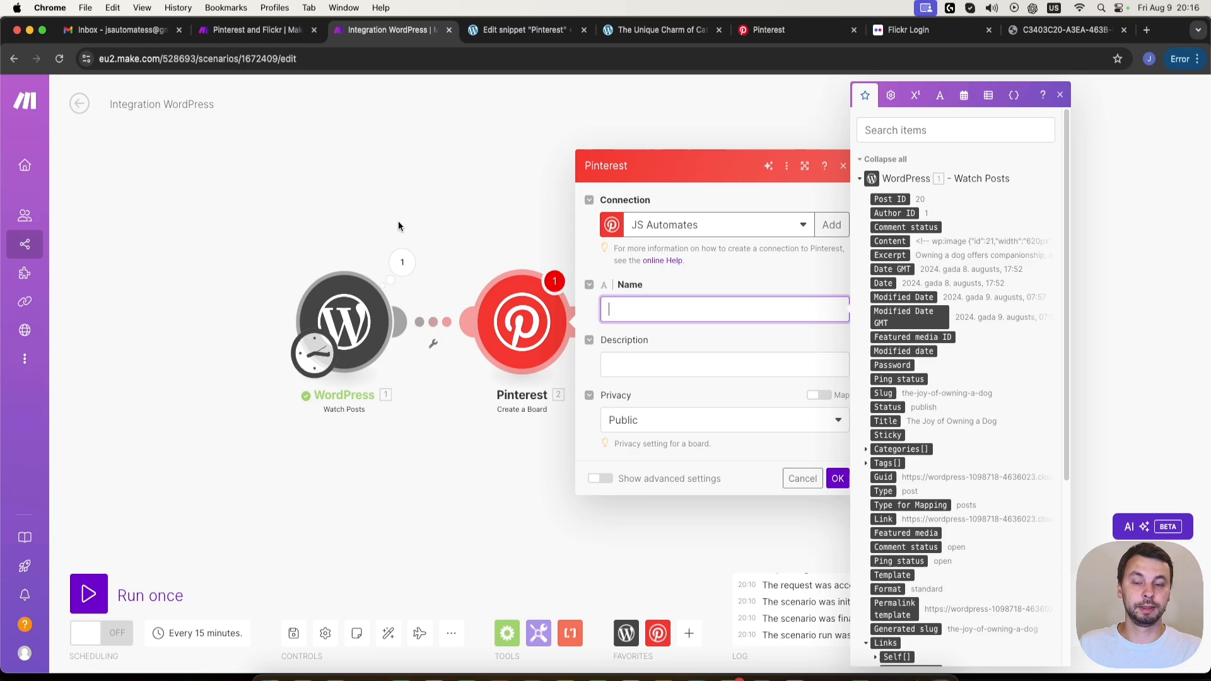
{"action": "left_click", "coordinate": [885, 421]}
{"action": "left_click", "coordinate": [637, 384]}
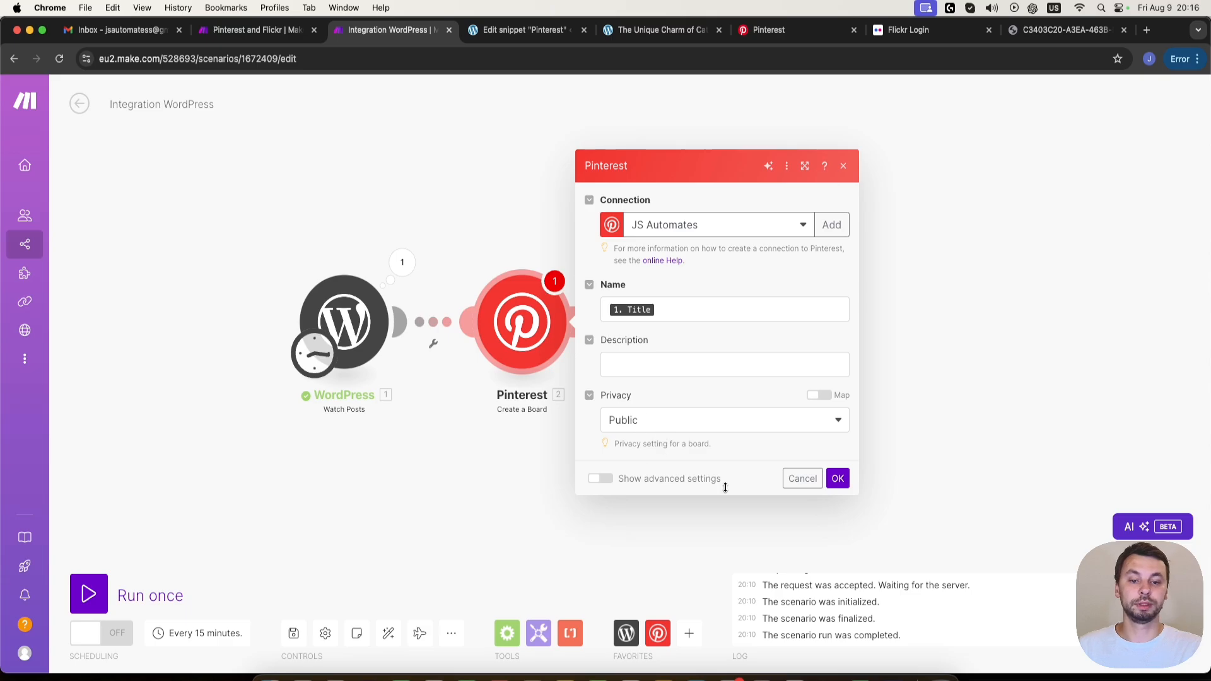
{"action": "left_click", "coordinate": [841, 480]}
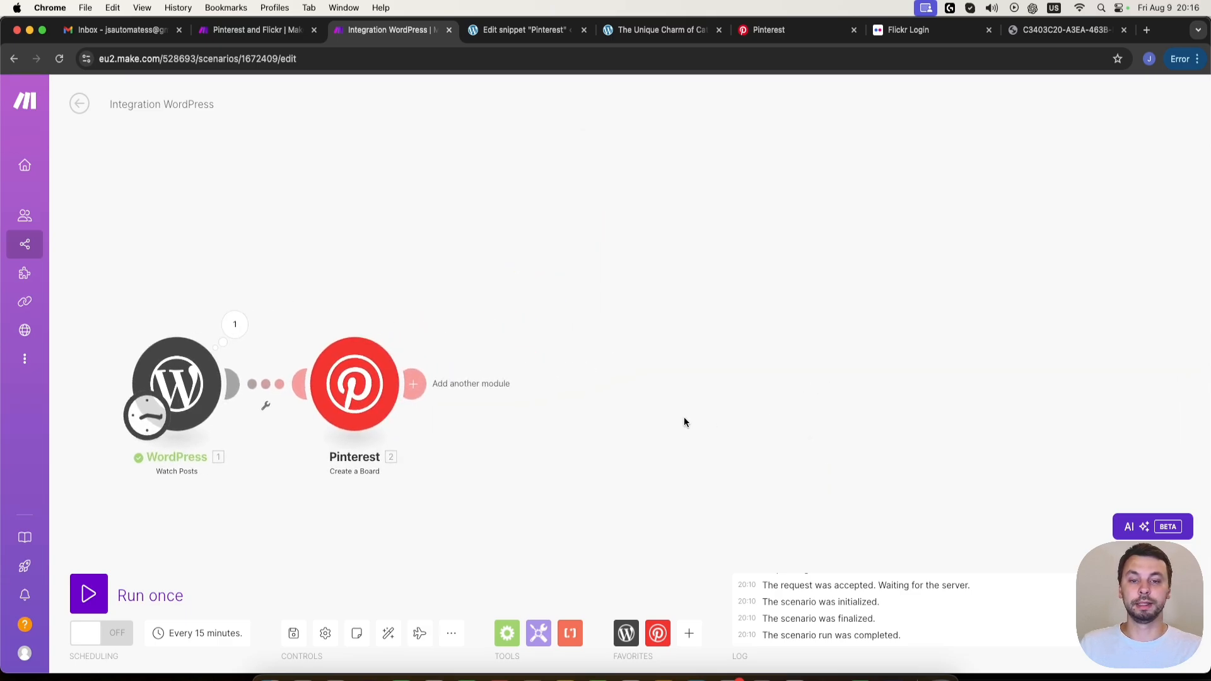
- Add a Flickr Create a Photoset module after the Pinterest module
{"action": "left_click", "coordinate": [414, 383]}
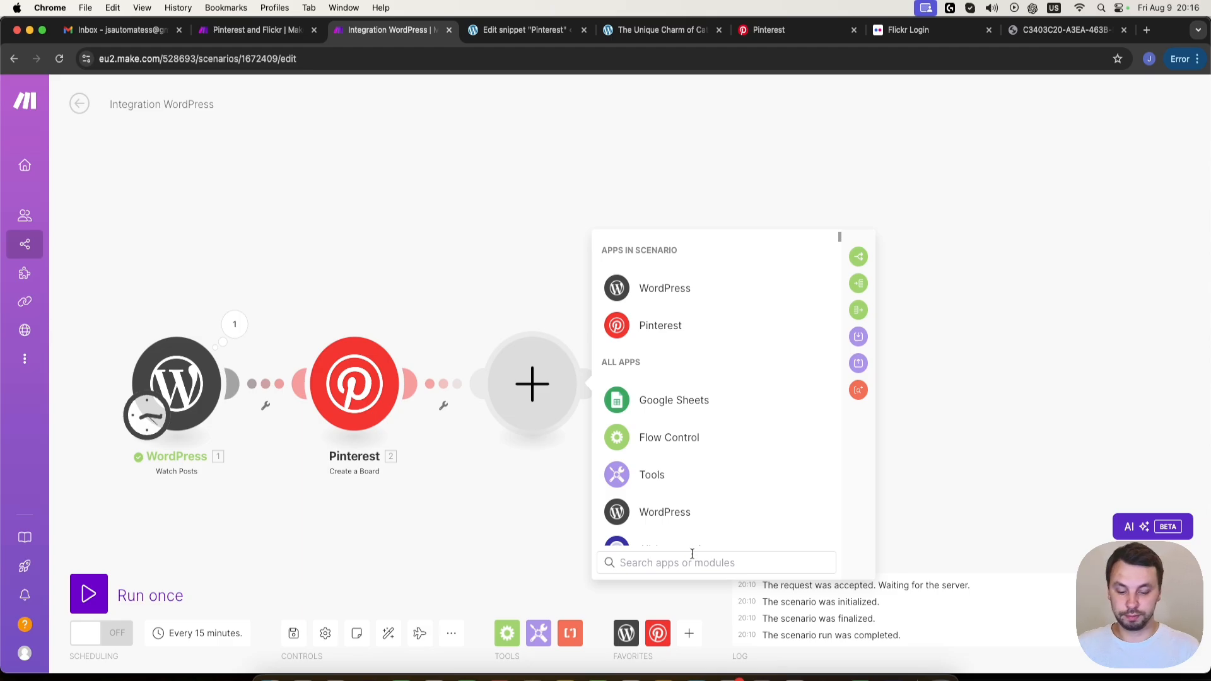
{"action": "type", "text": "flicke"}
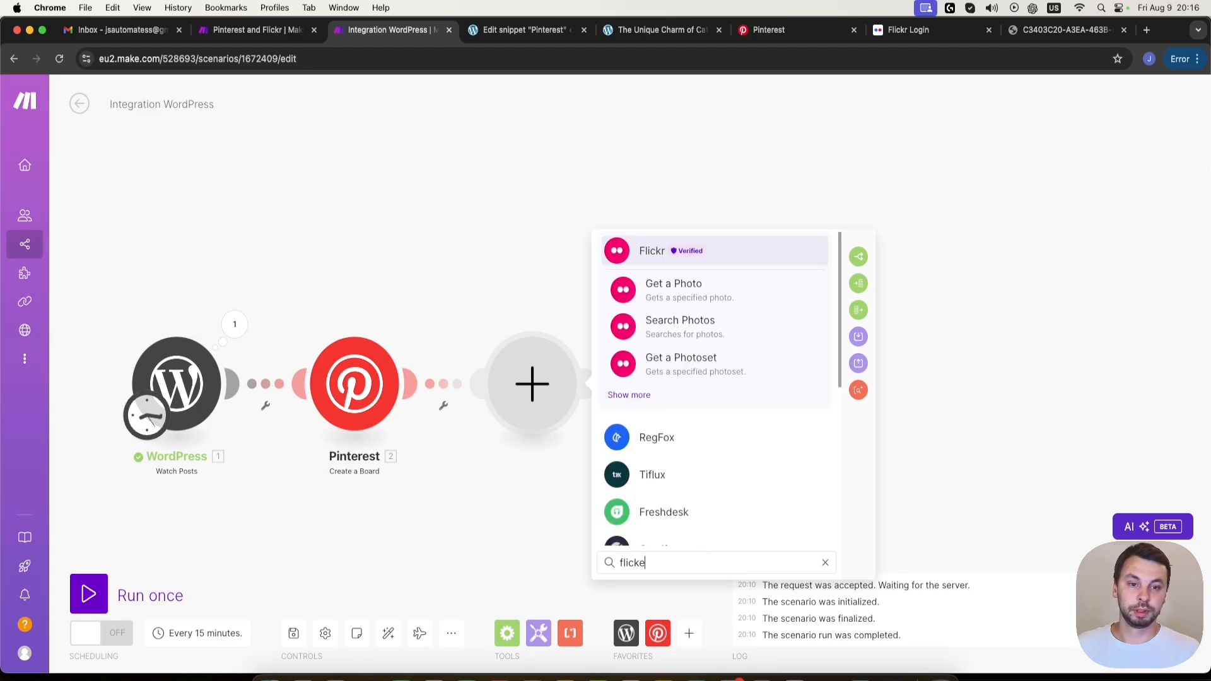
{"action": "left_click", "coordinate": [631, 394]}
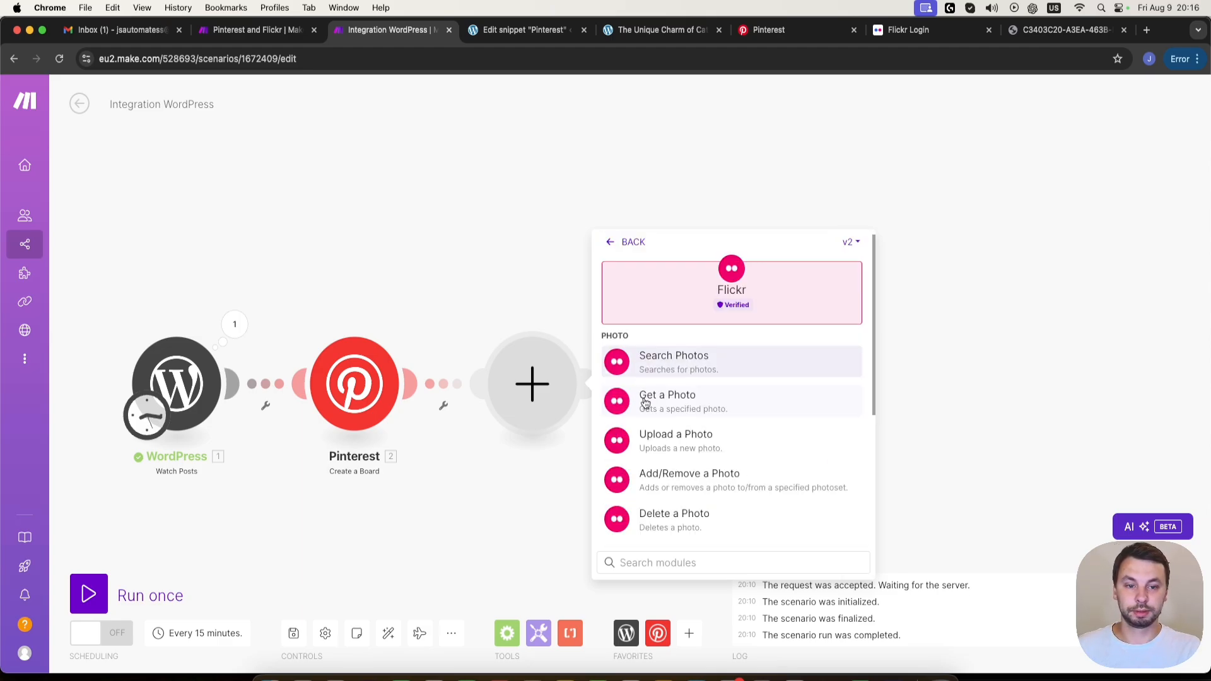
{"action": "scroll", "coordinate": [738, 379], "scroll_direction": "down", "scroll_amount": 5}
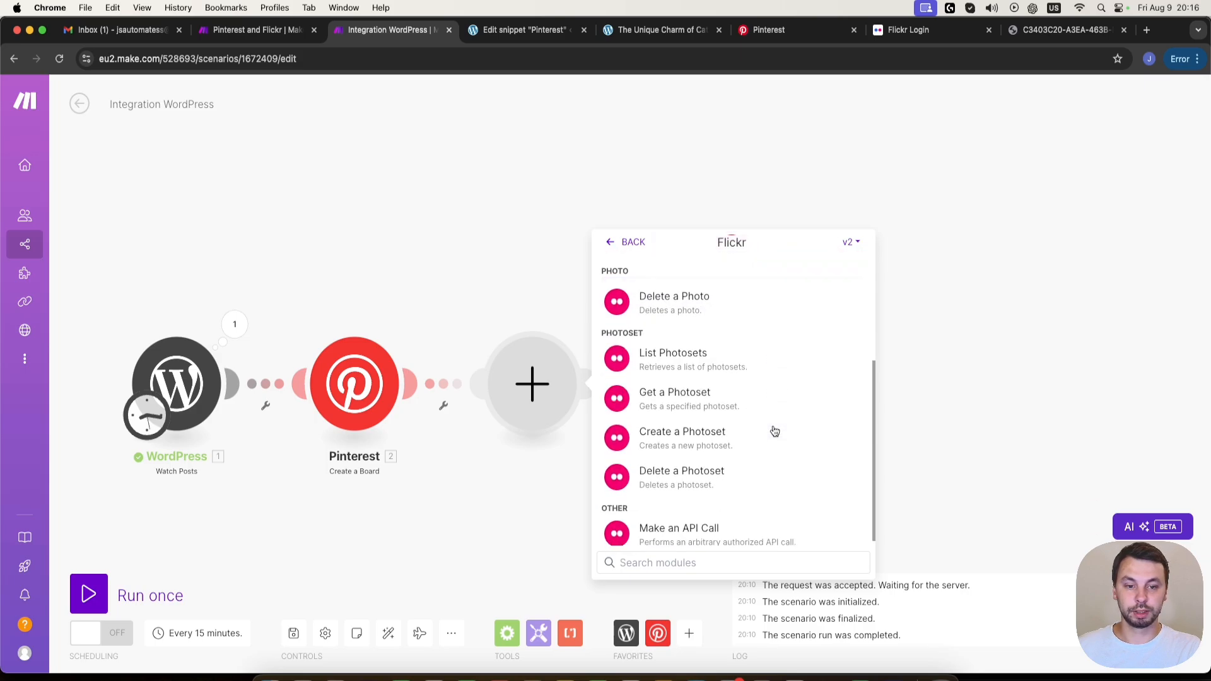
{"action": "left_click", "coordinate": [750, 433]}
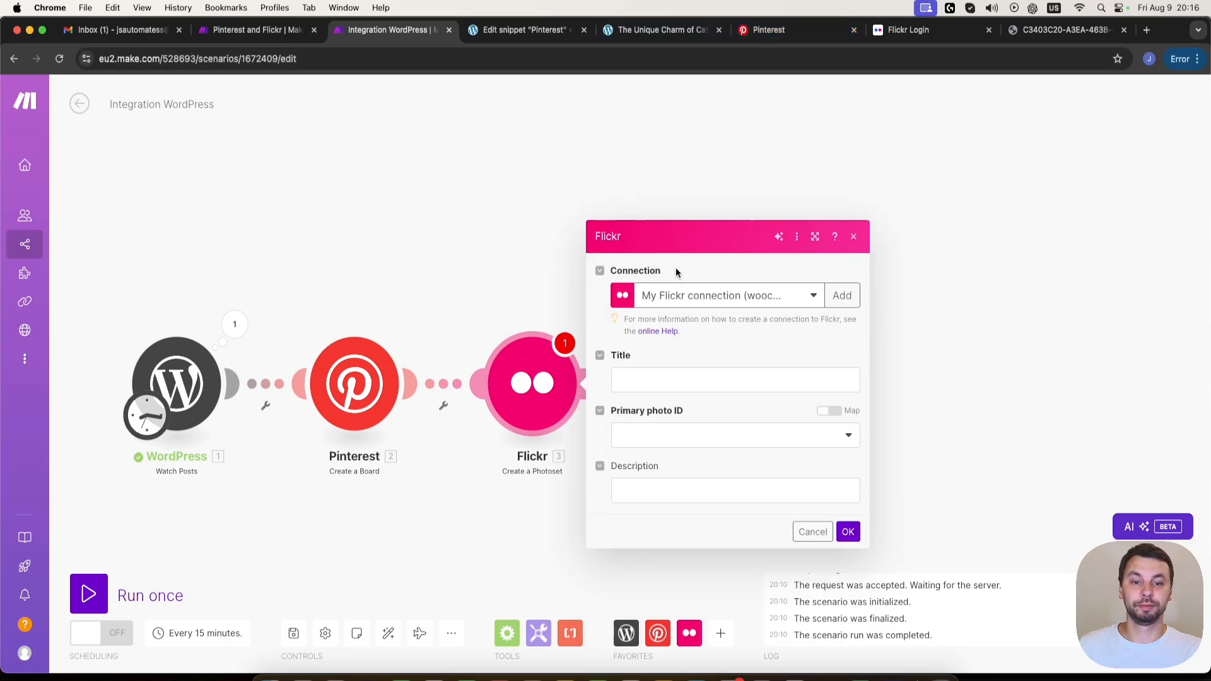
- Switch to Flickr's login page, start a new account sign-up and fill in the first name, last name, age and corrected e-mail address
{"action": "left_click", "coordinate": [914, 36]}
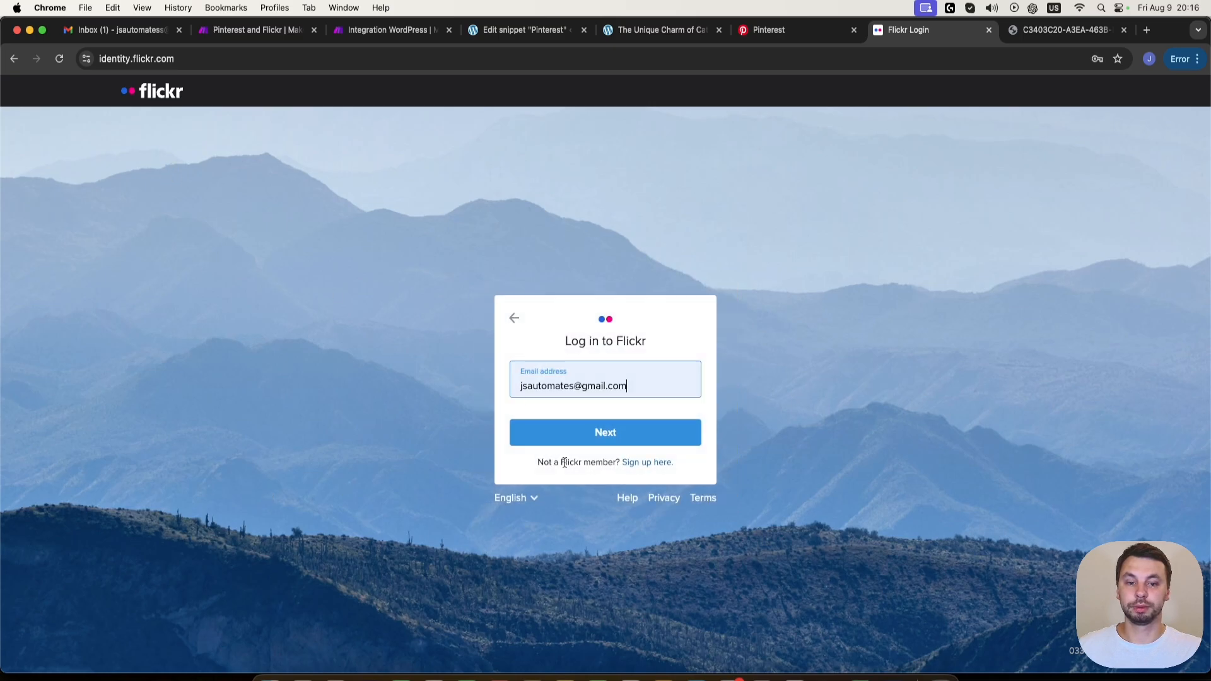
{"action": "left_click", "coordinate": [660, 463]}
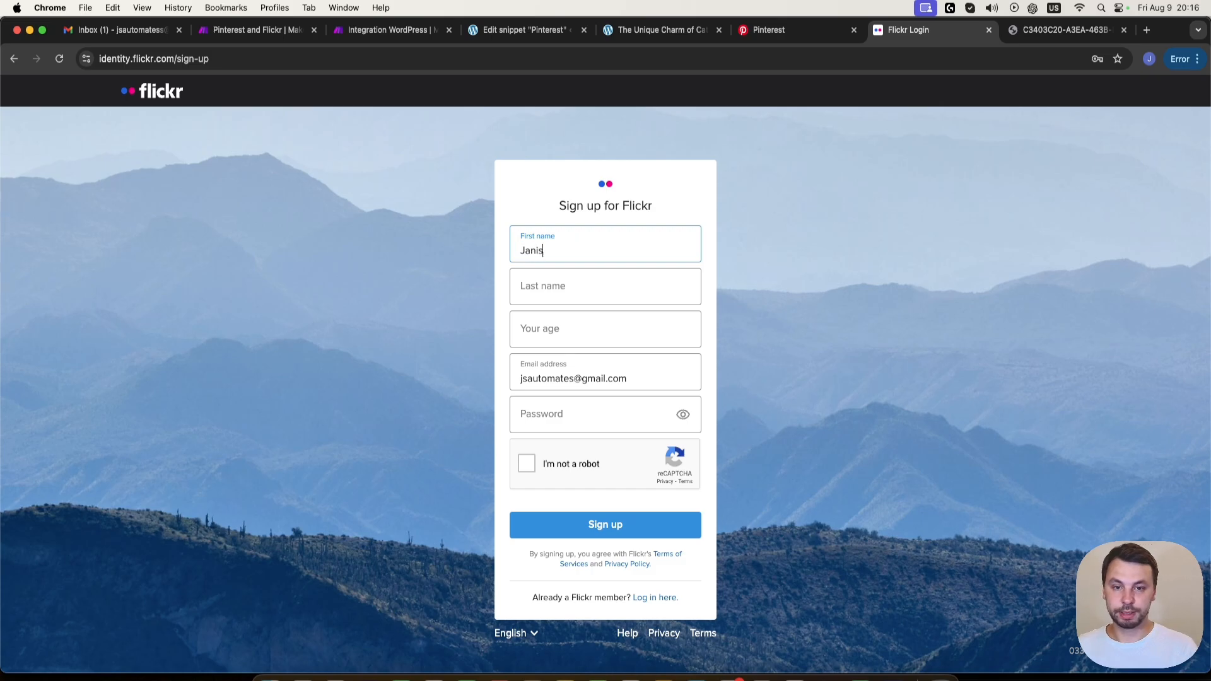
{"action": "key", "text": "Tab"}
{"action": "key", "text": "Tab"}
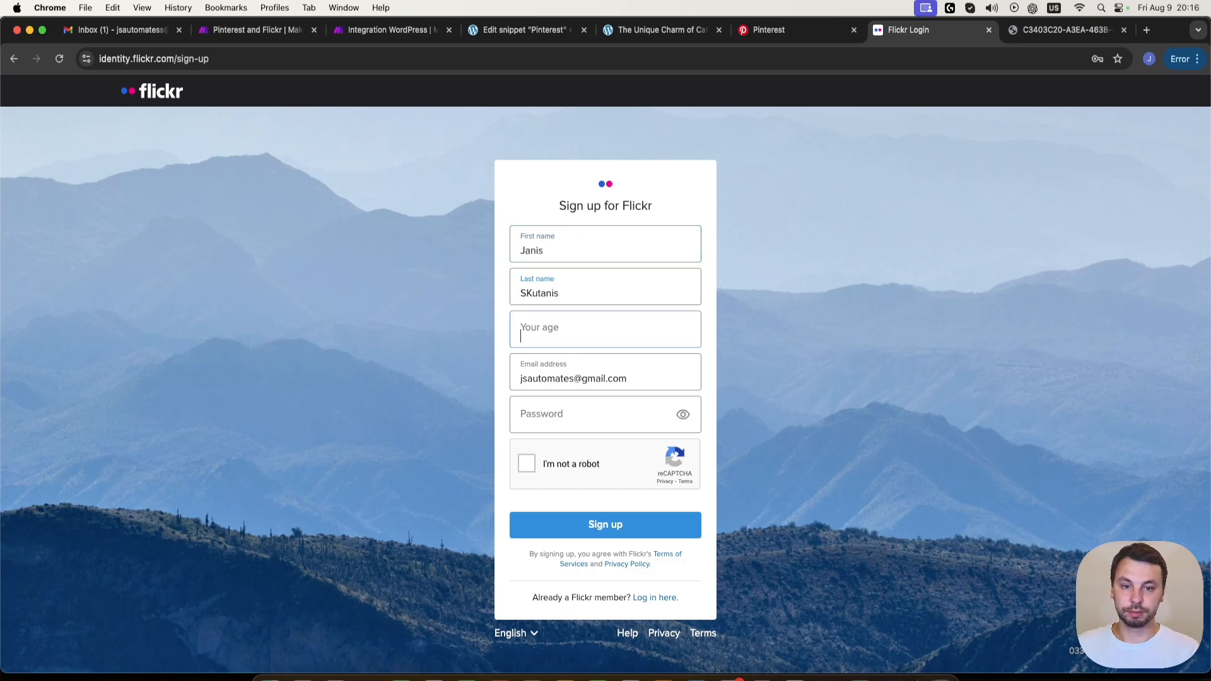
{"action": "key", "text": "Tab"}
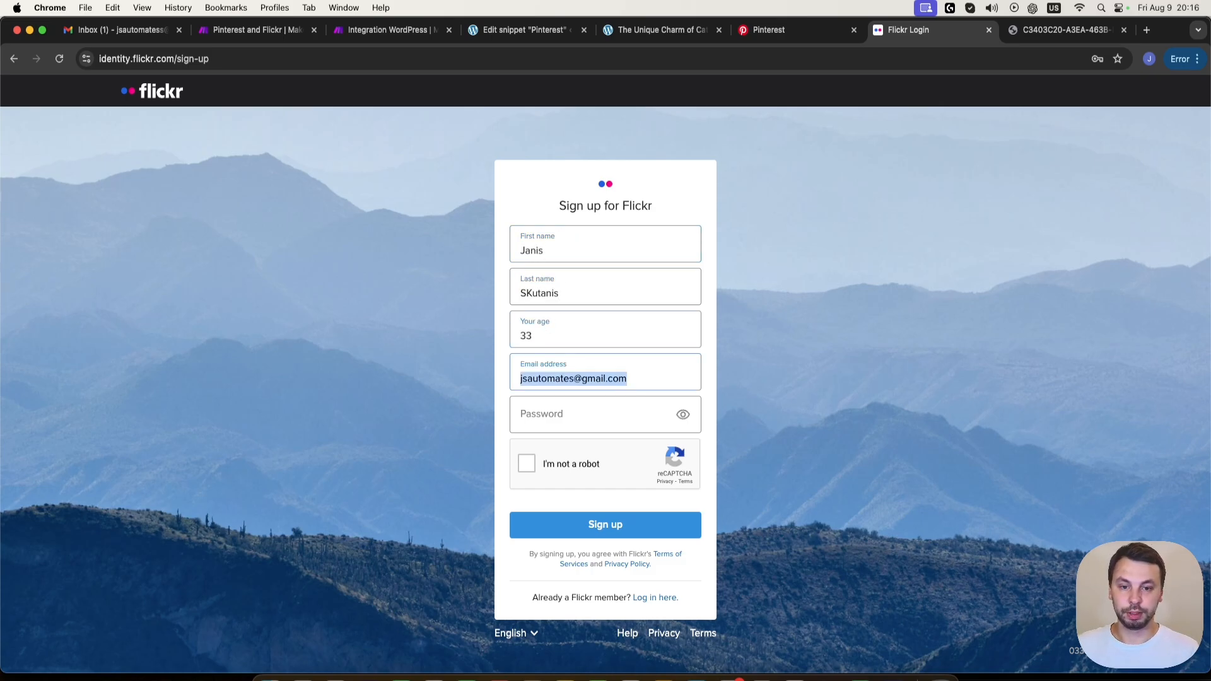
{"action": "left_click", "coordinate": [574, 374]}
{"action": "type", "text": "s"}
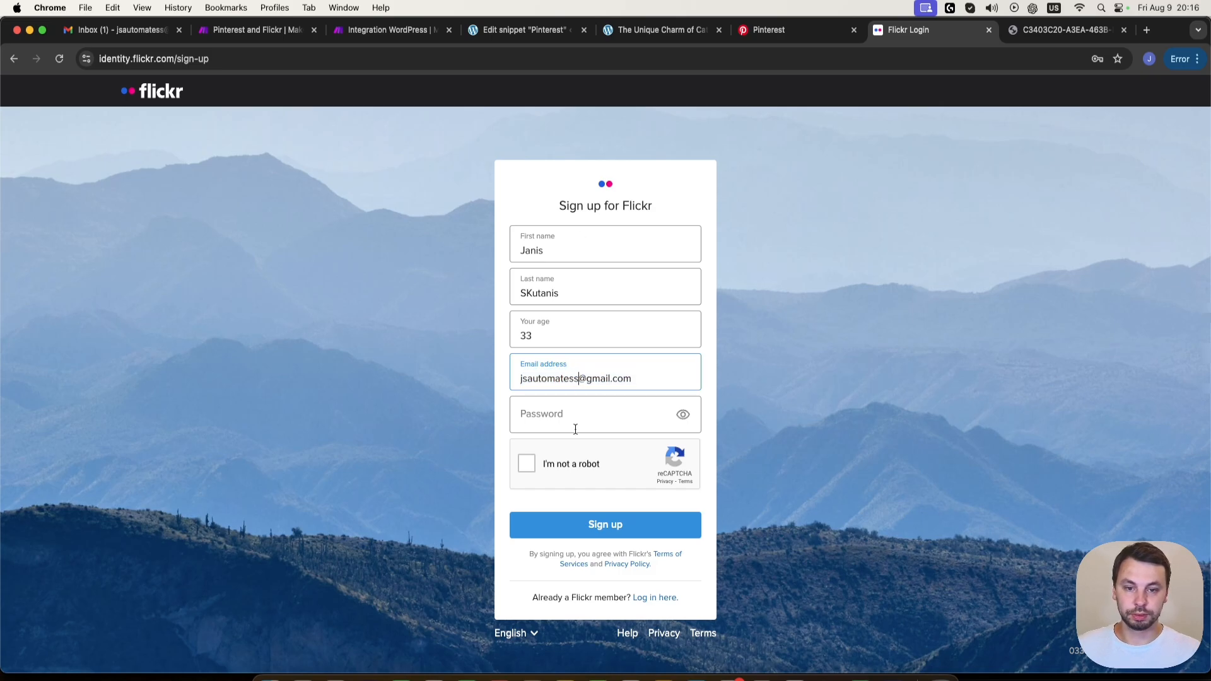
- Enter the Flickr account password, pass the robot check, submit the sign-up and save the password in the browser
{"action": "left_click", "coordinate": [568, 426]}
{"action": "type", "text": "•••"}
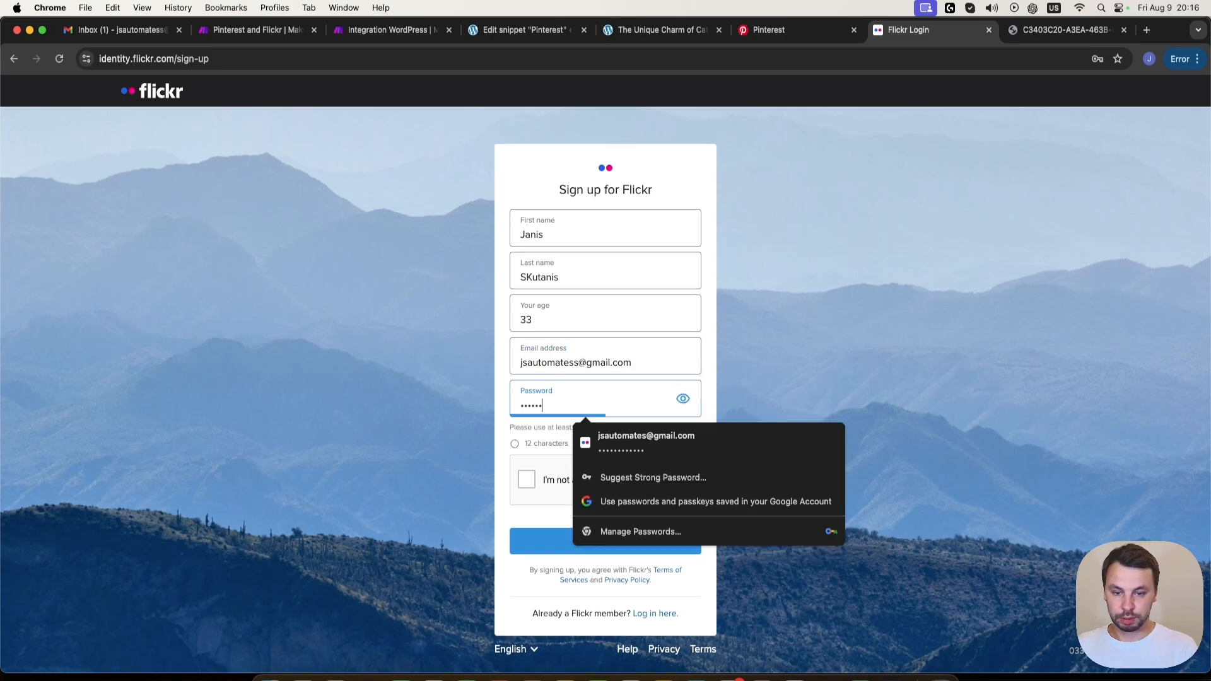
{"action": "type", "text": "•••••••••"}
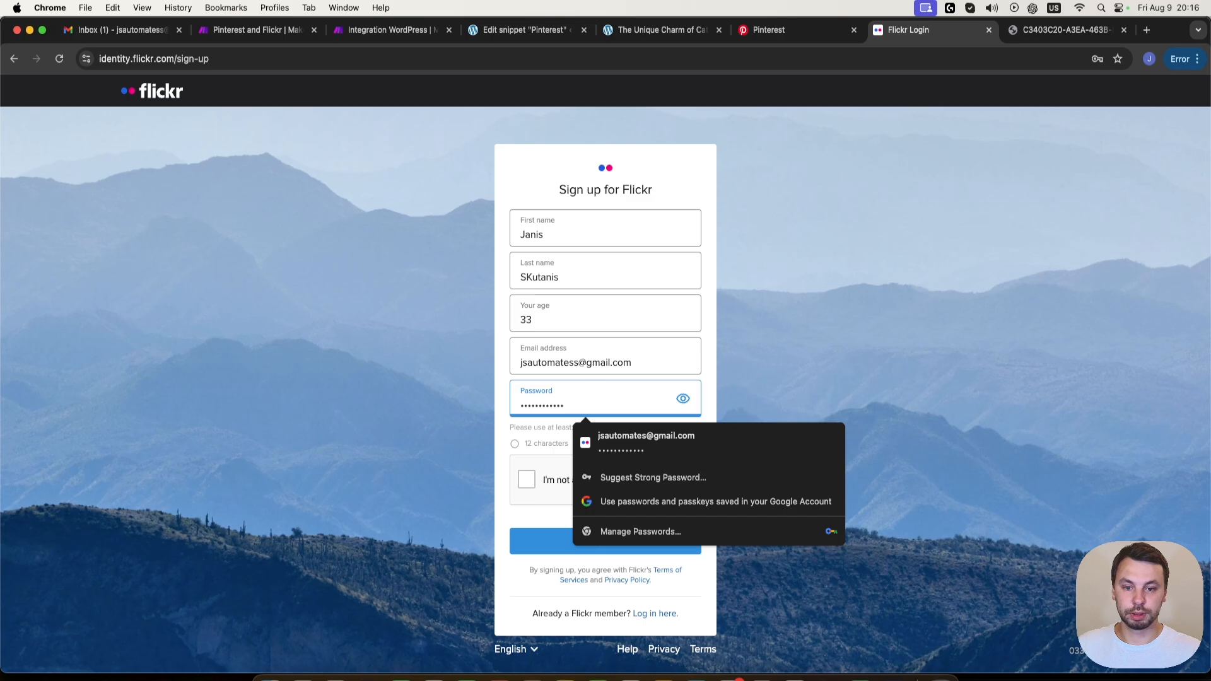
{"action": "left_click", "coordinate": [527, 464]}
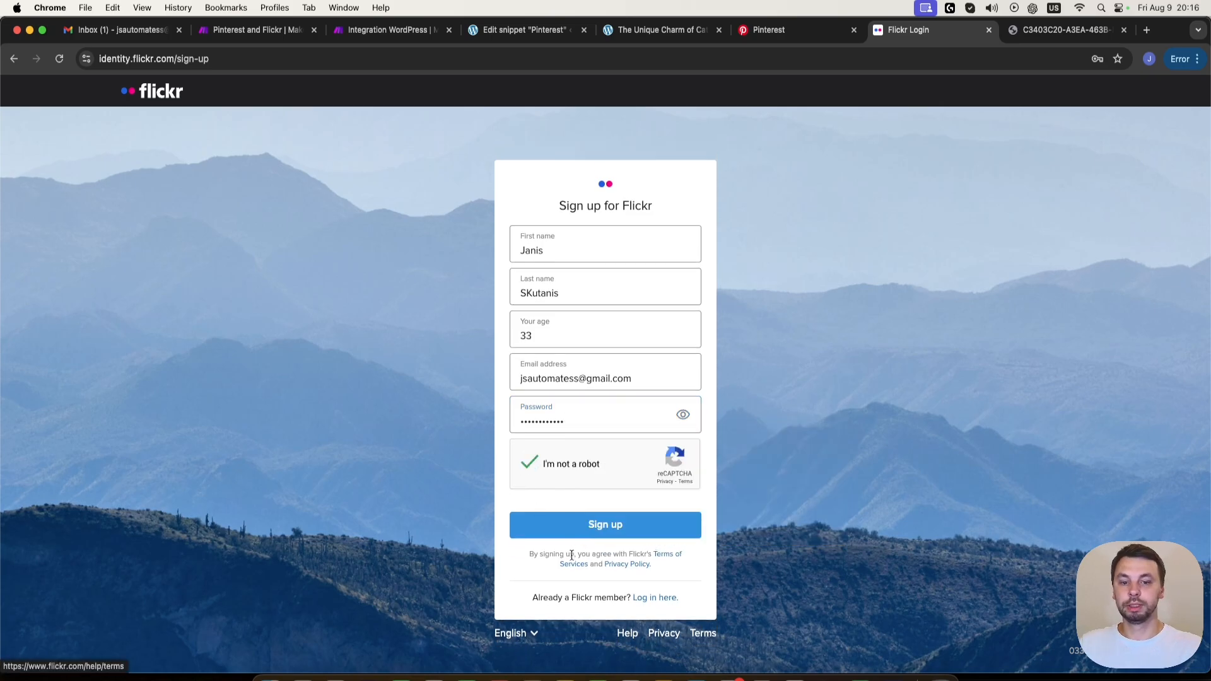
{"action": "left_click", "coordinate": [625, 533]}
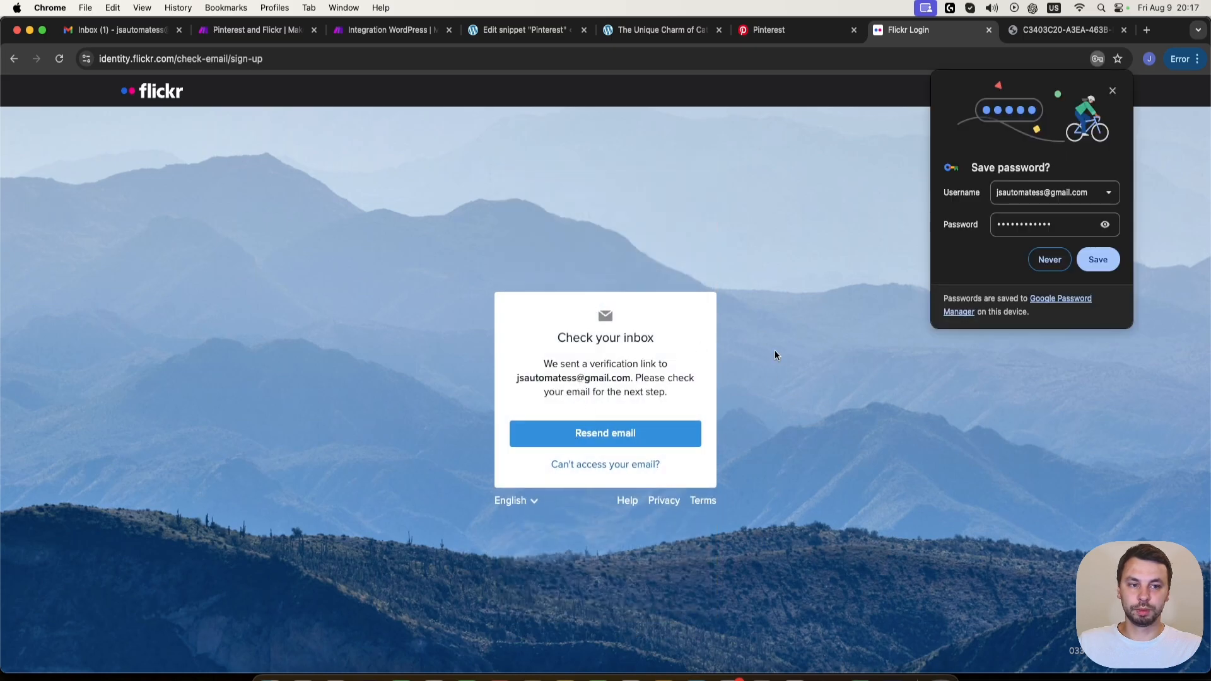
{"action": "left_click", "coordinate": [1118, 256]}
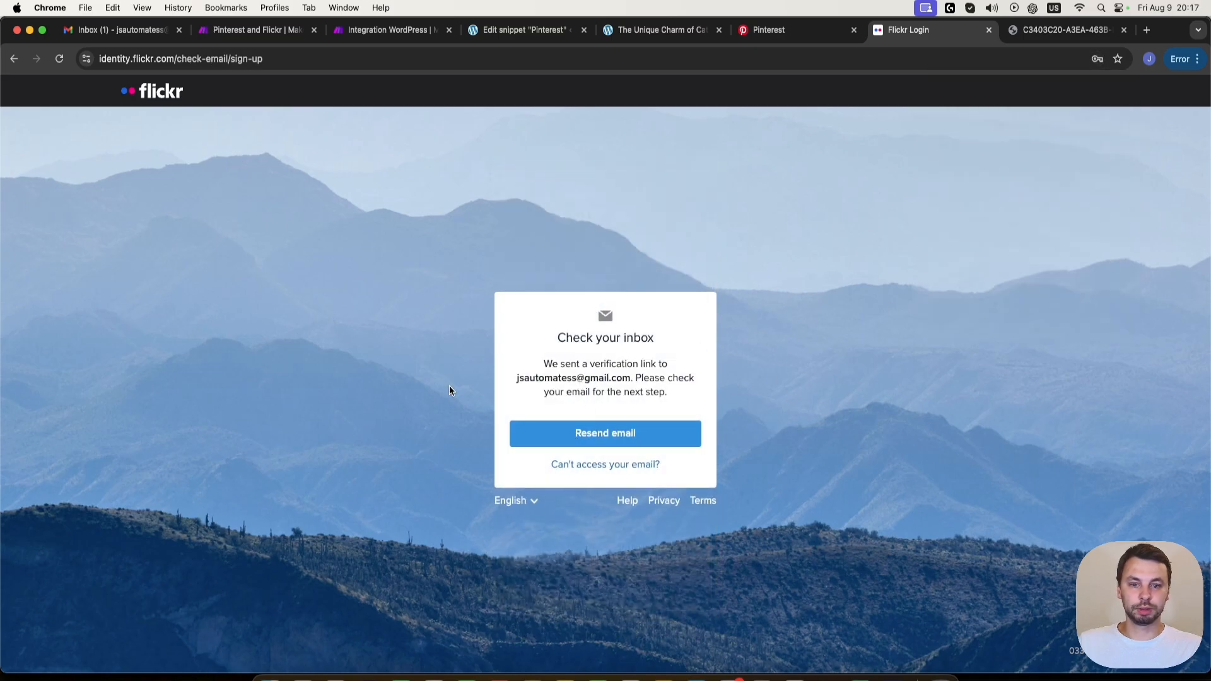
- Open Flickr's verification e-mail in Gmail, confirm the account through its link and sign in to Flickr
{"action": "left_click", "coordinate": [117, 29]}
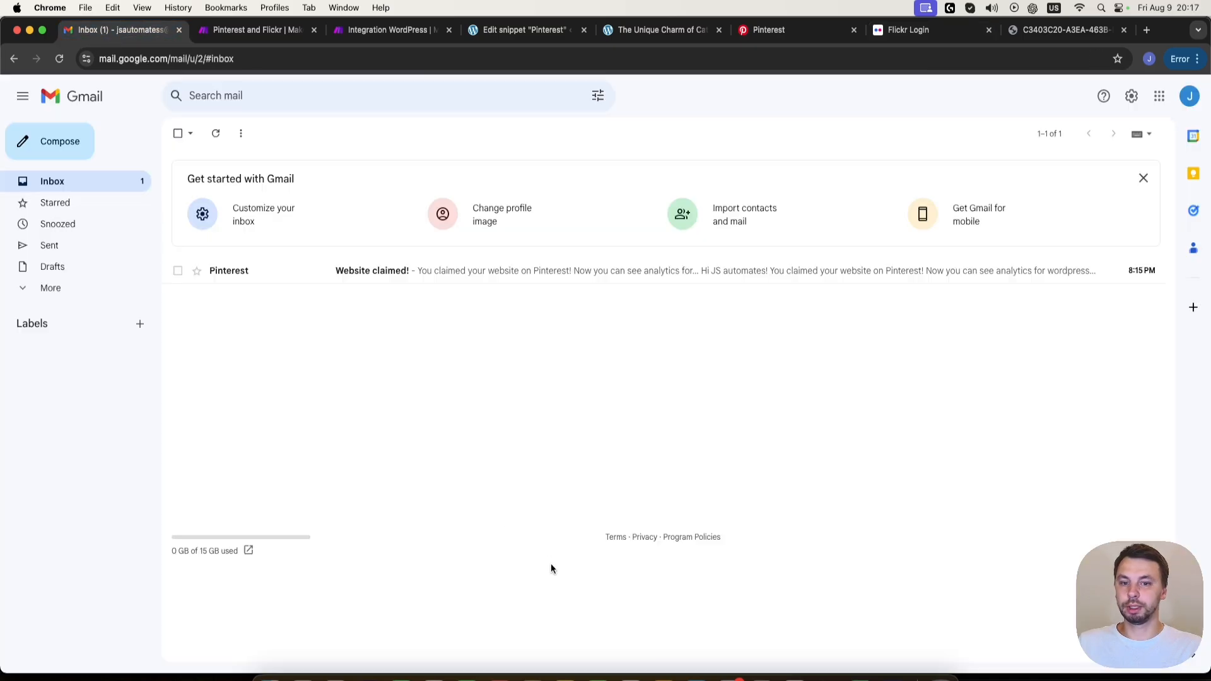
{"action": "left_click", "coordinate": [82, 185]}
{"action": "left_click", "coordinate": [413, 271]}
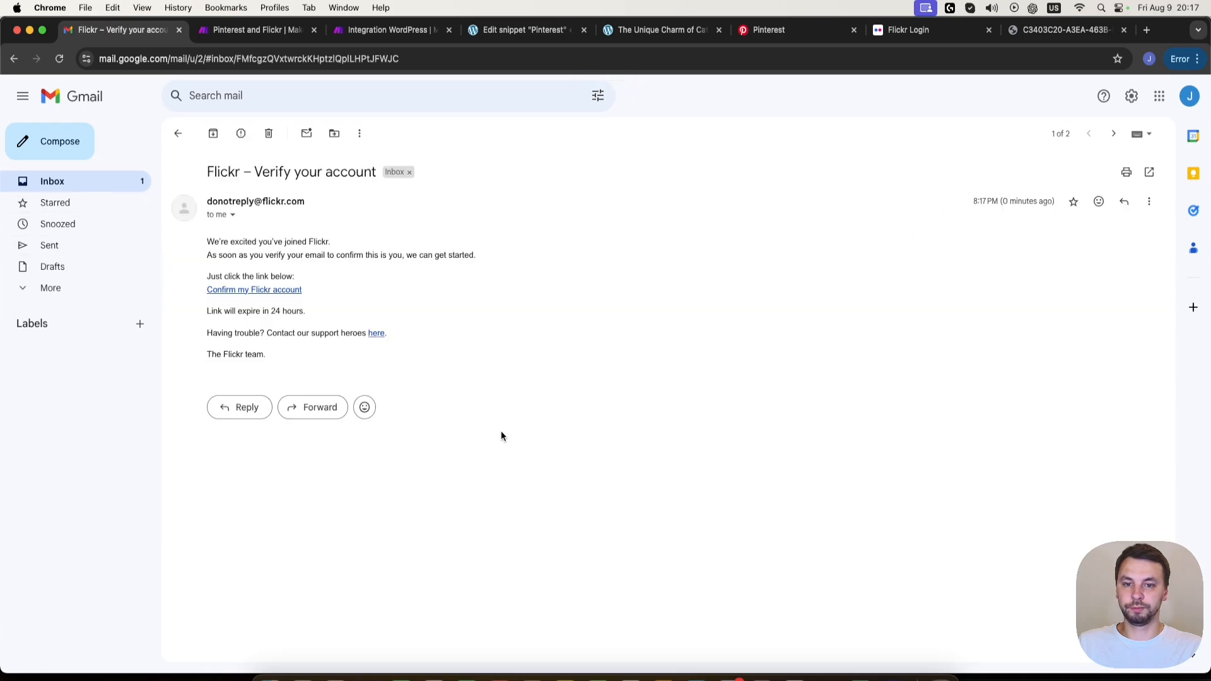
{"action": "left_click", "coordinate": [250, 290]}
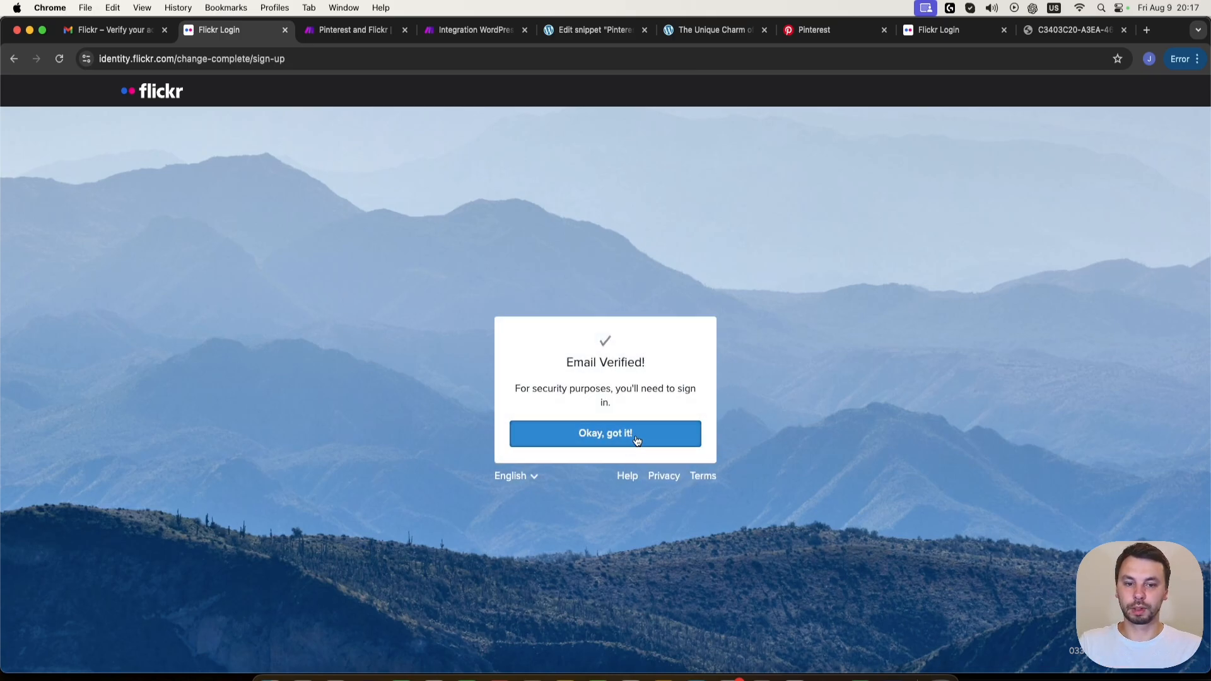
{"action": "left_click", "coordinate": [636, 435]}
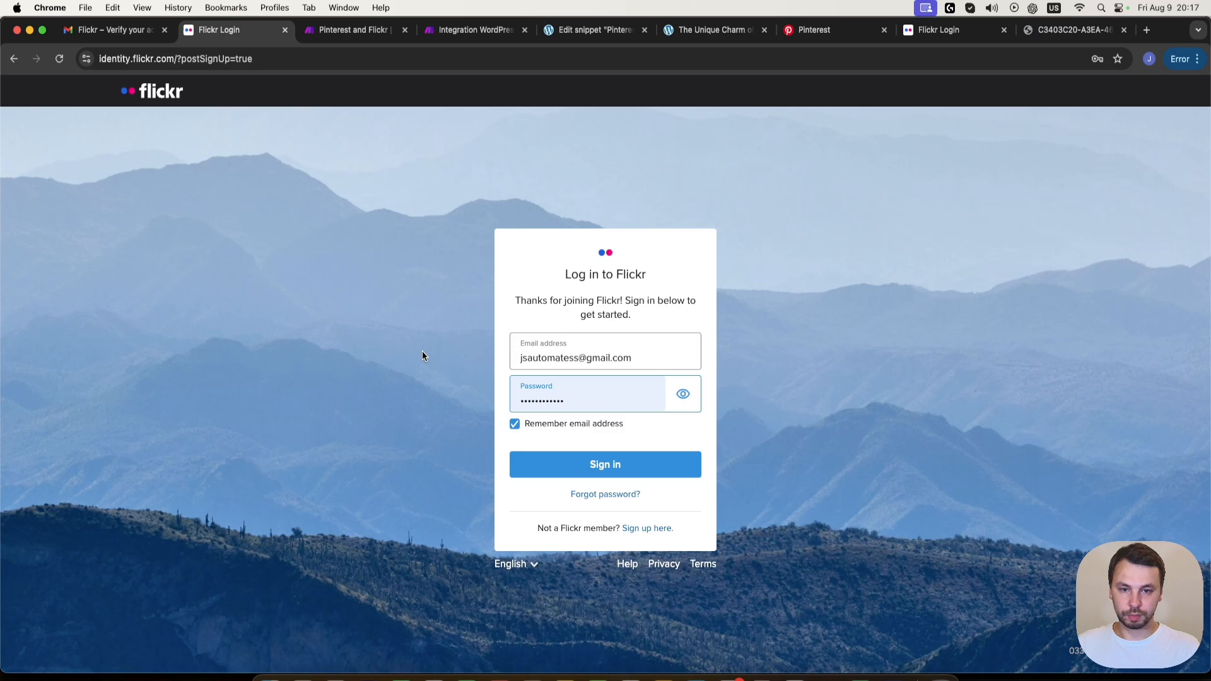
{"action": "left_click", "coordinate": [584, 468]}
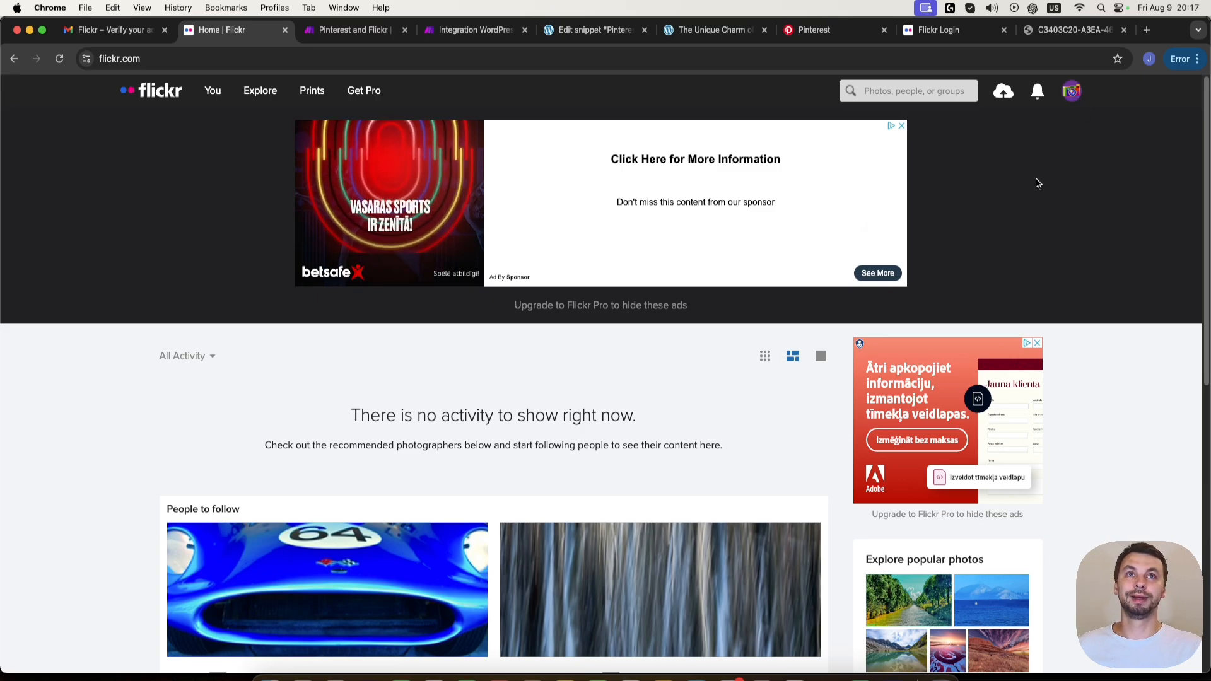
{"action": "left_click", "coordinate": [477, 24]}
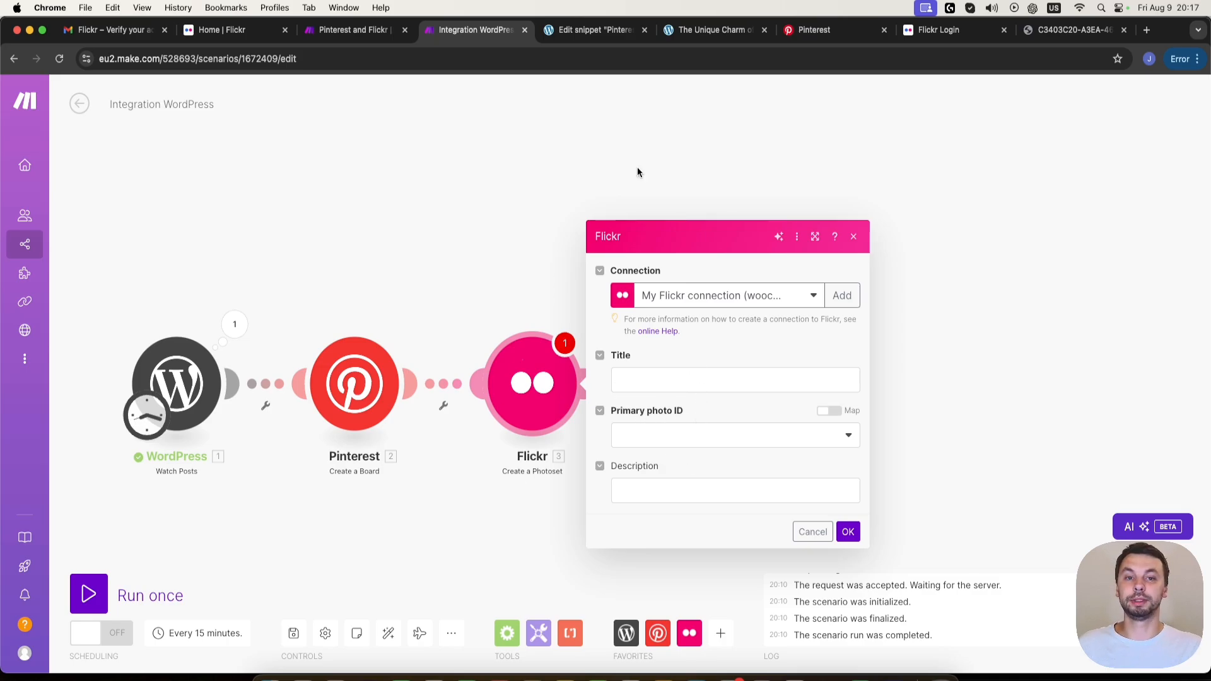
{"action": "left_click", "coordinate": [952, 37]}
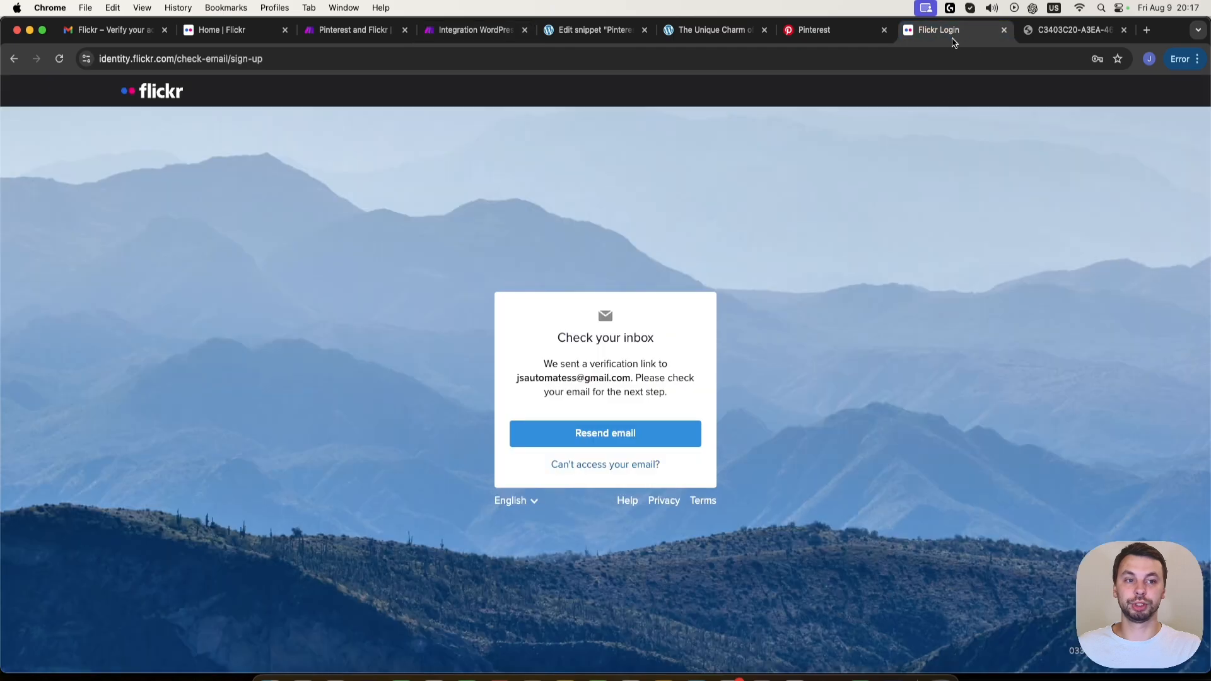
{"action": "left_click", "coordinate": [832, 32]}
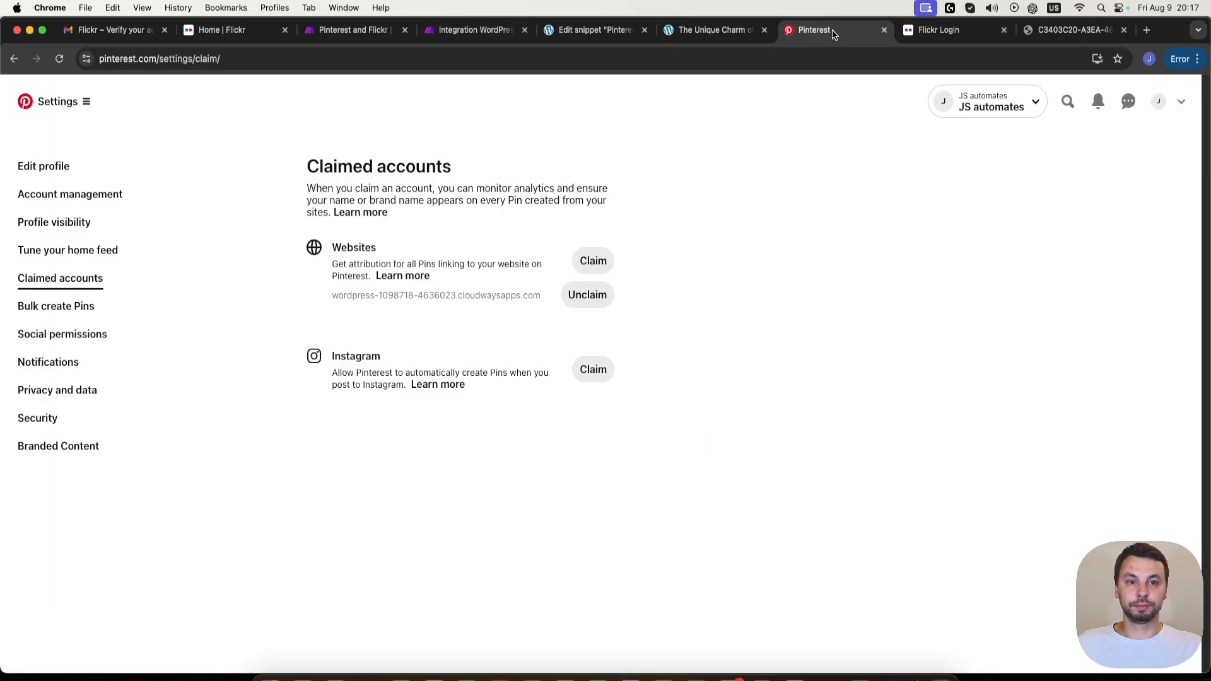
{"action": "left_click", "coordinate": [961, 36]}
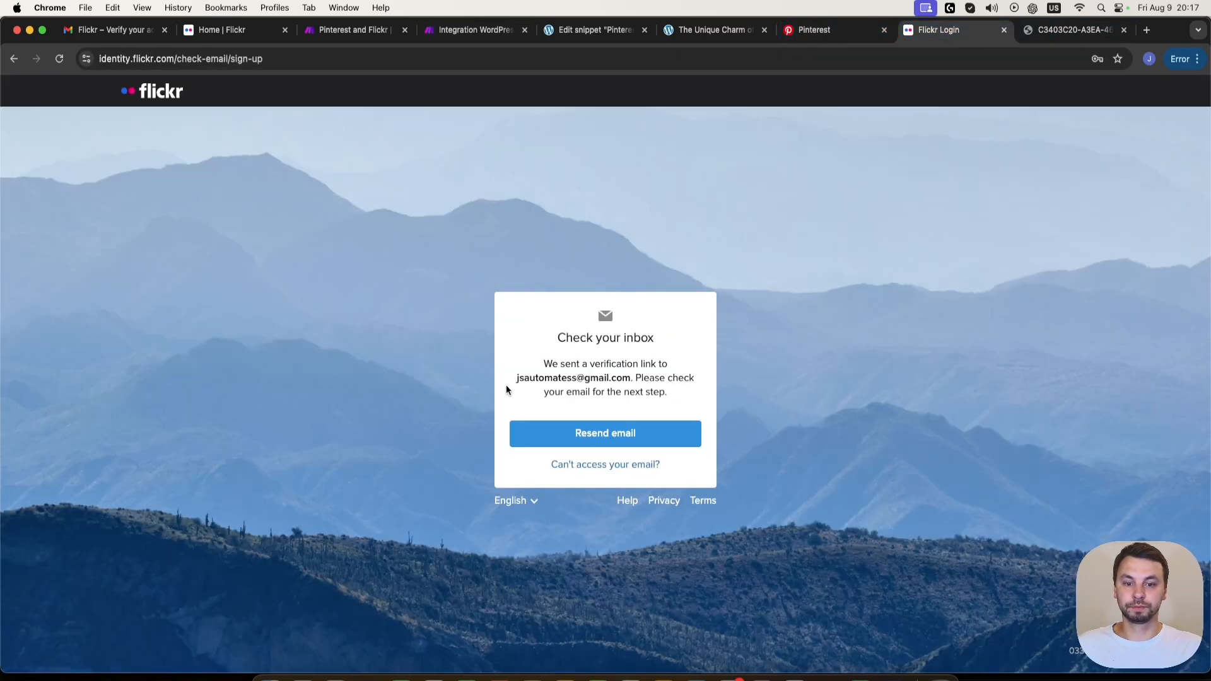
- Return to the Flickr home page and add the cat photo from the Downloads folder to a new photo upload
{"action": "left_click", "coordinate": [222, 30]}
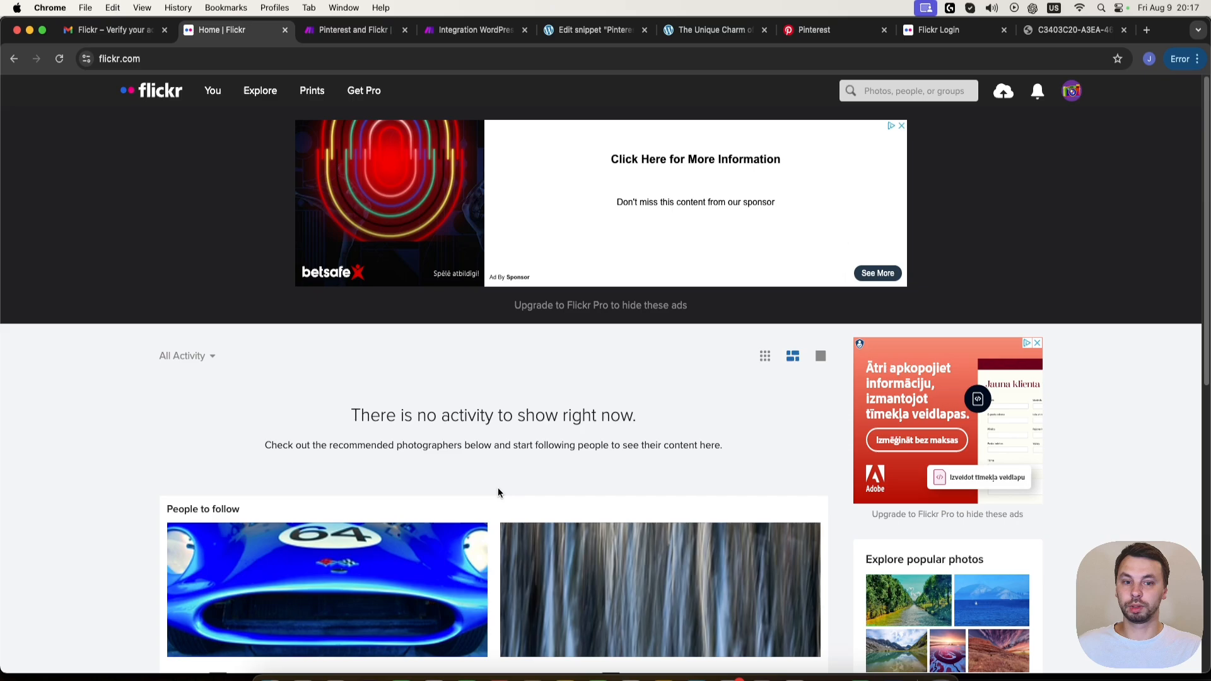
{"action": "left_click", "coordinate": [1072, 92]}
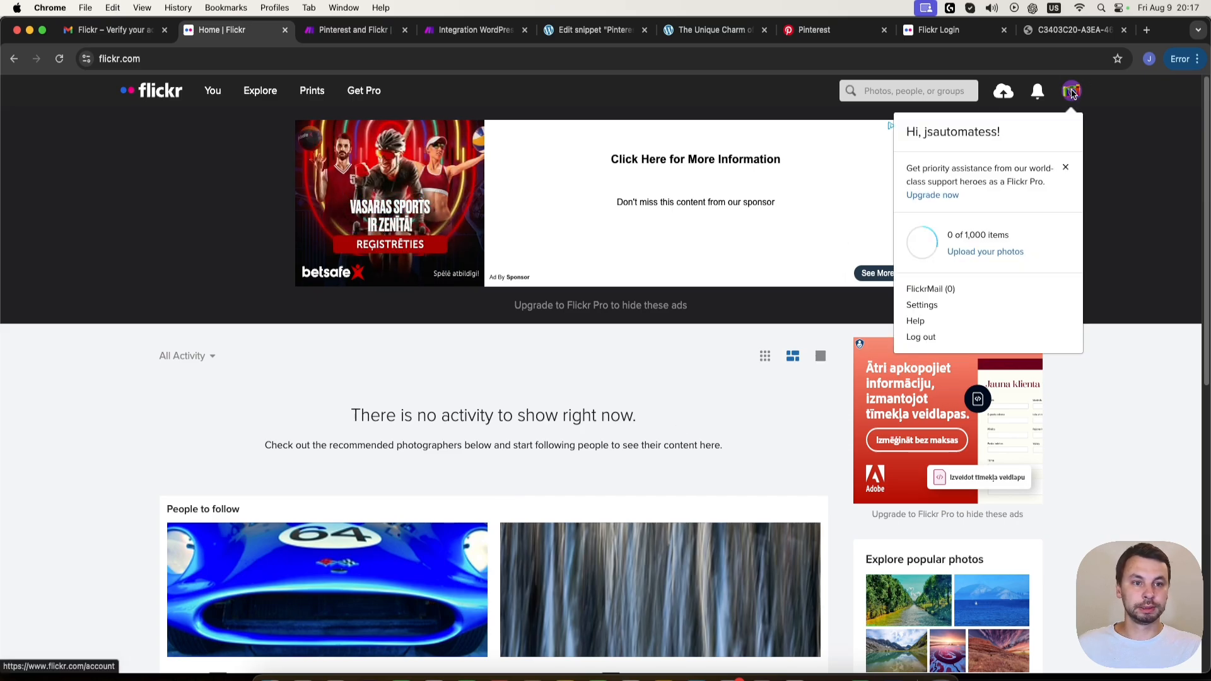
{"action": "left_click", "coordinate": [1007, 95]}
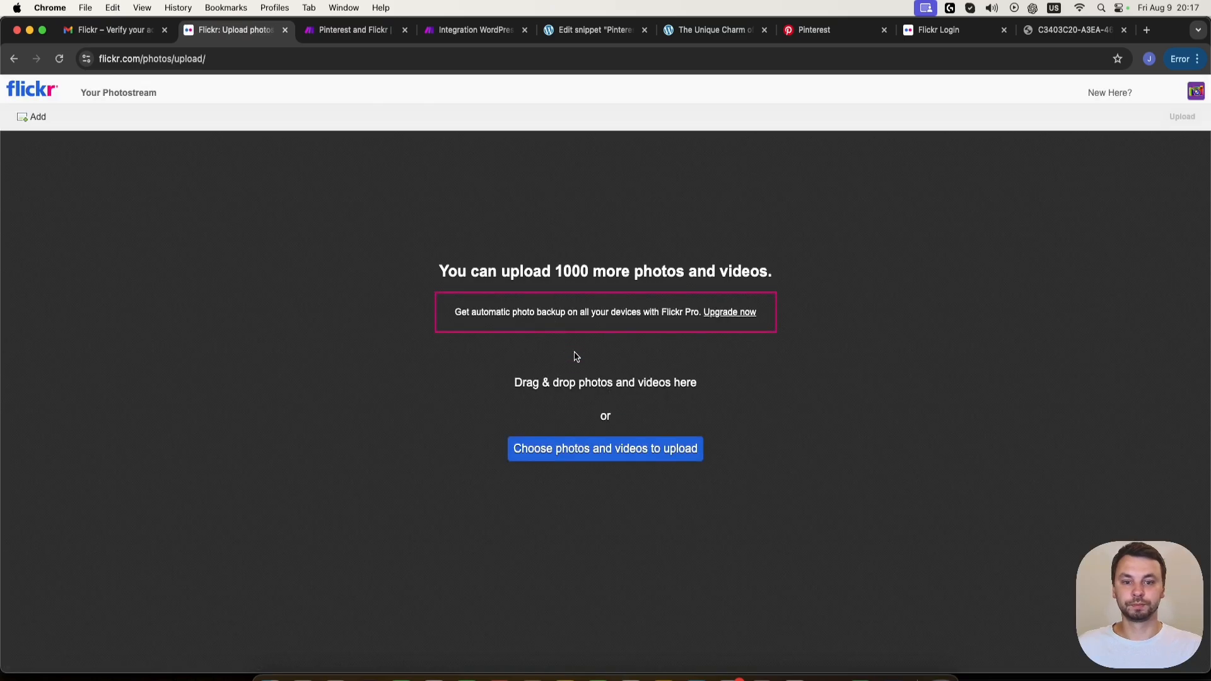
{"action": "left_click", "coordinate": [568, 449]}
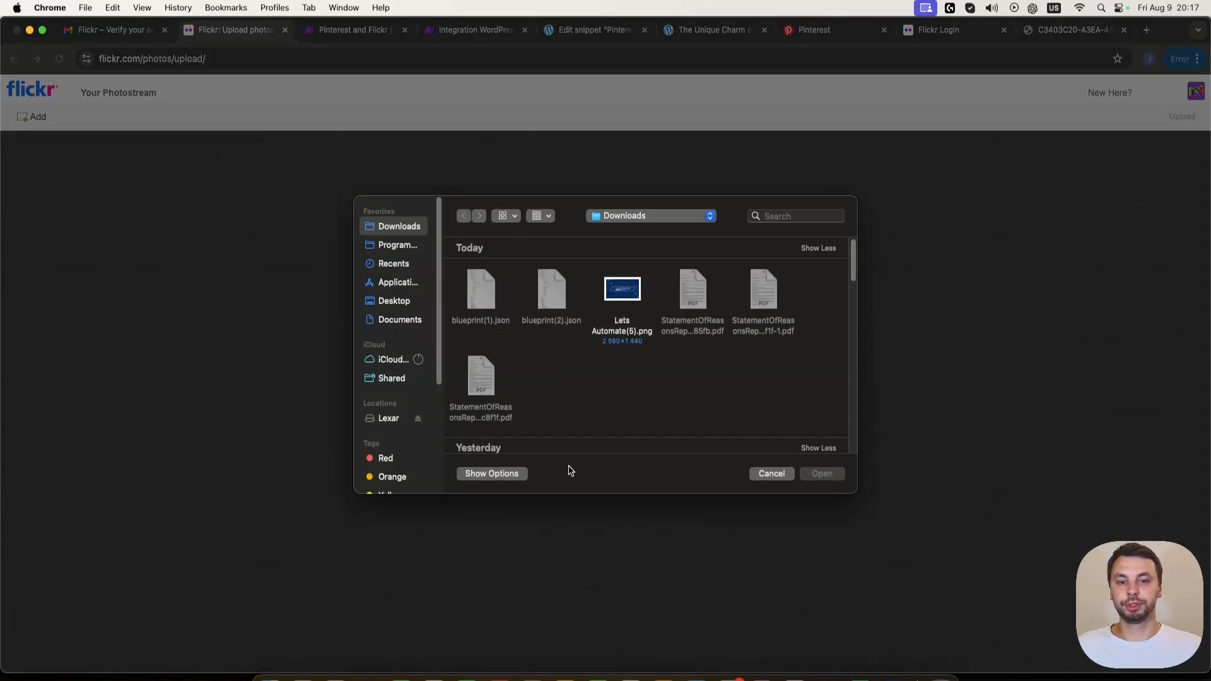
{"action": "scroll", "coordinate": [530, 319], "scroll_direction": "down", "scroll_amount": 10}
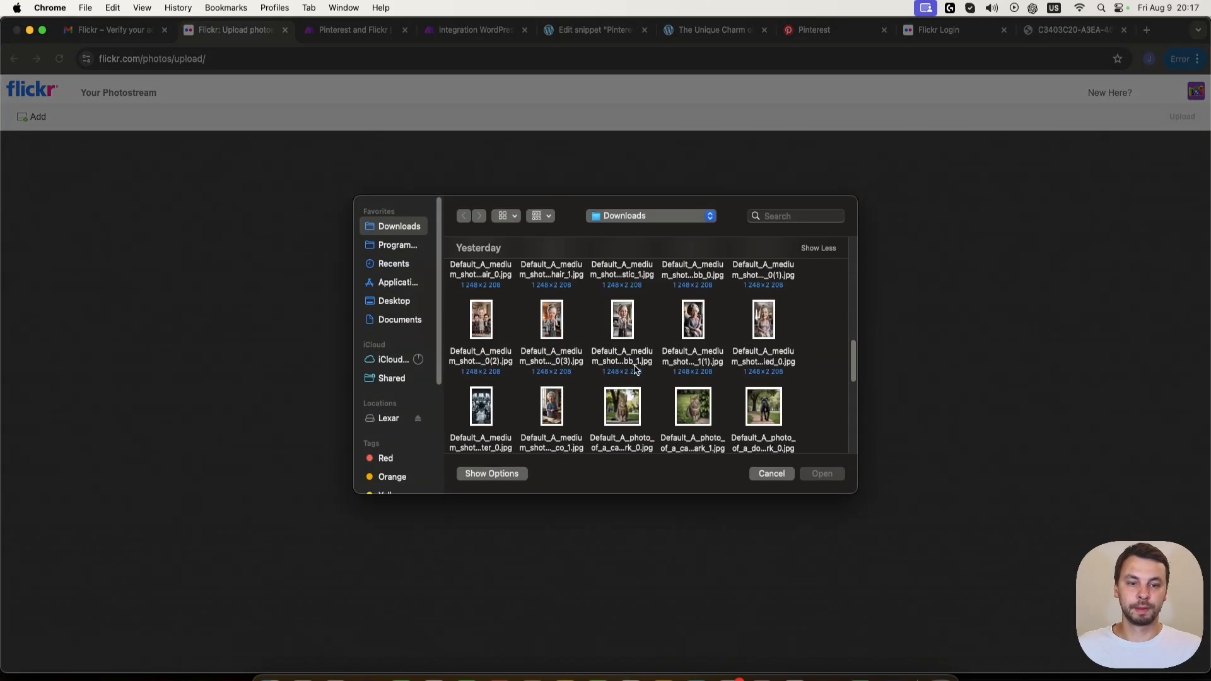
{"action": "double_click", "coordinate": [704, 341]}
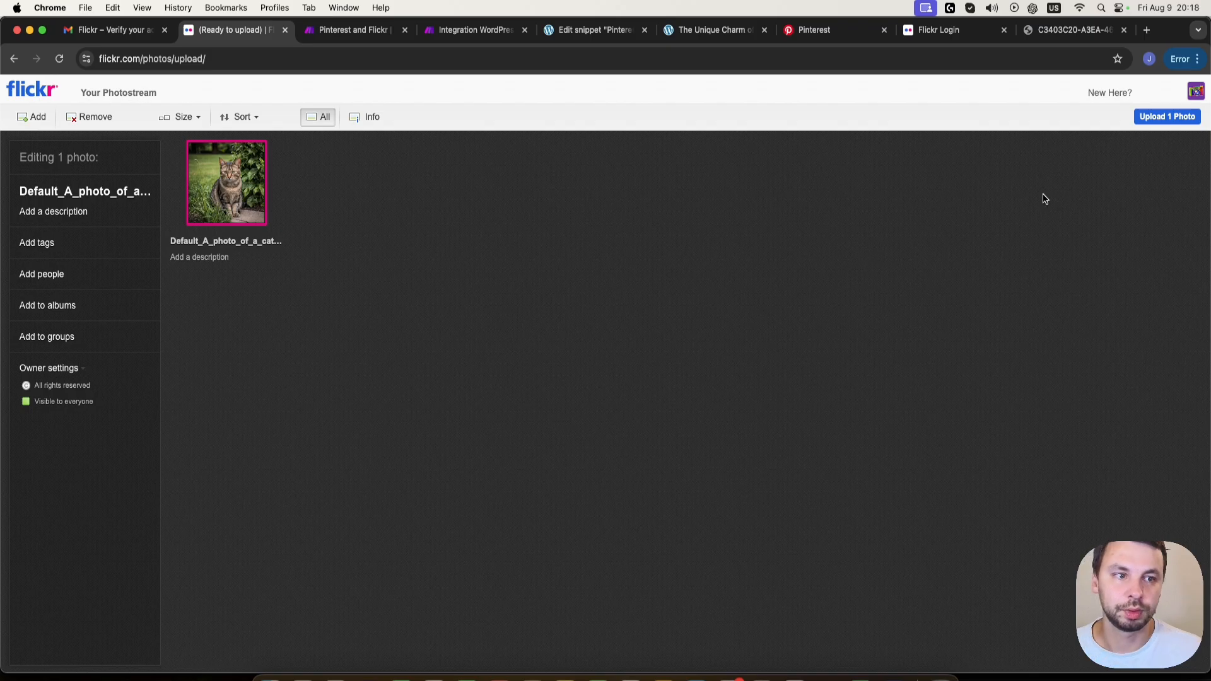
- Upload the cat photo as public and continue to the Flickr photostream
{"action": "left_click", "coordinate": [1144, 123]}
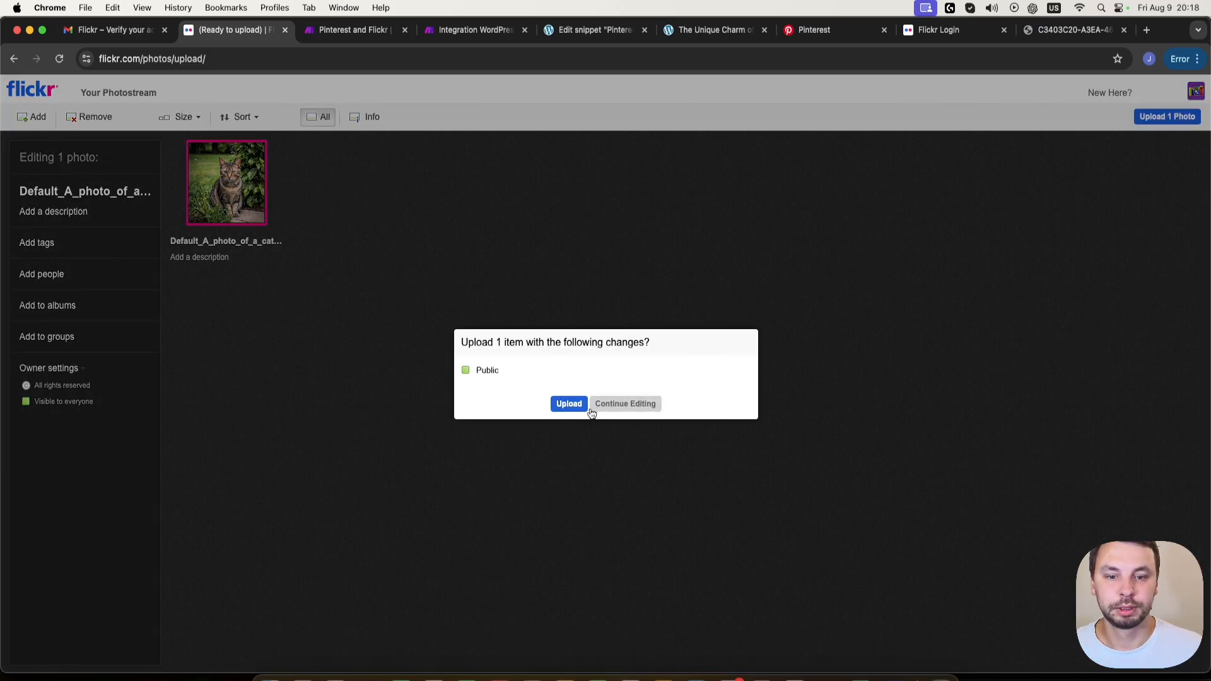
{"action": "left_click", "coordinate": [569, 404]}
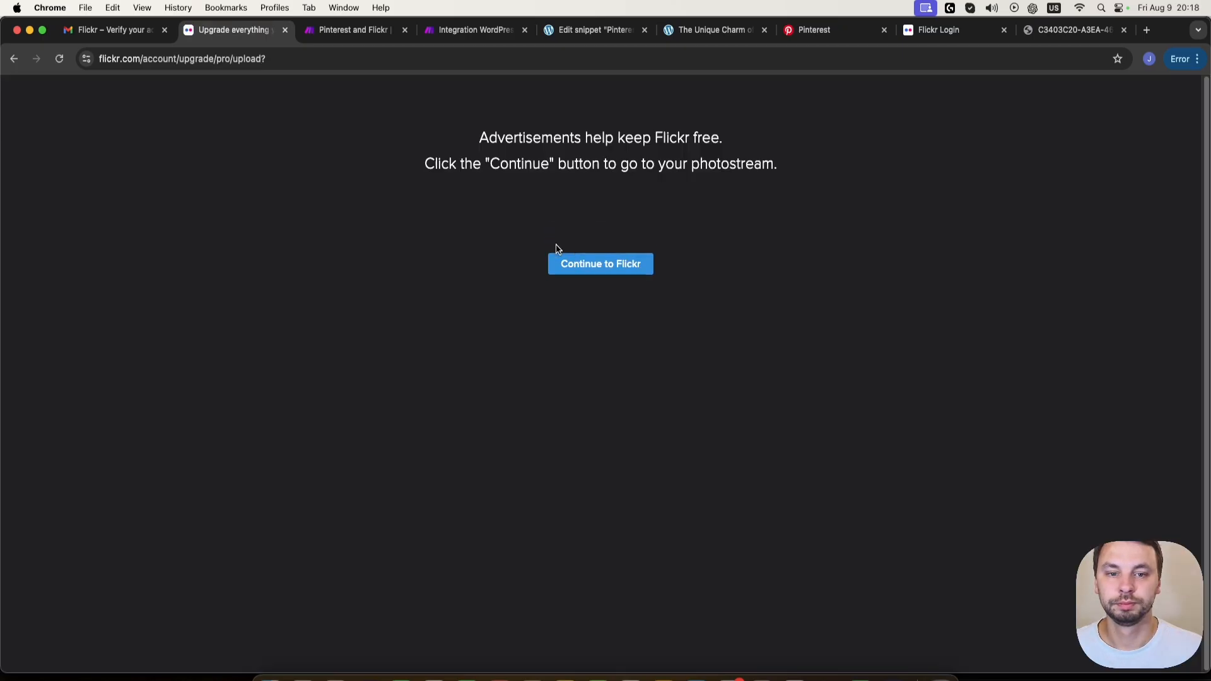
{"action": "left_click", "coordinate": [574, 319]}
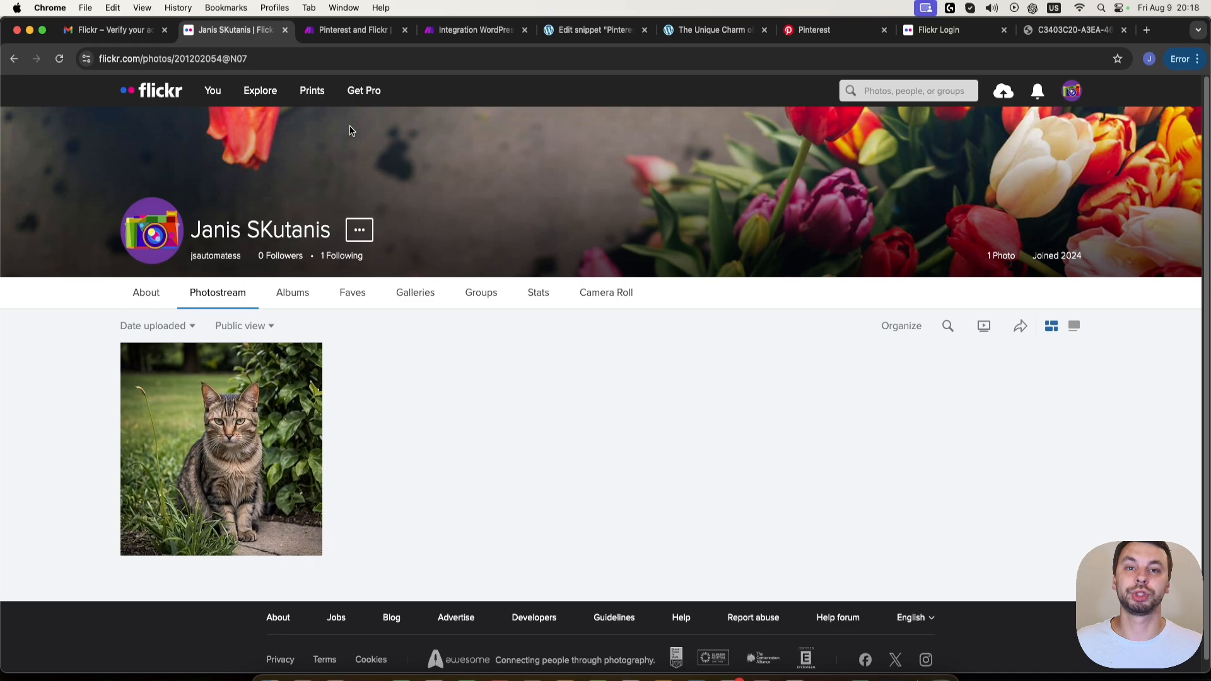
- In Make's Integration WordPress scenario, map the WordPress post Title to the Flickr photoset's Title
{"action": "left_click", "coordinate": [453, 30]}
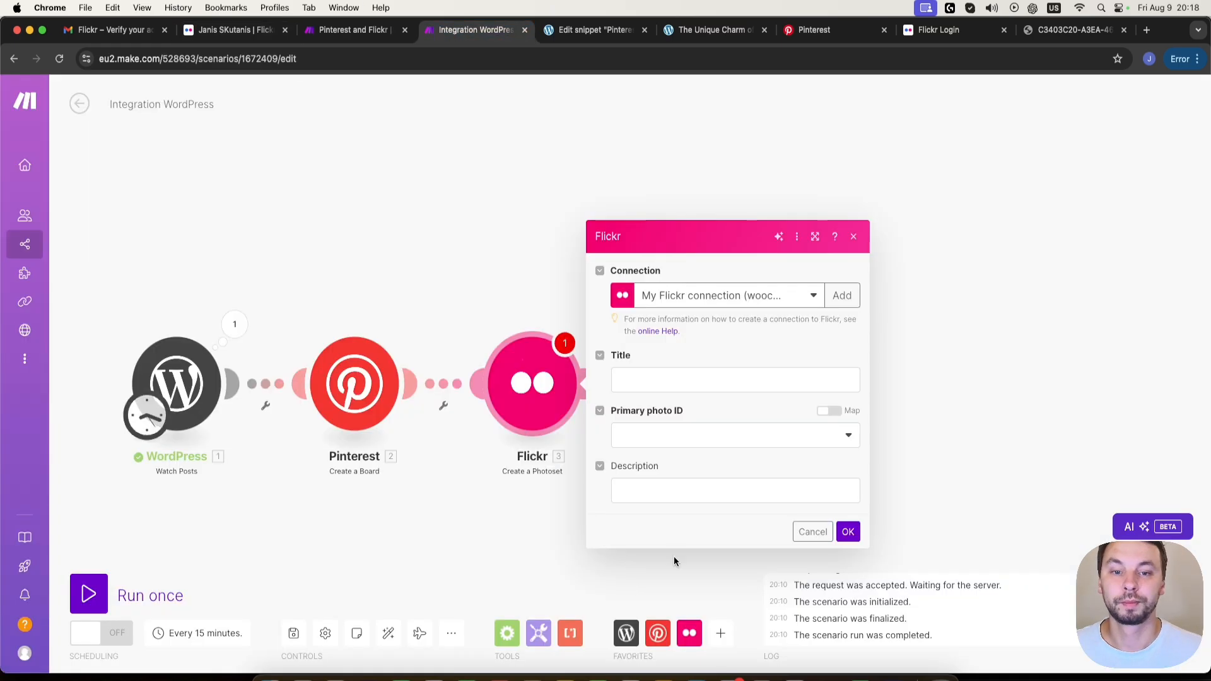
{"action": "left_click", "coordinate": [656, 382]}
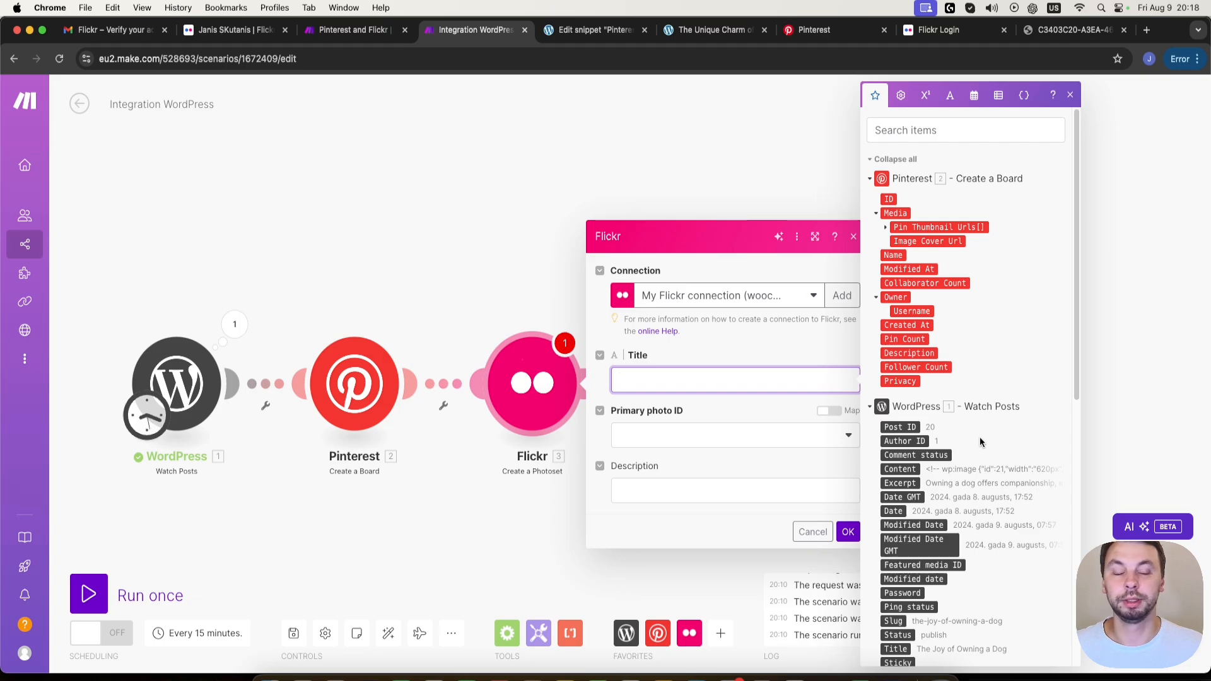
{"action": "left_click", "coordinate": [897, 649]}
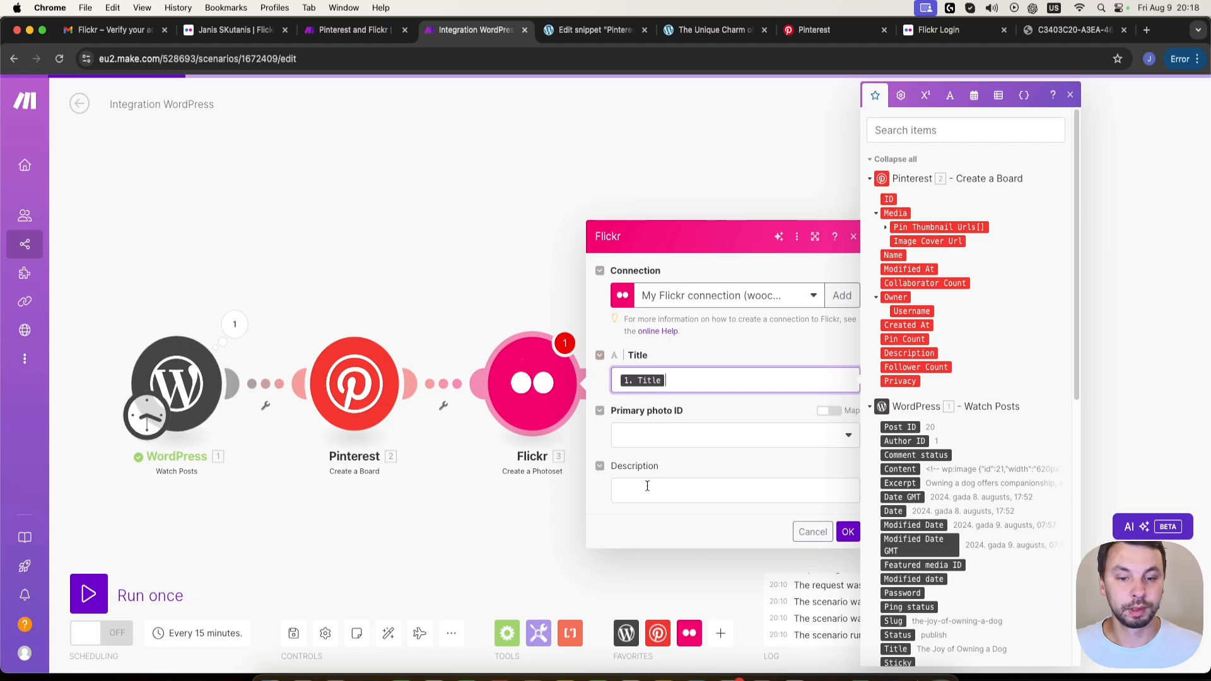
- Create a new connection named My Flickr connection for the Flickr photoset module
{"action": "left_click", "coordinate": [707, 434]}
{"action": "left_click", "coordinate": [707, 434]}
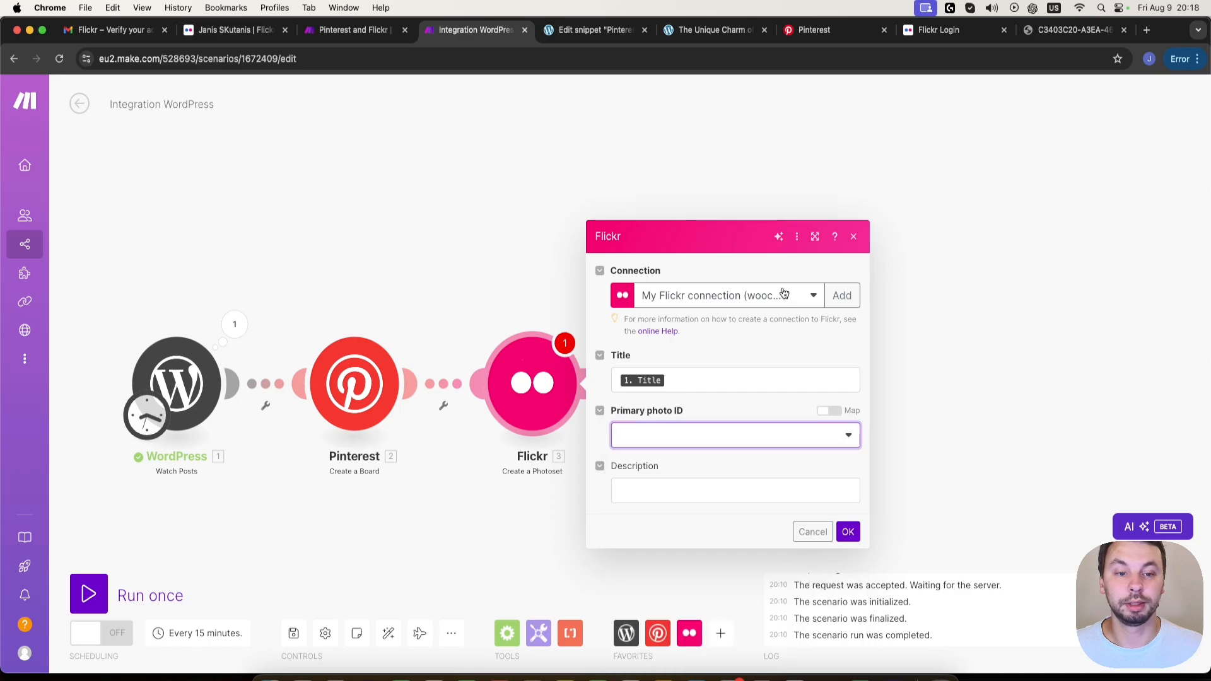
{"action": "left_click", "coordinate": [841, 296]}
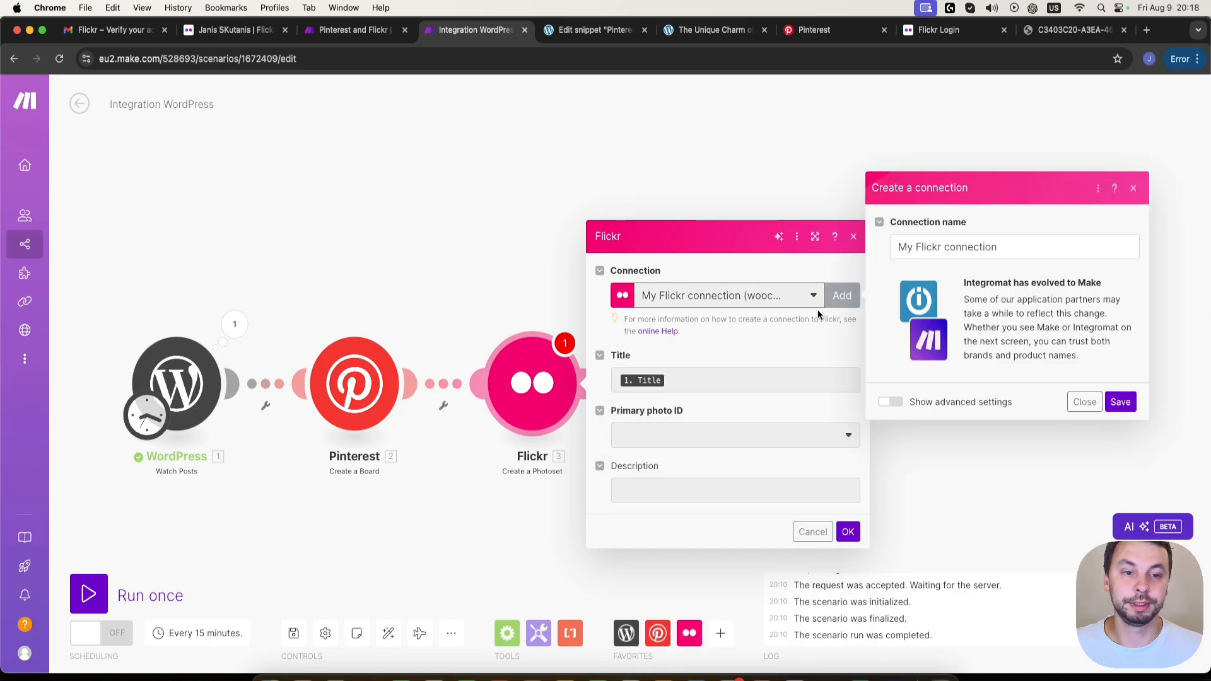
{"action": "left_click", "coordinate": [1116, 400]}
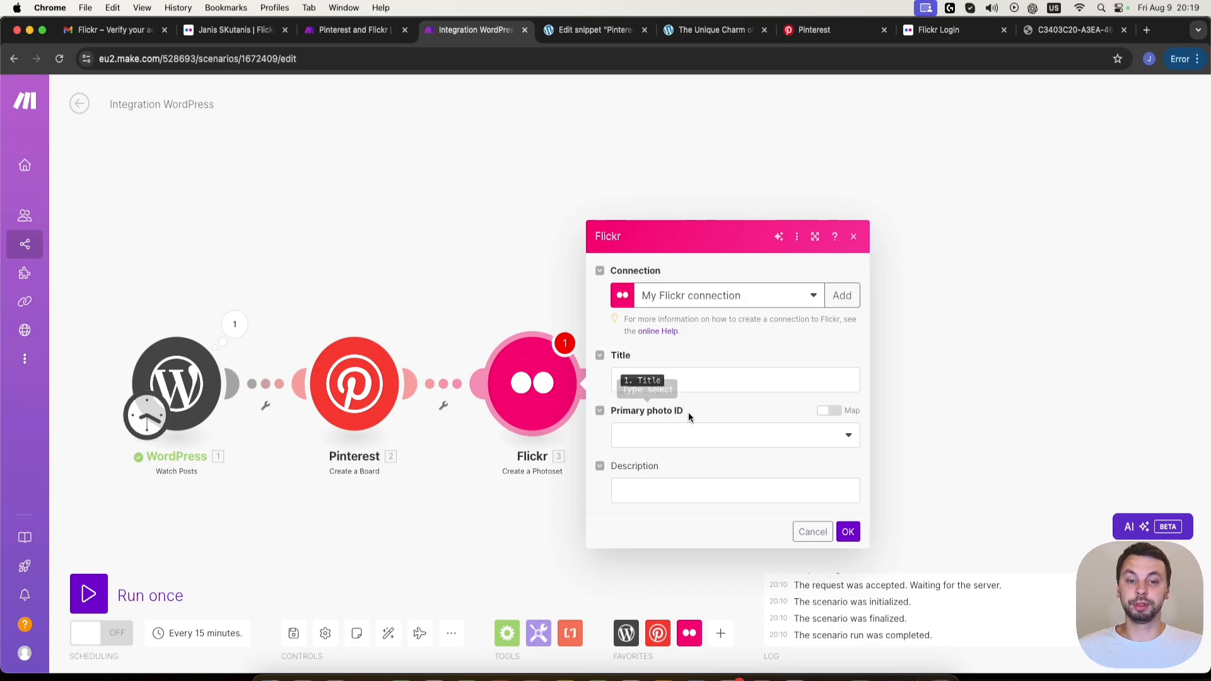
- Set the Flickr photoset's primary photo to Default_A_photo_of_a_cat_in_the_park_1 and save the module
{"action": "left_click", "coordinate": [695, 435]}
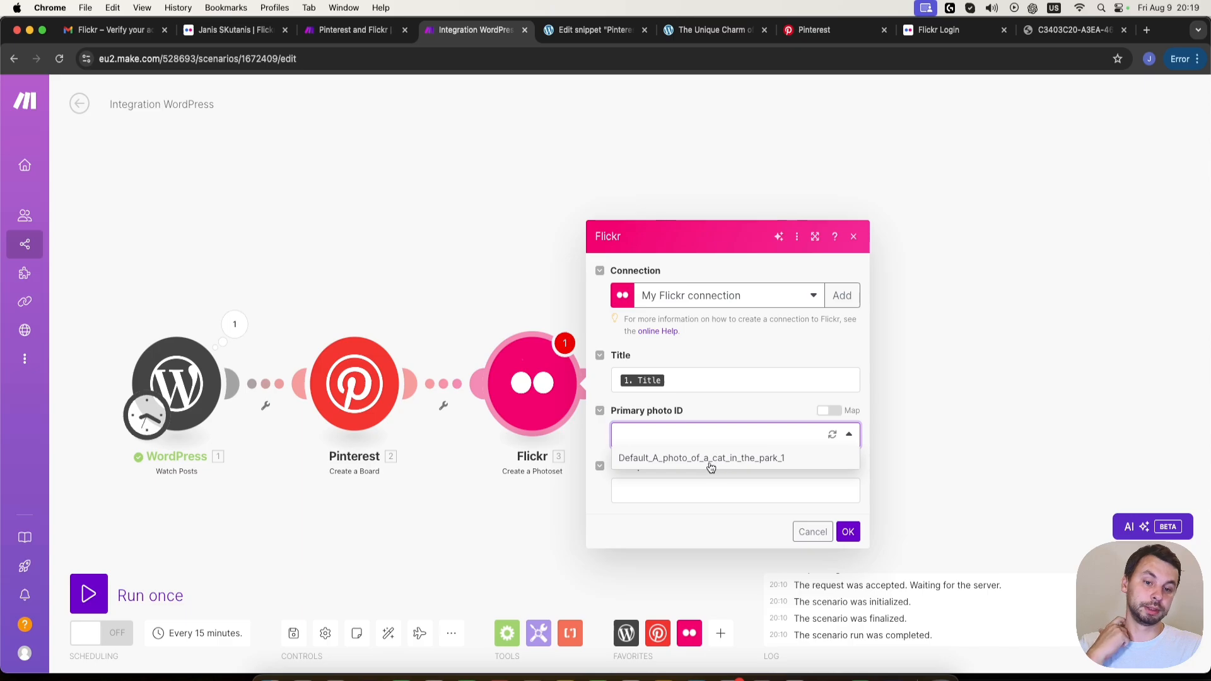
{"action": "left_click", "coordinate": [714, 461]}
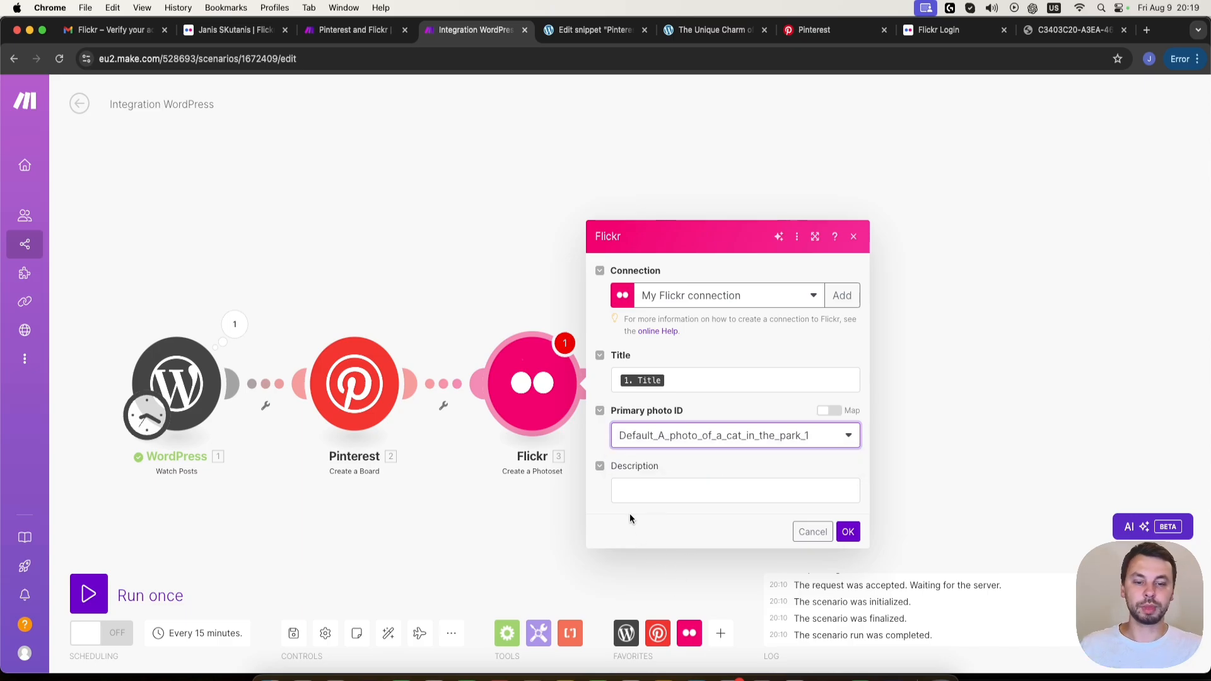
{"action": "left_click", "coordinate": [848, 532]}
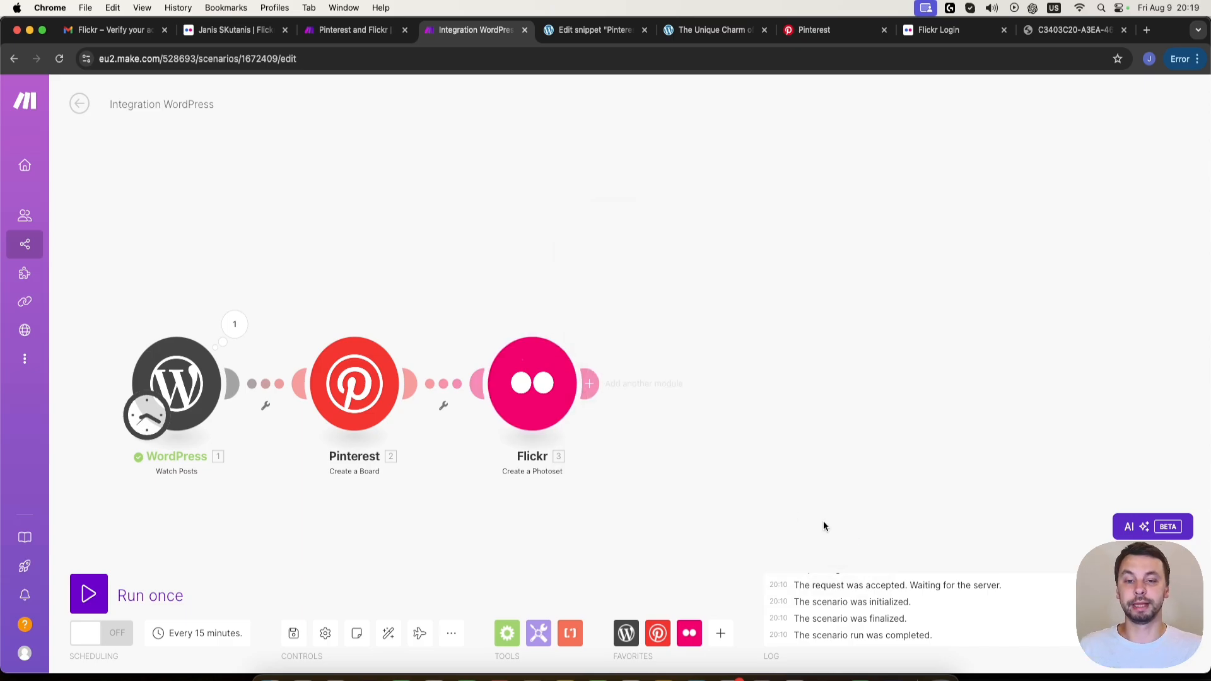
- Add a Text parser Get elements from HTML module and connect it after the Flickr module
{"action": "left_click_drag", "start_coordinate": [745, 455], "coordinate": [657, 489]}
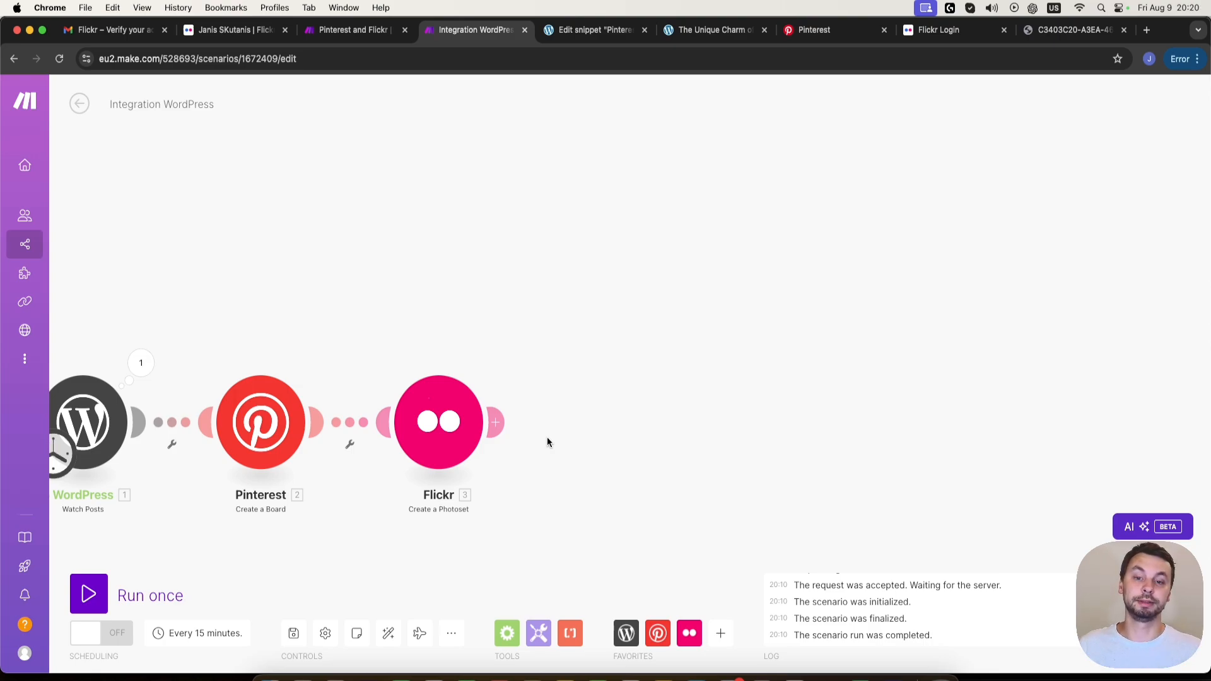
{"action": "left_click", "coordinate": [496, 422]}
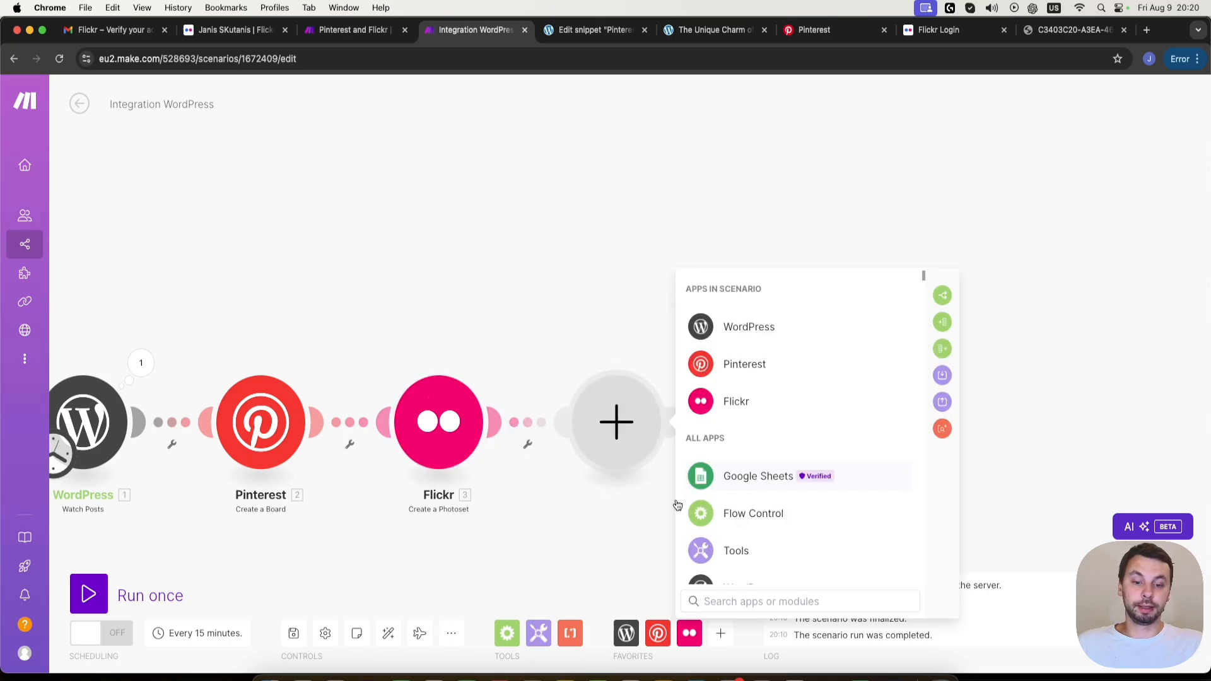
{"action": "left_click", "coordinate": [571, 635]}
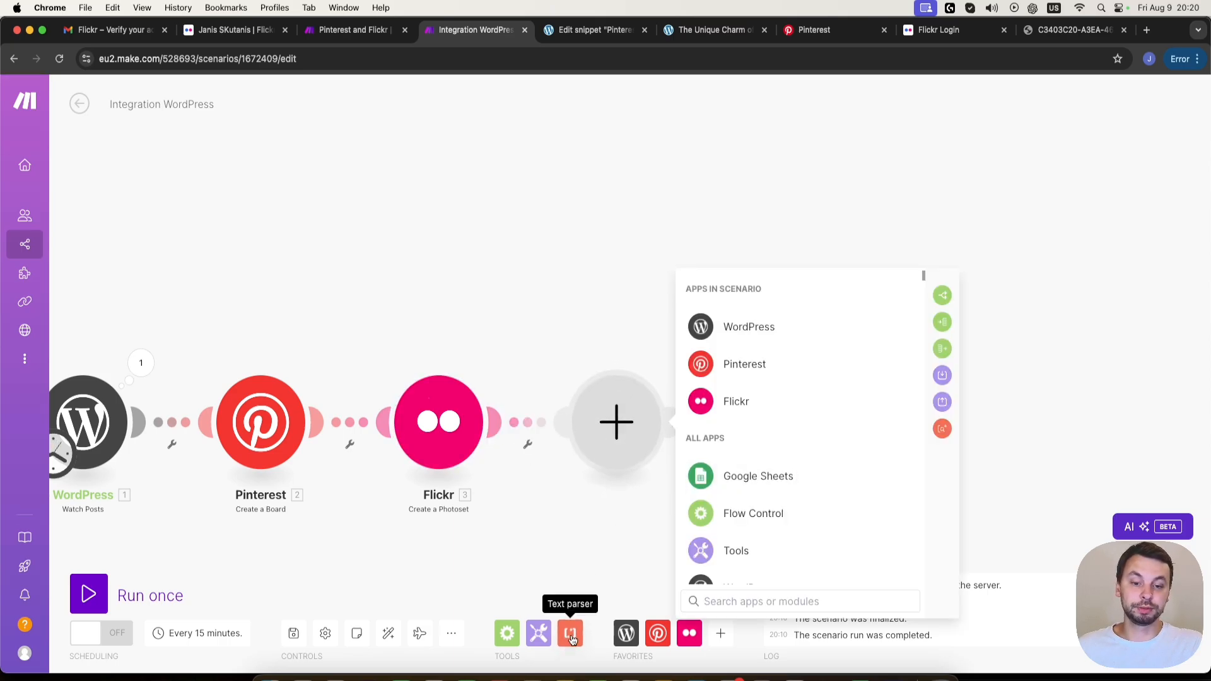
{"action": "scroll", "coordinate": [709, 512], "scroll_direction": "down", "scroll_amount": 1}
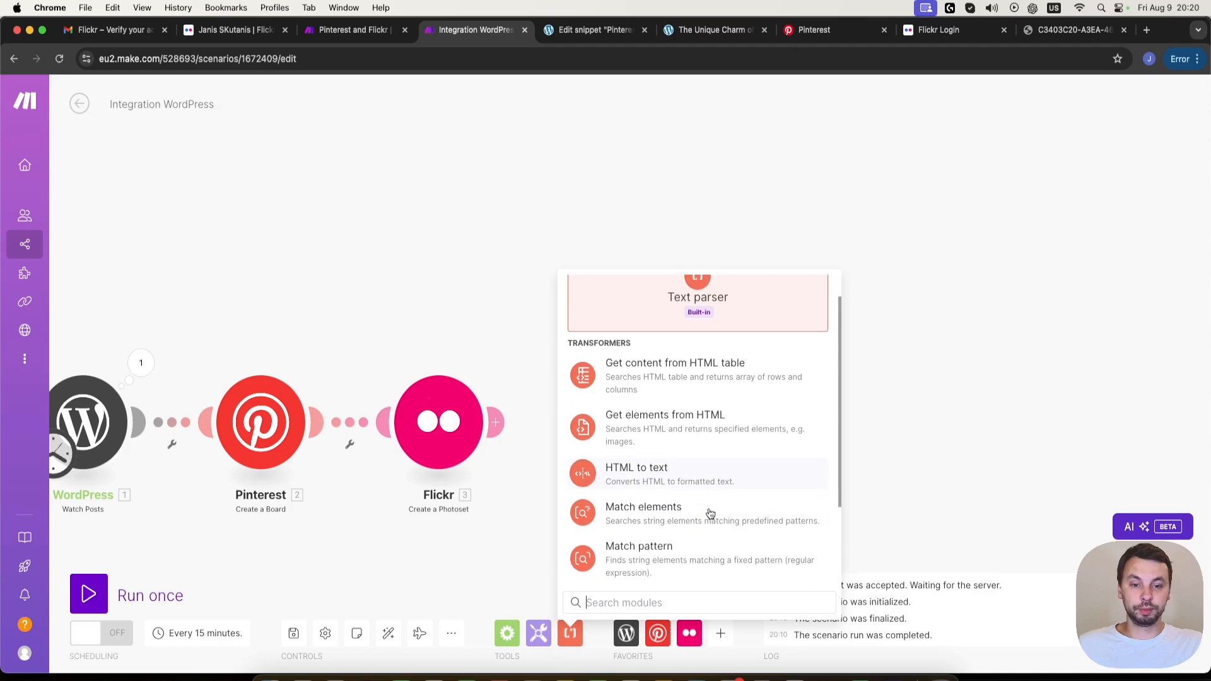
{"action": "left_click", "coordinate": [708, 429]}
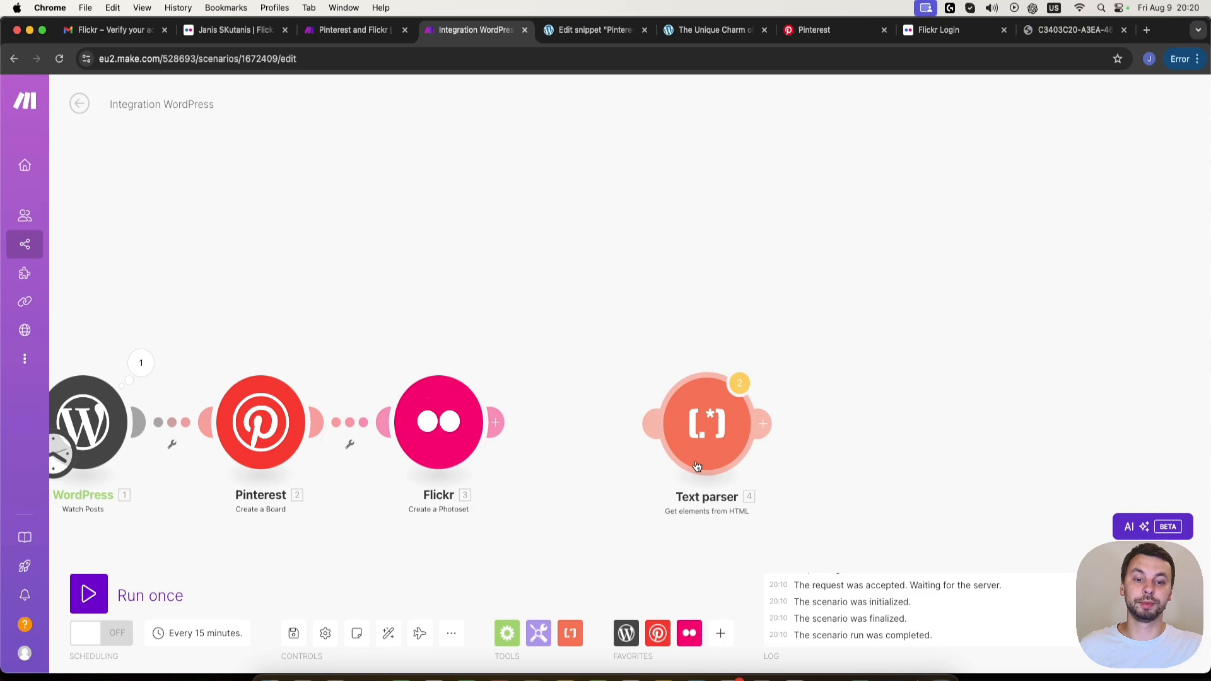
{"action": "left_click_drag", "start_coordinate": [643, 421], "coordinate": [482, 431]}
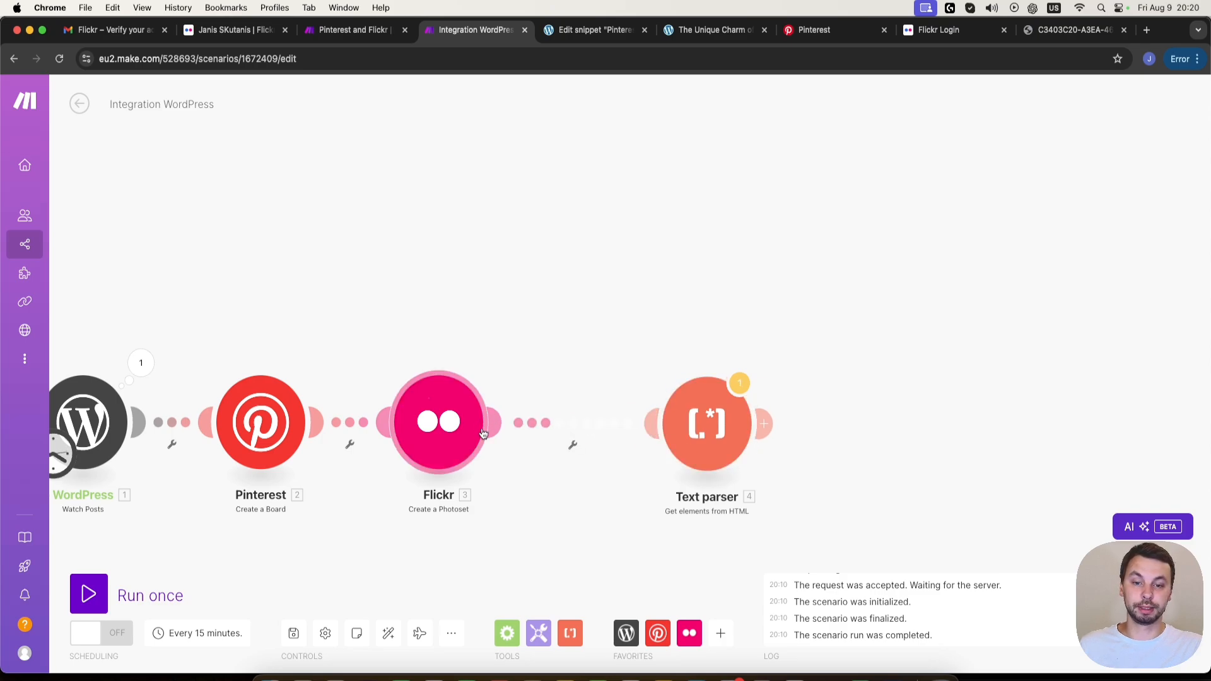
- Configure the Text parser with element type Image (img) and the WordPress post Content as its HTML
{"action": "left_click", "coordinate": [733, 444]}
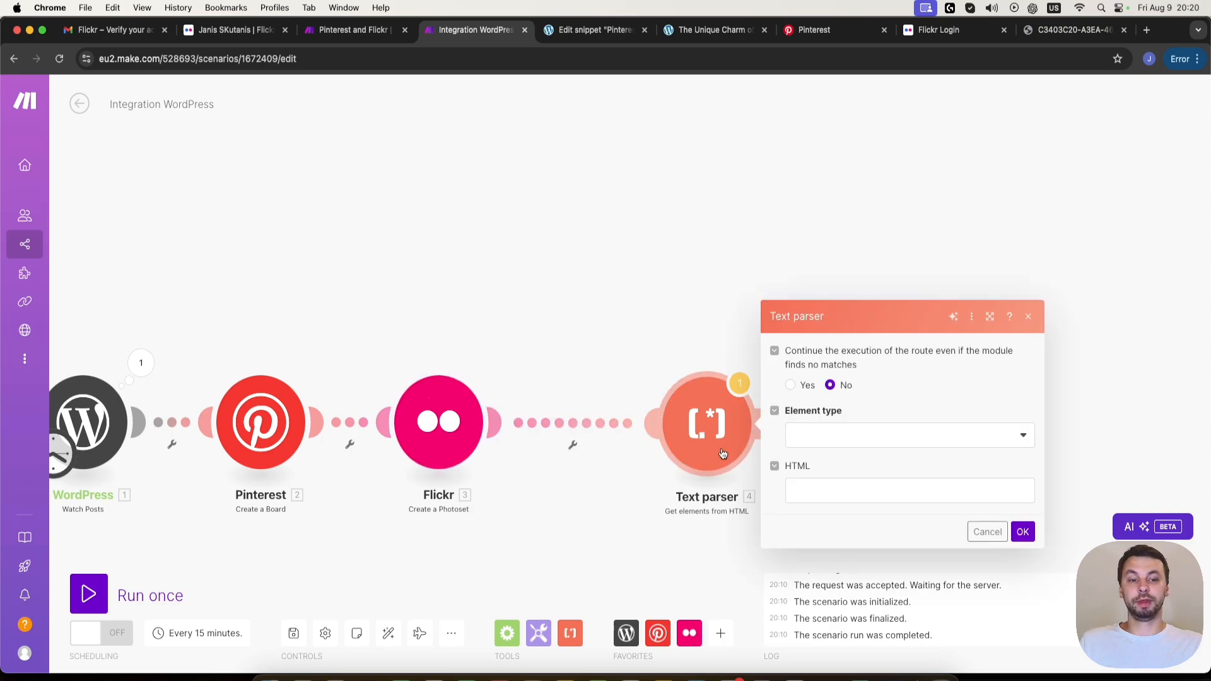
{"action": "left_click", "coordinate": [836, 441]}
{"action": "left_click", "coordinate": [839, 459]}
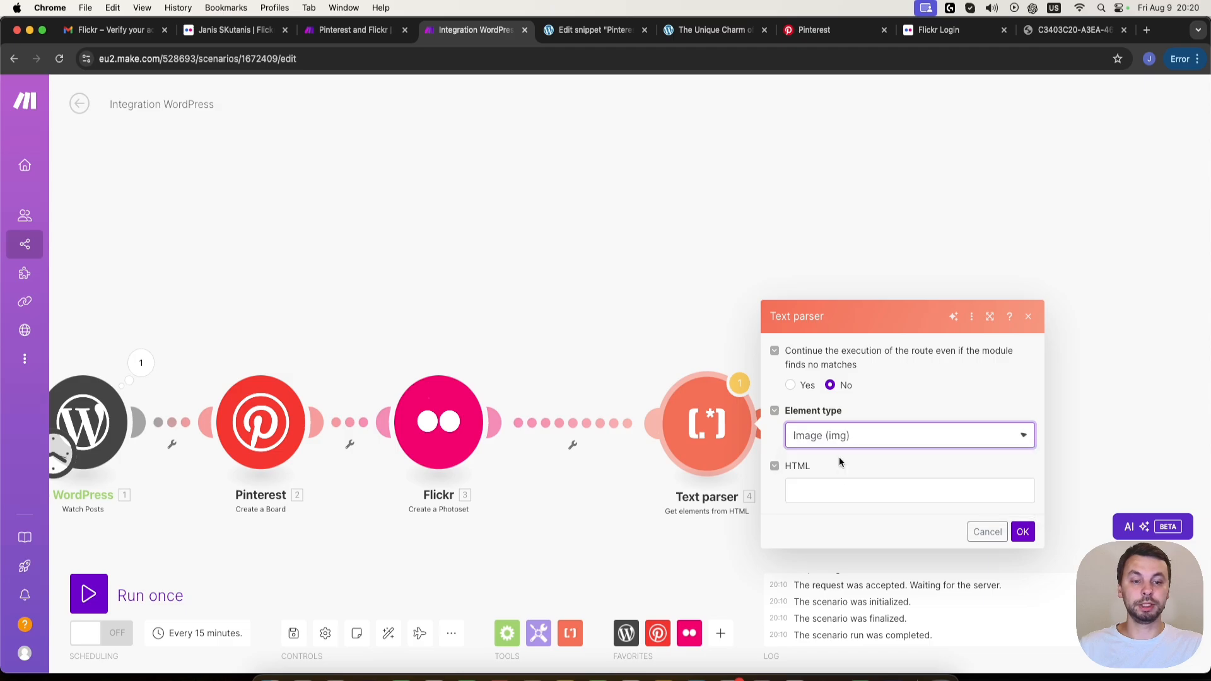
{"action": "left_click", "coordinate": [845, 486]}
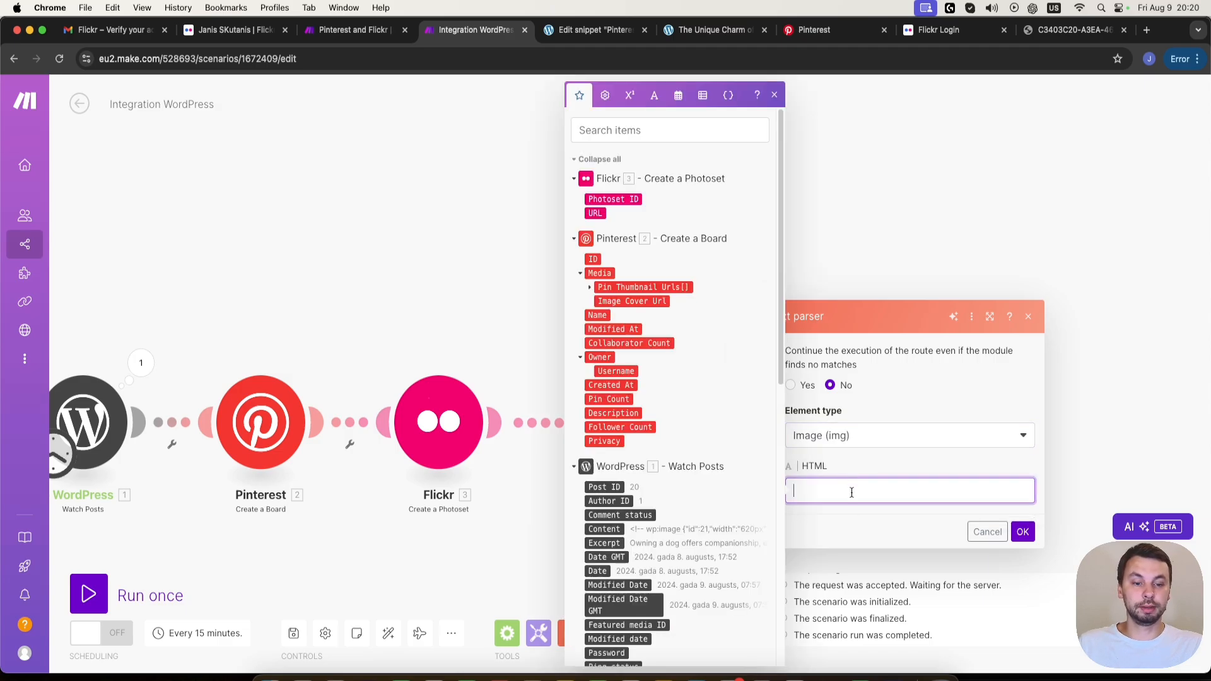
{"action": "scroll", "coordinate": [699, 430], "scroll_direction": "down", "scroll_amount": 1}
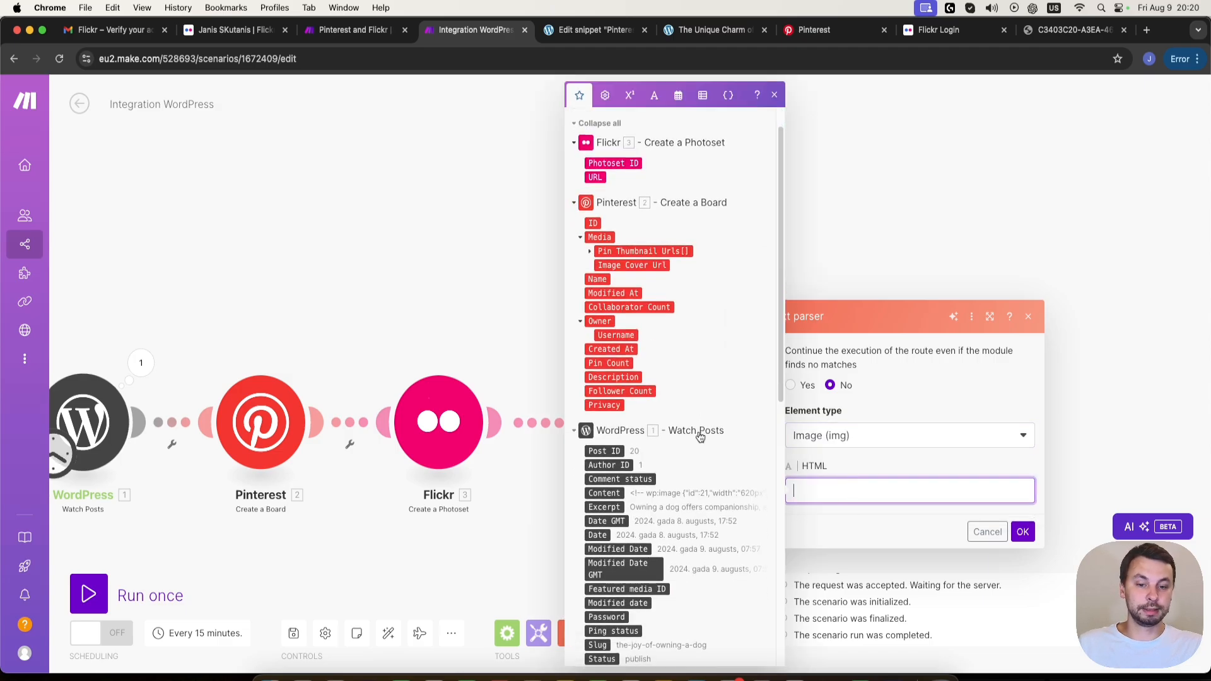
{"action": "left_click", "coordinate": [600, 494]}
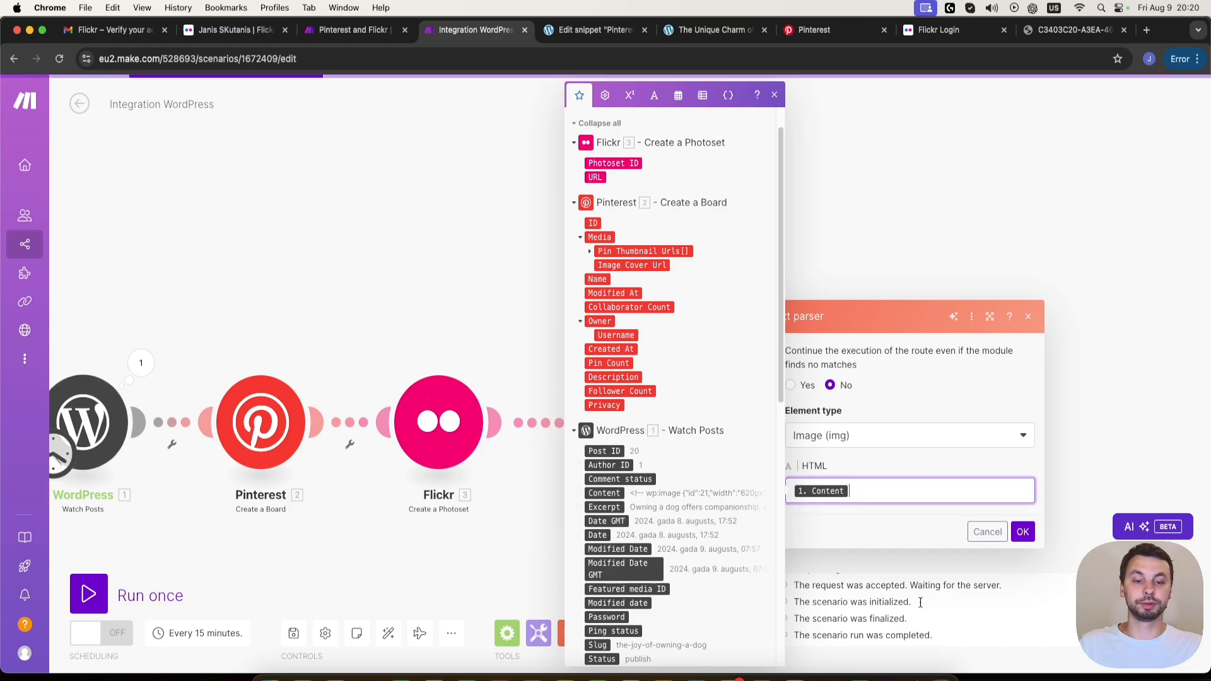
{"action": "left_click", "coordinate": [1022, 532]}
- Move the Text parser closer to Flickr and add a Flow Control Iterator after it
{"action": "left_click_drag", "start_coordinate": [869, 360], "coordinate": [649, 380]}
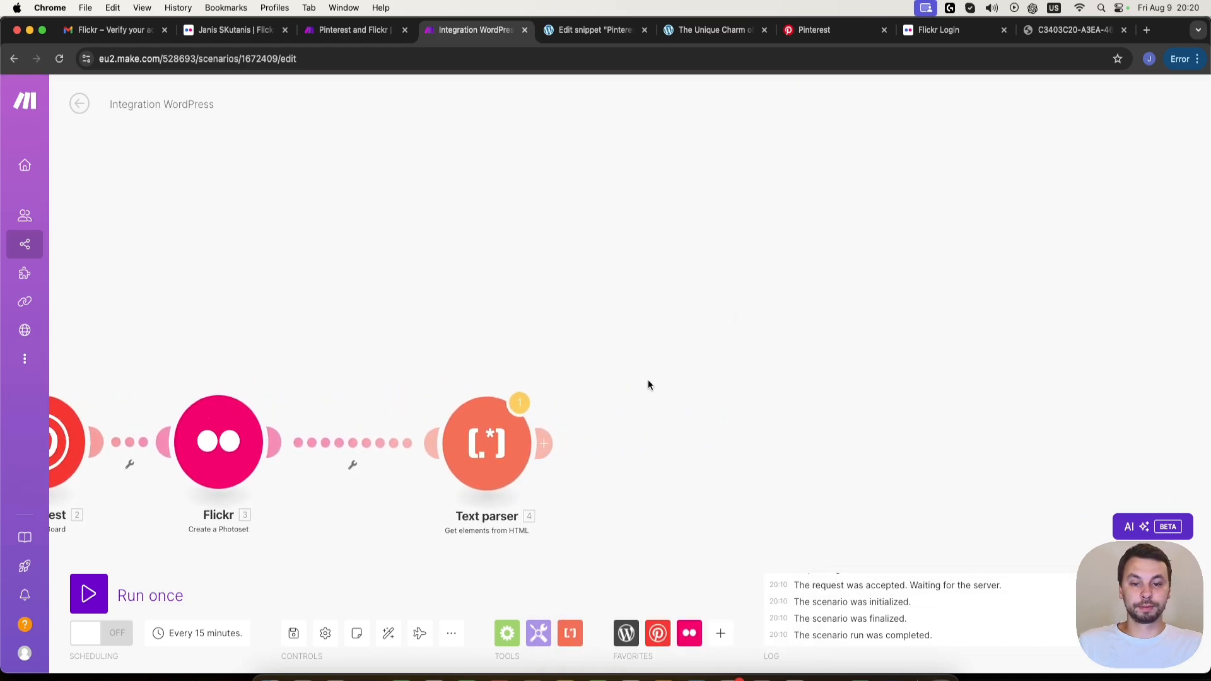
{"action": "left_click_drag", "start_coordinate": [444, 460], "coordinate": [358, 461]}
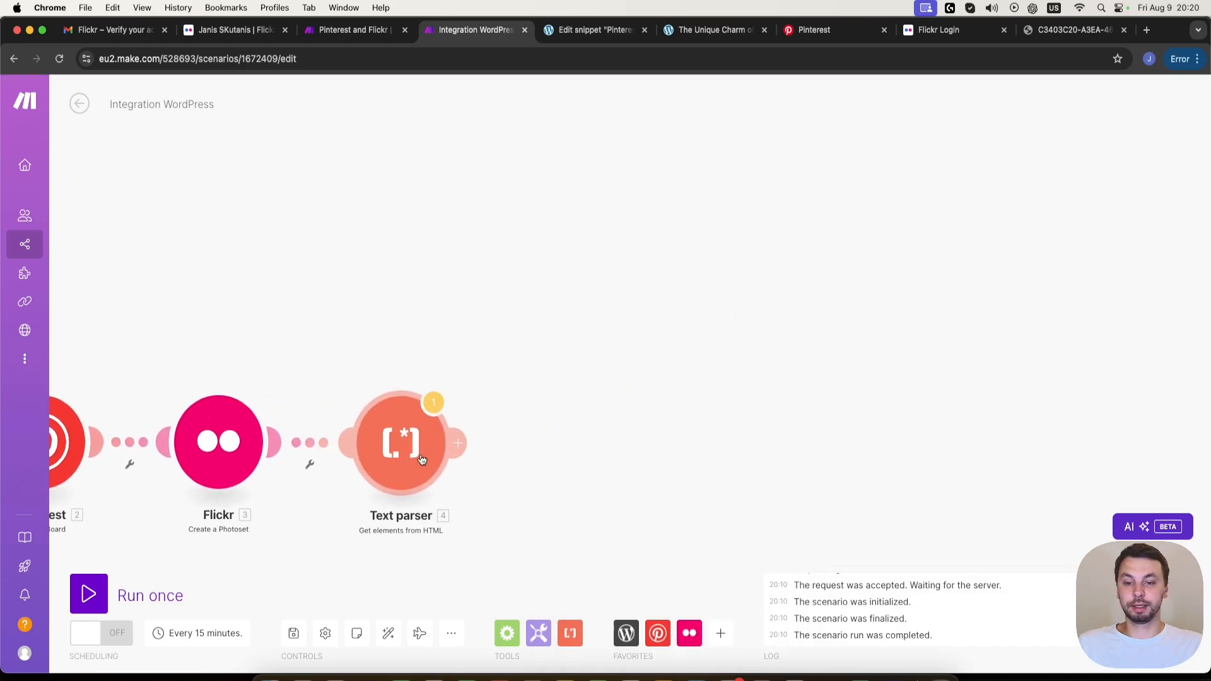
{"action": "left_click", "coordinate": [464, 444]}
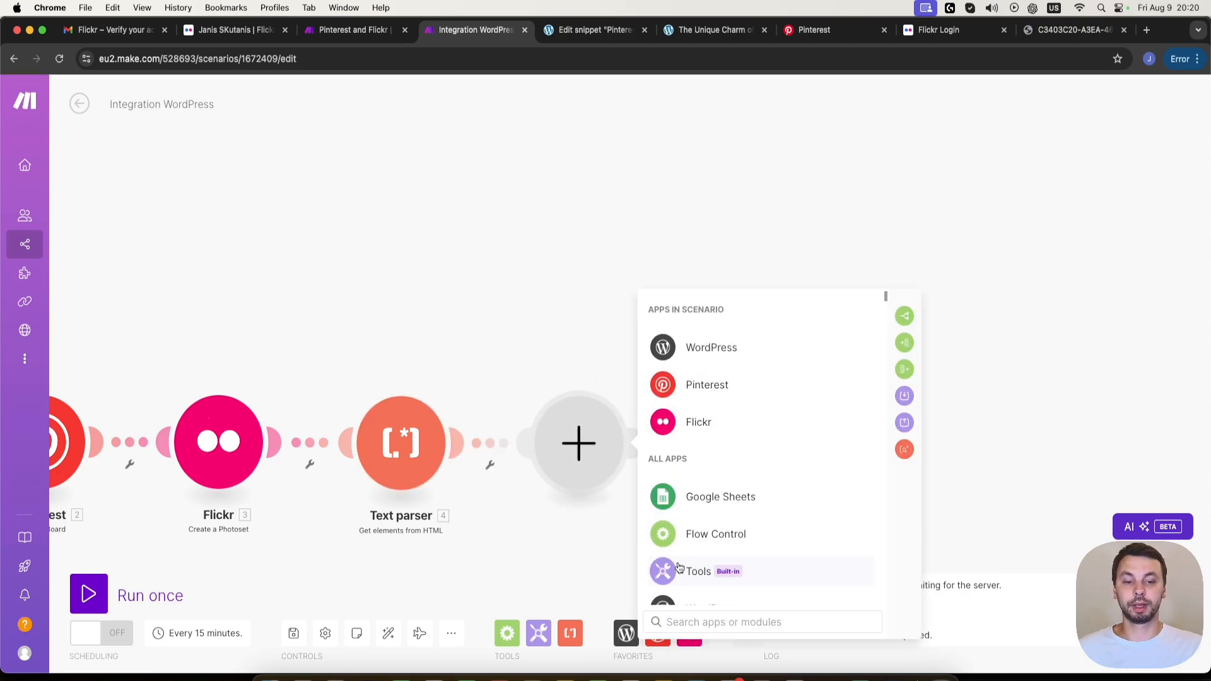
{"action": "left_click", "coordinate": [705, 534]}
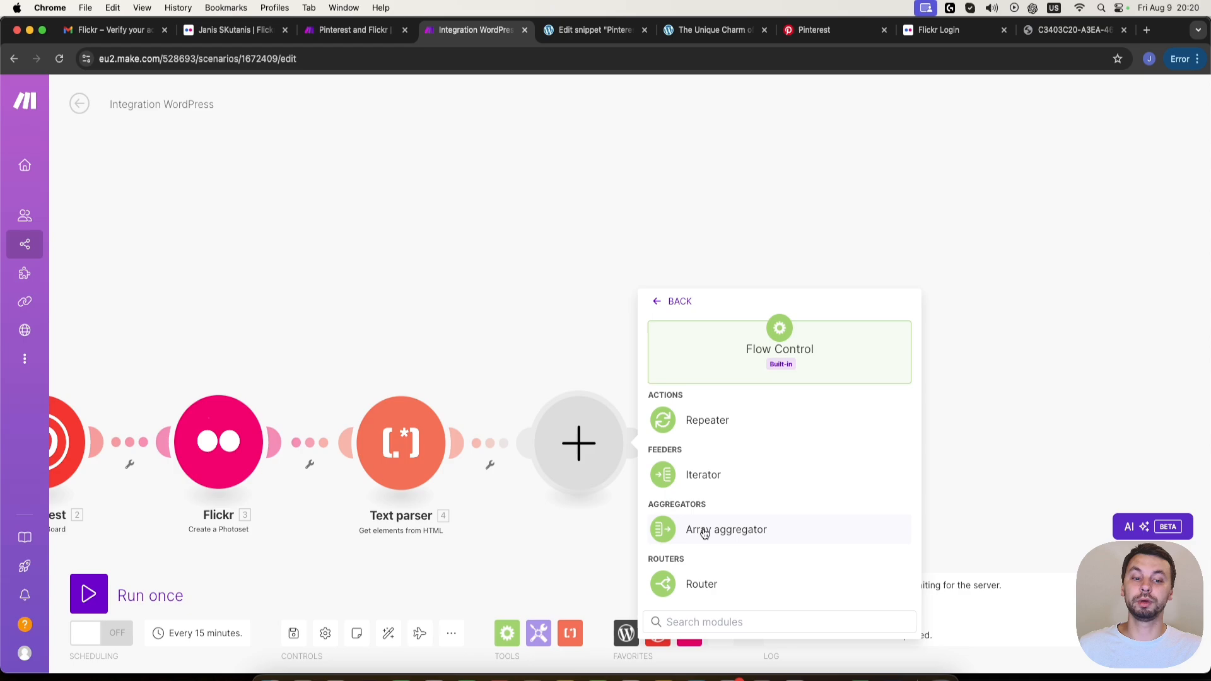
{"action": "left_click", "coordinate": [730, 481]}
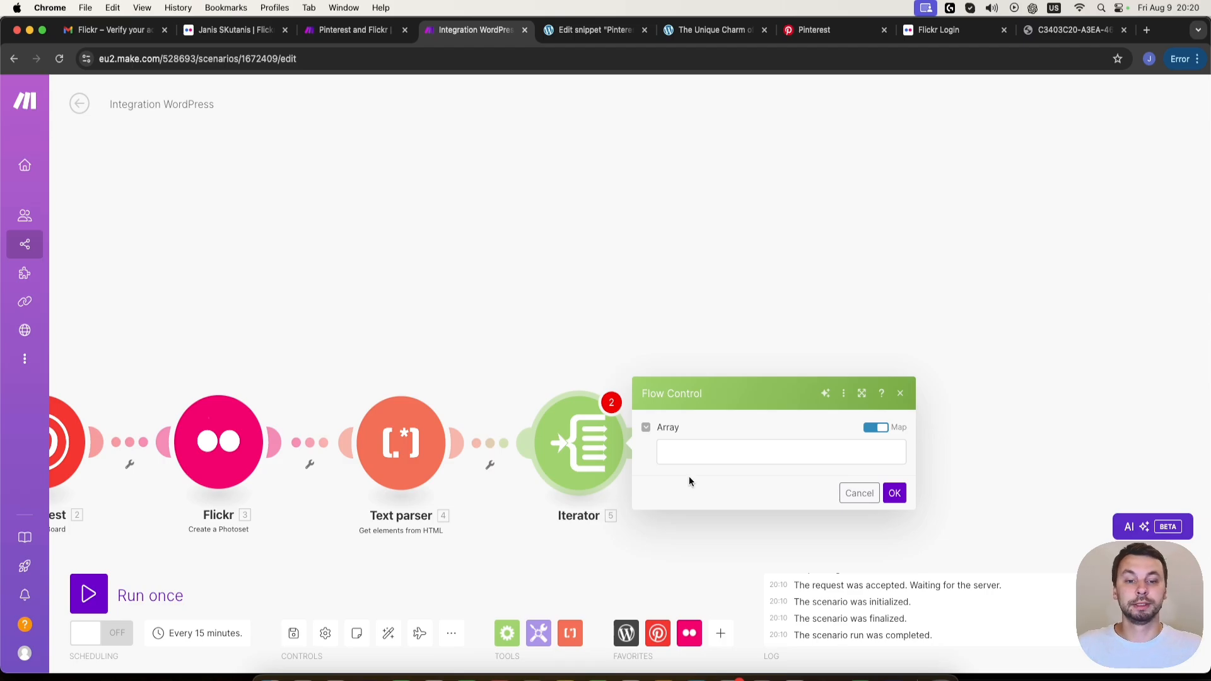
- Map the Text parser's Attributes to the Iterator's Array and save the module
{"action": "left_click", "coordinate": [700, 455]}
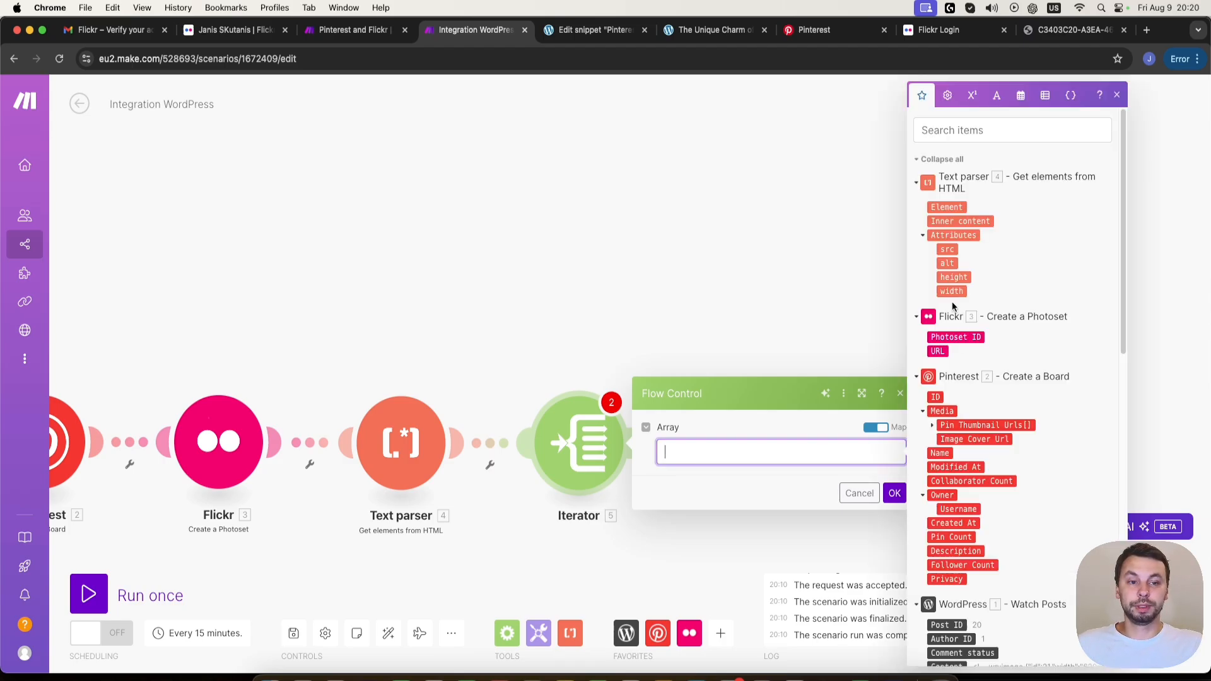
{"action": "left_click", "coordinate": [973, 235]}
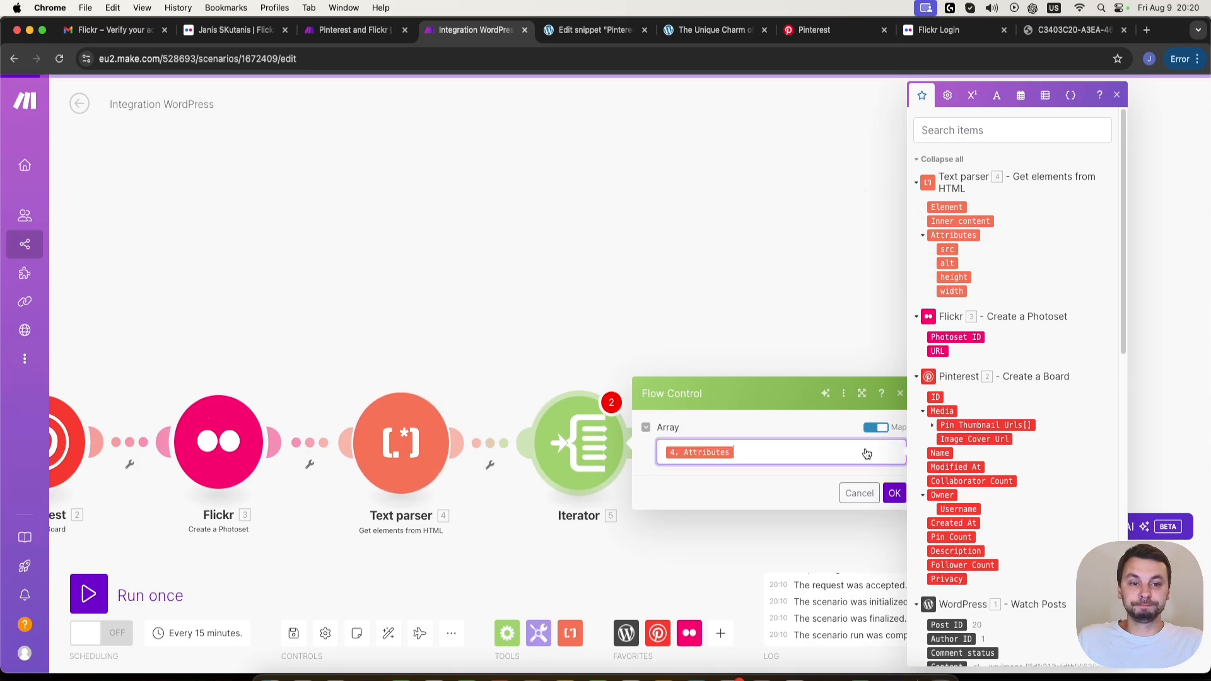
{"action": "left_click", "coordinate": [891, 501]}
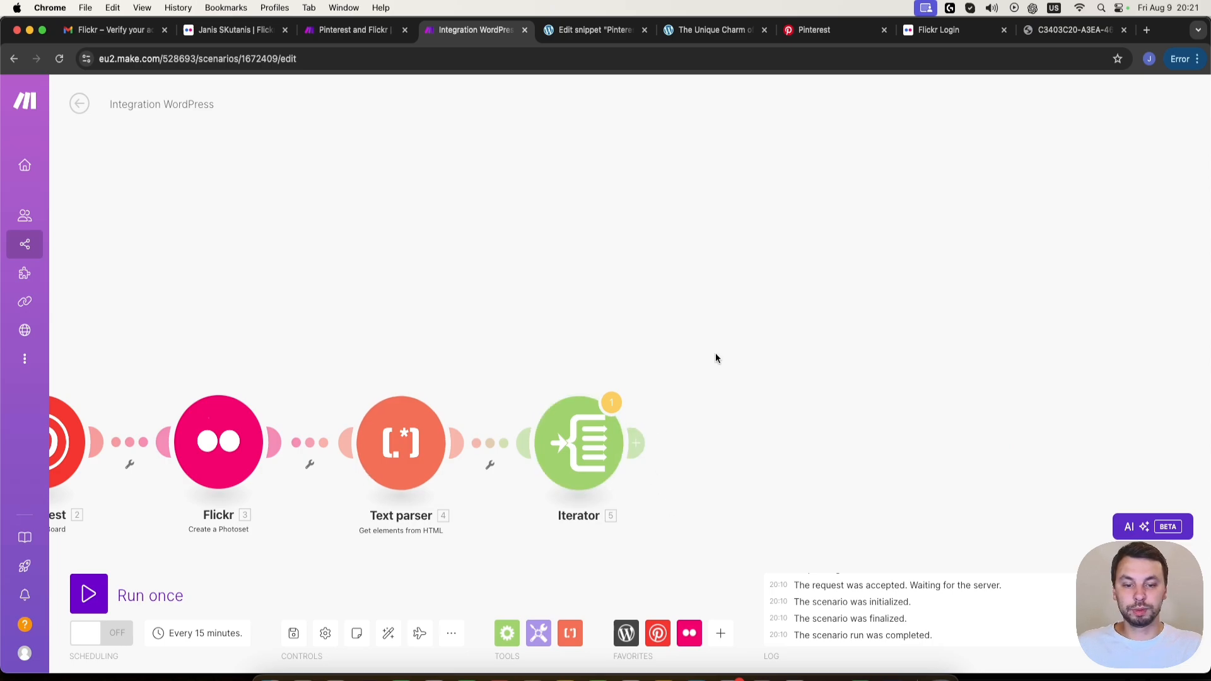
- Add a Flow Control Router after the Iterator and split it into two routes, placing the first route's empty module higher
{"action": "left_click_drag", "start_coordinate": [716, 353], "coordinate": [599, 373]}
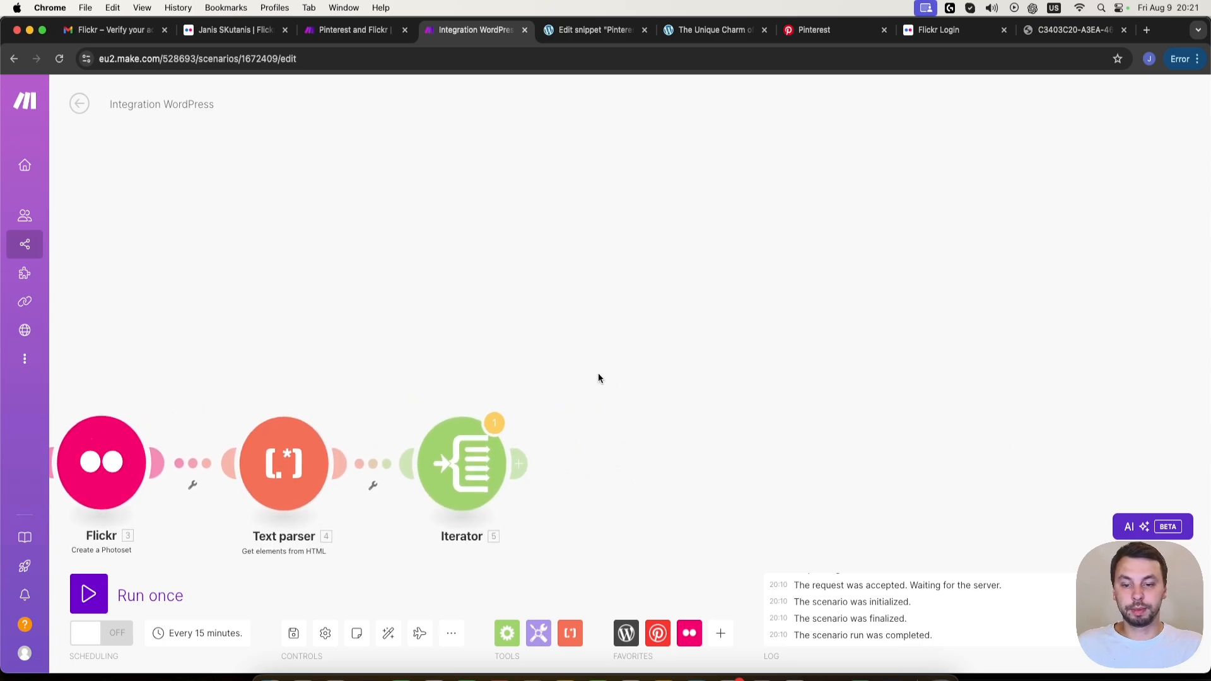
{"action": "left_click", "coordinate": [519, 465]}
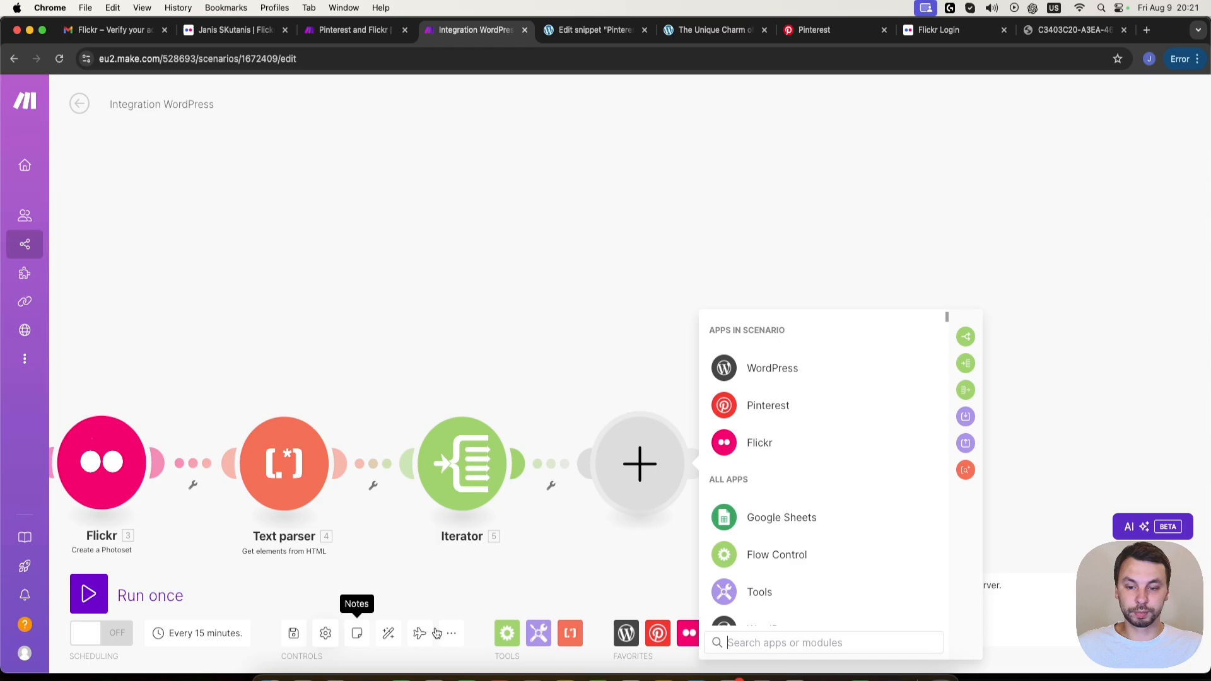
{"action": "left_click", "coordinate": [504, 638]}
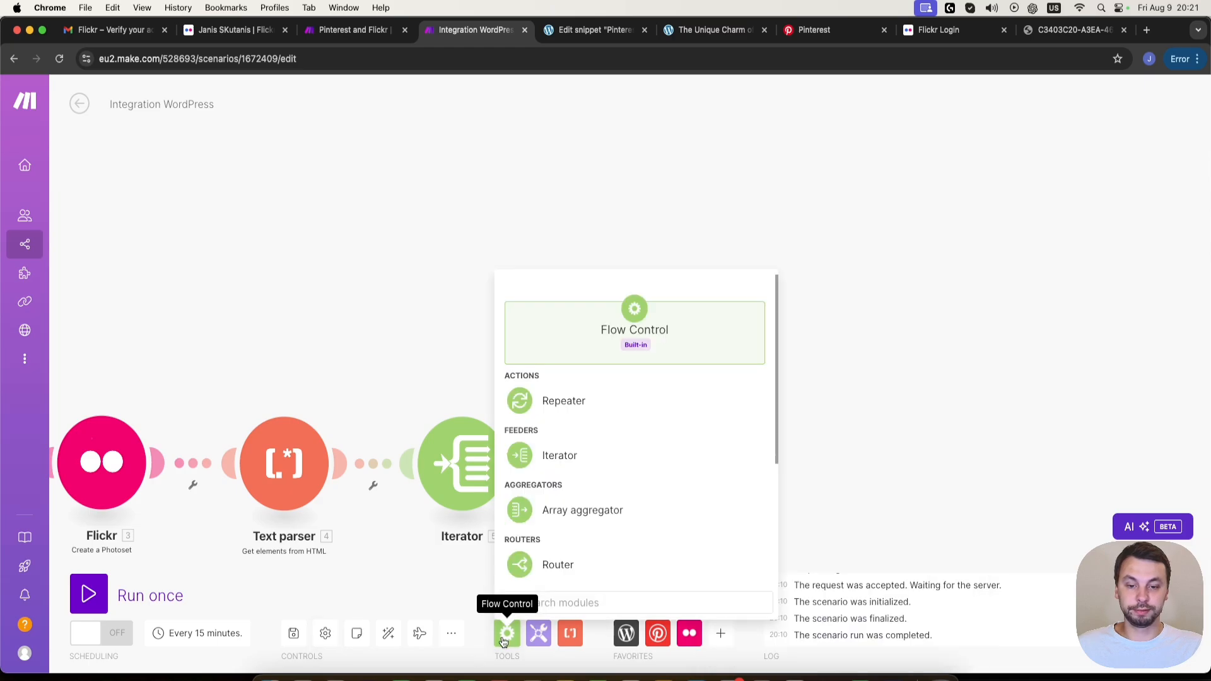
{"action": "left_click", "coordinate": [595, 570]}
{"action": "left_click_drag", "start_coordinate": [584, 580], "coordinate": [615, 454]}
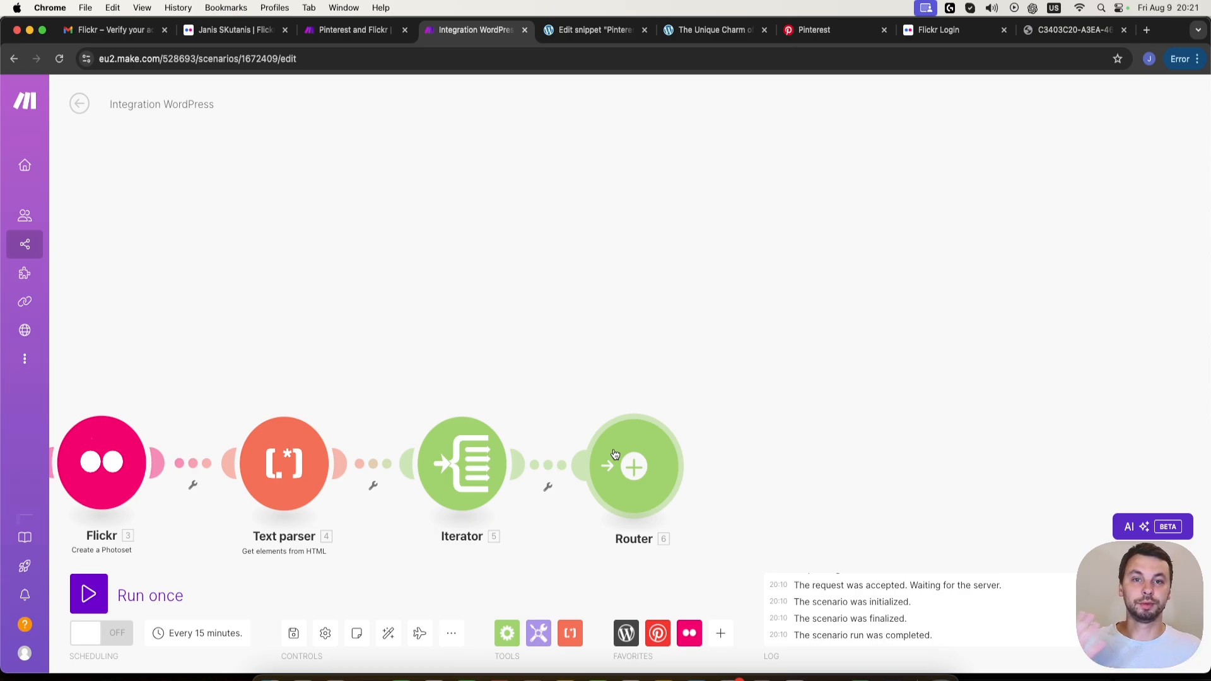
{"action": "left_click", "coordinate": [638, 467]}
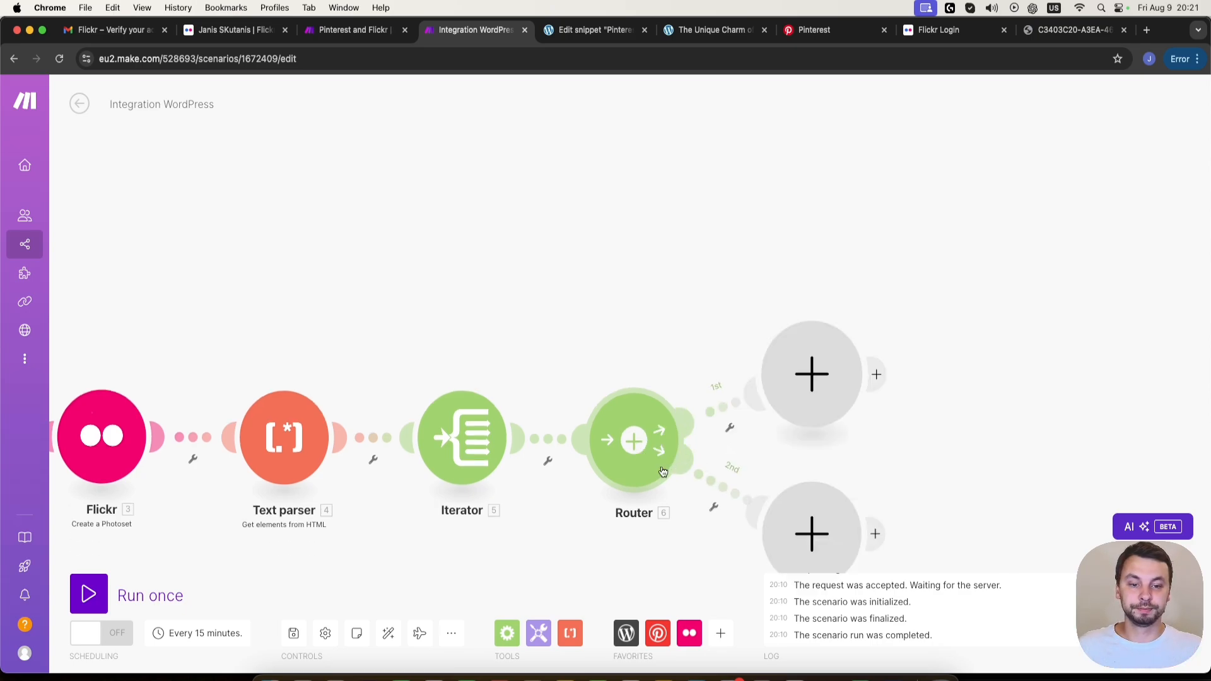
{"action": "left_click_drag", "start_coordinate": [805, 307], "coordinate": [756, 256]}
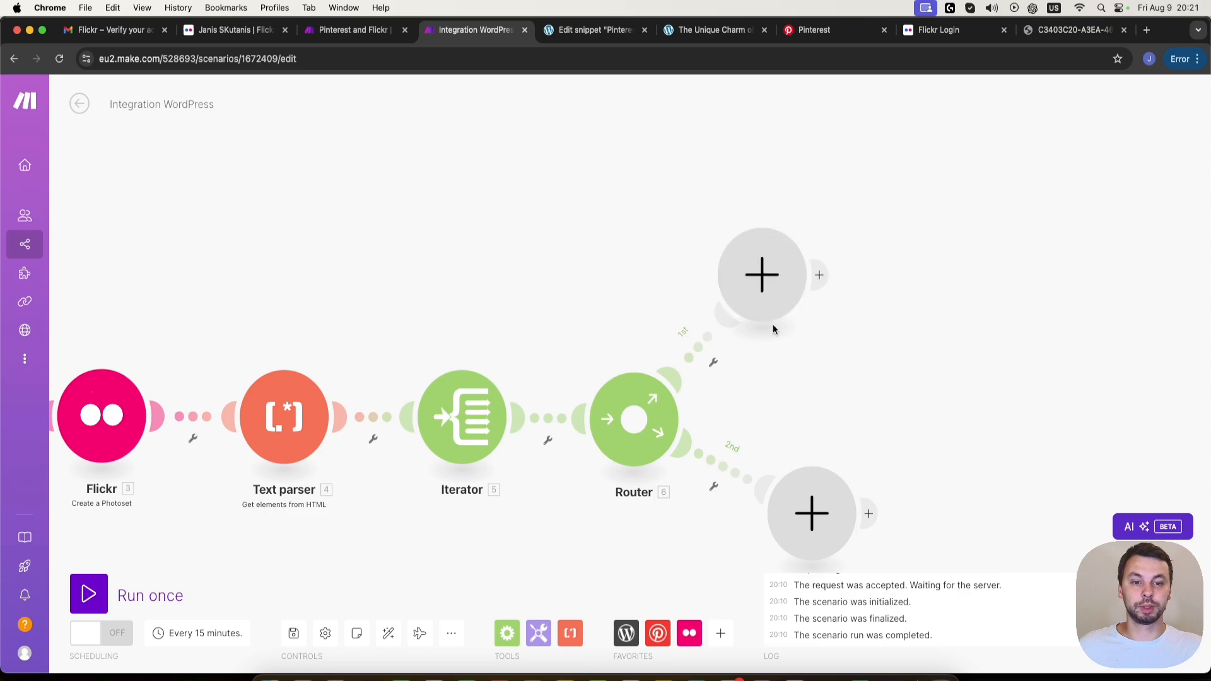
- Add an OpenAI Create a Completion module to the router's first route, using the model gpt-4o-mini-2024-07-18 (system)
{"action": "left_click_drag", "start_coordinate": [744, 422], "coordinate": [618, 482]}
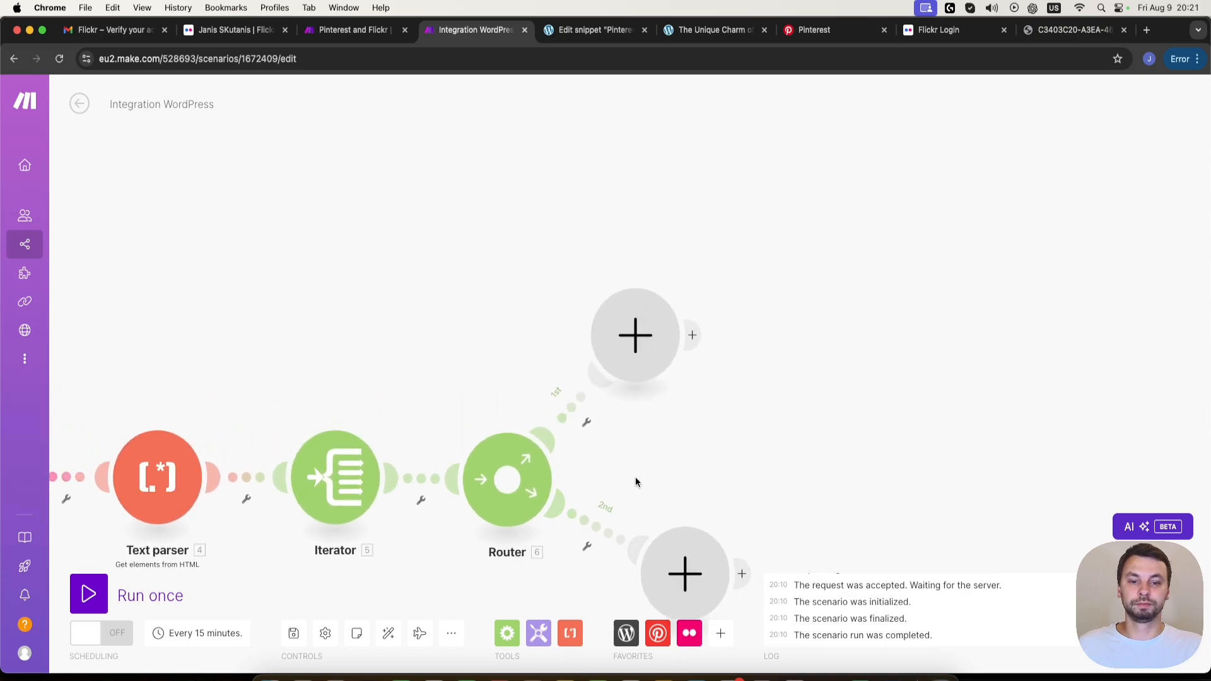
{"action": "left_click", "coordinate": [641, 340]}
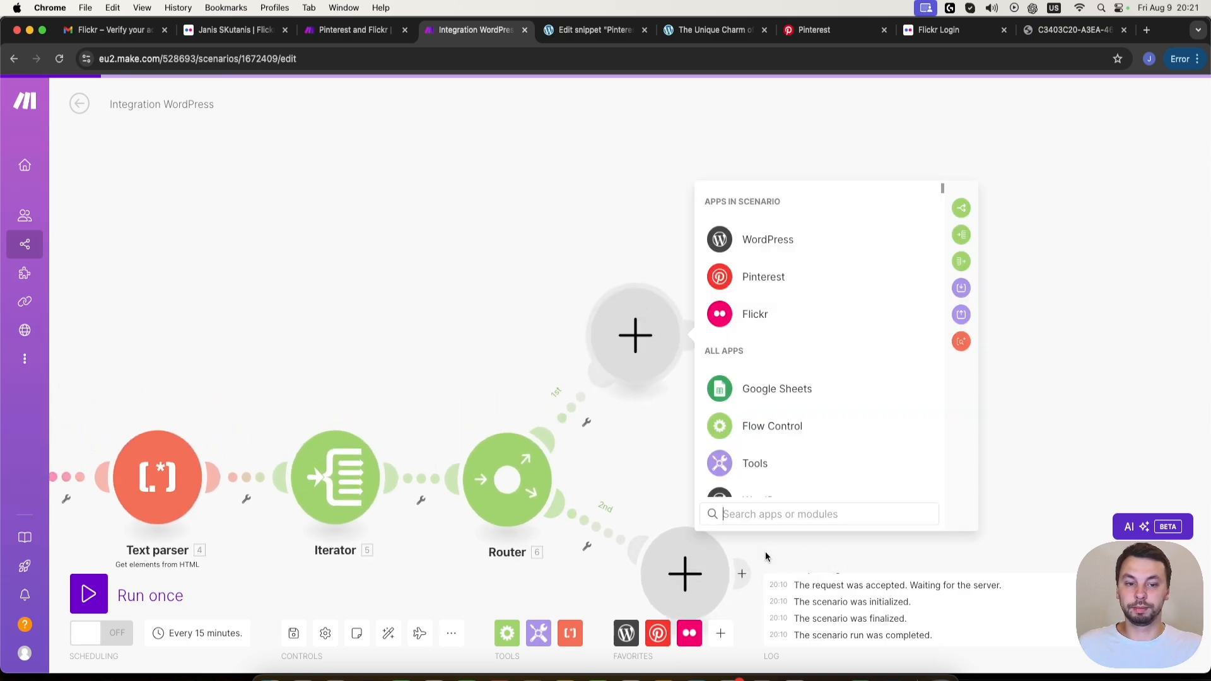
{"action": "scroll", "coordinate": [814, 343], "scroll_direction": "down", "scroll_amount": 3}
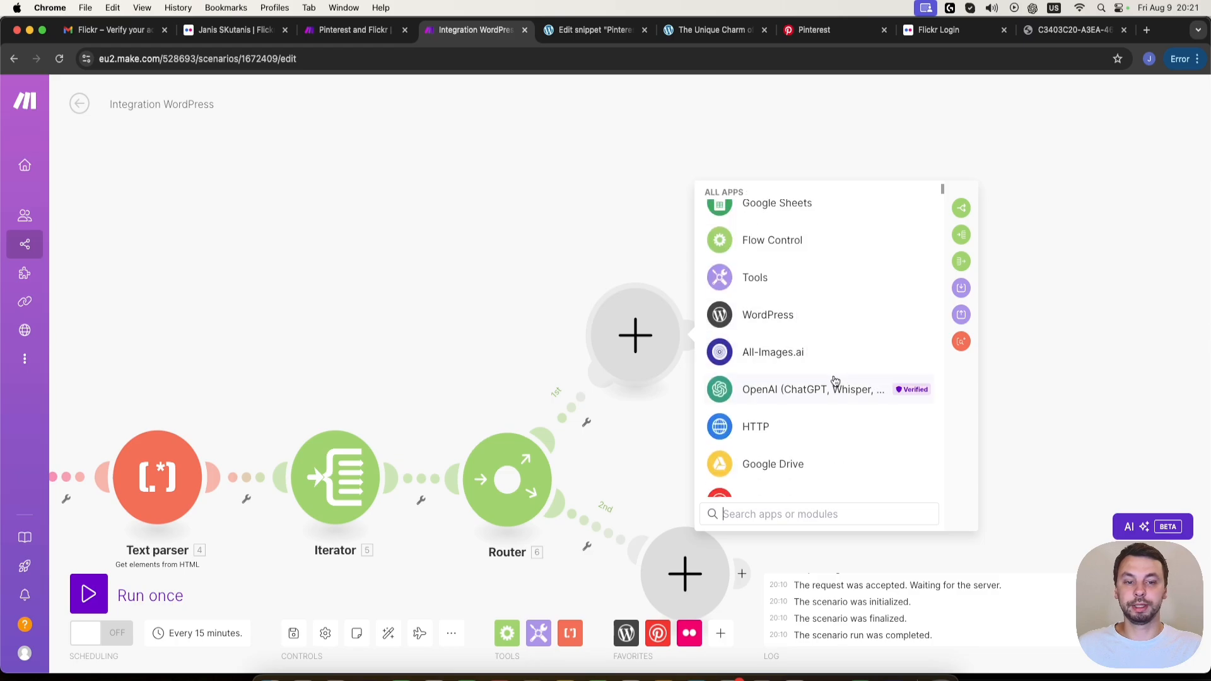
{"action": "left_click", "coordinate": [764, 392]}
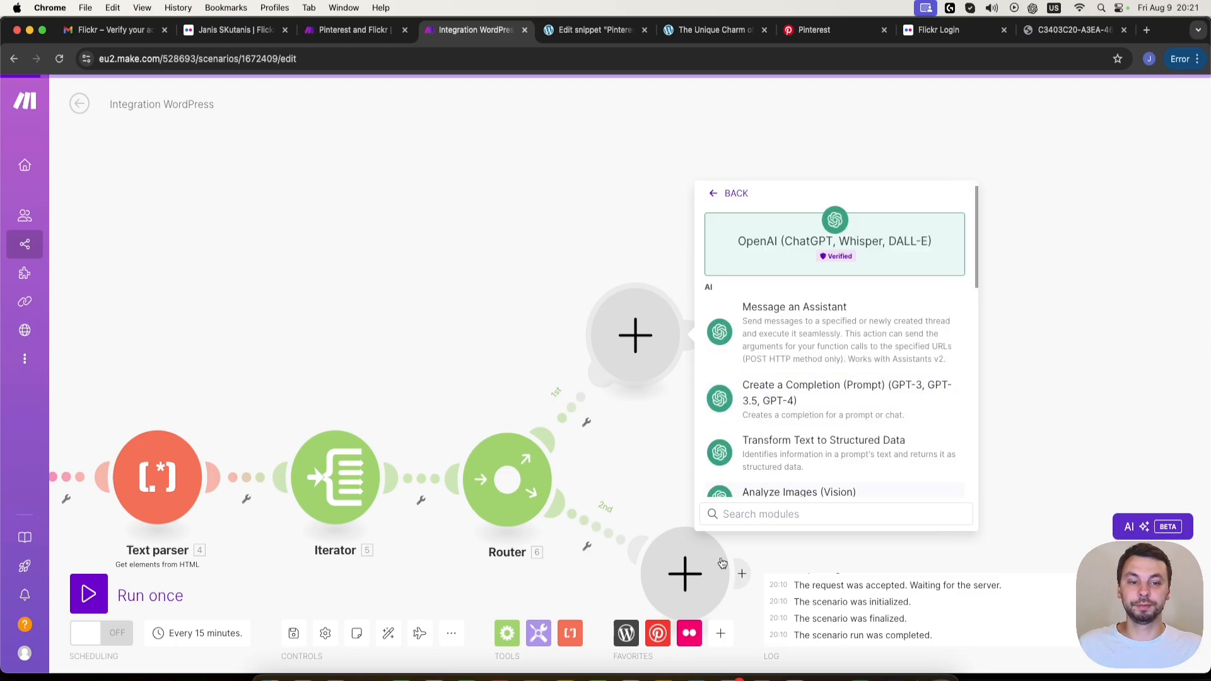
{"action": "left_click", "coordinate": [813, 414]}
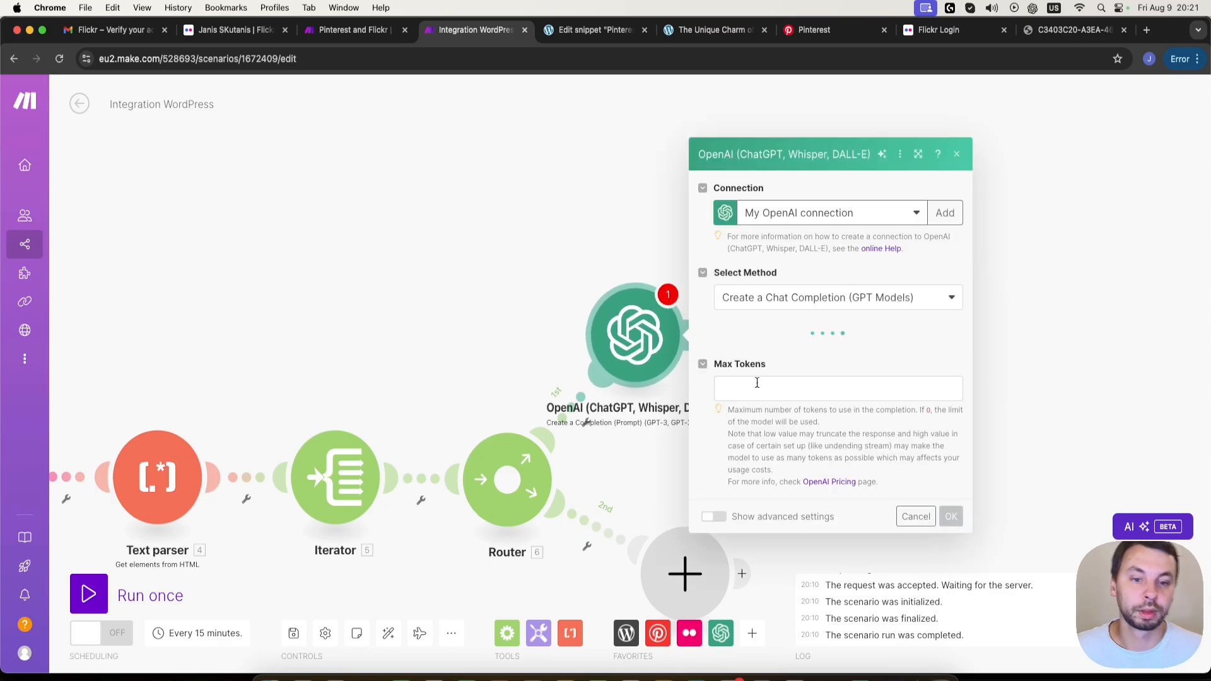
{"action": "left_click", "coordinate": [780, 316]}
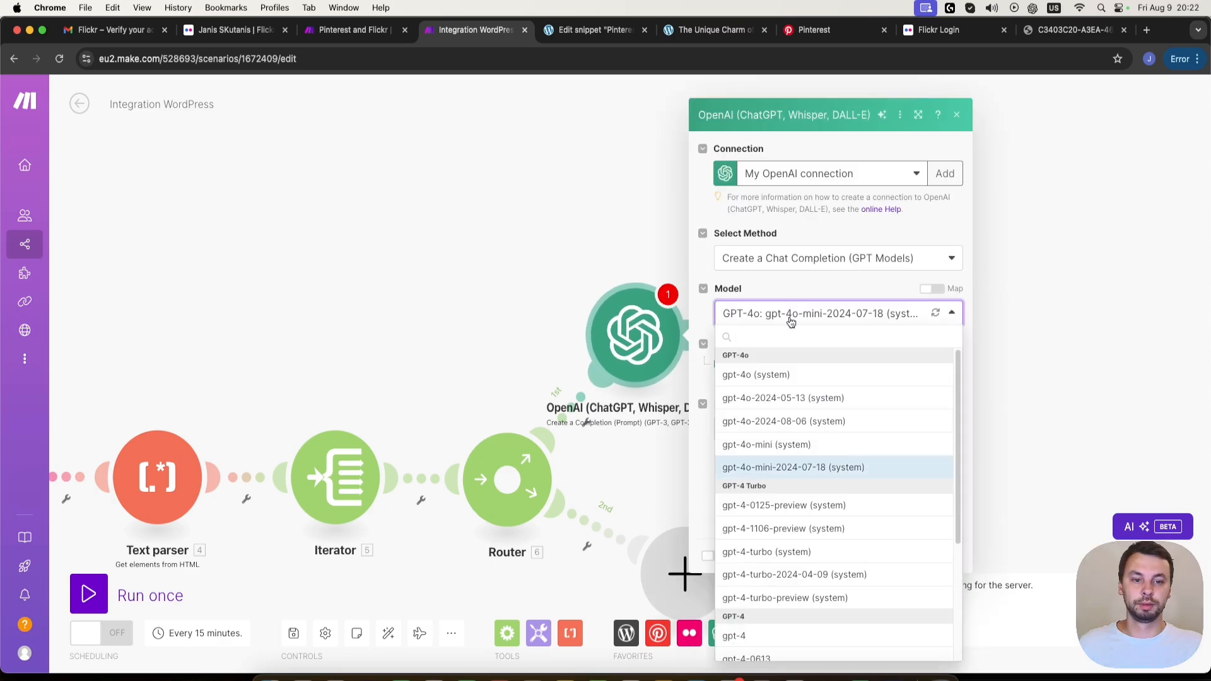
{"action": "left_click", "coordinate": [833, 474]}
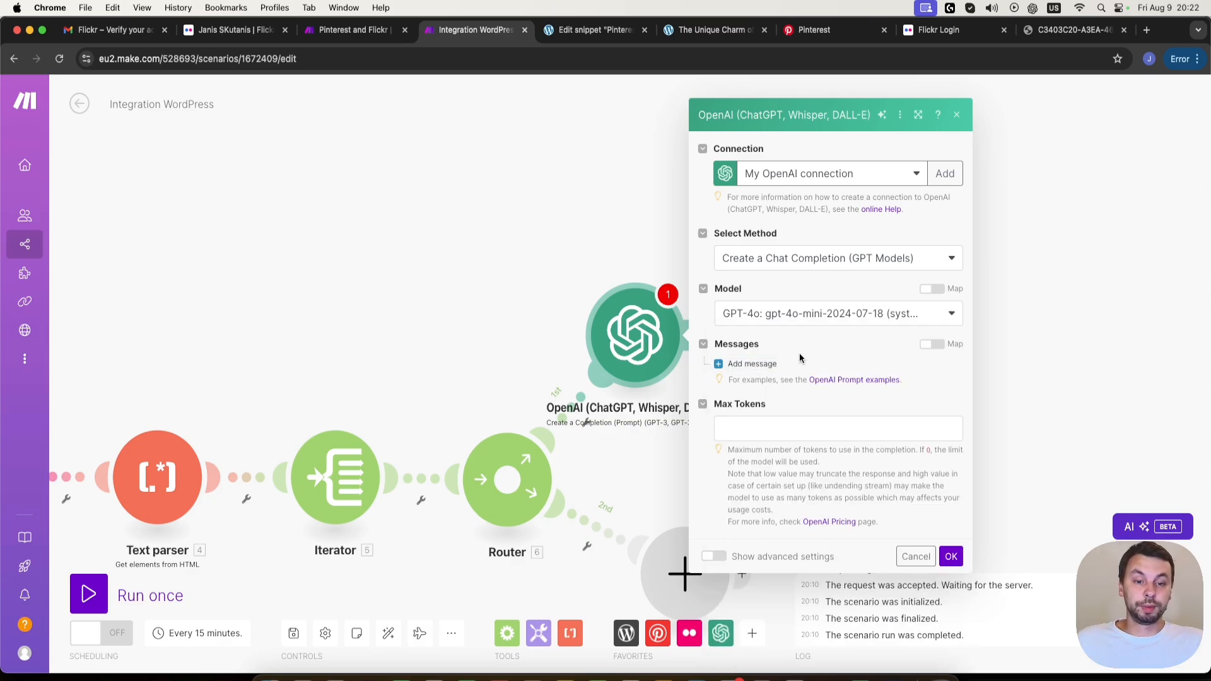
- Add a first message with the System role to the OpenAI module
{"action": "left_click", "coordinate": [771, 370]}
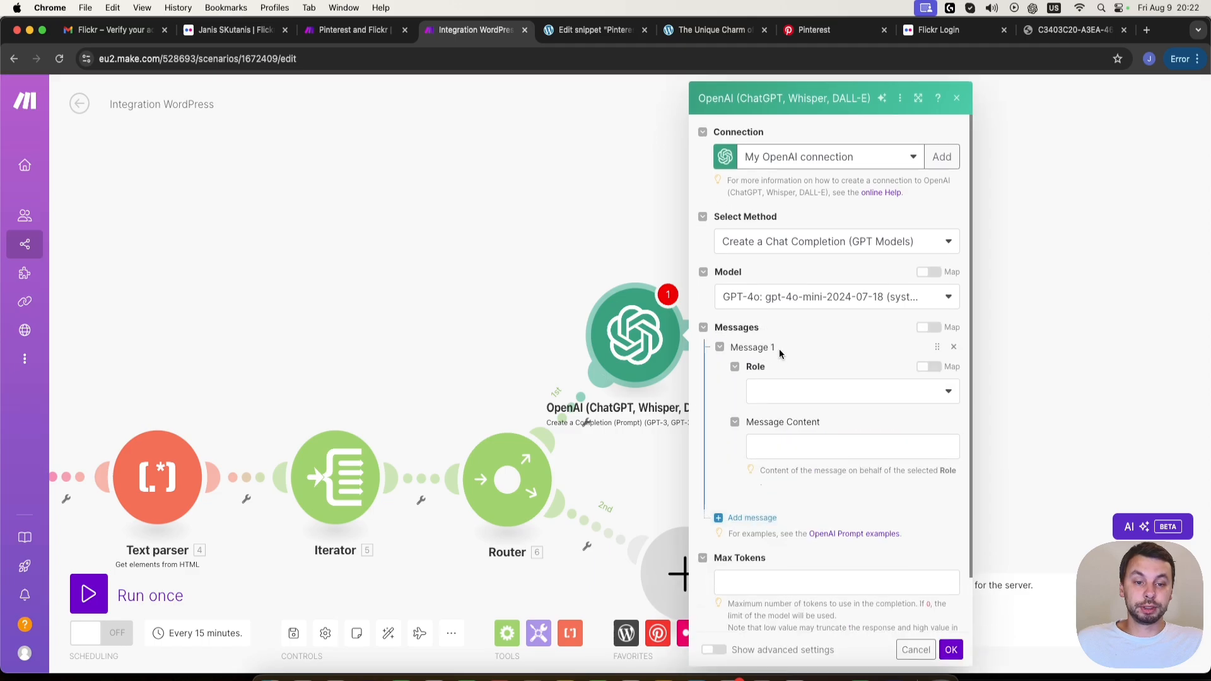
{"action": "left_click", "coordinate": [786, 392]}
{"action": "left_click", "coordinate": [793, 419]}
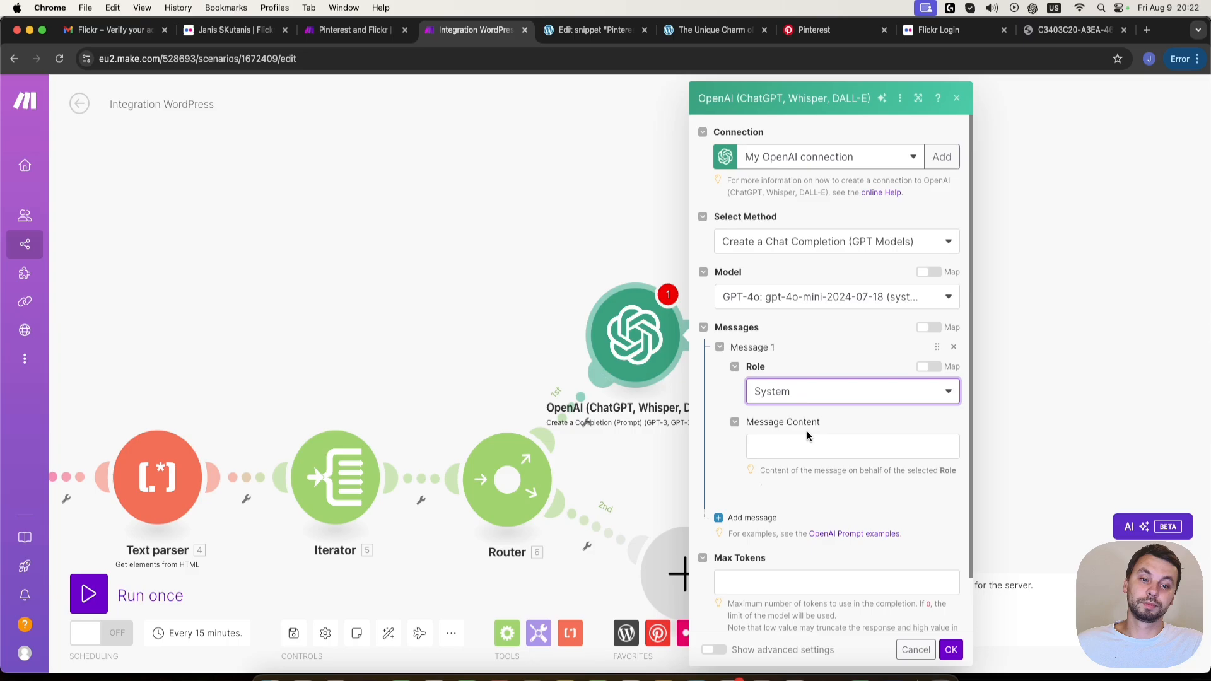
- Copy the system prompt for writing pin descriptions from the Pinterest and Flickr scenario's first-route OpenAI module into Message 1's content
{"action": "left_click", "coordinate": [353, 30]}
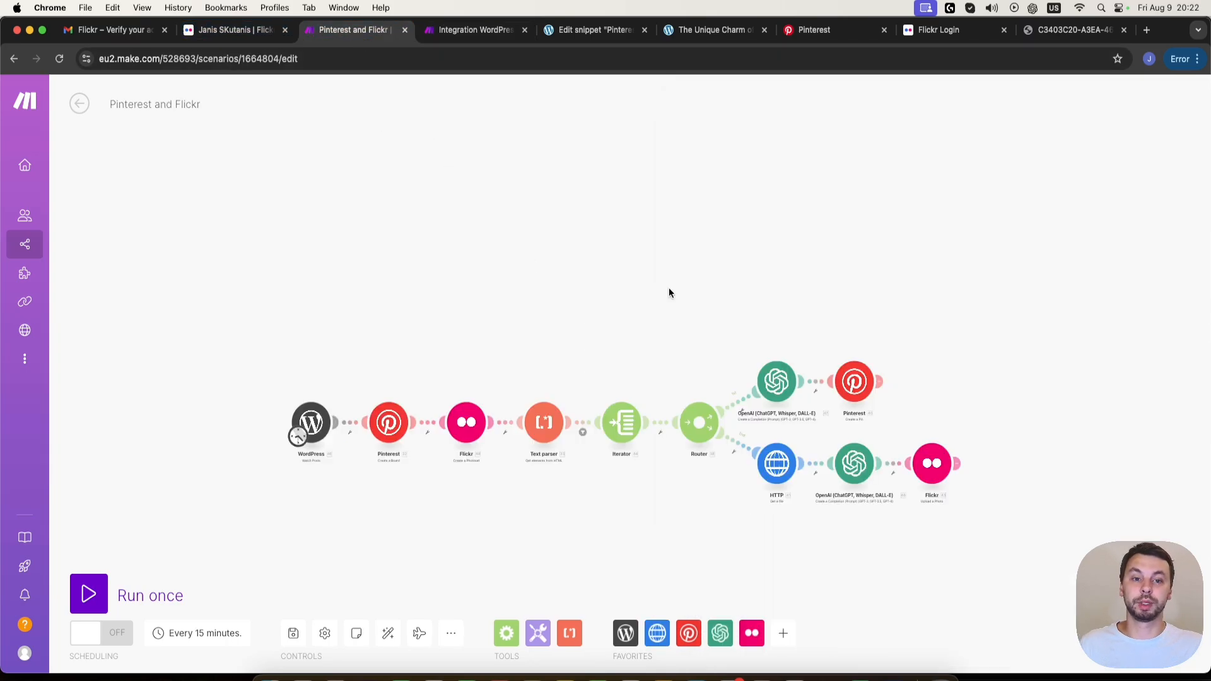
{"action": "left_click", "coordinate": [777, 382]}
{"action": "left_click_drag", "start_coordinate": [990, 536], "coordinate": [849, 445]}
{"action": "key", "text": "super+c"}
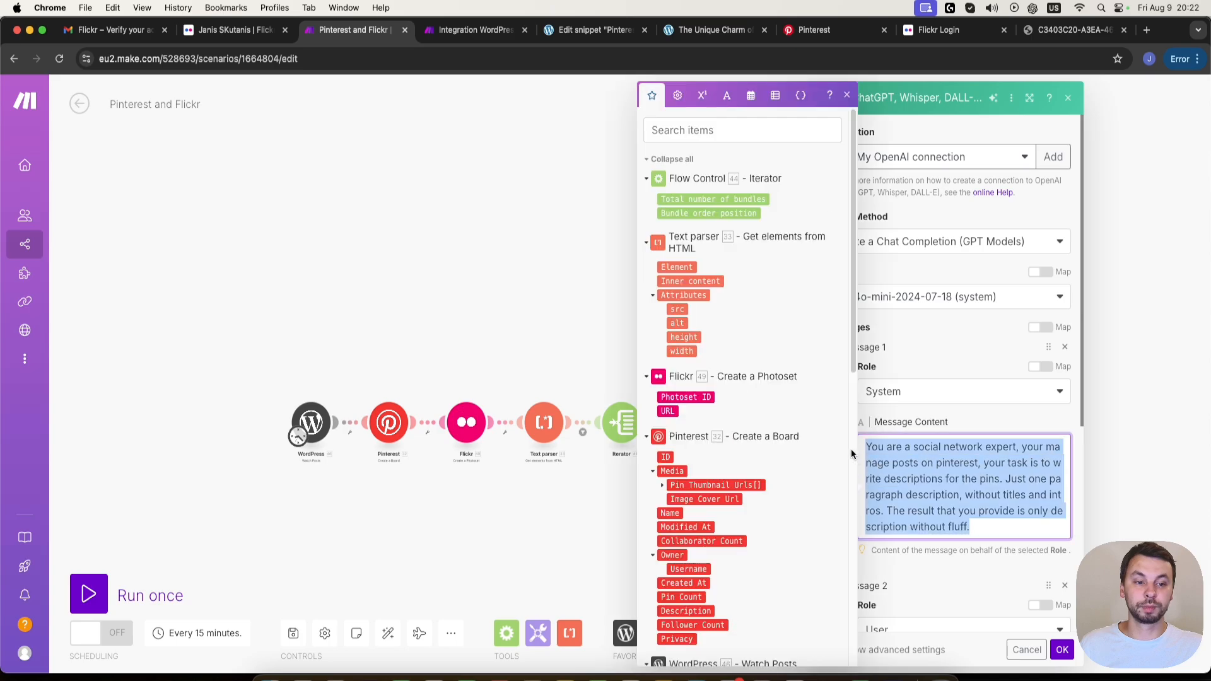
{"action": "left_click", "coordinate": [473, 30]}
{"action": "left_click", "coordinate": [822, 446]}
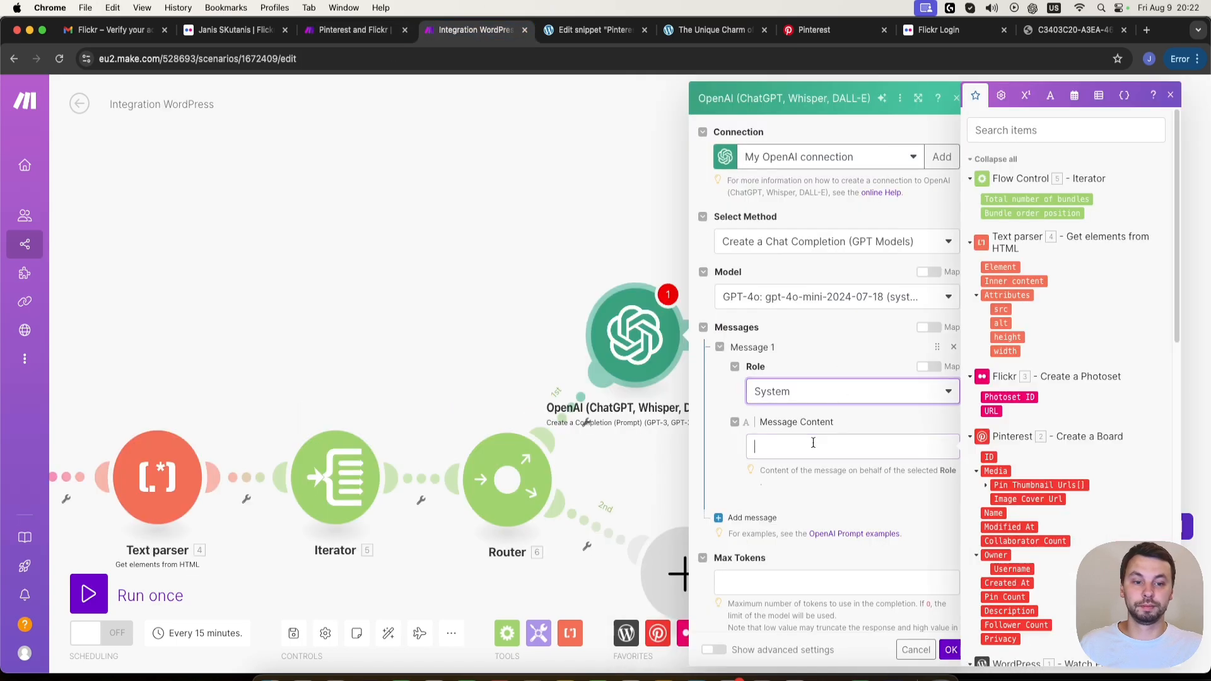
{"action": "key", "text": "super+v"}
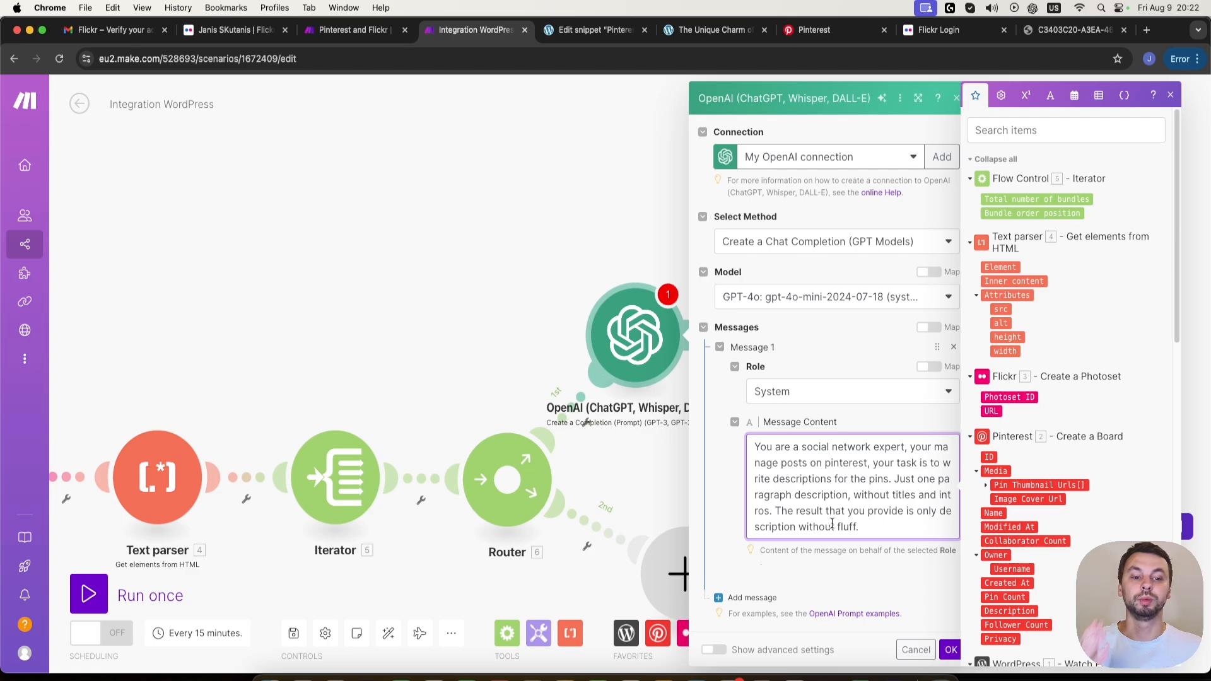
- Add a second message to the OpenAI module and set its role to User
{"action": "scroll", "coordinate": [858, 494], "scroll_direction": "down", "scroll_amount": 3}
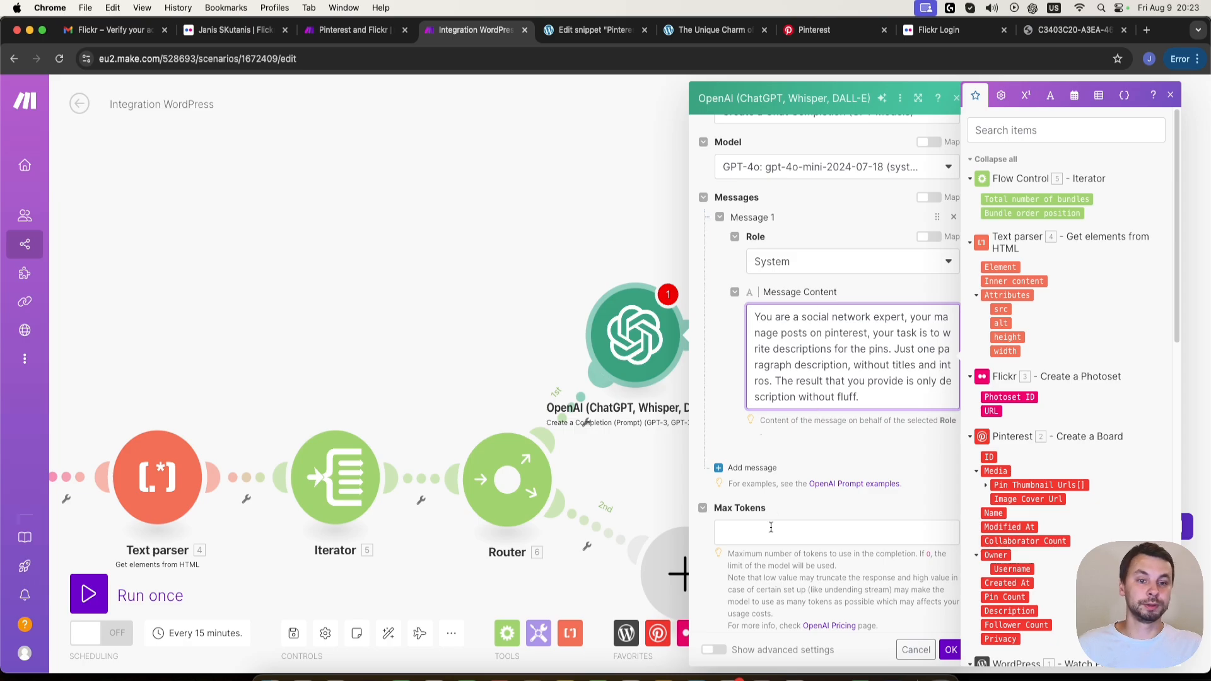
{"action": "left_click", "coordinate": [748, 472]}
{"action": "scroll", "coordinate": [820, 472], "scroll_direction": "down", "scroll_amount": 1}
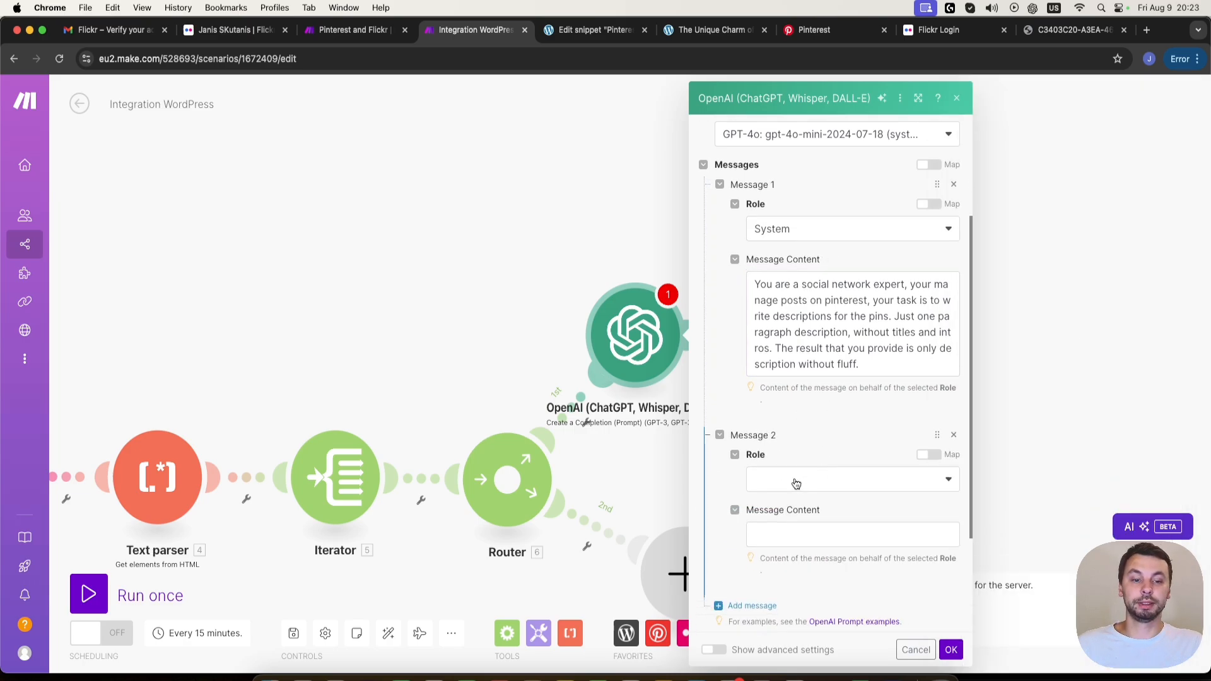
{"action": "left_click", "coordinate": [799, 478]}
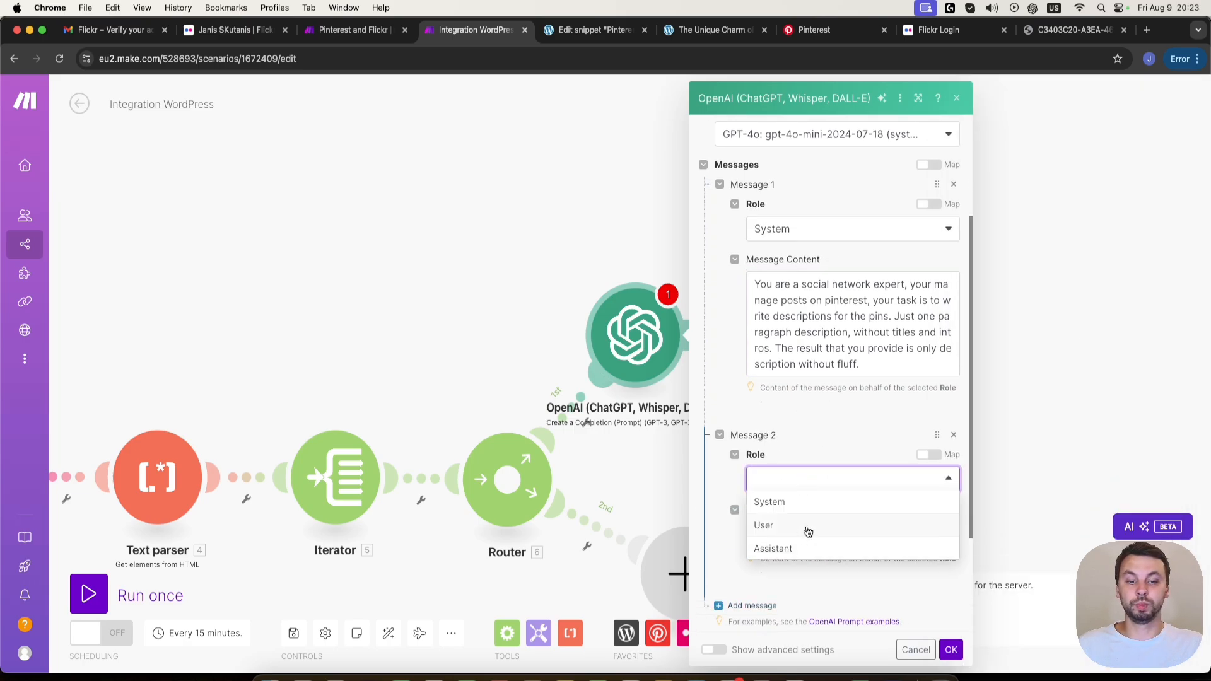
{"action": "left_click", "coordinate": [809, 527]}
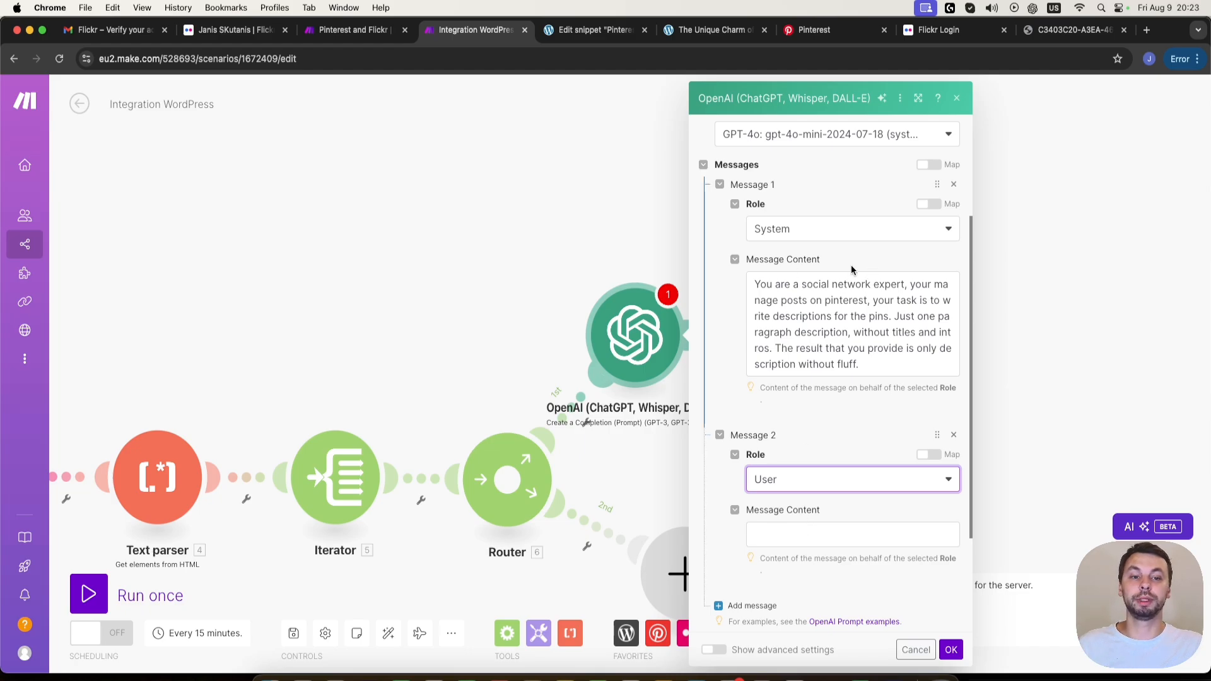
- Copy the "Create image description" user prompt from the Pinterest and Flickr scenario's OpenAI module into Message 2's content
{"action": "left_click_drag", "start_coordinate": [760, 285], "coordinate": [870, 358]}
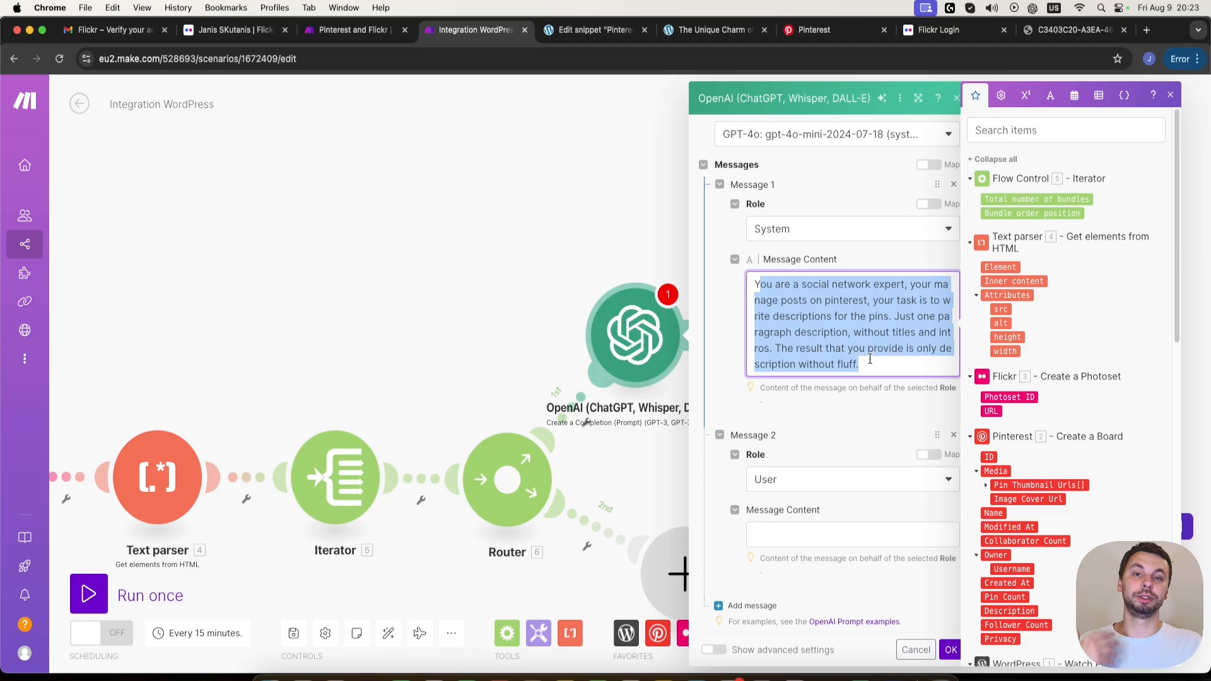
{"action": "left_click", "coordinate": [815, 530]}
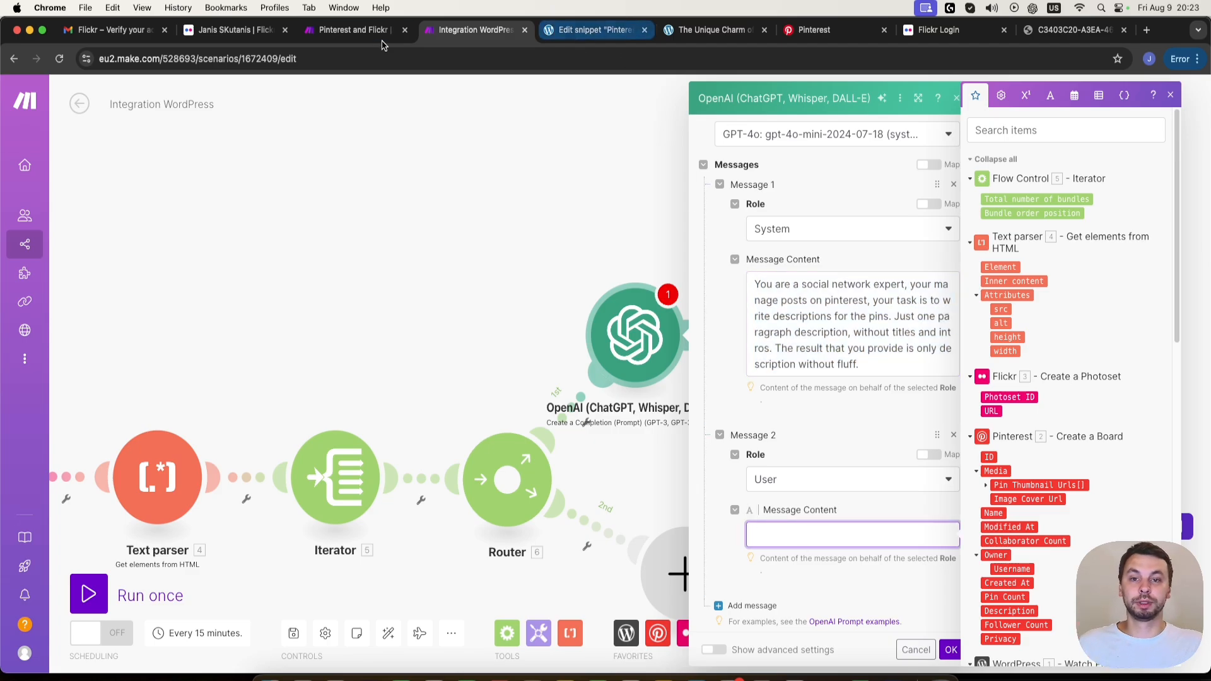
{"action": "left_click", "coordinate": [345, 36]}
{"action": "scroll", "coordinate": [938, 419], "scroll_direction": "down", "scroll_amount": 5}
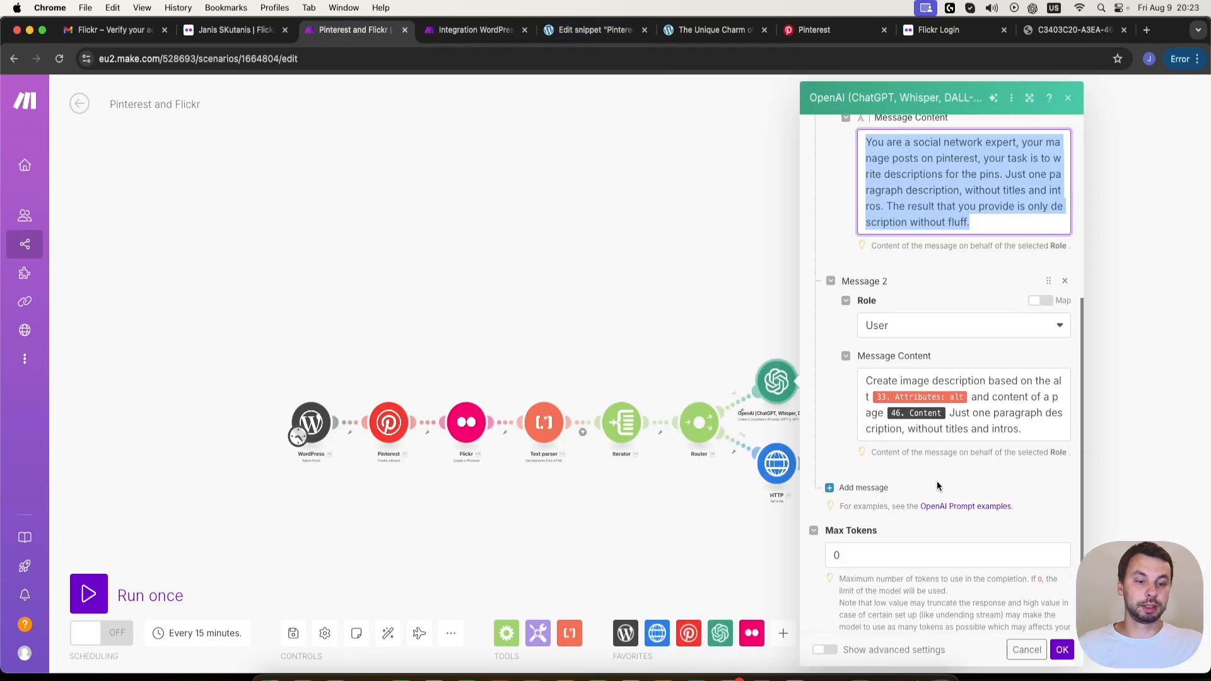
{"action": "triple_click", "coordinate": [1046, 421]}
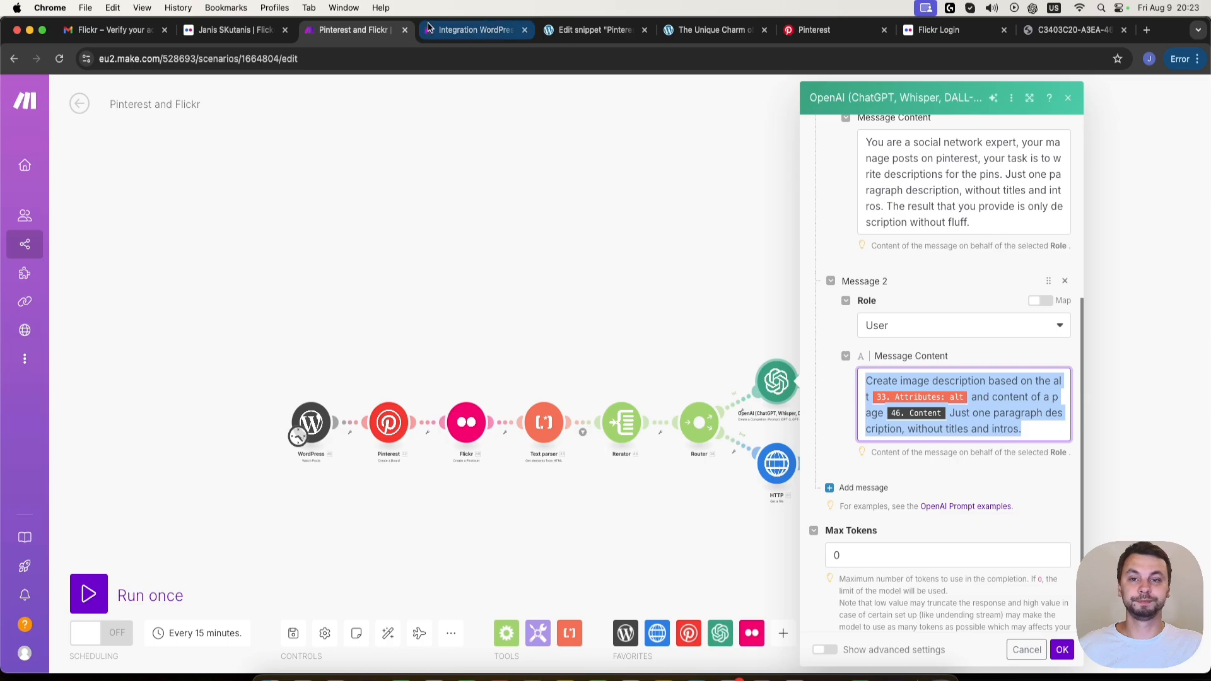
{"action": "left_click", "coordinate": [472, 30]}
{"action": "type", "text": "Create image description based on the alt 33.attrs.alt and content of a page 46.content Just one paragraph description, without titles and intros."}
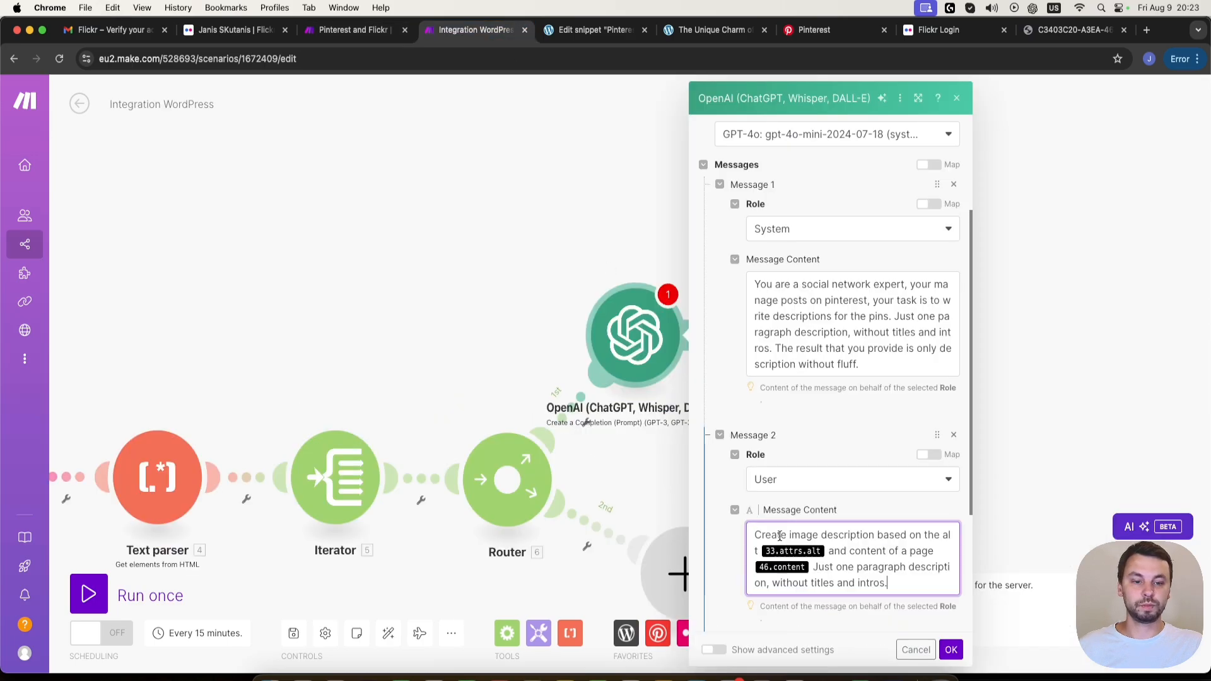
- Replace the two pasted references in the user prompt with the Text parser's Attributes: alt and the WordPress Content
{"action": "left_click", "coordinate": [826, 554]}
{"action": "key", "text": "BackSpace"}
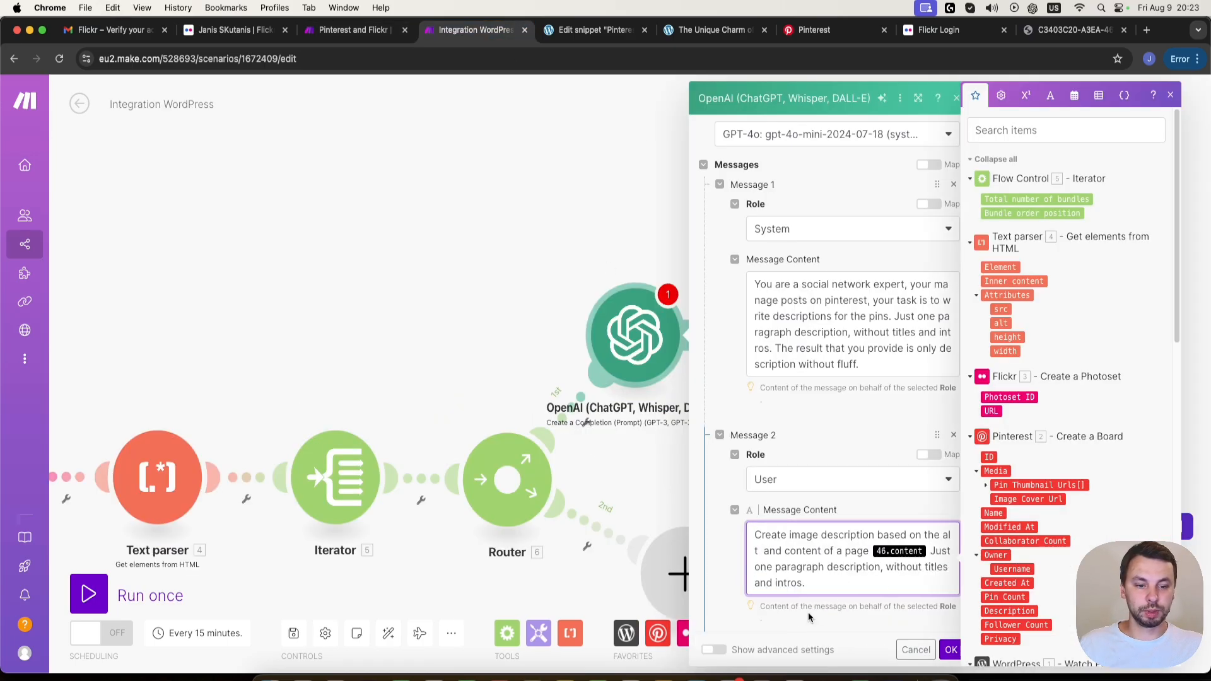
{"action": "left_click", "coordinate": [1001, 323]}
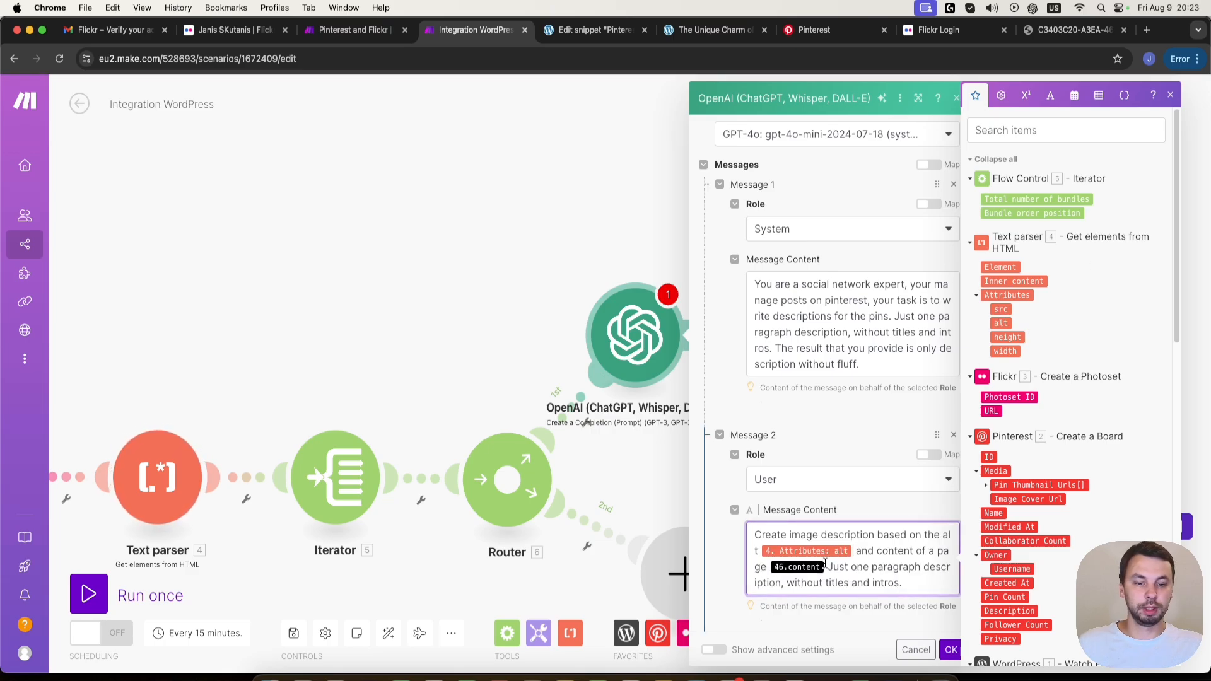
{"action": "key", "text": "BackSpace"}
{"action": "scroll", "coordinate": [1026, 264], "scroll_direction": "down", "scroll_amount": 15}
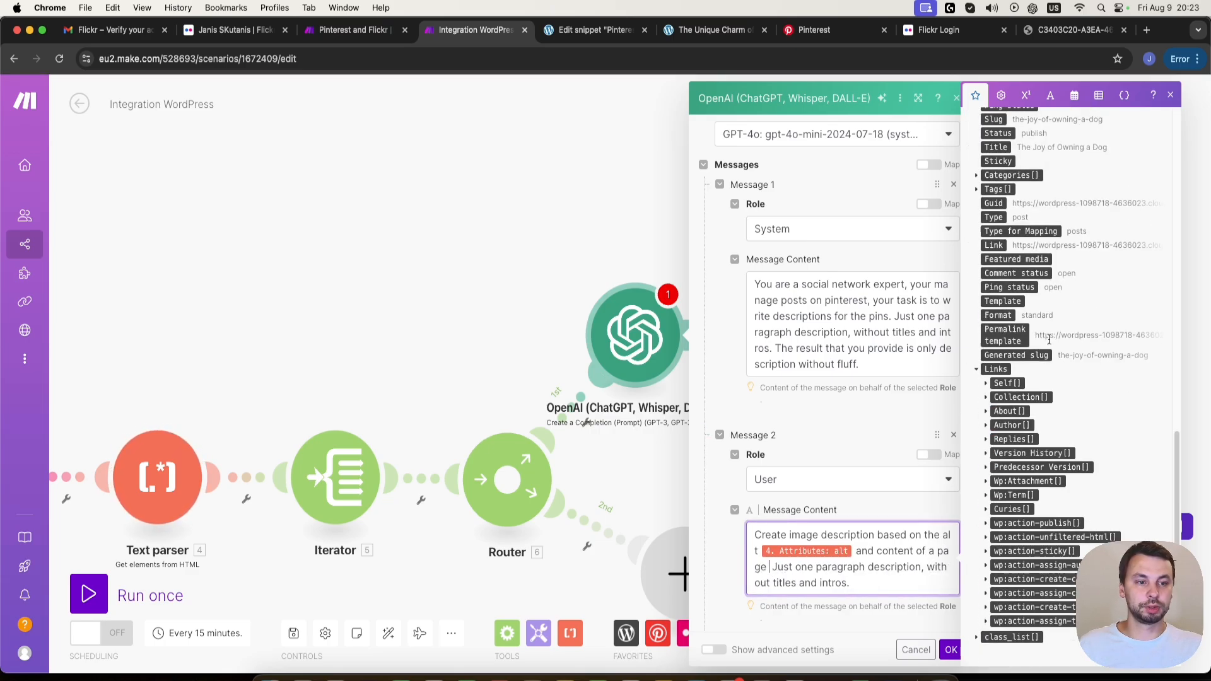
{"action": "scroll", "coordinate": [1027, 264], "scroll_direction": "up", "scroll_amount": 2}
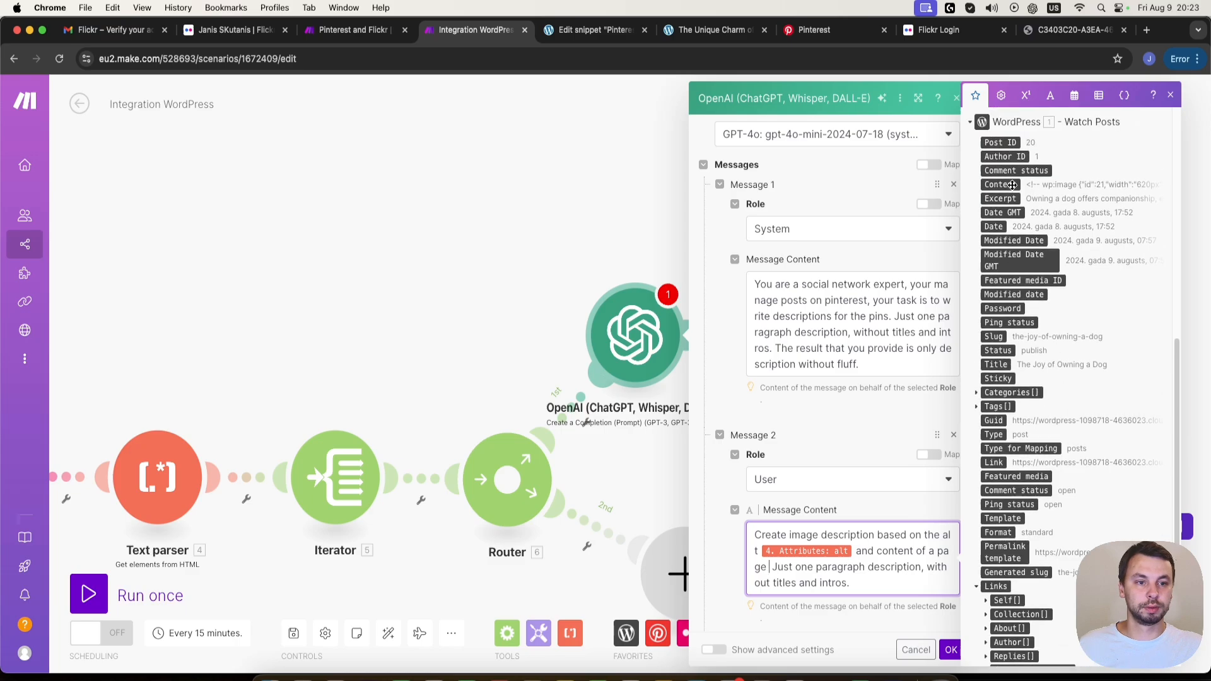
{"action": "left_click", "coordinate": [1003, 184]}
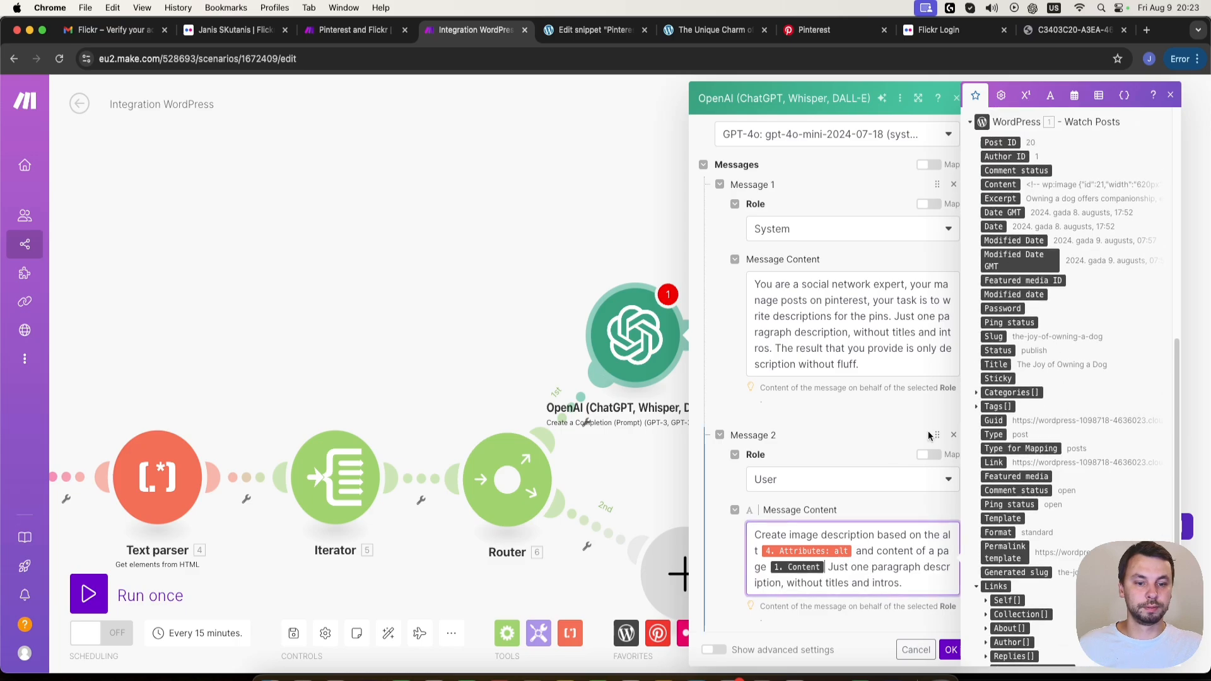
{"action": "left_click", "coordinate": [894, 507]}
{"action": "scroll", "coordinate": [798, 527], "scroll_direction": "down", "scroll_amount": 5}
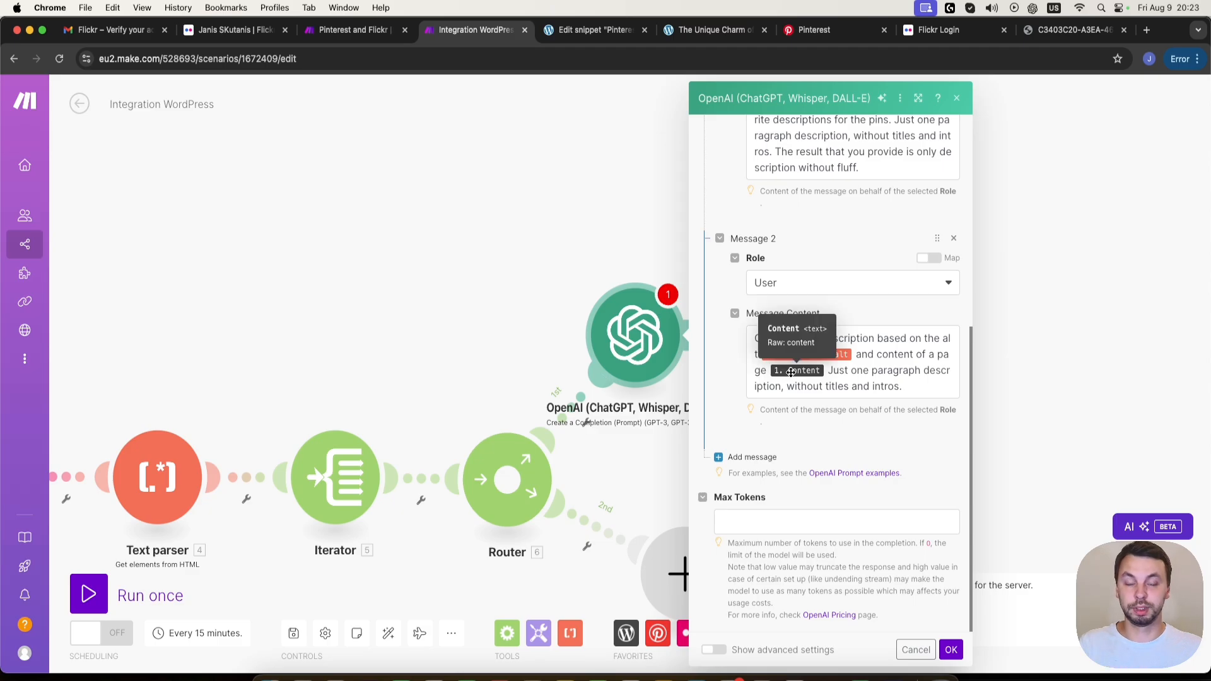
- Append "It will be a pinterest photo description." to the user prompt, set Max Tokens to 0 and save the module
{"action": "left_click", "coordinate": [870, 384]}
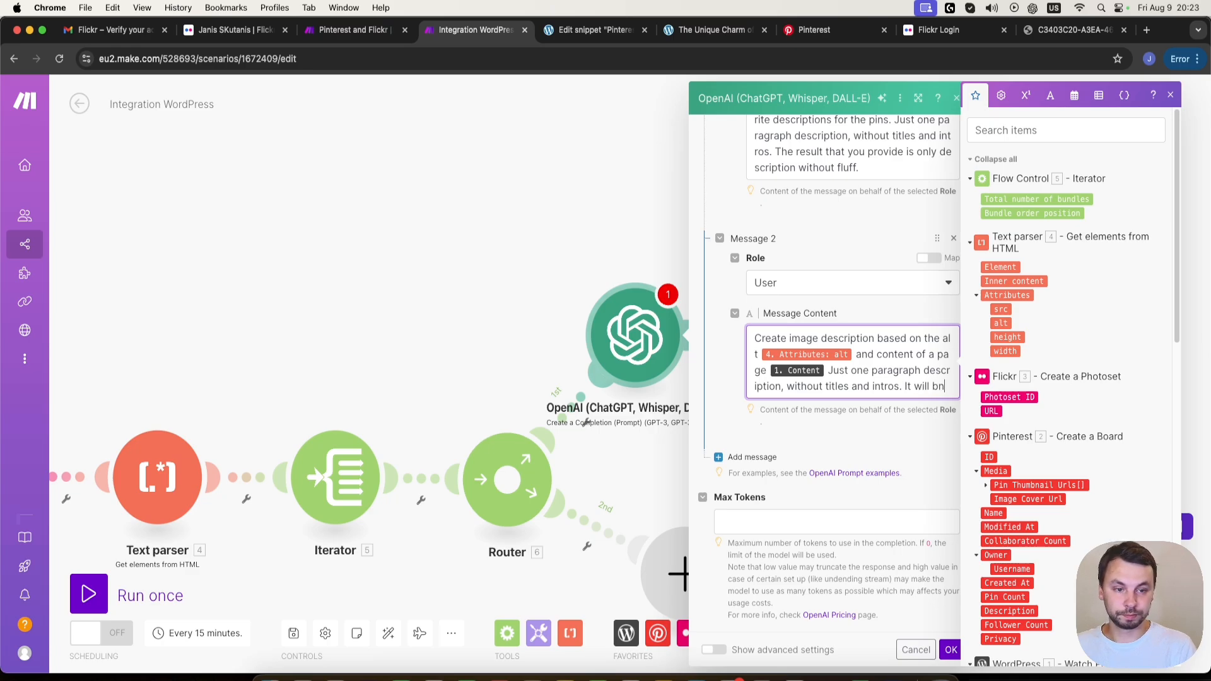
{"action": "type", "text": "e a pinterest photo description."}
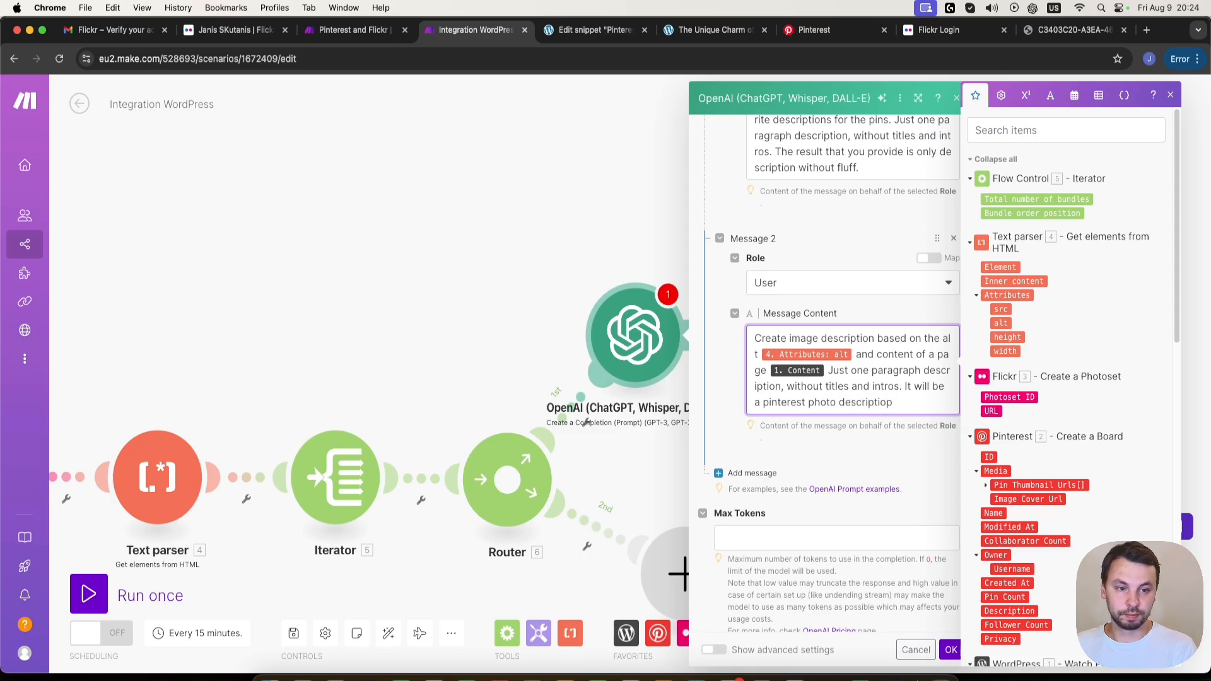
{"action": "left_click", "coordinate": [871, 536]}
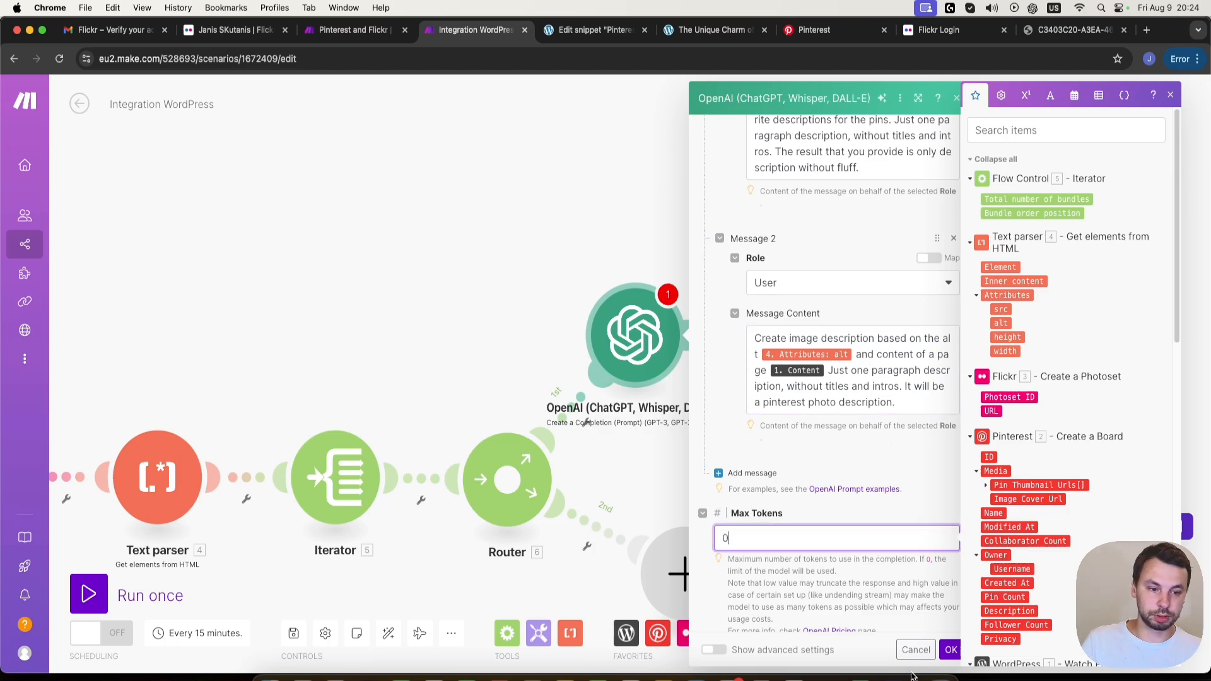
{"action": "left_click", "coordinate": [950, 650]}
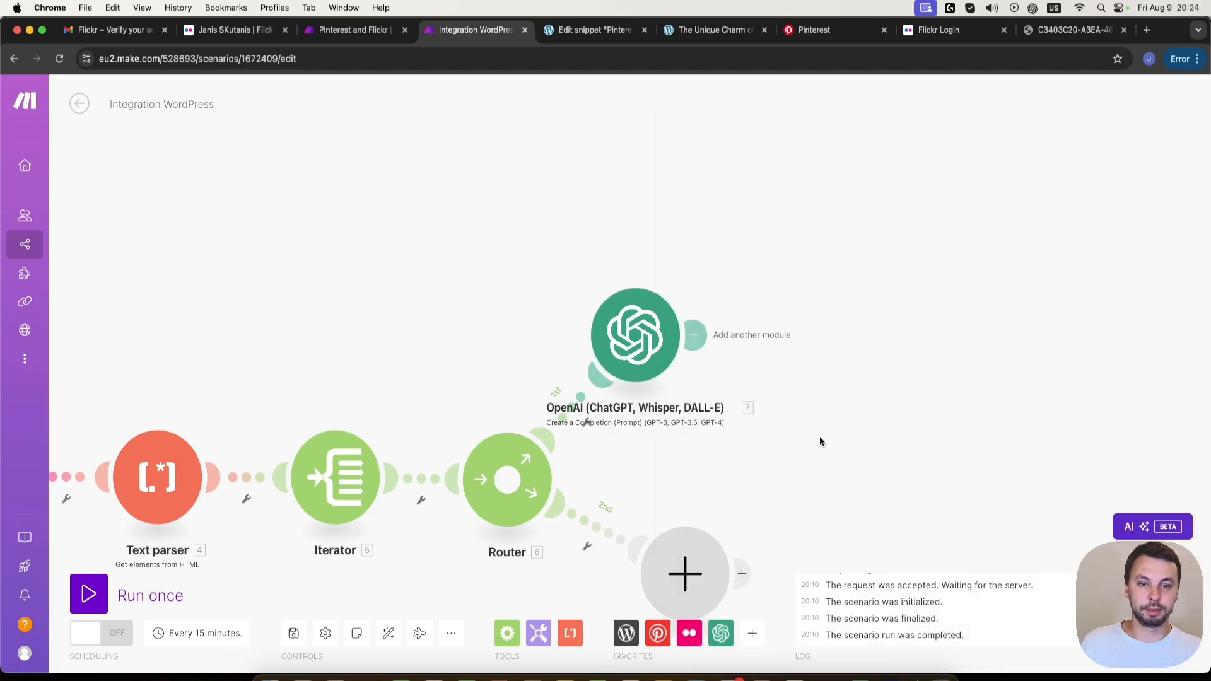
- Add a Pinterest Create a Pin module after the OpenAI module on the router's first route
{"action": "left_click_drag", "start_coordinate": [820, 440], "coordinate": [702, 385]}
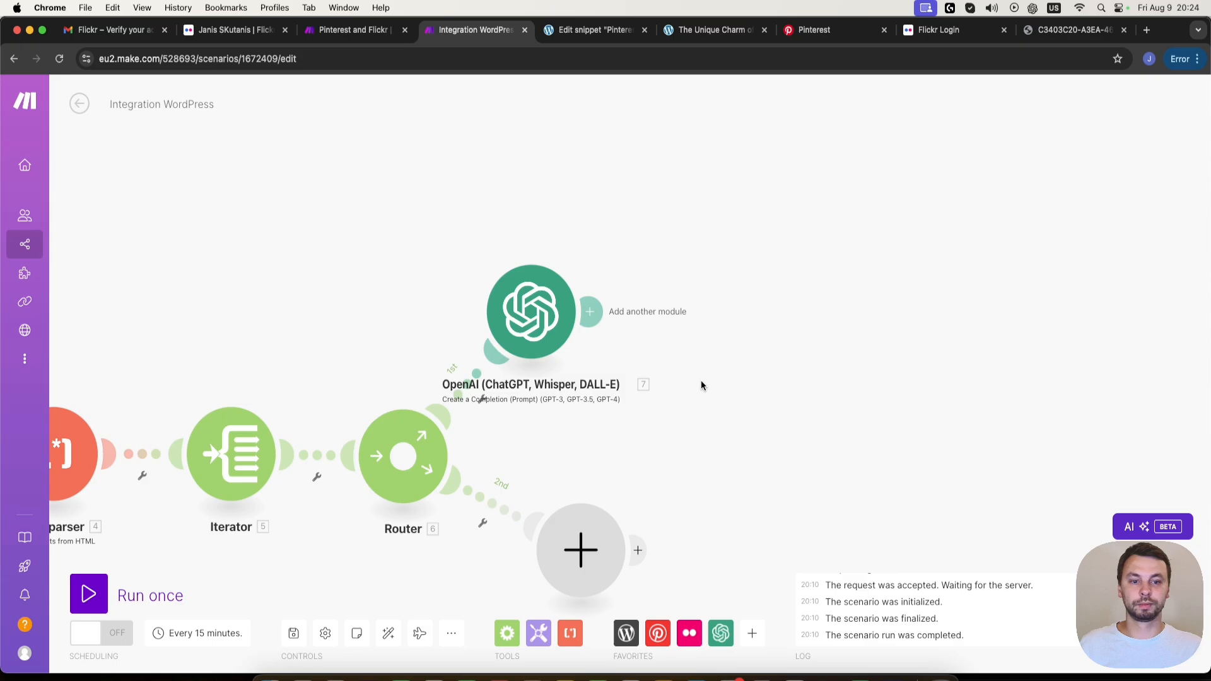
{"action": "left_click", "coordinate": [593, 312]}
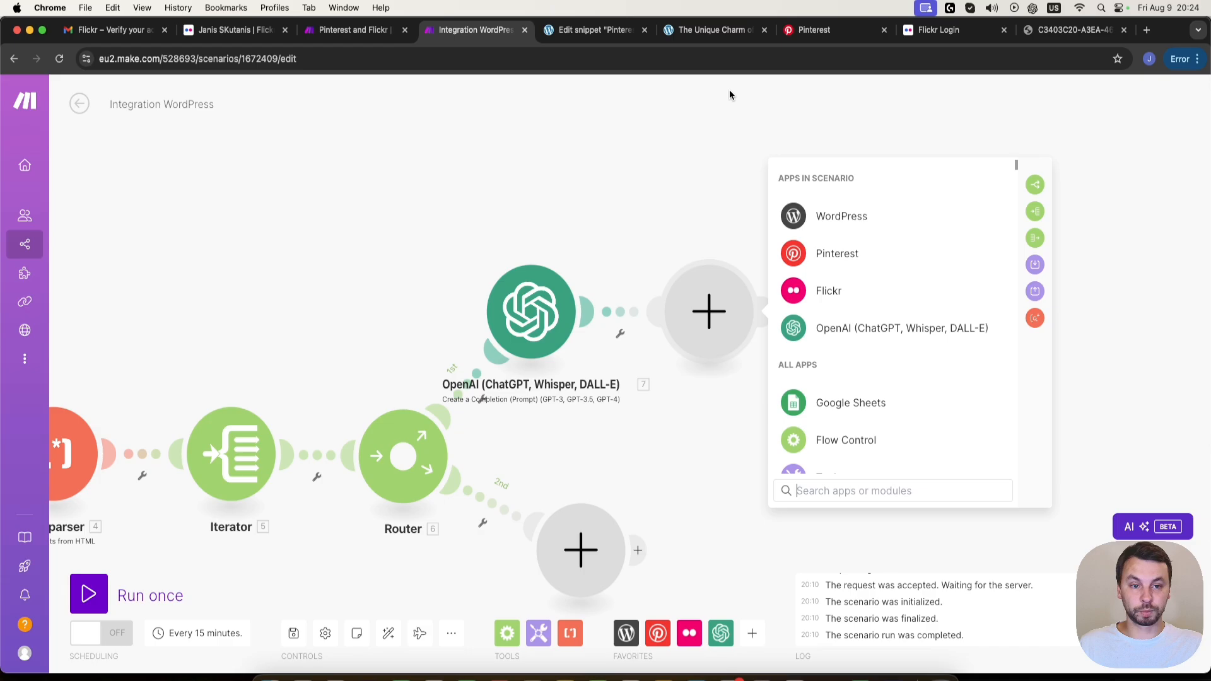
{"action": "left_click", "coordinate": [916, 261]}
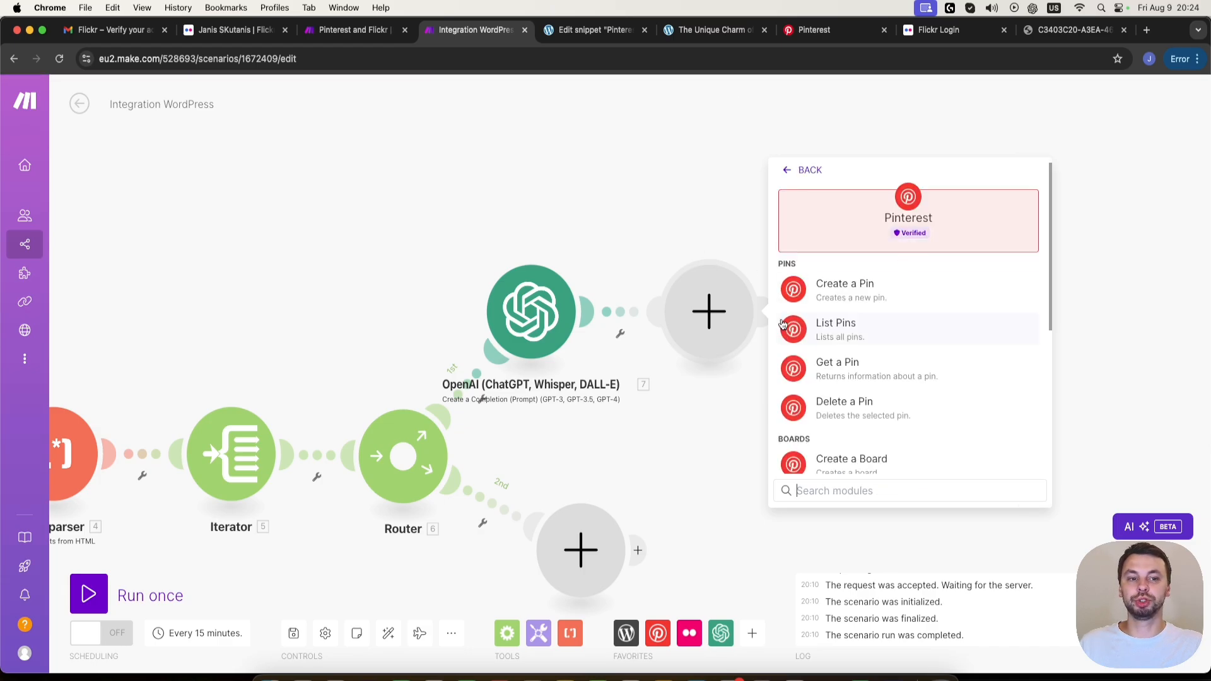
{"action": "left_click", "coordinate": [963, 285]}
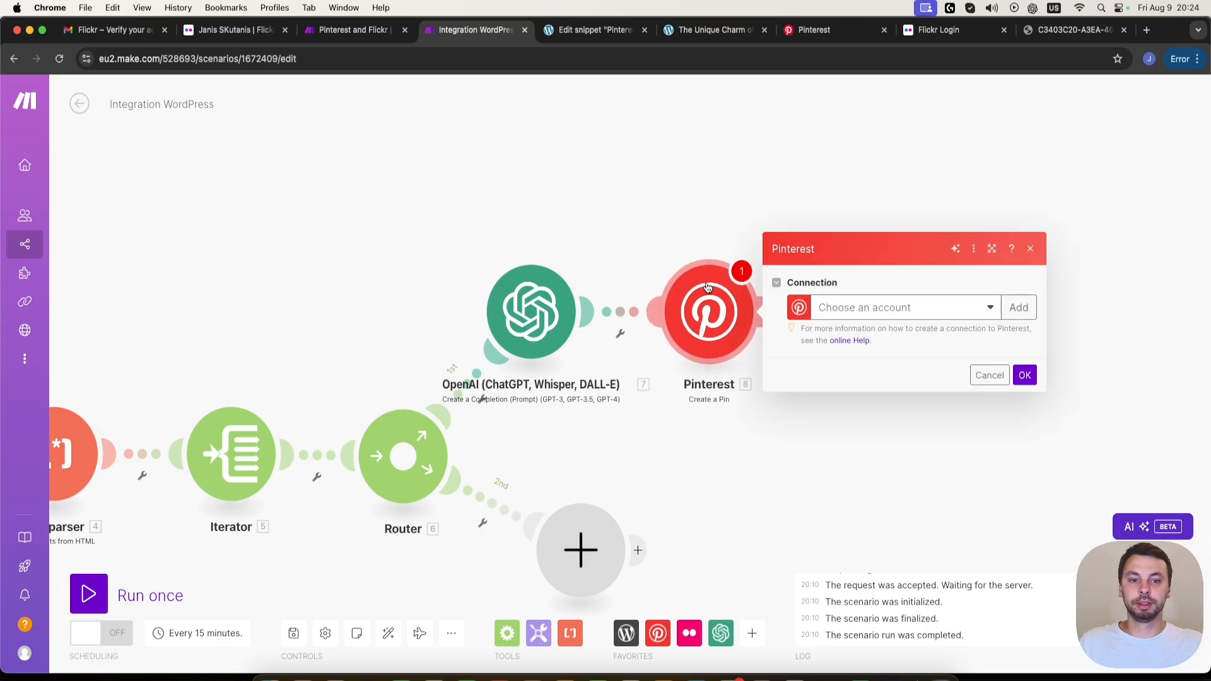
- Select the JS Automates connection for the Create a Pin module and update its permissions
{"action": "left_click", "coordinate": [943, 319]}
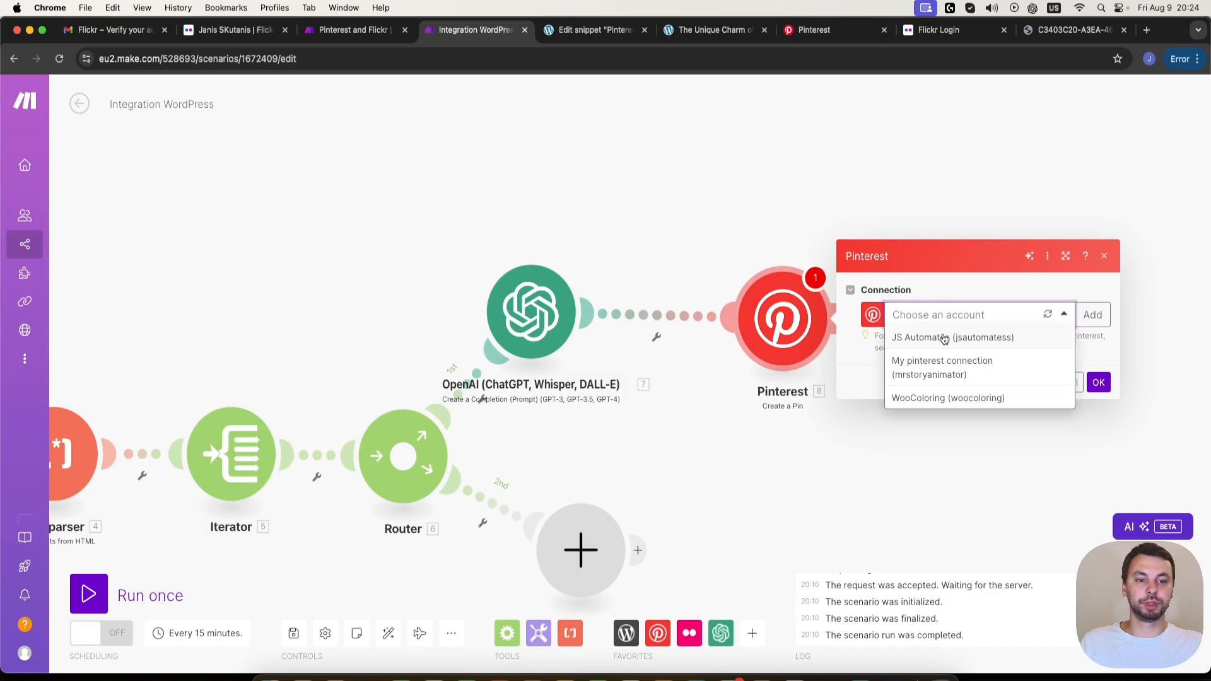
{"action": "left_click", "coordinate": [943, 338]}
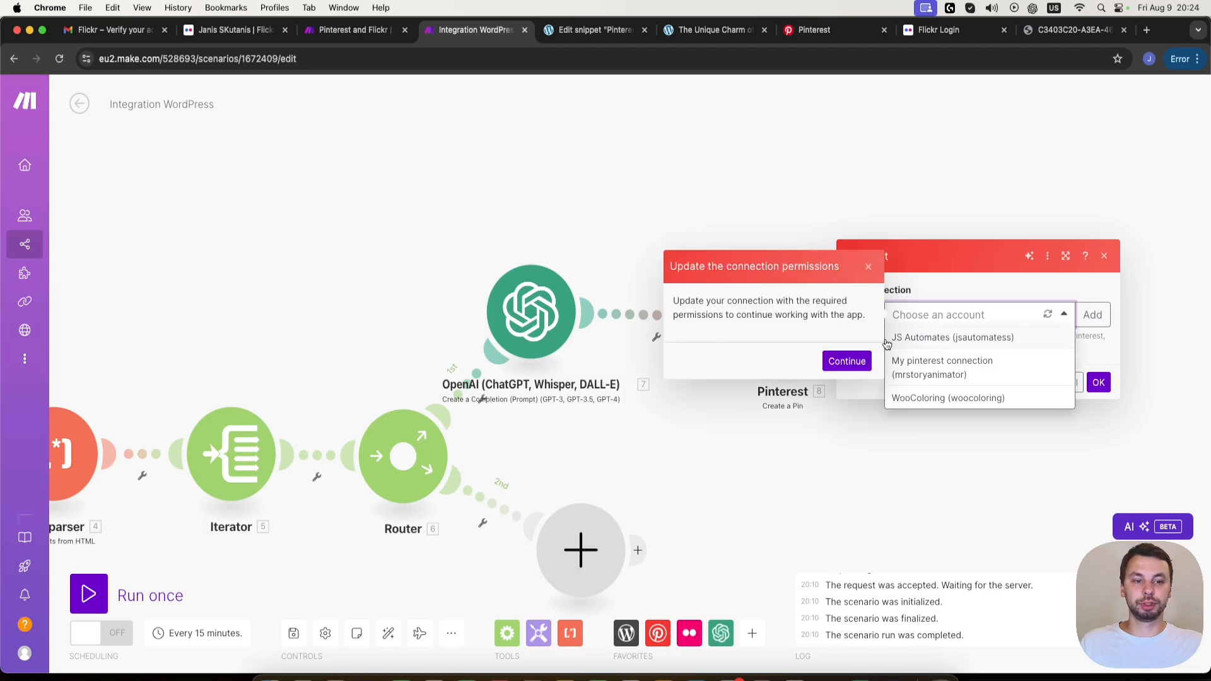
{"action": "left_click", "coordinate": [839, 364]}
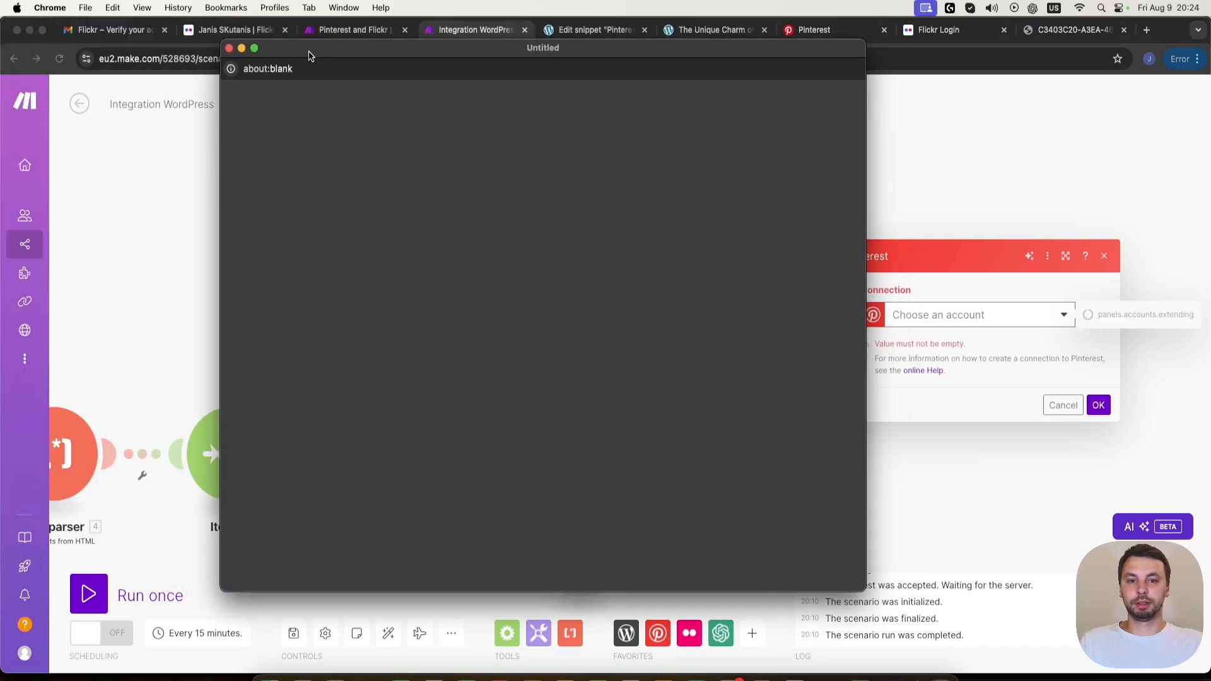
{"action": "left_click_drag", "start_coordinate": [310, 55], "coordinate": [279, 63]}
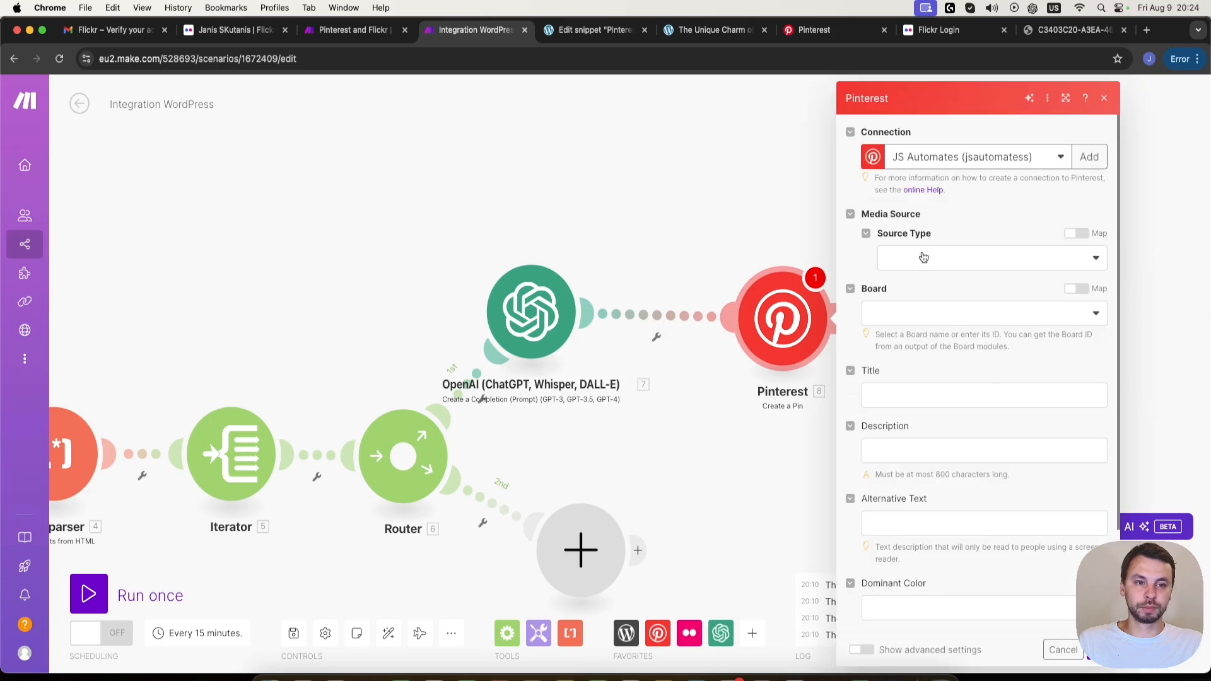
- Set the pin's media Source Type to Image URL and map the Image URL to the Text parser's Attributes: src
{"action": "left_click", "coordinate": [983, 260]}
{"action": "left_click", "coordinate": [937, 308]}
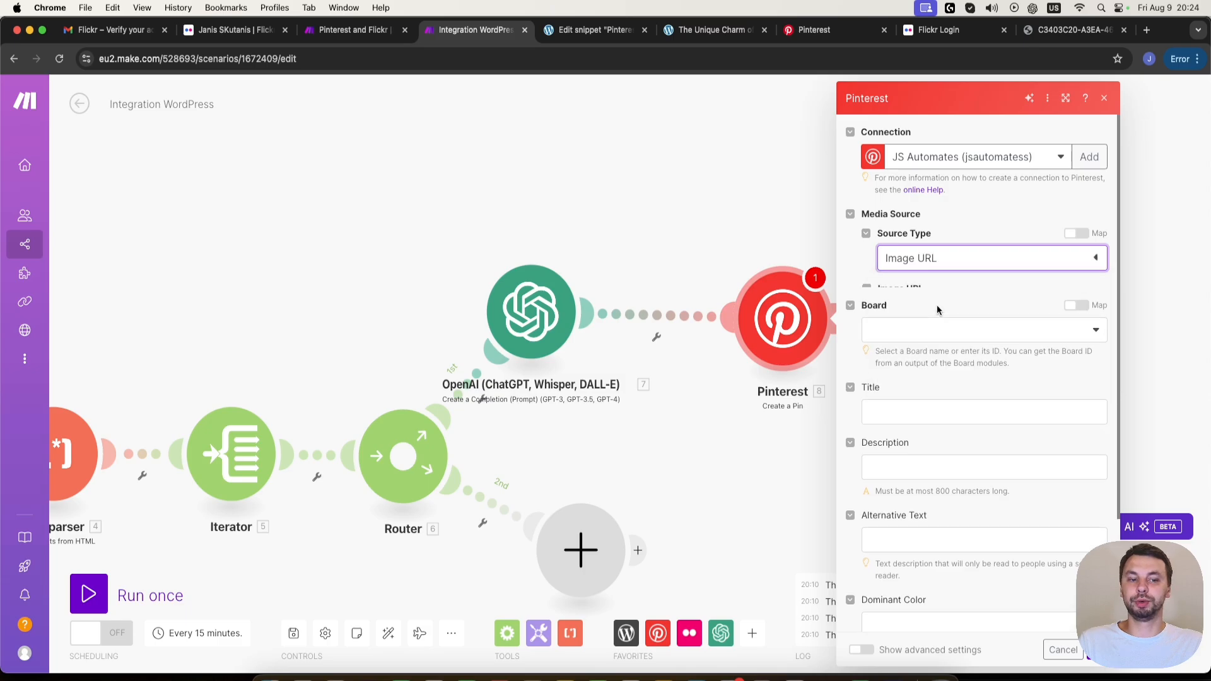
{"action": "left_click", "coordinate": [910, 313]}
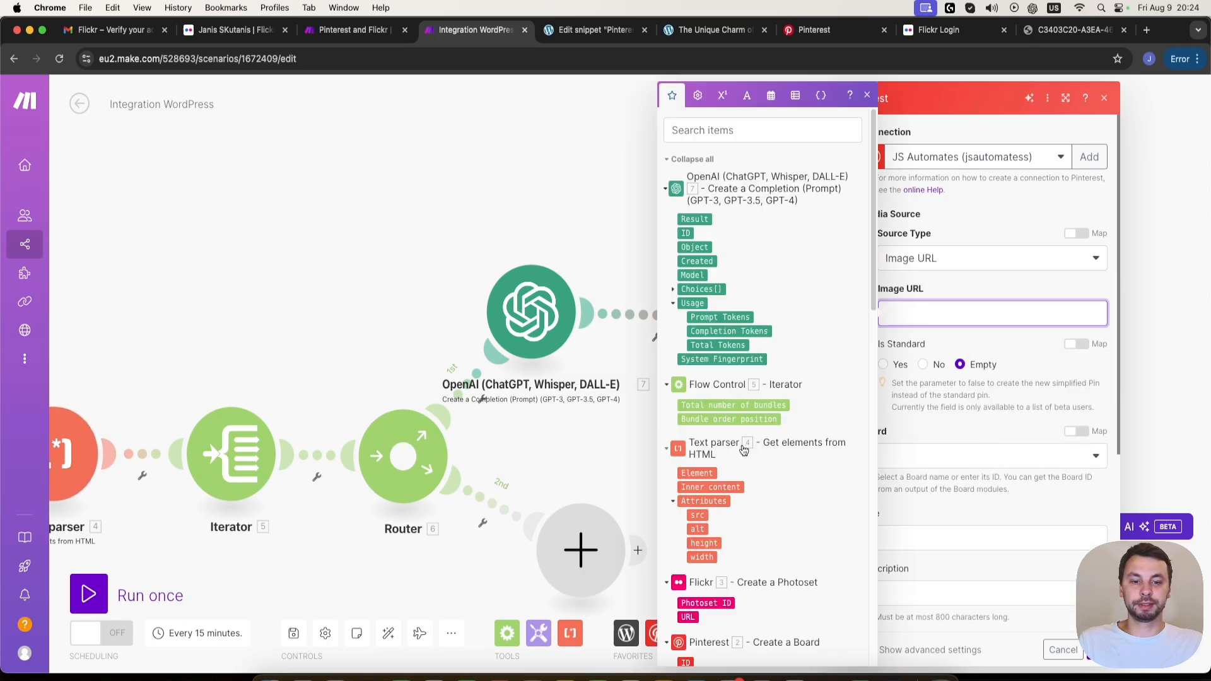
{"action": "left_click", "coordinate": [699, 515]}
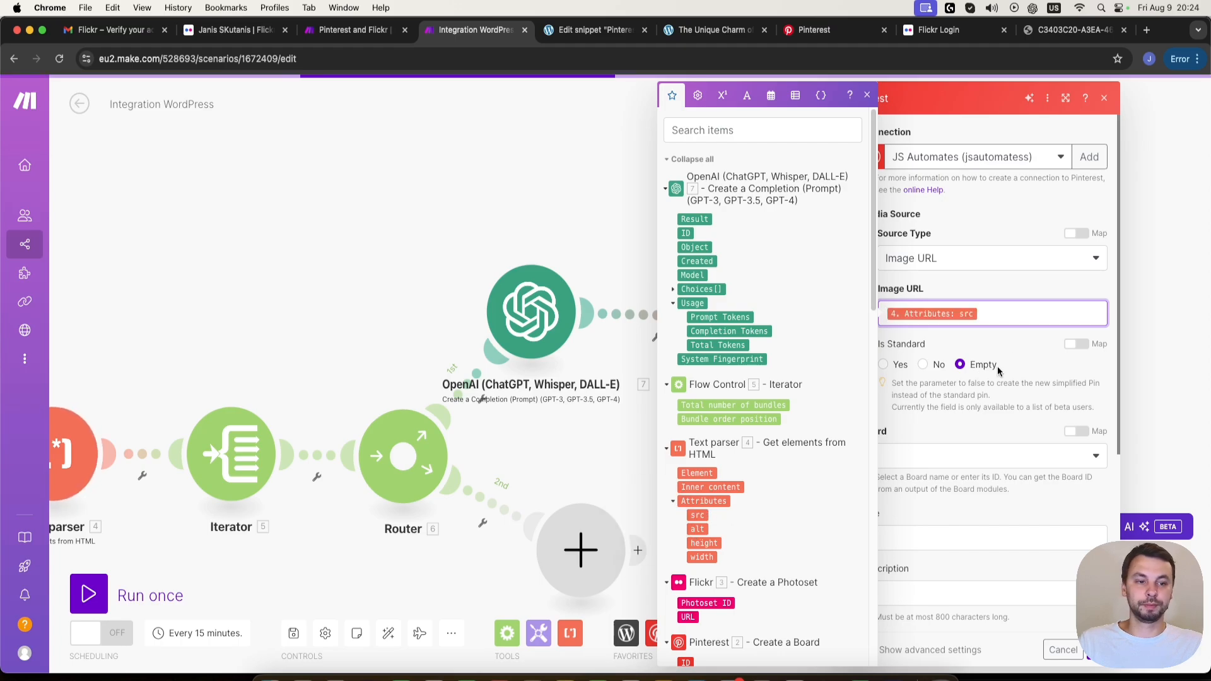
{"action": "left_click", "coordinate": [1017, 347]}
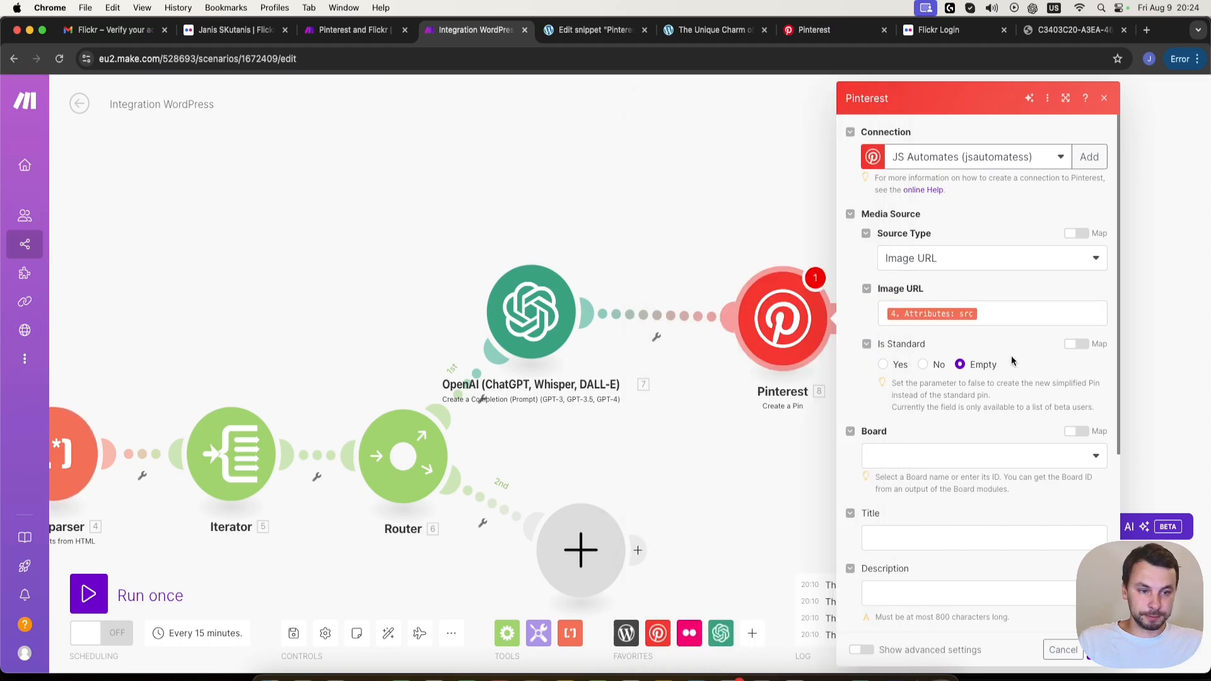
- Enable mapping for the pin's Board and map it to the ID from the Pinterest Create a Board module
{"action": "scroll", "coordinate": [1033, 355], "scroll_direction": "down", "scroll_amount": 1}
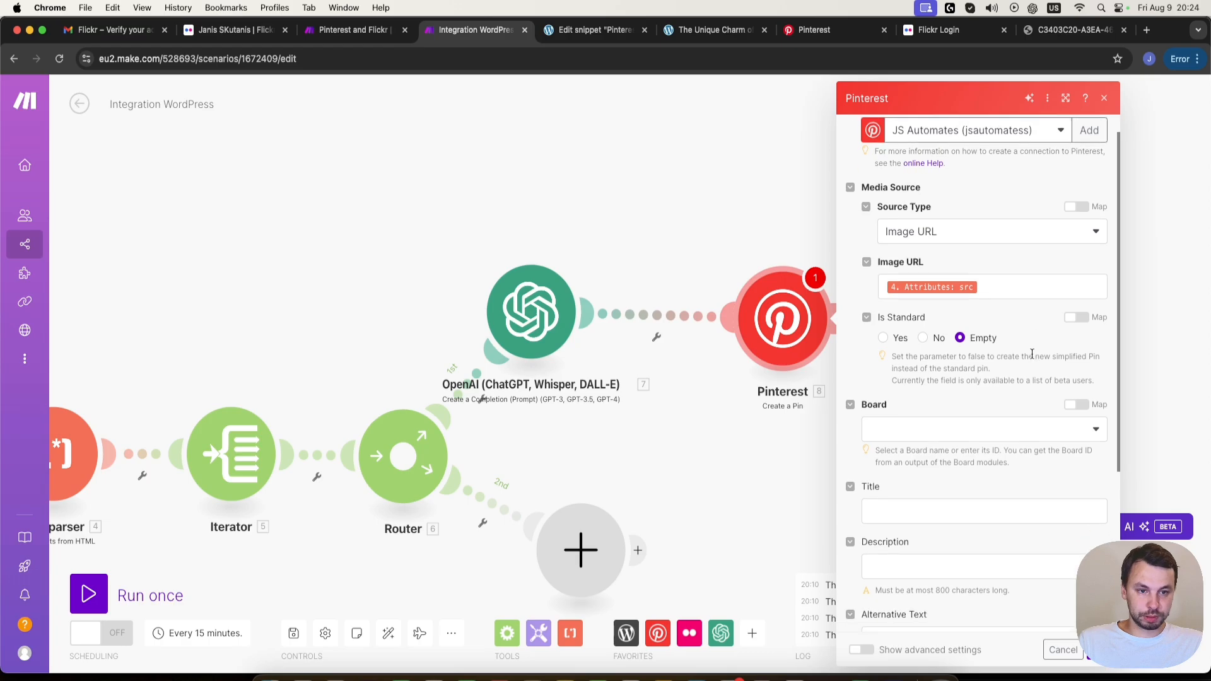
{"action": "left_click", "coordinate": [910, 431]}
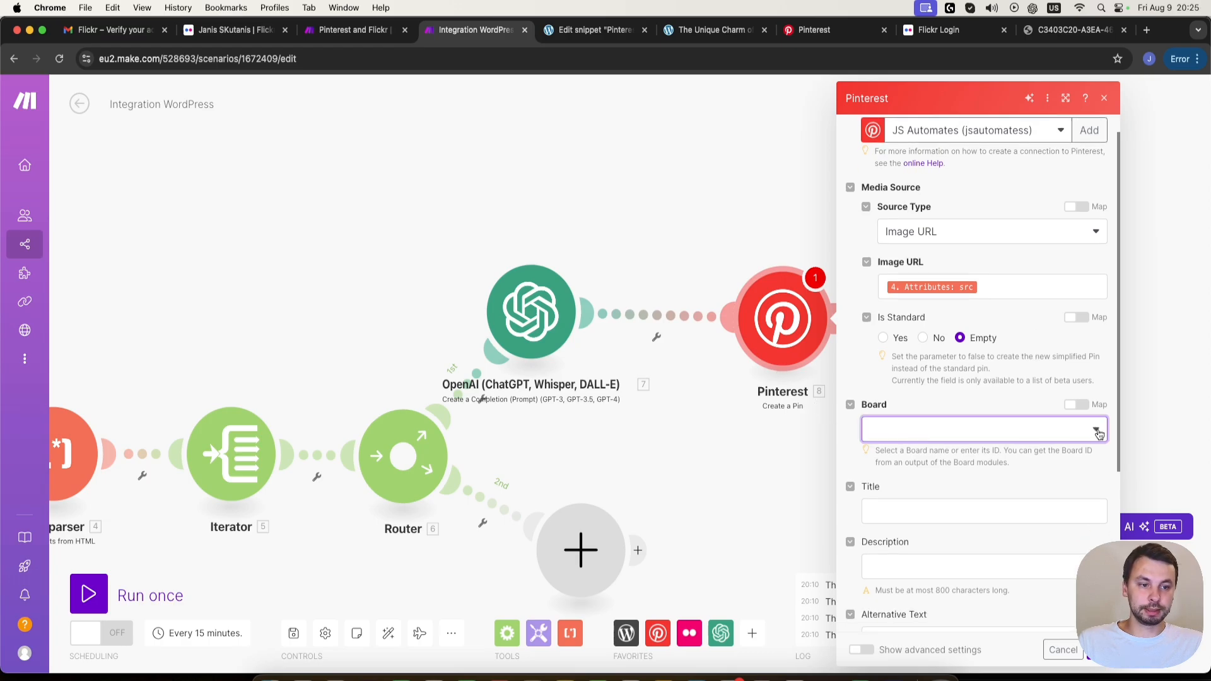
{"action": "left_click", "coordinate": [1076, 404]}
{"action": "left_click", "coordinate": [927, 429]}
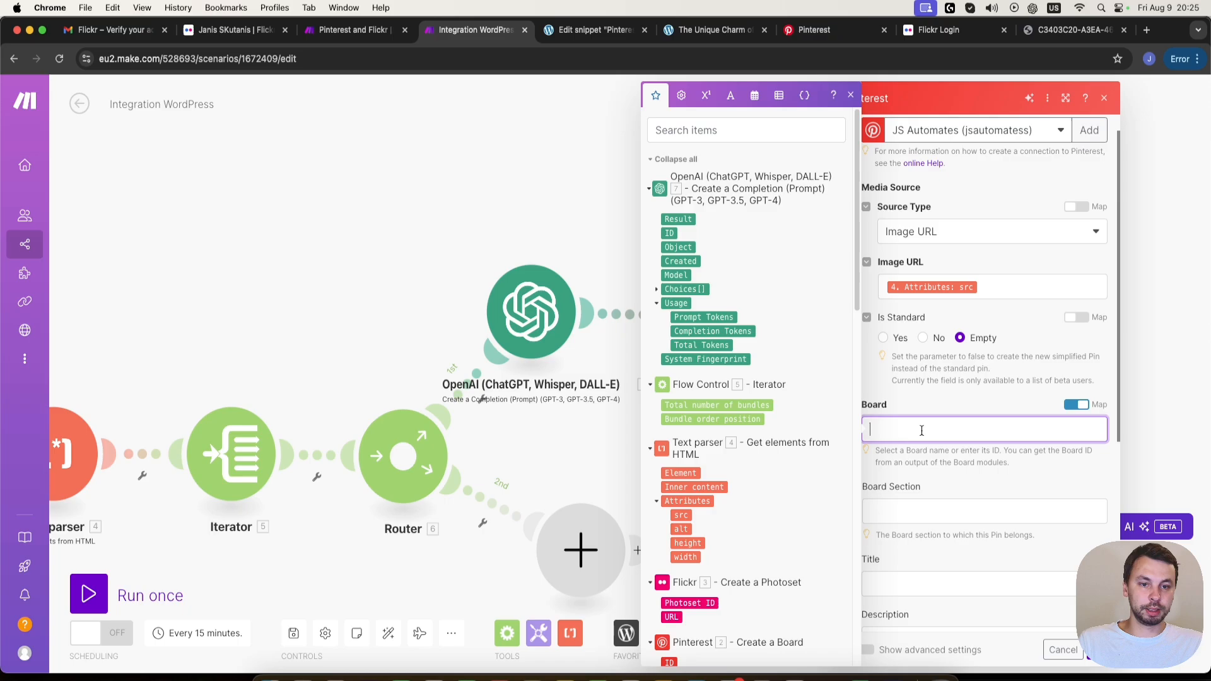
{"action": "scroll", "coordinate": [726, 593], "scroll_direction": "down", "scroll_amount": 3}
{"action": "scroll", "coordinate": [730, 598], "scroll_direction": "down", "scroll_amount": 2}
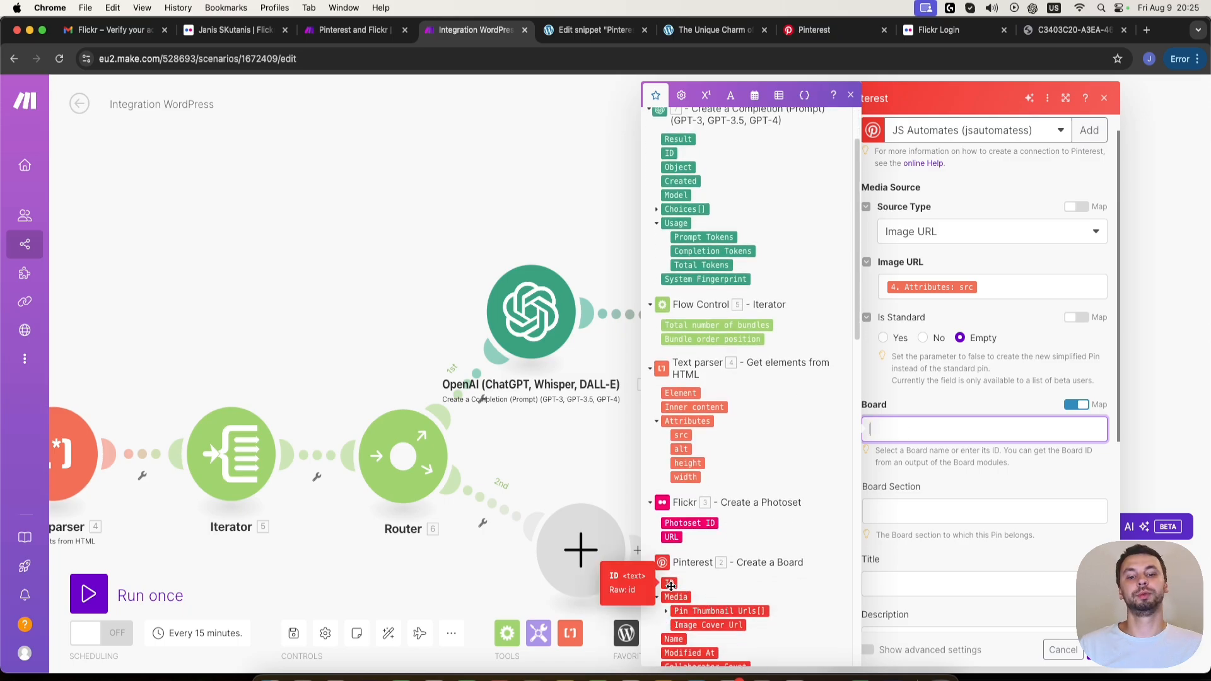
{"action": "left_click", "coordinate": [671, 586]}
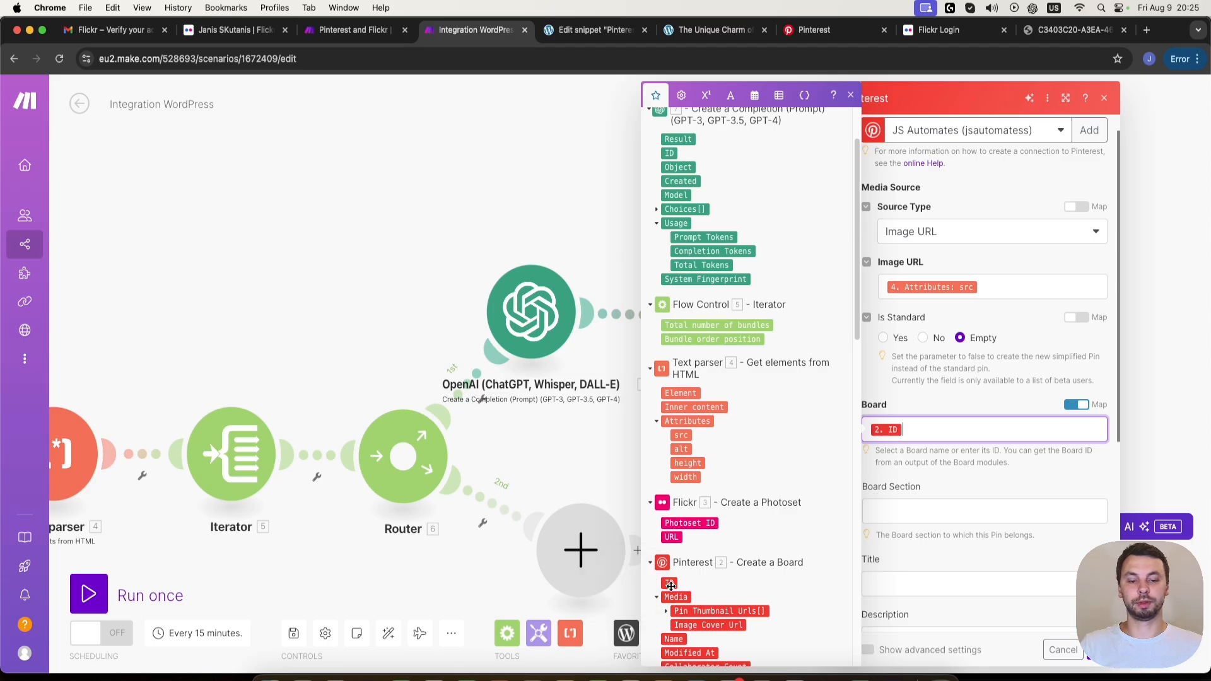
{"action": "left_click", "coordinate": [1017, 487]}
- Map the pin's Title to the Text parser's Attributes: alt and its Description to the OpenAI Result
{"action": "scroll", "coordinate": [1009, 531], "scroll_direction": "down", "scroll_amount": 5}
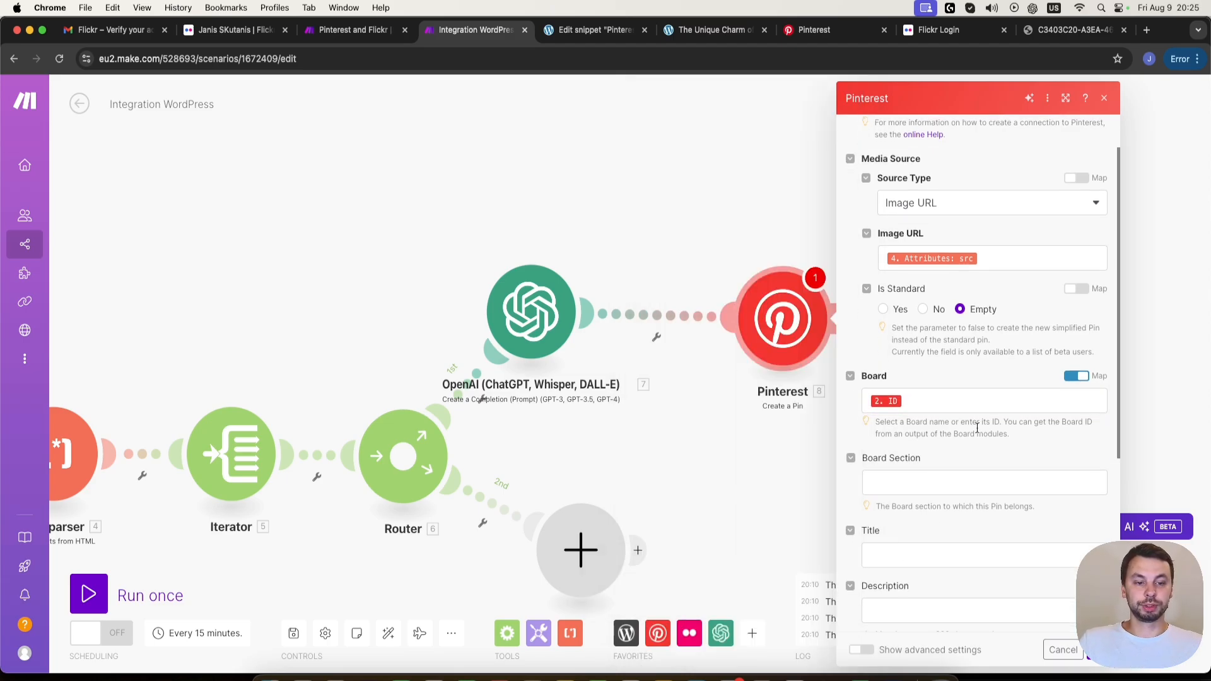
{"action": "left_click", "coordinate": [903, 406]}
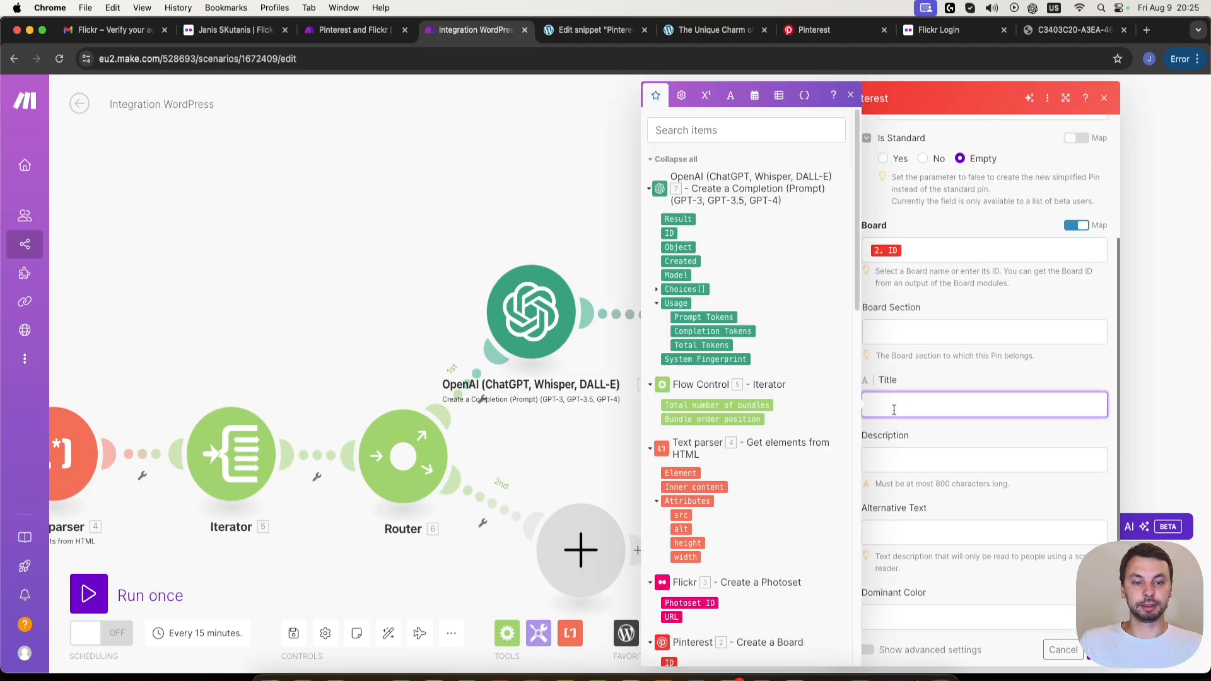
{"action": "scroll", "coordinate": [766, 356], "scroll_direction": "down", "scroll_amount": 10}
{"action": "scroll", "coordinate": [844, 424], "scroll_direction": "up", "scroll_amount": 3}
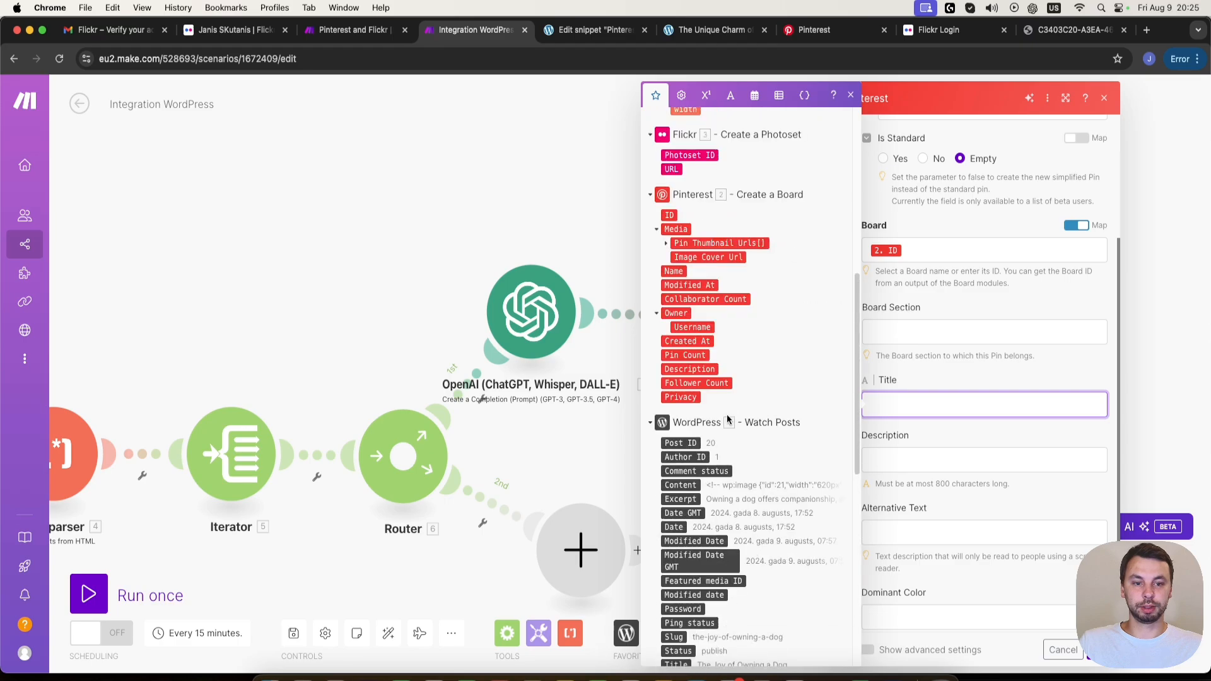
{"action": "scroll", "coordinate": [805, 370], "scroll_direction": "up", "scroll_amount": 10}
{"action": "scroll", "coordinate": [784, 379], "scroll_direction": "down", "scroll_amount": 1}
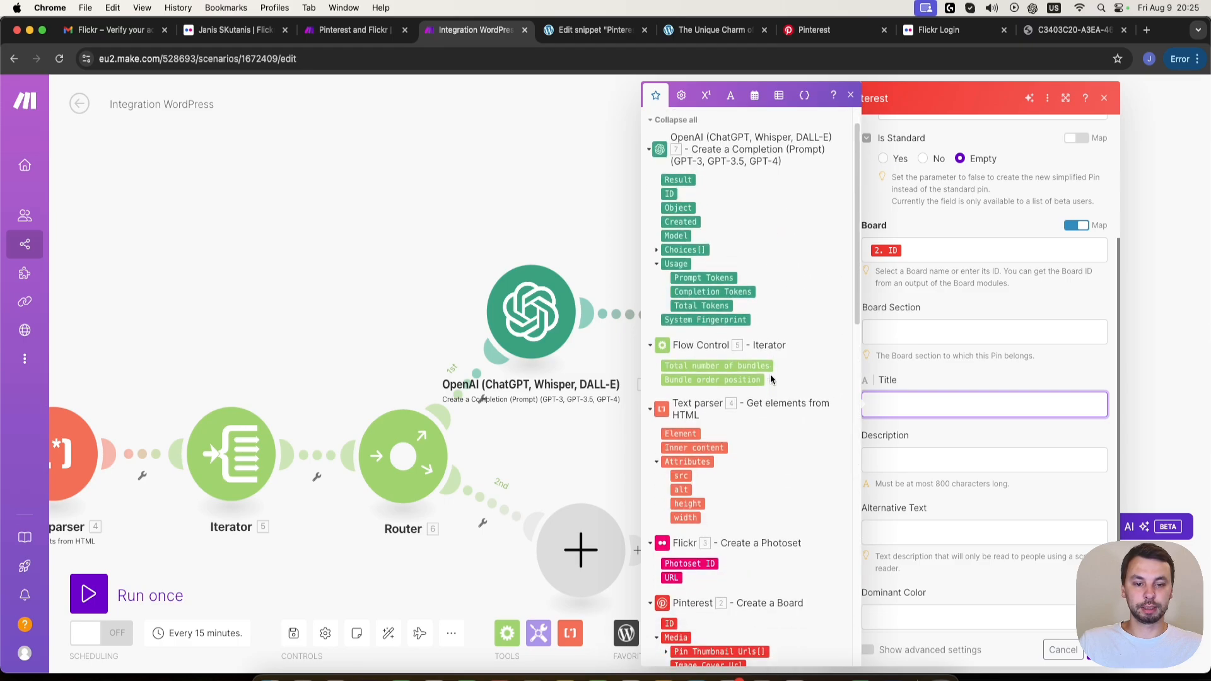
{"action": "left_click", "coordinate": [681, 486]}
{"action": "left_click", "coordinate": [946, 470]}
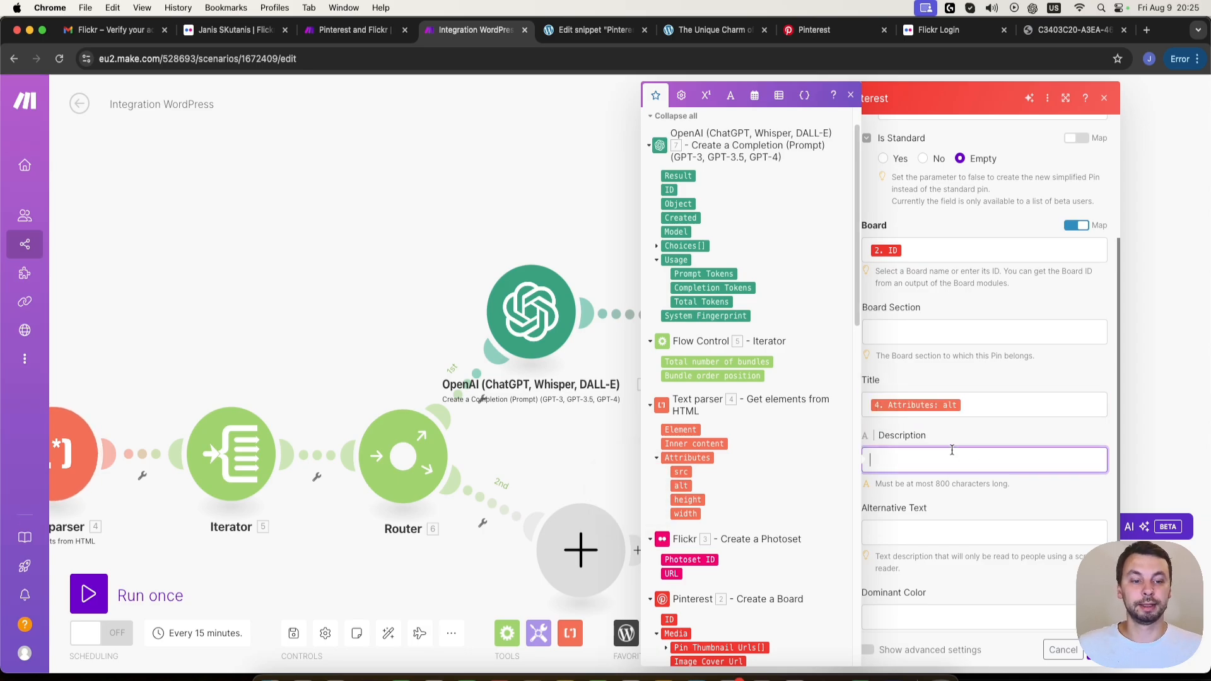
{"action": "left_click", "coordinate": [690, 172]}
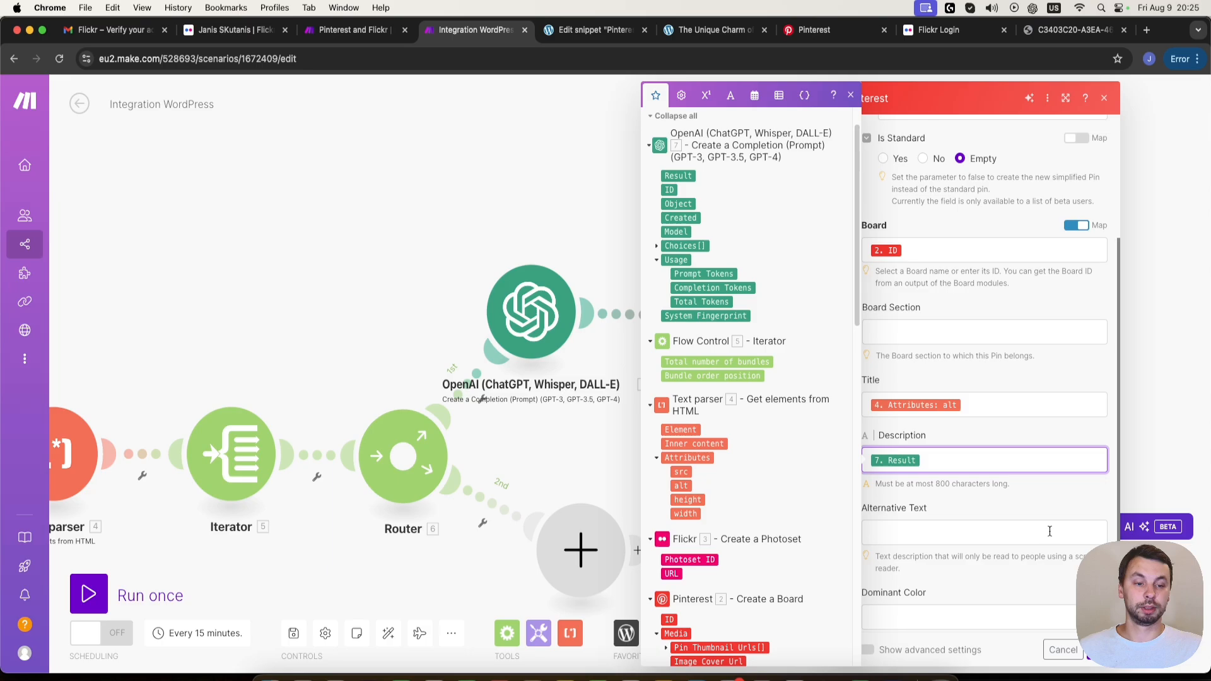
{"action": "left_click", "coordinate": [1024, 527]}
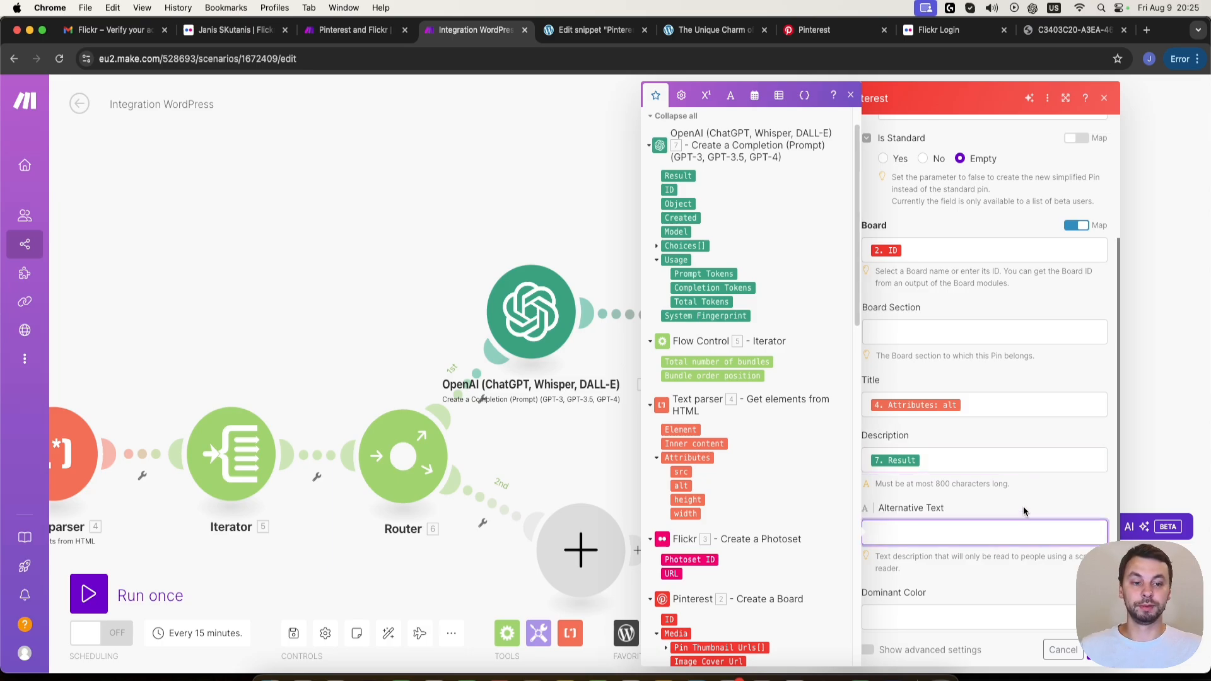
{"action": "left_click", "coordinate": [1027, 512]}
- Map the pin's Link to the WordPress Watch Posts Link, then save the Create a Pin module and reposition it slightly on the canvas
{"action": "scroll", "coordinate": [953, 523], "scroll_direction": "down", "scroll_amount": 3}
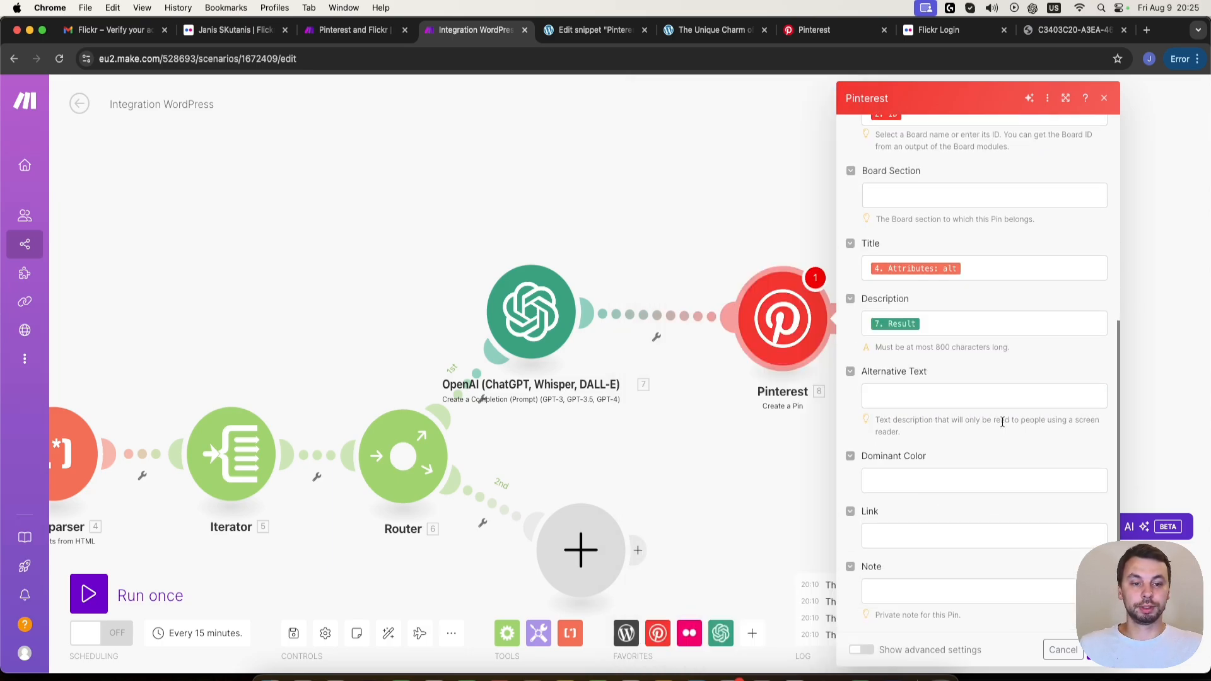
{"action": "left_click_drag", "start_coordinate": [910, 521], "coordinate": [906, 501]}
{"action": "left_click", "coordinate": [888, 520]}
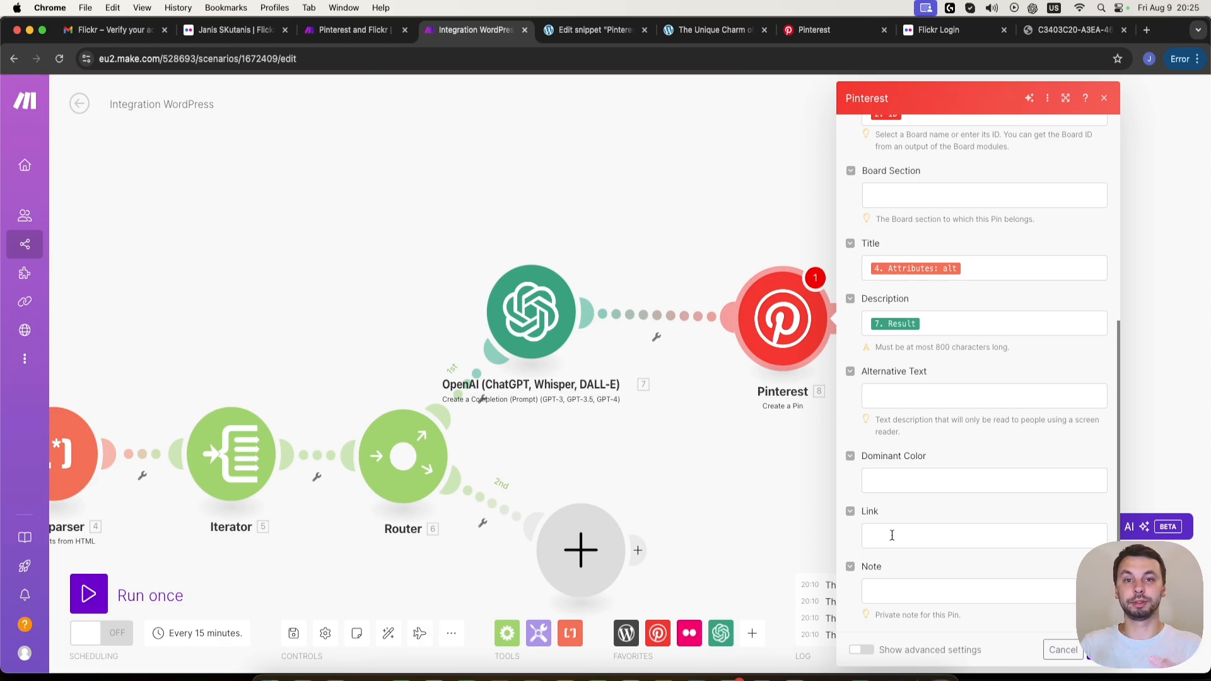
{"action": "left_click", "coordinate": [892, 536]}
{"action": "scroll", "coordinate": [789, 550], "scroll_direction": "down", "scroll_amount": 10}
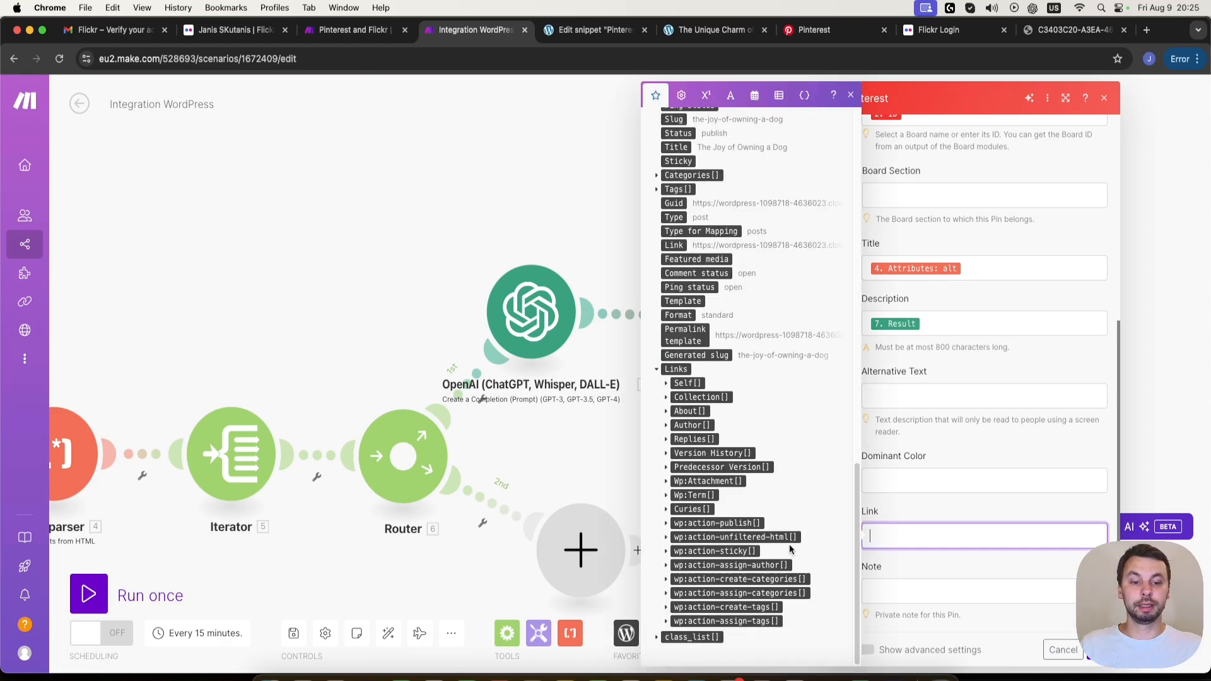
{"action": "scroll", "coordinate": [744, 565], "scroll_direction": "up", "scroll_amount": 8}
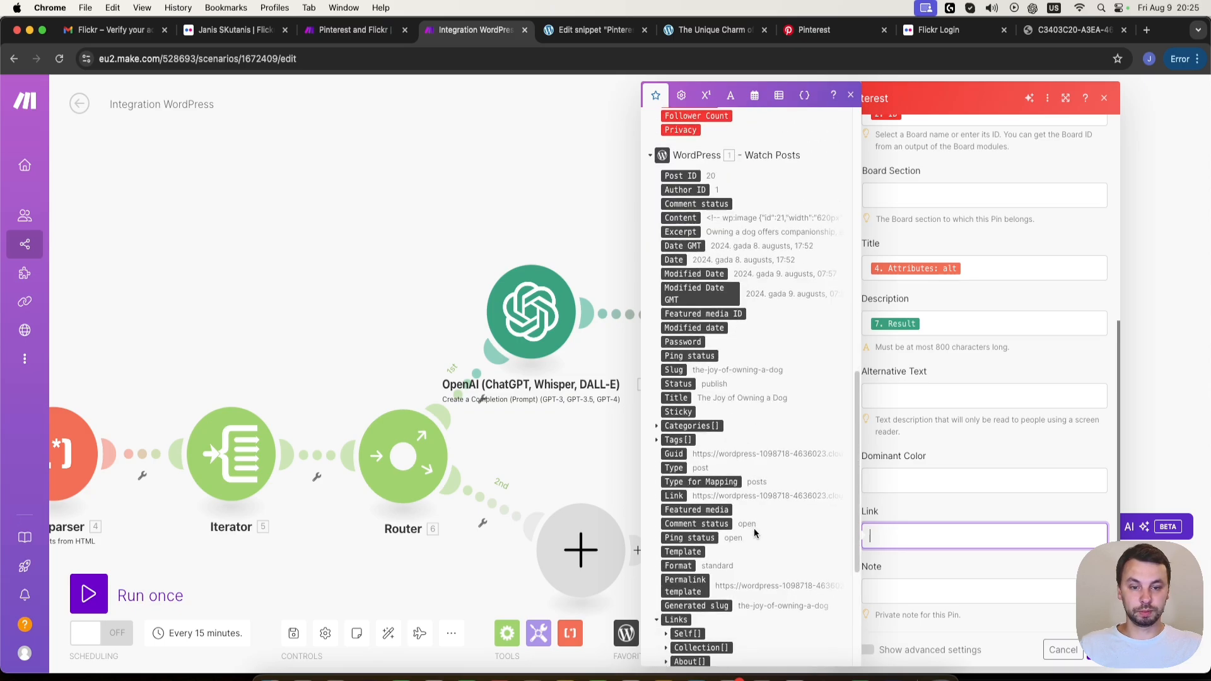
{"action": "scroll", "coordinate": [739, 535], "scroll_direction": "down", "scroll_amount": 1}
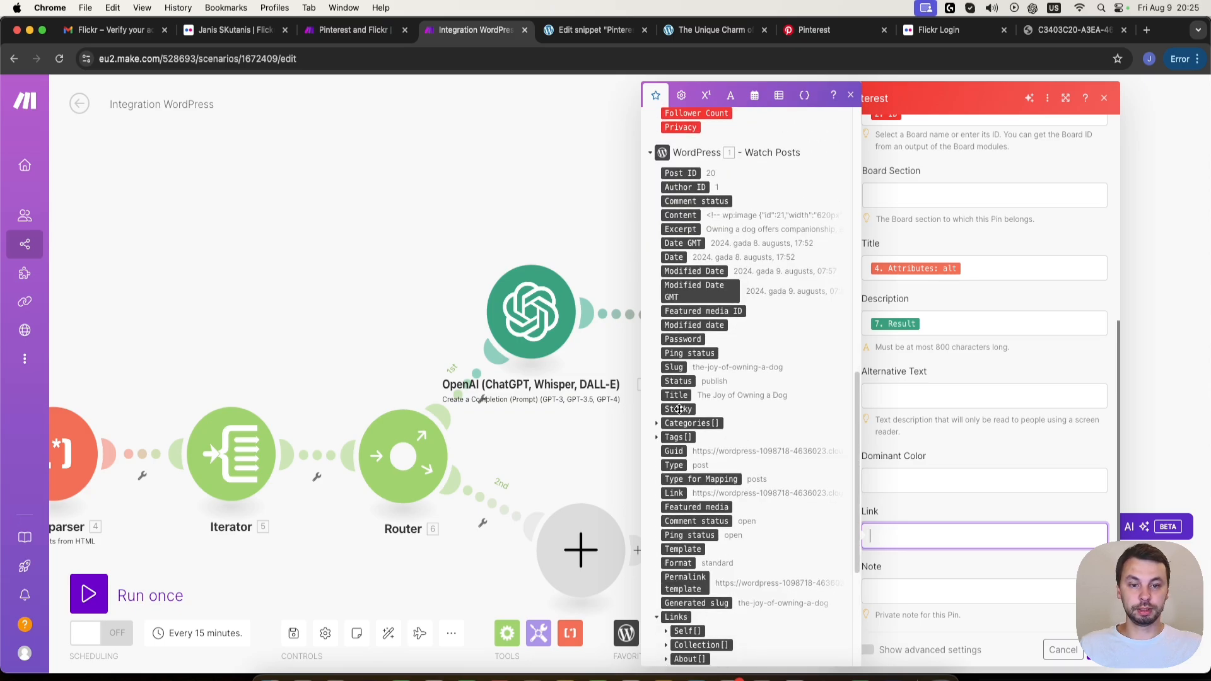
{"action": "scroll", "coordinate": [680, 379], "scroll_direction": "up", "scroll_amount": 1}
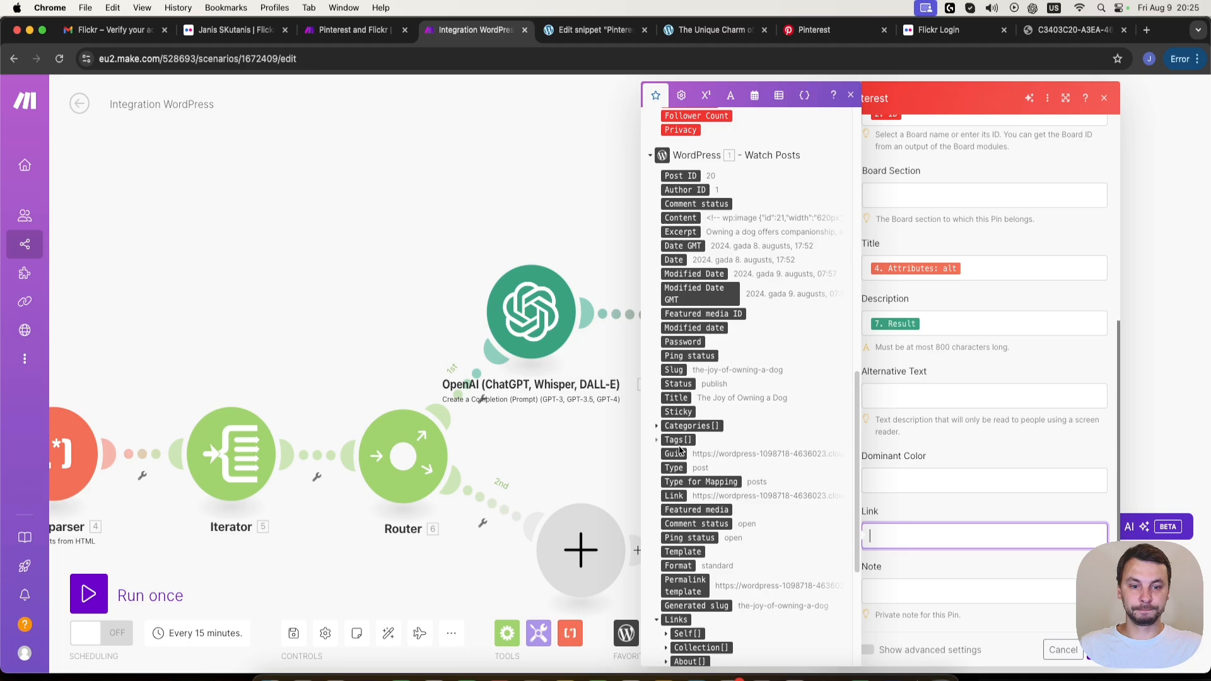
{"action": "left_click", "coordinate": [674, 496]}
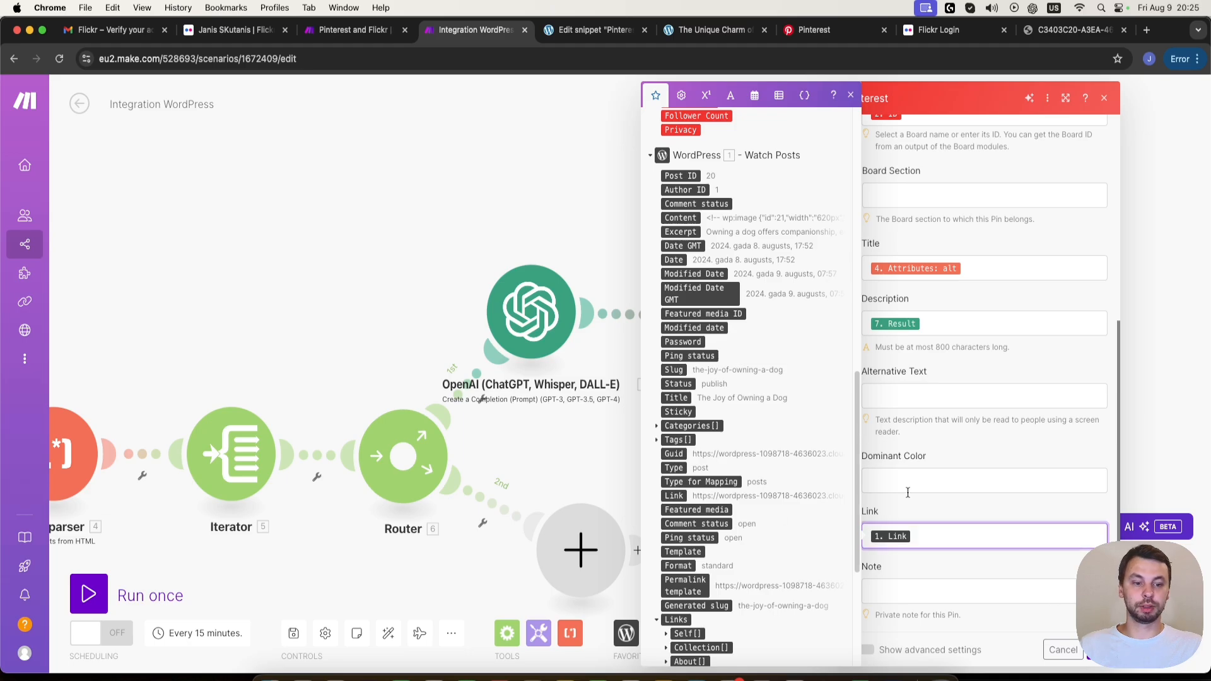
{"action": "left_click", "coordinate": [971, 586]}
{"action": "left_click", "coordinate": [1072, 649]}
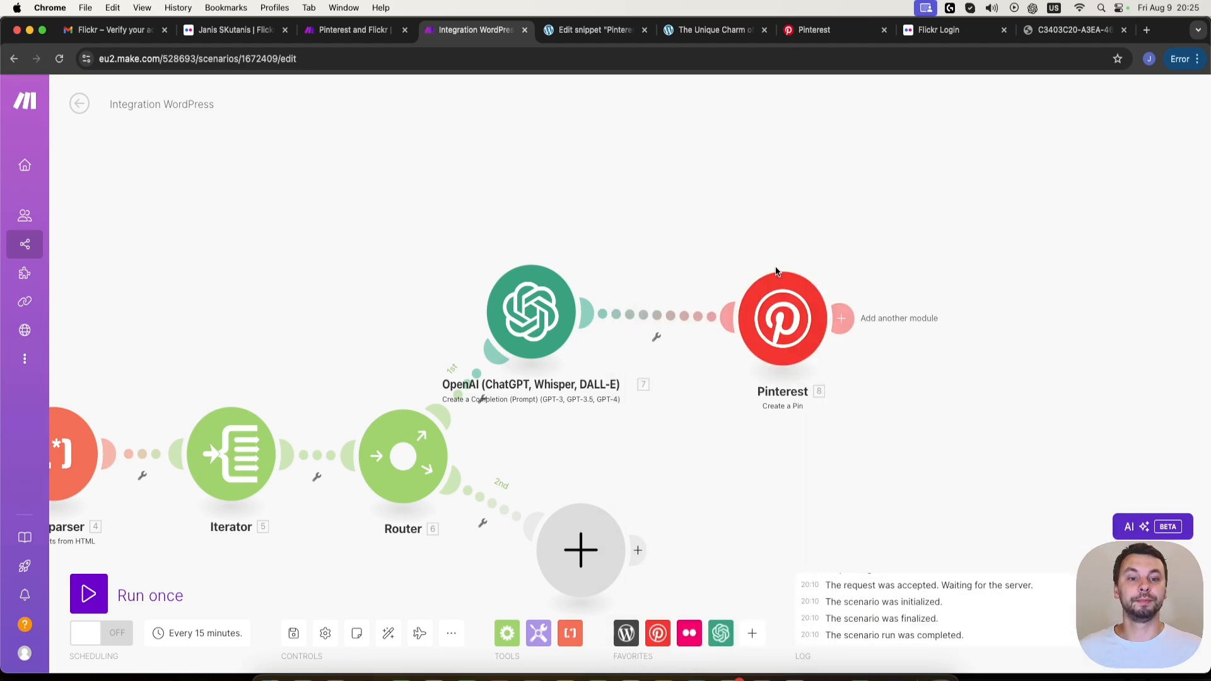
{"action": "left_click_drag", "start_coordinate": [779, 272], "coordinate": [791, 258]}
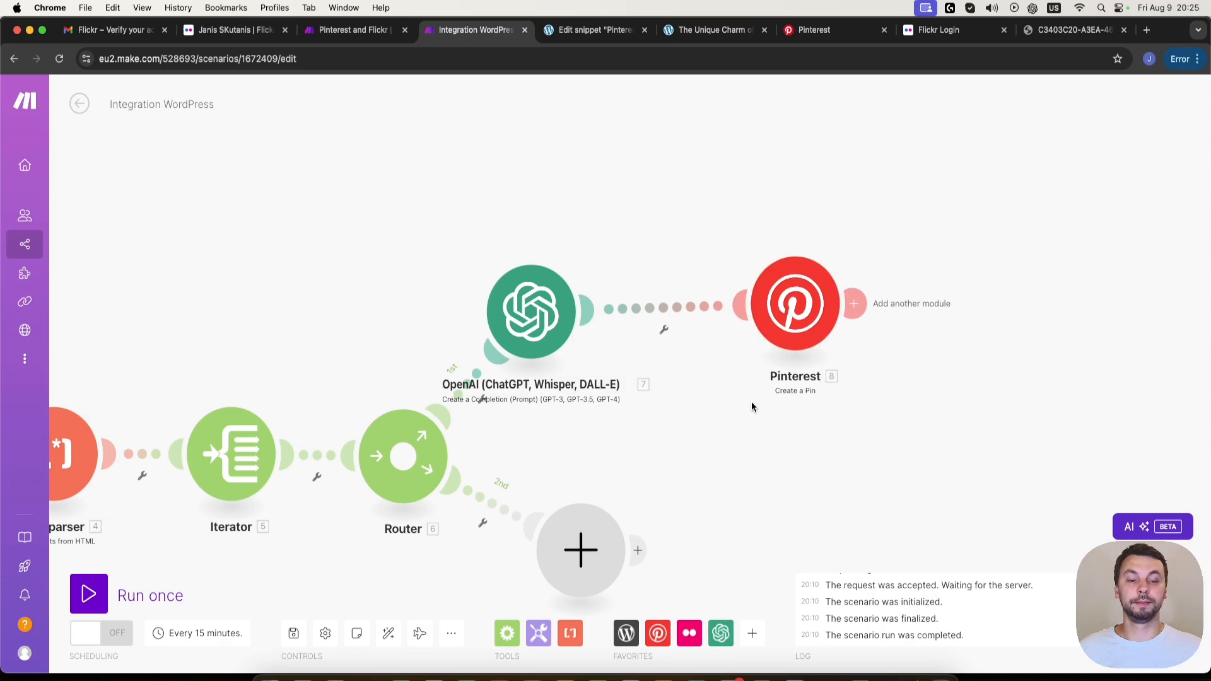
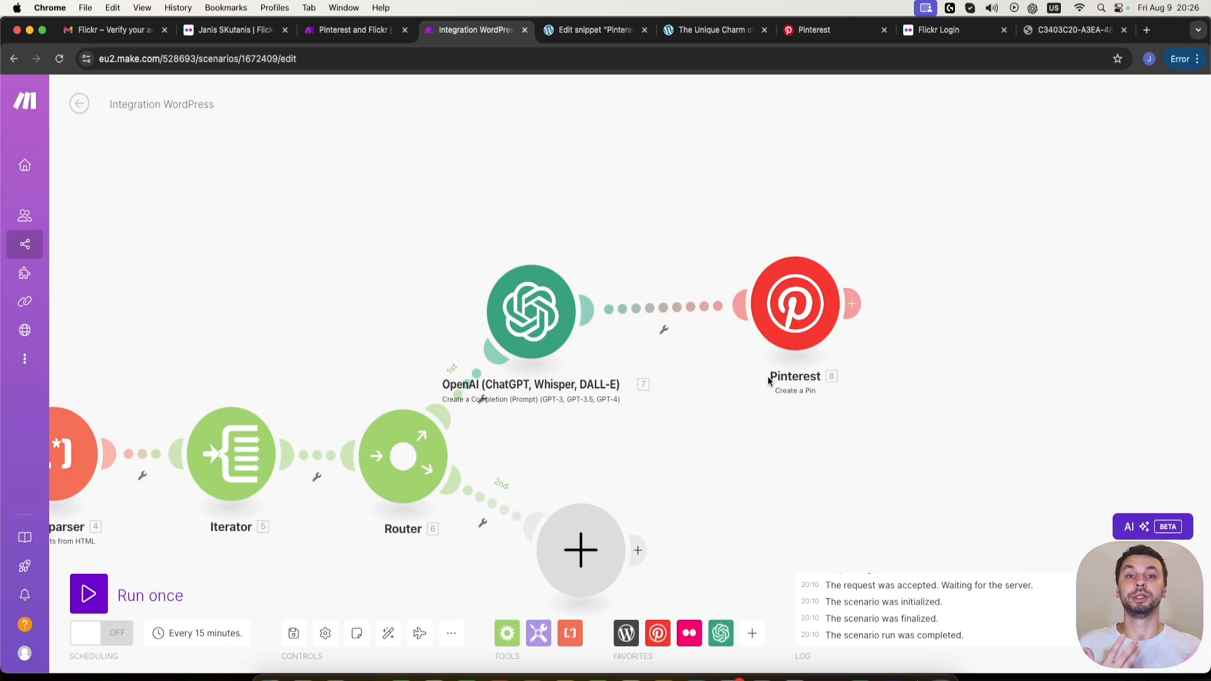
- Add an HTTP Get a file module to the router's empty second route
{"action": "scroll", "coordinate": [652, 534], "scroll_direction": "down", "scroll_amount": 3}
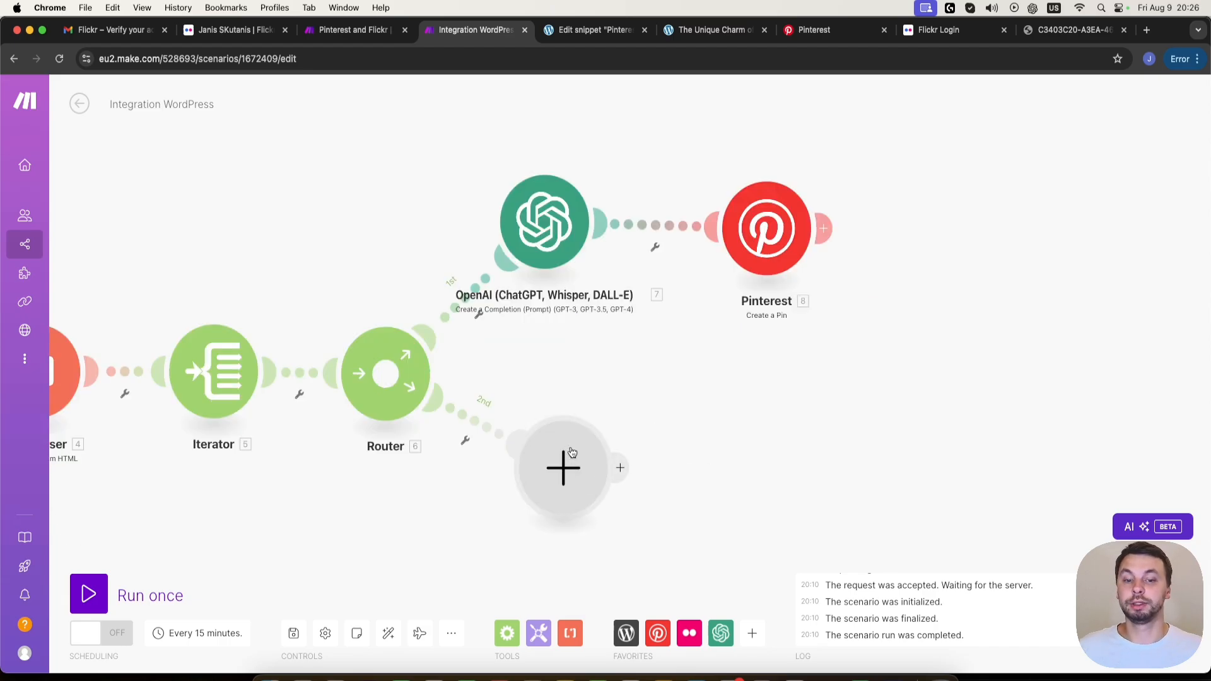
{"action": "left_click_drag", "start_coordinate": [572, 452], "coordinate": [569, 465]}
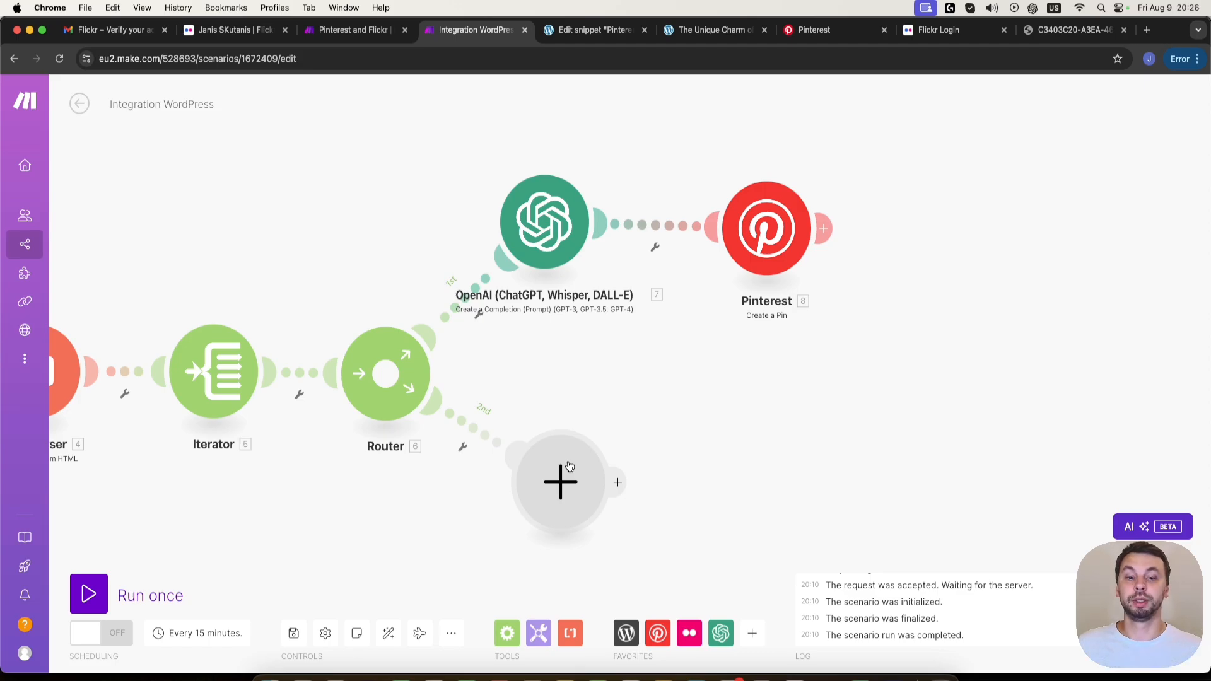
{"action": "left_click", "coordinate": [569, 466]}
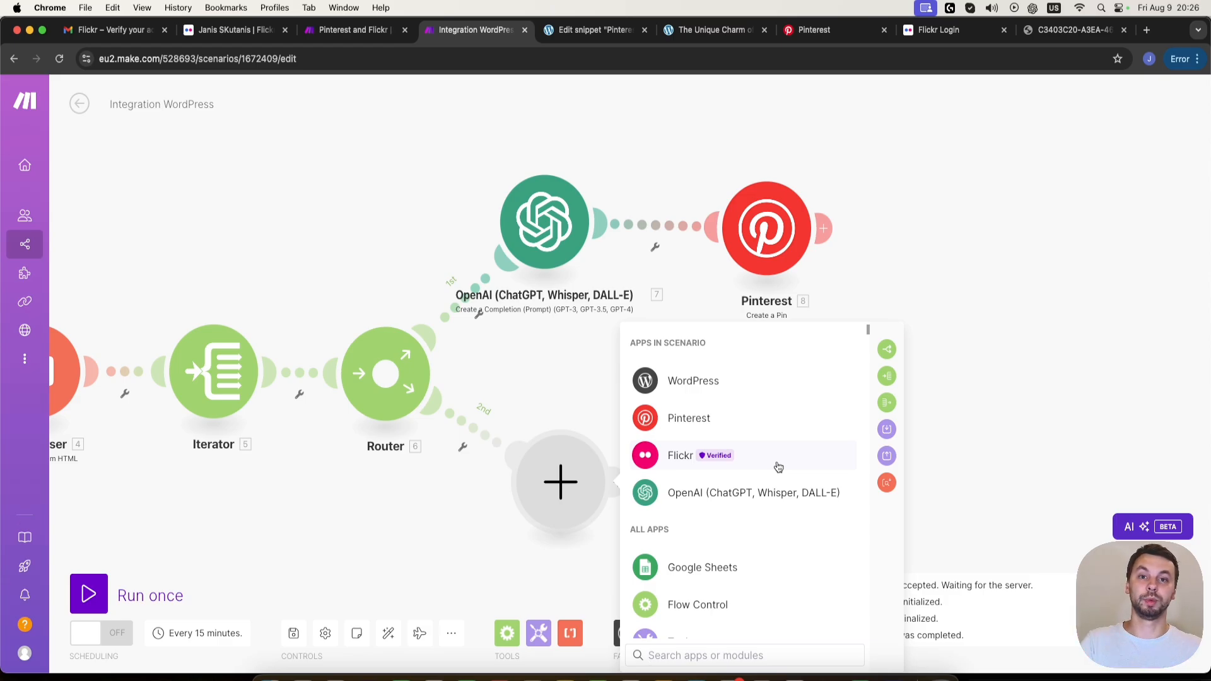
{"action": "scroll", "coordinate": [780, 467], "scroll_direction": "down", "scroll_amount": 1}
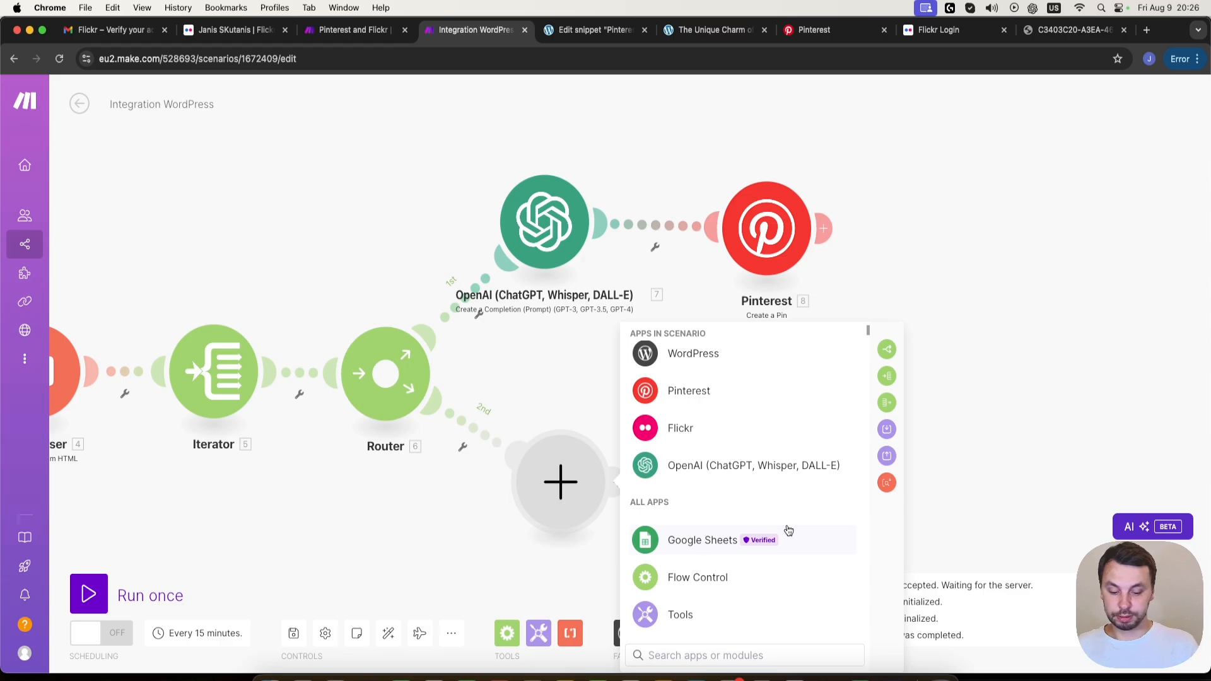
{"action": "type", "text": "http"}
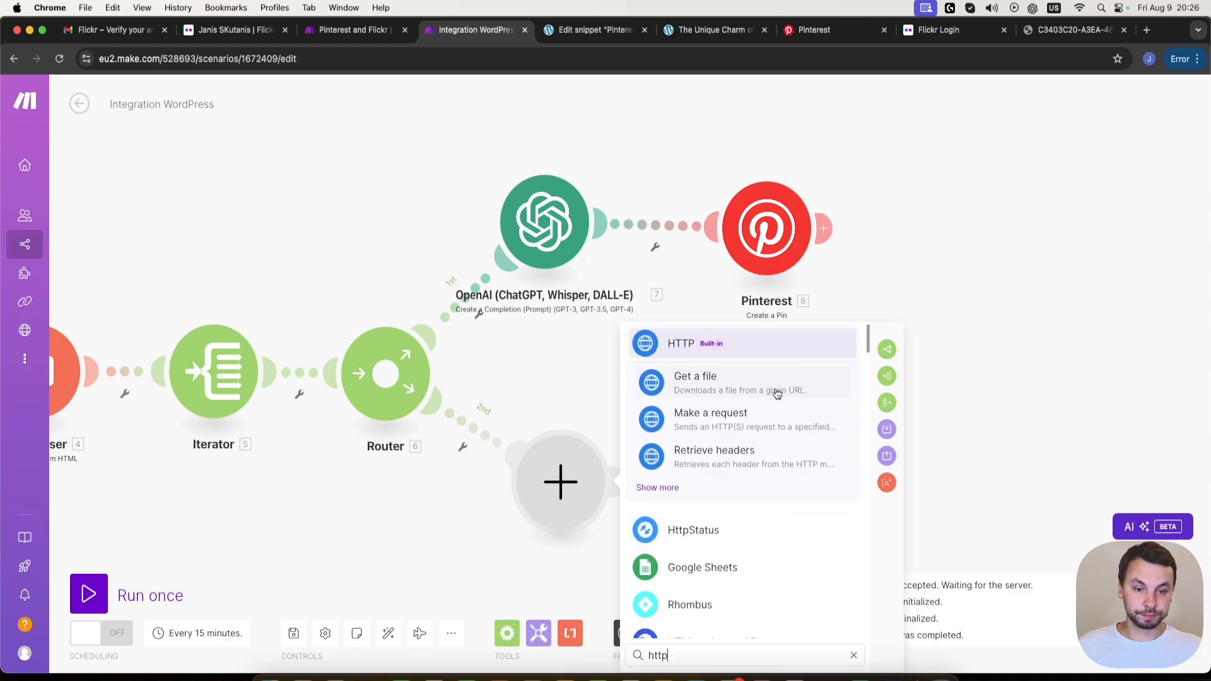
{"action": "left_click", "coordinate": [777, 391]}
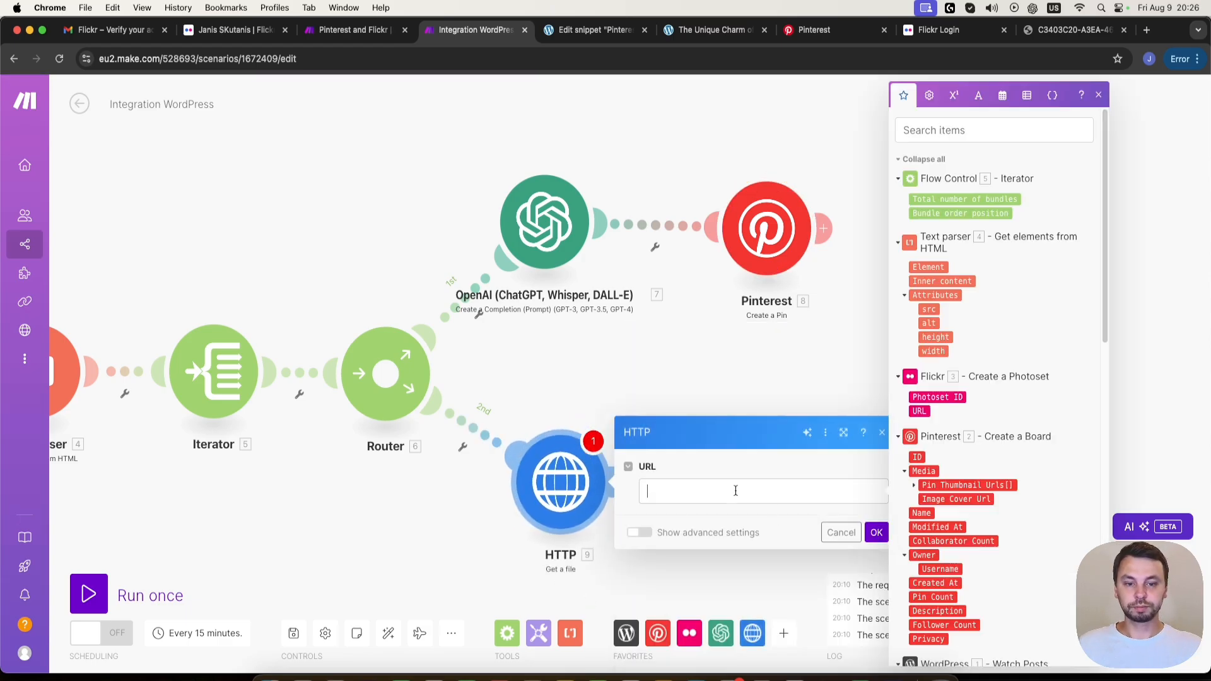
- Map the HTTP module's URL to the Text parser's Attributes: src and save the module
{"action": "left_click", "coordinate": [934, 309]}
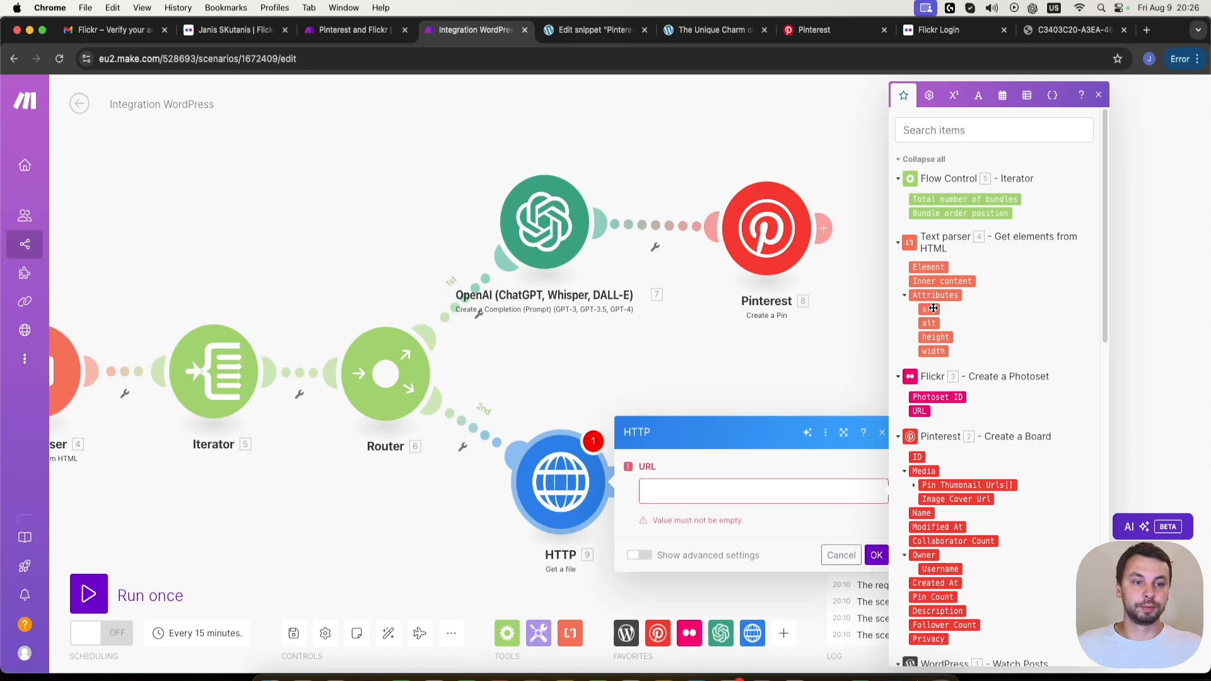
{"action": "left_click", "coordinate": [933, 309]}
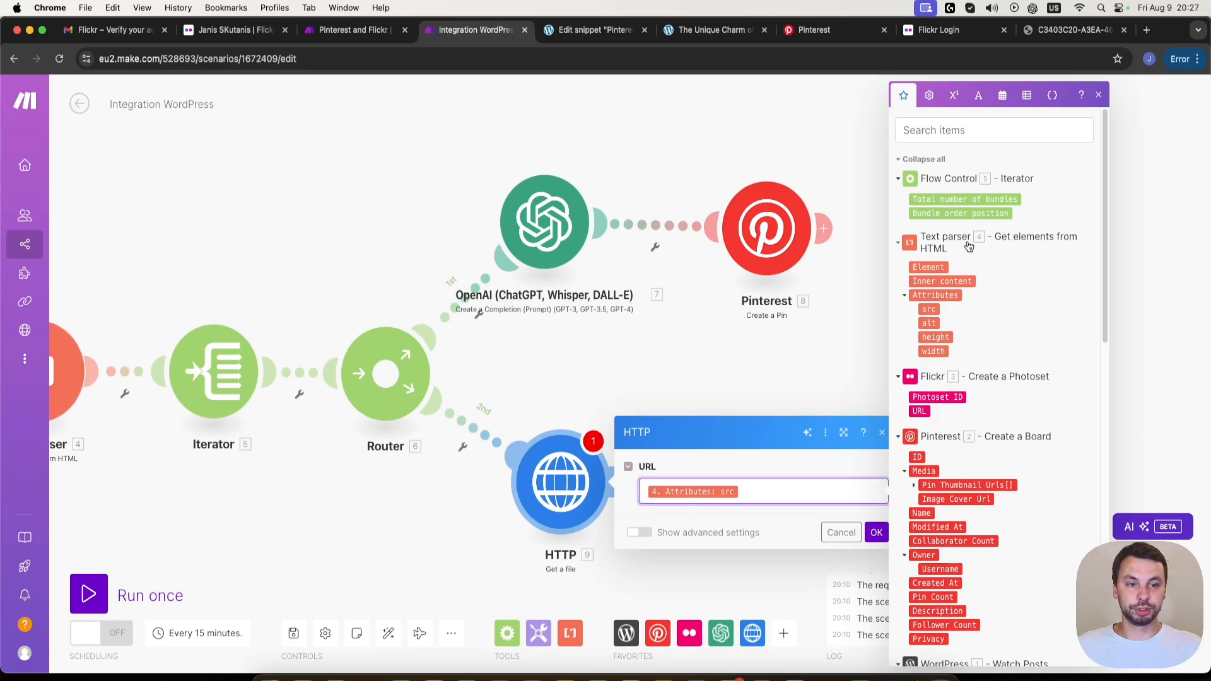
{"action": "left_click", "coordinate": [877, 533]}
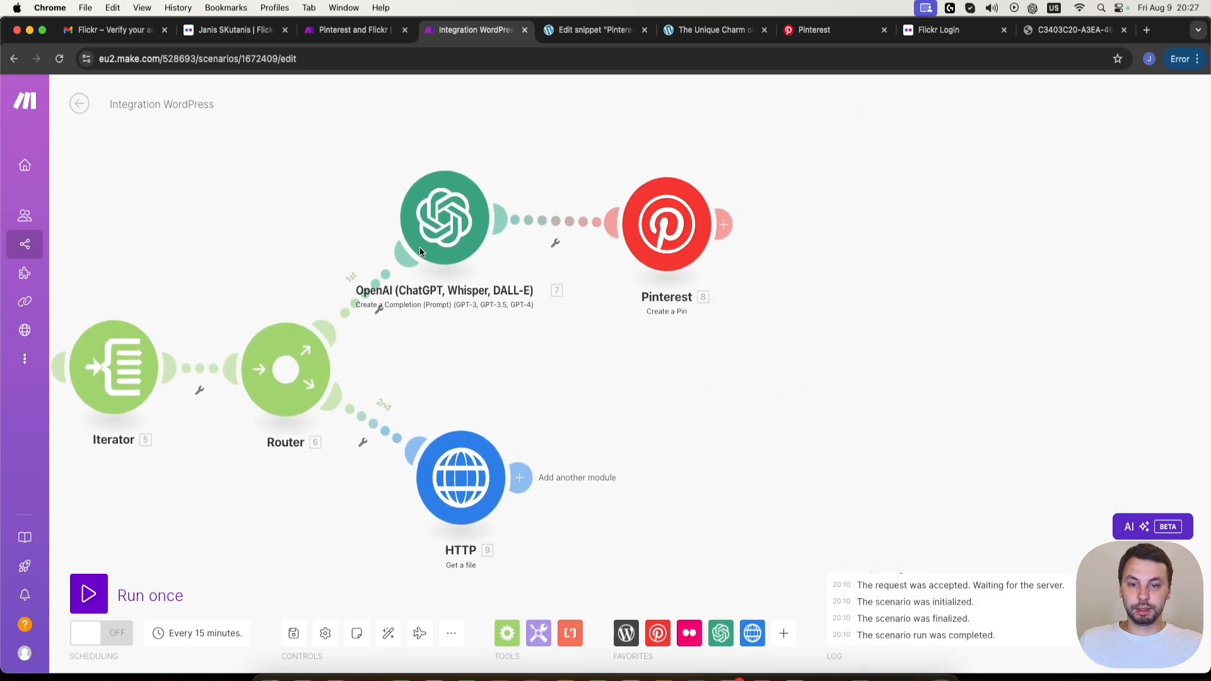
- Clone the OpenAI module from the first route and attach the copy after the HTTP module
{"action": "right_click", "coordinate": [451, 214]}
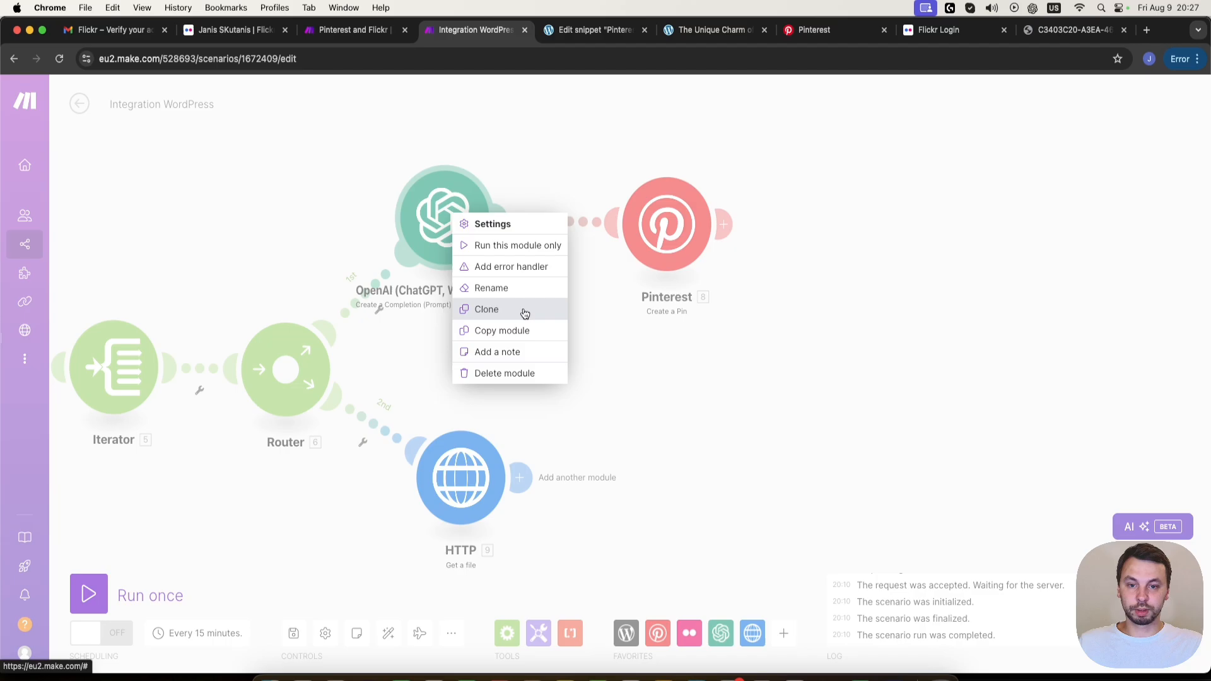
{"action": "left_click", "coordinate": [525, 316]}
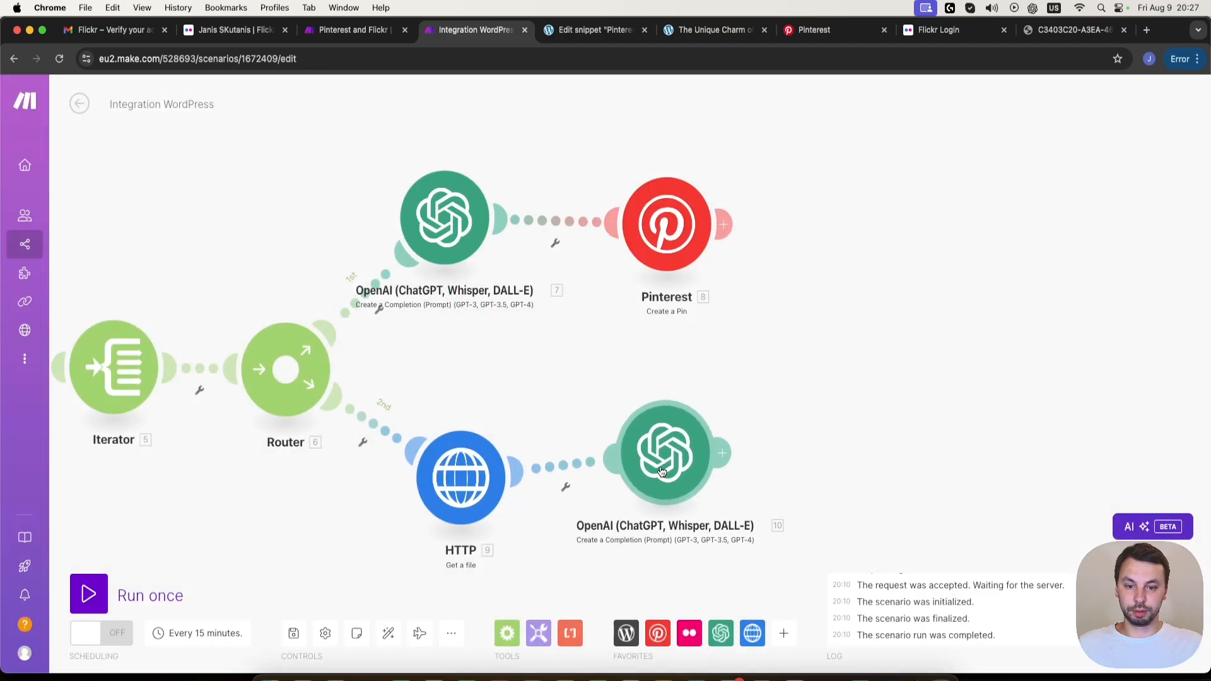
{"action": "left_click", "coordinate": [631, 488]}
- In the cloned OpenAI module's System message, replace the word "pinterest" with "flicker"
{"action": "left_click", "coordinate": [633, 475]}
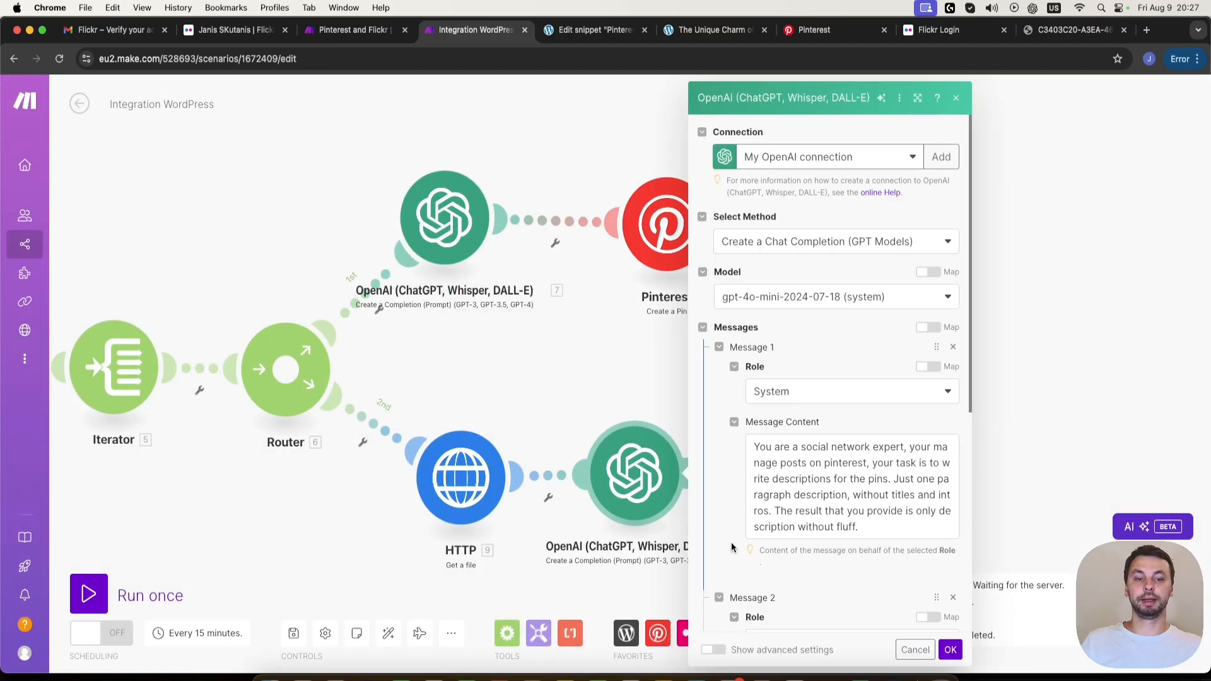
{"action": "double_click", "coordinate": [850, 463]}
{"action": "type", "text": "flicker"}
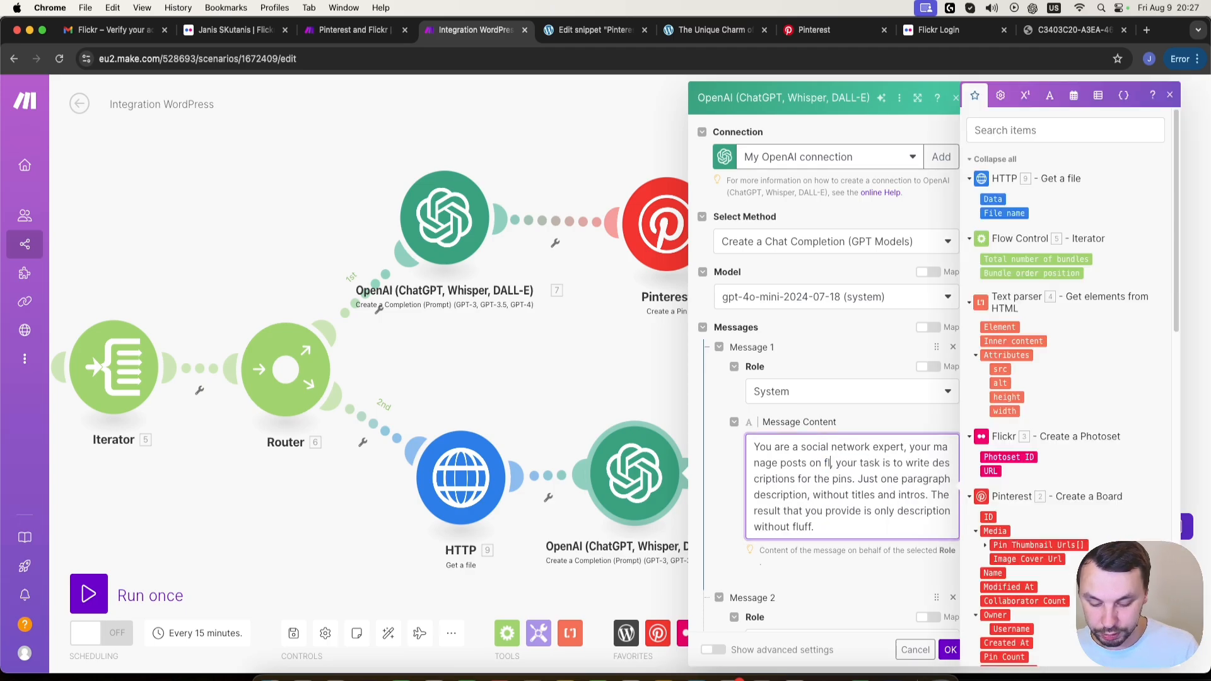
- Replace "pinterest" with "flicker" in the cloned module's User message and save the module
{"action": "scroll", "coordinate": [839, 502], "scroll_direction": "down", "scroll_amount": 5}
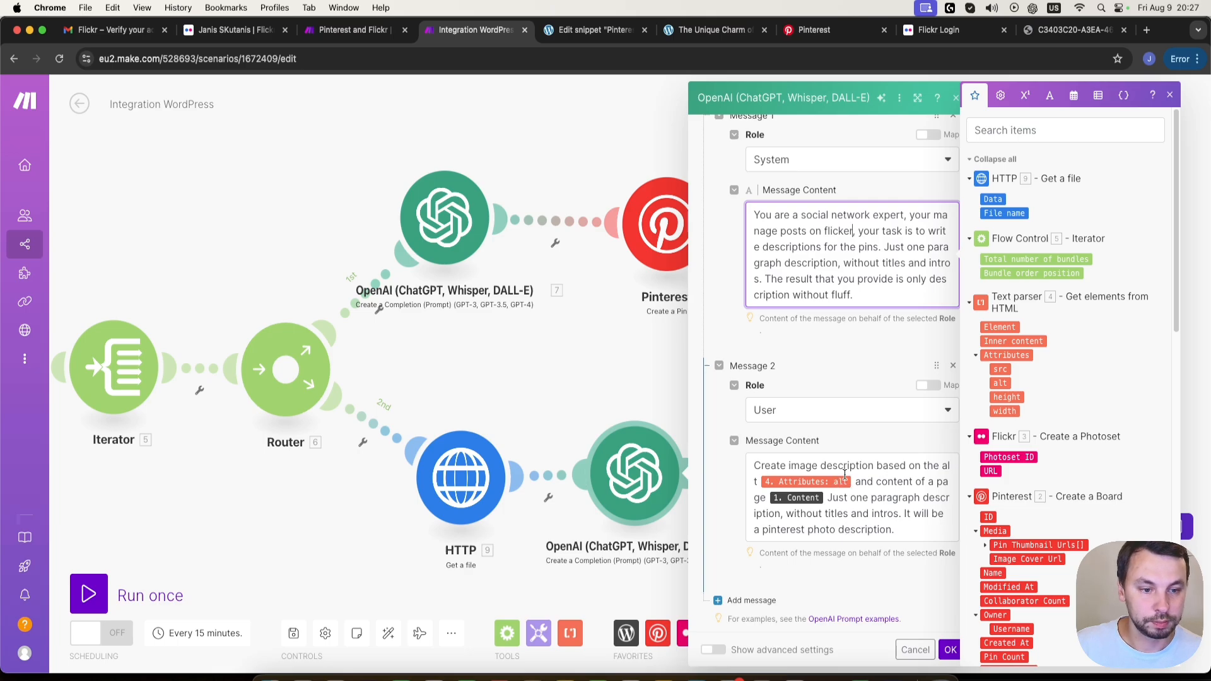
{"action": "scroll", "coordinate": [839, 467], "scroll_direction": "down", "scroll_amount": 1}
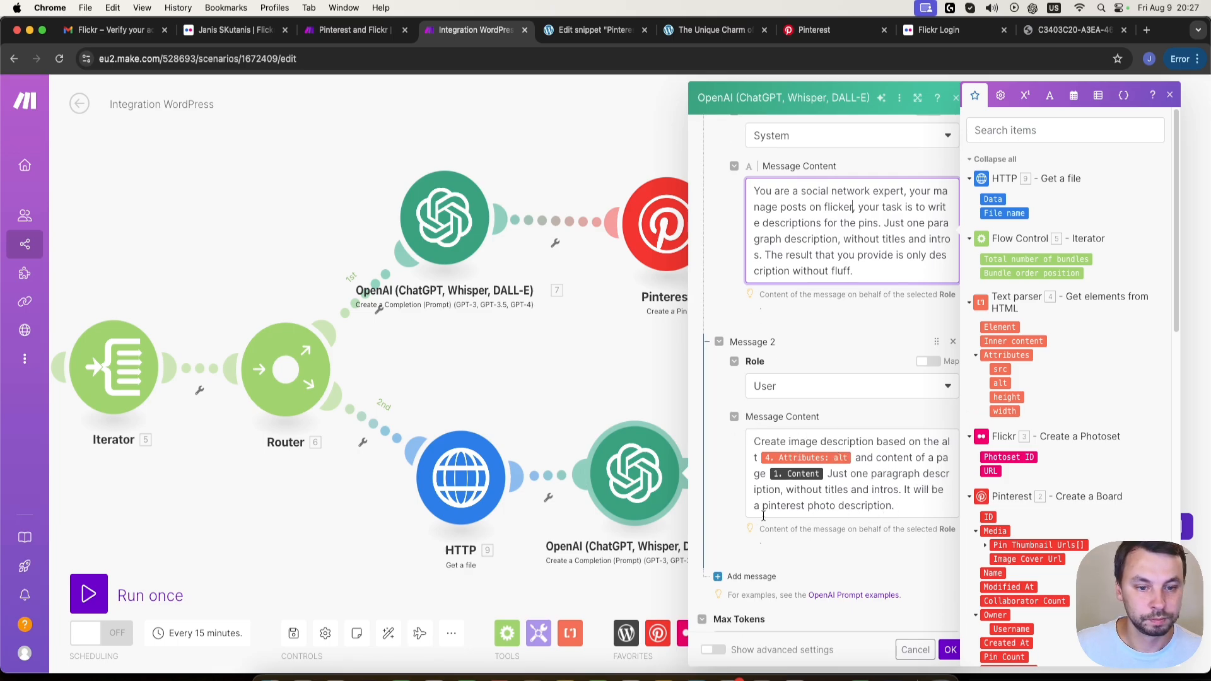
{"action": "double_click", "coordinate": [797, 508]}
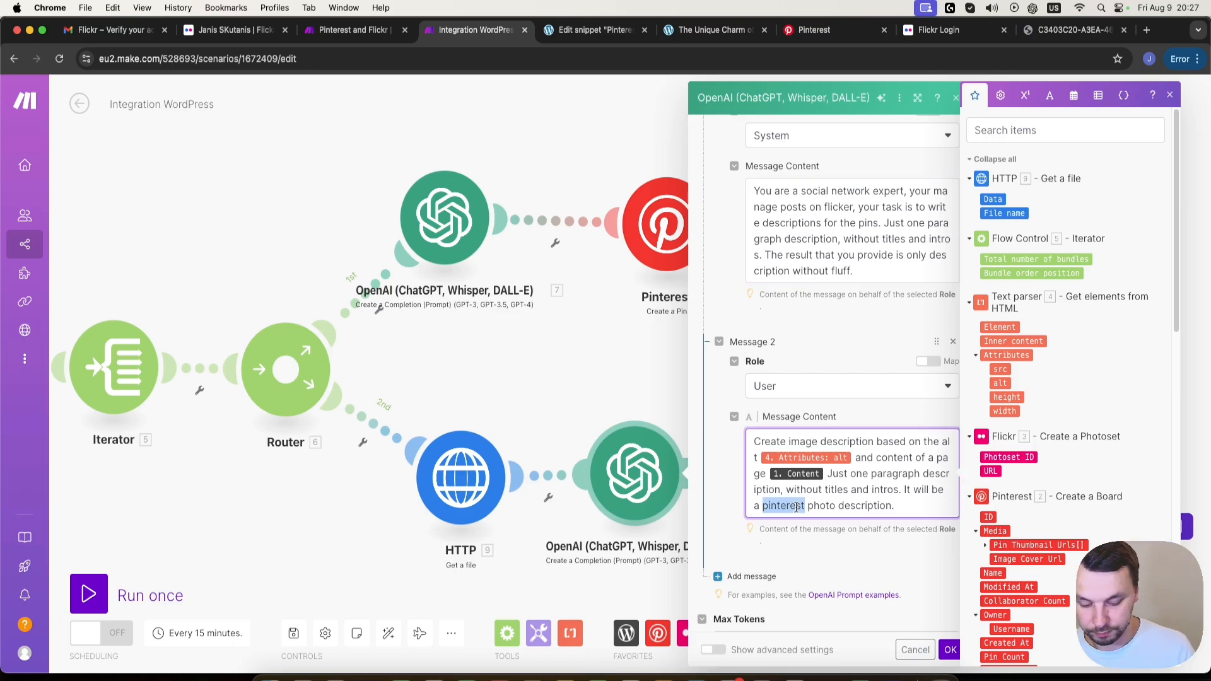
{"action": "type", "text": "flicker"}
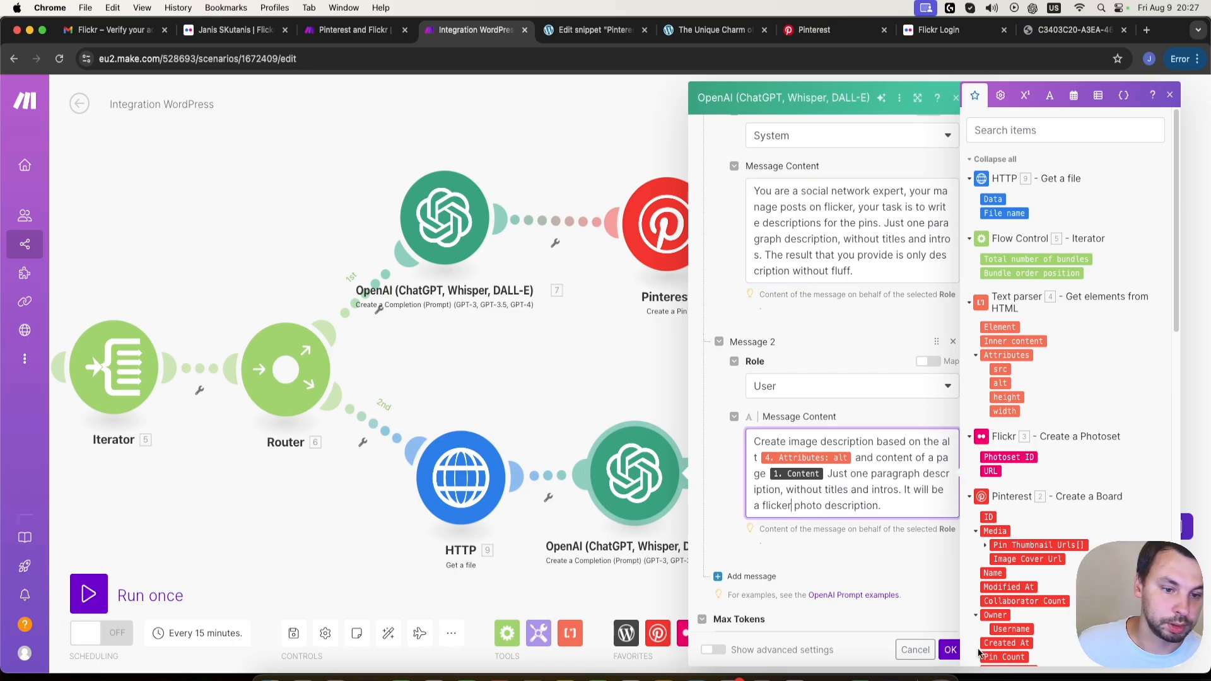
{"action": "left_click", "coordinate": [951, 650]}
- Add a Flickr Upload a Photo module after the cloned OpenAI module
{"action": "left_click_drag", "start_coordinate": [795, 490], "coordinate": [565, 495]}
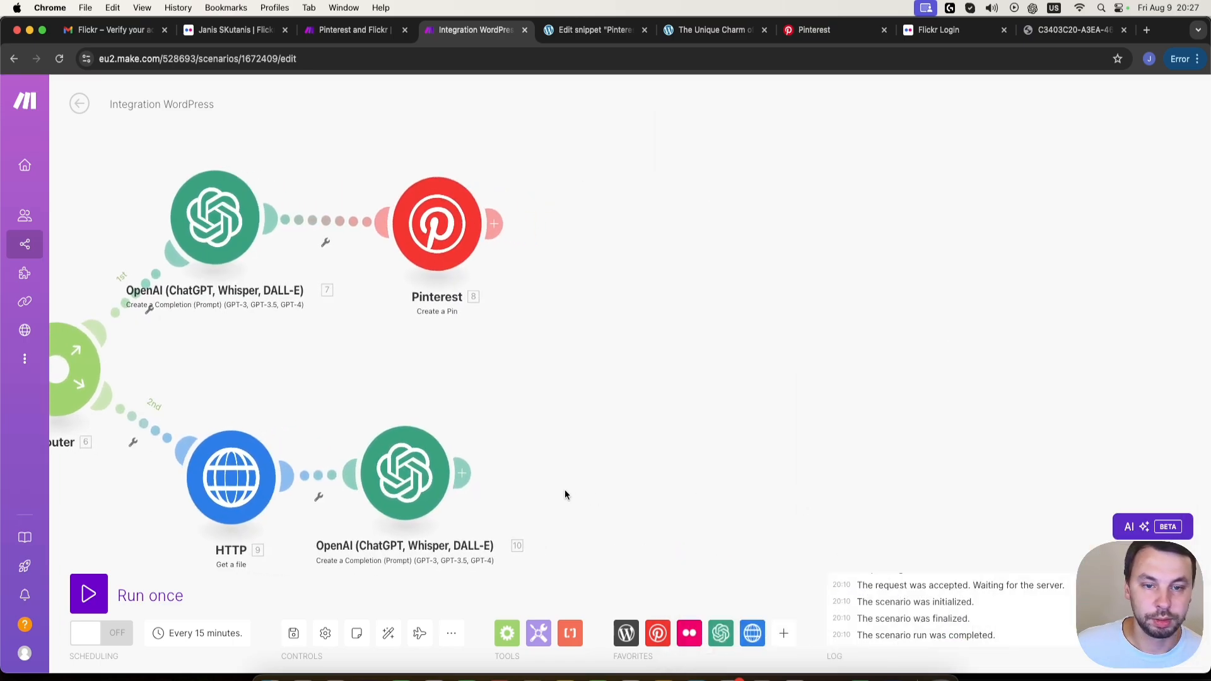
{"action": "left_click", "coordinate": [469, 476]}
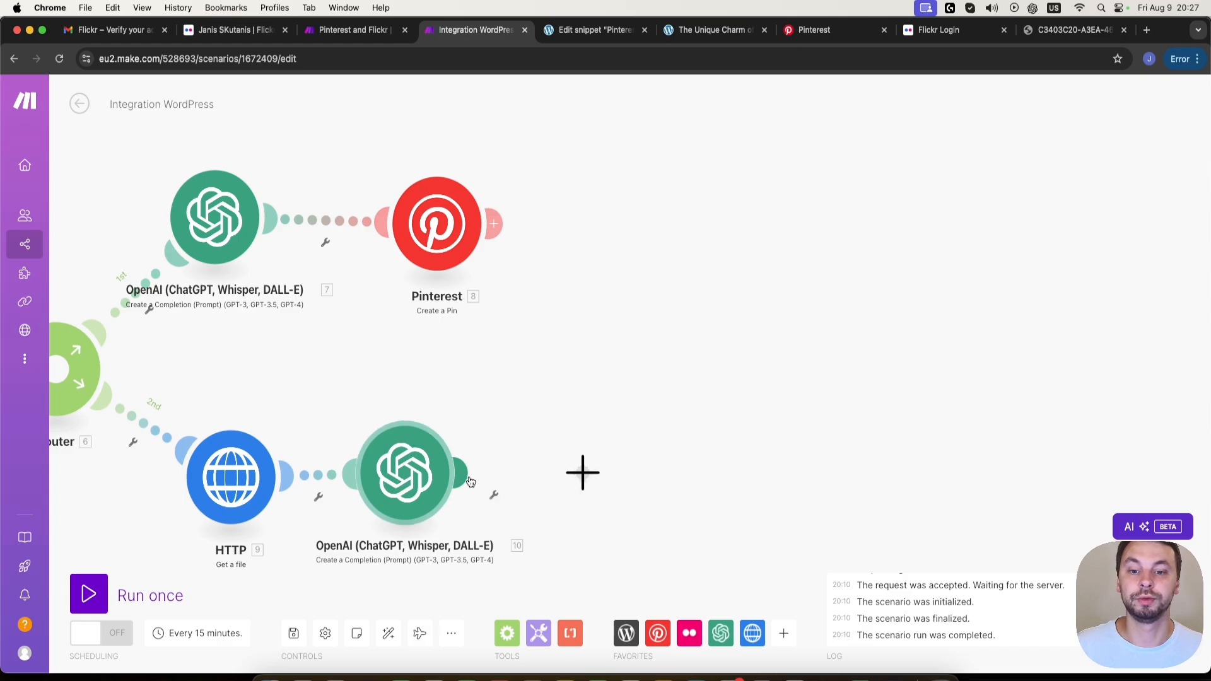
{"action": "type", "text": "flicker"}
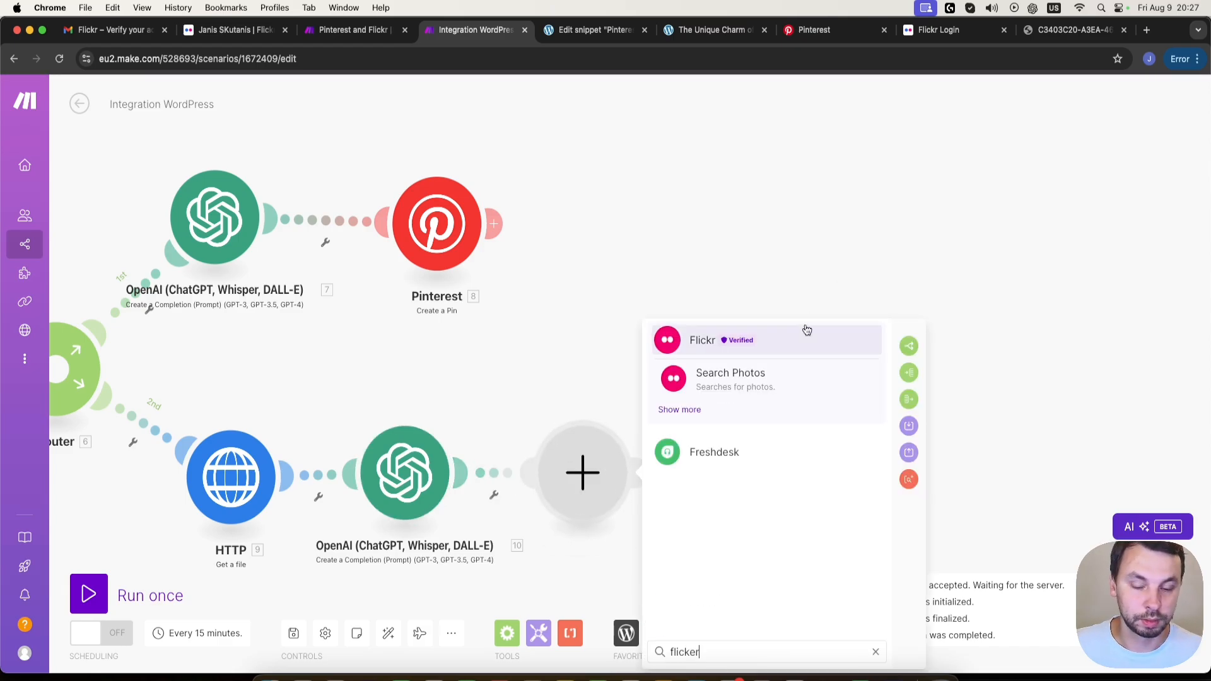
{"action": "key", "text": "BackSpace"}
{"action": "key", "text": "BackSpace"}
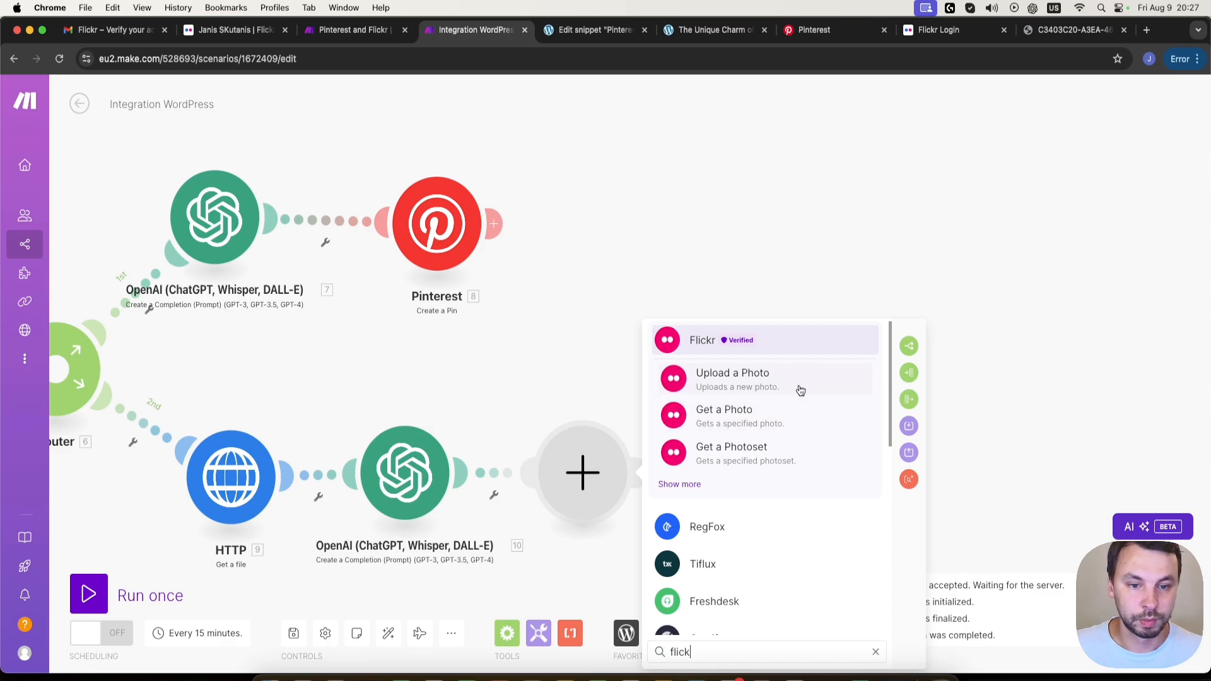
{"action": "left_click", "coordinate": [798, 388]}
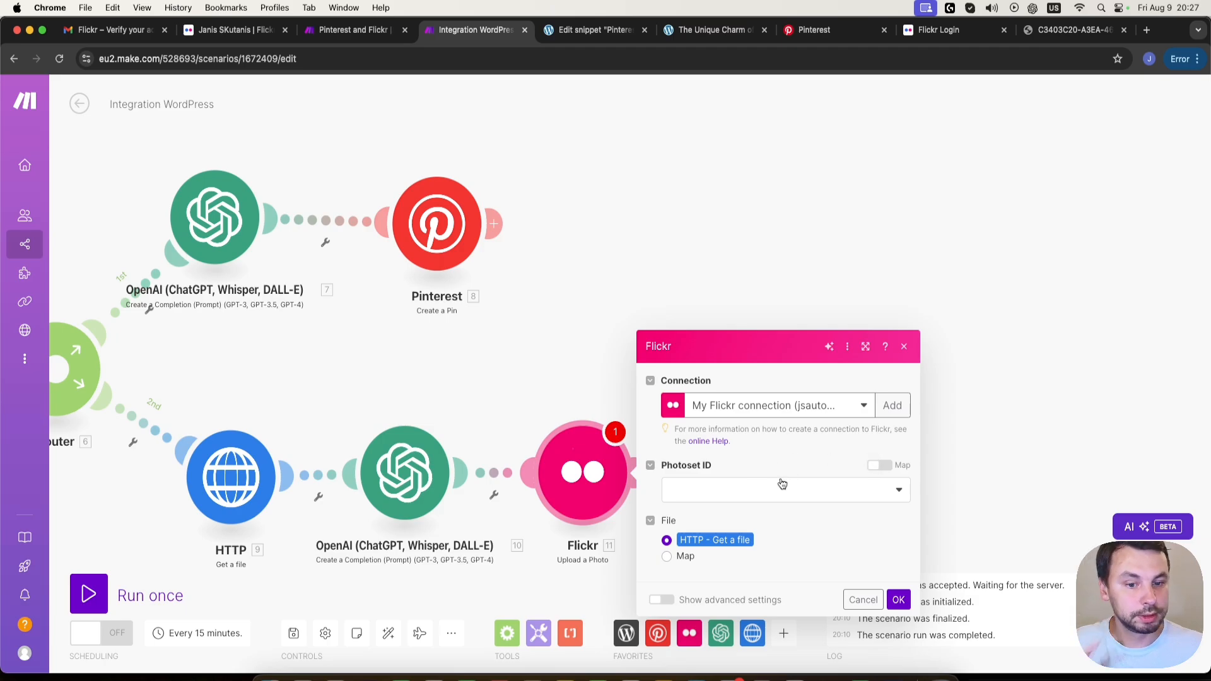
- Enable mapping for the Photoset ID and map it to the Photoset ID from the Flickr Create a Photoset module
{"action": "left_click", "coordinate": [774, 495]}
{"action": "left_click", "coordinate": [880, 465]}
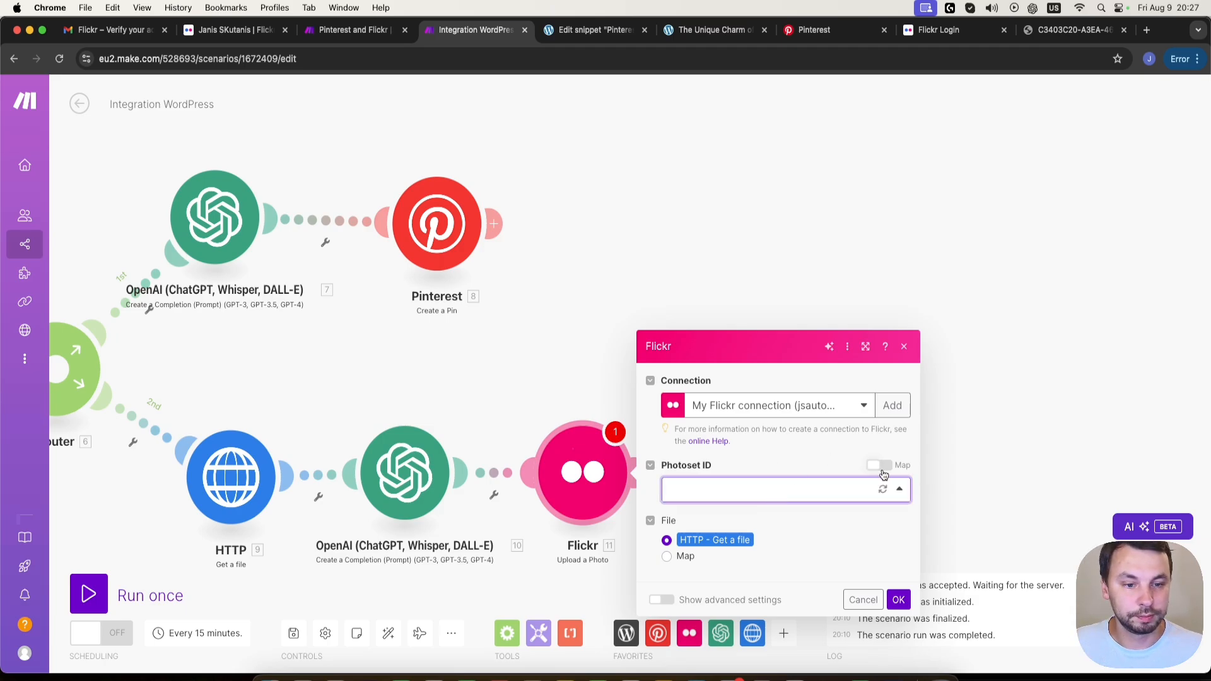
{"action": "left_click", "coordinate": [813, 487]}
{"action": "left_click", "coordinate": [880, 465]}
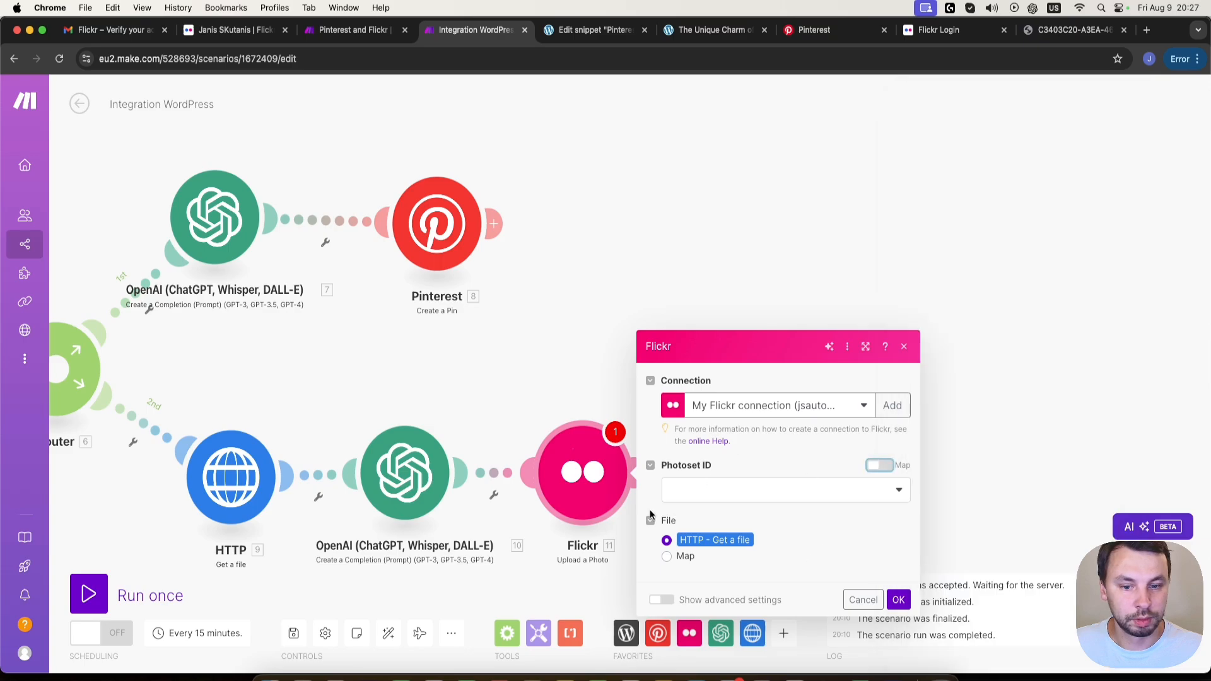
{"action": "left_click", "coordinate": [882, 467]}
{"action": "left_click", "coordinate": [859, 491]}
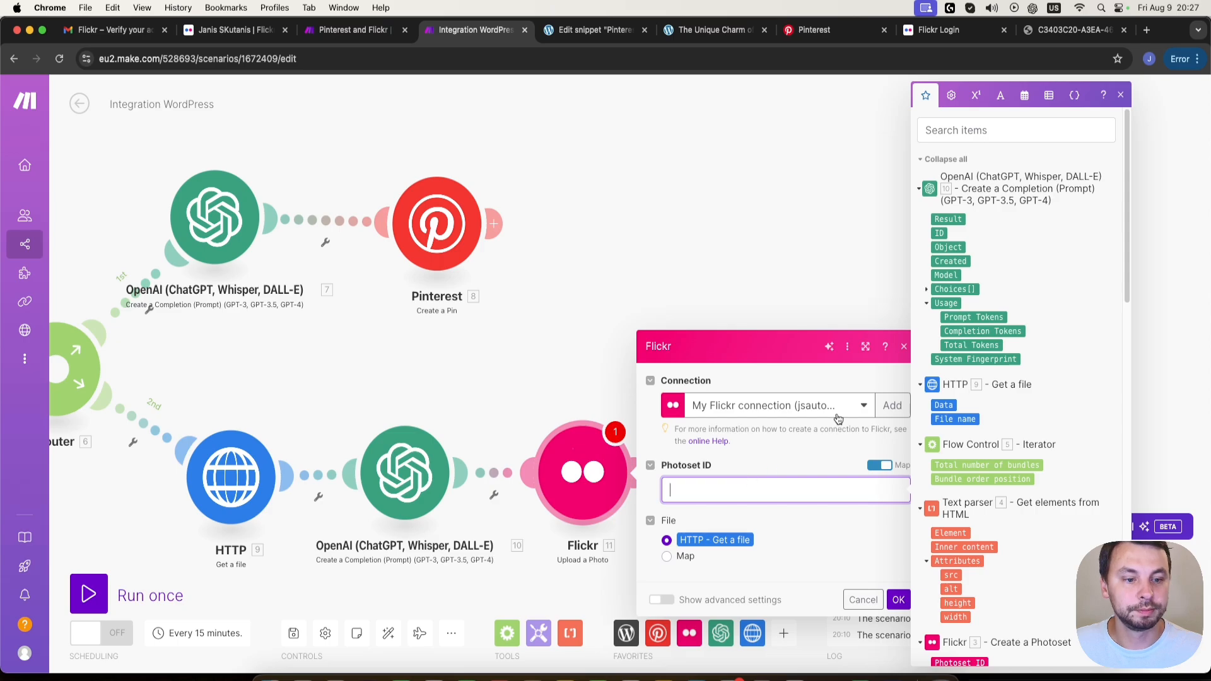
{"action": "scroll", "coordinate": [984, 445], "scroll_direction": "down", "scroll_amount": 5}
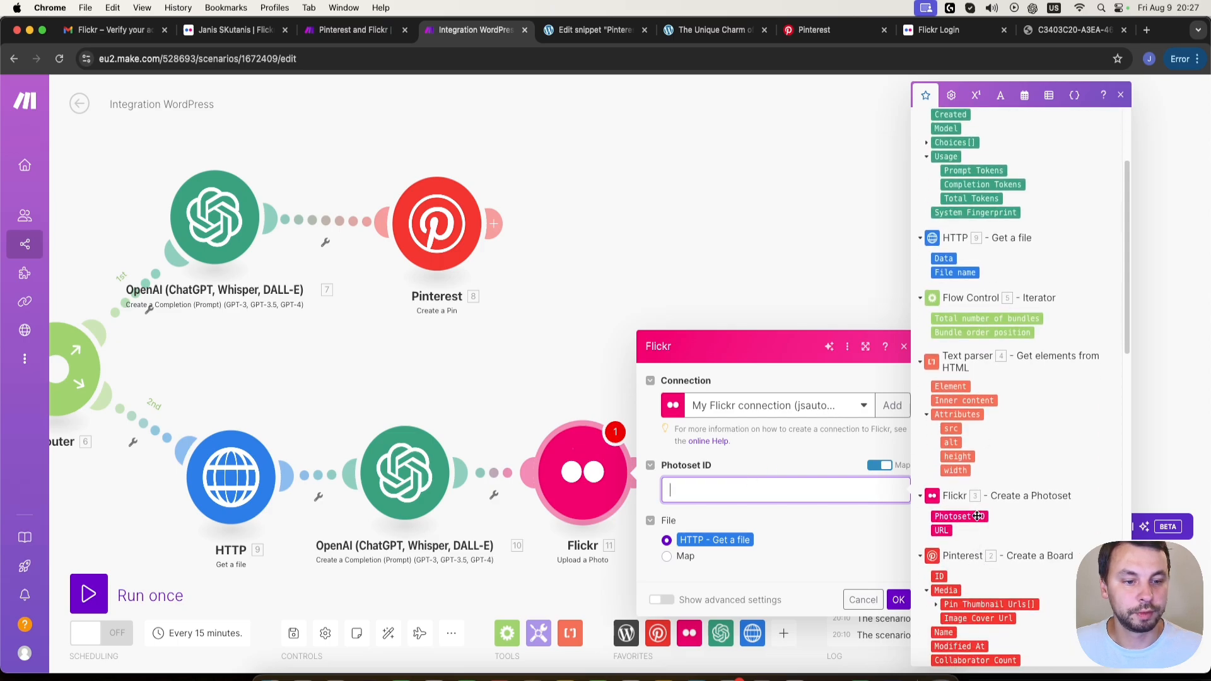
{"action": "left_click_drag", "start_coordinate": [976, 518], "coordinate": [789, 491]}
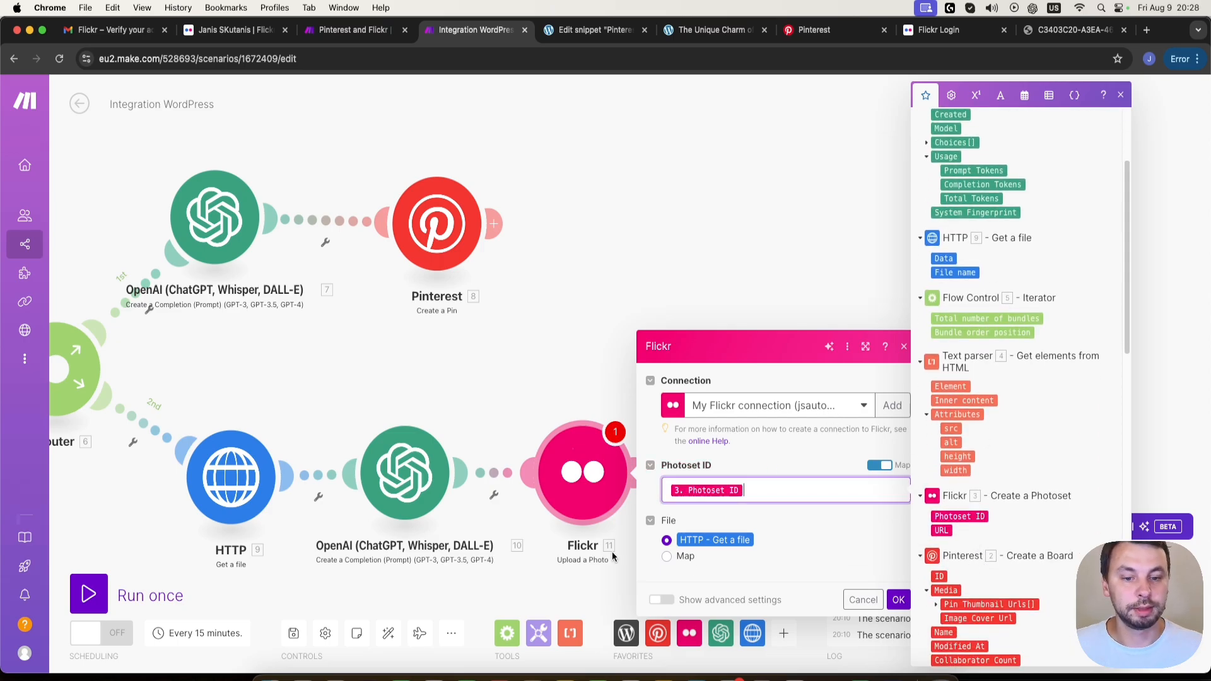
- Use HTTP - Get a file as the photo's File source and show the module's advanced settings
{"action": "left_click", "coordinate": [820, 560]}
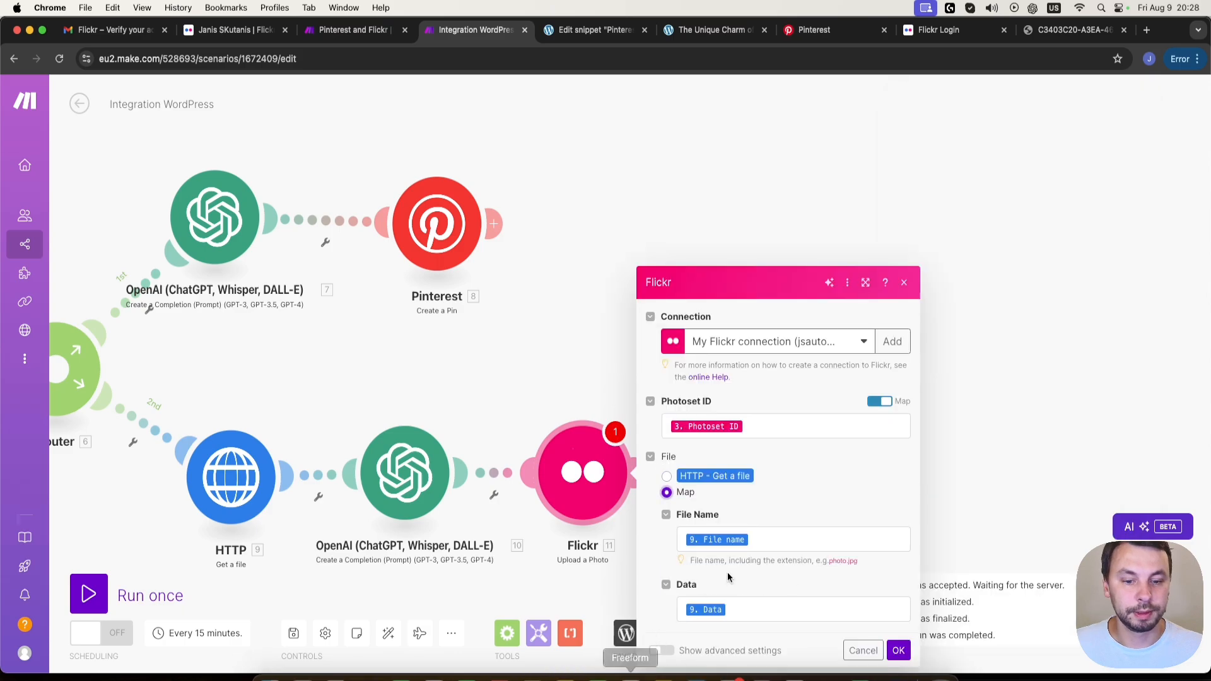
{"action": "left_click", "coordinate": [666, 477]}
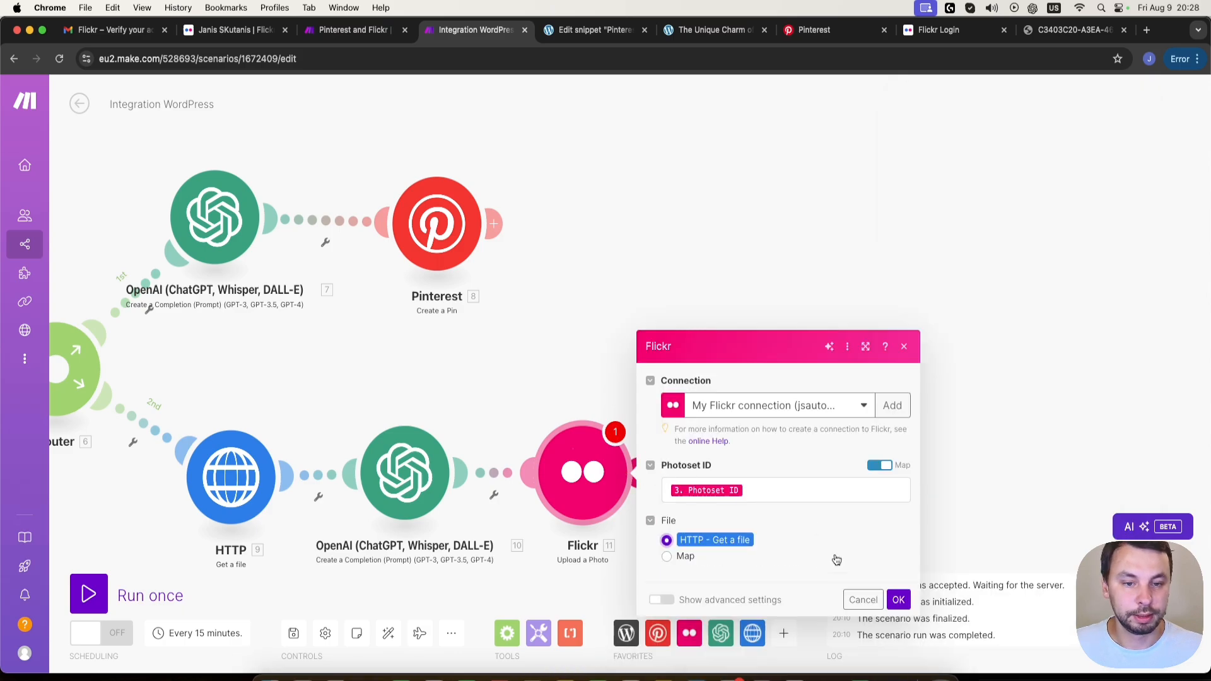
{"action": "left_click", "coordinate": [661, 600]}
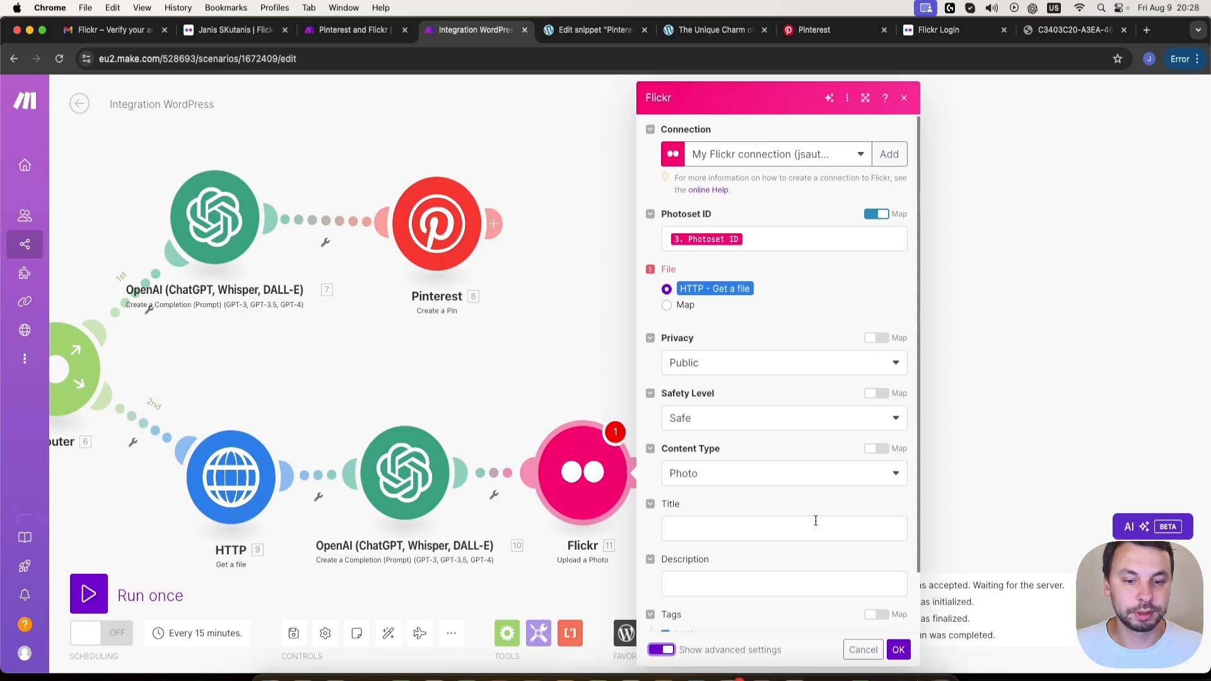
- Map the photo's Title to the Text parser's Attributes: alt and its Description to the cloned OpenAI module's Result
{"action": "scroll", "coordinate": [815, 520], "scroll_direction": "down", "scroll_amount": 2}
{"action": "left_click", "coordinate": [709, 464]}
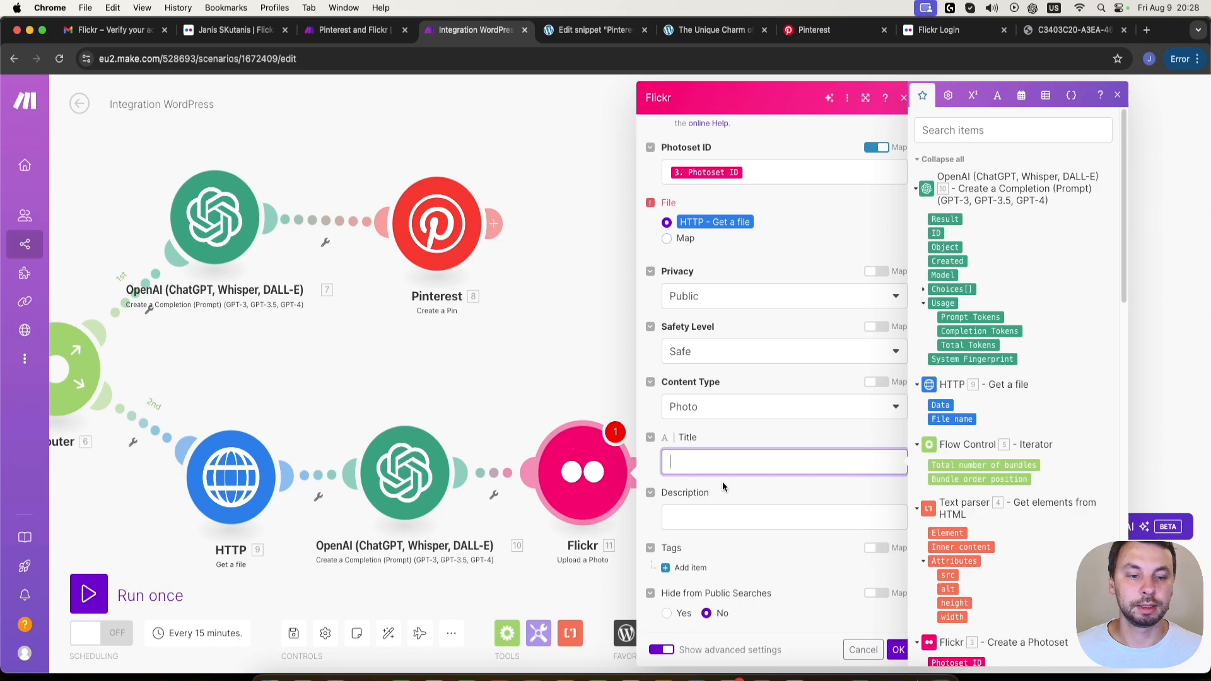
{"action": "left_click", "coordinate": [948, 589]}
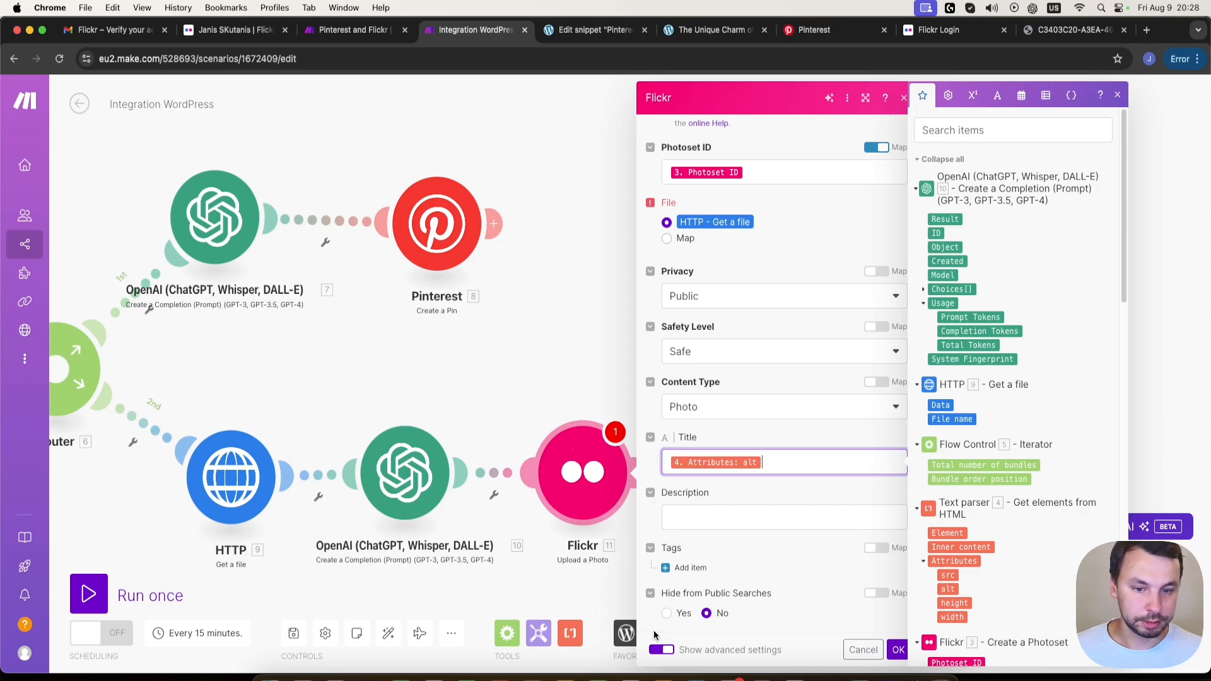
{"action": "left_click", "coordinate": [680, 516]}
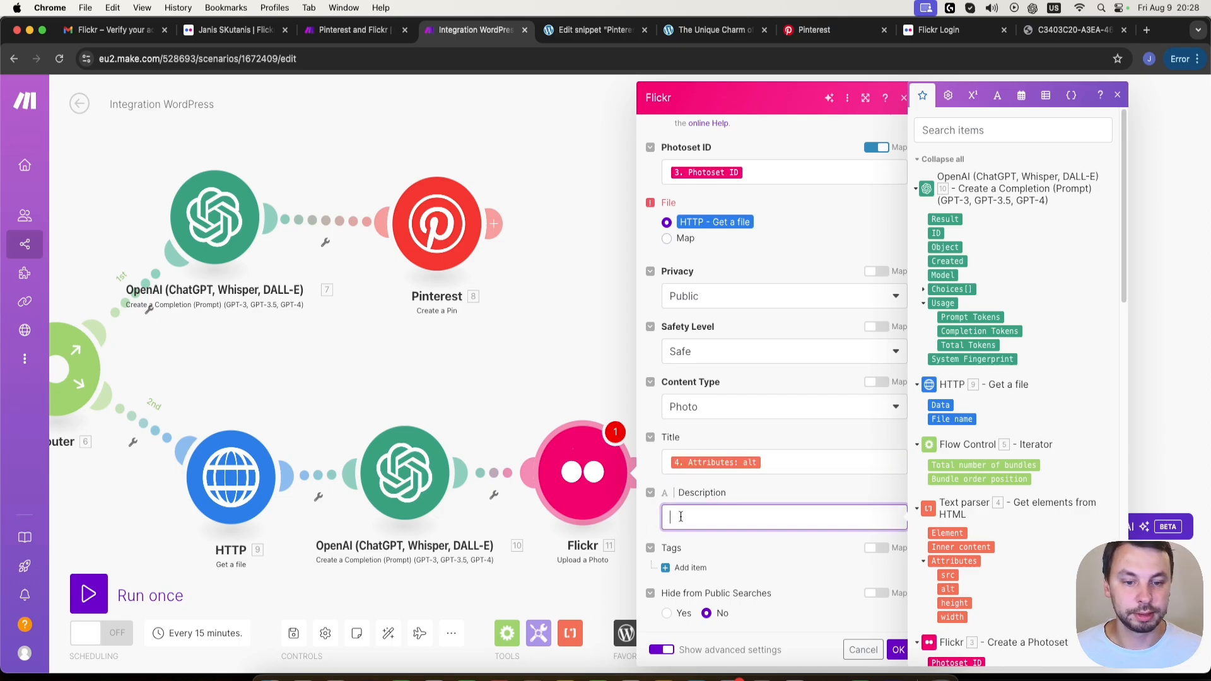
{"action": "left_click", "coordinate": [945, 219]}
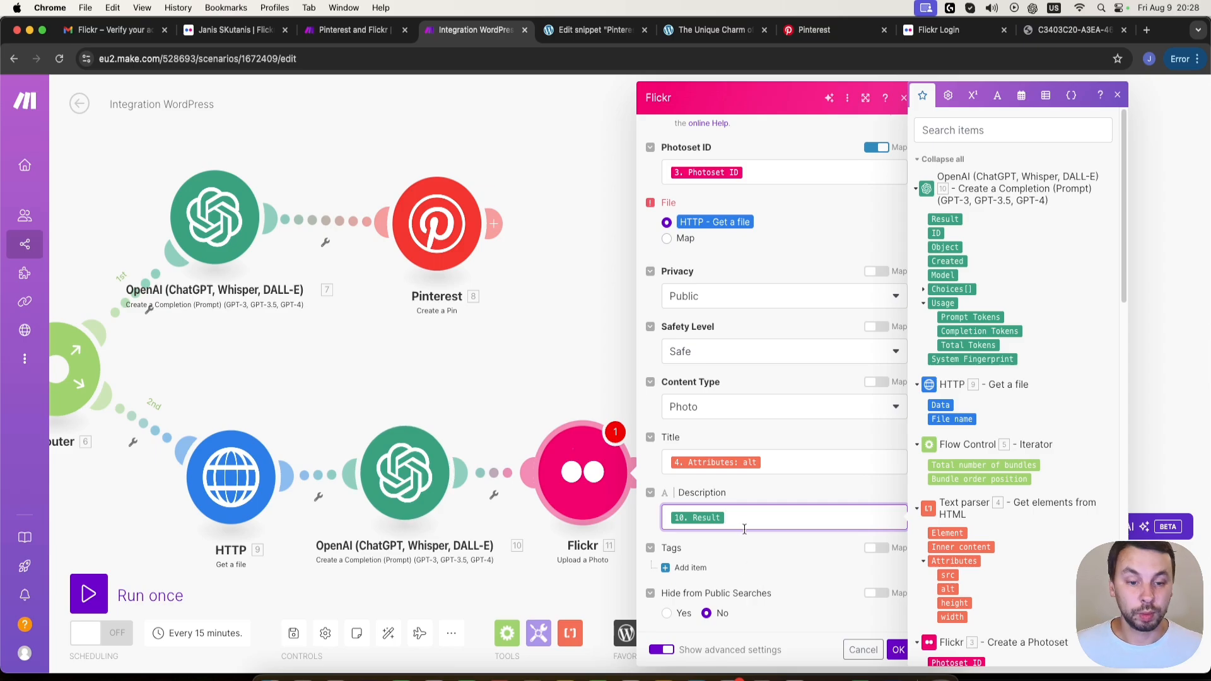
- Copy the "Read more about" link snippet from the Pinterest and Flickr scenario's Upload a Photo description and append it after Result in this scenario's Flickr Description
{"action": "left_click", "coordinate": [354, 29]}
{"action": "left_click", "coordinate": [710, 516]}
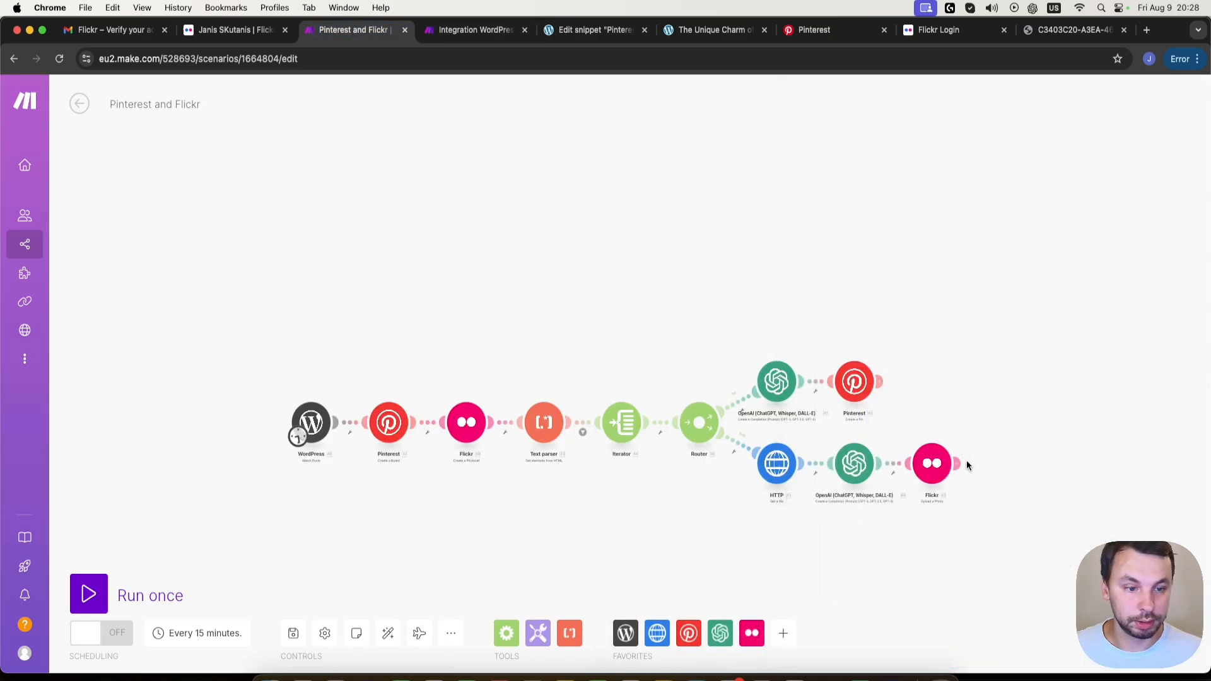
{"action": "left_click", "coordinate": [933, 463]}
{"action": "scroll", "coordinate": [1083, 556], "scroll_direction": "down", "scroll_amount": 2}
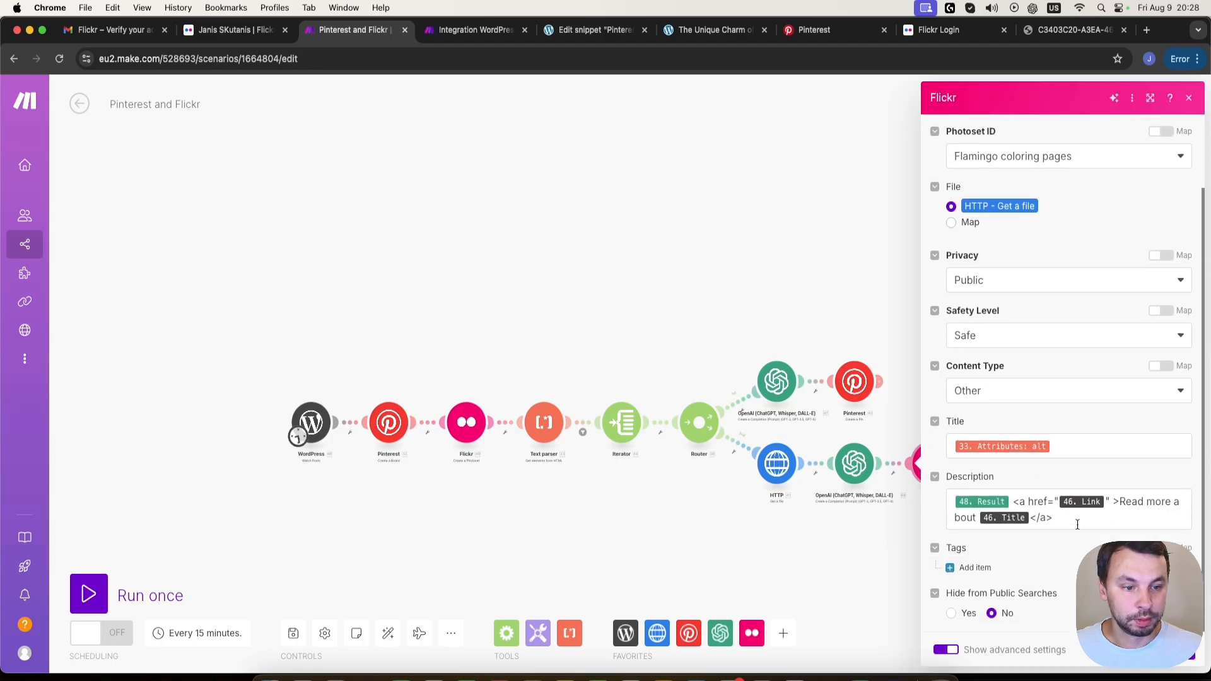
{"action": "left_click_drag", "start_coordinate": [1070, 521], "coordinate": [1014, 500]}
{"action": "key", "text": "super+c"}
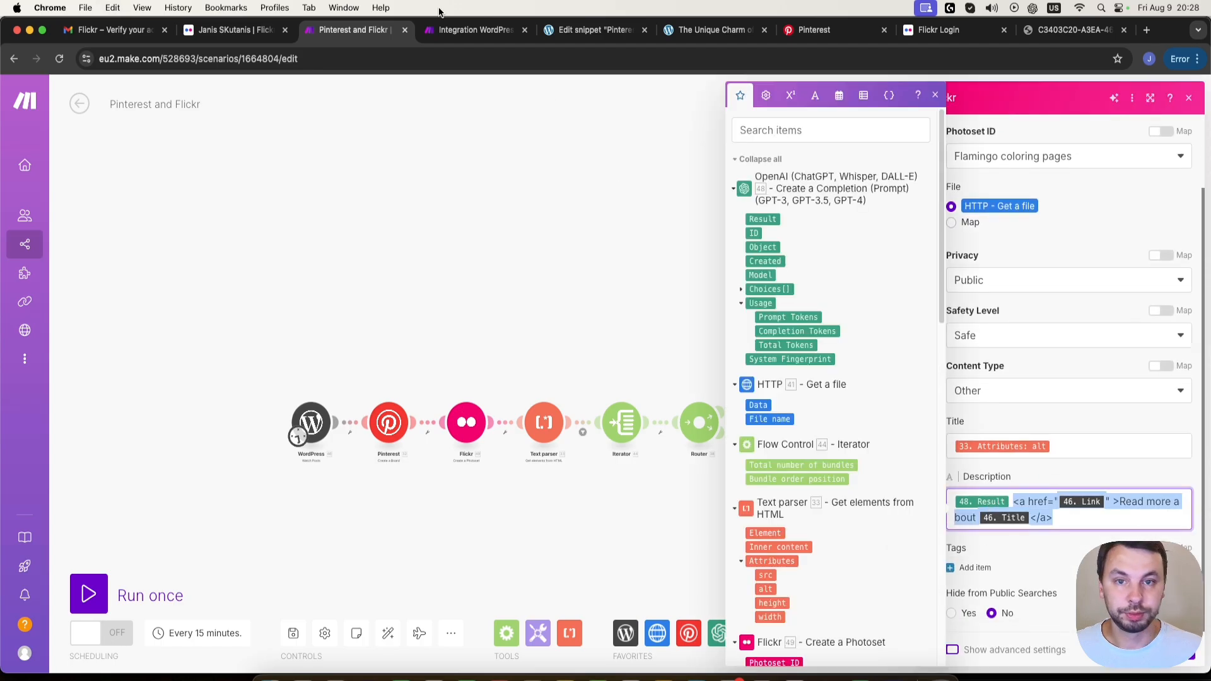
{"action": "left_click", "coordinate": [454, 30]}
{"action": "left_click", "coordinate": [792, 526]}
{"action": "key", "text": "super+v"}
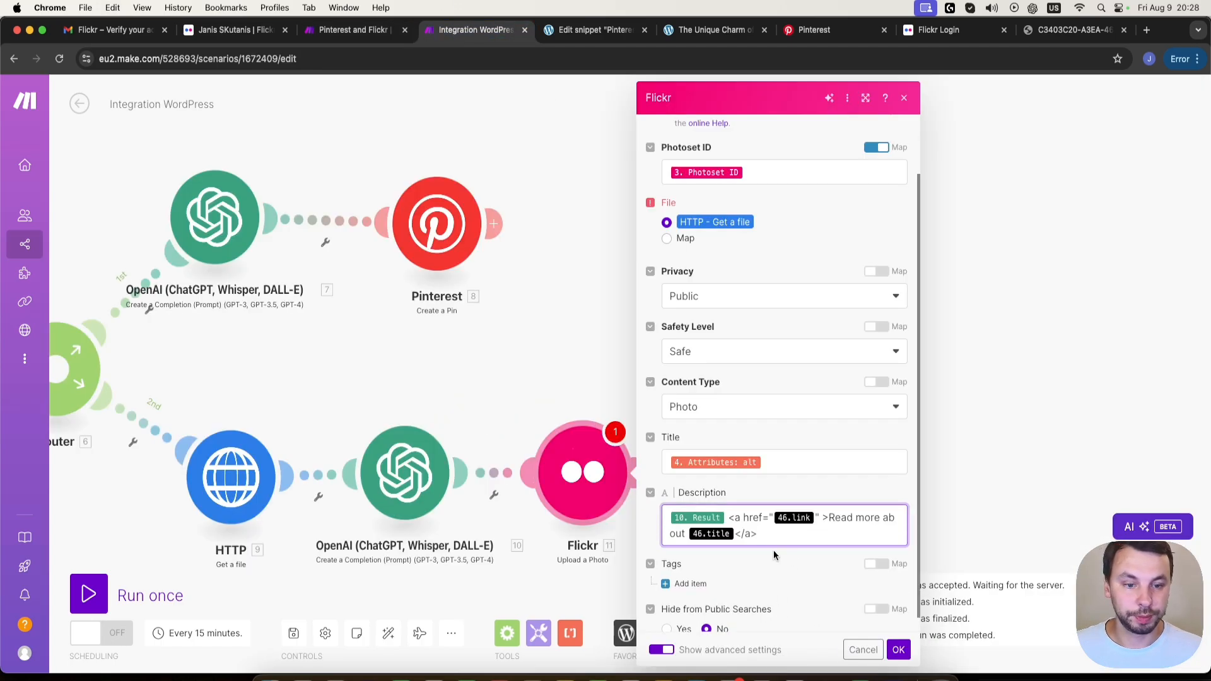
- Replace the pasted link and title placeholders in the Description with Link and Title from the WordPress Watch Posts module
{"action": "left_click", "coordinate": [816, 516]}
{"action": "key", "text": "BackSpace"}
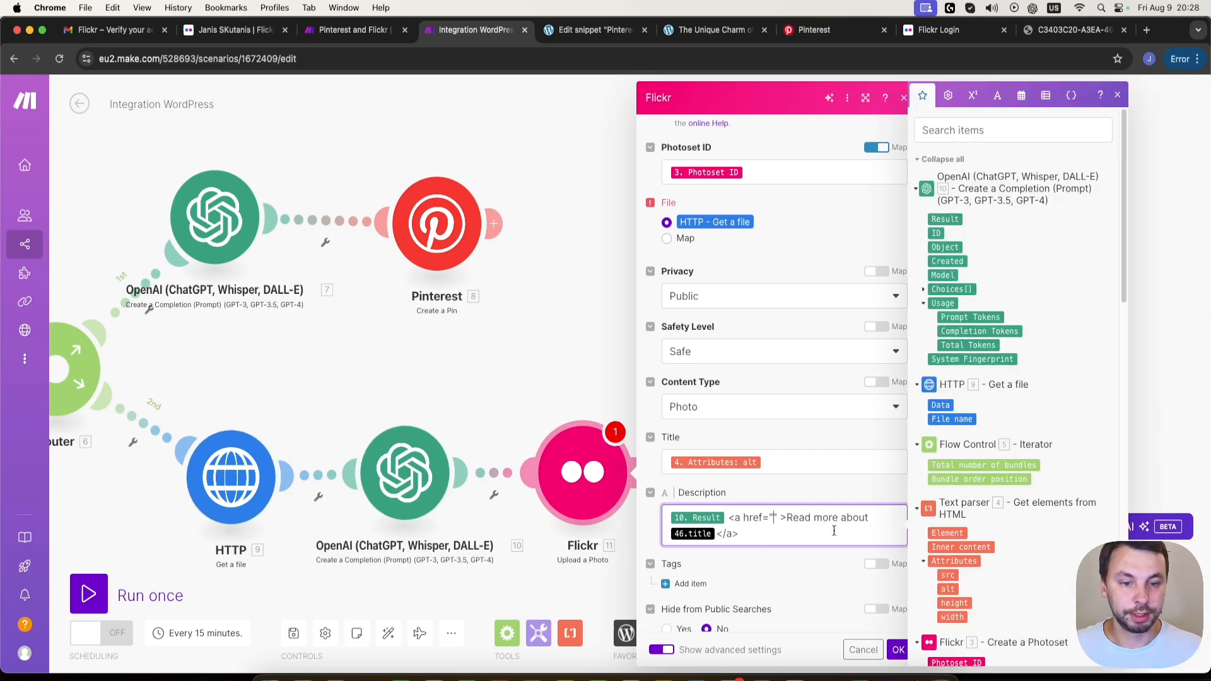
{"action": "scroll", "coordinate": [942, 390], "scroll_direction": "down", "scroll_amount": 15}
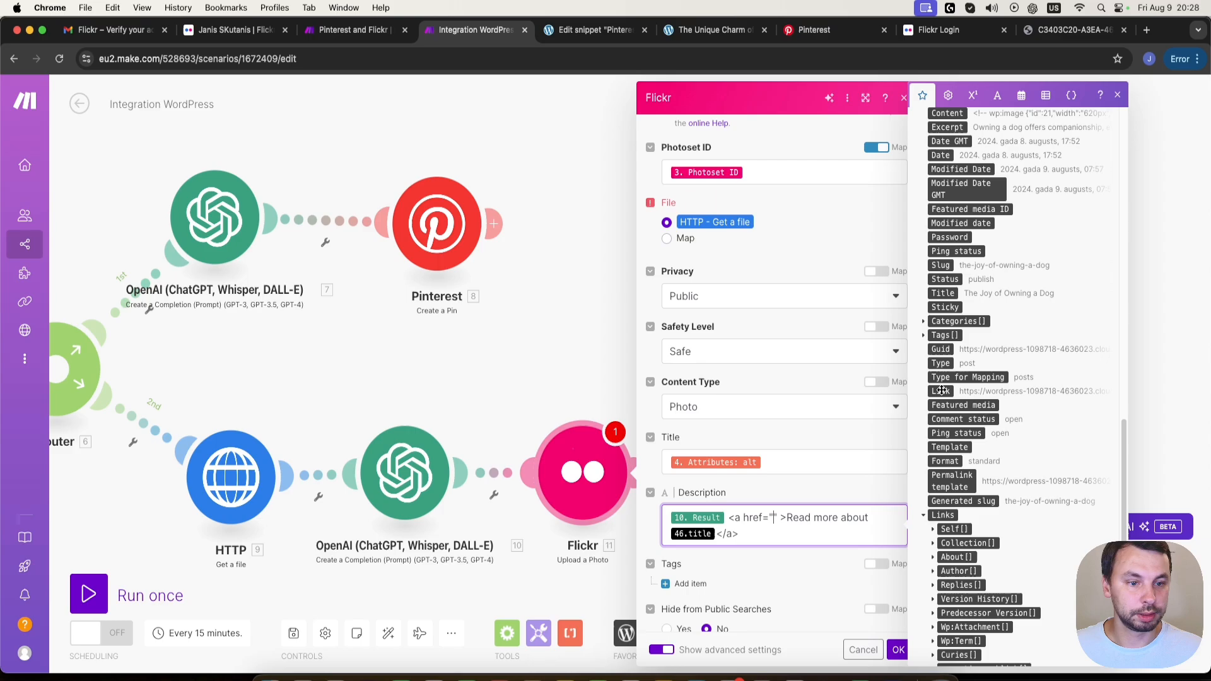
{"action": "left_click", "coordinate": [944, 392]}
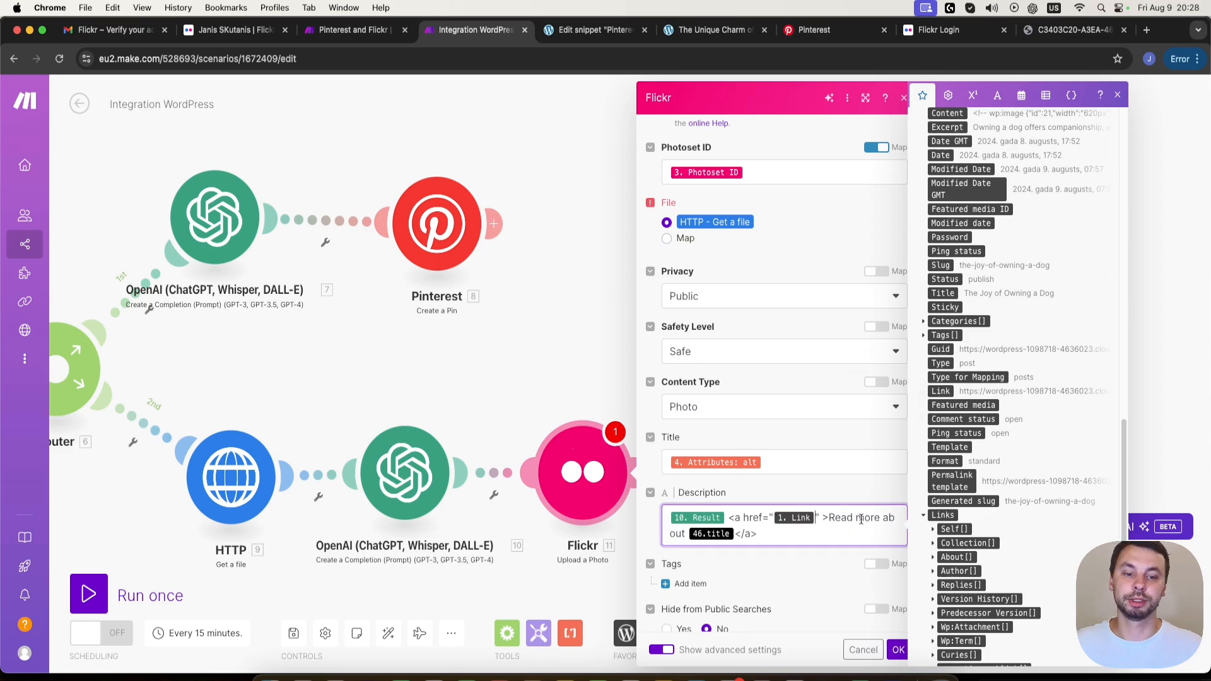
{"action": "key", "text": "BackSpace"}
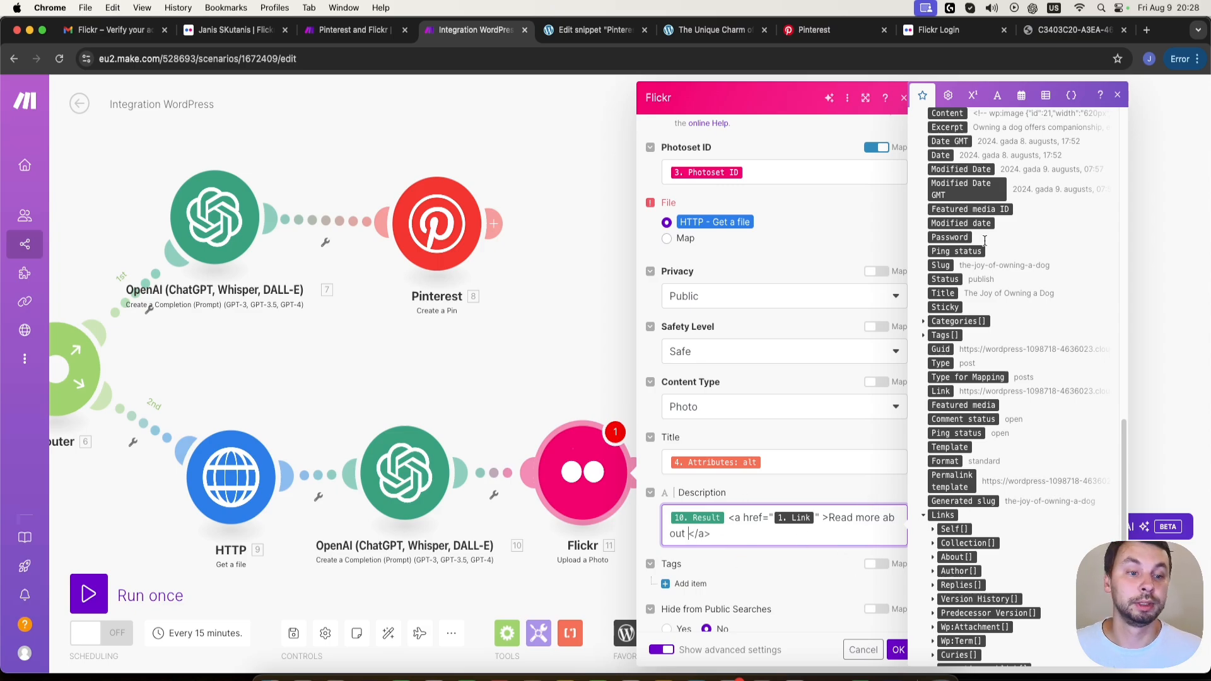
{"action": "scroll", "coordinate": [987, 249], "scroll_direction": "up", "scroll_amount": 4}
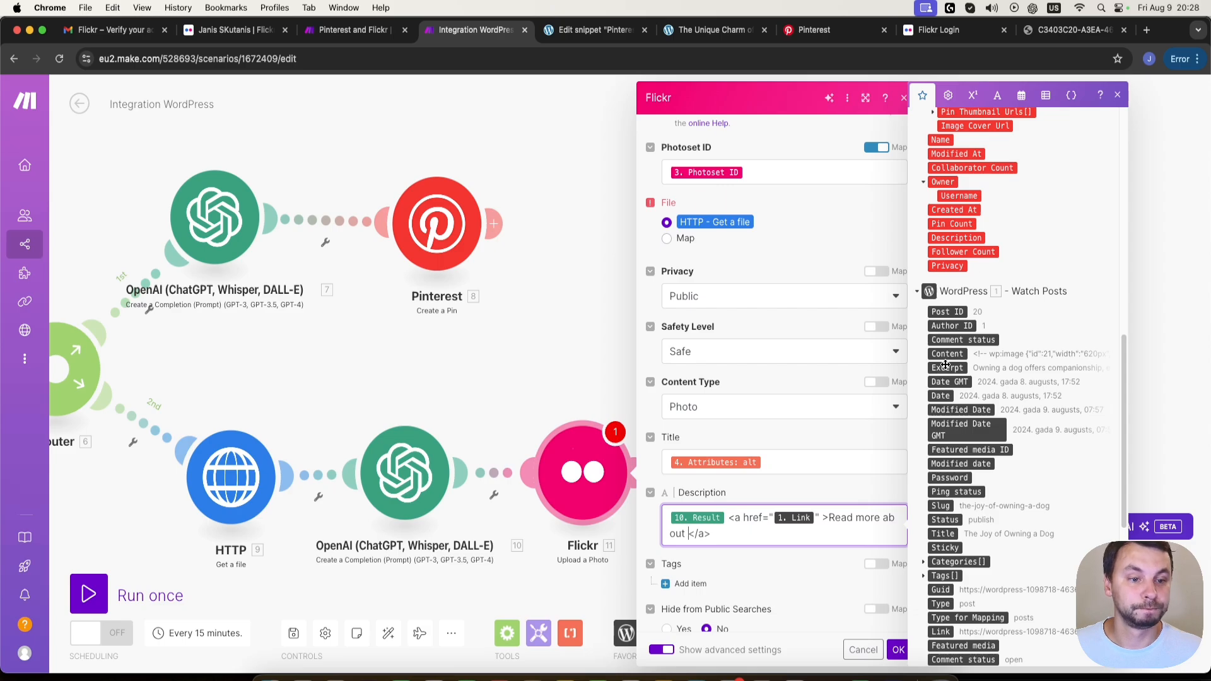
{"action": "left_click", "coordinate": [943, 534]}
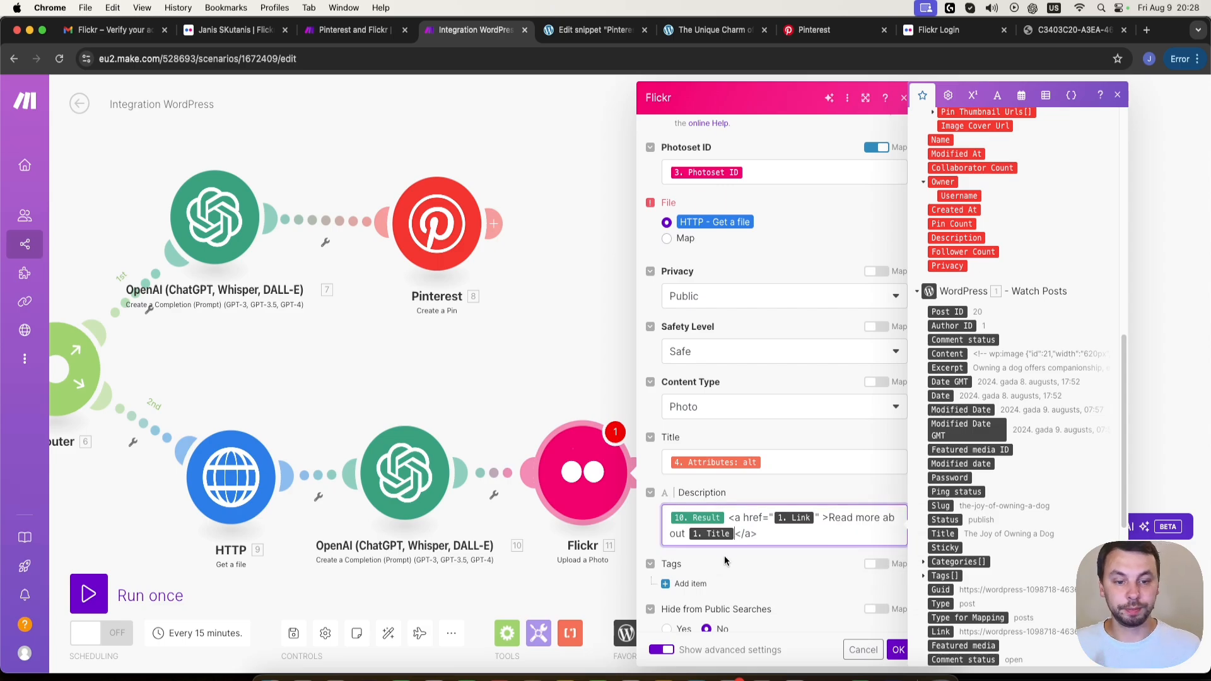
- Add "here" after Title in the Description's link text and save the Flickr Upload a Photo module's settings
{"action": "type", "text": "here"}
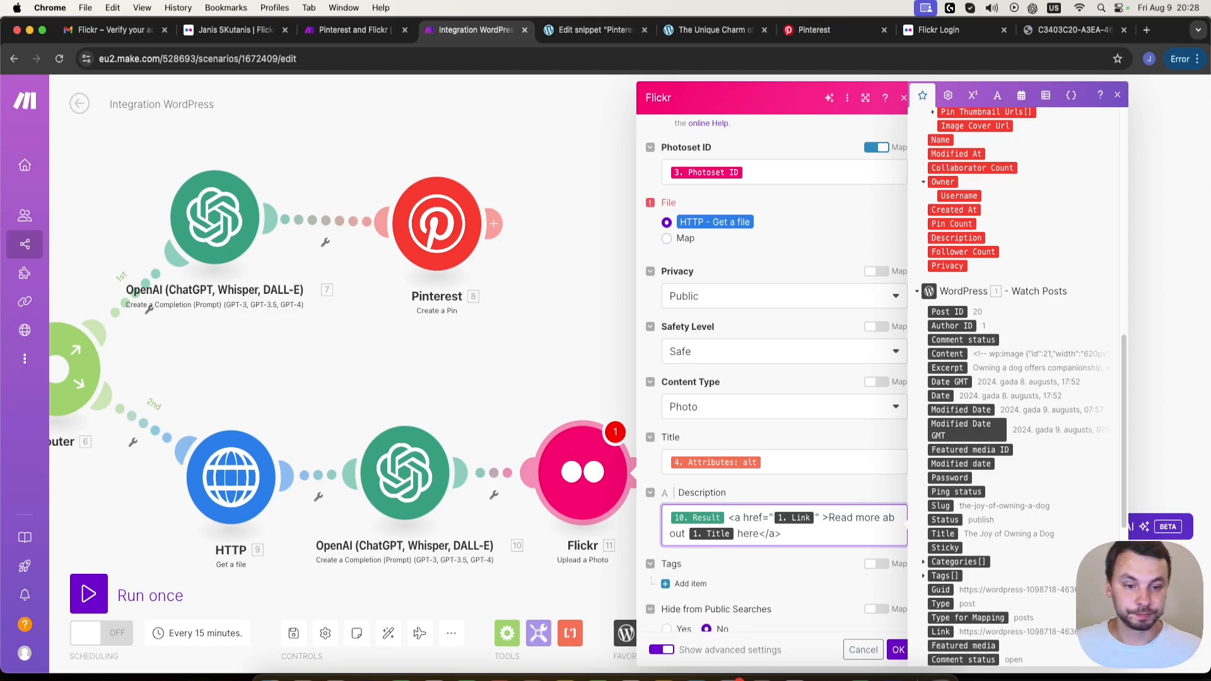
{"action": "scroll", "coordinate": [821, 505], "scroll_direction": "down", "scroll_amount": 1}
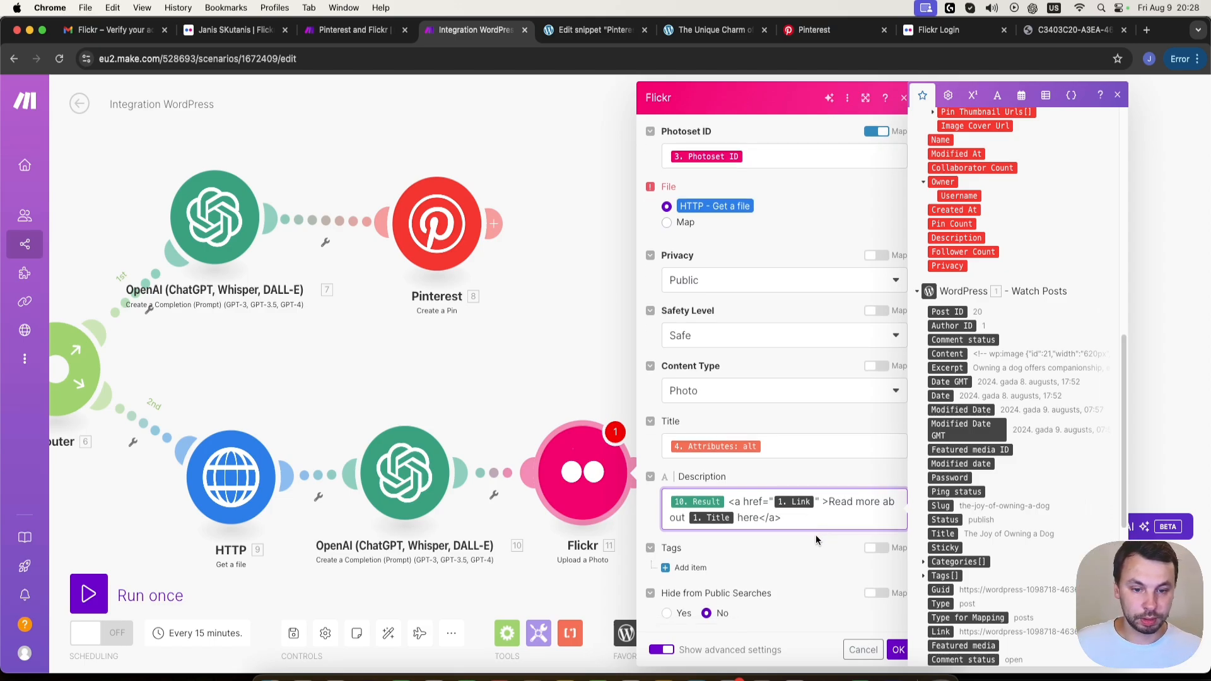
{"action": "left_click", "coordinate": [896, 650]}
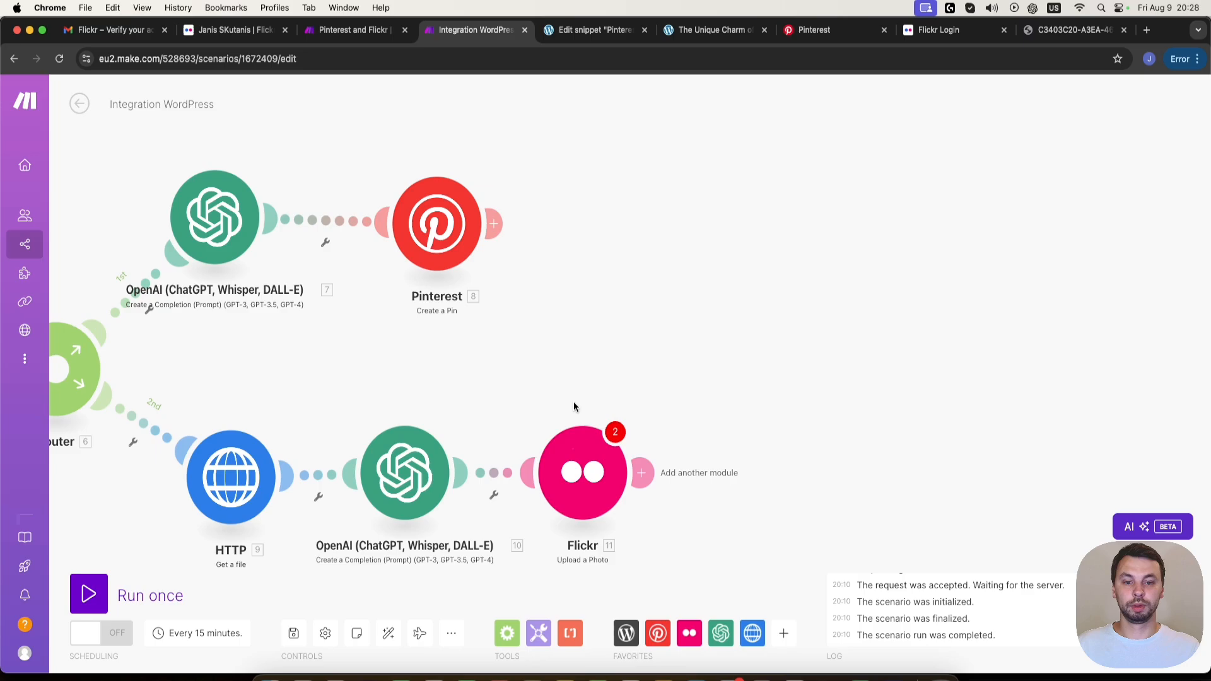
{"action": "left_click", "coordinate": [576, 442]}
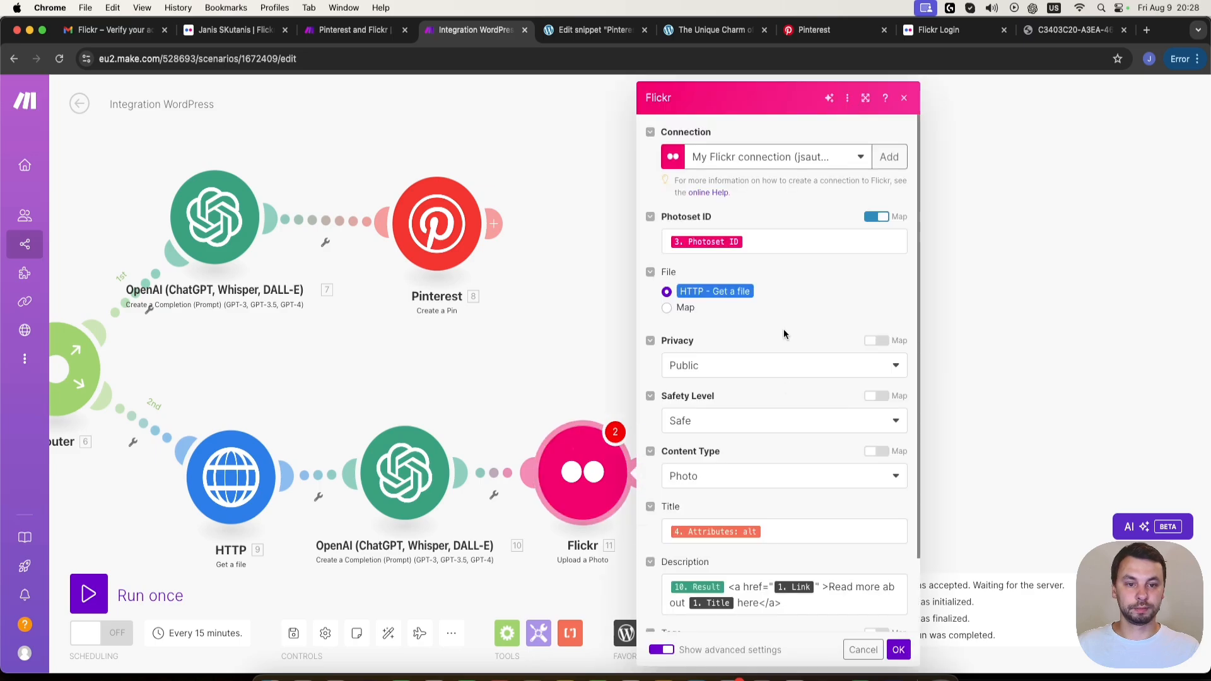
{"action": "scroll", "coordinate": [766, 520], "scroll_direction": "down", "scroll_amount": 3}
{"action": "left_click", "coordinate": [898, 650]}
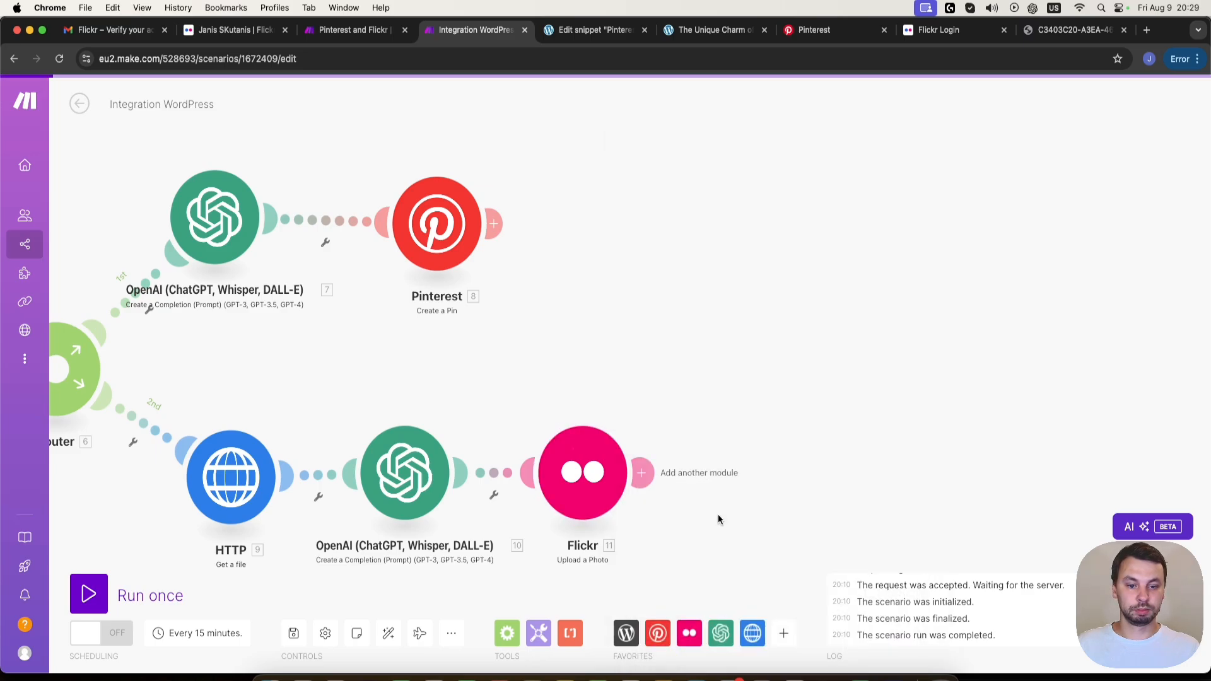
- Set the WordPress Watch Posts module's starting point to All
{"action": "scroll", "coordinate": [642, 582], "scroll_direction": "down", "scroll_amount": 5}
{"action": "scroll", "coordinate": [565, 505], "scroll_direction": "up", "scroll_amount": 3}
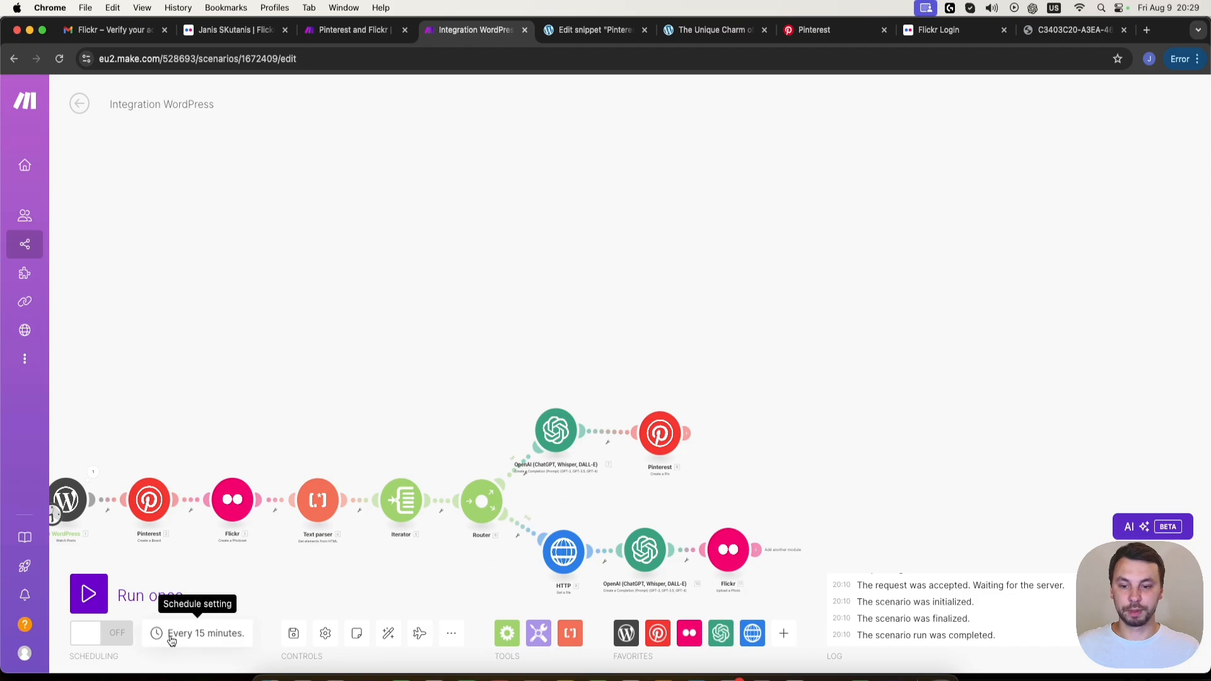
{"action": "scroll", "coordinate": [346, 510], "scroll_direction": "up", "scroll_amount": 3}
{"action": "right_click", "coordinate": [141, 348]}
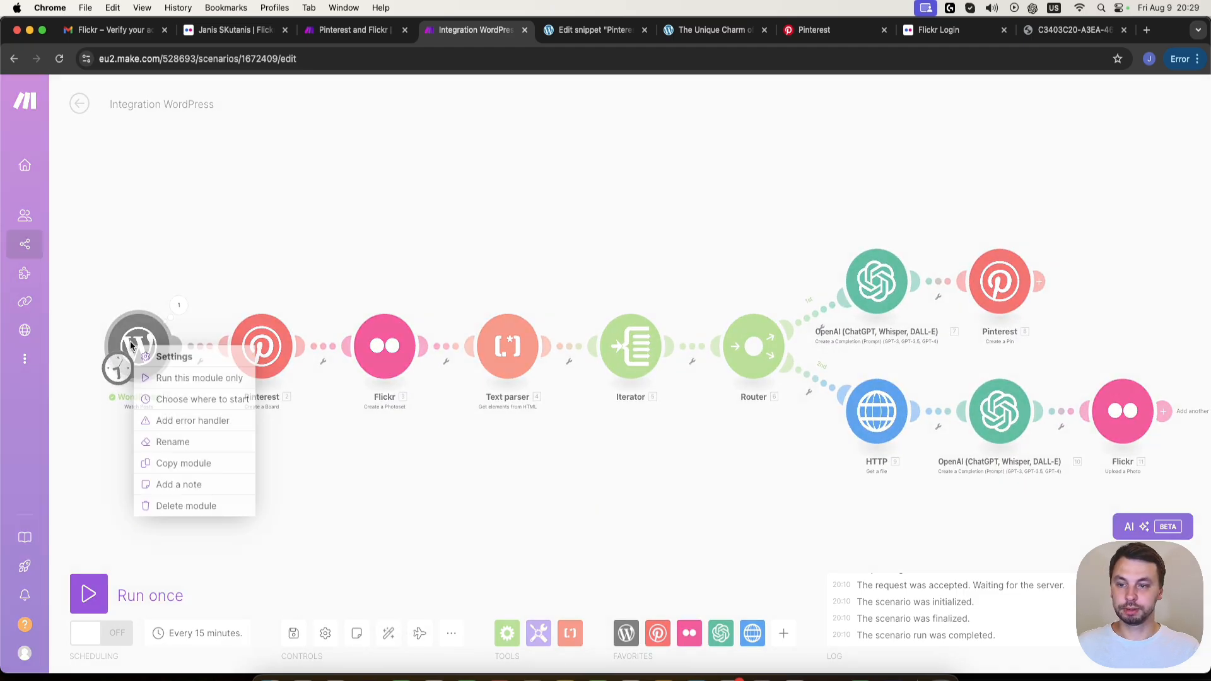
{"action": "left_click", "coordinate": [186, 400]}
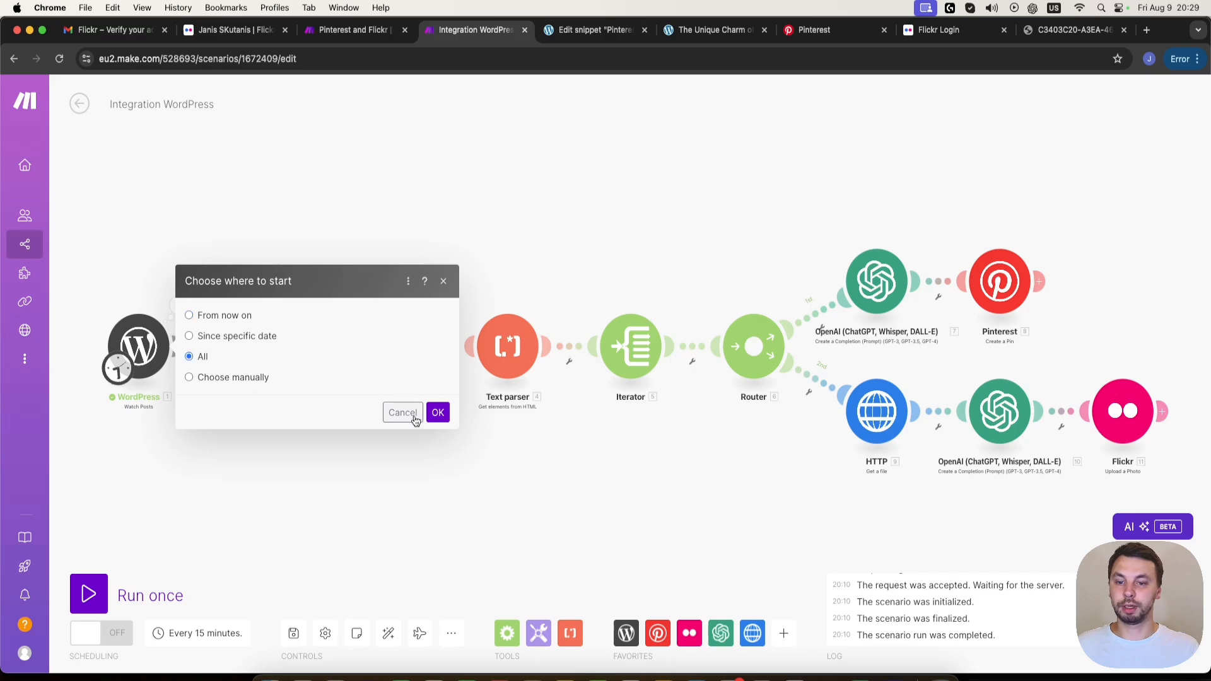
{"action": "left_click", "coordinate": [438, 413]}
- Run the complete scenario once and follow both router branches until the run finishes
{"action": "scroll", "coordinate": [304, 501], "scroll_direction": "down", "scroll_amount": 3}
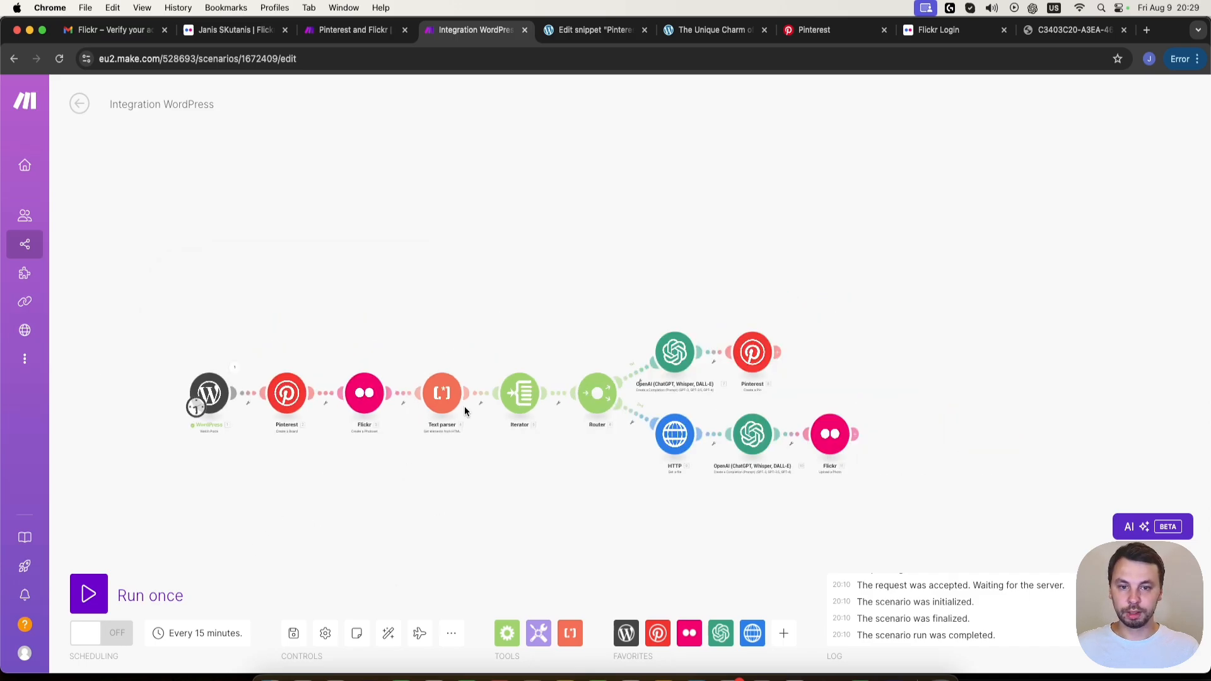
{"action": "scroll", "coordinate": [464, 406], "scroll_direction": "up", "scroll_amount": 3}
{"action": "left_click_drag", "start_coordinate": [330, 497], "coordinate": [414, 478]}
{"action": "scroll", "coordinate": [469, 485], "scroll_direction": "down", "scroll_amount": 3}
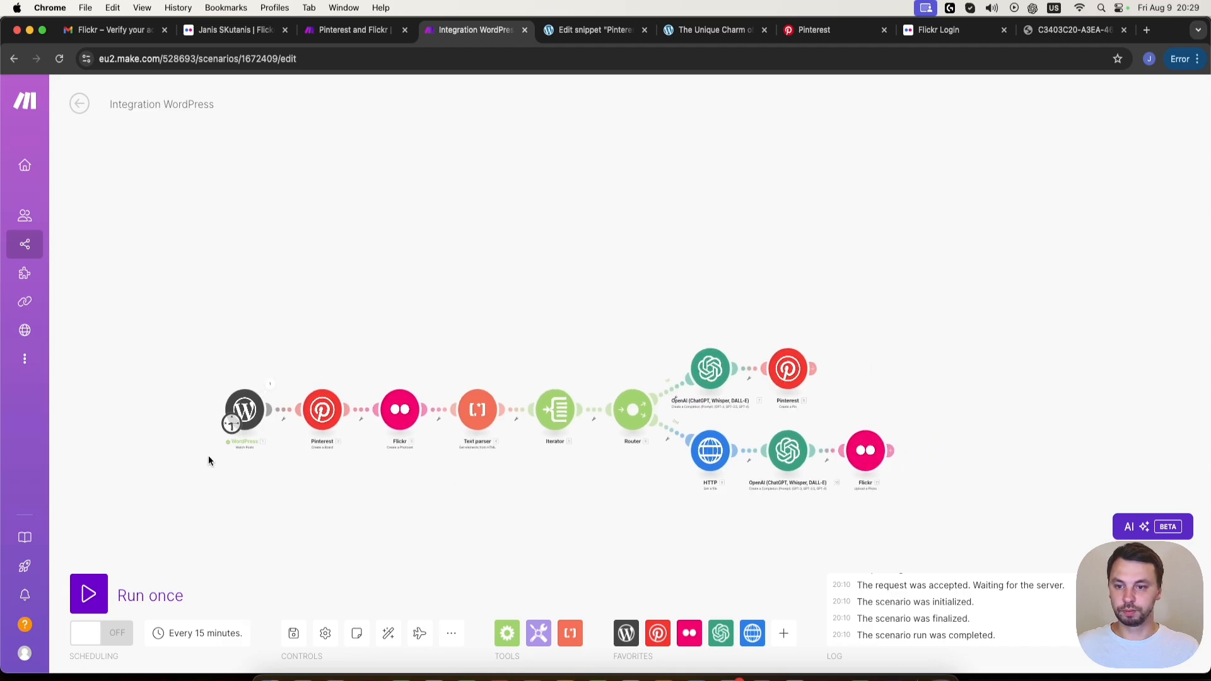
{"action": "left_click", "coordinate": [85, 592]}
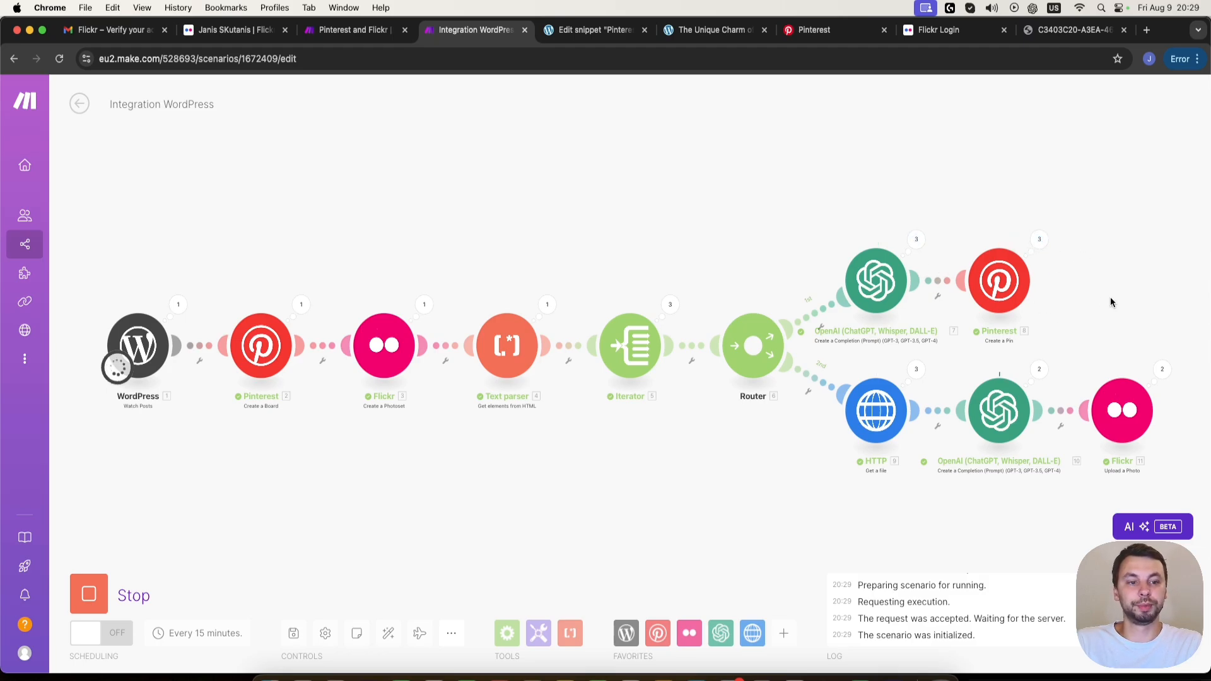
{"action": "left_click_drag", "start_coordinate": [1110, 298], "coordinate": [1045, 270]}
{"action": "left_click_drag", "start_coordinate": [1003, 456], "coordinate": [888, 448]}
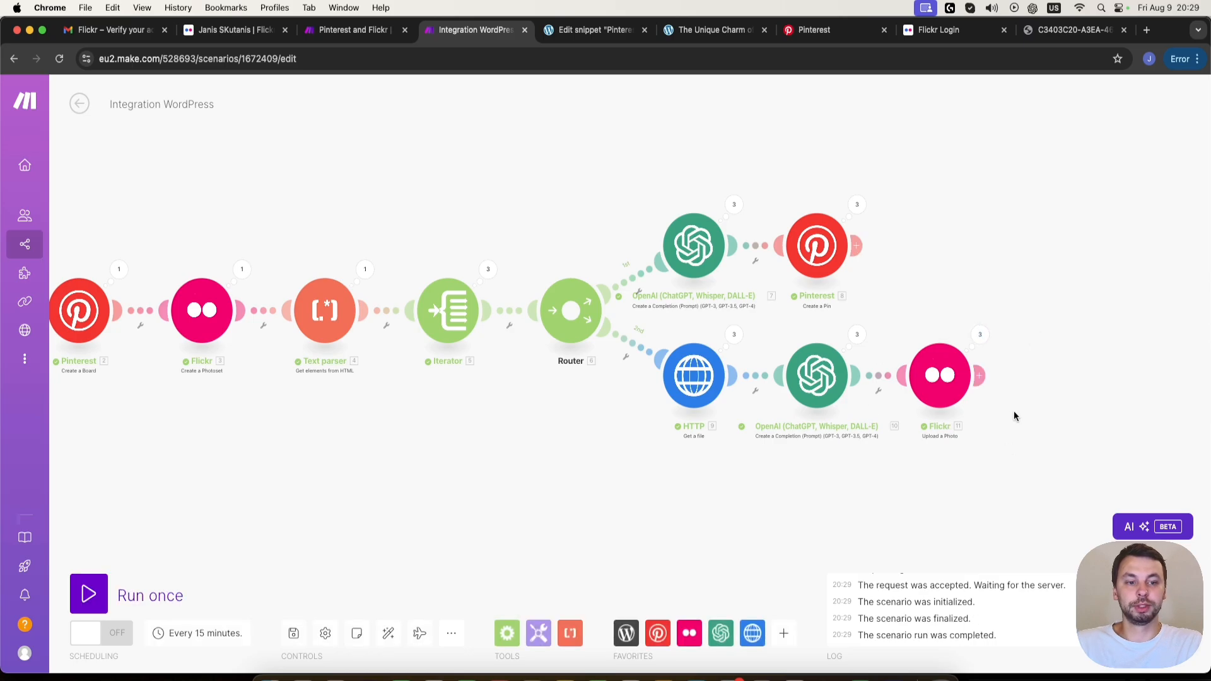
- Switch to Pinterest, open the account's own profile and examine its saved boards and created pins
{"action": "left_click", "coordinate": [820, 30]}
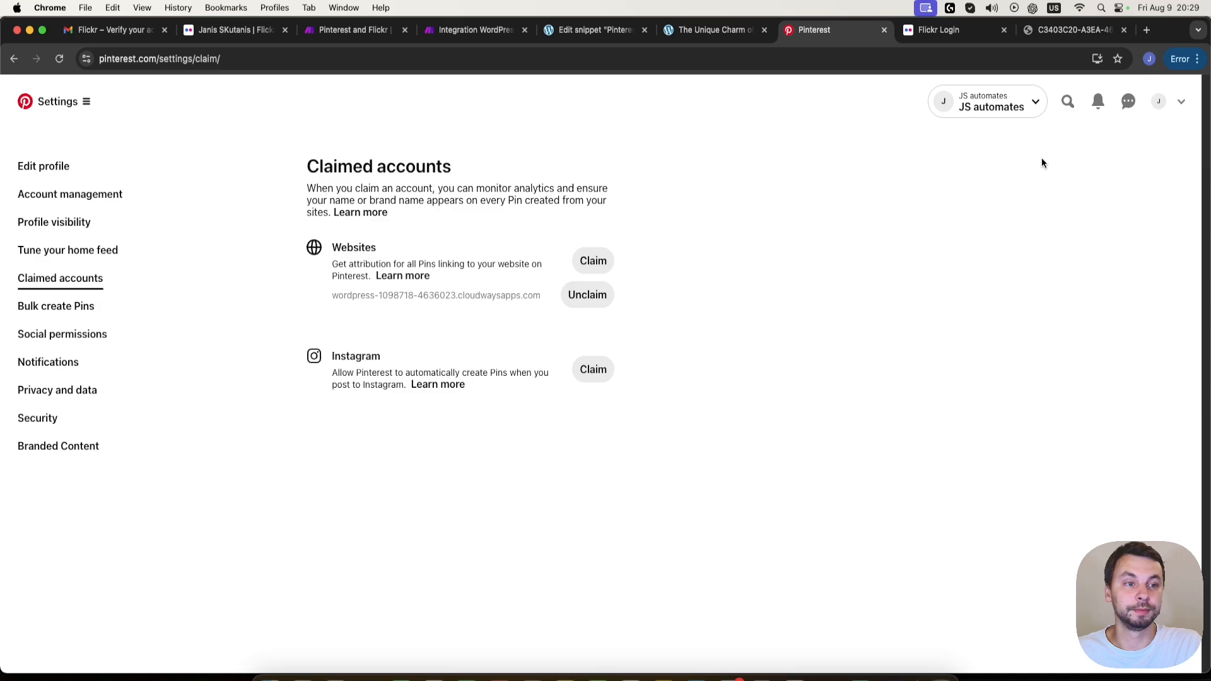
{"action": "left_click", "coordinate": [1159, 102]}
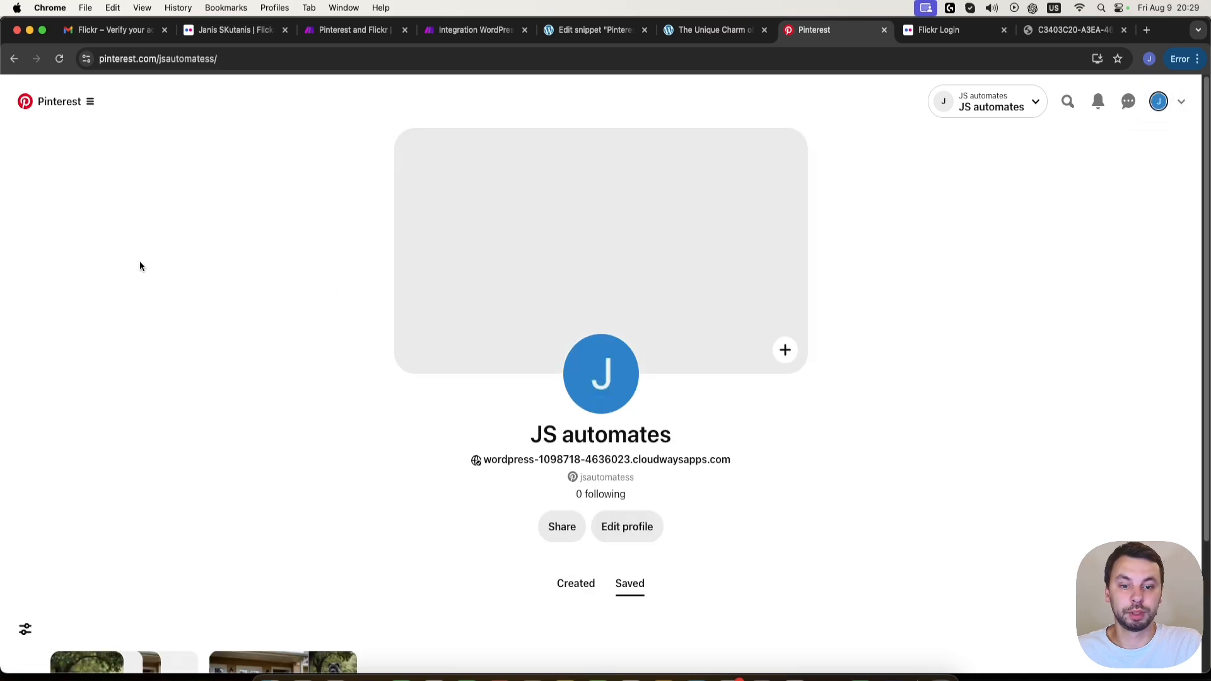
{"action": "scroll", "coordinate": [145, 259], "scroll_direction": "down", "scroll_amount": 3}
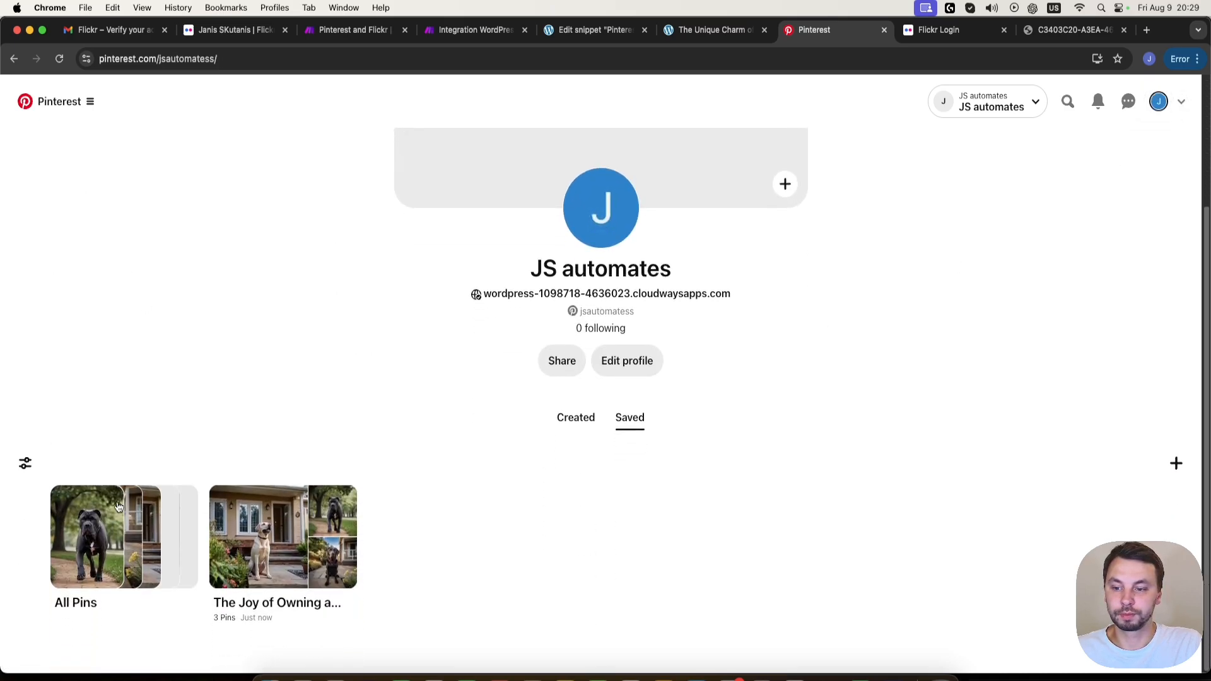
{"action": "left_click", "coordinate": [576, 418]}
{"action": "scroll", "coordinate": [235, 376], "scroll_direction": "down", "scroll_amount": 3}
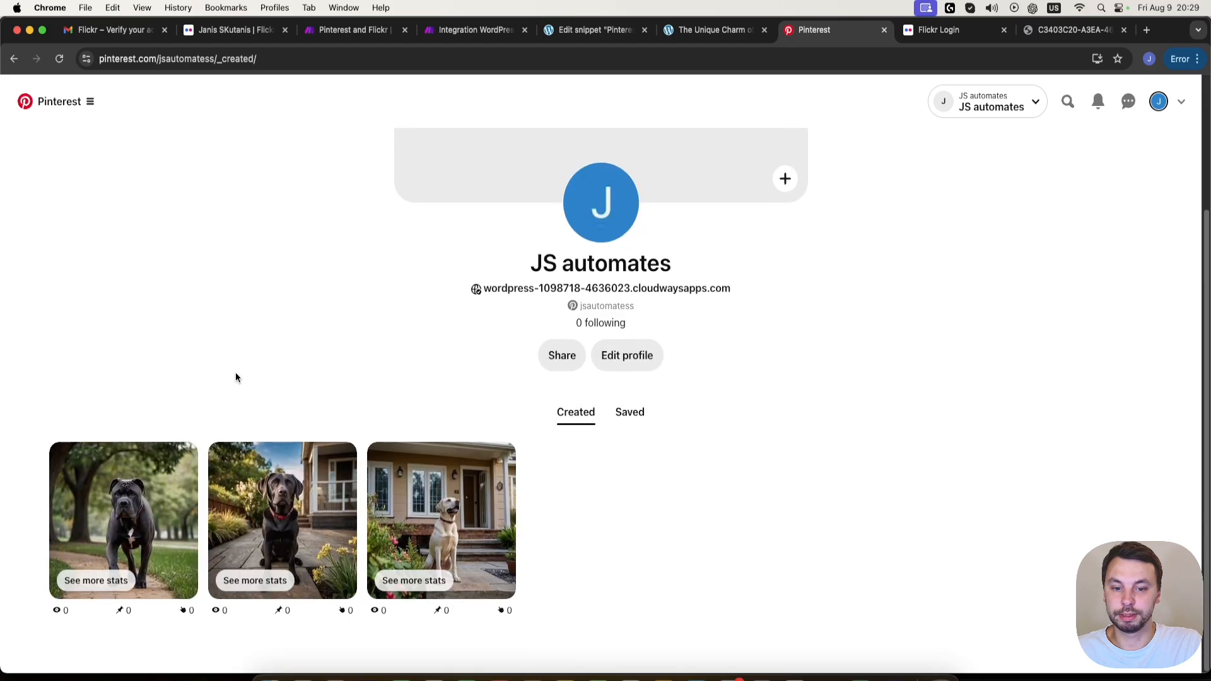
{"action": "scroll", "coordinate": [67, 454], "scroll_direction": "up", "scroll_amount": 1}
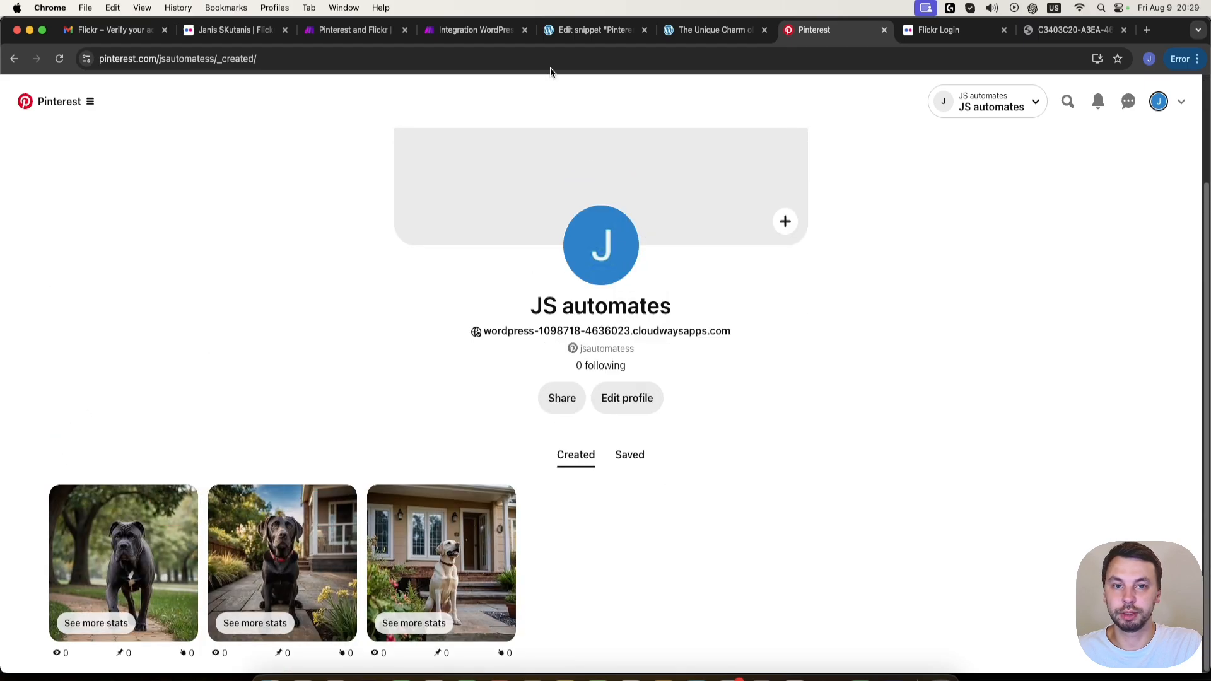
- Switch to the WordPress site, open the post "The Joy of Owning a Dog" and look through its images
{"action": "left_click", "coordinate": [708, 29]}
{"action": "scroll", "coordinate": [262, 325], "scroll_direction": "up", "scroll_amount": 20}
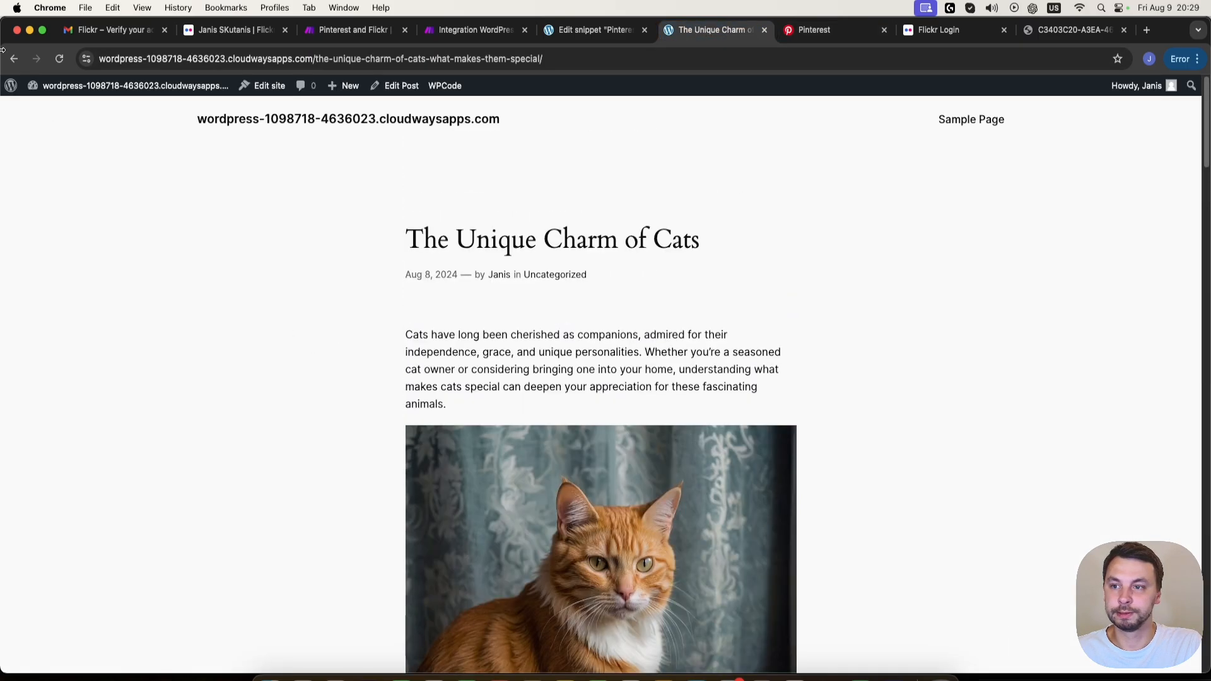
{"action": "left_click", "coordinate": [13, 59]}
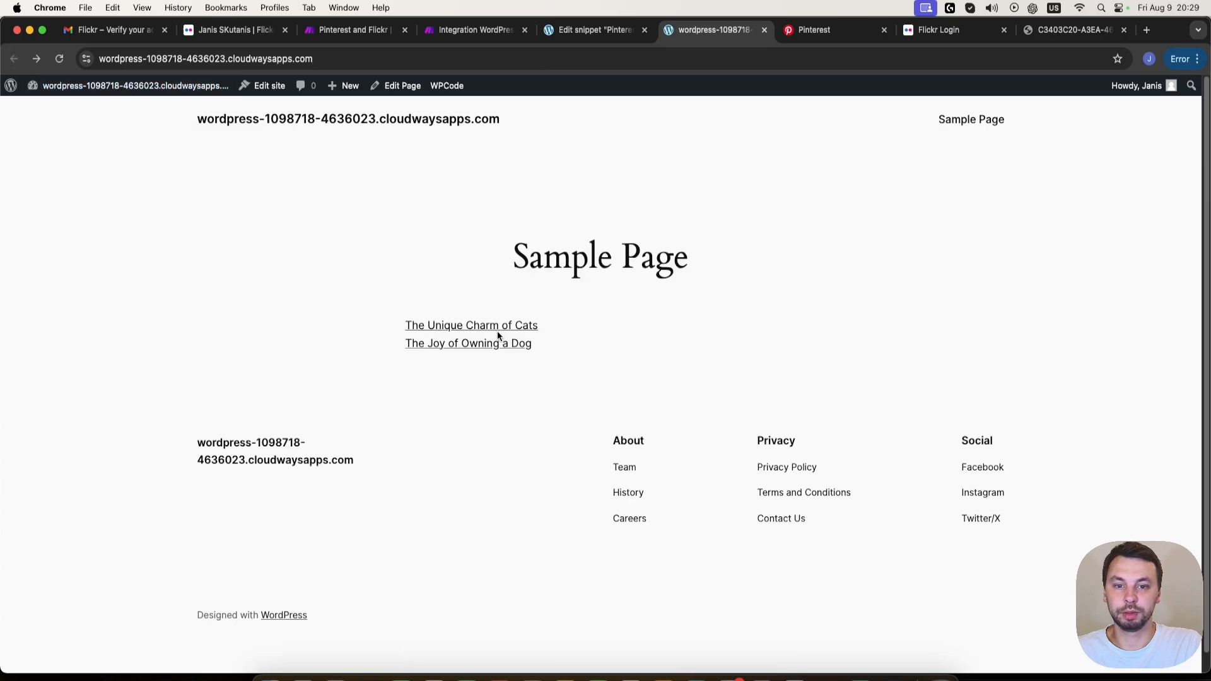
{"action": "left_click", "coordinate": [498, 344]}
{"action": "scroll", "coordinate": [436, 422], "scroll_direction": "down", "scroll_amount": 15}
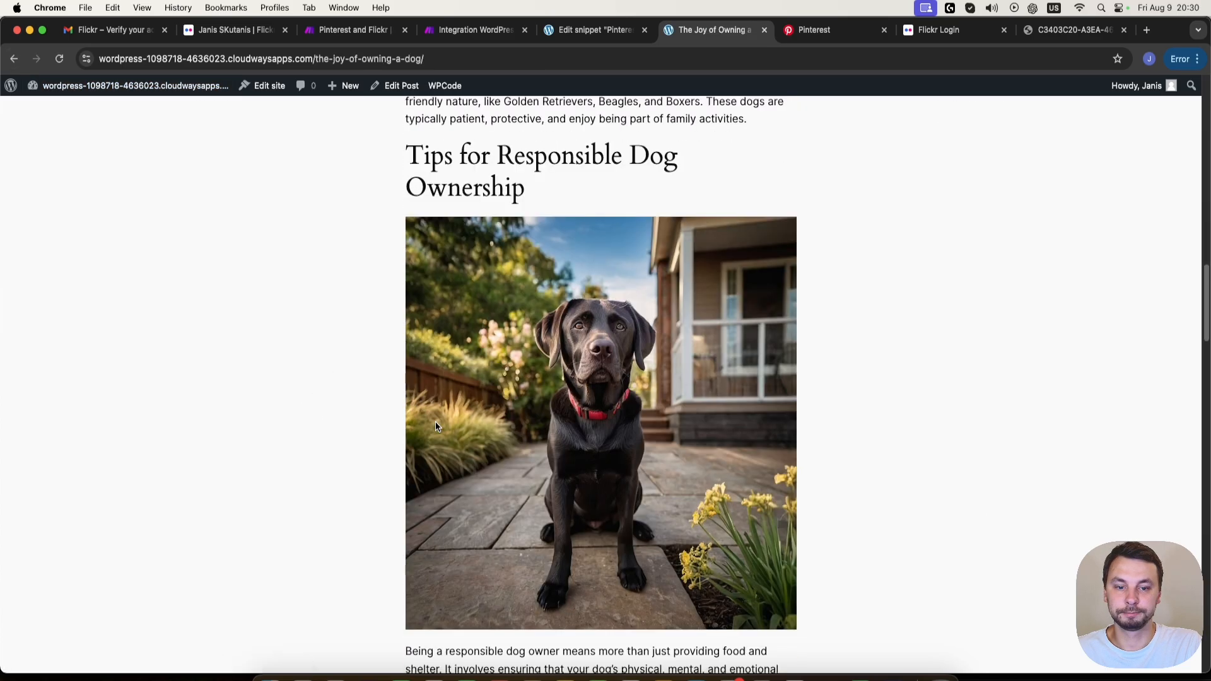
{"action": "scroll", "coordinate": [435, 422], "scroll_direction": "down", "scroll_amount": 20}
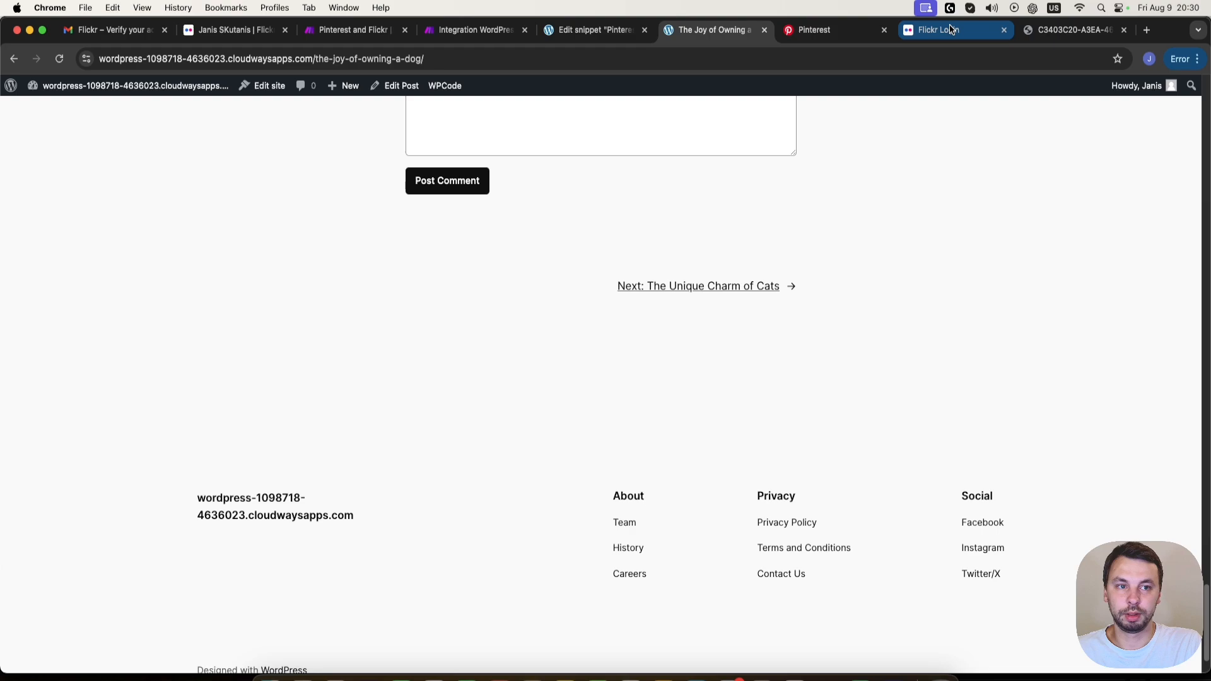
- Return to Pinterest and inspect the pins in the saved board "The Joy of Owning a Dog", then go back to the profile
{"action": "left_click", "coordinate": [814, 31]}
{"action": "left_click", "coordinate": [630, 455]}
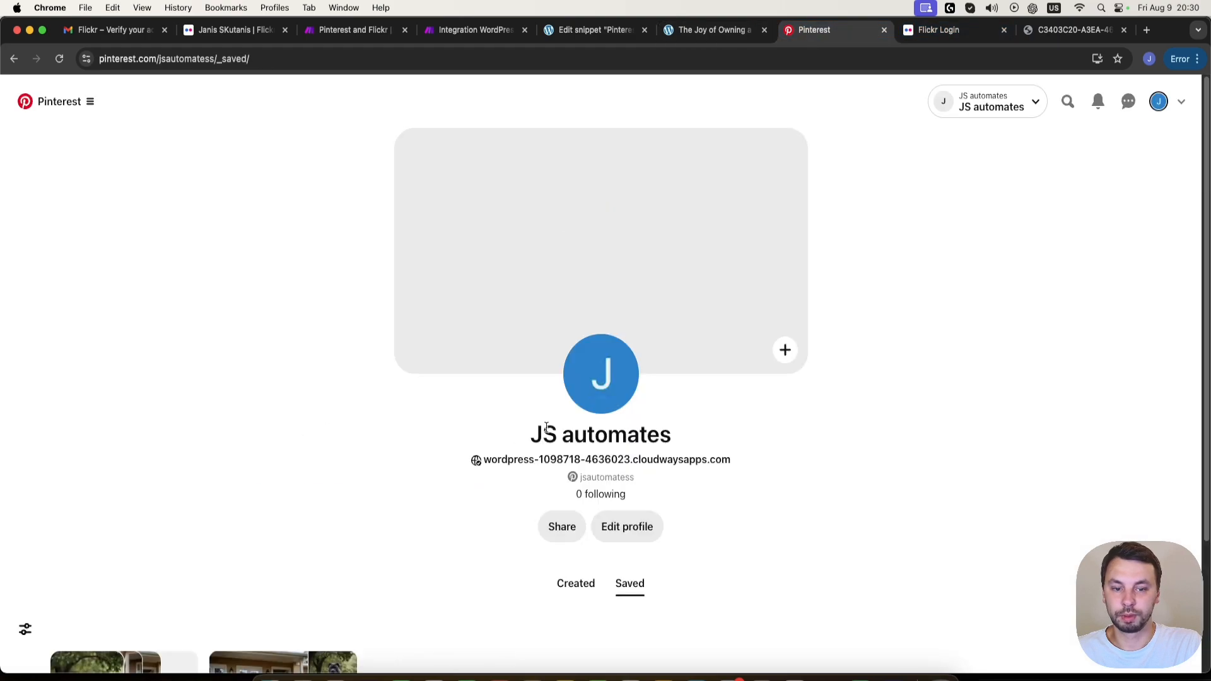
{"action": "scroll", "coordinate": [278, 397], "scroll_direction": "down", "scroll_amount": 1}
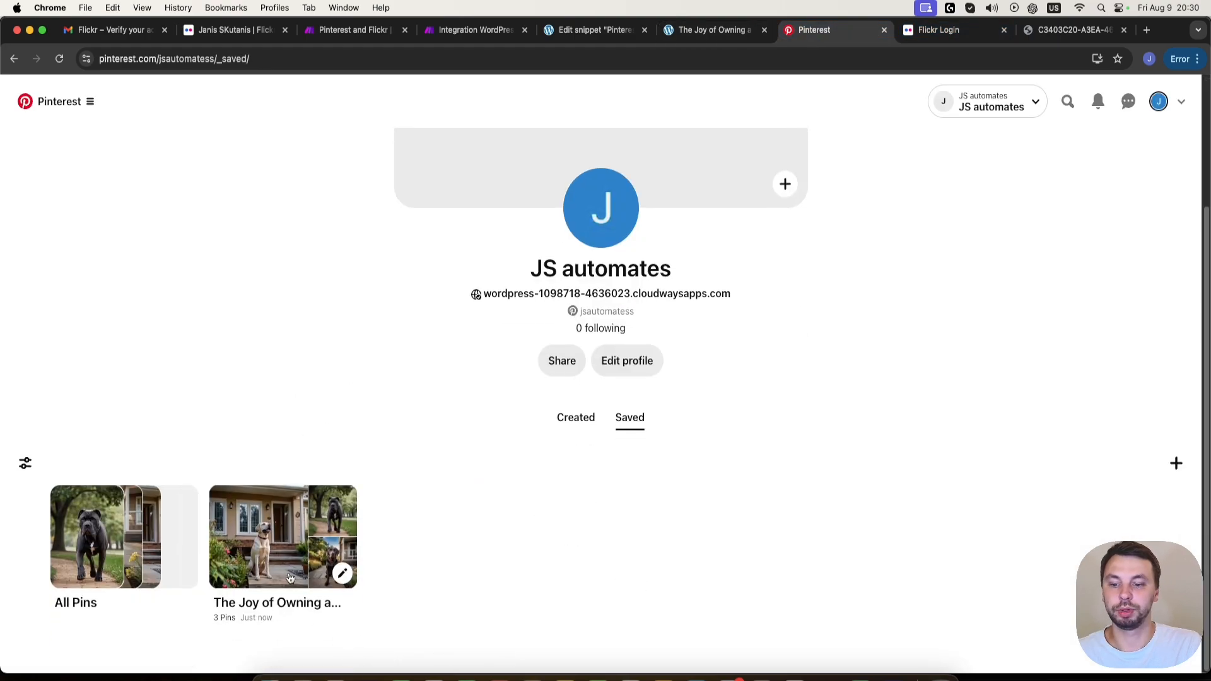
{"action": "left_click", "coordinate": [278, 604]}
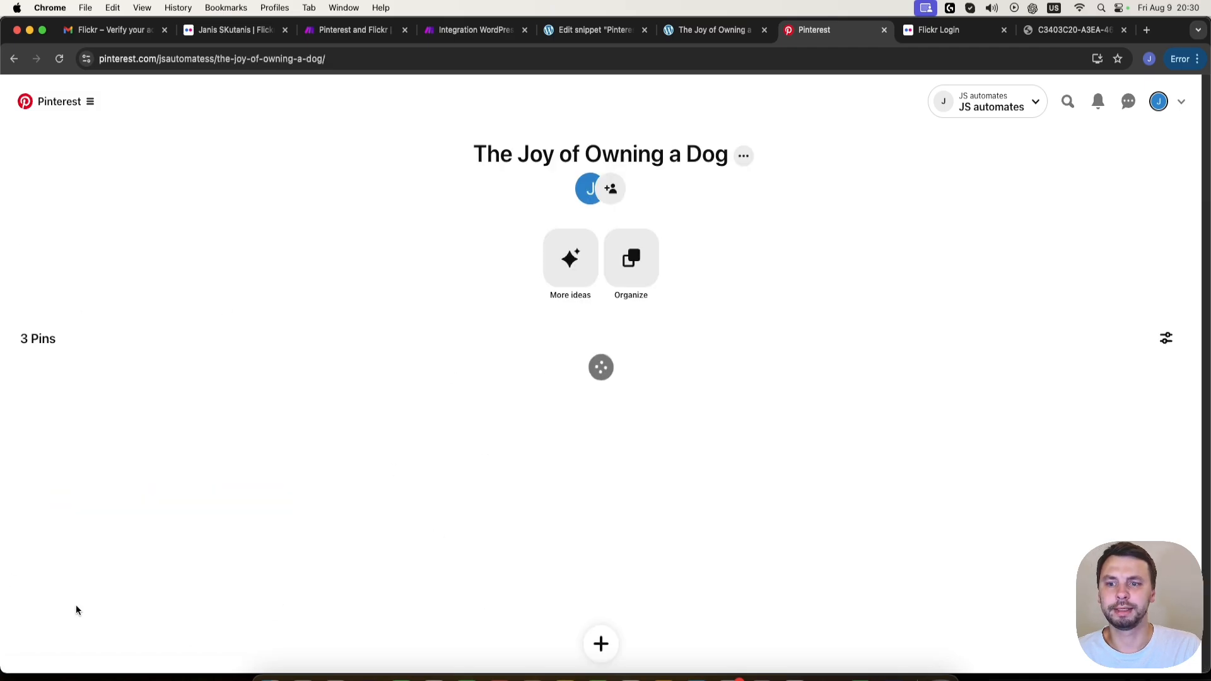
{"action": "left_click", "coordinate": [14, 58]}
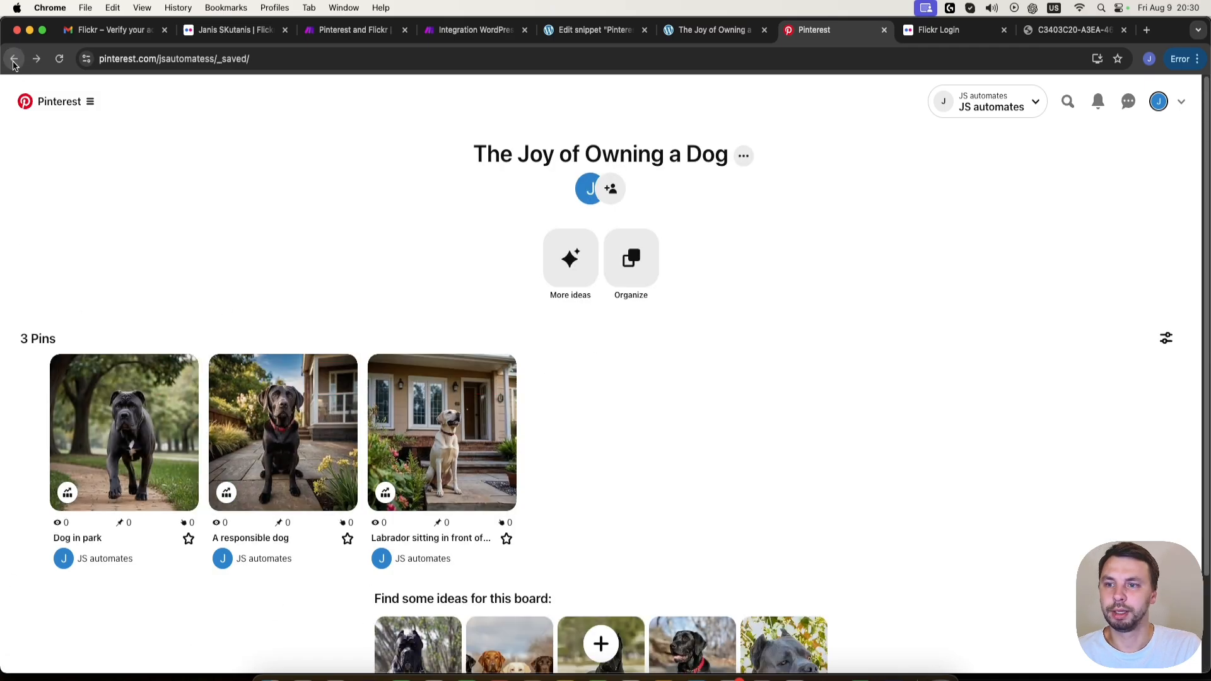
- Check the profile's created pins, reopen the saved board "The Joy of Owning a Dog" and open the pin "Dog in park"
{"action": "left_click", "coordinate": [558, 420]}
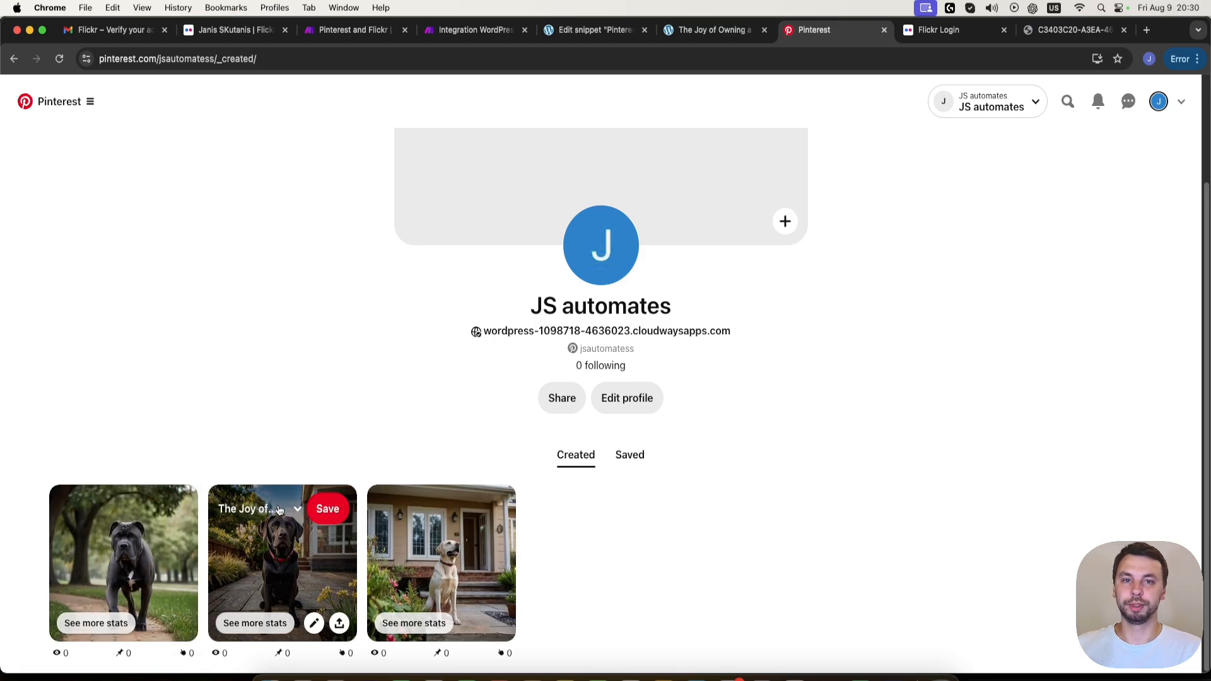
{"action": "left_click", "coordinate": [630, 456]}
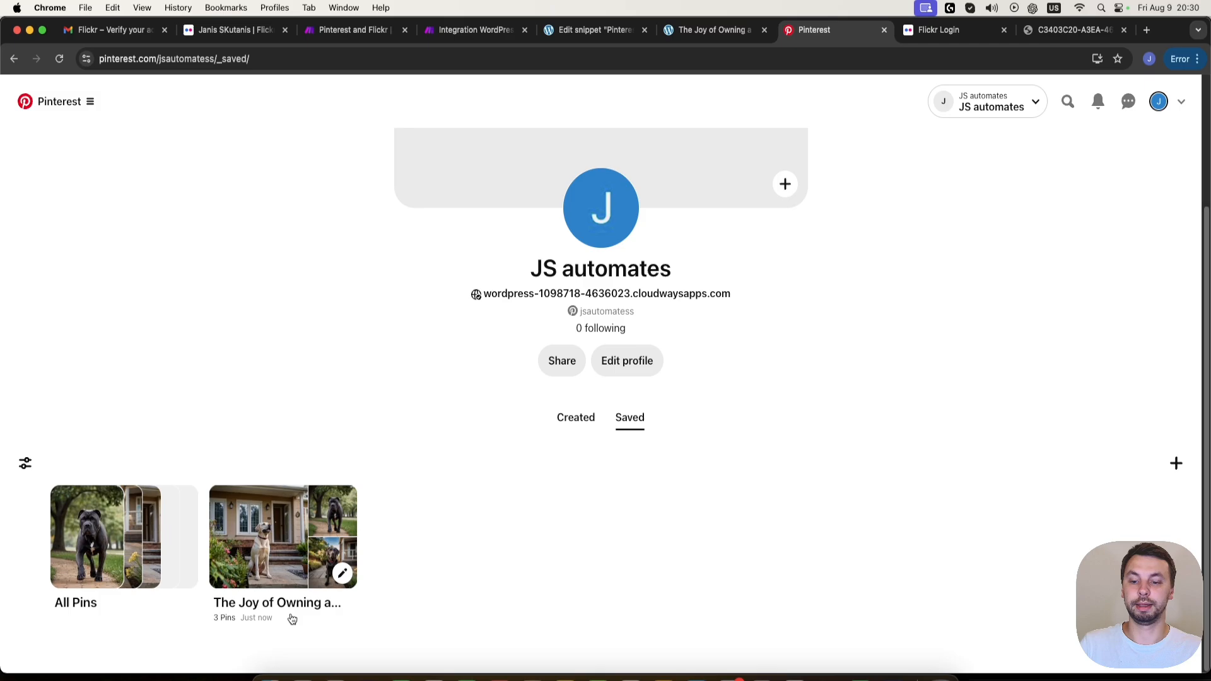
{"action": "left_click", "coordinate": [282, 575]}
{"action": "scroll", "coordinate": [265, 305], "scroll_direction": "down", "scroll_amount": 2}
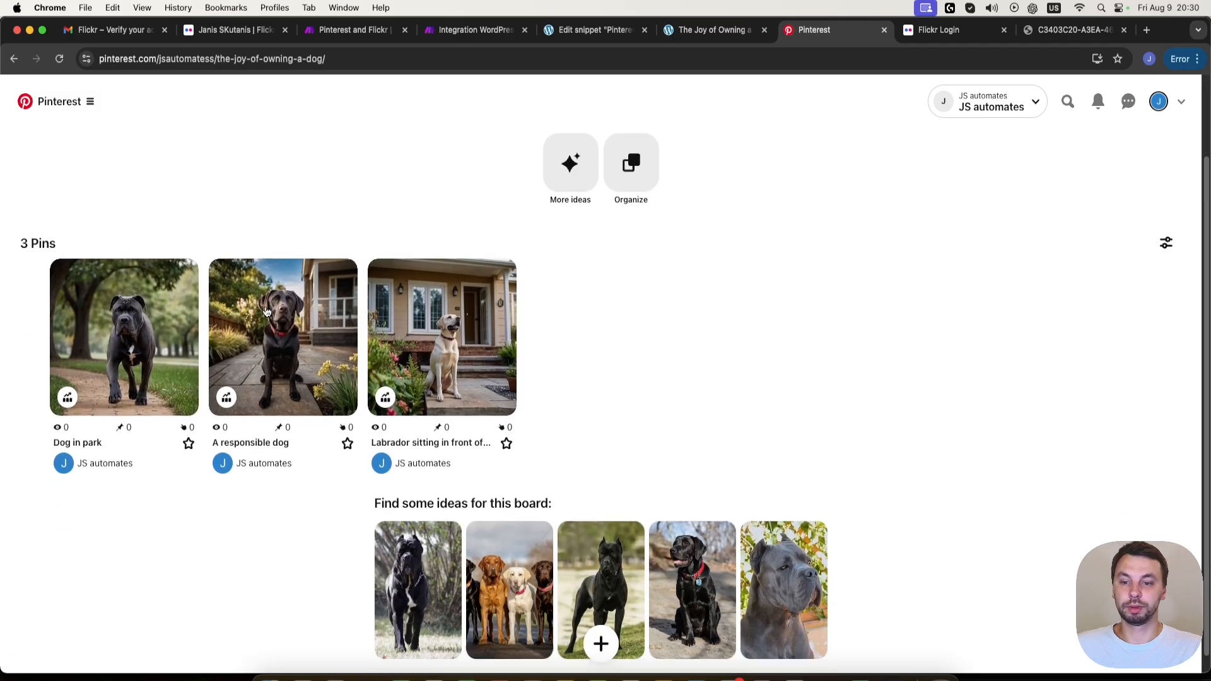
{"action": "left_click", "coordinate": [117, 323]}
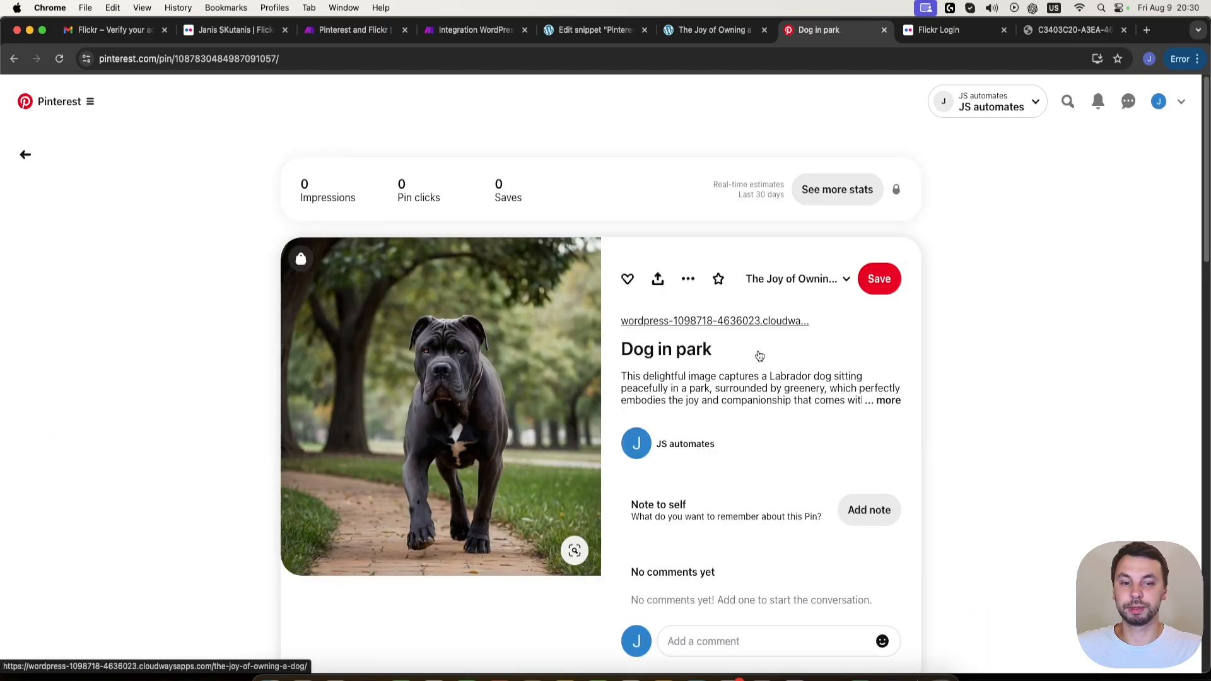
- Follow the pin's website link, look through the linked WordPress article and return to the pin
{"action": "left_click", "coordinate": [774, 325]}
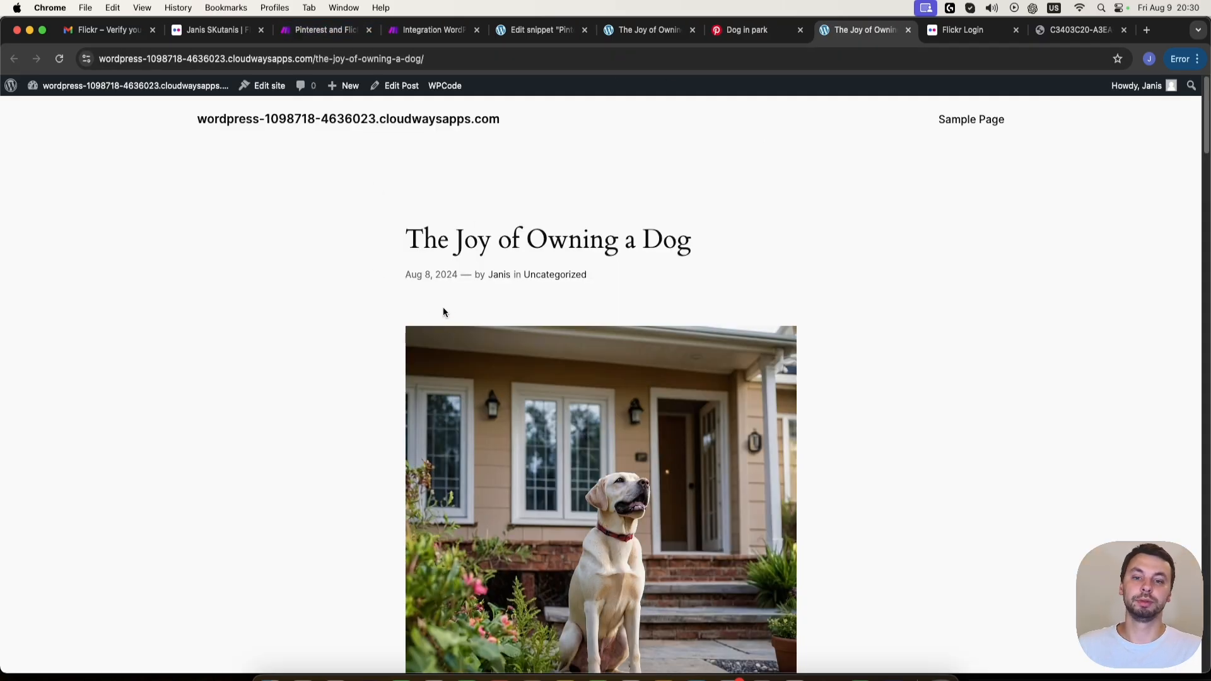
{"action": "scroll", "coordinate": [442, 313], "scroll_direction": "down", "scroll_amount": 10}
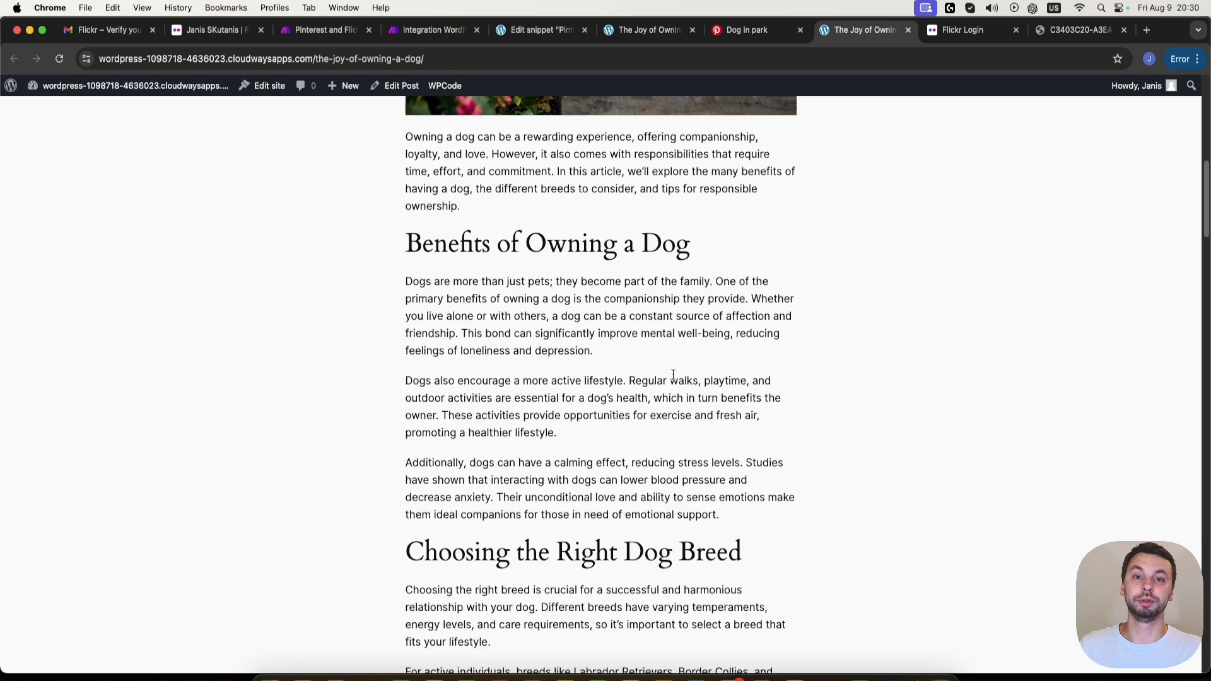
{"action": "scroll", "coordinate": [673, 375], "scroll_direction": "down", "scroll_amount": 15}
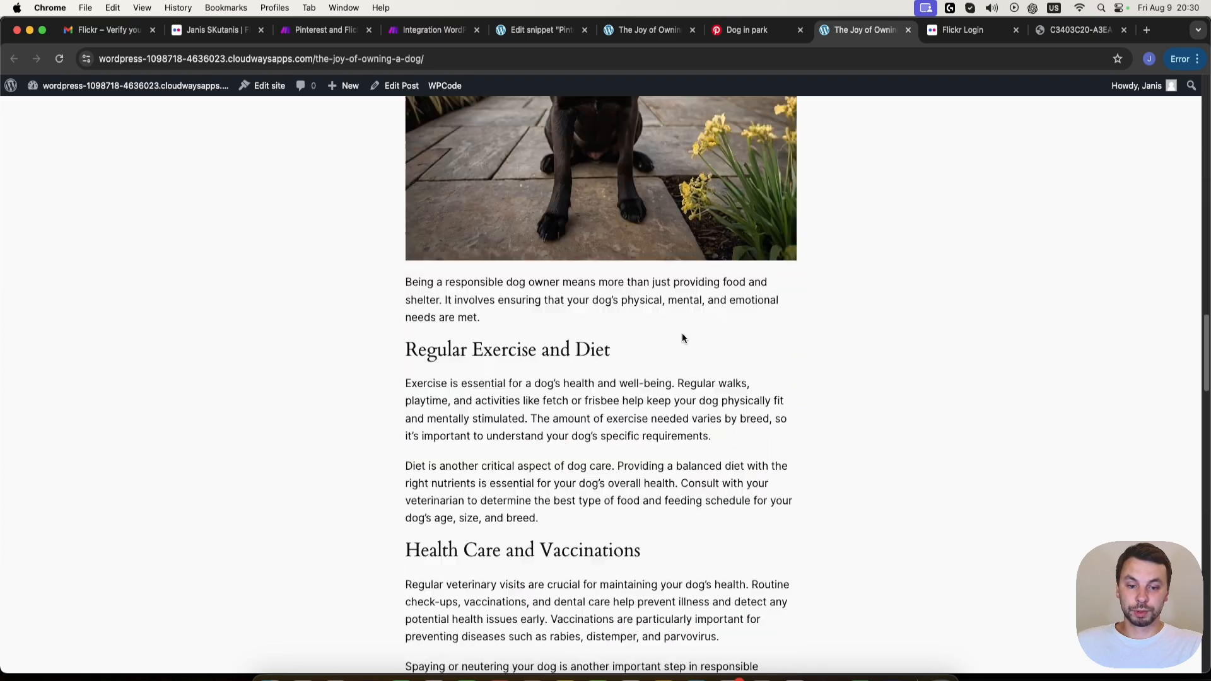
{"action": "scroll", "coordinate": [683, 338], "scroll_direction": "down", "scroll_amount": 5}
{"action": "scroll", "coordinate": [698, 324], "scroll_direction": "up", "scroll_amount": 20}
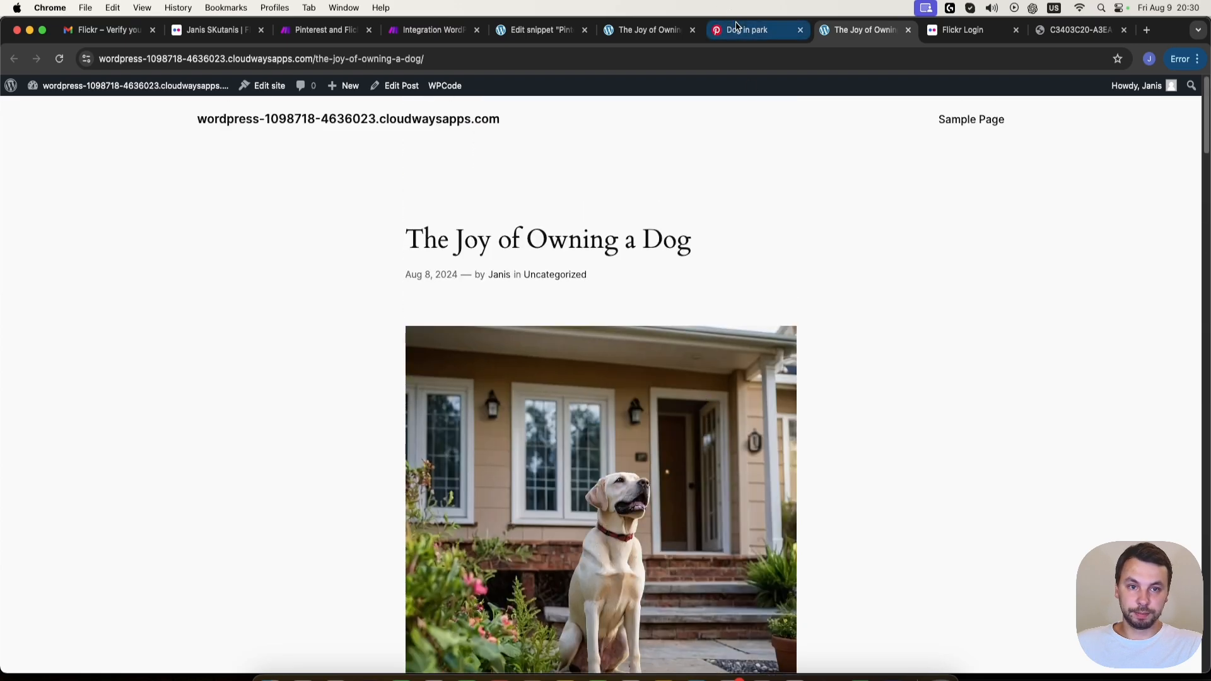
{"action": "left_click", "coordinate": [737, 28]}
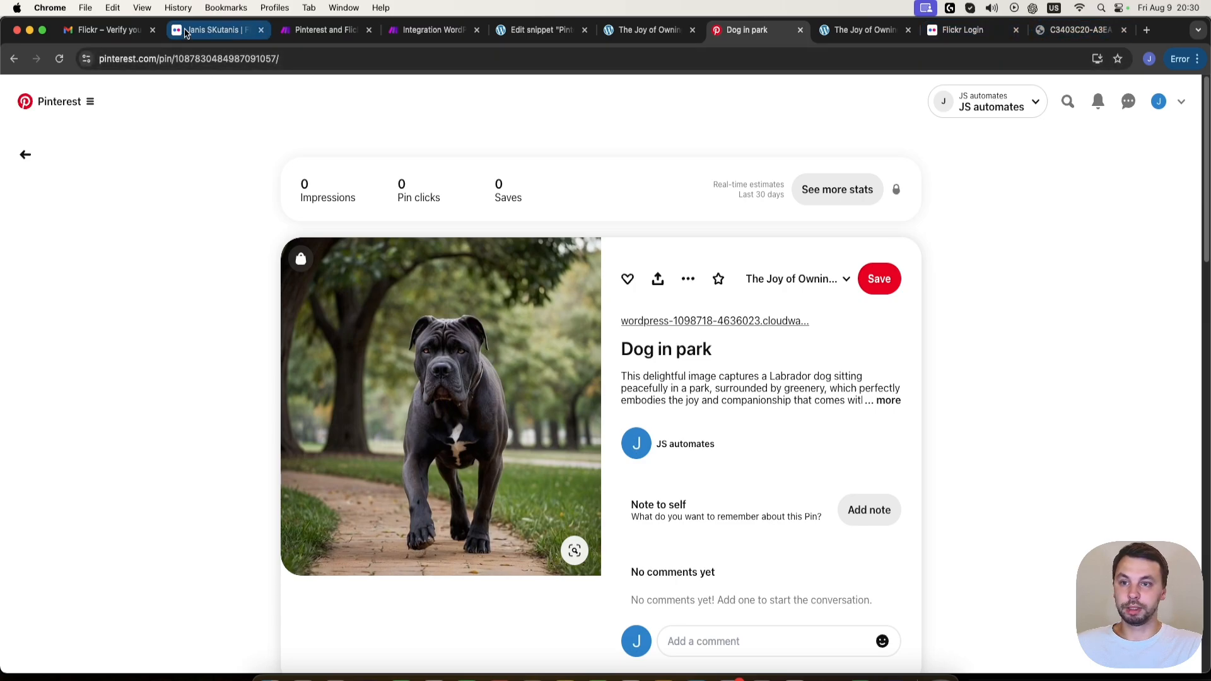
- Switch to Flickr, open the account's own profile and reload the photostream to examine the uploaded photos
{"action": "left_click", "coordinate": [187, 34]}
{"action": "left_click", "coordinate": [1073, 91]}
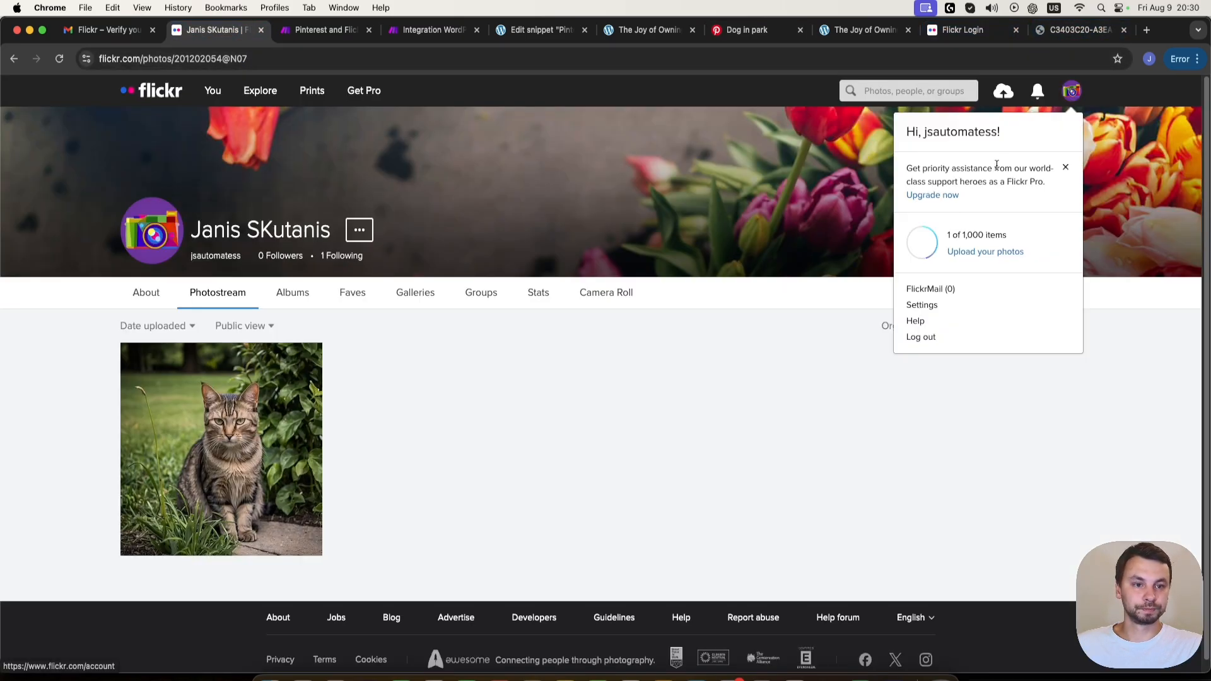
{"action": "left_click", "coordinate": [964, 133]}
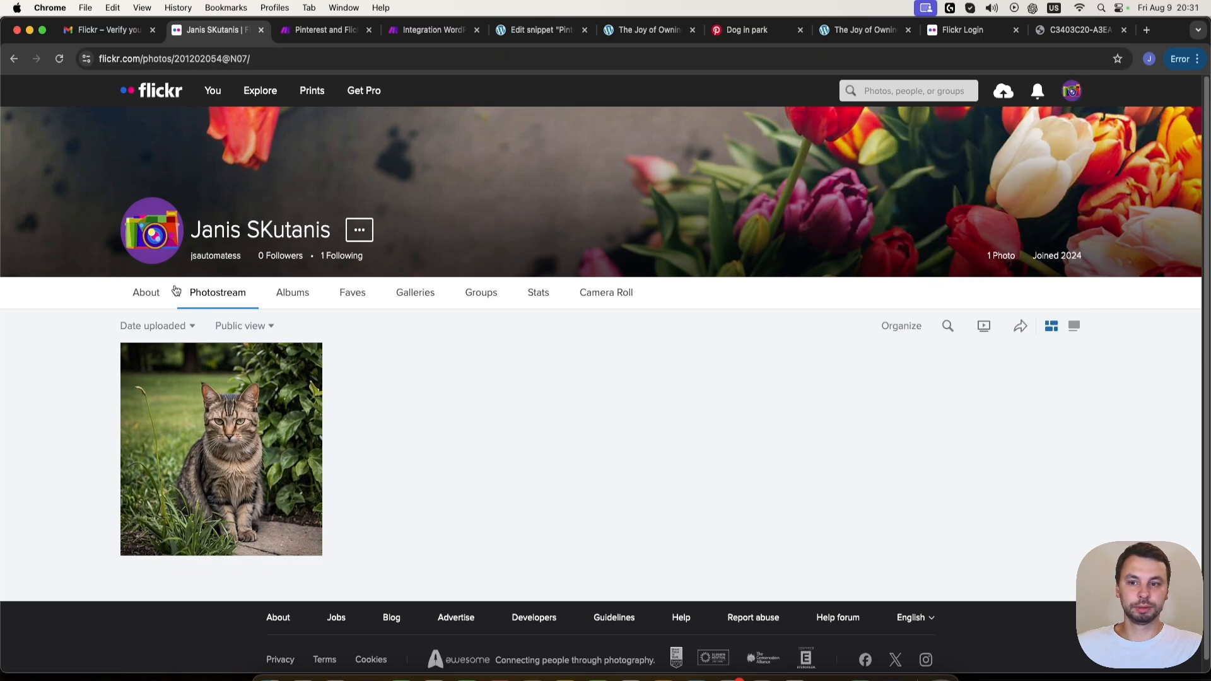
{"action": "left_click", "coordinate": [153, 294]}
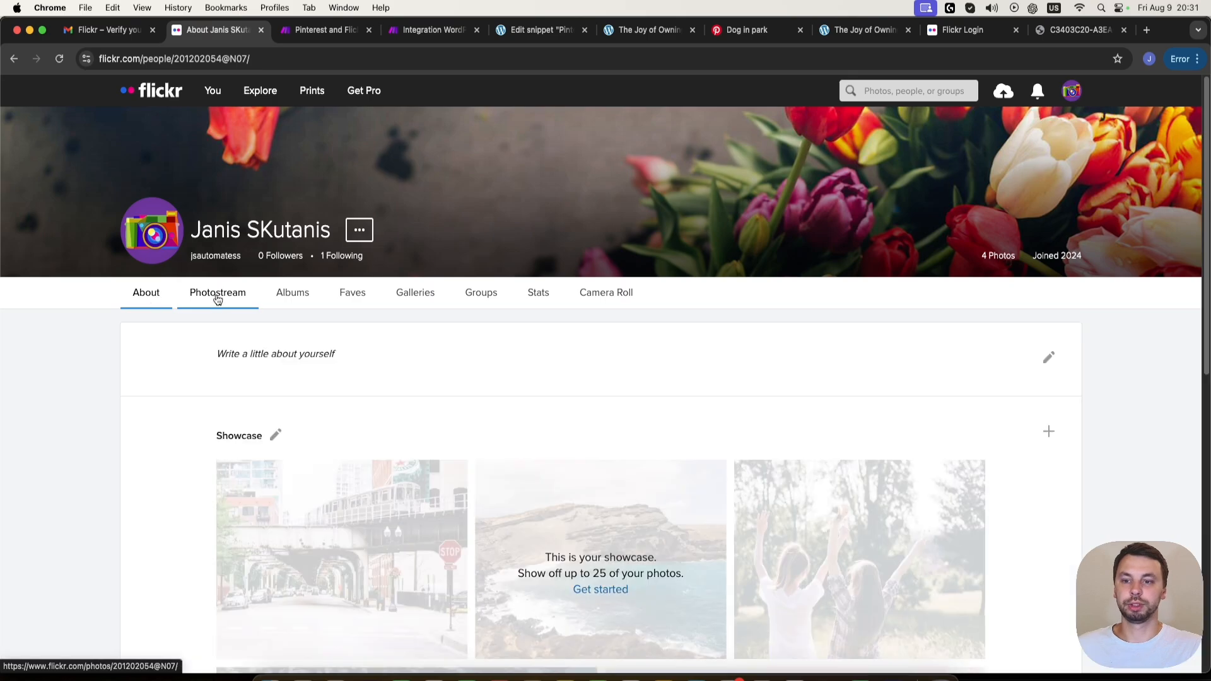
{"action": "left_click", "coordinate": [217, 296]}
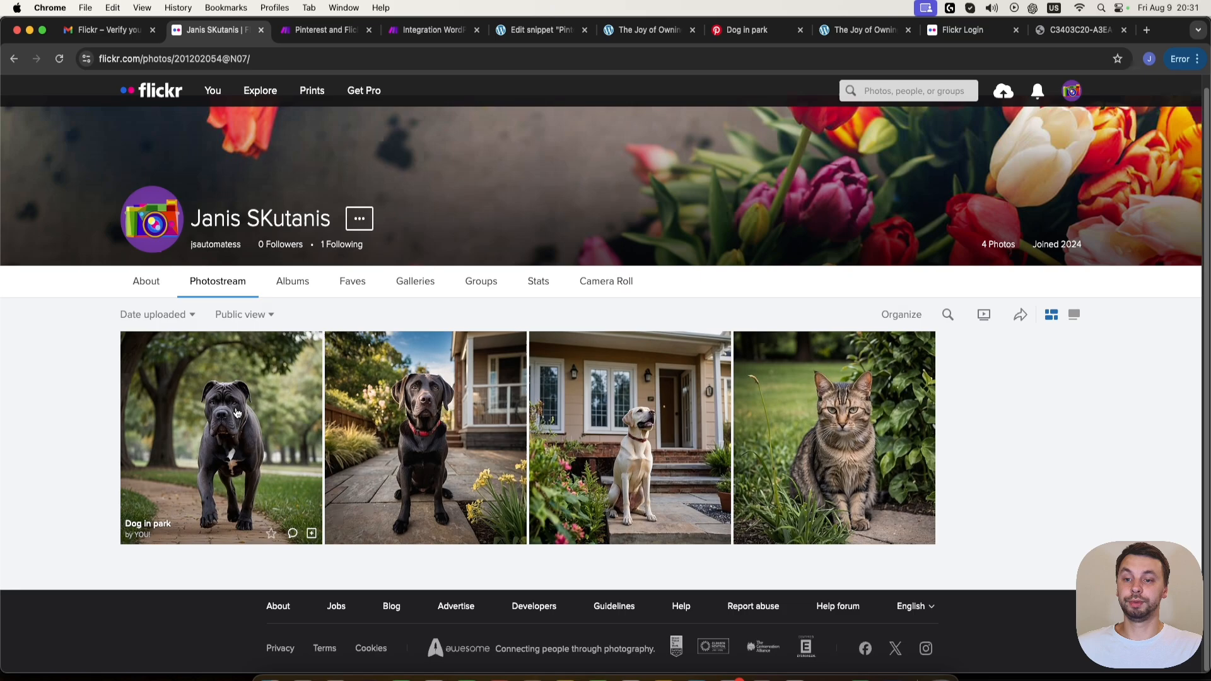
- Open the Flickr album "The Joy of Owning a Dog", view its cat photo and return to the album
{"action": "left_click", "coordinate": [297, 291]}
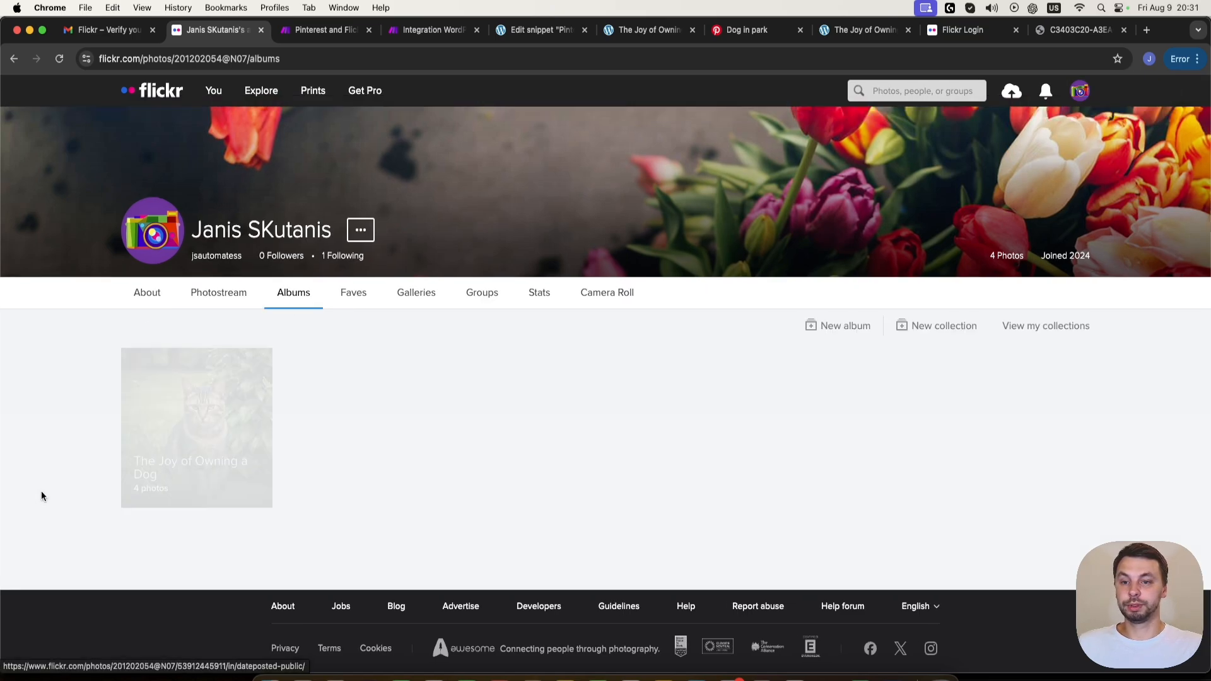
{"action": "left_click", "coordinate": [259, 435]}
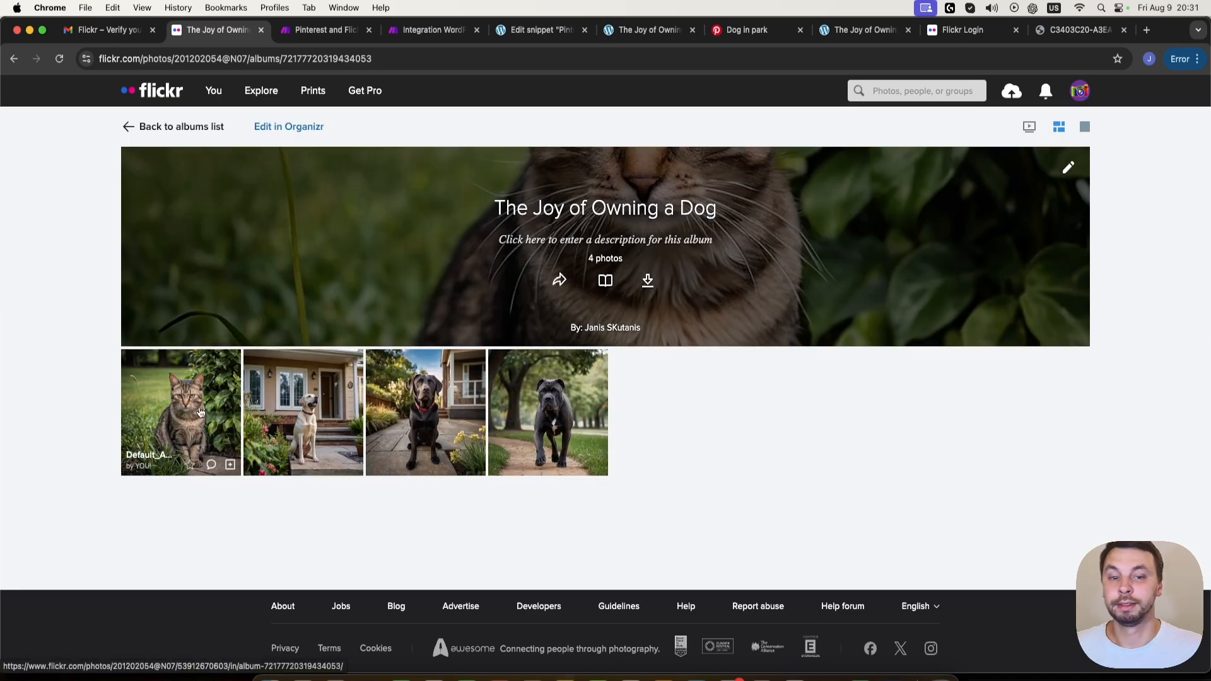
{"action": "right_click", "coordinate": [199, 434]}
{"action": "left_click", "coordinate": [188, 427]}
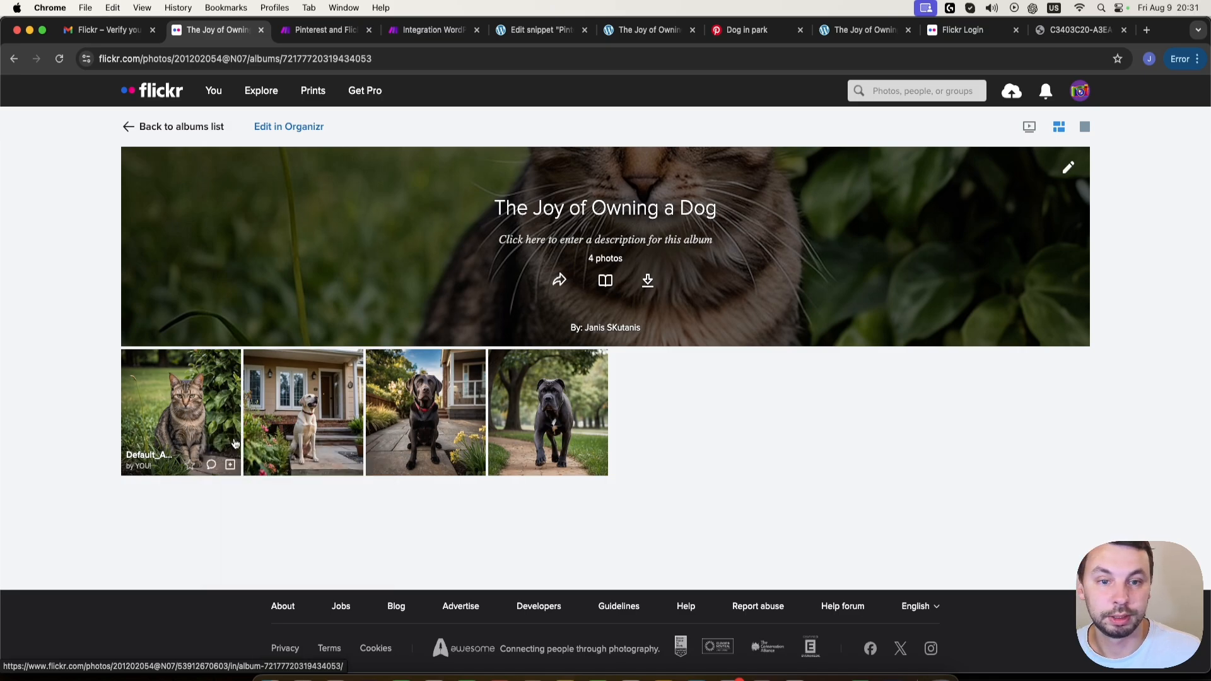
{"action": "left_click", "coordinate": [196, 404]}
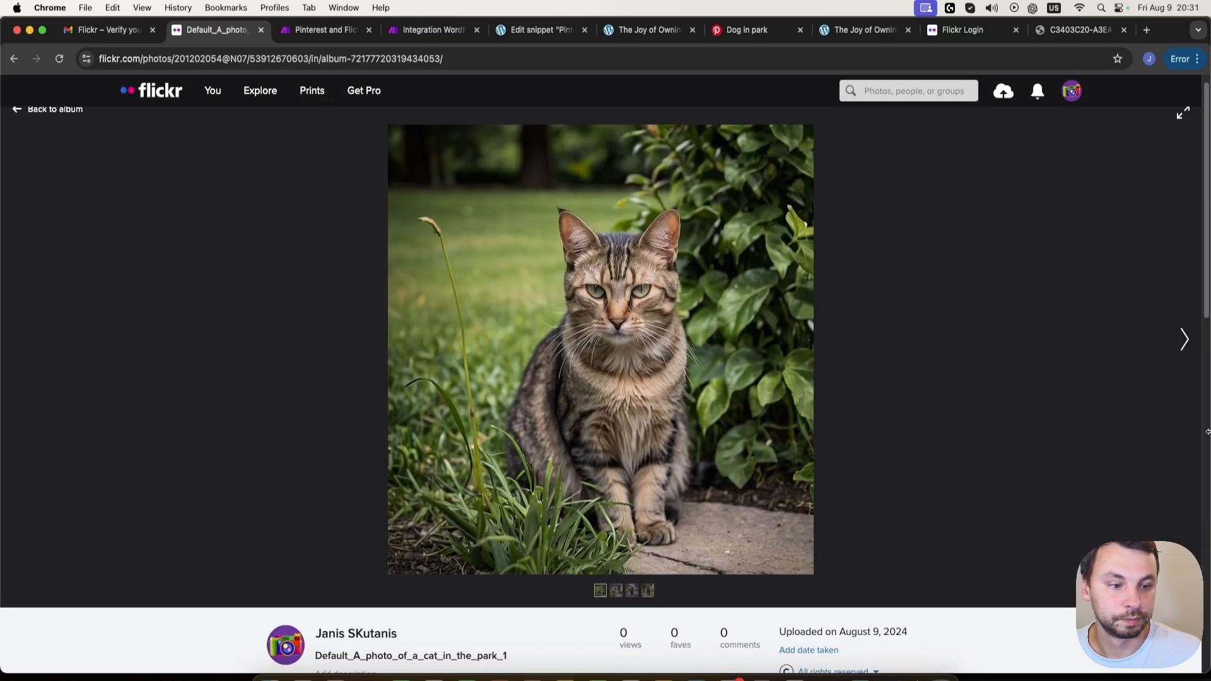
{"action": "left_click", "coordinate": [31, 116]}
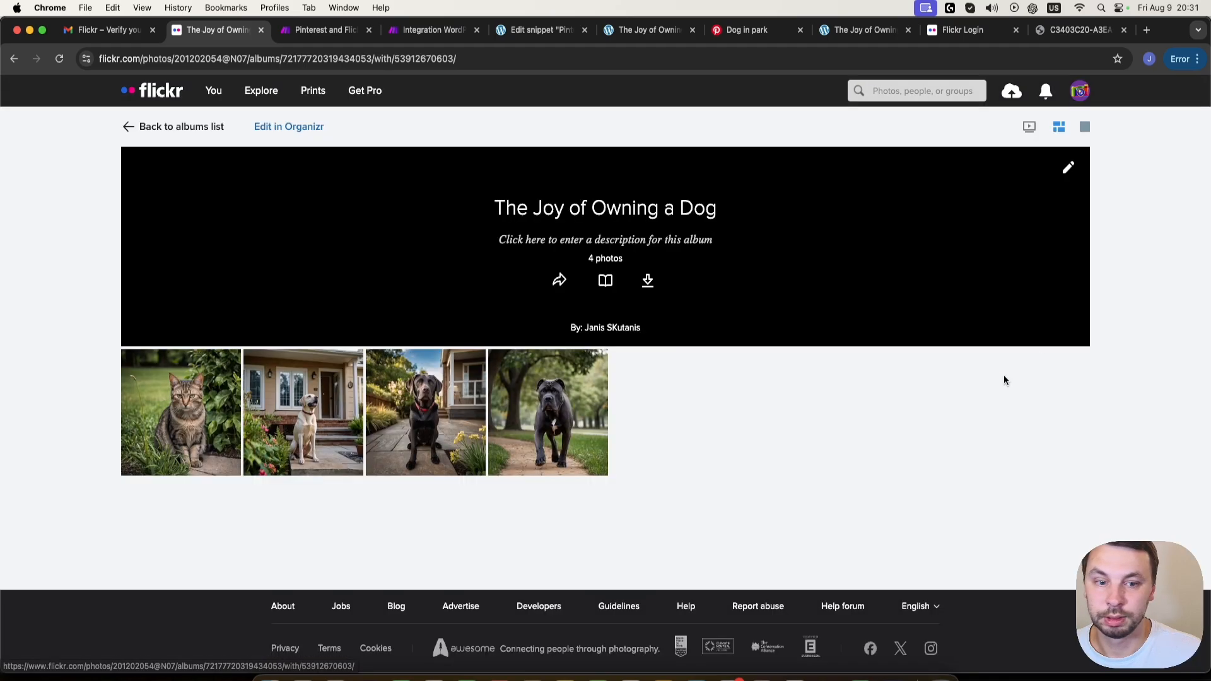
- Change the album's cover photo to the Labrador sitting in front of the house
{"action": "left_click", "coordinate": [1068, 169]}
{"action": "left_click", "coordinate": [556, 340]}
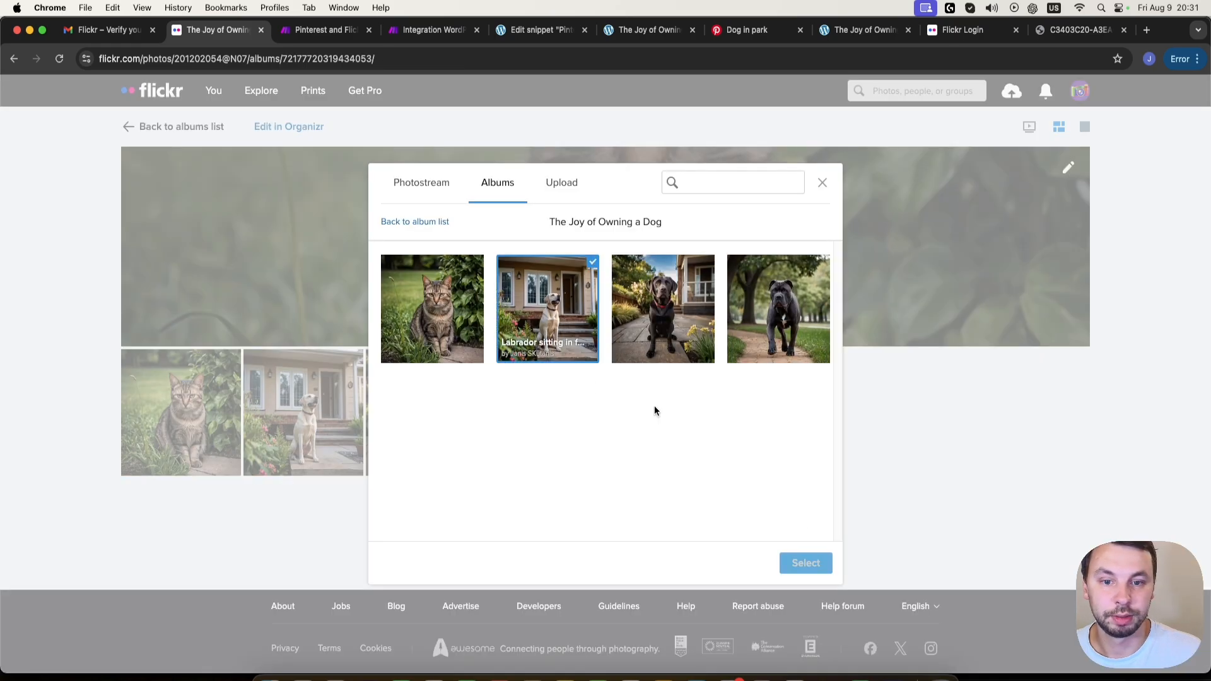
{"action": "left_click", "coordinate": [803, 571]}
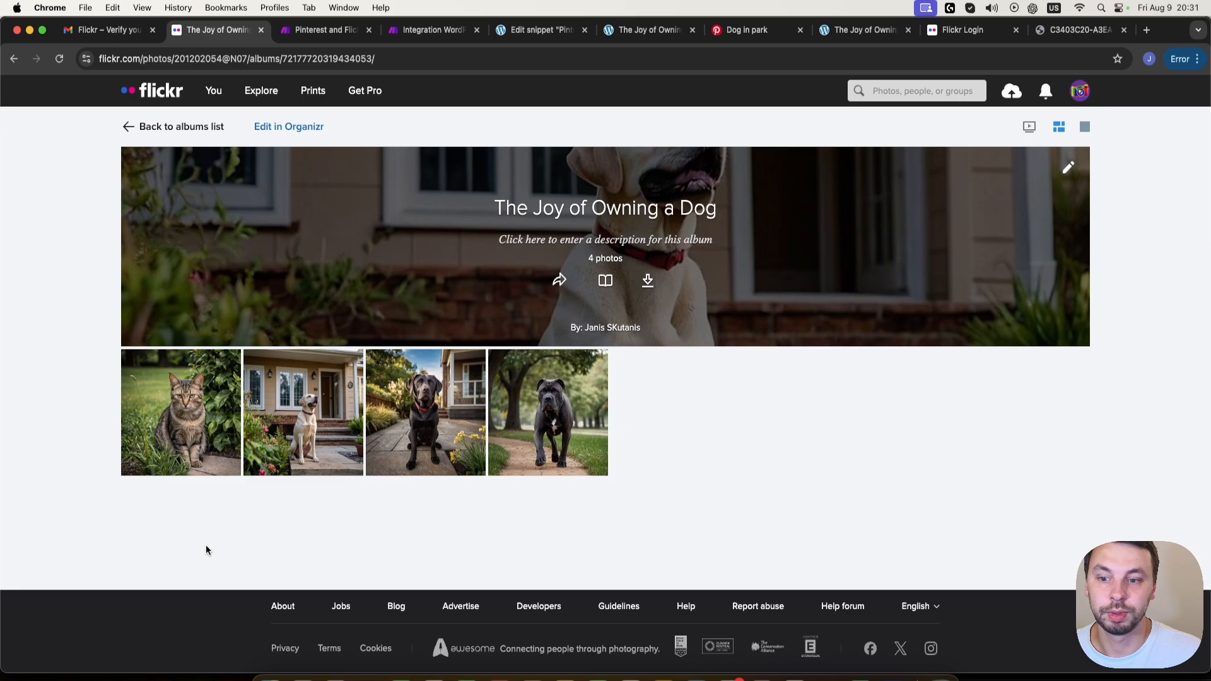
- Open the cat photo "Default_A_photo_of_a_cat_in_the_park_1" in the album and permanently delete it
{"action": "left_click", "coordinate": [167, 448]}
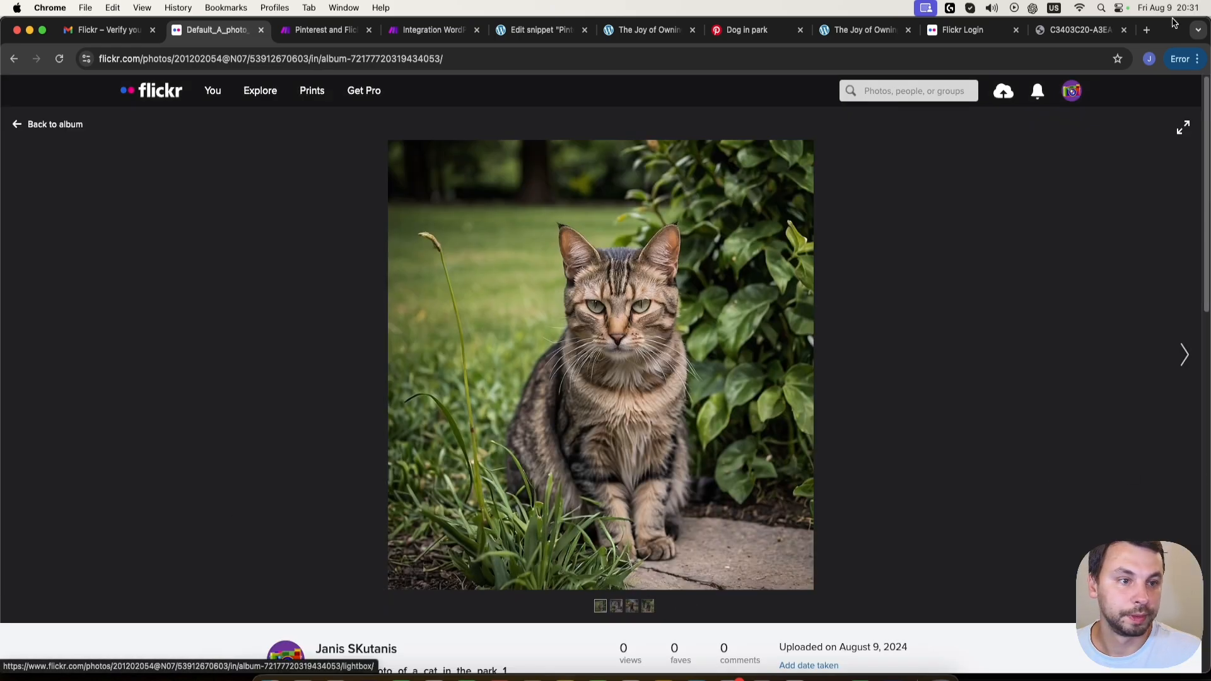
{"action": "scroll", "coordinate": [602, 415], "scroll_direction": "down", "scroll_amount": 8}
{"action": "scroll", "coordinate": [646, 425], "scroll_direction": "up", "scroll_amount": 2}
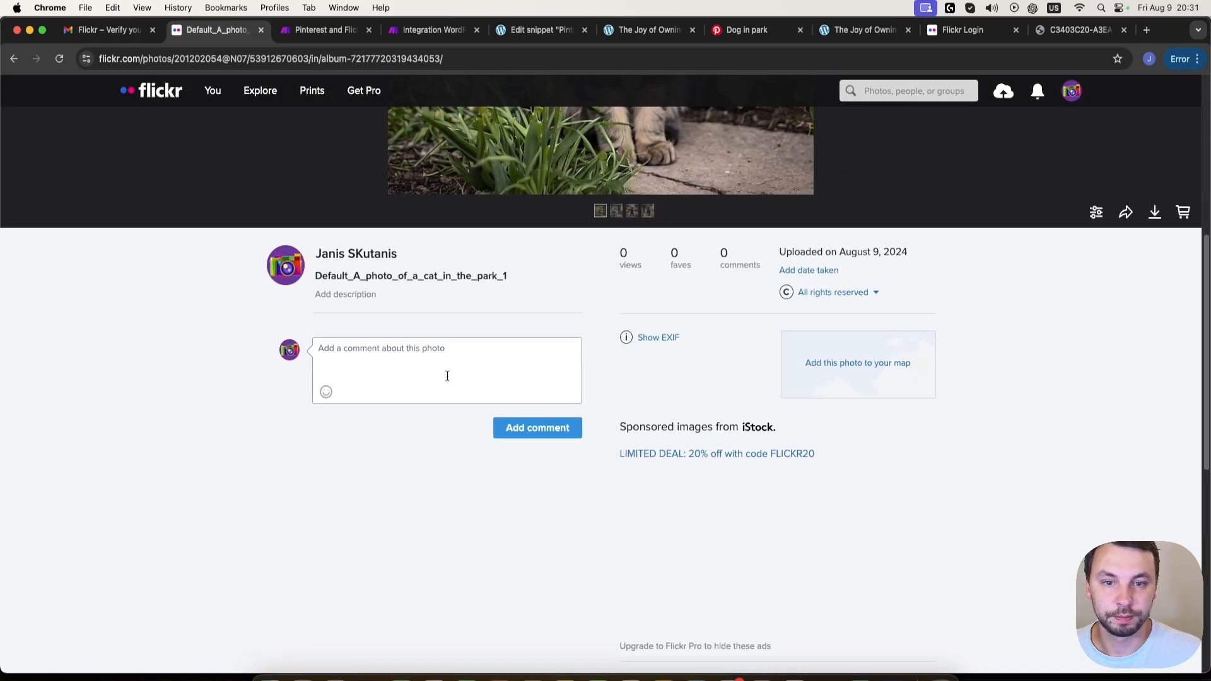
{"action": "scroll", "coordinate": [744, 394], "scroll_direction": "up", "scroll_amount": 1}
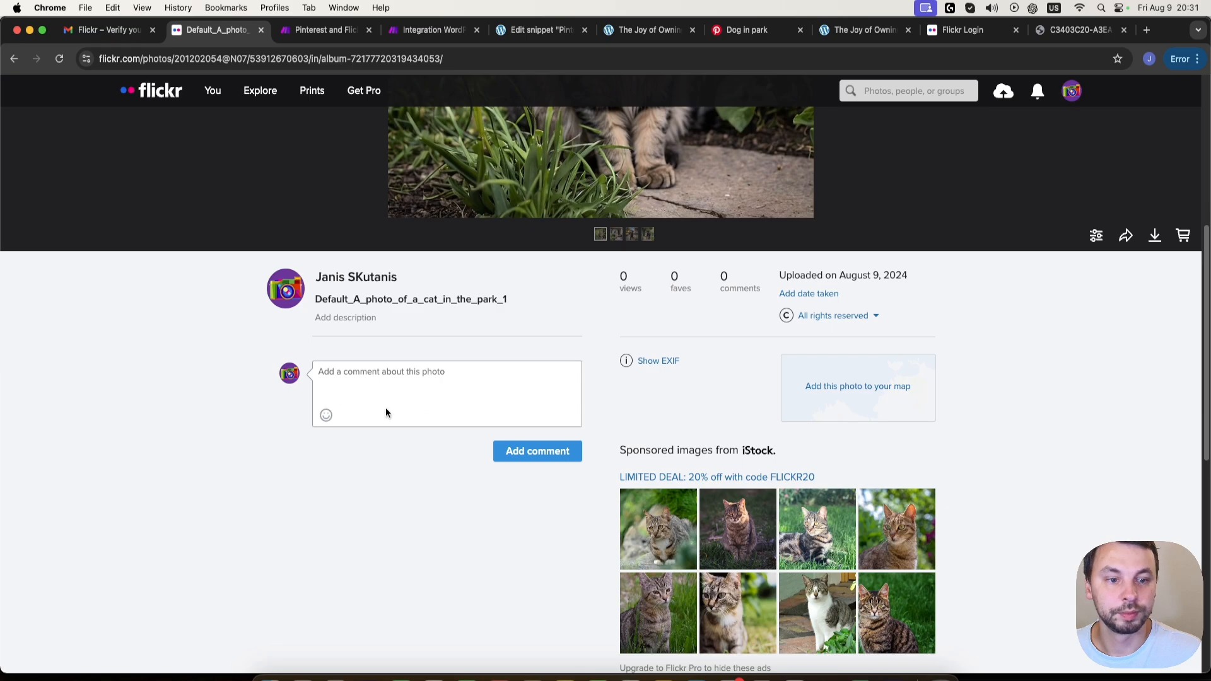
{"action": "scroll", "coordinate": [278, 466], "scroll_direction": "up", "scroll_amount": 6}
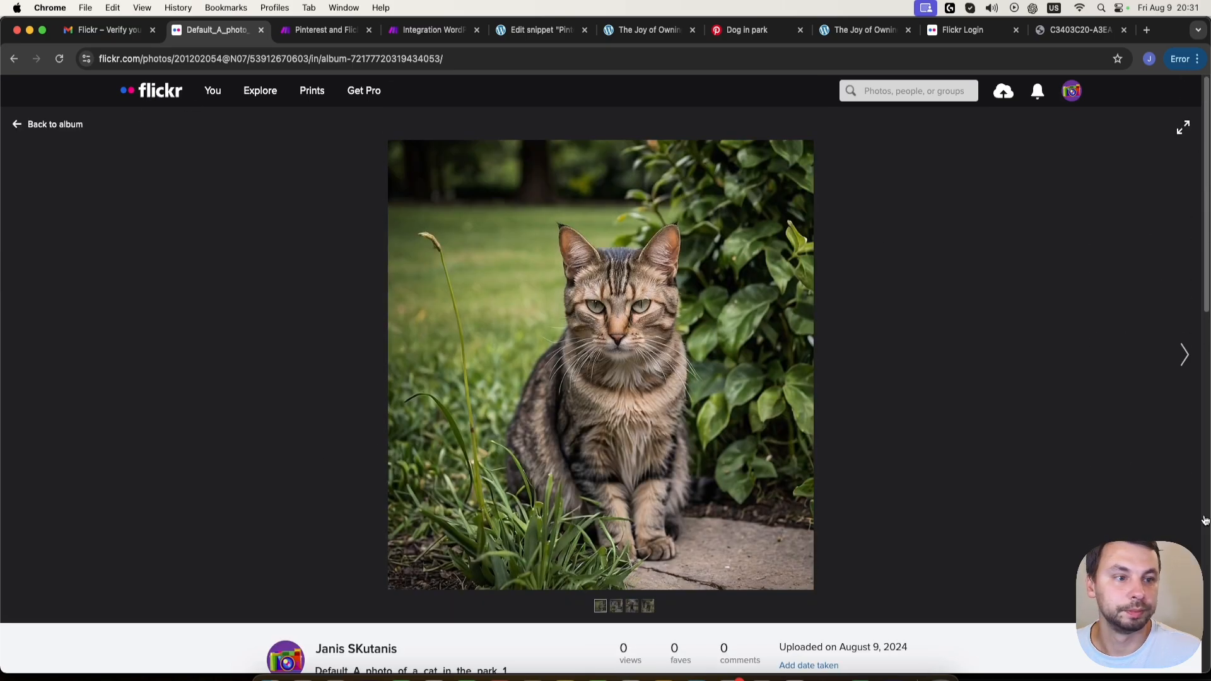
{"action": "left_click", "coordinate": [1094, 606]}
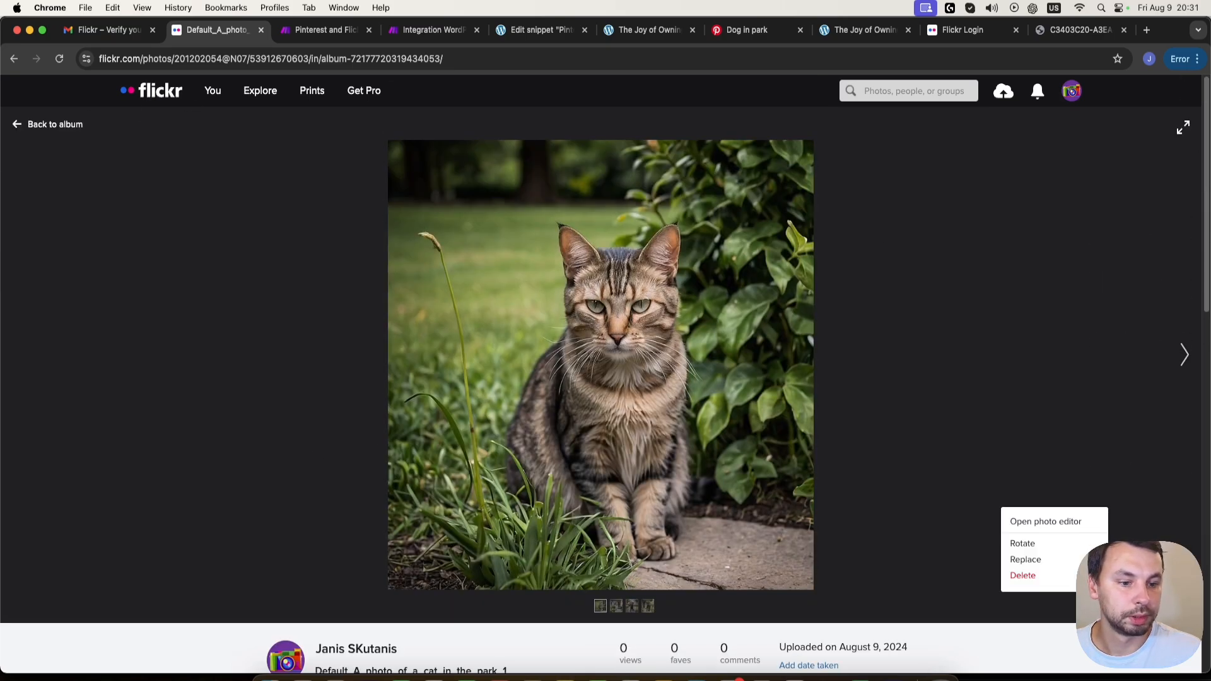
{"action": "left_click", "coordinate": [1024, 576]}
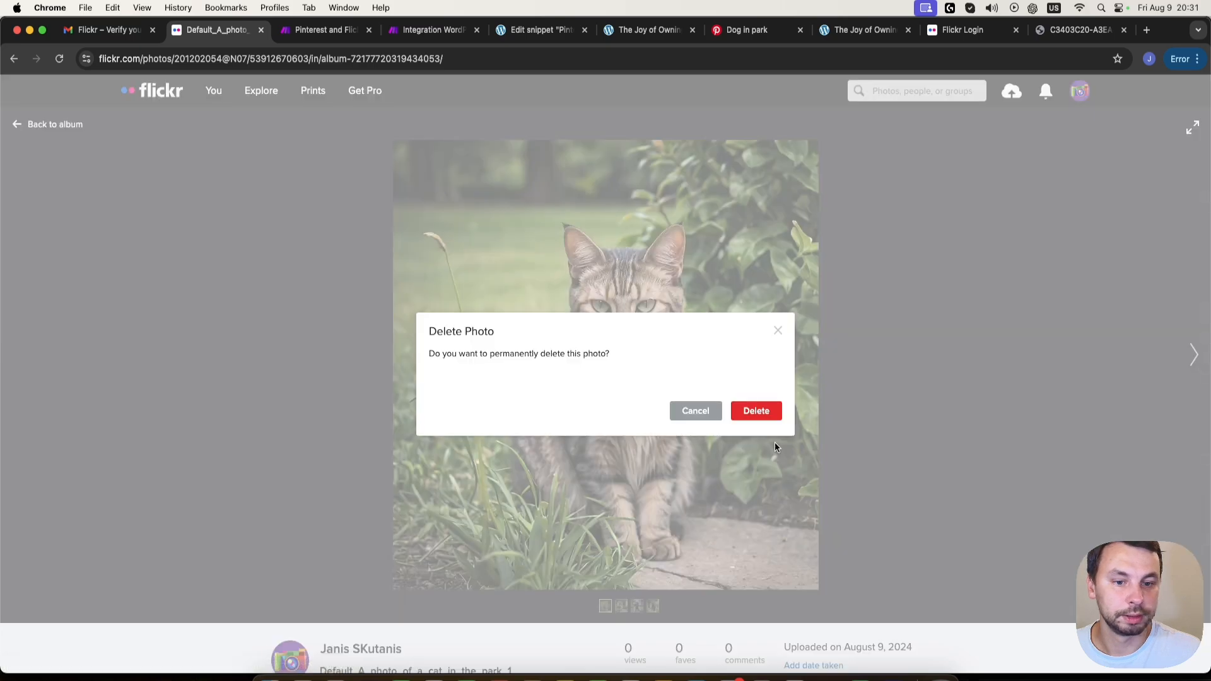
{"action": "left_click", "coordinate": [755, 409]}
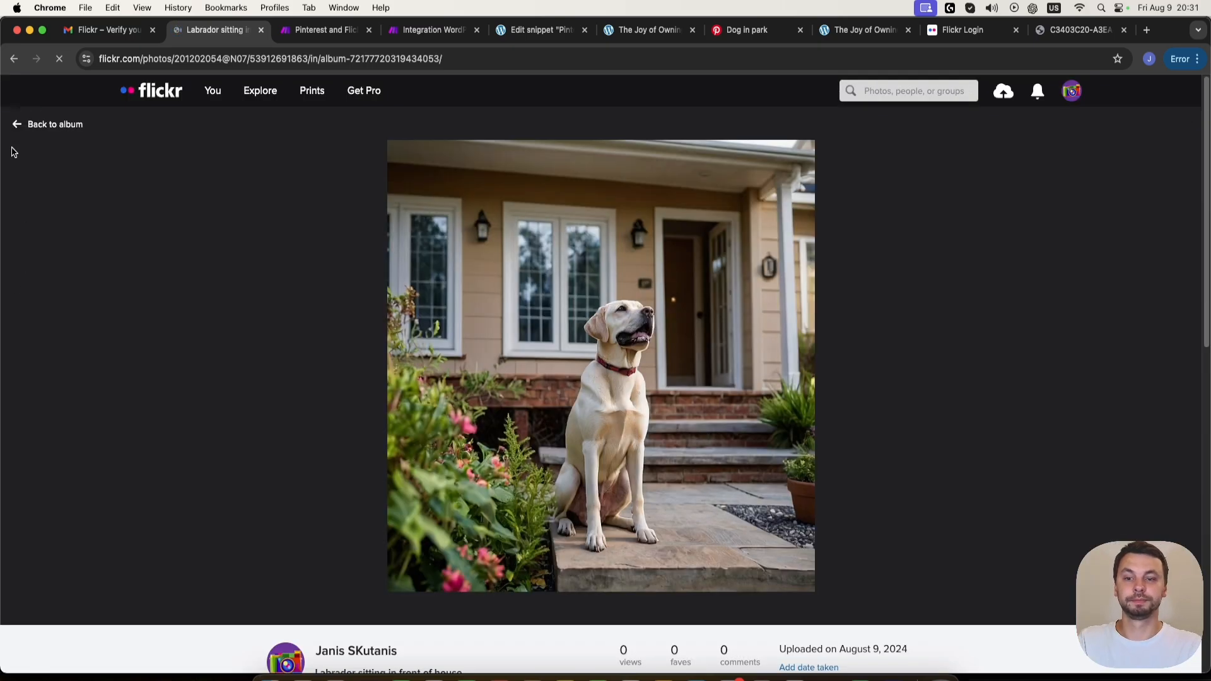
- Return to the album, open the photo "Labrador sitting in front of house" and read its description without changing it
{"action": "left_click", "coordinate": [38, 124]}
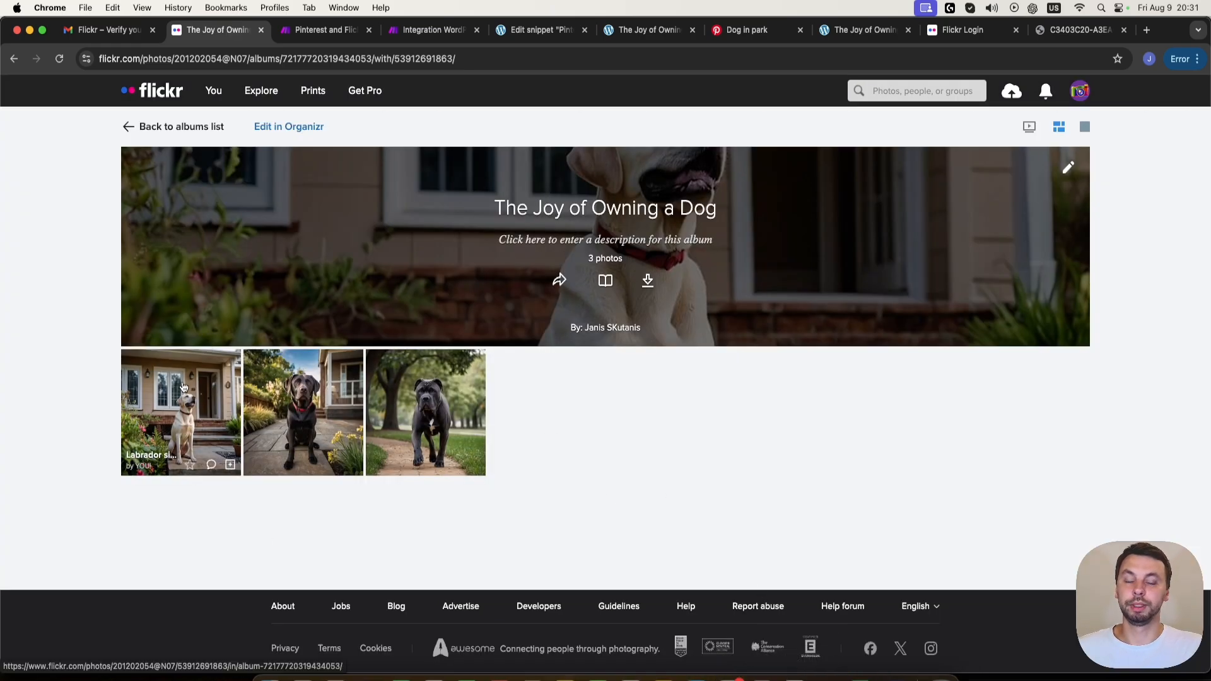
{"action": "left_click", "coordinate": [183, 387]}
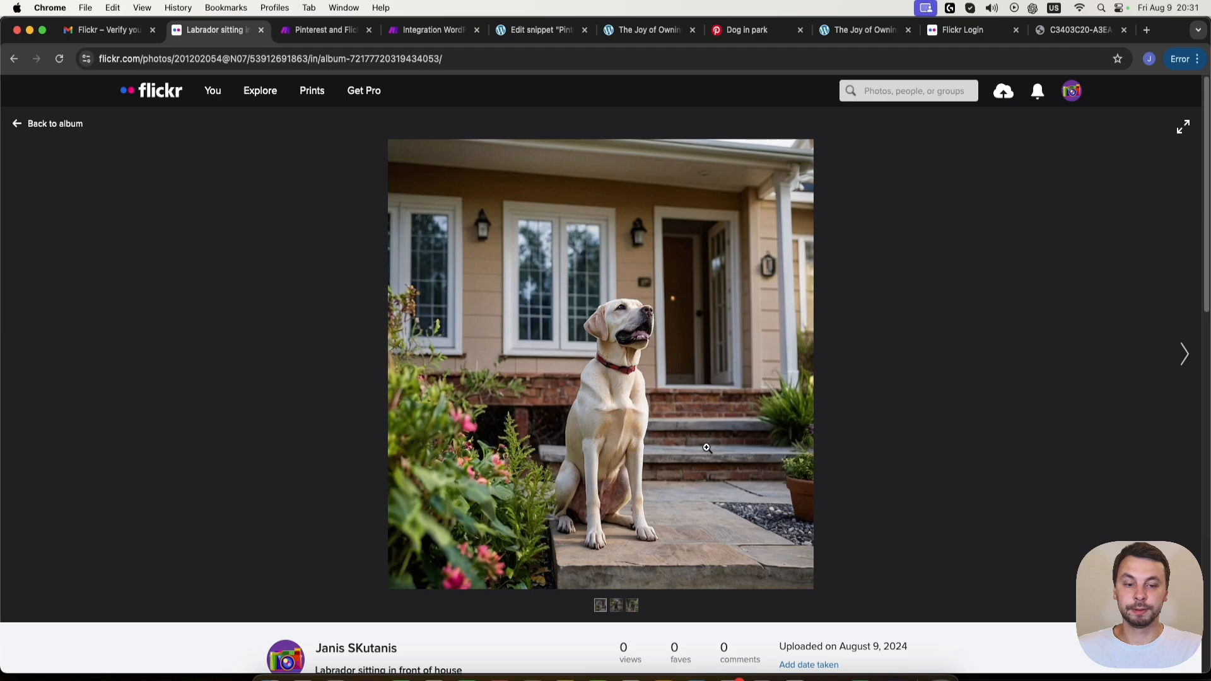
{"action": "scroll", "coordinate": [442, 441], "scroll_direction": "down", "scroll_amount": 5}
{"action": "scroll", "coordinate": [258, 435], "scroll_direction": "up", "scroll_amount": 1}
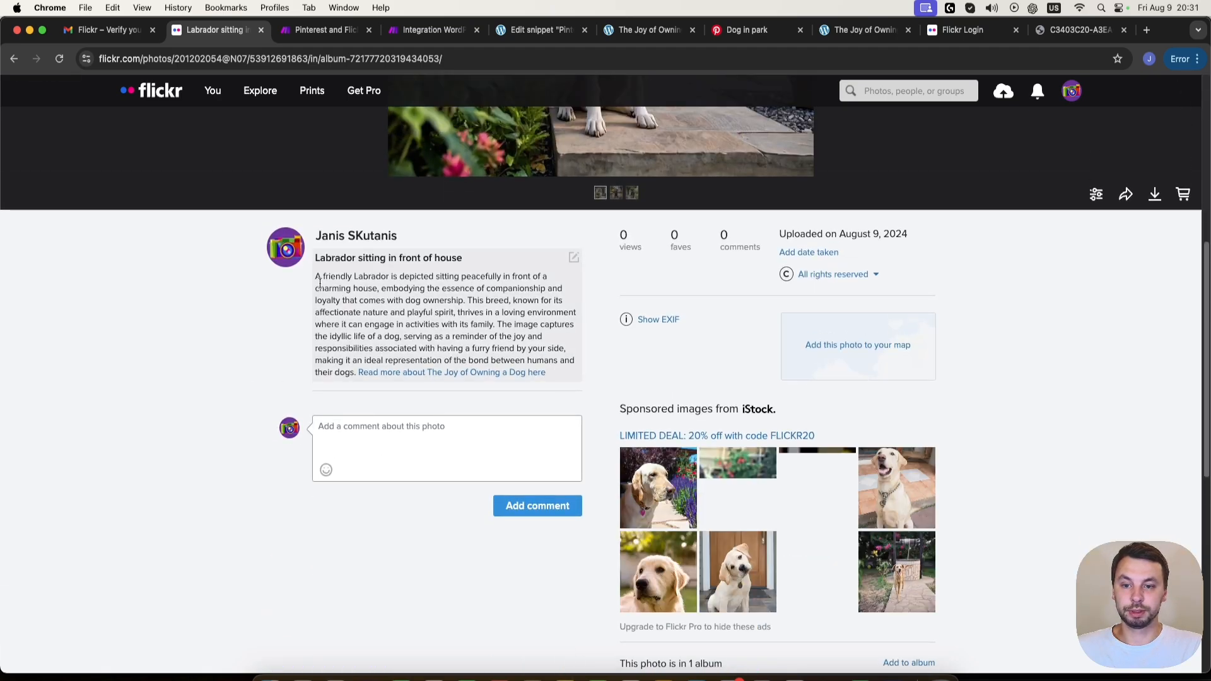
{"action": "left_click_drag", "start_coordinate": [323, 278], "coordinate": [558, 328]}
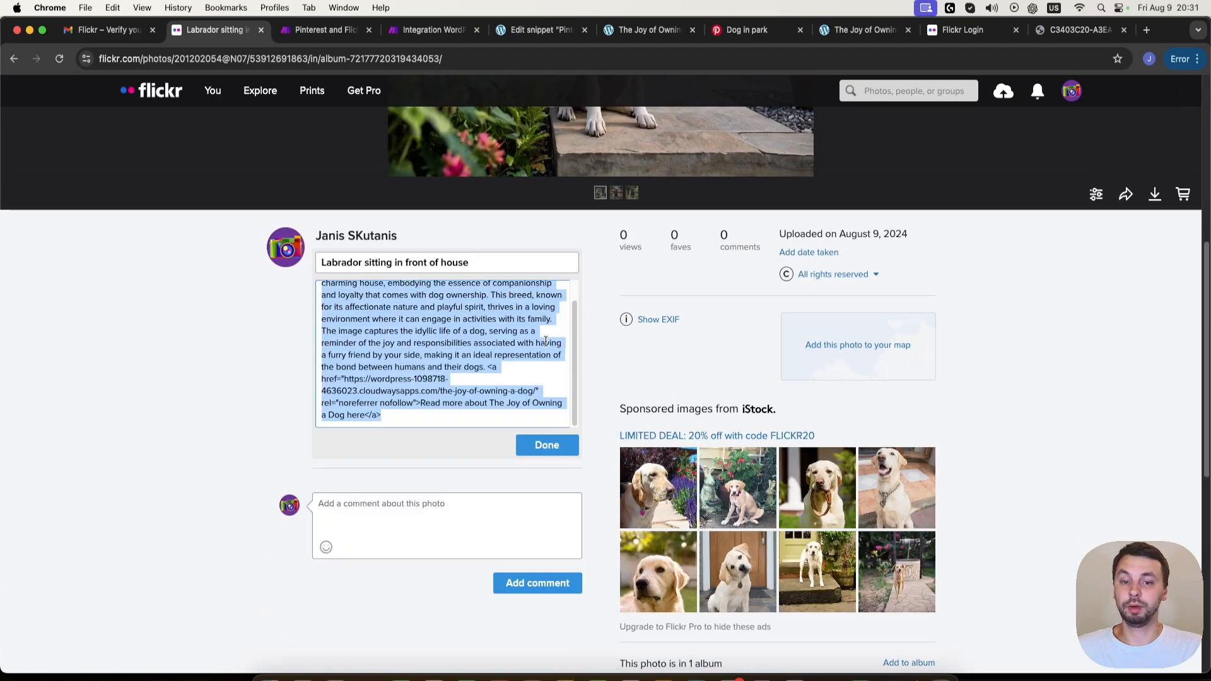
{"action": "left_click", "coordinate": [446, 447]}
{"action": "left_click", "coordinate": [240, 384]}
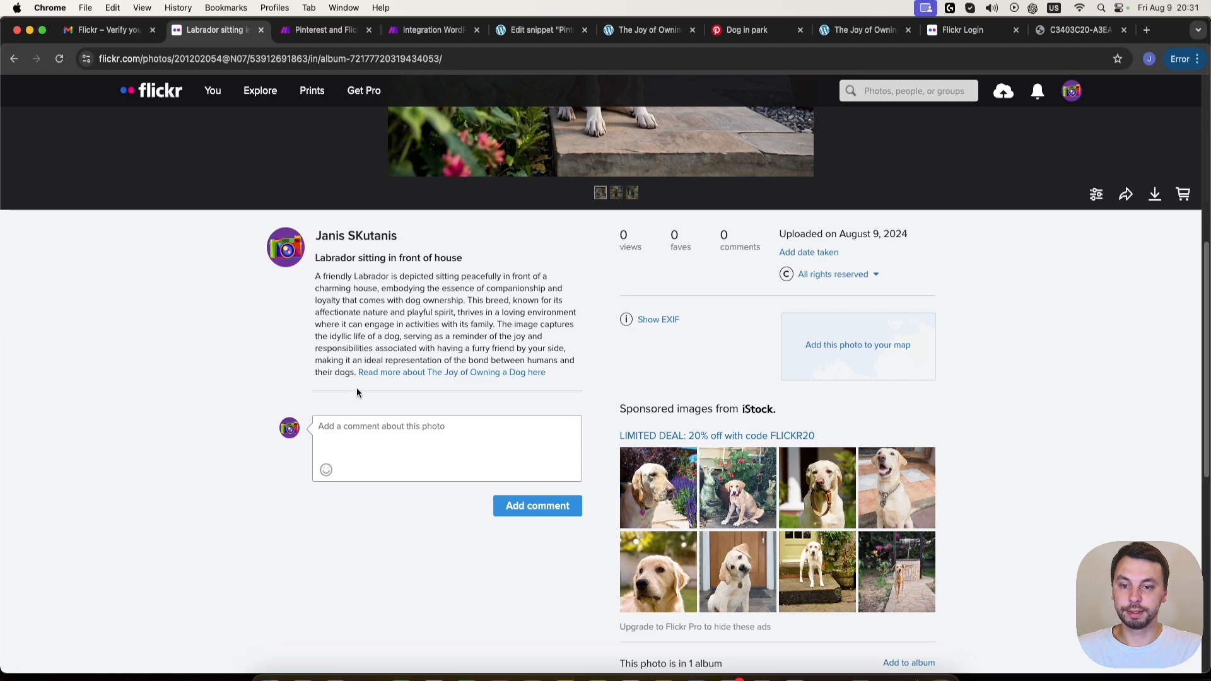
- Follow the "Read more about The Joy of Owning a Dog here" link in the photo description and look through the article
{"action": "left_click", "coordinate": [391, 373]}
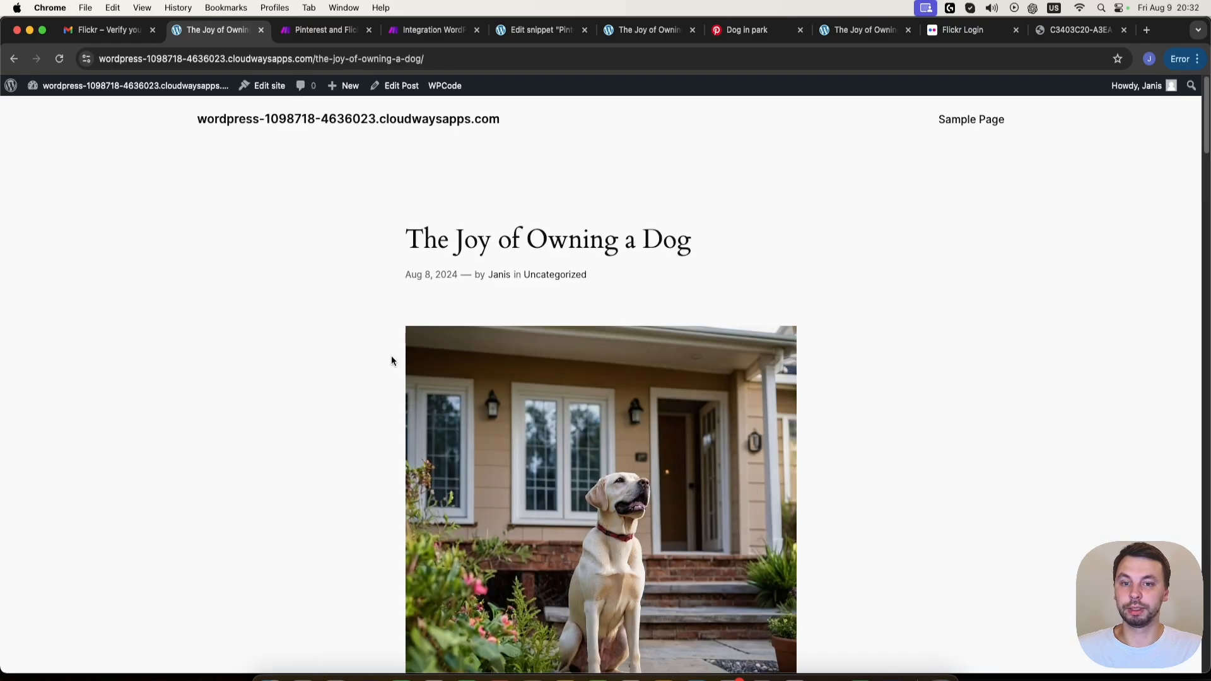
{"action": "scroll", "coordinate": [391, 289], "scroll_direction": "down", "scroll_amount": 20}
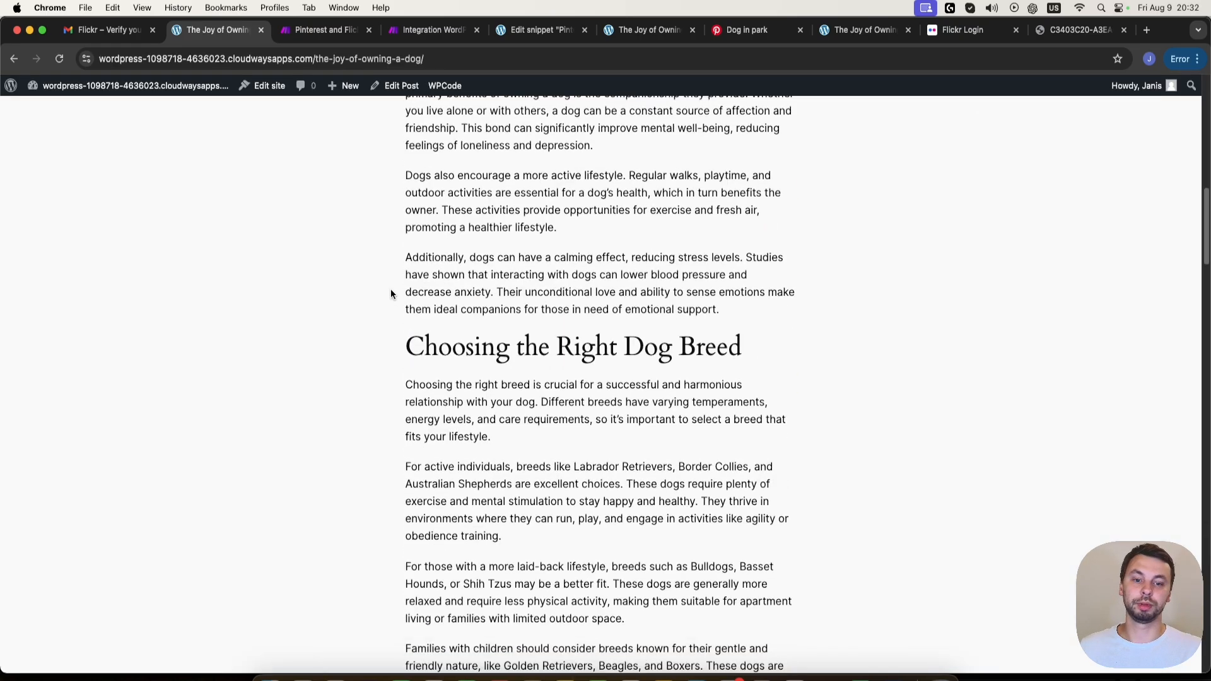
{"action": "scroll", "coordinate": [416, 316], "scroll_direction": "up", "scroll_amount": 10}
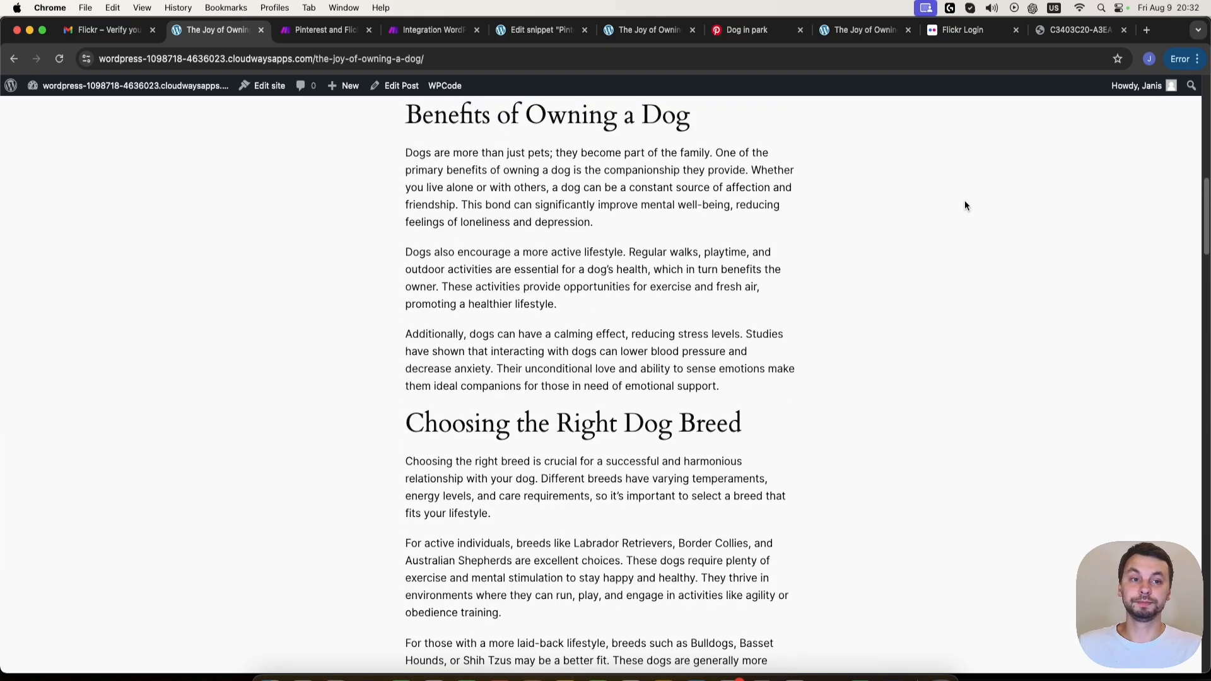
{"action": "scroll", "coordinate": [546, 365], "scroll_direction": "up", "scroll_amount": 10}
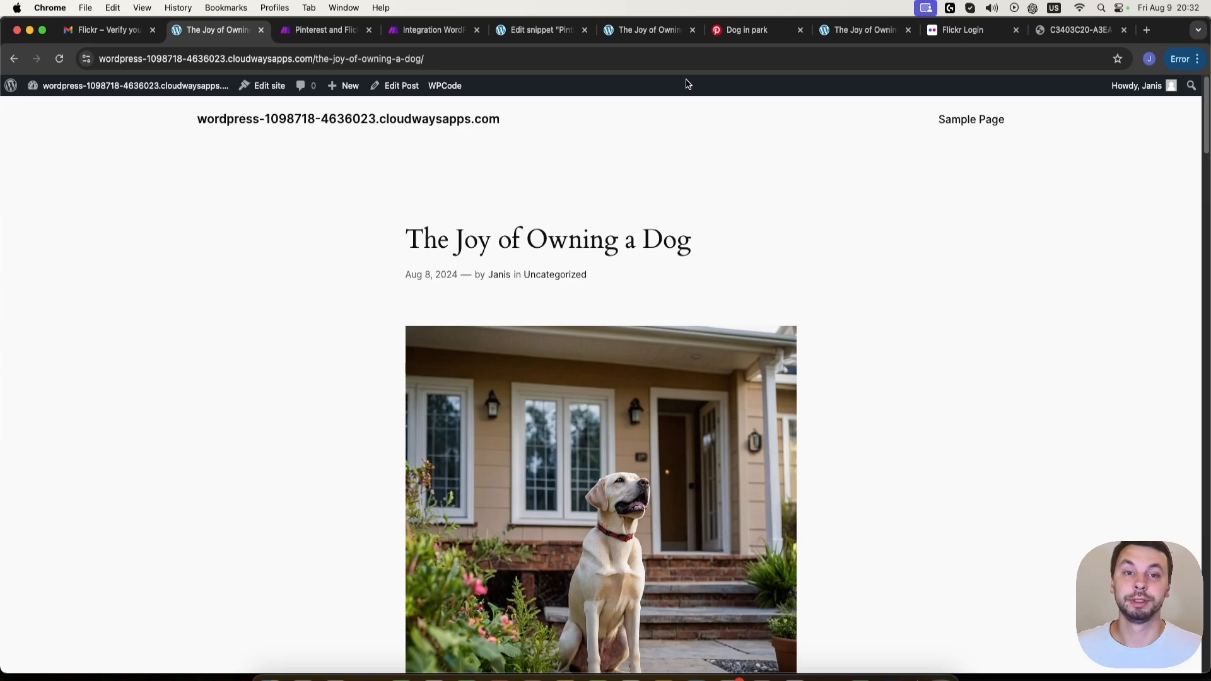
{"action": "left_click", "coordinate": [722, 29]}
{"action": "left_click", "coordinate": [649, 29]}
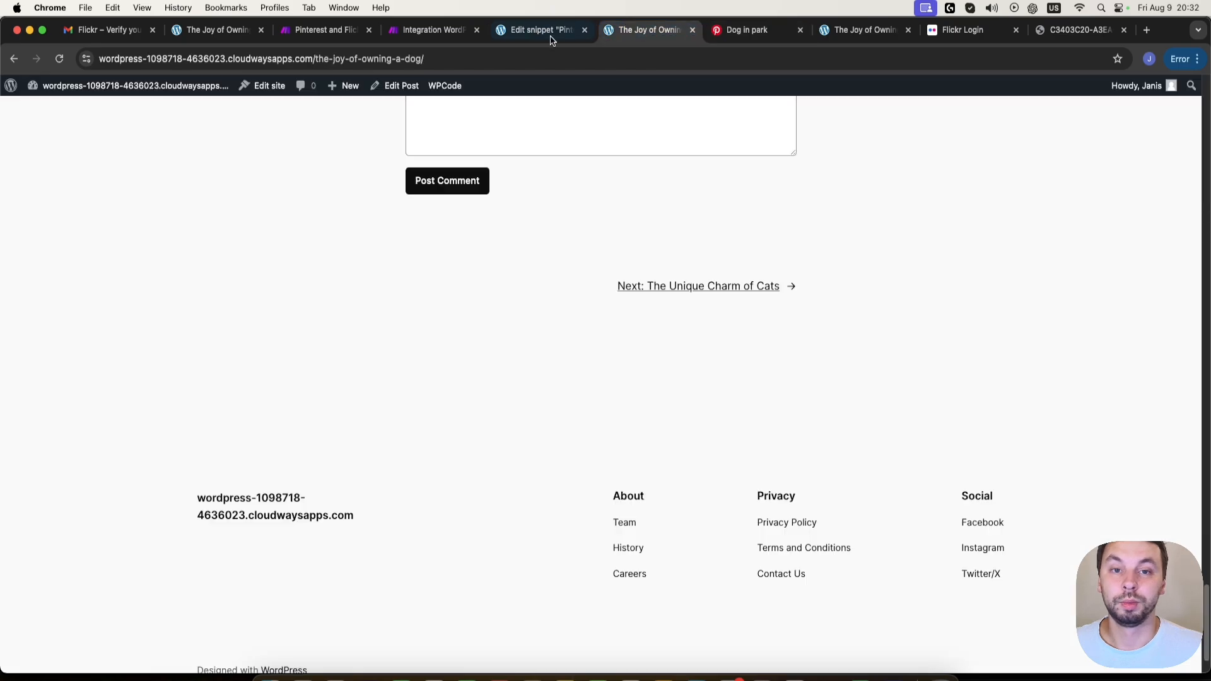
{"action": "left_click", "coordinate": [541, 30]}
{"action": "left_click", "coordinate": [864, 32]}
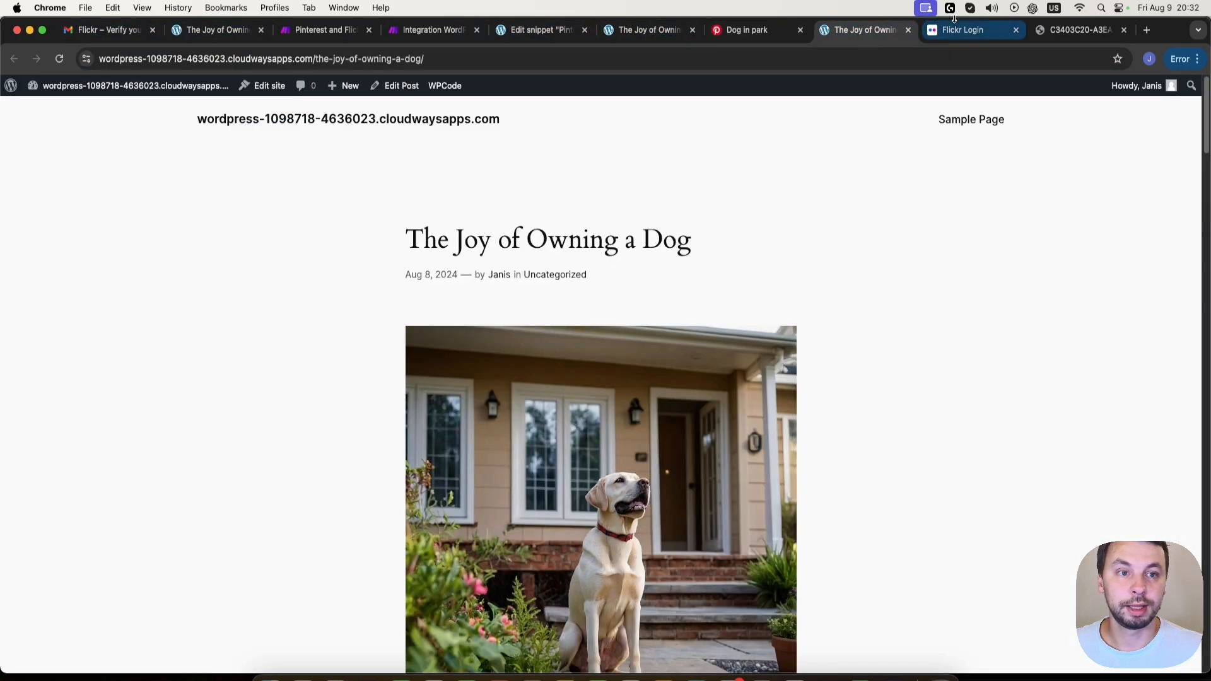
- Switch to the Integration WordPress scenario in Make and delete its WordPress Watch Posts module despite the references to it
{"action": "left_click", "coordinate": [410, 32]}
{"action": "scroll", "coordinate": [349, 364], "scroll_direction": "down", "scroll_amount": 3}
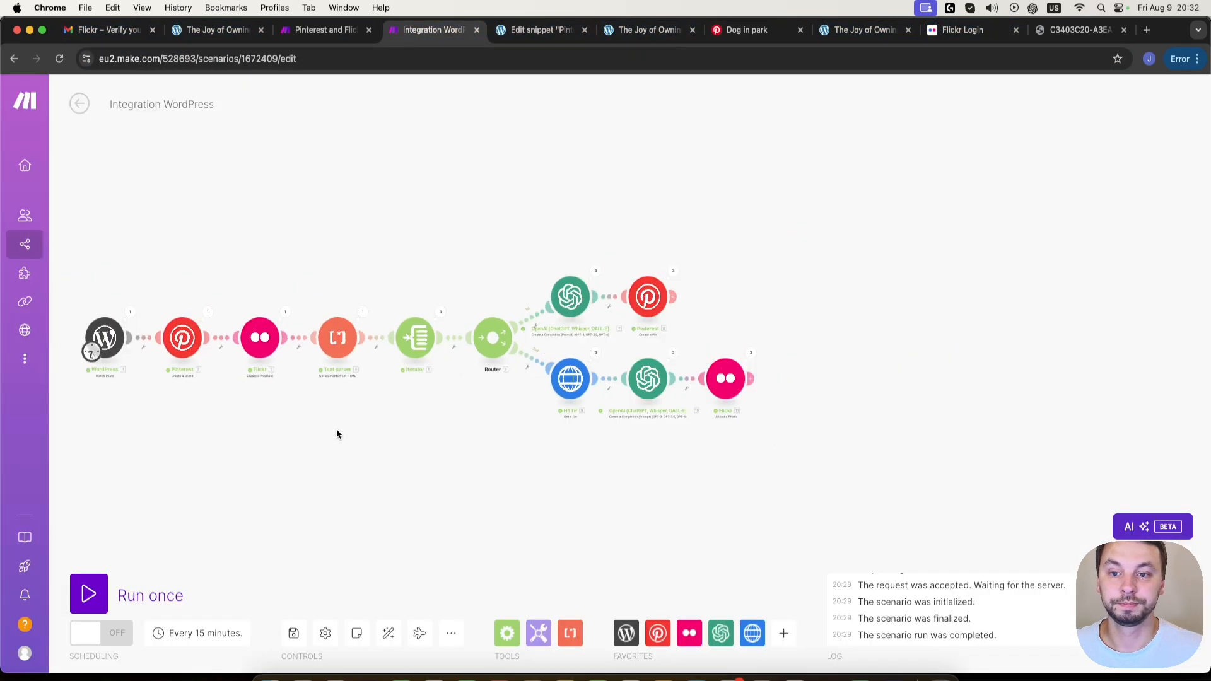
{"action": "left_click_drag", "start_coordinate": [336, 429], "coordinate": [444, 418]}
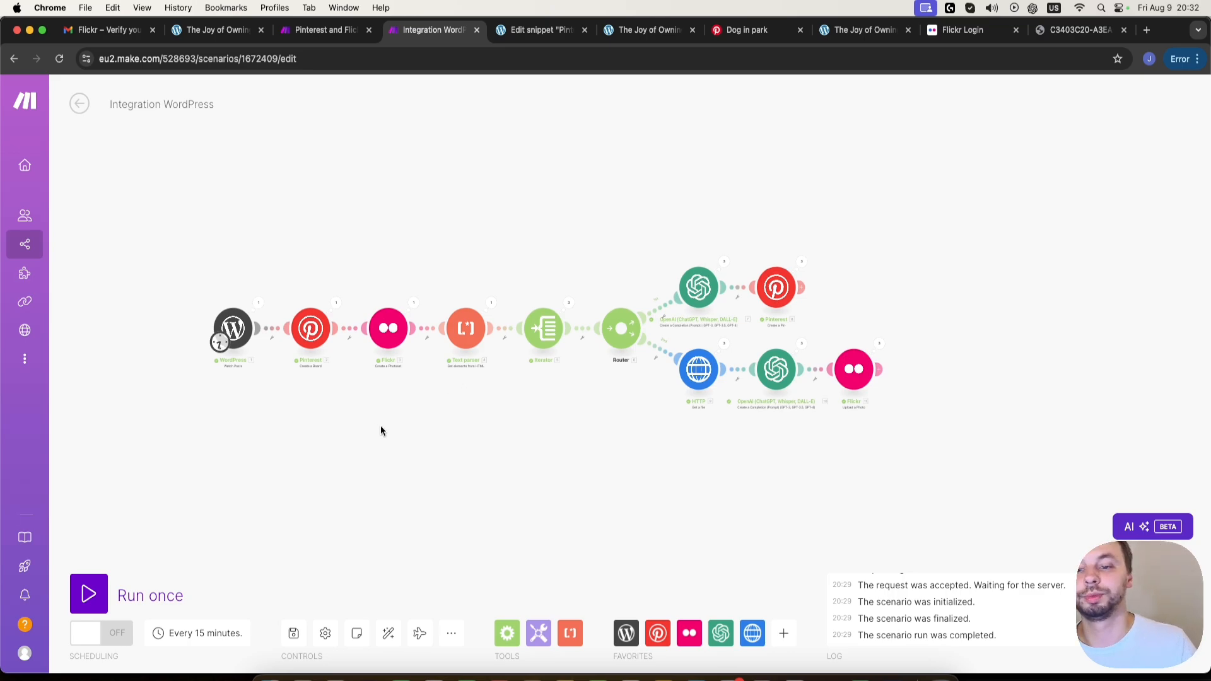
{"action": "scroll", "coordinate": [308, 376], "scroll_direction": "up", "scroll_amount": 3}
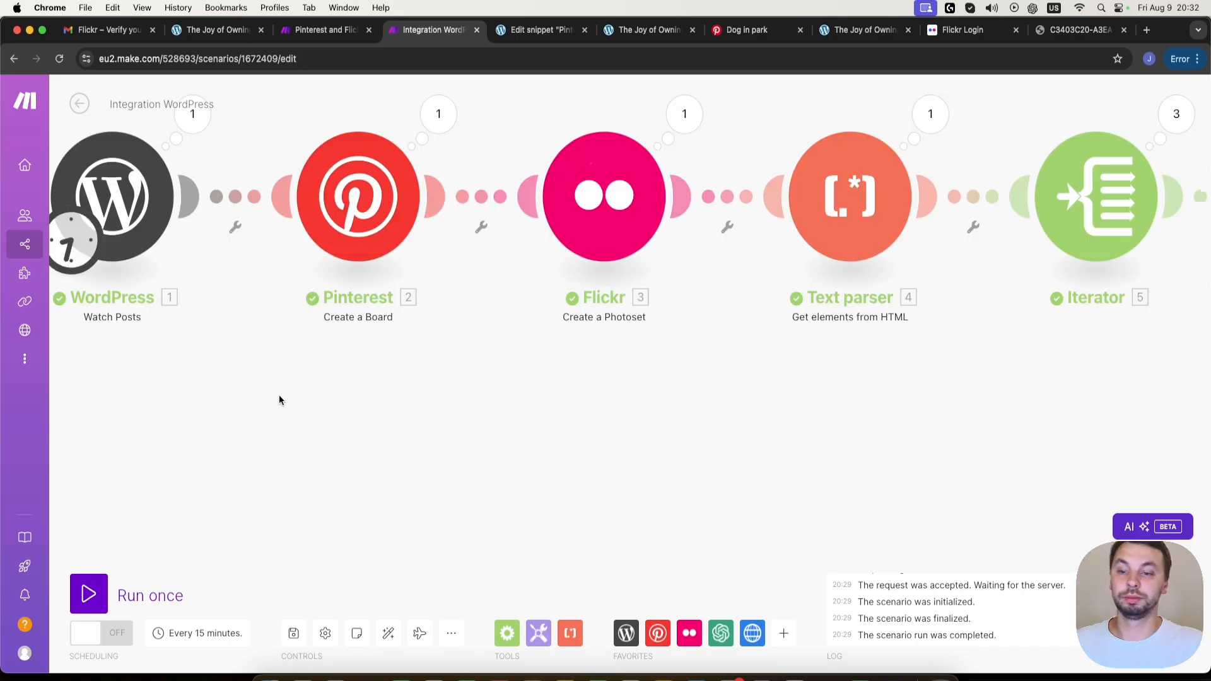
{"action": "scroll", "coordinate": [278, 395], "scroll_direction": "down", "scroll_amount": 1}
{"action": "left_click_drag", "start_coordinate": [241, 421], "coordinate": [494, 421]}
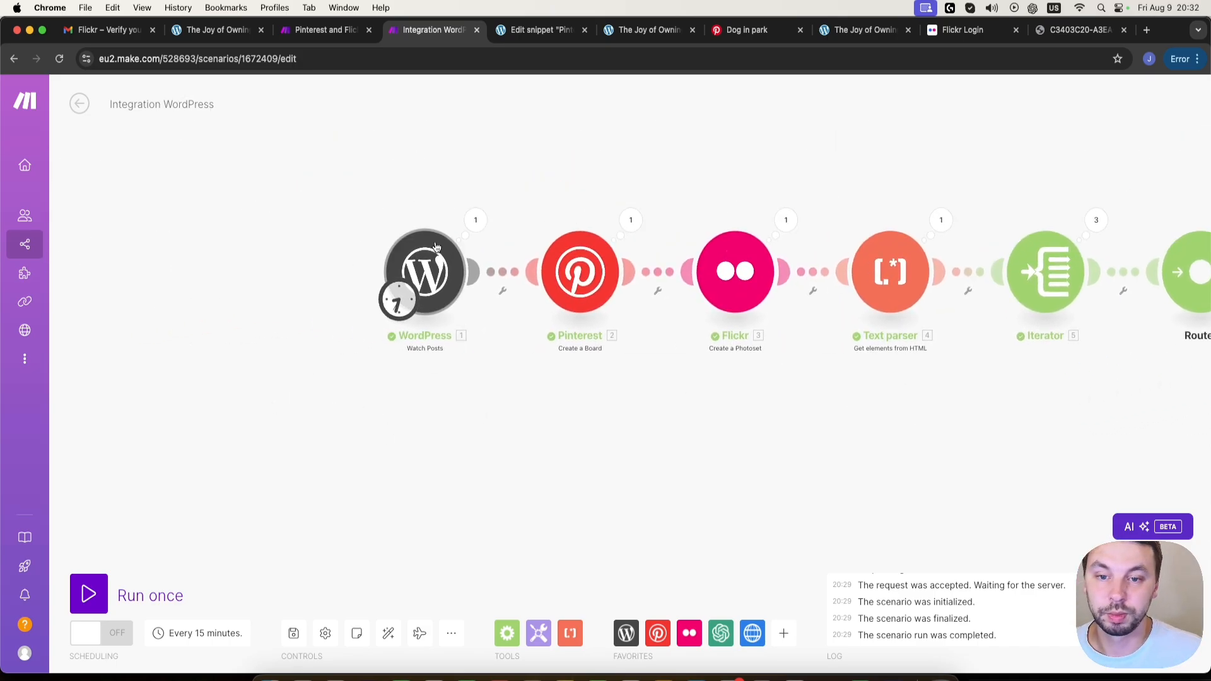
{"action": "right_click", "coordinate": [433, 272]}
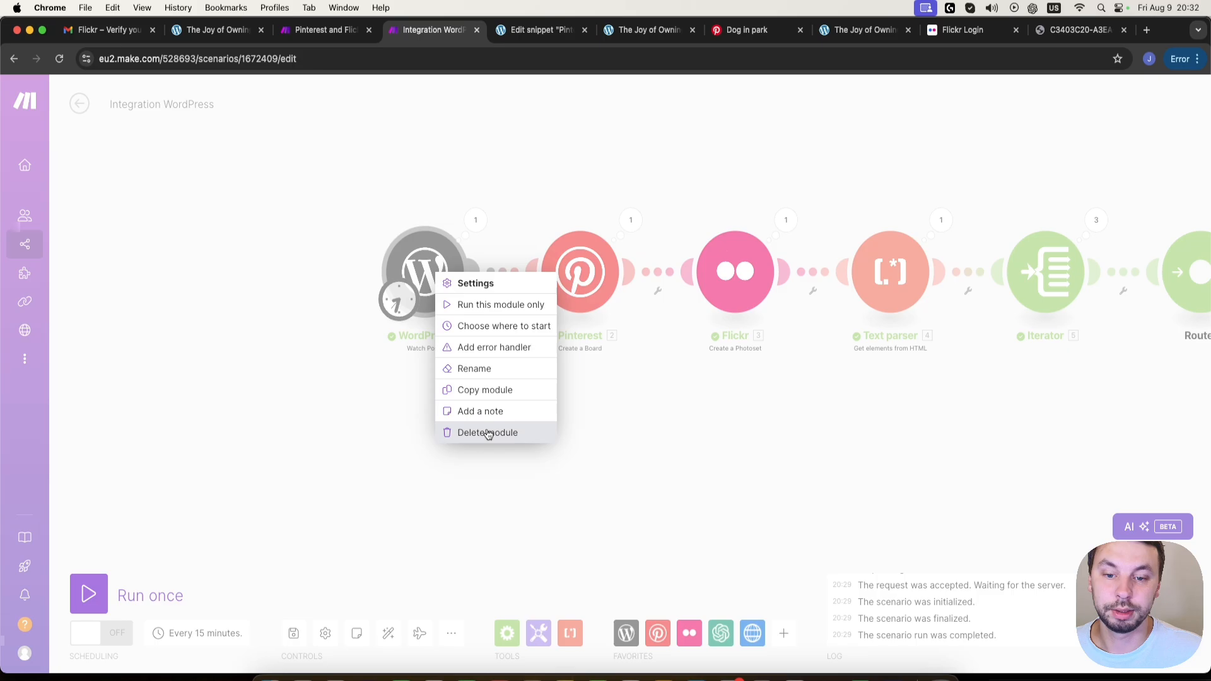
{"action": "left_click", "coordinate": [487, 432]}
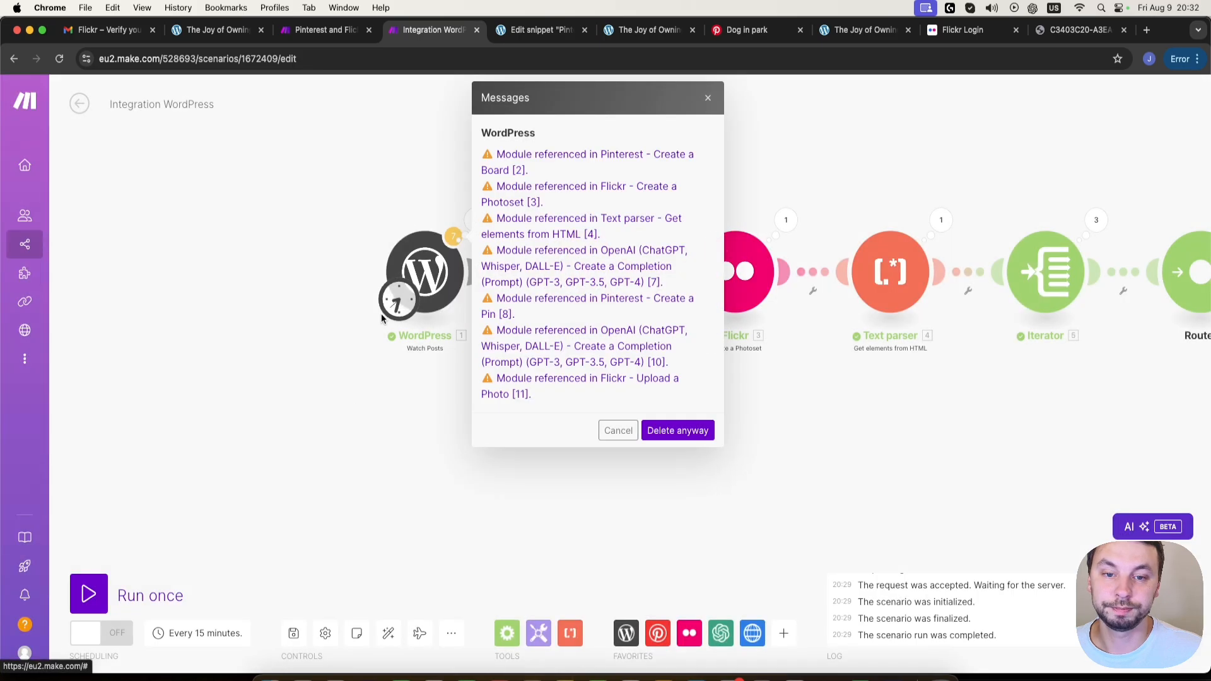
{"action": "left_click", "coordinate": [688, 440]}
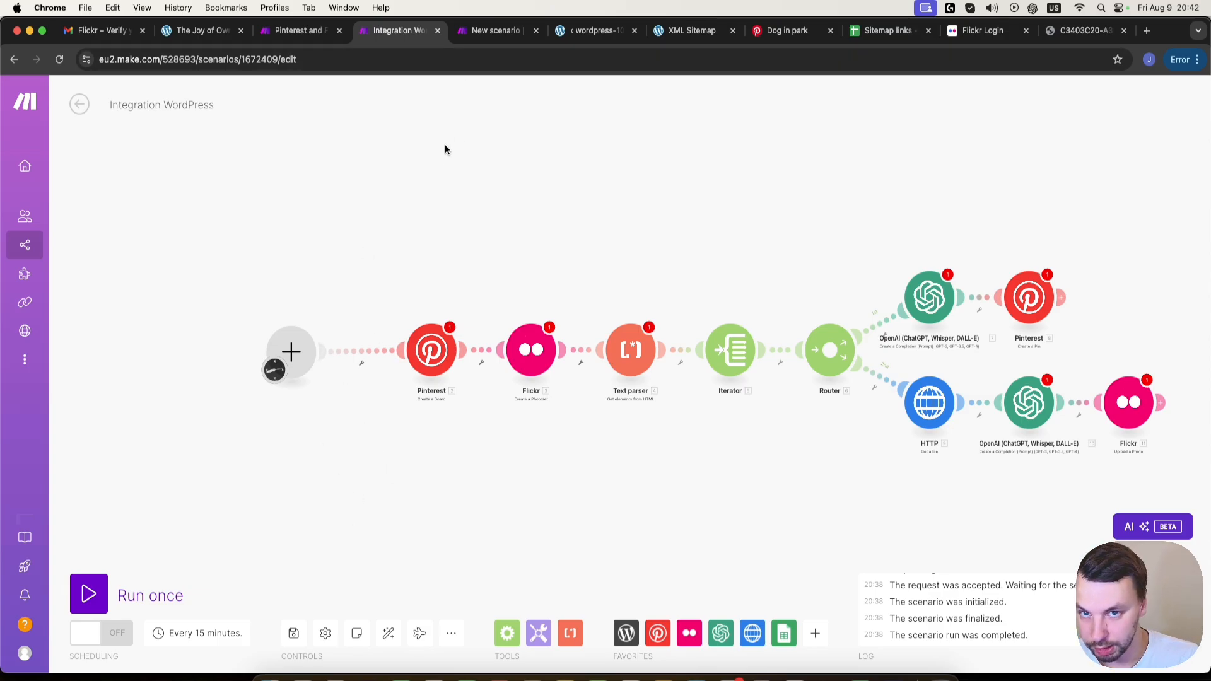
- Switch to the Integration HTTP scenario and add an HTTP "Make a request" module as its first module
{"action": "left_click", "coordinate": [499, 31]}
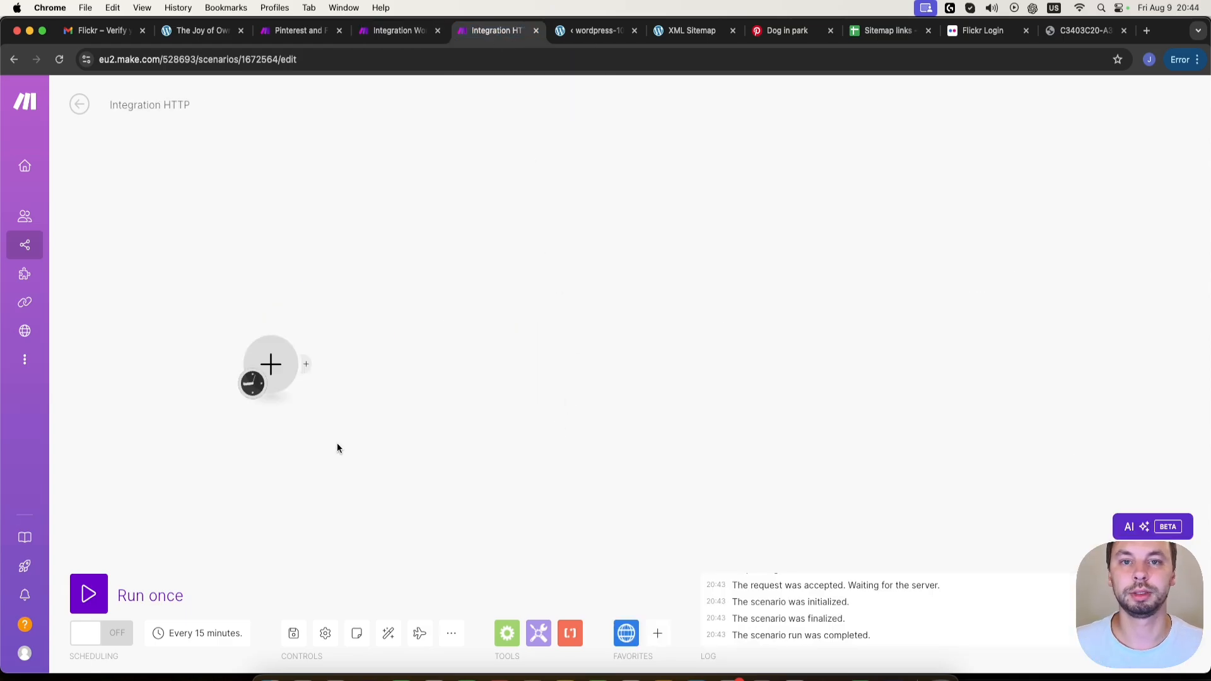
{"action": "left_click", "coordinate": [287, 372]}
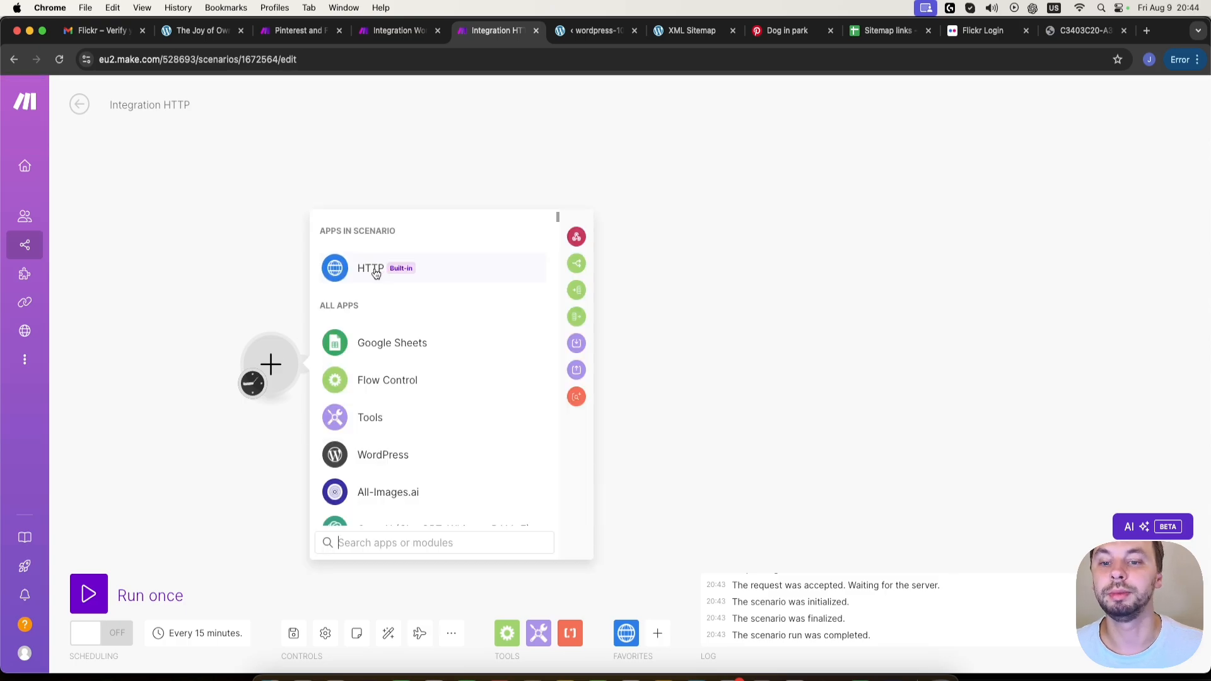
{"action": "left_click", "coordinate": [376, 273]}
{"action": "scroll", "coordinate": [468, 410], "scroll_direction": "down", "scroll_amount": 5}
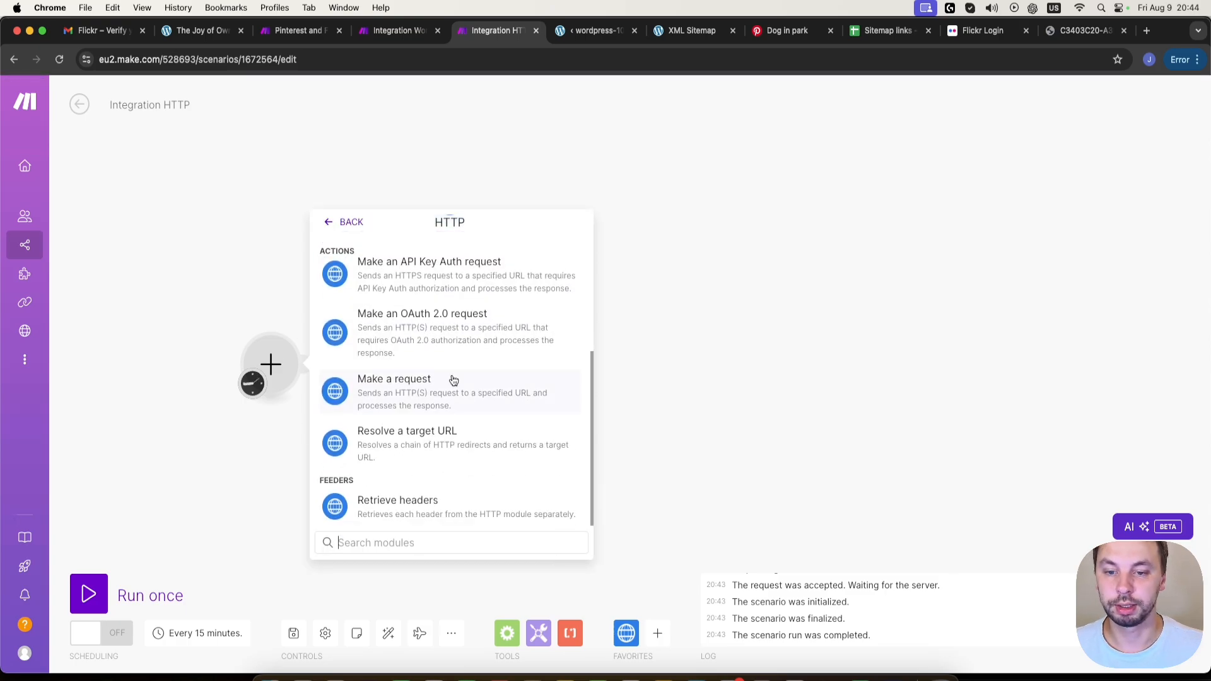
{"action": "left_click", "coordinate": [453, 380]}
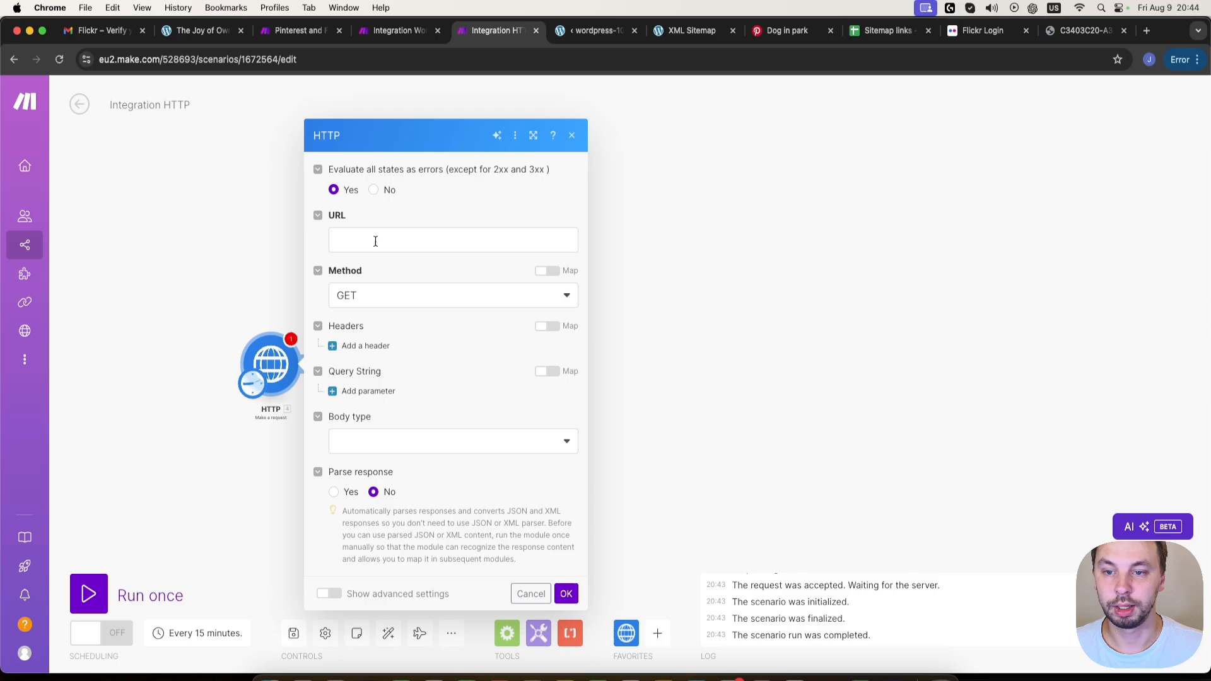
{"action": "left_click", "coordinate": [375, 242]}
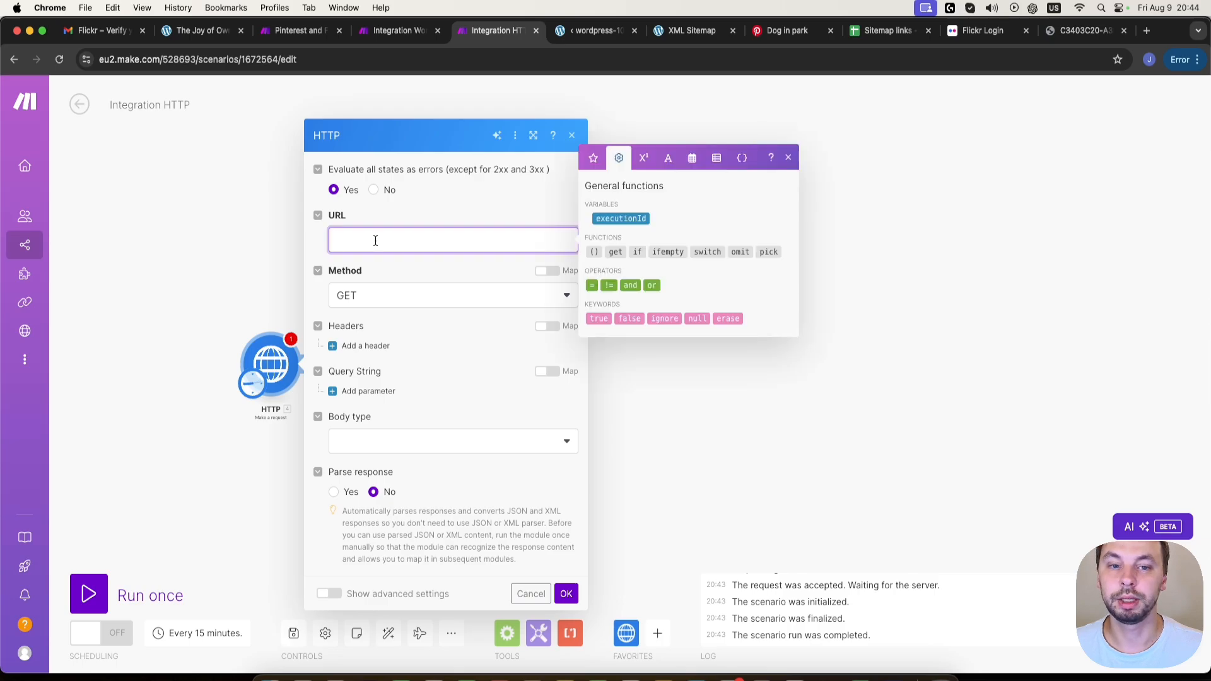
{"action": "left_click", "coordinate": [681, 36]}
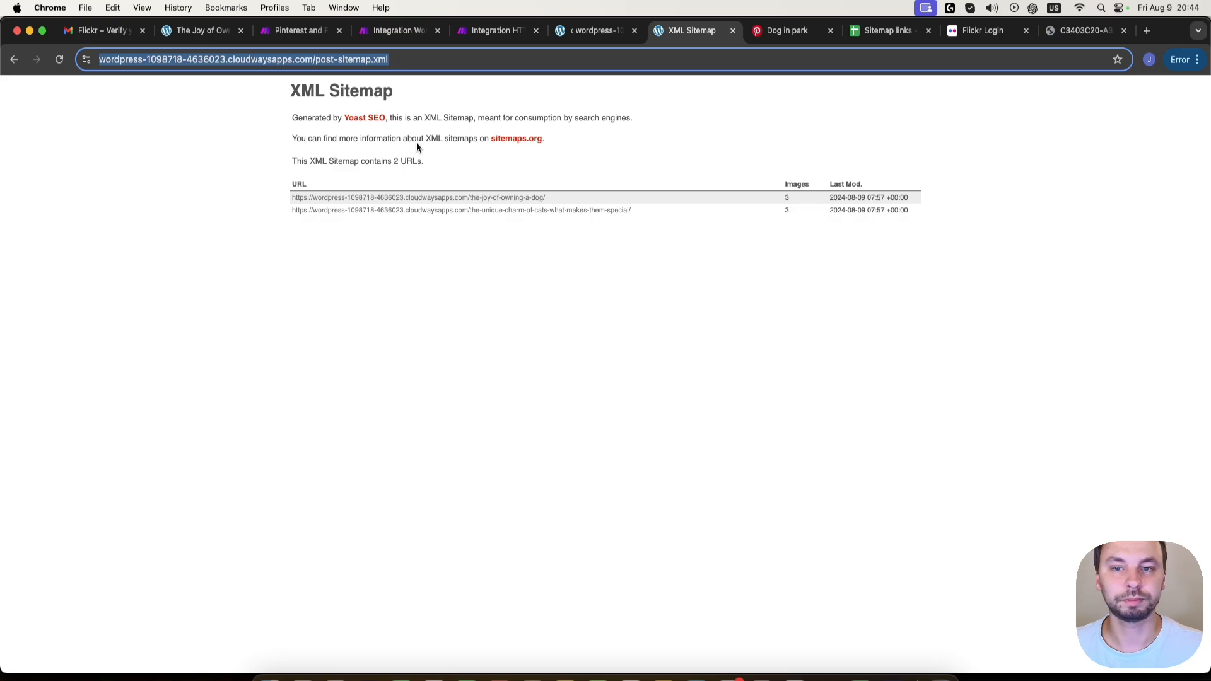
{"action": "left_click", "coordinate": [391, 32]}
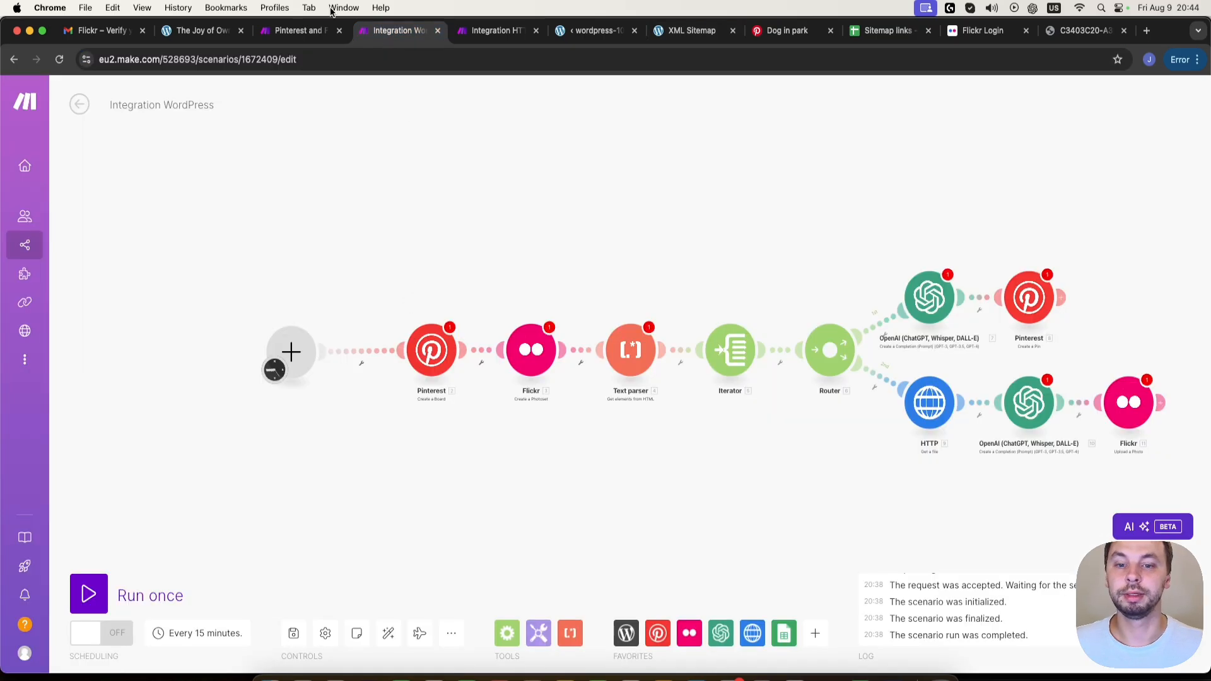
{"action": "left_click", "coordinate": [499, 31]}
{"action": "type", "text": "https://wordpress-1098718-4636023.cloudwaysapps.com/post-sitemap.xml"}
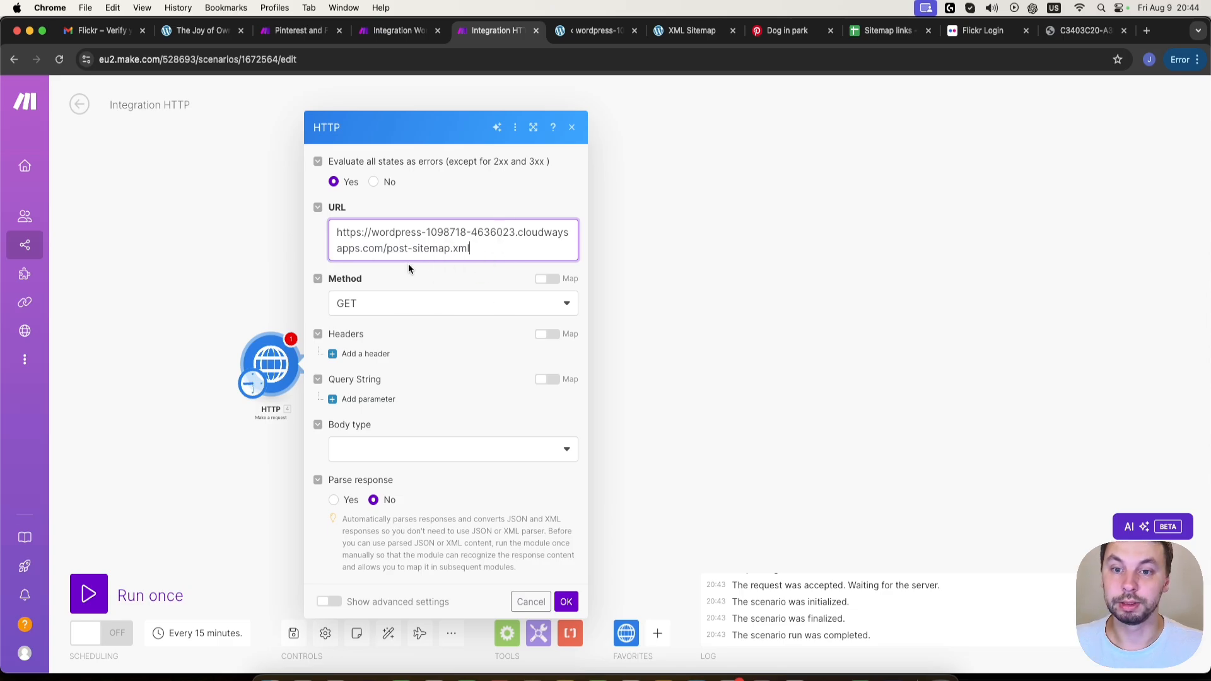
- Set the HTTP request's body type to Raw and content type to Text (text/plain), enable response parsing, and save the module
{"action": "left_click", "coordinate": [389, 449]}
{"action": "left_click", "coordinate": [387, 494]}
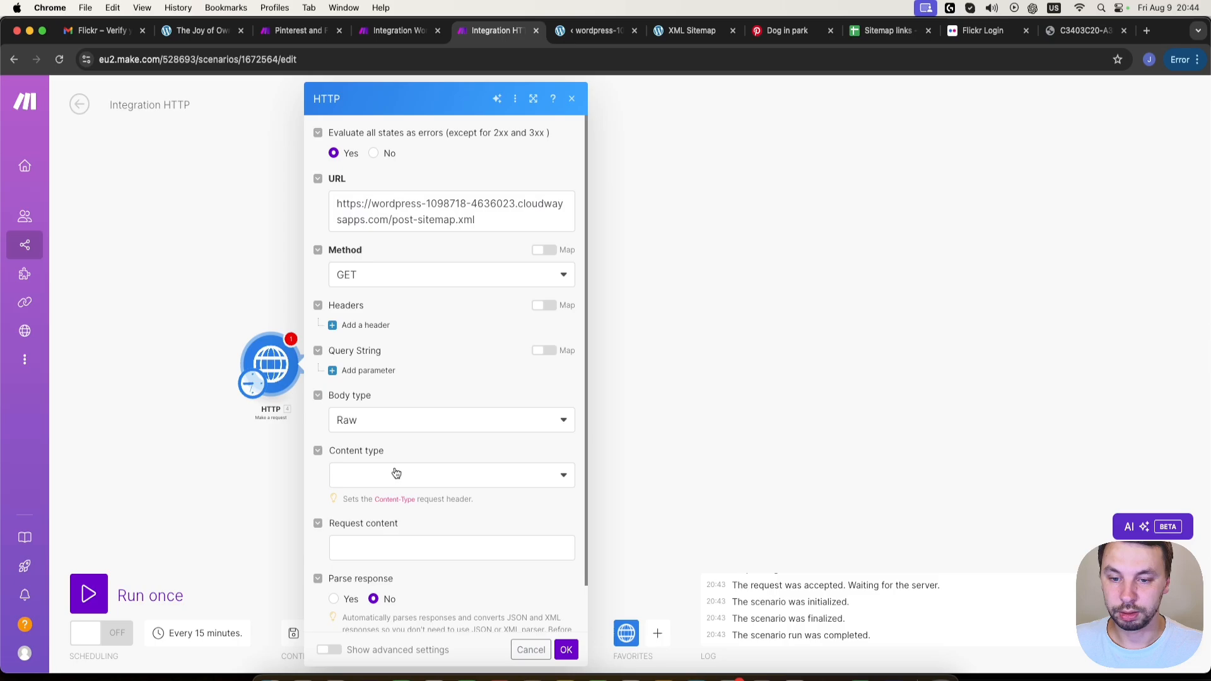
{"action": "left_click", "coordinate": [397, 473]}
{"action": "left_click", "coordinate": [401, 520]}
{"action": "scroll", "coordinate": [402, 516], "scroll_direction": "down", "scroll_amount": 1}
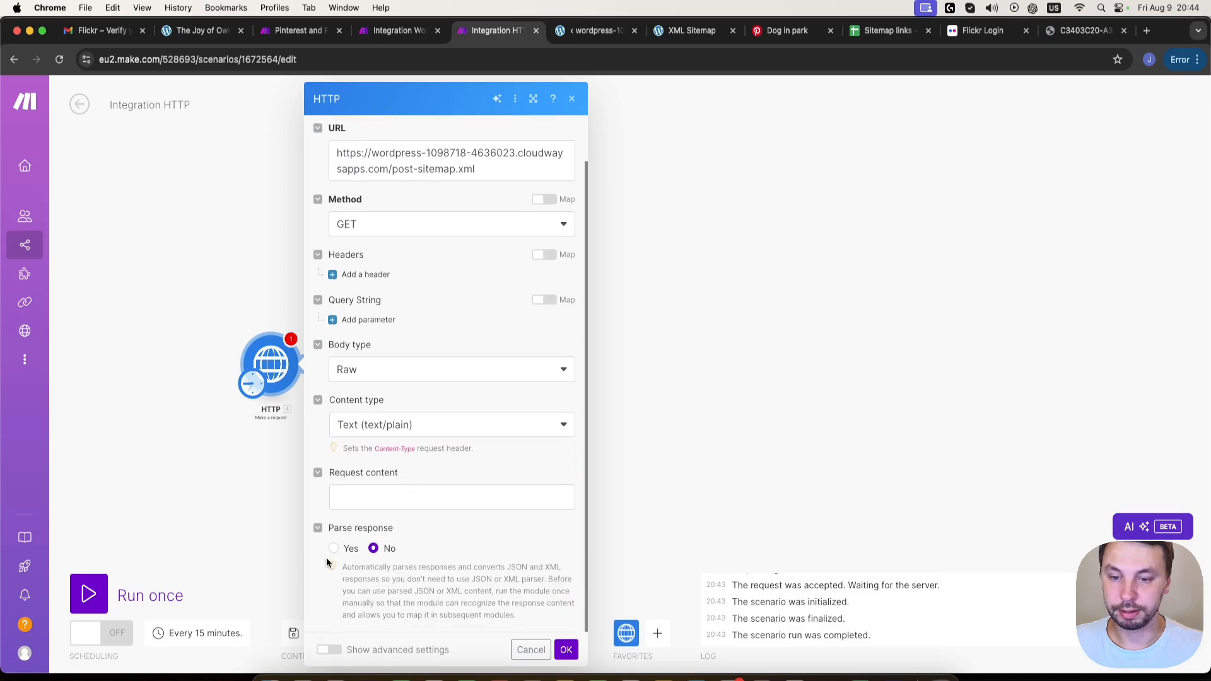
{"action": "left_click", "coordinate": [335, 549]}
{"action": "left_click", "coordinate": [566, 650]}
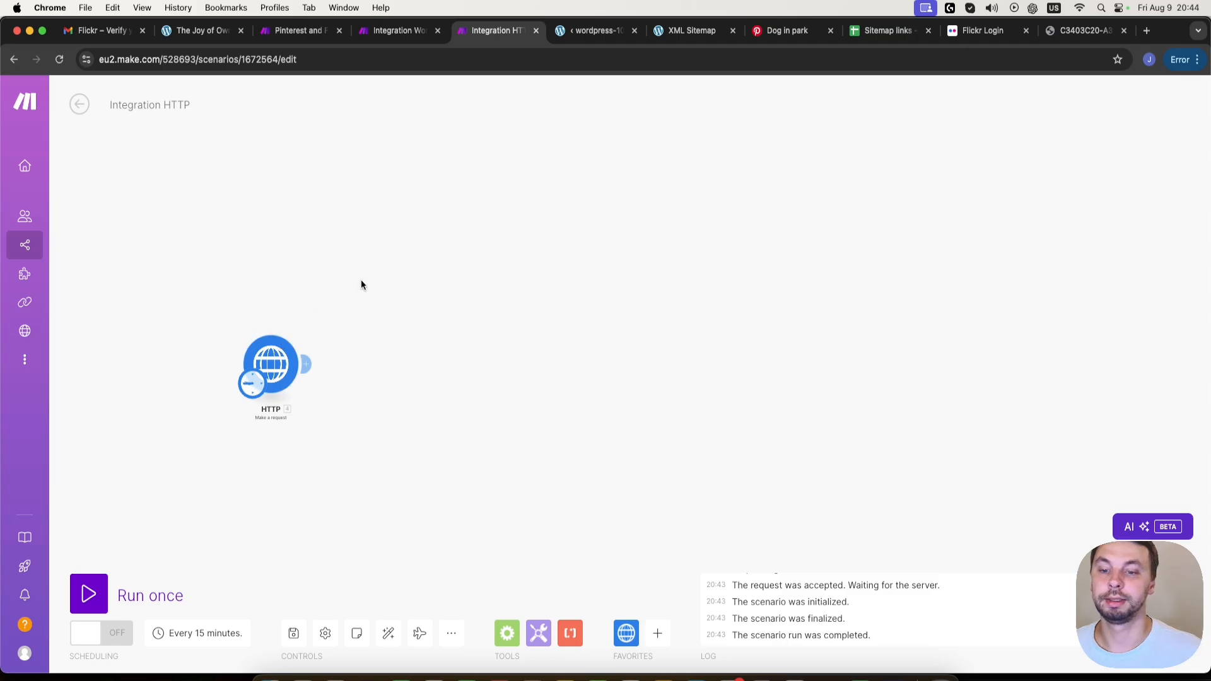
- Run the scenario once and examine the first url entry under Data > urlset in the HTTP output
{"action": "left_click", "coordinate": [89, 594]}
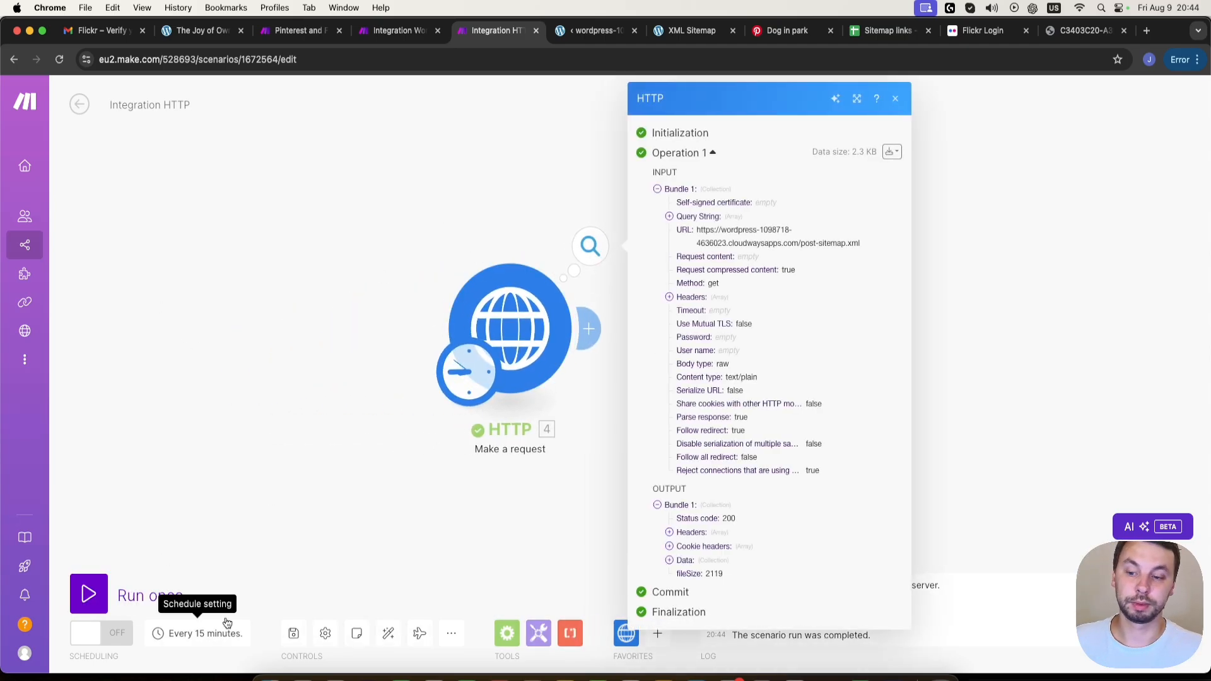
{"action": "left_click", "coordinate": [678, 561]}
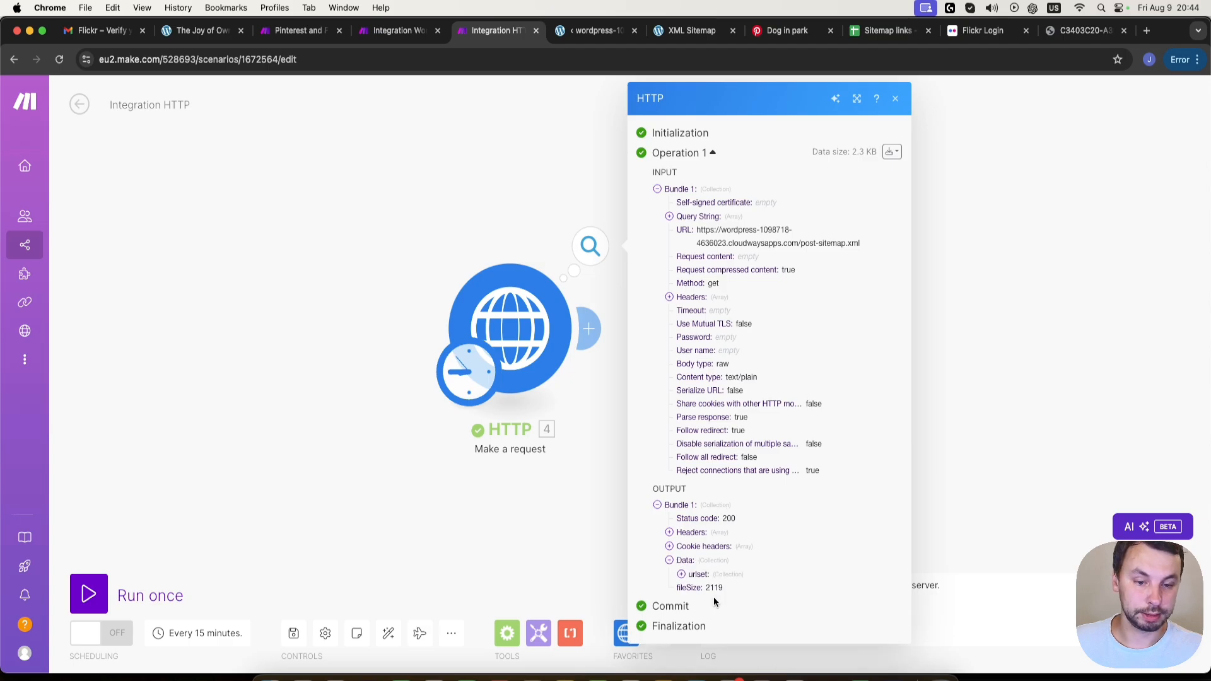
{"action": "left_click", "coordinate": [682, 575]}
{"action": "left_click", "coordinate": [693, 603]}
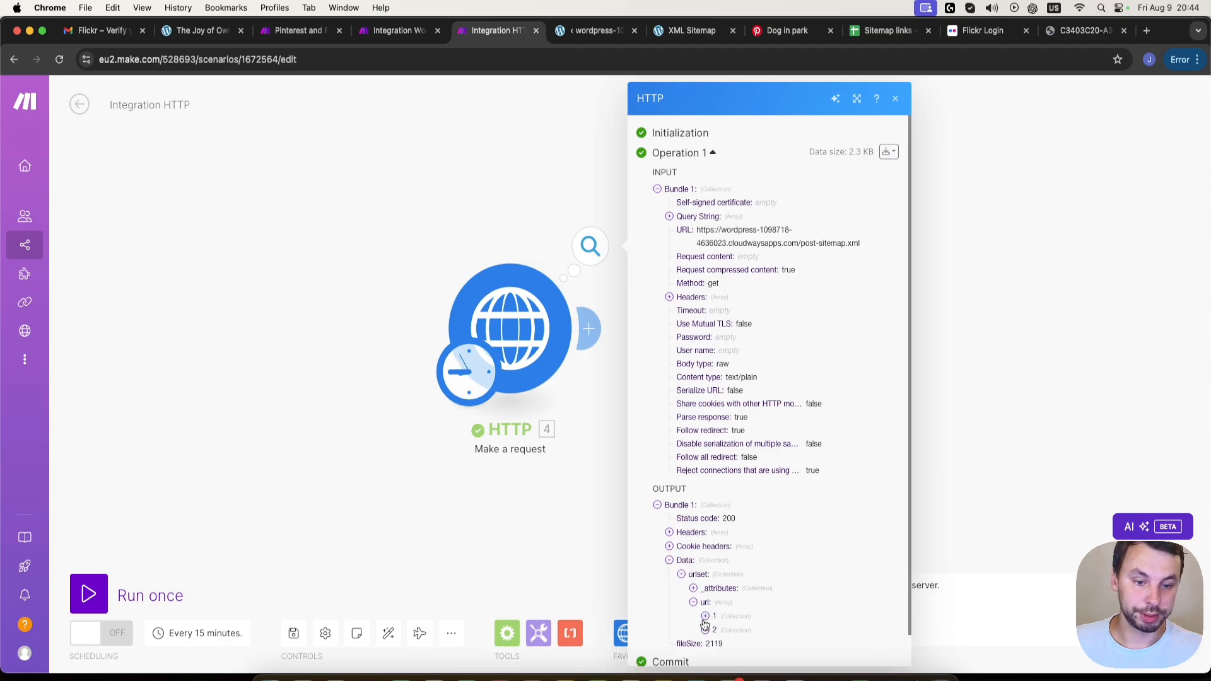
{"action": "left_click", "coordinate": [706, 616]}
{"action": "scroll", "coordinate": [734, 598], "scroll_direction": "down", "scroll_amount": 2}
{"action": "left_click", "coordinate": [724, 557]}
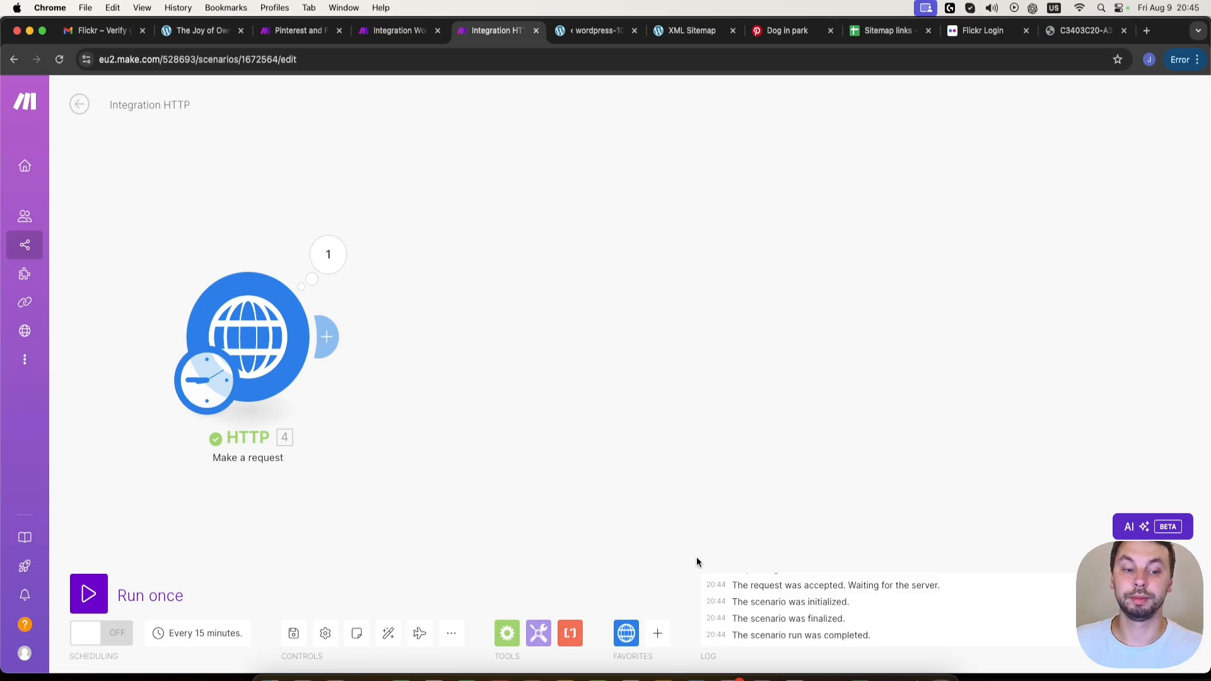
- Add a Flow Control Iterator, connect it after the HTTP module and place it level with that module
{"action": "left_click", "coordinate": [508, 629]}
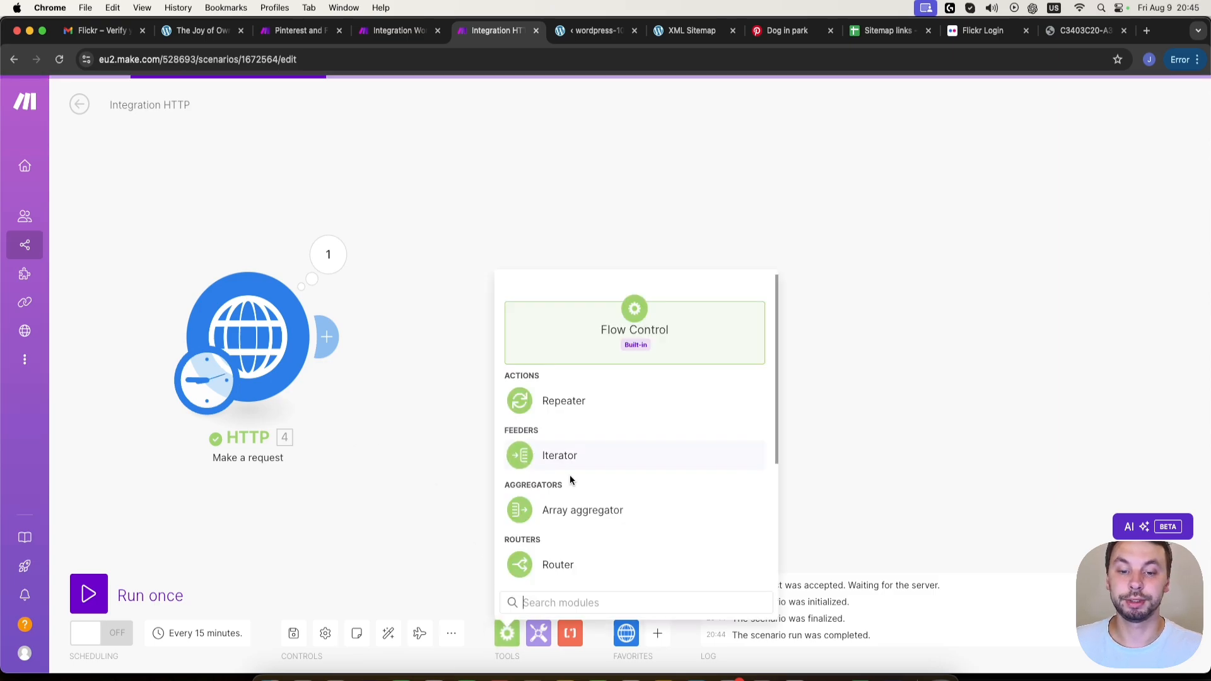
{"action": "left_click", "coordinate": [611, 459]}
{"action": "left_click_drag", "start_coordinate": [536, 425], "coordinate": [442, 351]}
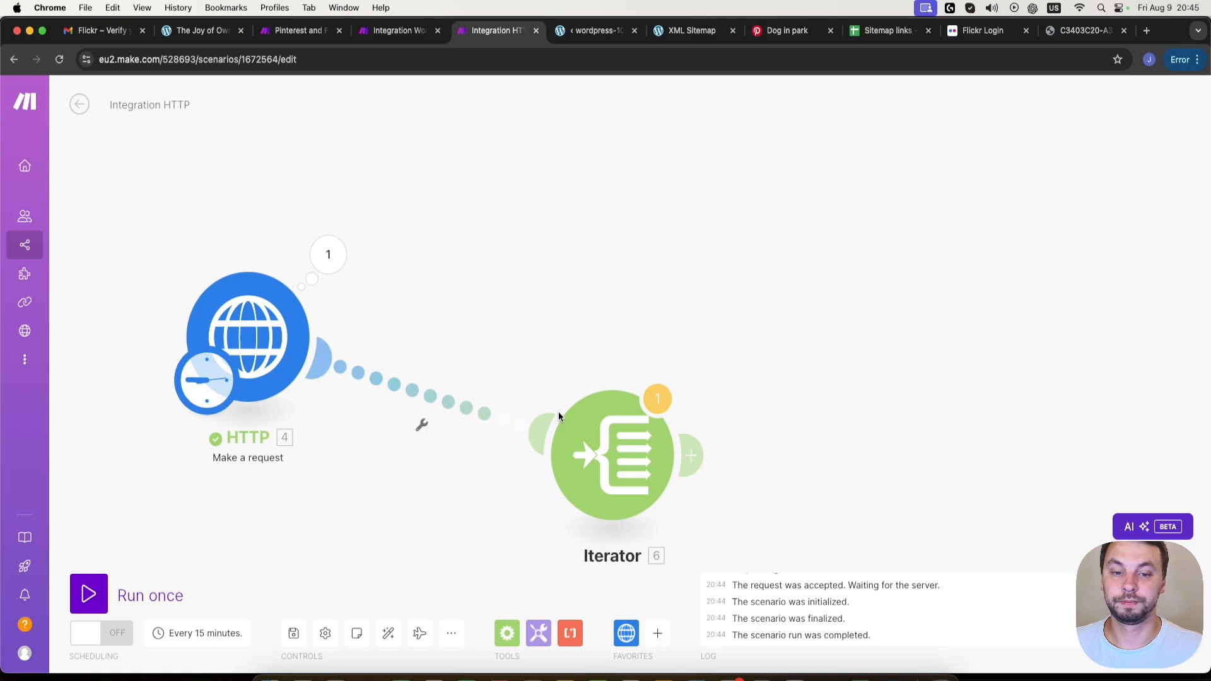
{"action": "left_click_drag", "start_coordinate": [598, 442], "coordinate": [540, 341]}
- Map the Iterator's Array to the HTTP module's data: urlset: url[] and save the setting
{"action": "left_click", "coordinate": [539, 341]}
{"action": "left_click", "coordinate": [765, 364]}
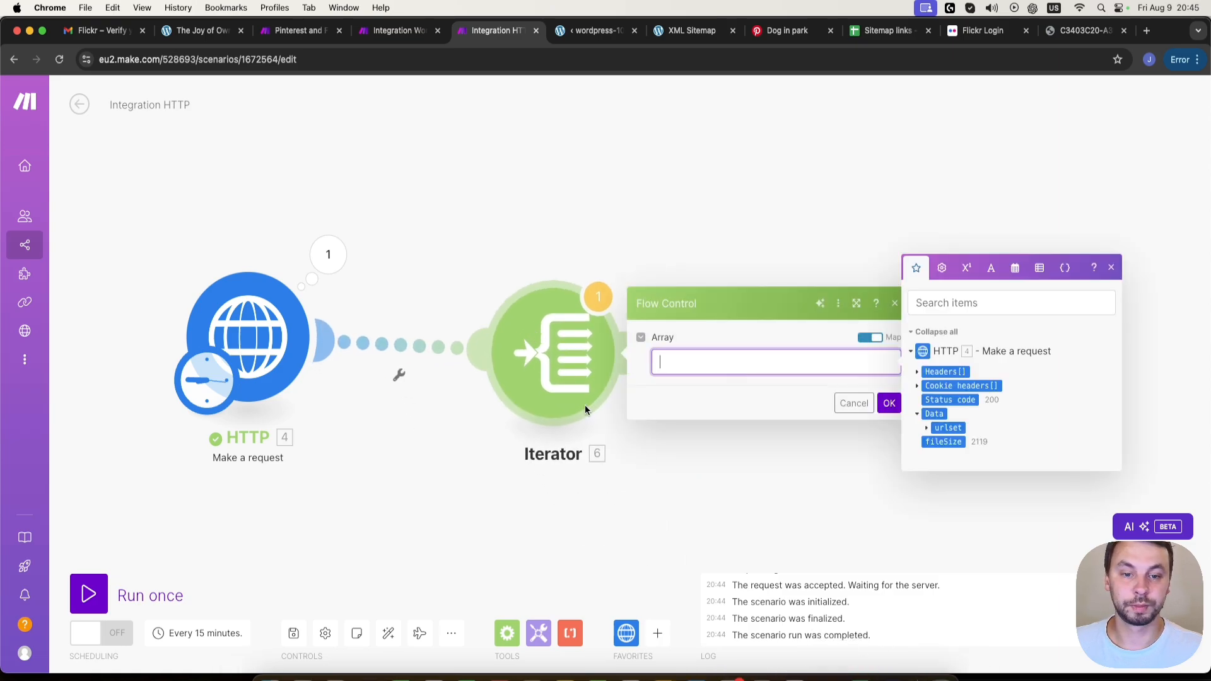
{"action": "left_click", "coordinate": [928, 428]}
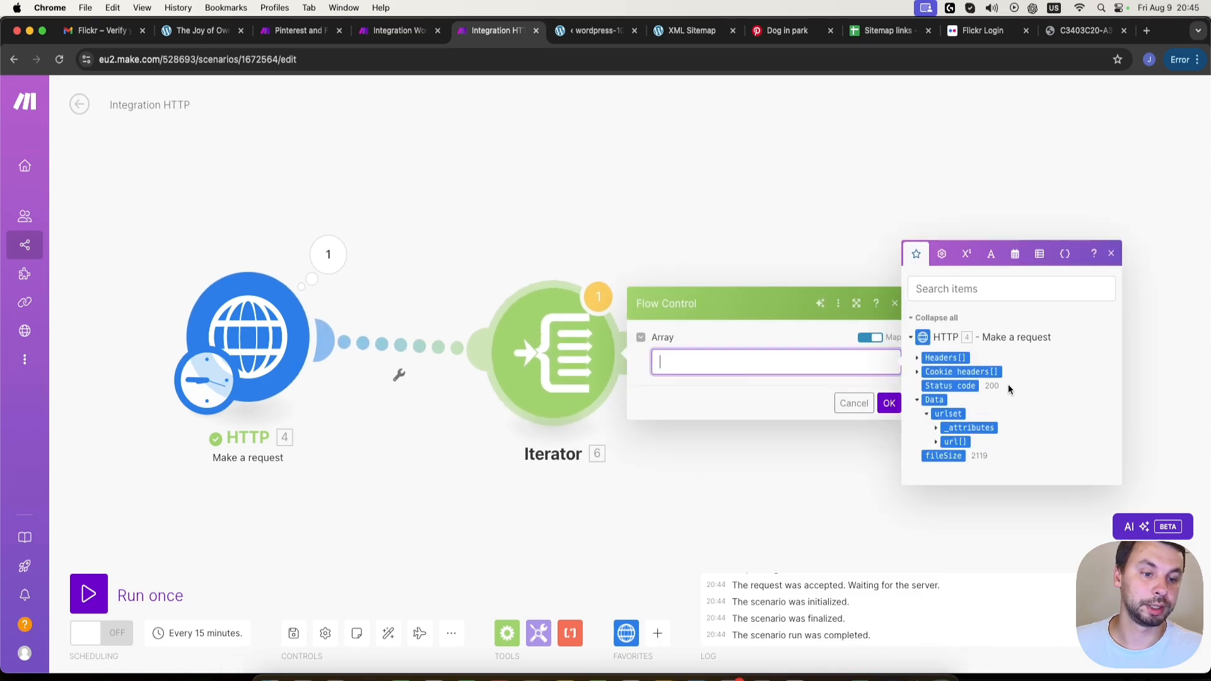
{"action": "left_click", "coordinate": [945, 443]}
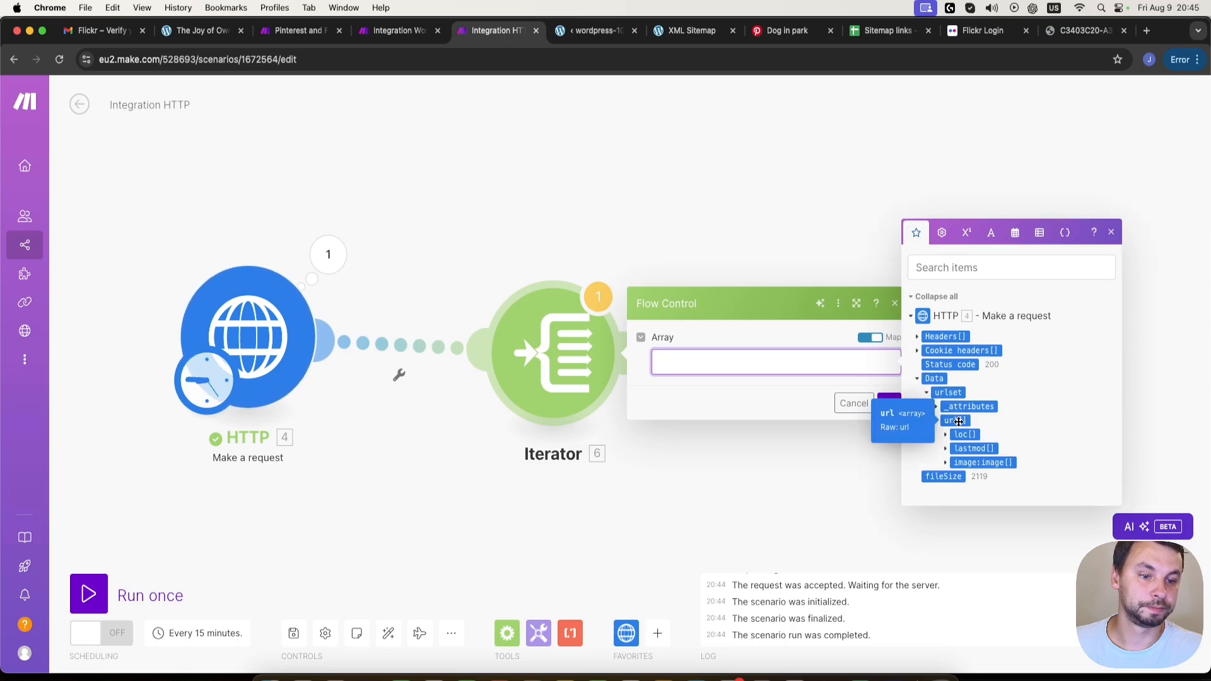
{"action": "left_click", "coordinate": [957, 421]}
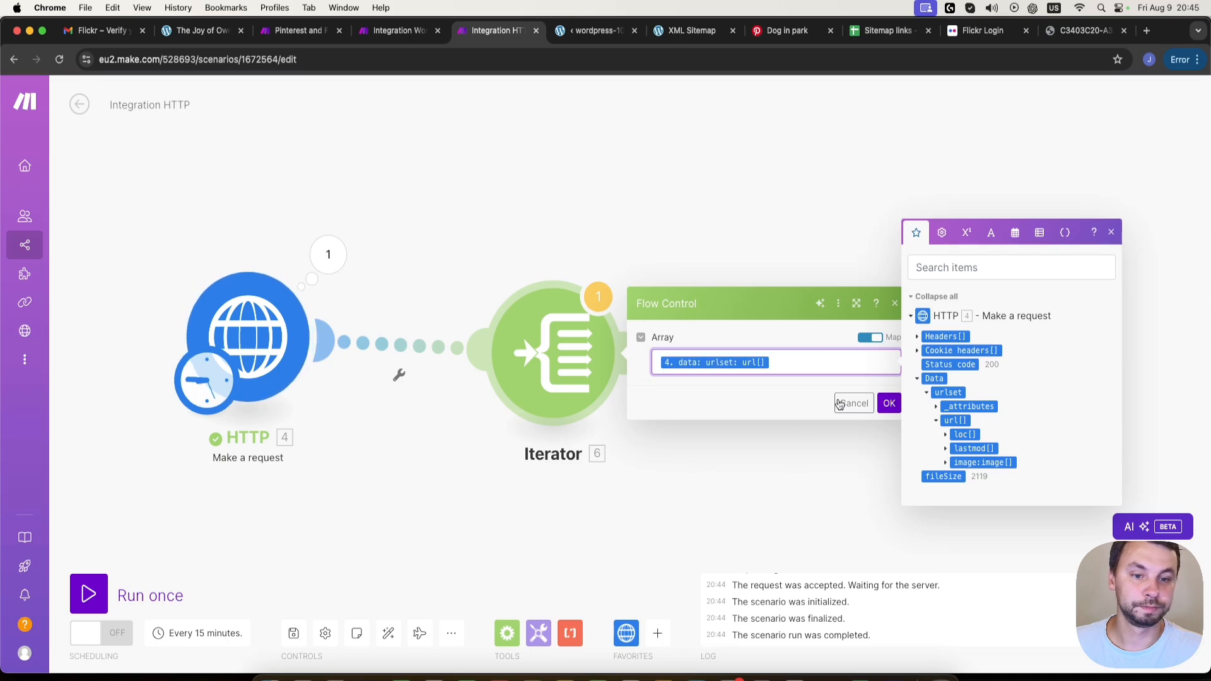
{"action": "left_click", "coordinate": [889, 404]}
- Add a Google Sheets Add a Row module after the Iterator
{"action": "left_click_drag", "start_coordinate": [808, 468], "coordinate": [589, 444]}
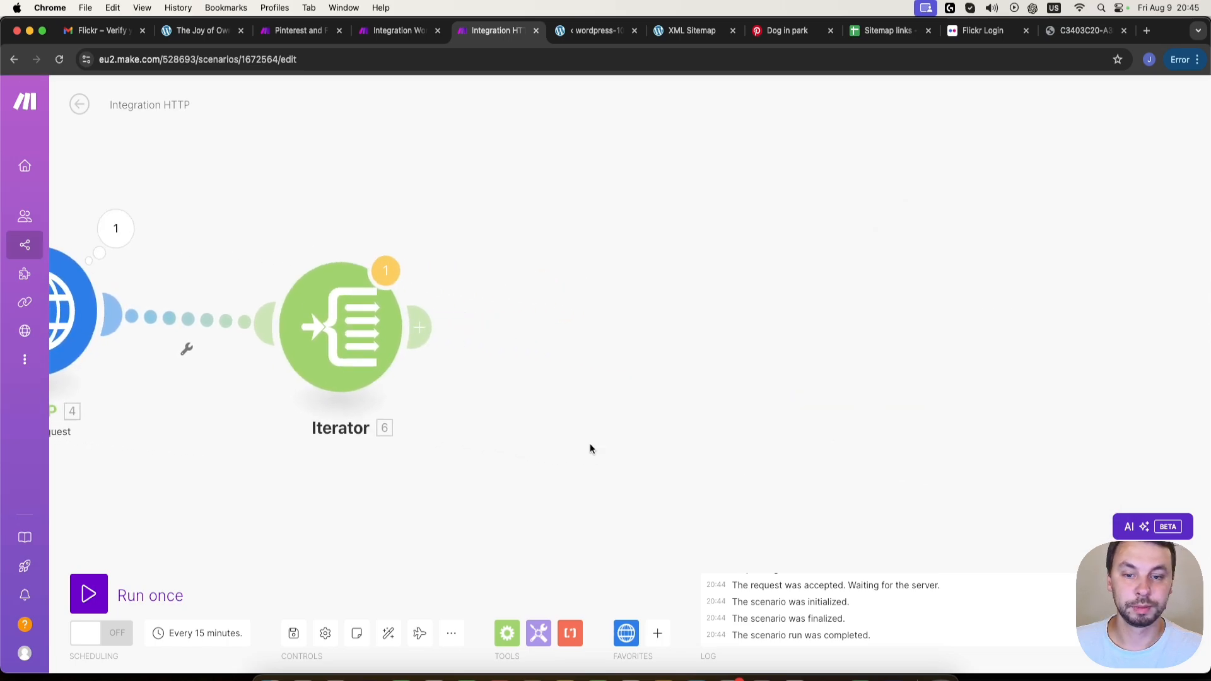
{"action": "left_click", "coordinate": [417, 327]}
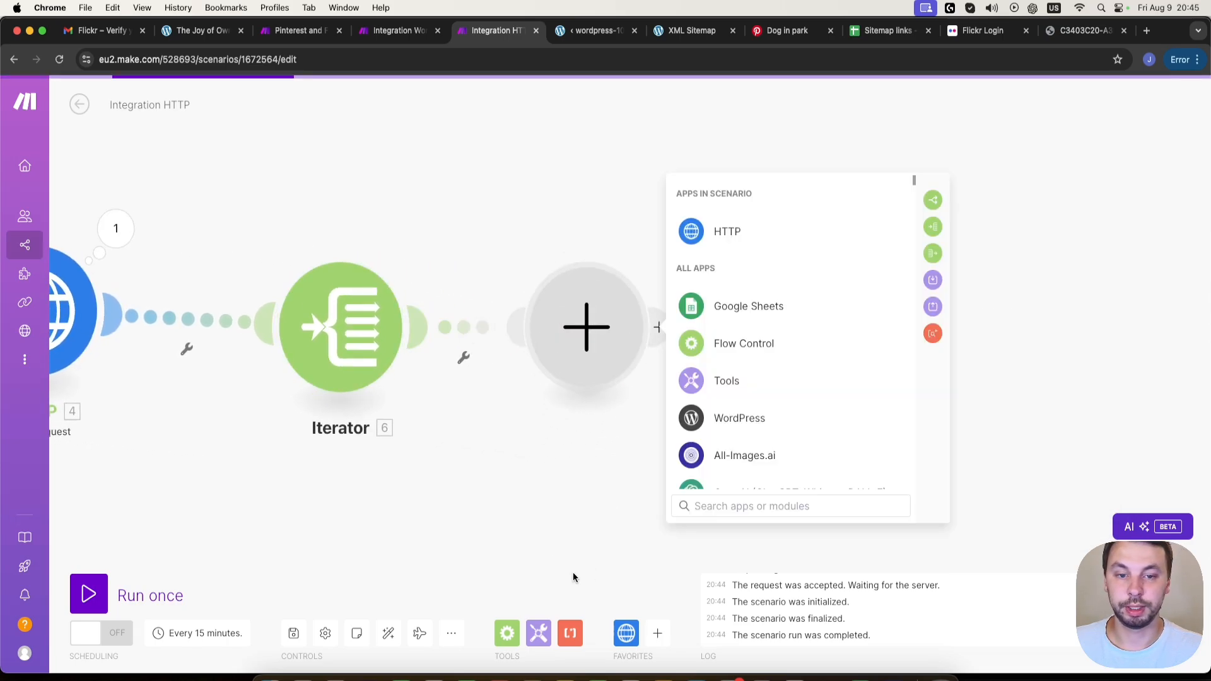
{"action": "left_click", "coordinate": [734, 313]}
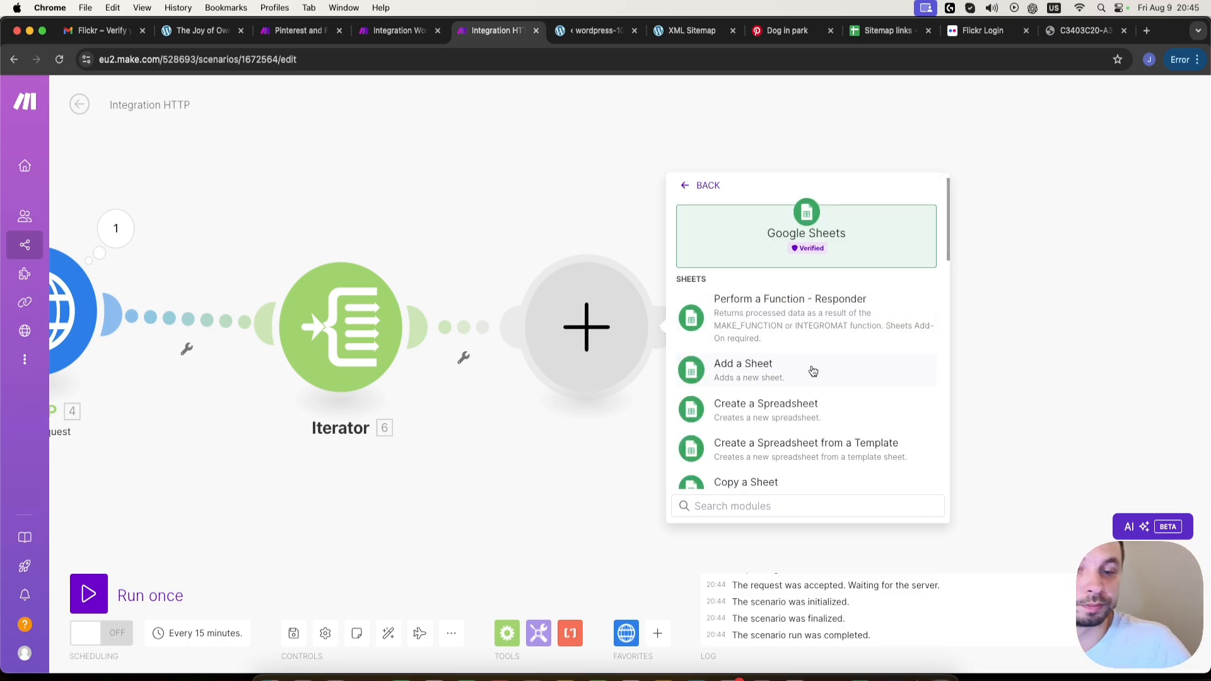
{"action": "scroll", "coordinate": [813, 378], "scroll_direction": "down", "scroll_amount": 10}
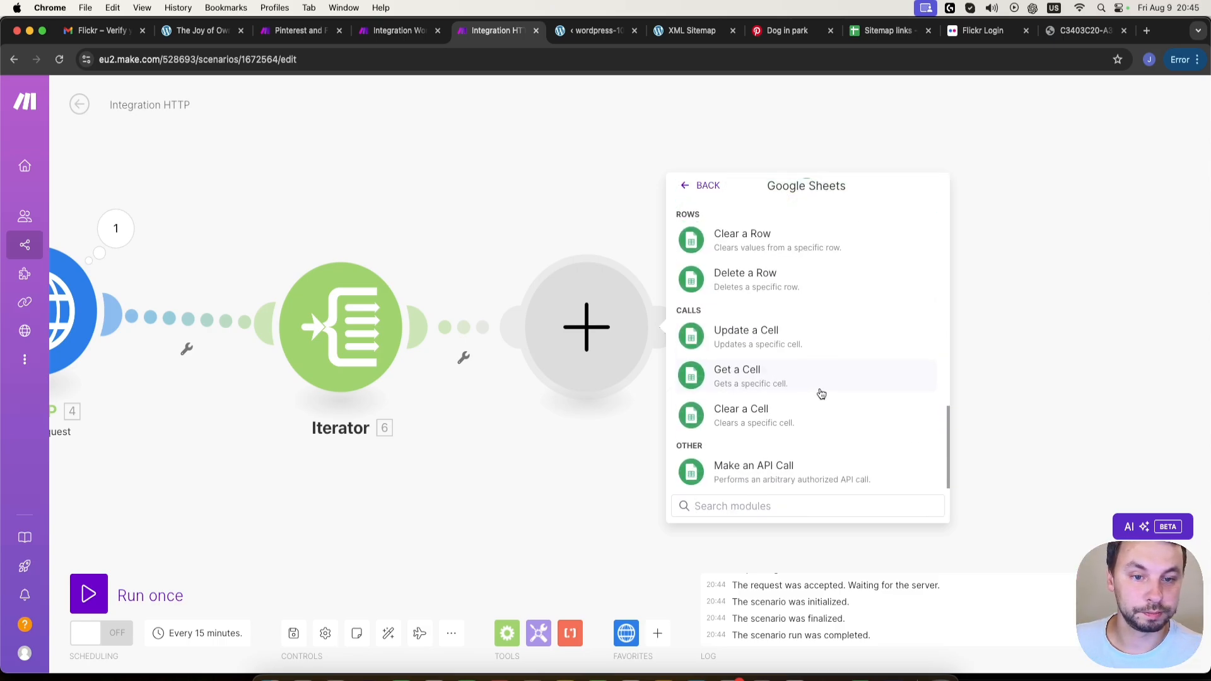
{"action": "scroll", "coordinate": [821, 388], "scroll_direction": "up", "scroll_amount": 2}
{"action": "scroll", "coordinate": [822, 391], "scroll_direction": "up", "scroll_amount": 4}
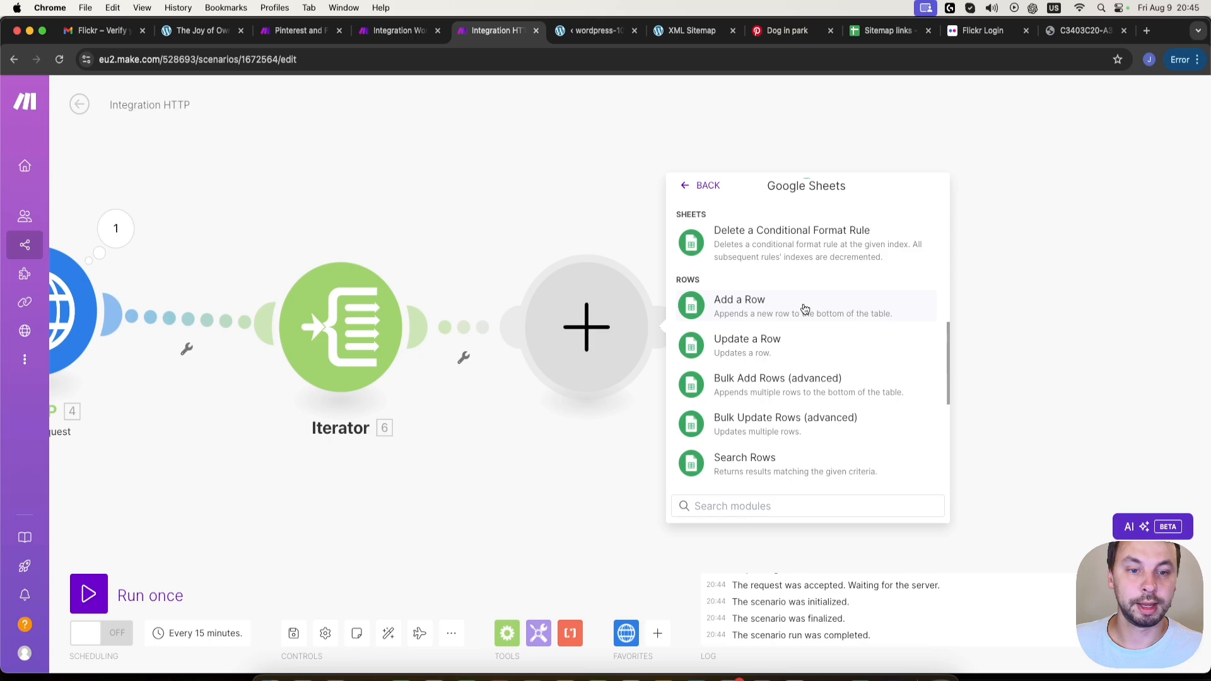
{"action": "left_click", "coordinate": [804, 308]}
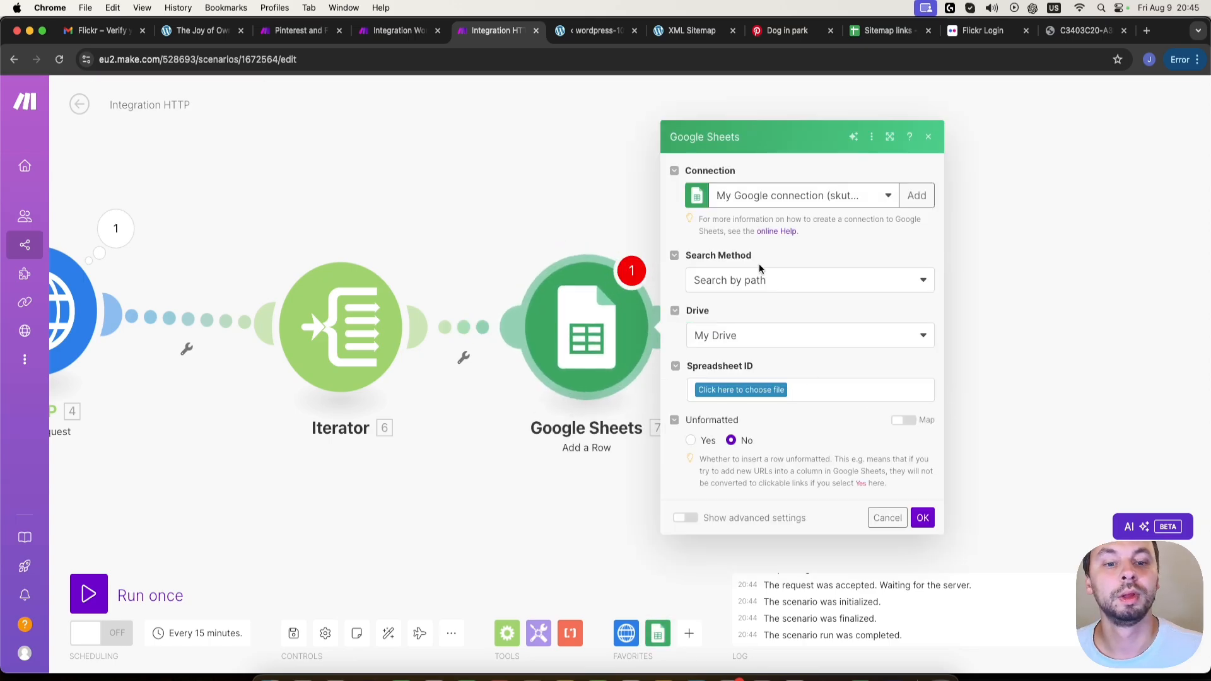
- Set the Add a Row module to the last listed Google connection, the Sitemap links spreadsheet and Sheet1
{"action": "left_click", "coordinate": [842, 196]}
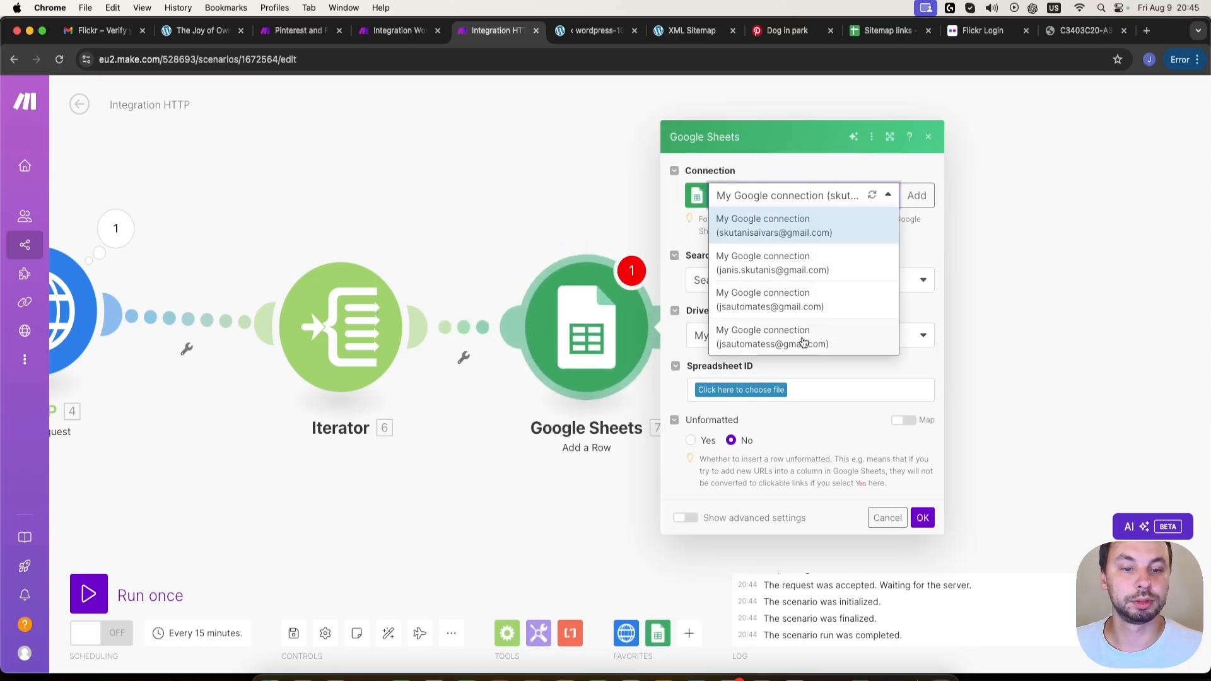
{"action": "left_click", "coordinate": [803, 343]}
{"action": "left_click", "coordinate": [889, 30]}
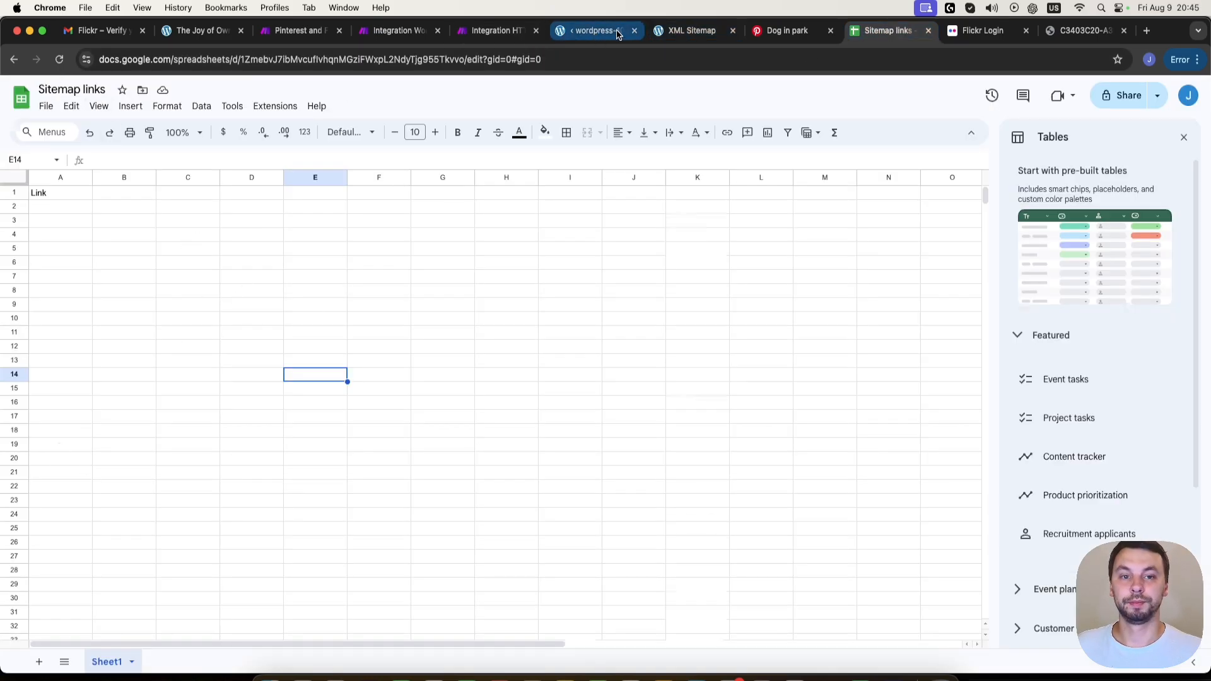
{"action": "left_click", "coordinate": [497, 31]}
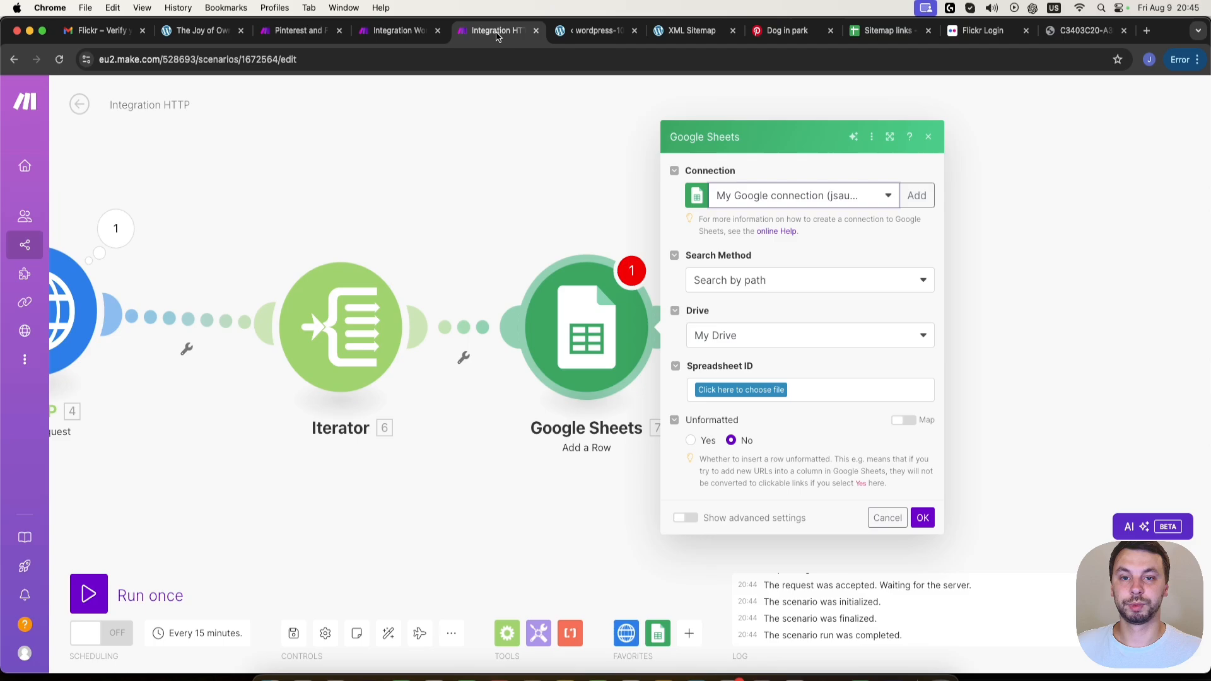
{"action": "left_click", "coordinate": [746, 394]}
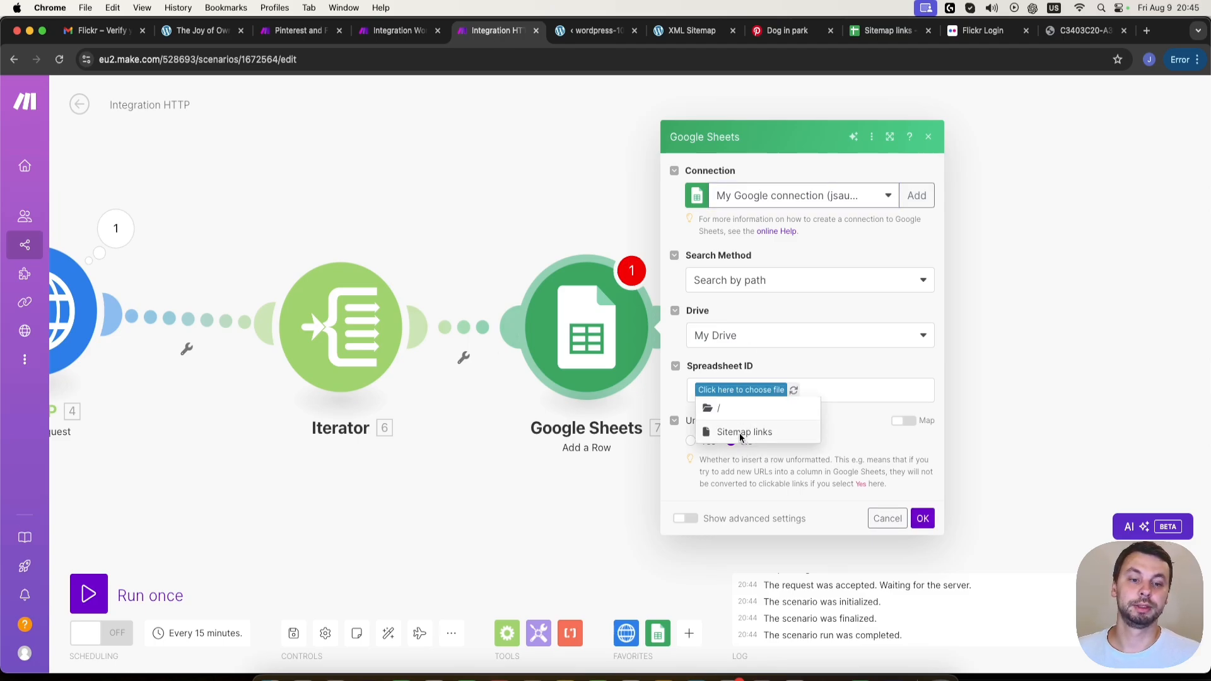
{"action": "left_click", "coordinate": [743, 432]}
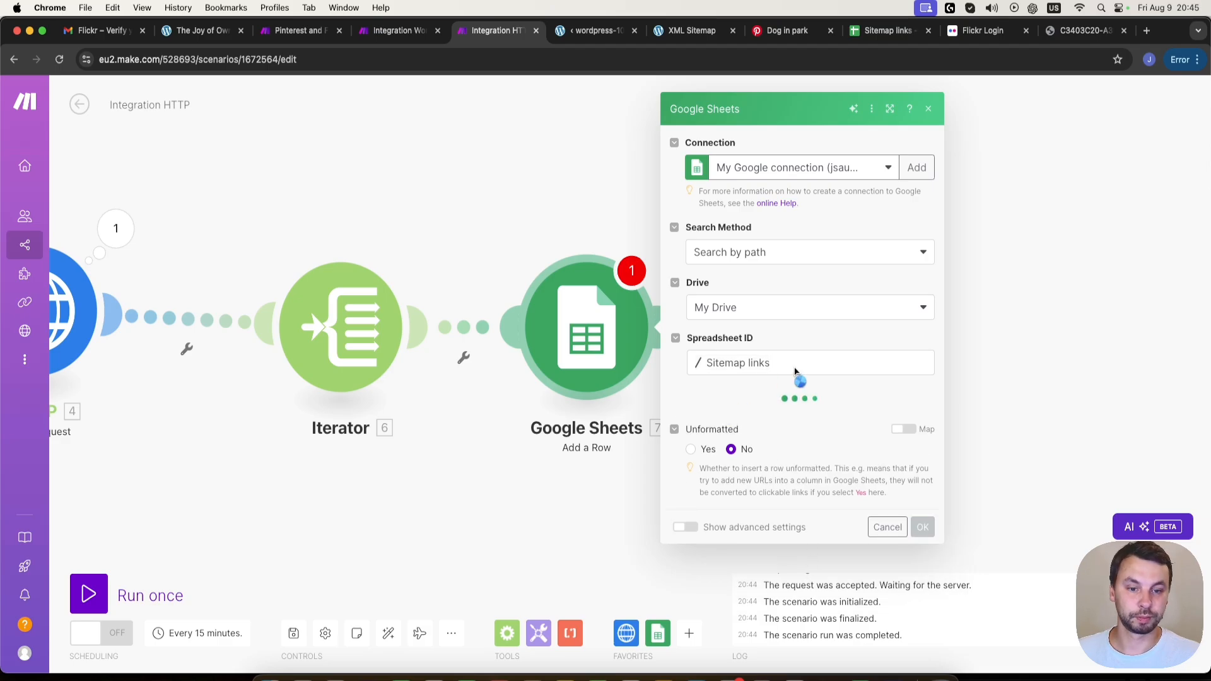
{"action": "left_click", "coordinate": [765, 413]}
{"action": "left_click", "coordinate": [765, 441]}
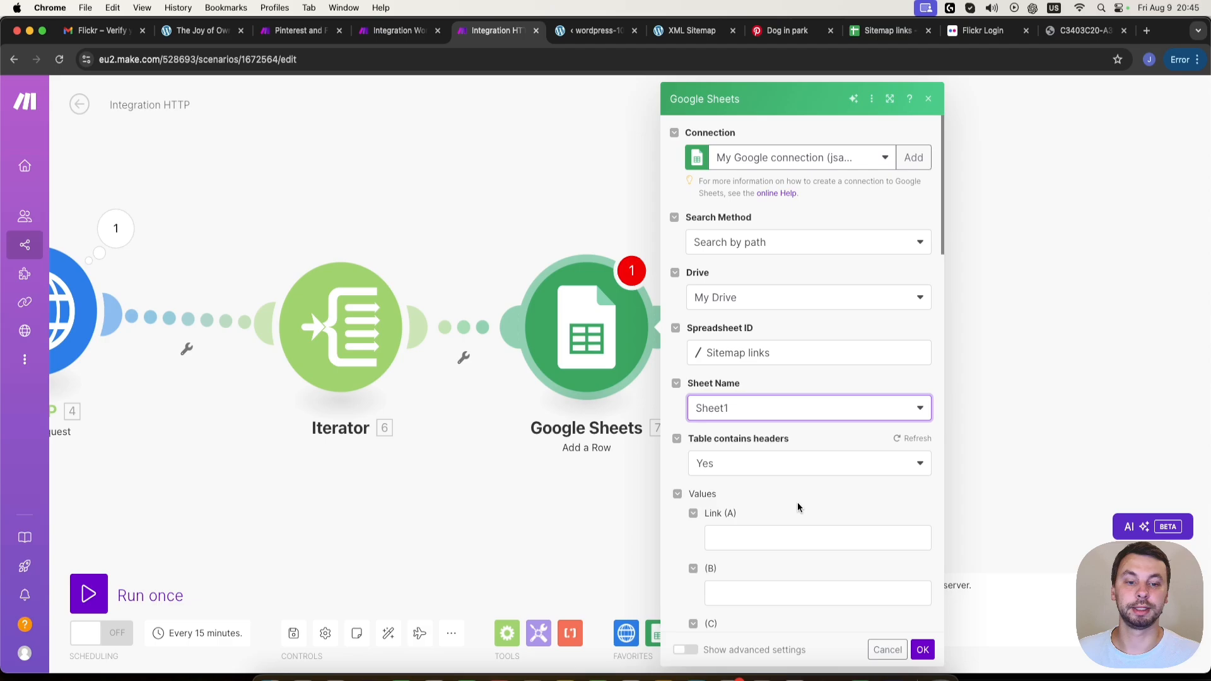
- Map the Link (A) column to the first item of the Iterator's loc[] and save the Add a Row module
{"action": "left_click", "coordinate": [754, 540]}
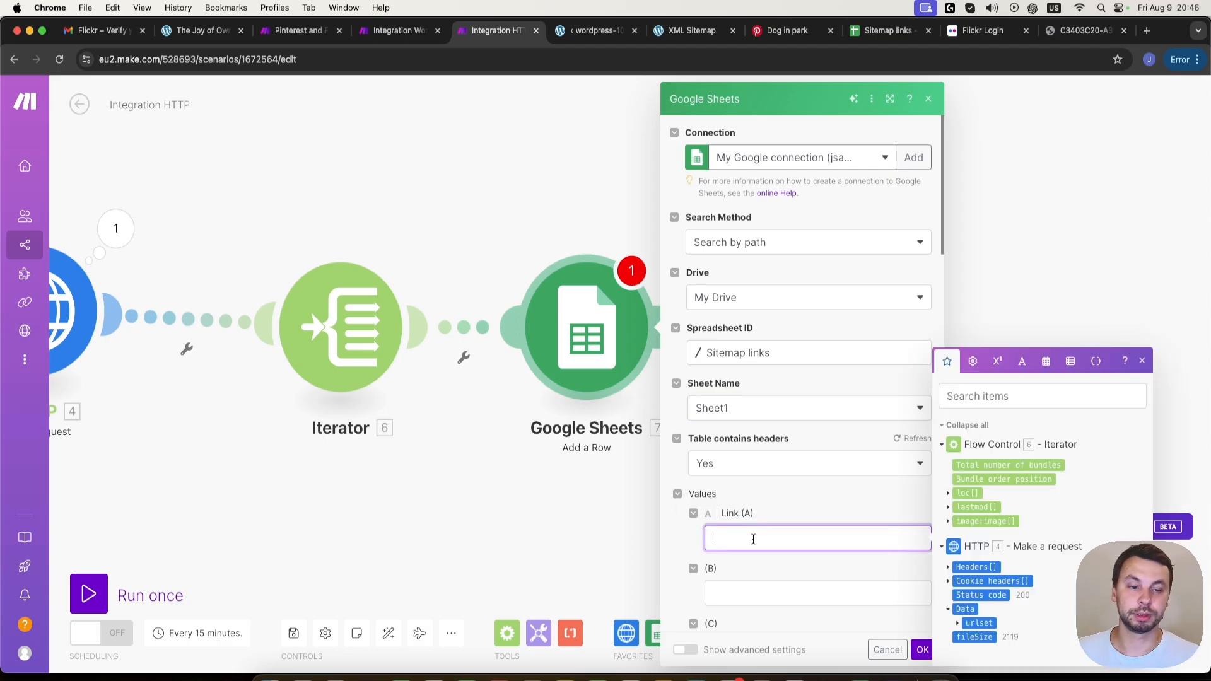
{"action": "left_click", "coordinate": [950, 496]}
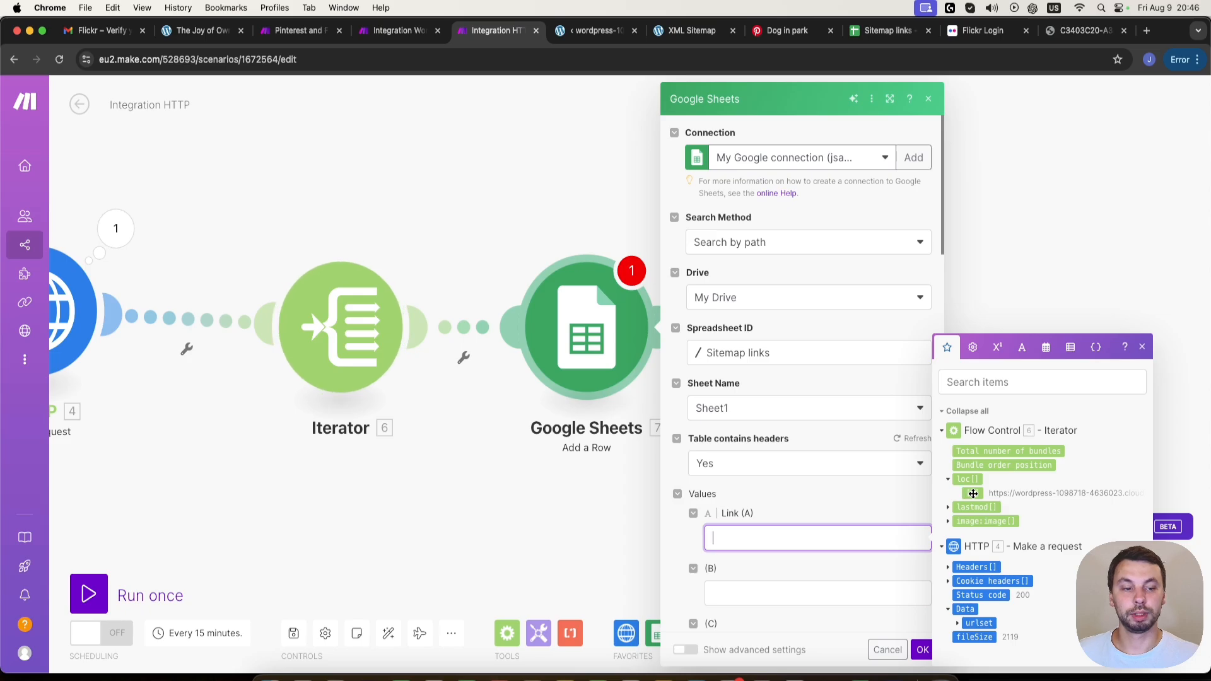
{"action": "left_click", "coordinate": [973, 493]}
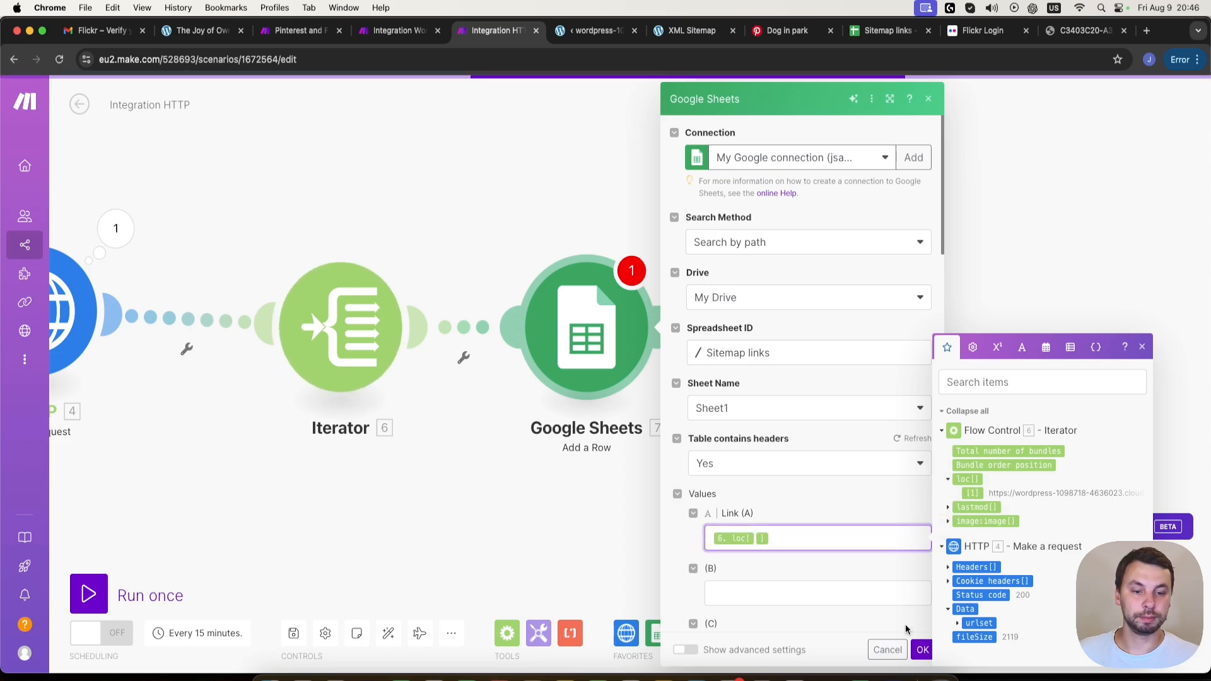
{"action": "left_click", "coordinate": [921, 650]}
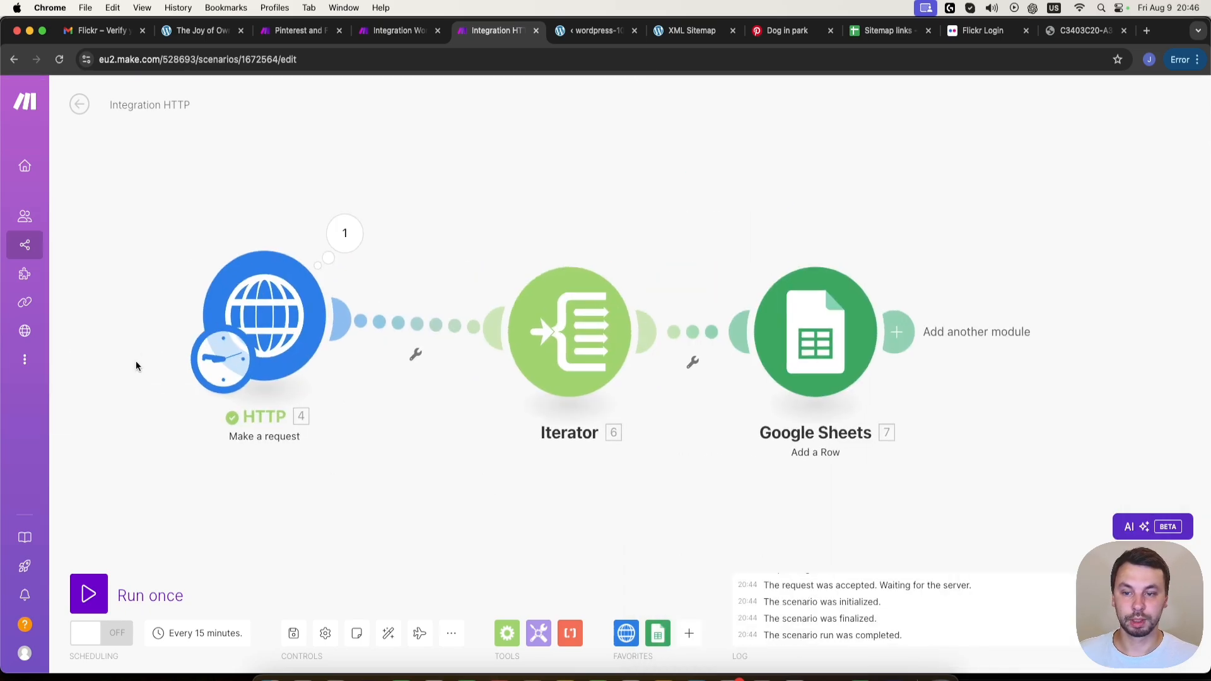
- Run the HTTP scenario once and check the link rows in the Sitemap links spreadsheet
{"action": "left_click", "coordinate": [99, 593]}
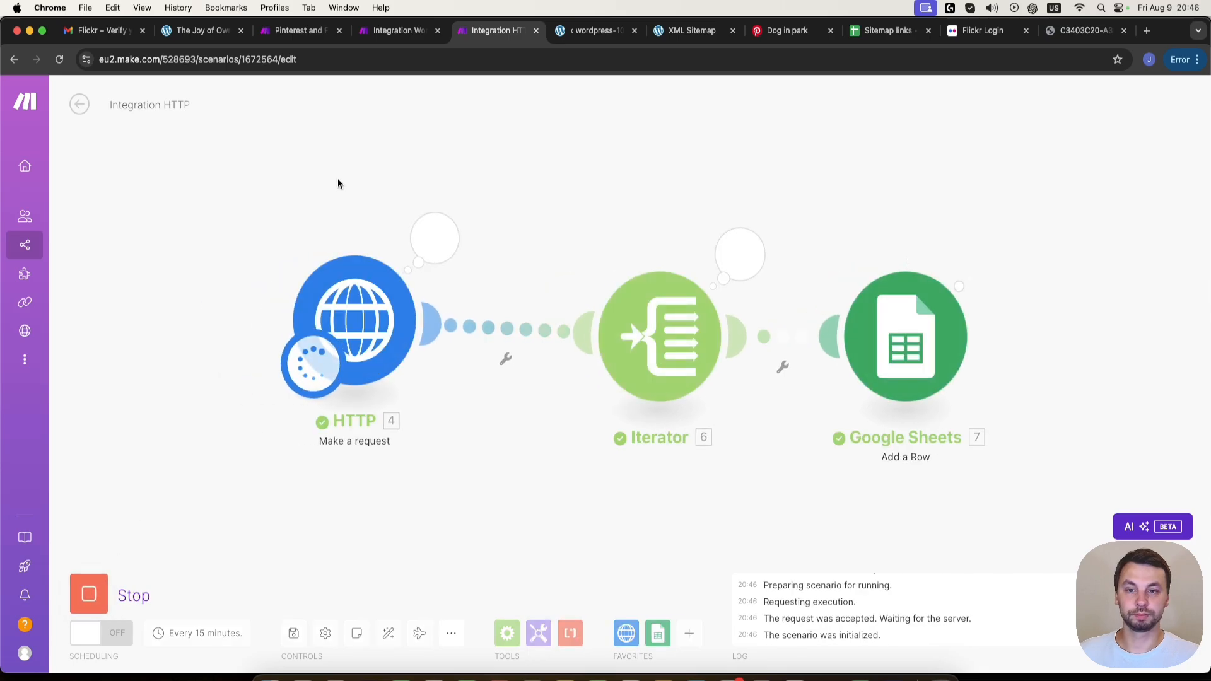
{"action": "left_click", "coordinate": [880, 31]}
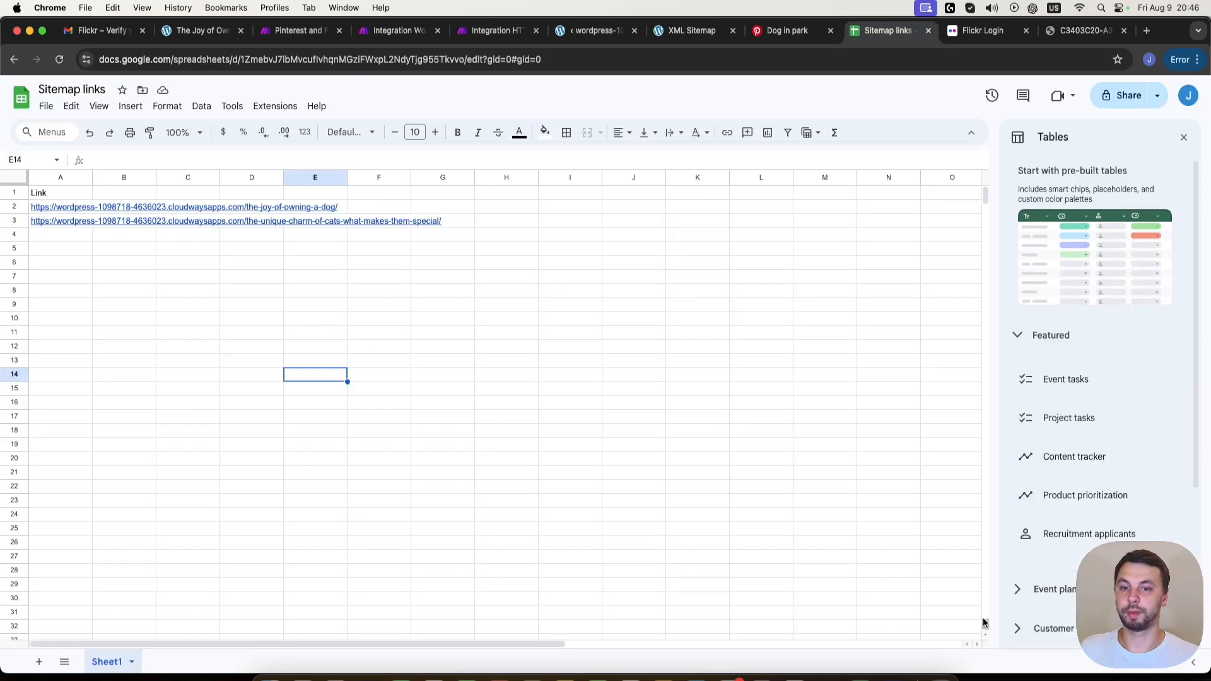
- In the Integration WordPress scenario, fill the empty starting module with the Google Sheets Watch New Rows trigger
{"action": "left_click", "coordinate": [388, 31]}
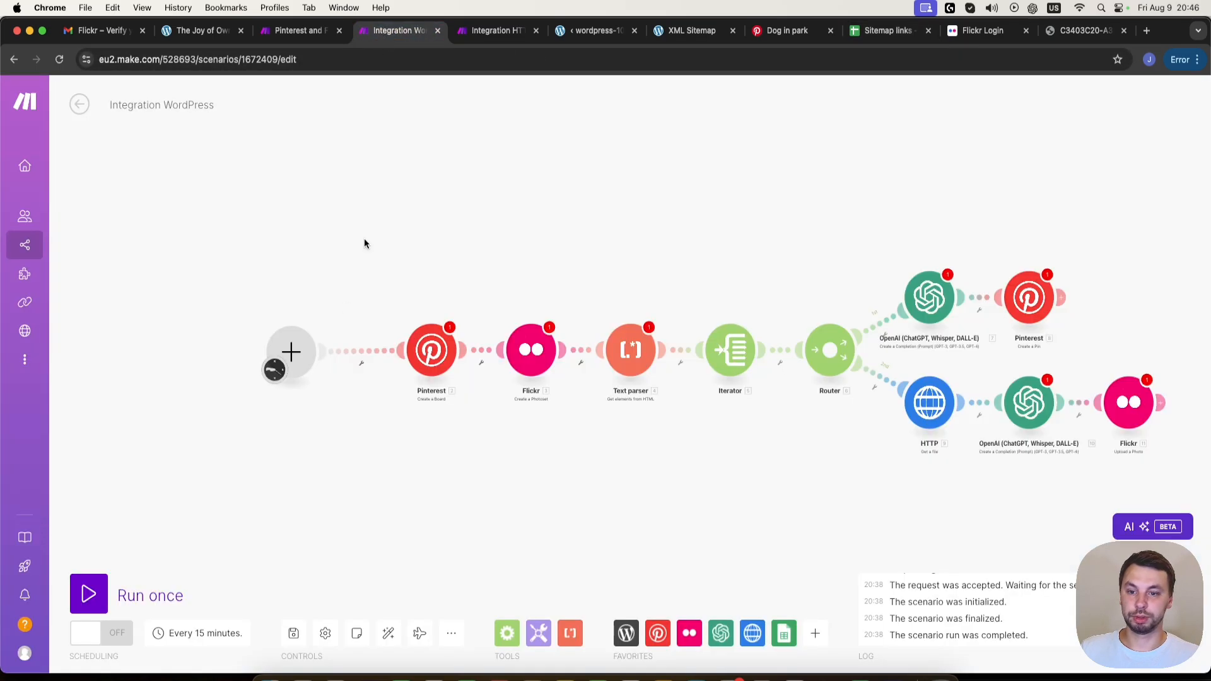
{"action": "left_click", "coordinate": [292, 353]}
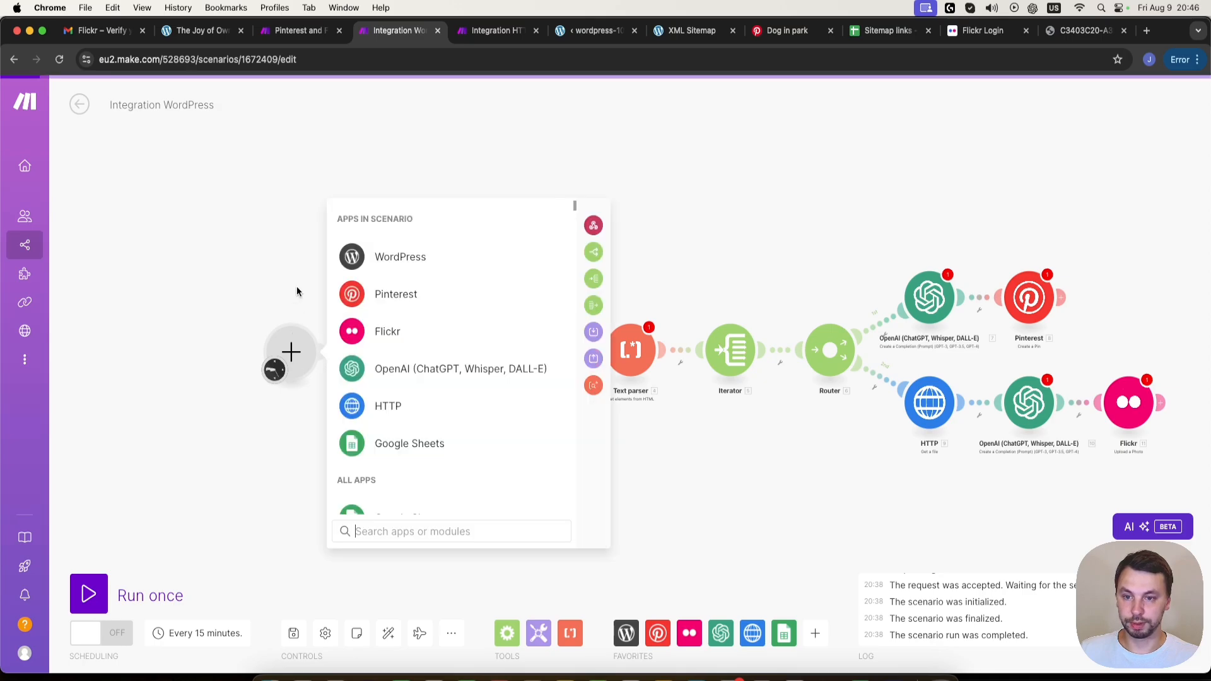
{"action": "left_click", "coordinate": [403, 445]}
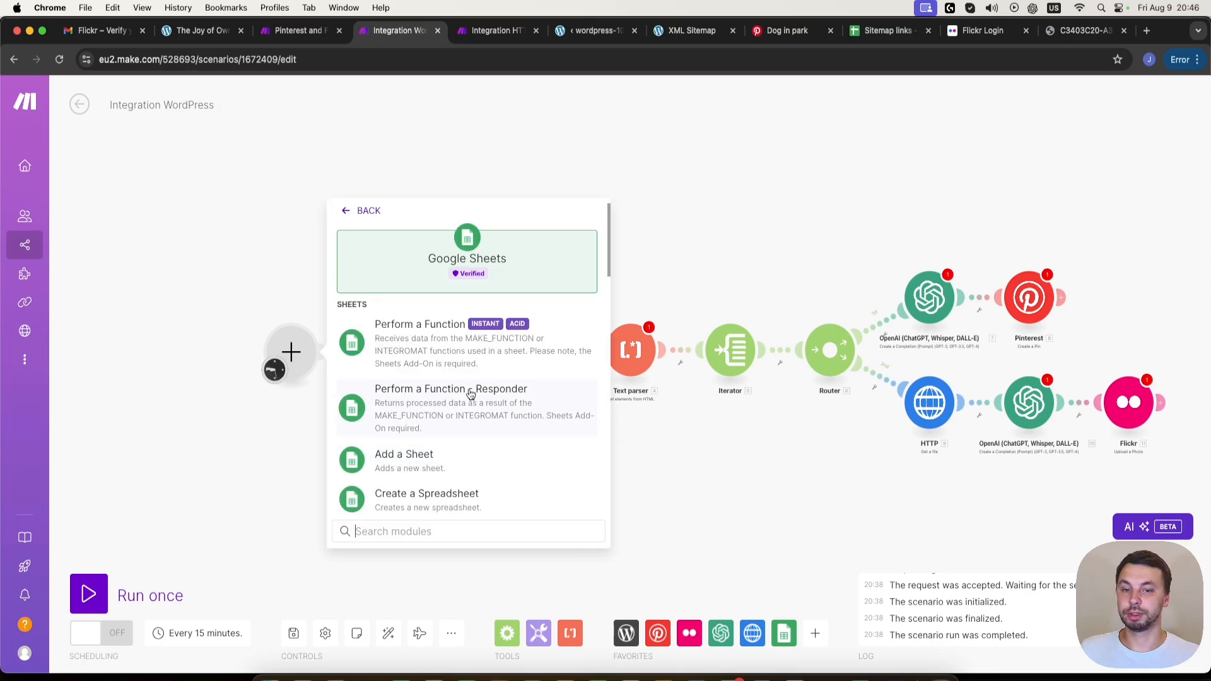
{"action": "scroll", "coordinate": [447, 367], "scroll_direction": "down", "scroll_amount": 2}
{"action": "scroll", "coordinate": [447, 367], "scroll_direction": "down", "scroll_amount": 5}
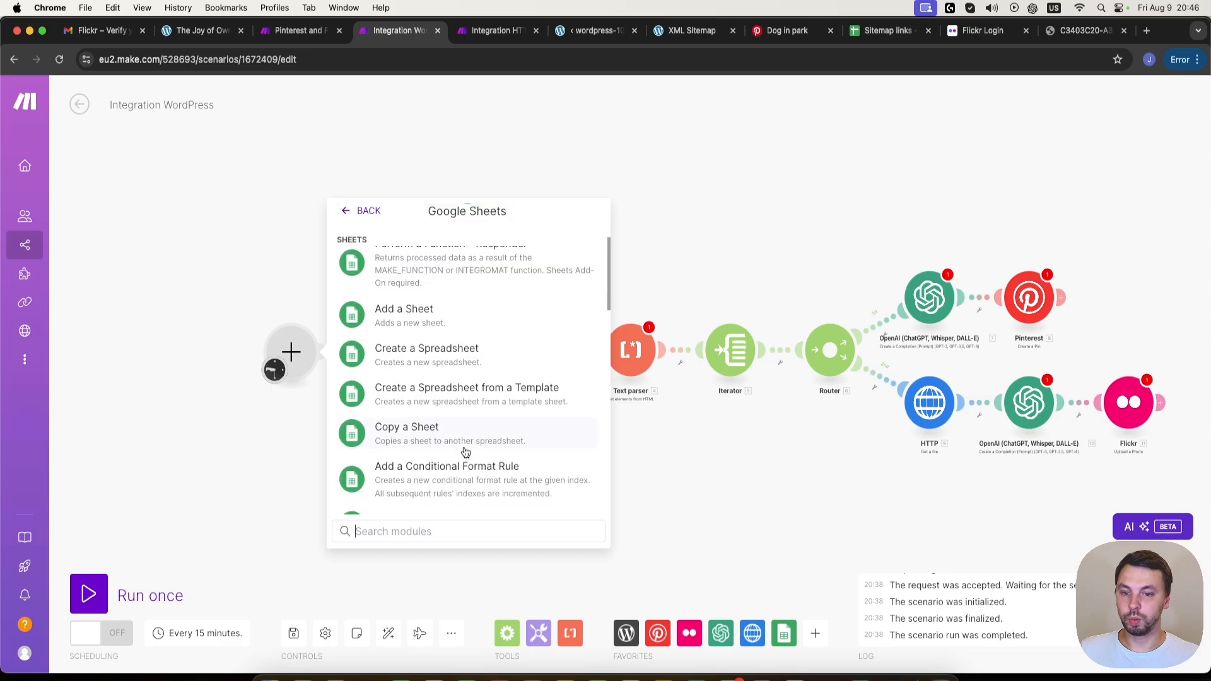
{"action": "left_click", "coordinate": [416, 468]}
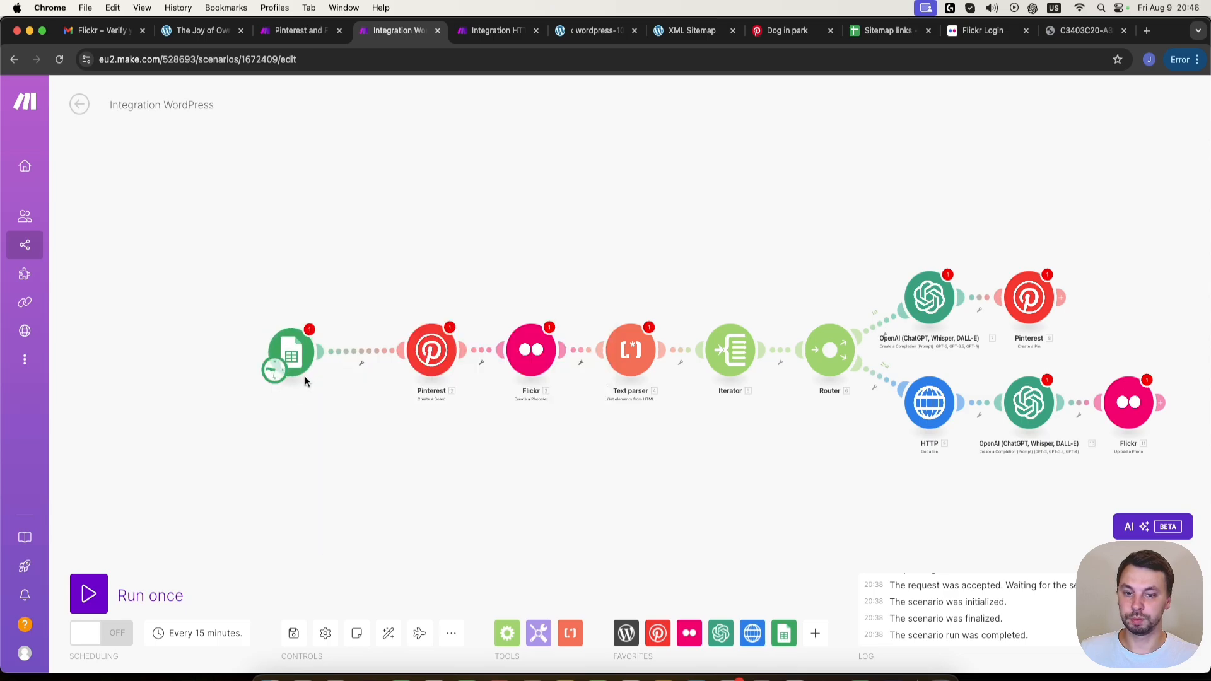
- Set the Watch New Rows trigger to the last listed Google connection, the Sitemap links spreadsheet and Sheet1
{"action": "left_click", "coordinate": [486, 159]}
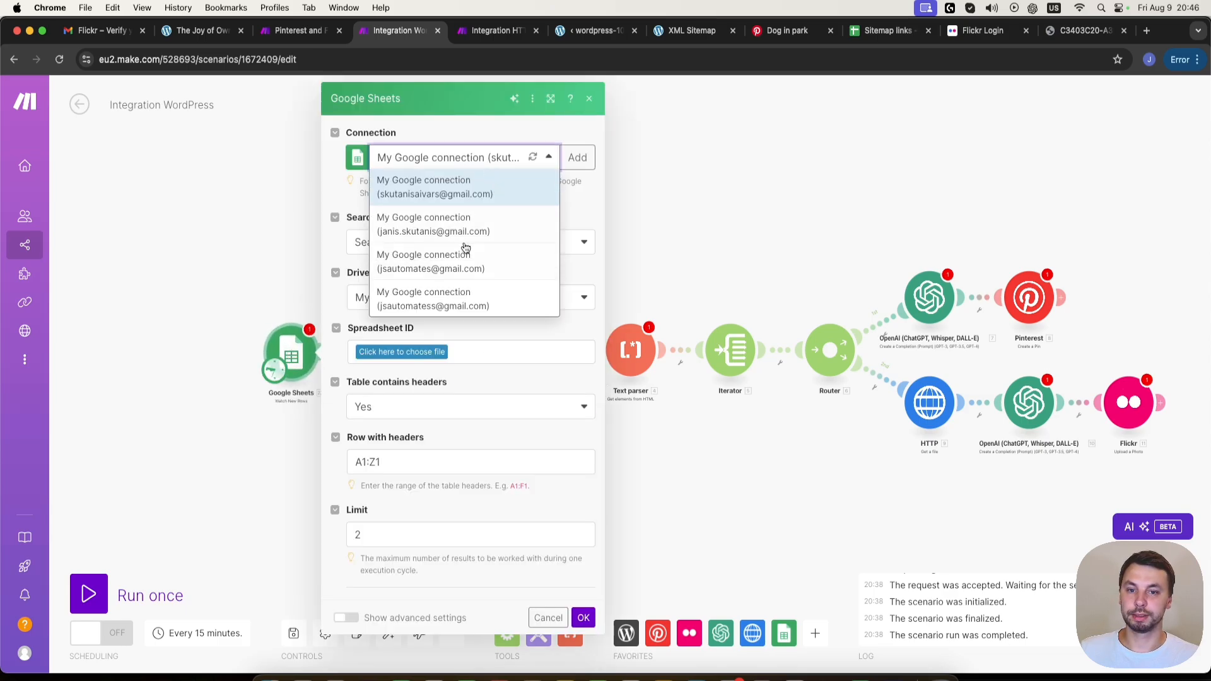
{"action": "left_click", "coordinate": [457, 292]}
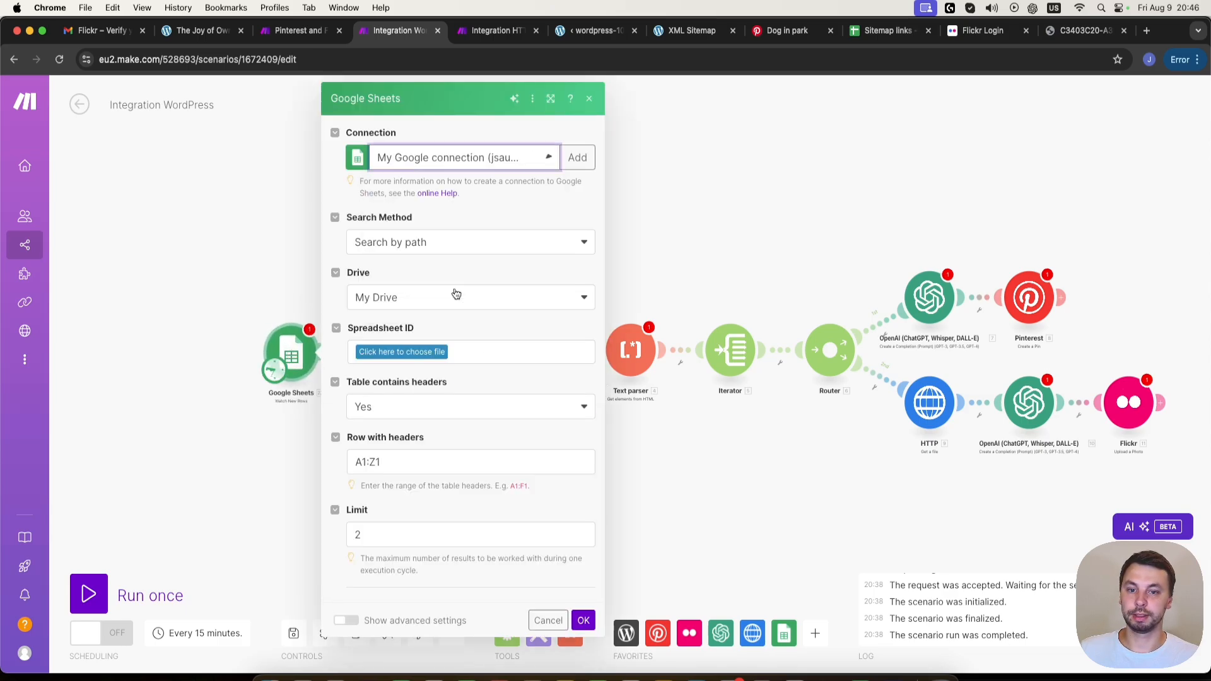
{"action": "left_click", "coordinate": [420, 355]}
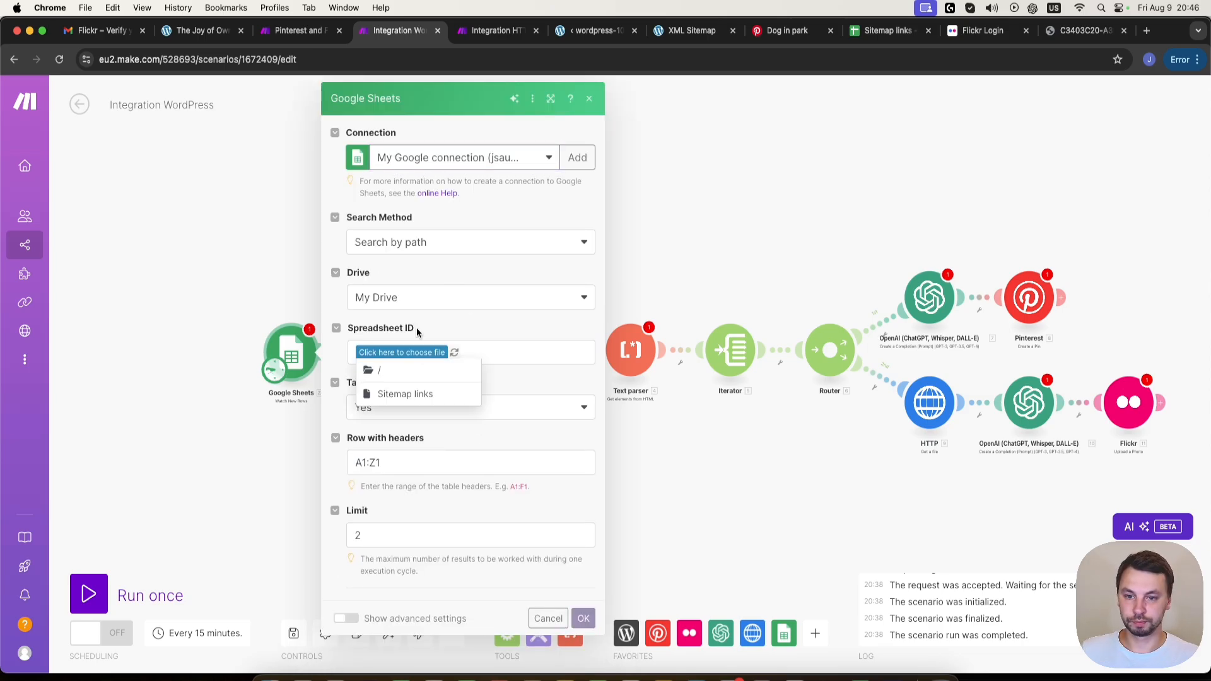
{"action": "left_click", "coordinate": [407, 396]}
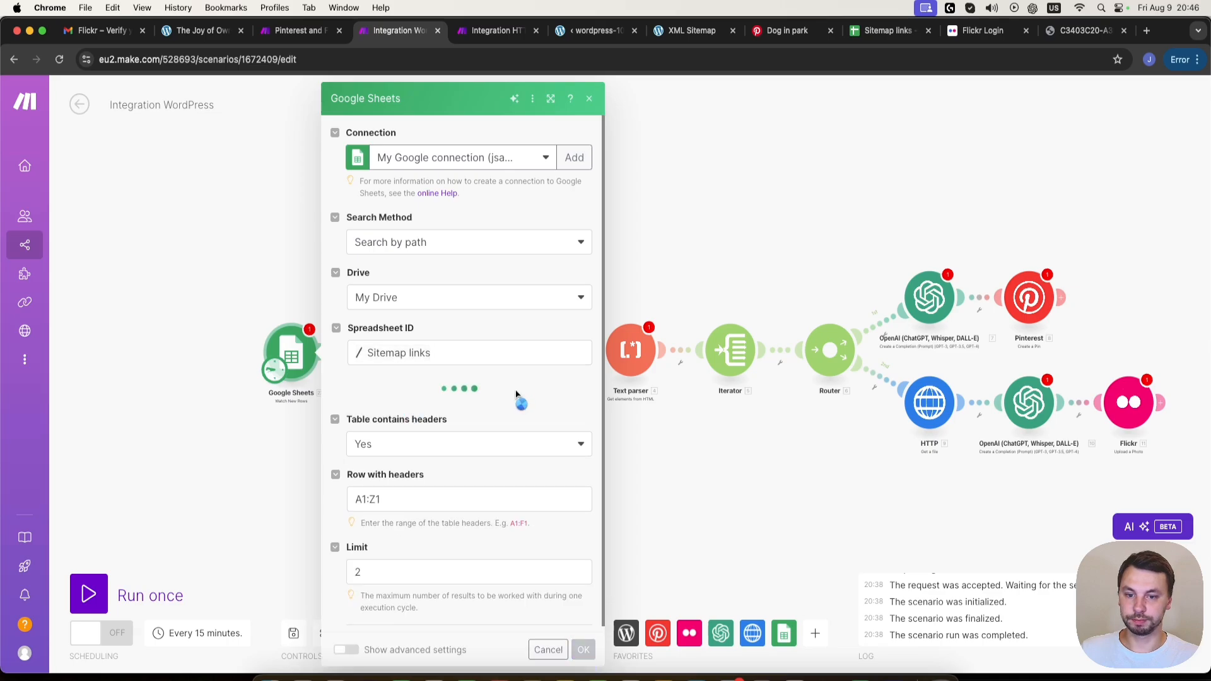
{"action": "left_click", "coordinate": [411, 413]}
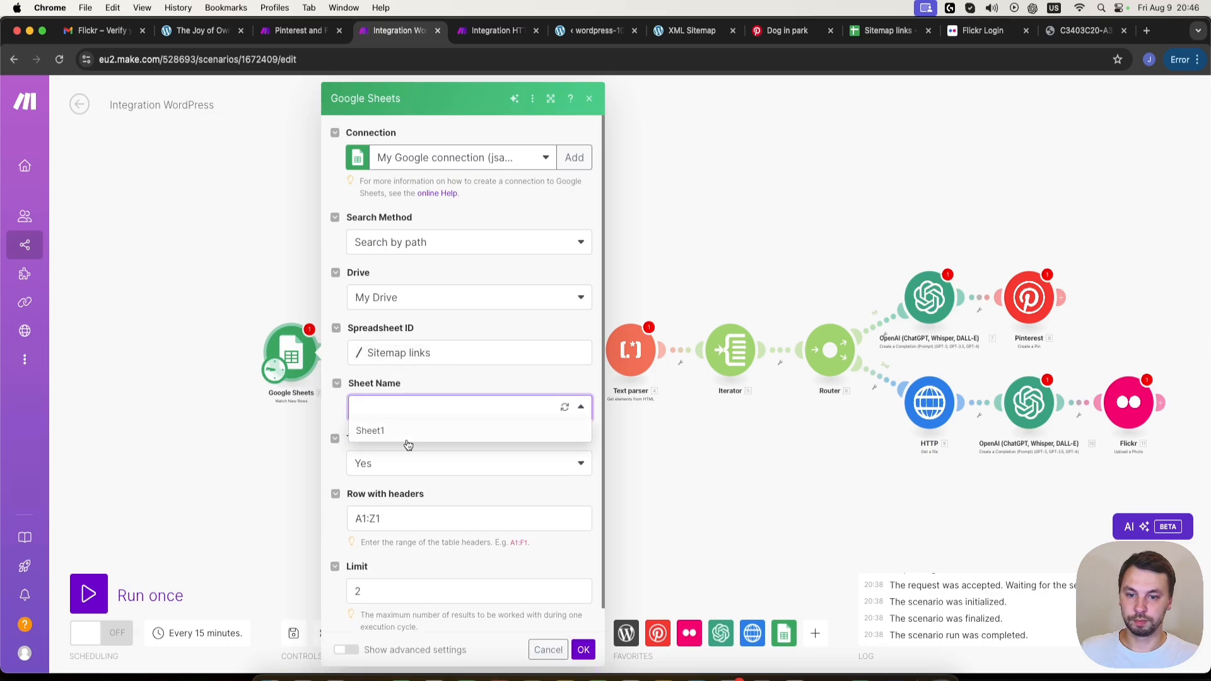
{"action": "left_click", "coordinate": [408, 444]}
- Set the trigger's Limit to 1, save it and choose All as the starting point
{"action": "scroll", "coordinate": [433, 522], "scroll_direction": "down", "scroll_amount": 1}
{"action": "double_click", "coordinate": [405, 565]}
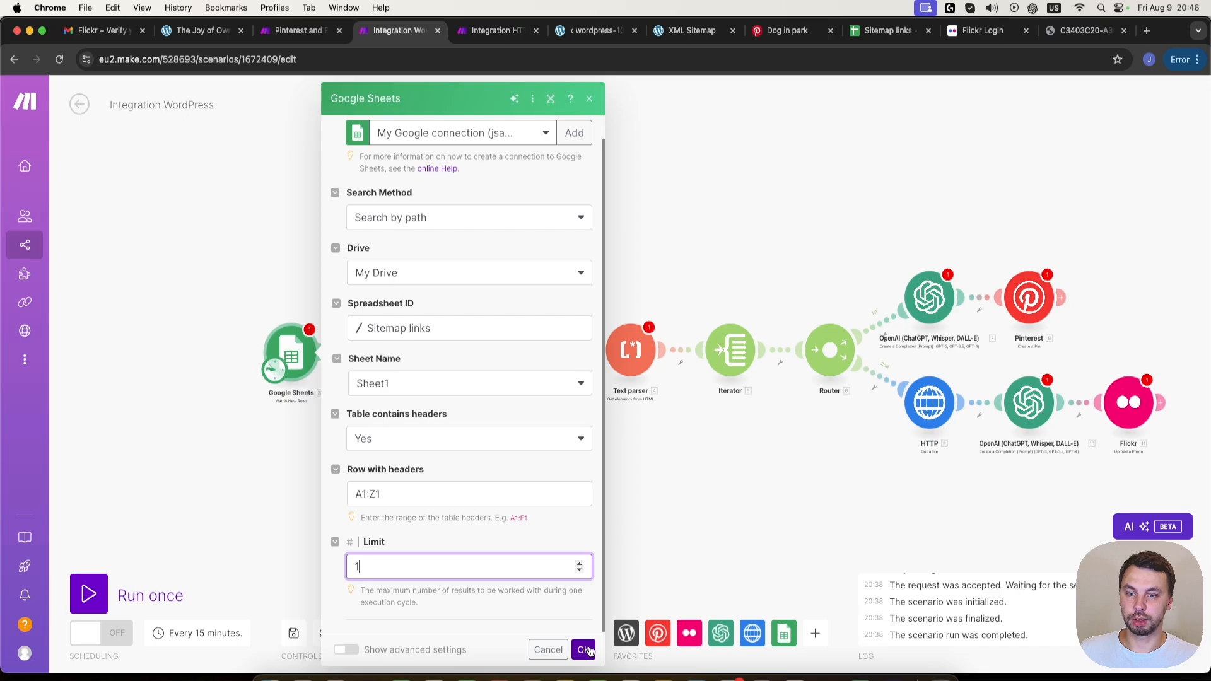
{"action": "left_click", "coordinate": [585, 650]}
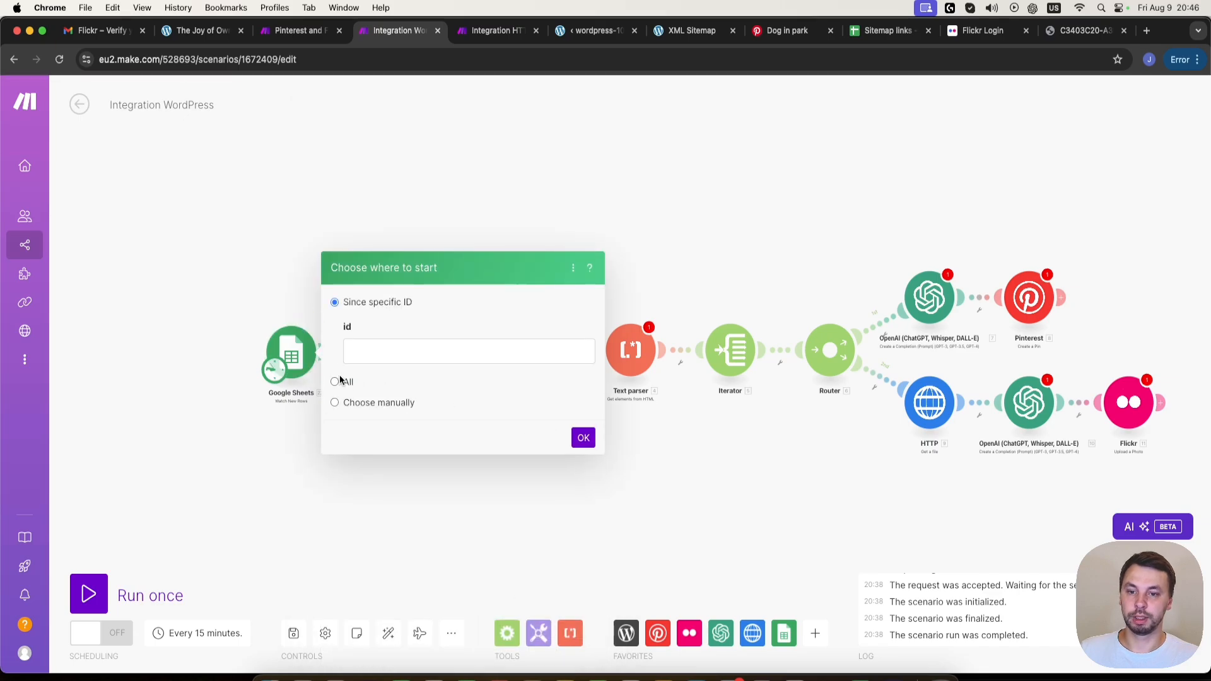
{"action": "left_click", "coordinate": [336, 383]}
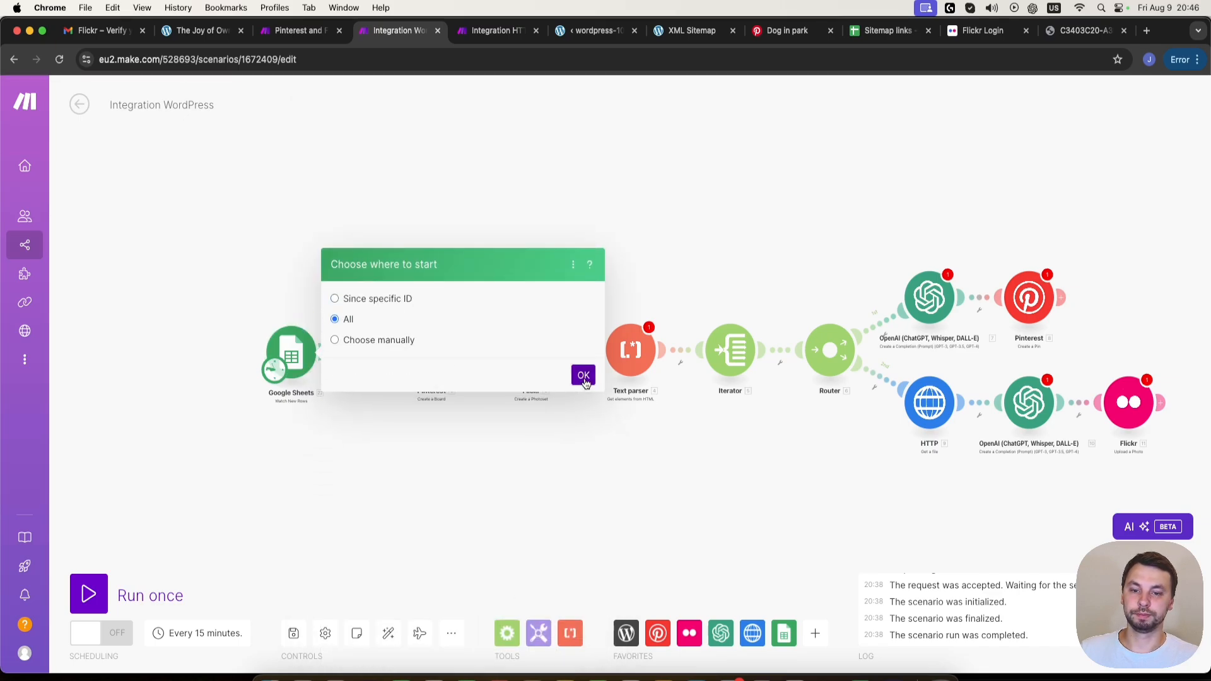
{"action": "left_click", "coordinate": [583, 376]}
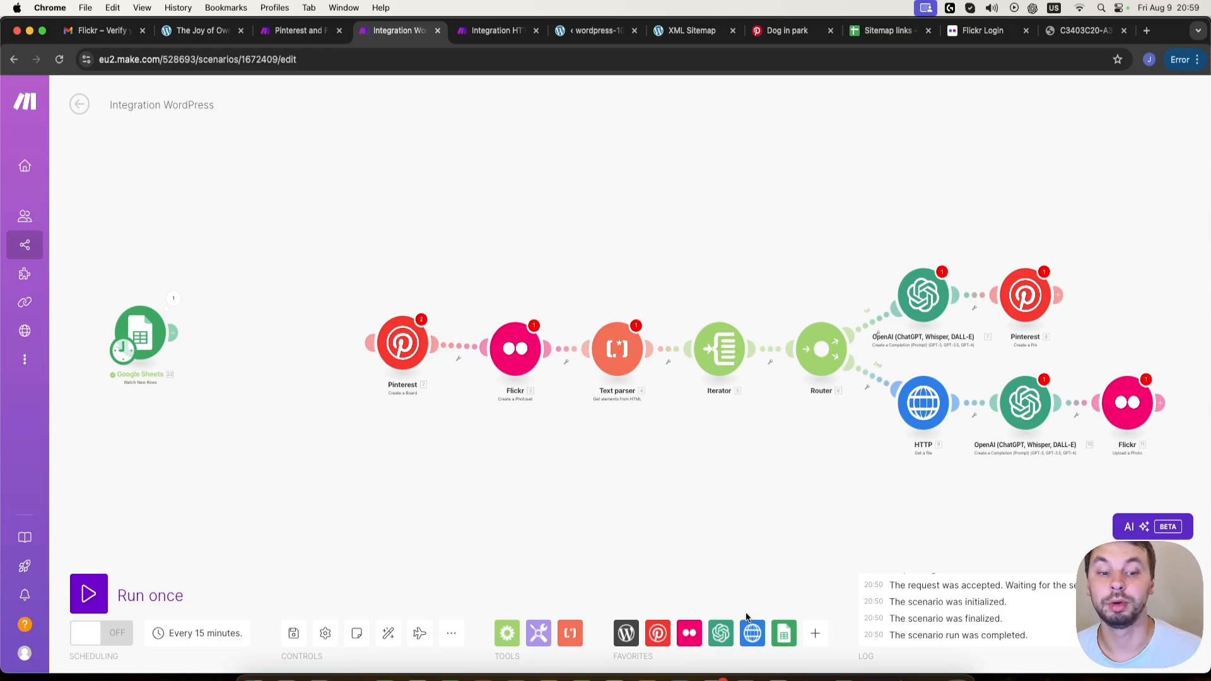
- Add an HTTP Make a request module after the Google Sheets Watch New Rows trigger
{"action": "left_click", "coordinate": [820, 633]}
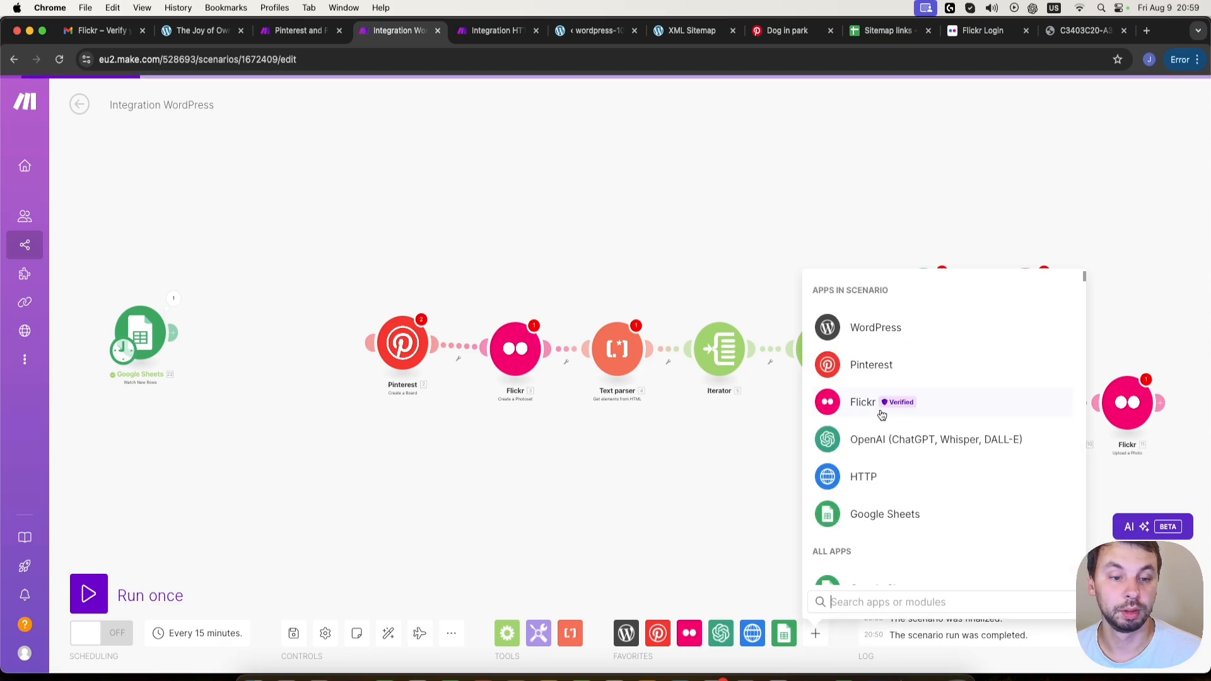
{"action": "left_click", "coordinate": [889, 475]}
{"action": "scroll", "coordinate": [883, 486], "scroll_direction": "down", "scroll_amount": 5}
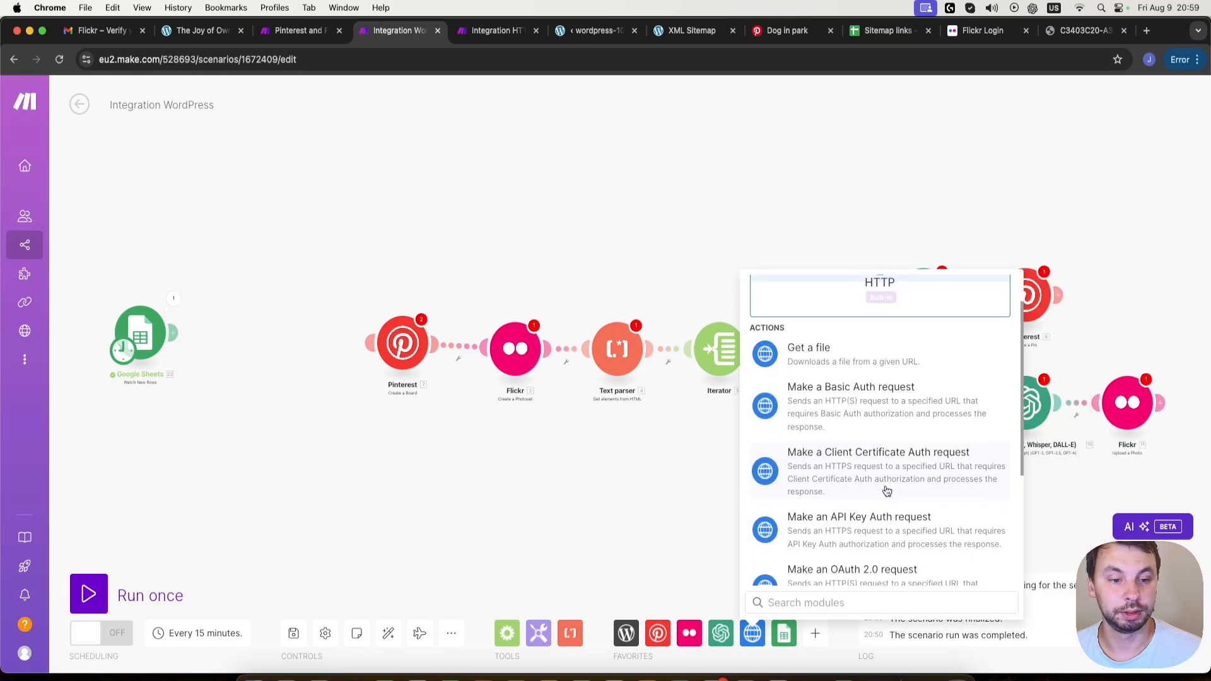
{"action": "scroll", "coordinate": [901, 542], "scroll_direction": "down", "scroll_amount": 2}
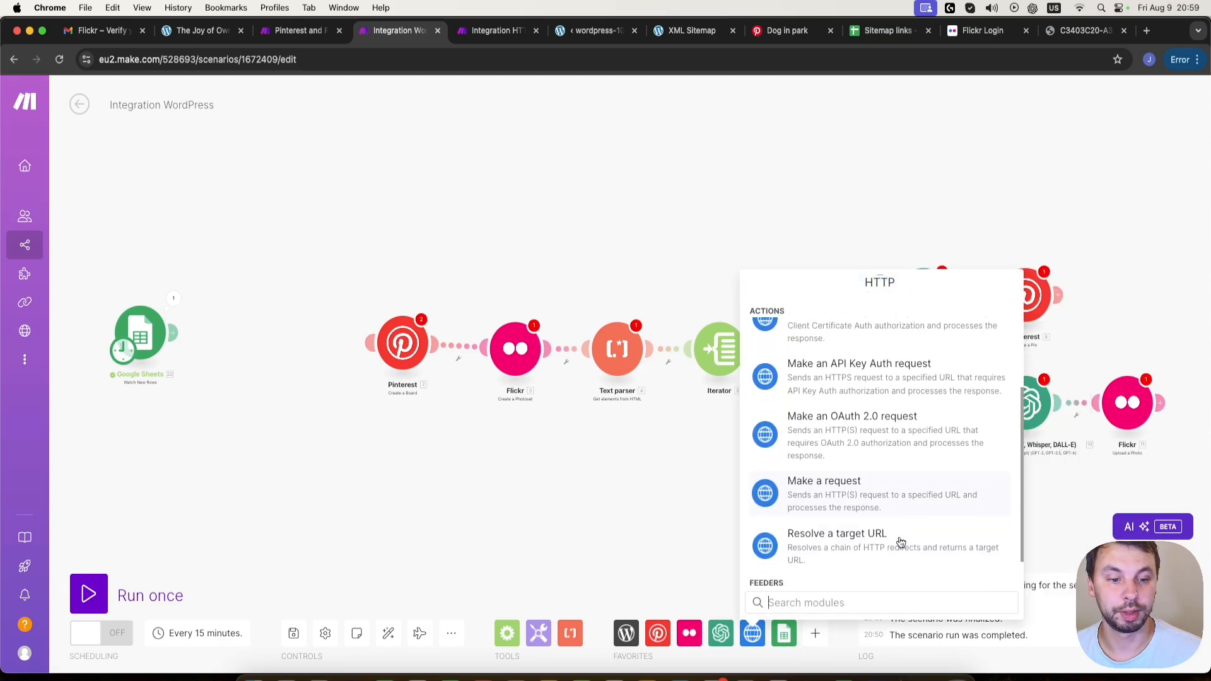
{"action": "left_click", "coordinate": [906, 493]}
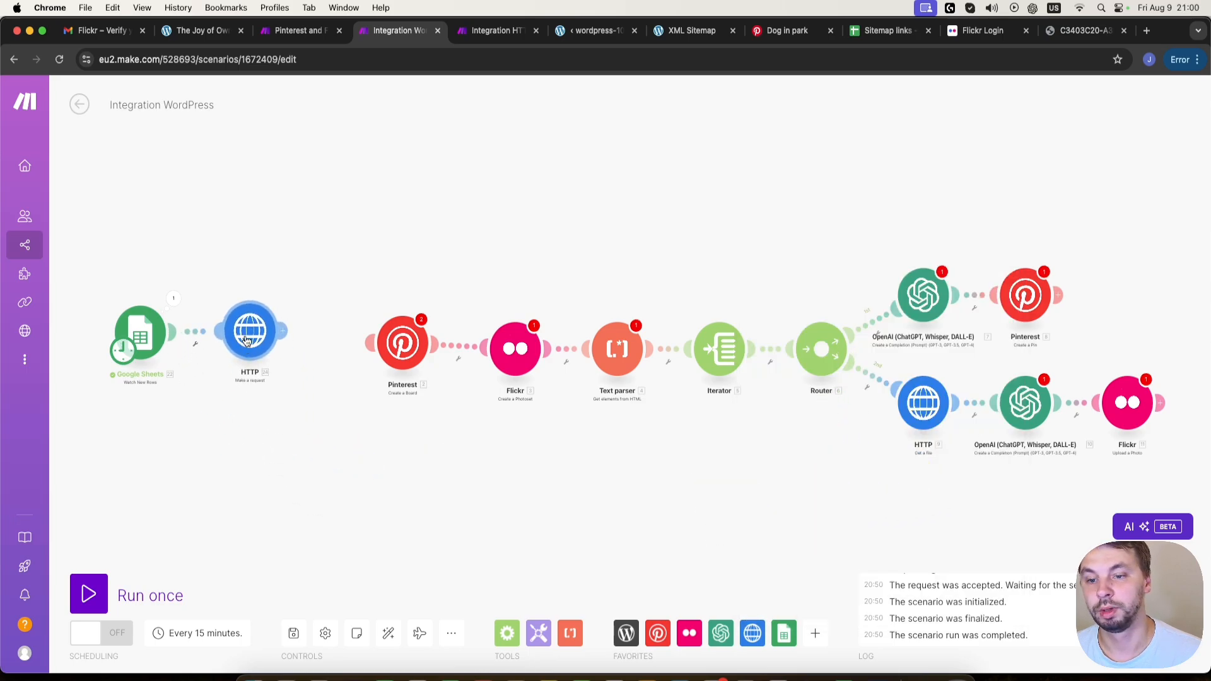
- Map the HTTP request's URL to the Link (A) value from the Google Sheets trigger
{"action": "left_click", "coordinate": [247, 341]}
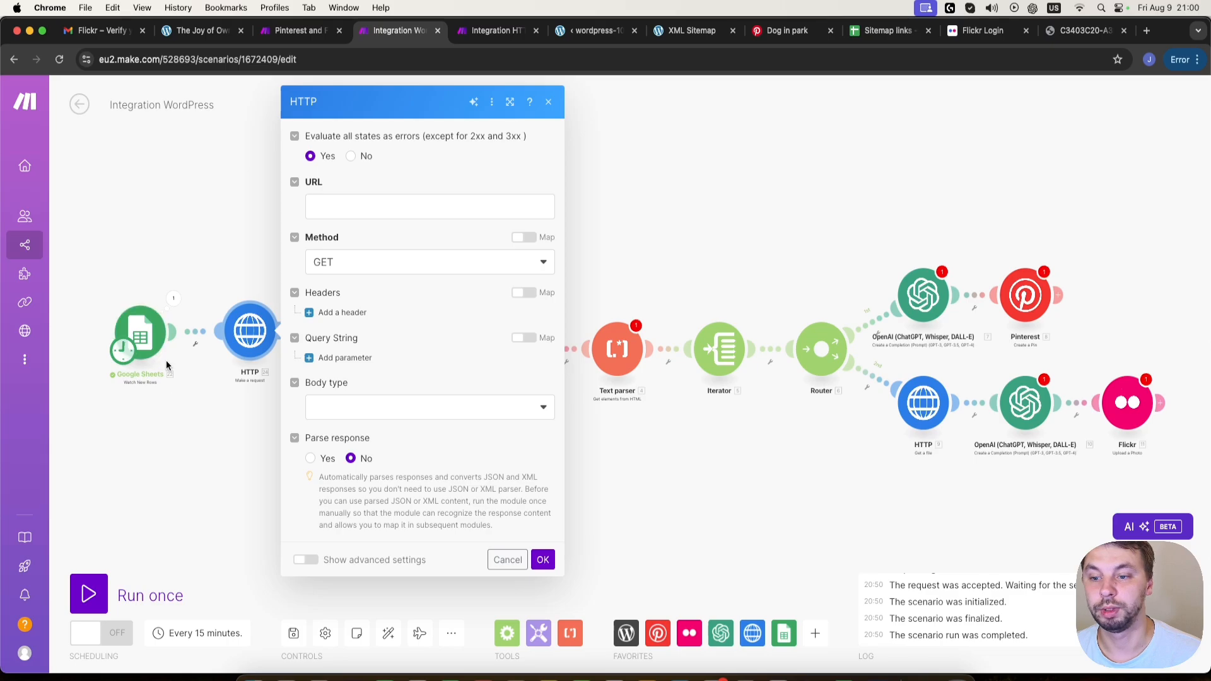
{"action": "left_click", "coordinate": [367, 206]}
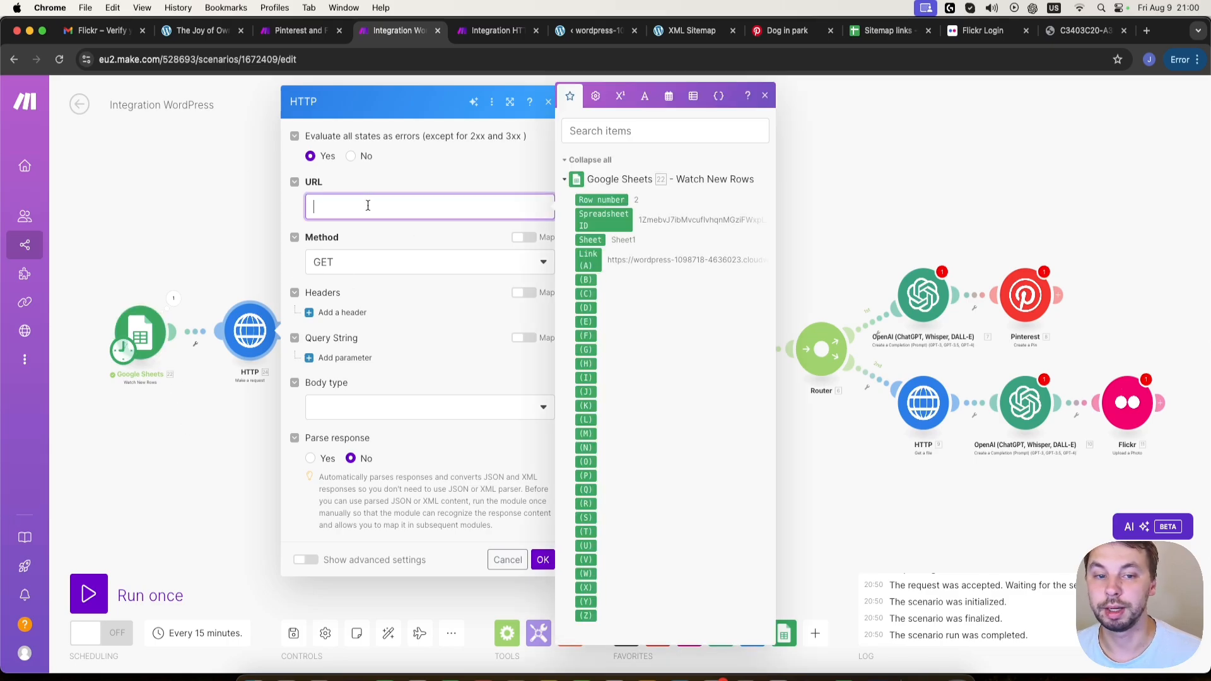
{"action": "left_click", "coordinate": [591, 255]}
{"action": "left_click", "coordinate": [591, 256]}
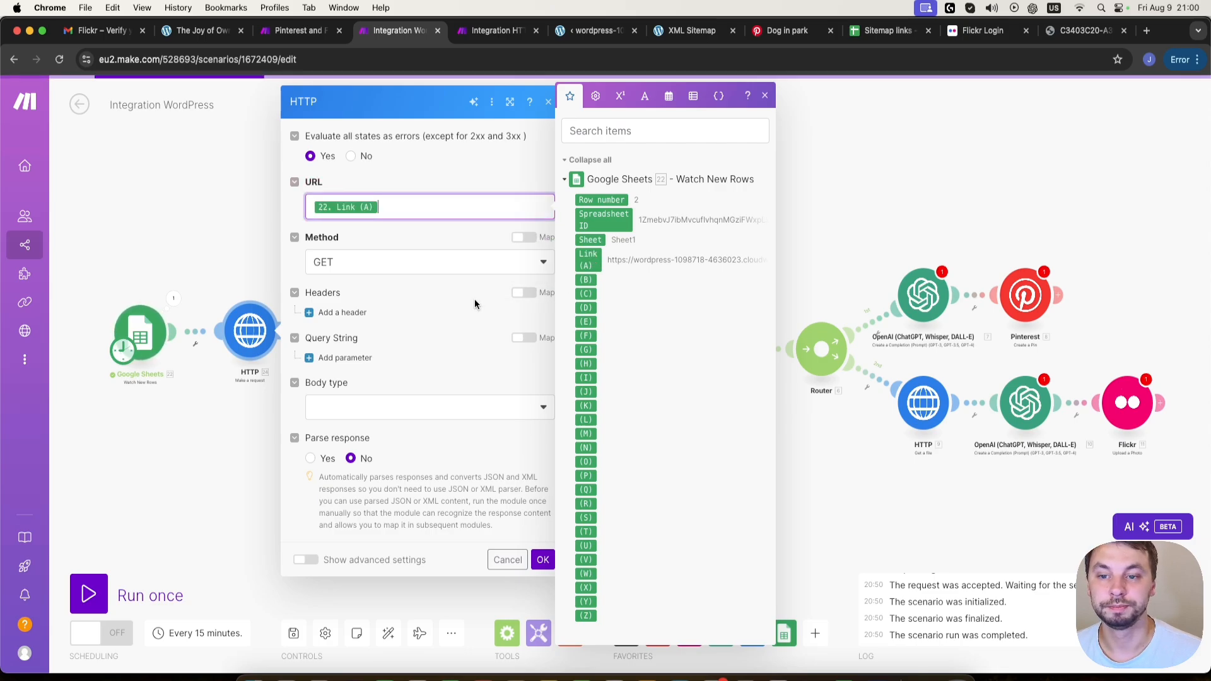
- Set the request's body type to Raw and content type to Text (text/plain), and enable Parse response
{"action": "left_click", "coordinate": [389, 407]}
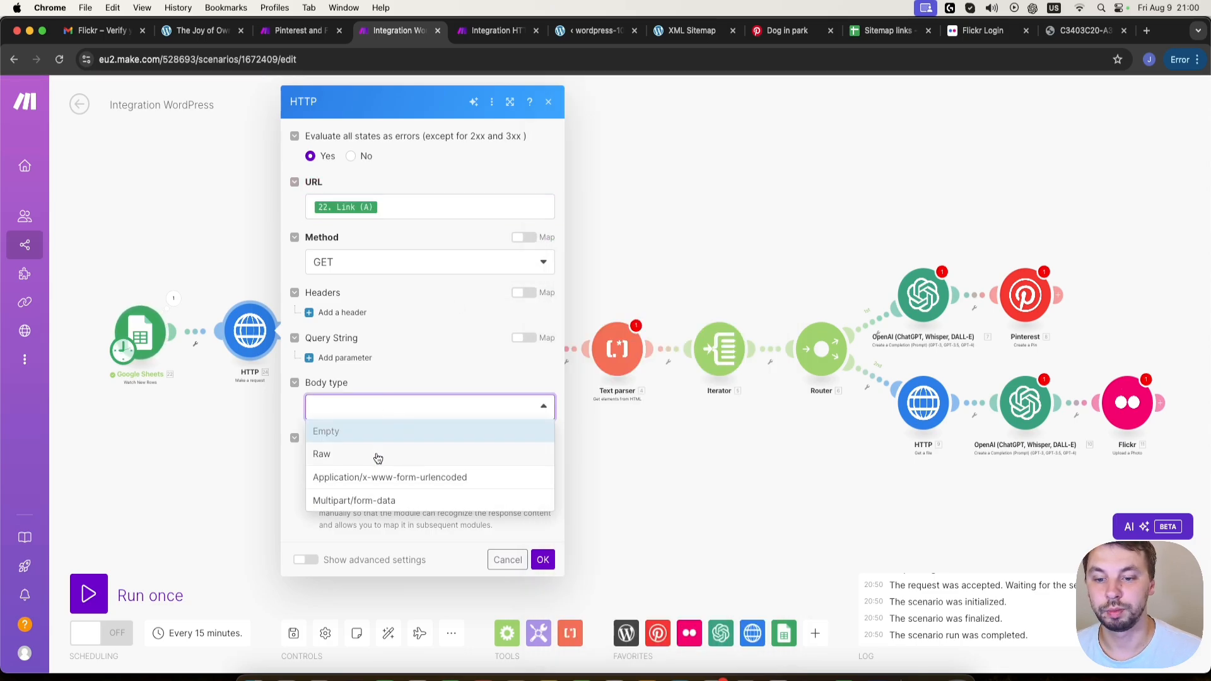
{"action": "left_click", "coordinate": [379, 457]}
{"action": "left_click", "coordinate": [400, 439]}
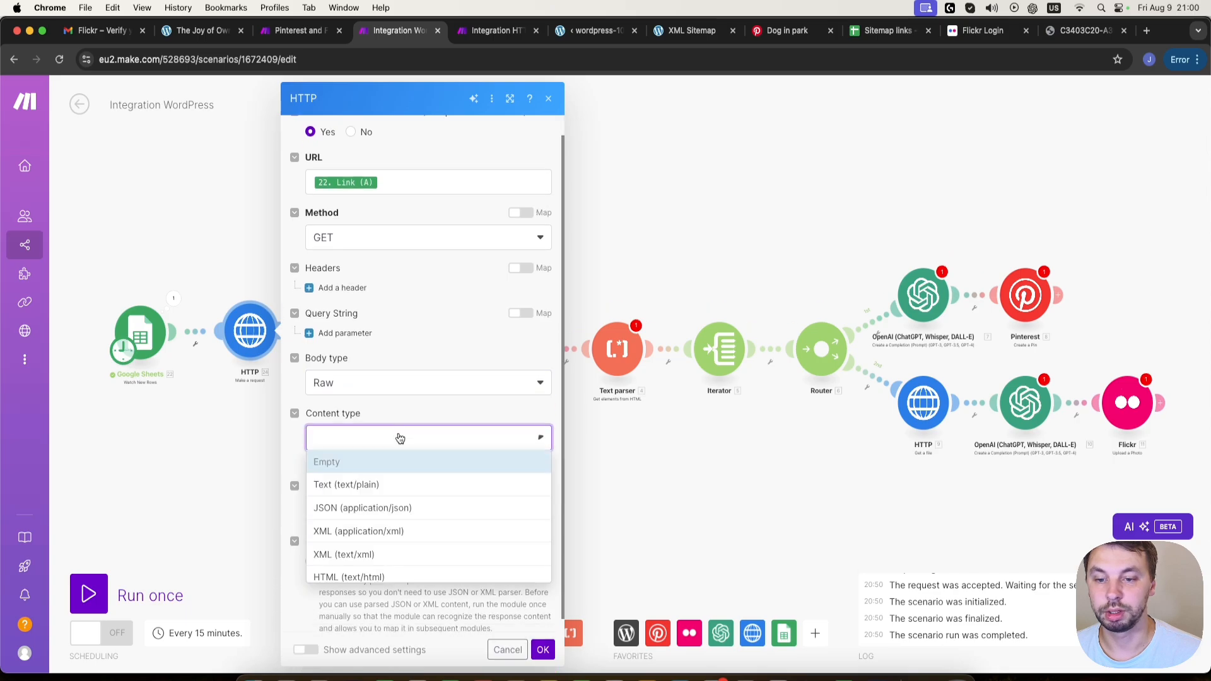
{"action": "left_click", "coordinate": [398, 491]}
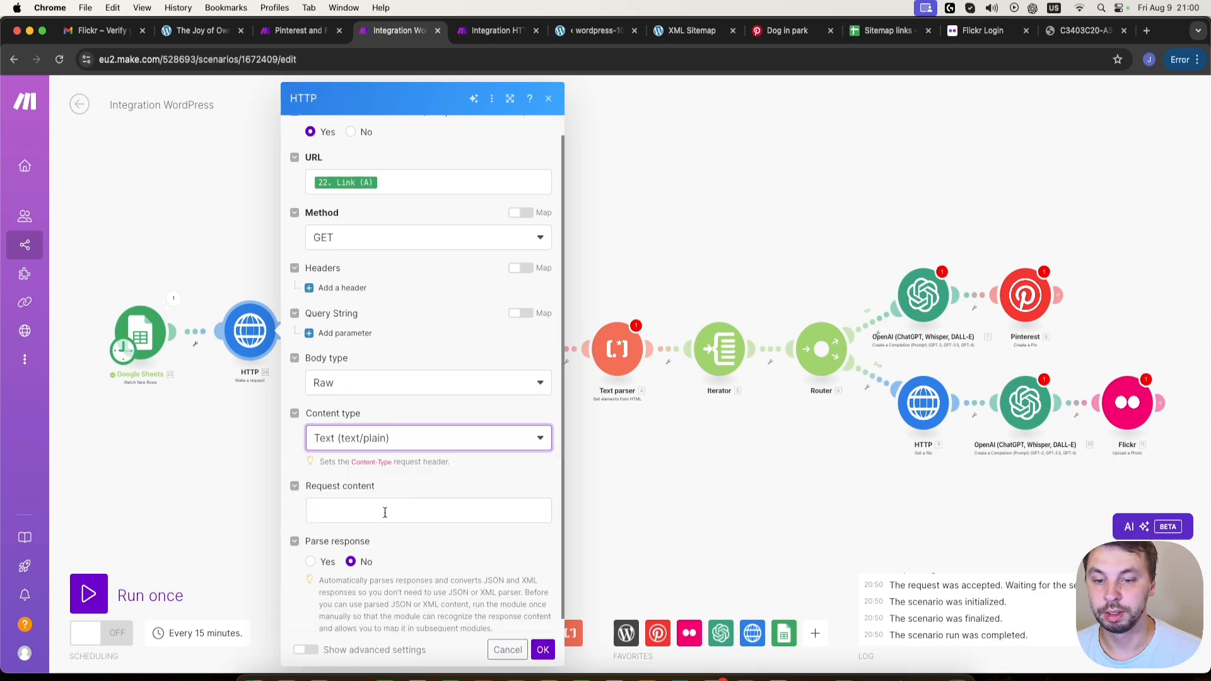
{"action": "scroll", "coordinate": [391, 524], "scroll_direction": "down", "scroll_amount": 1}
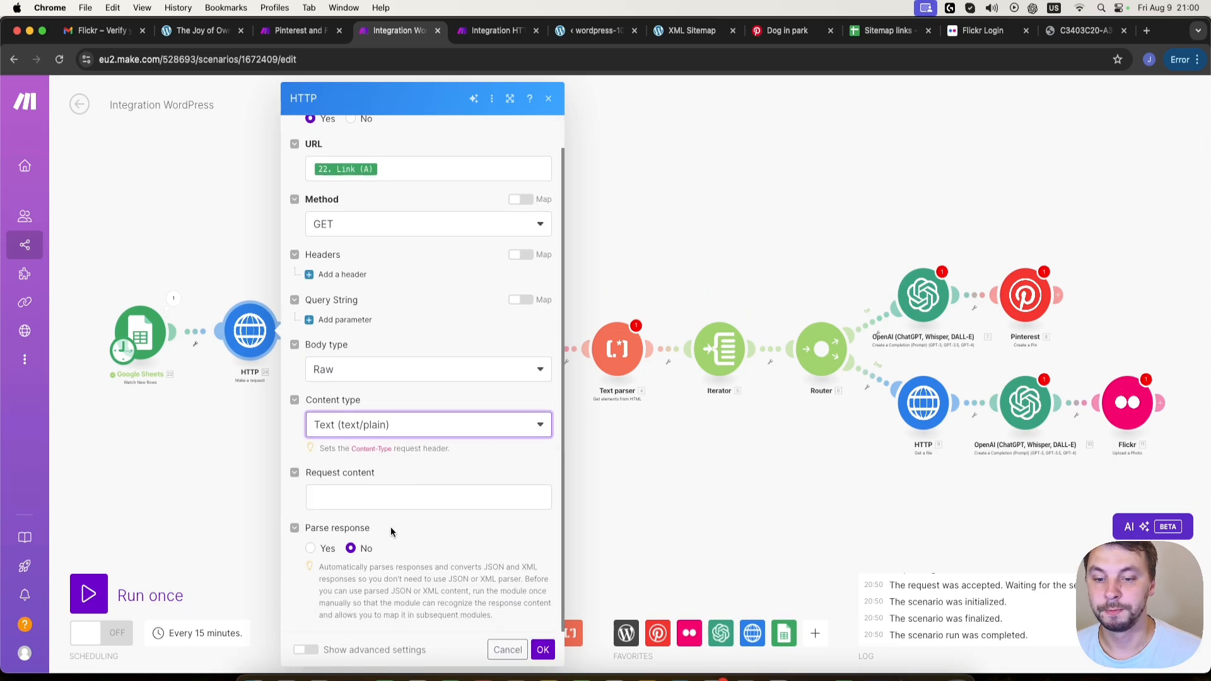
{"action": "left_click", "coordinate": [327, 551]}
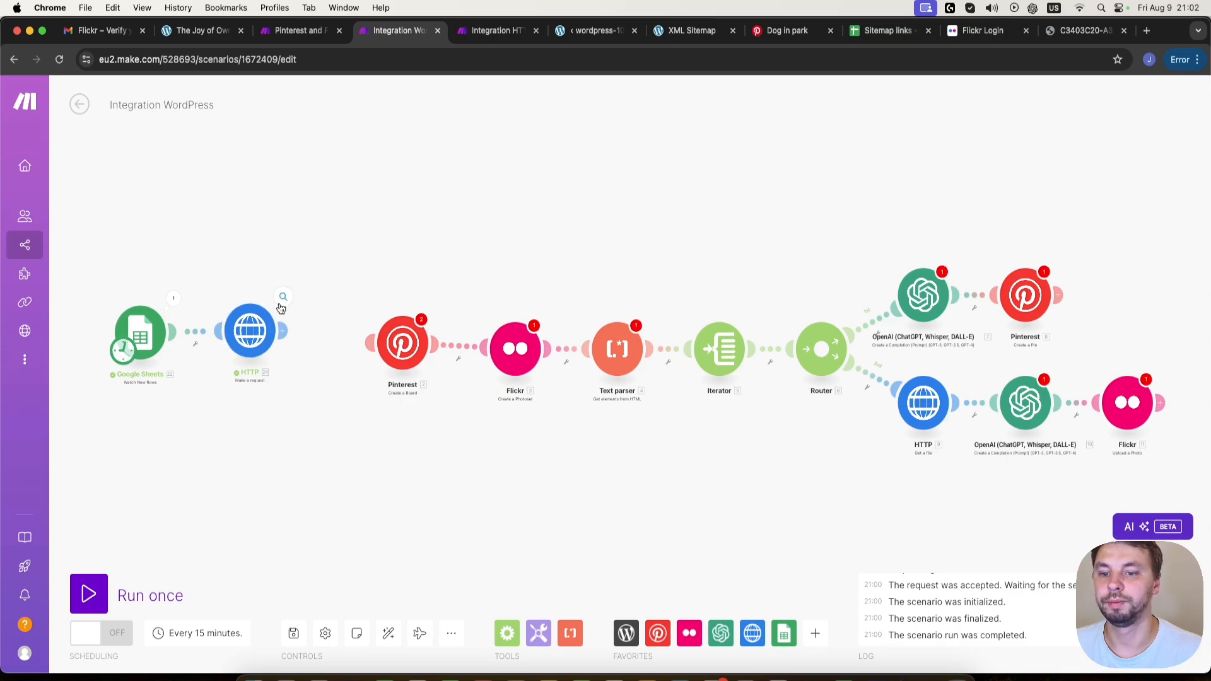
- Inspect the HTTP module's run output and expand its returned Data
{"action": "left_click", "coordinate": [285, 296]}
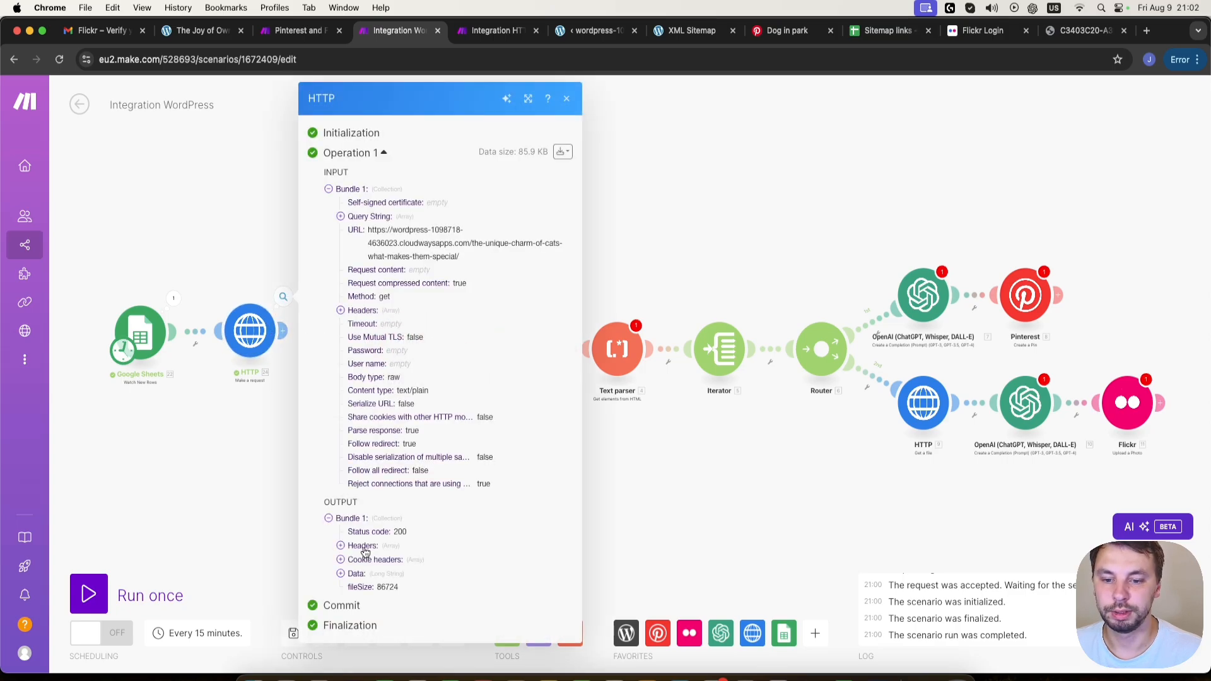
{"action": "left_click", "coordinate": [341, 576]}
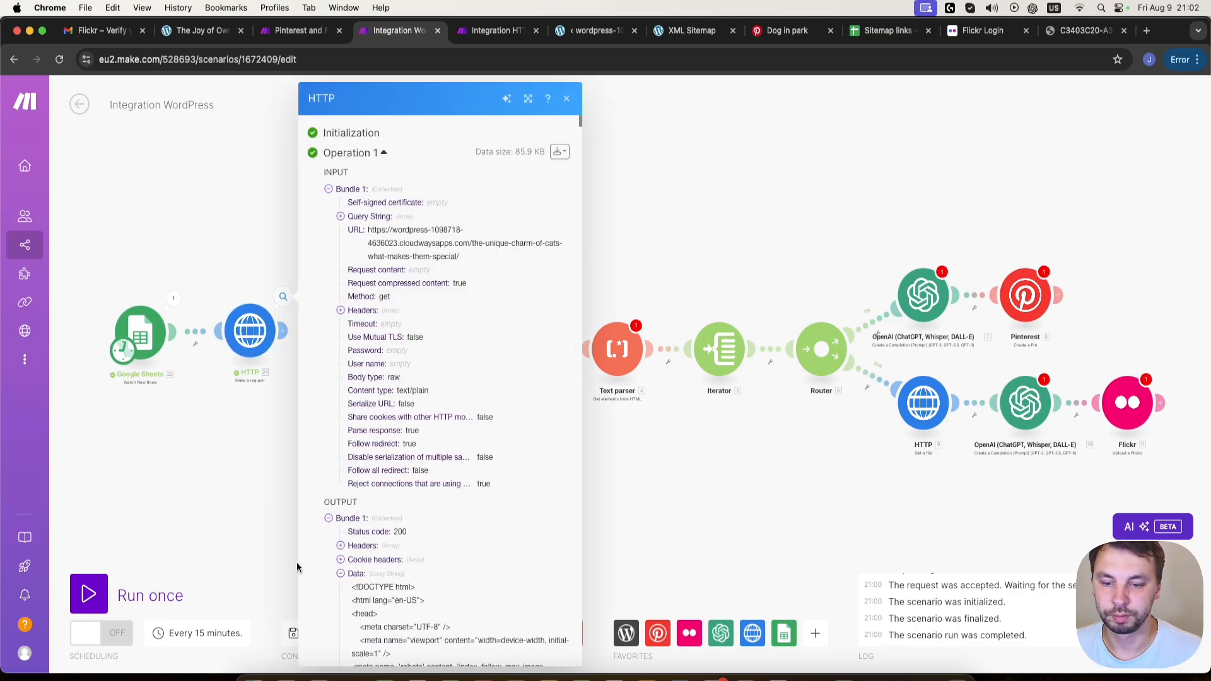
{"action": "left_click", "coordinate": [224, 498]}
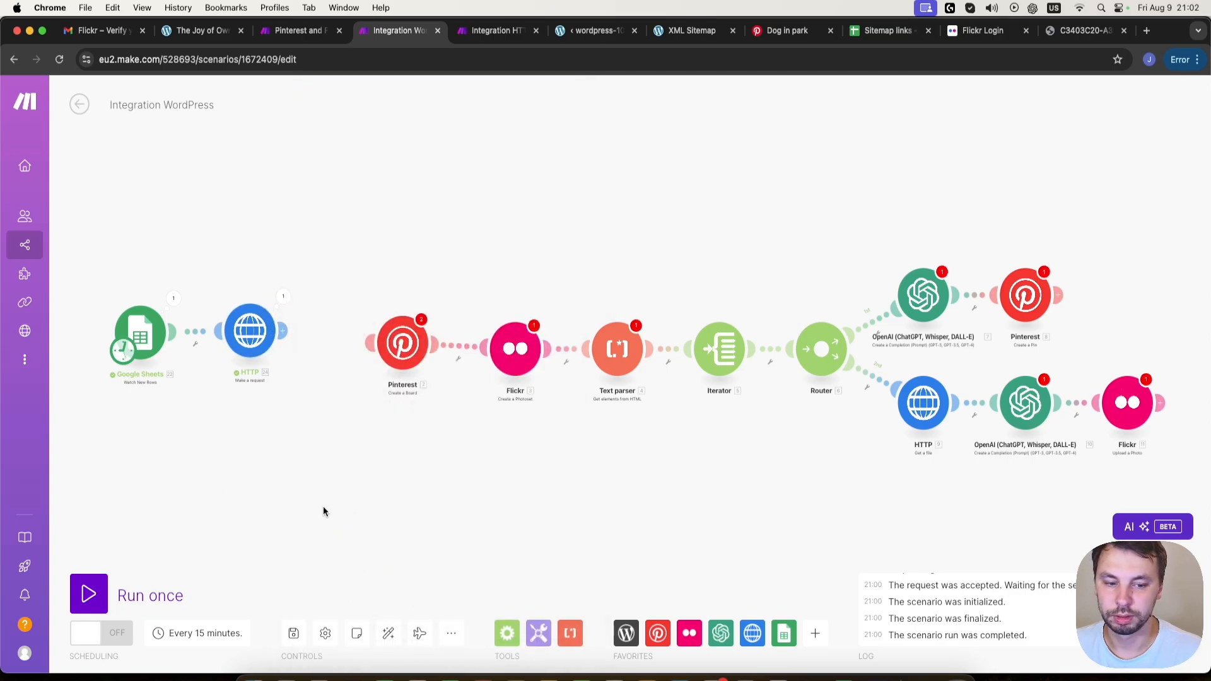
- Add a Text parser Match pattern (Advanced) module after the HTTP request and open its settings
{"action": "left_click", "coordinate": [576, 640]}
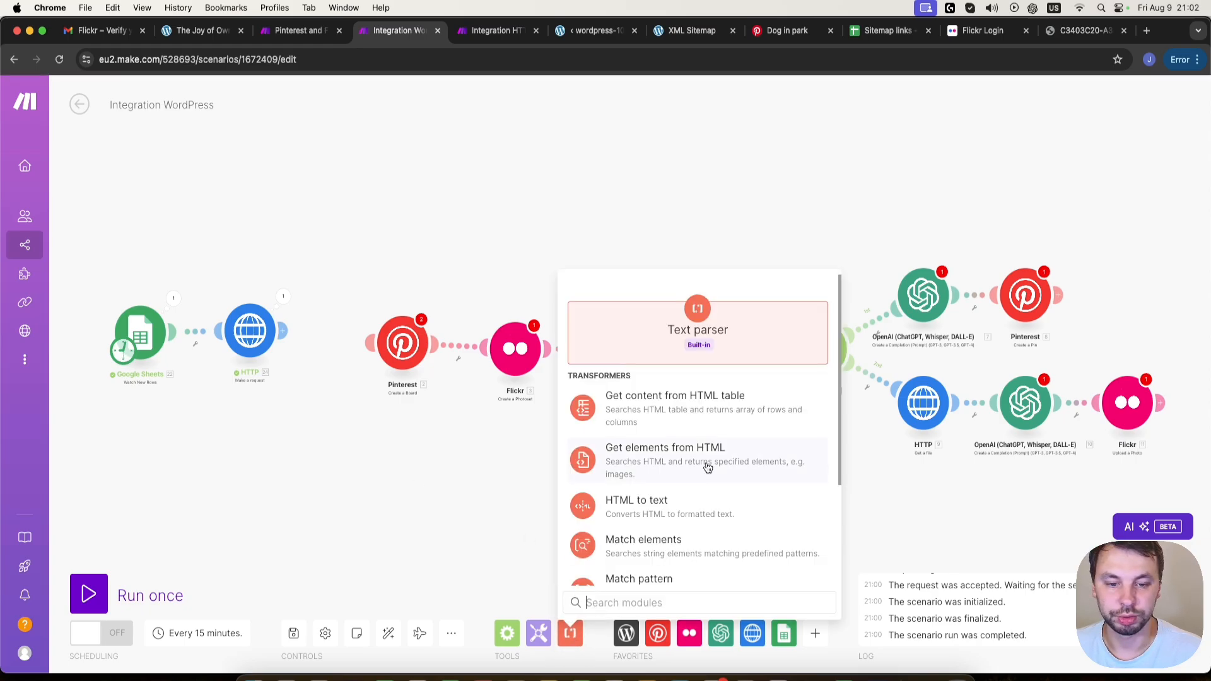
{"action": "scroll", "coordinate": [706, 467], "scroll_direction": "down", "scroll_amount": 3}
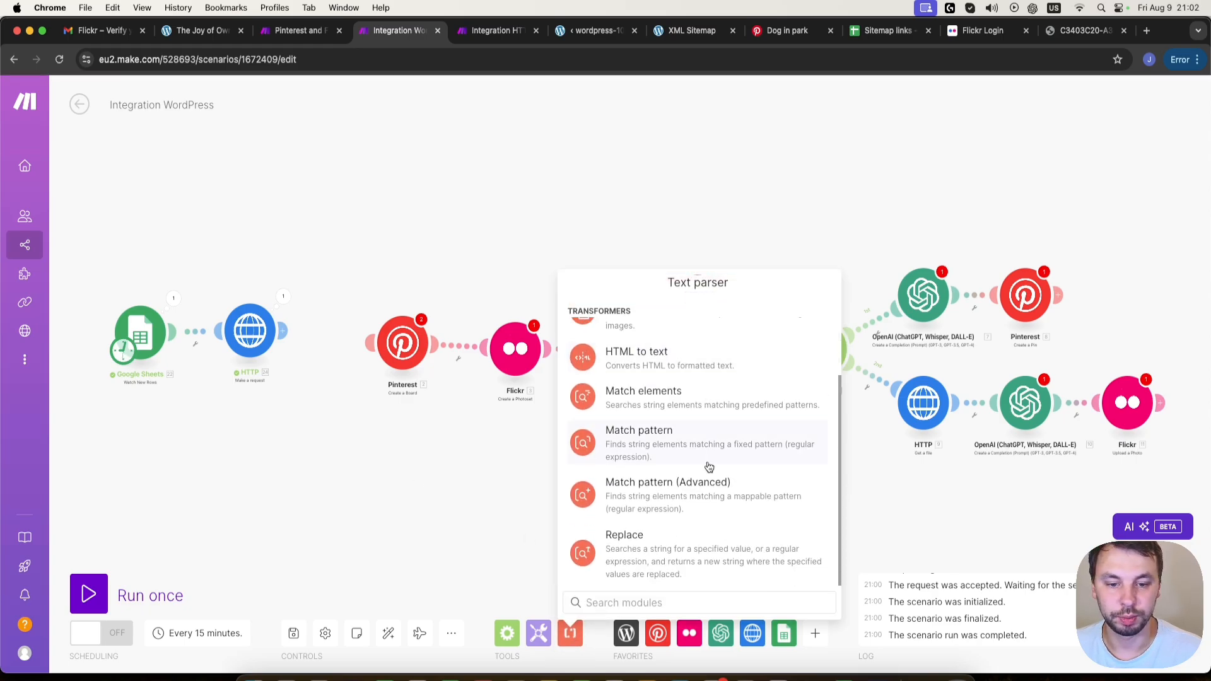
{"action": "left_click", "coordinate": [679, 492]}
{"action": "left_click_drag", "start_coordinate": [637, 502], "coordinate": [347, 320]}
{"action": "left_click", "coordinate": [347, 320]}
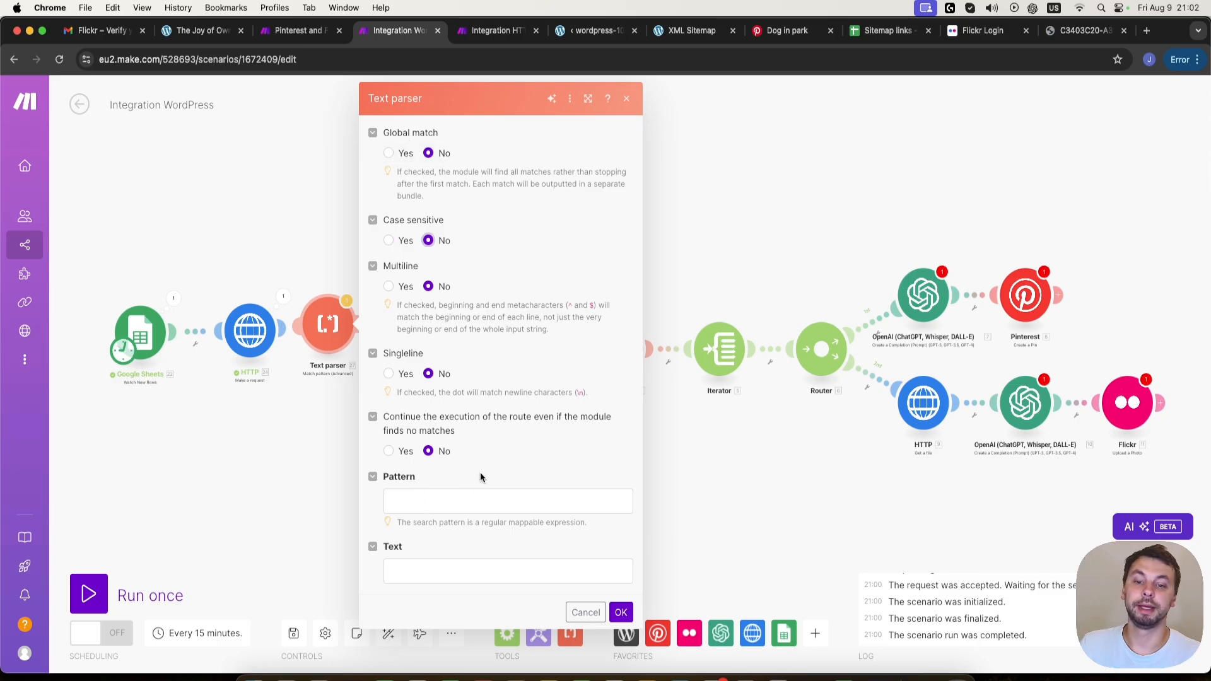
{"action": "left_click_drag", "start_coordinate": [258, 341], "coordinate": [245, 306]}
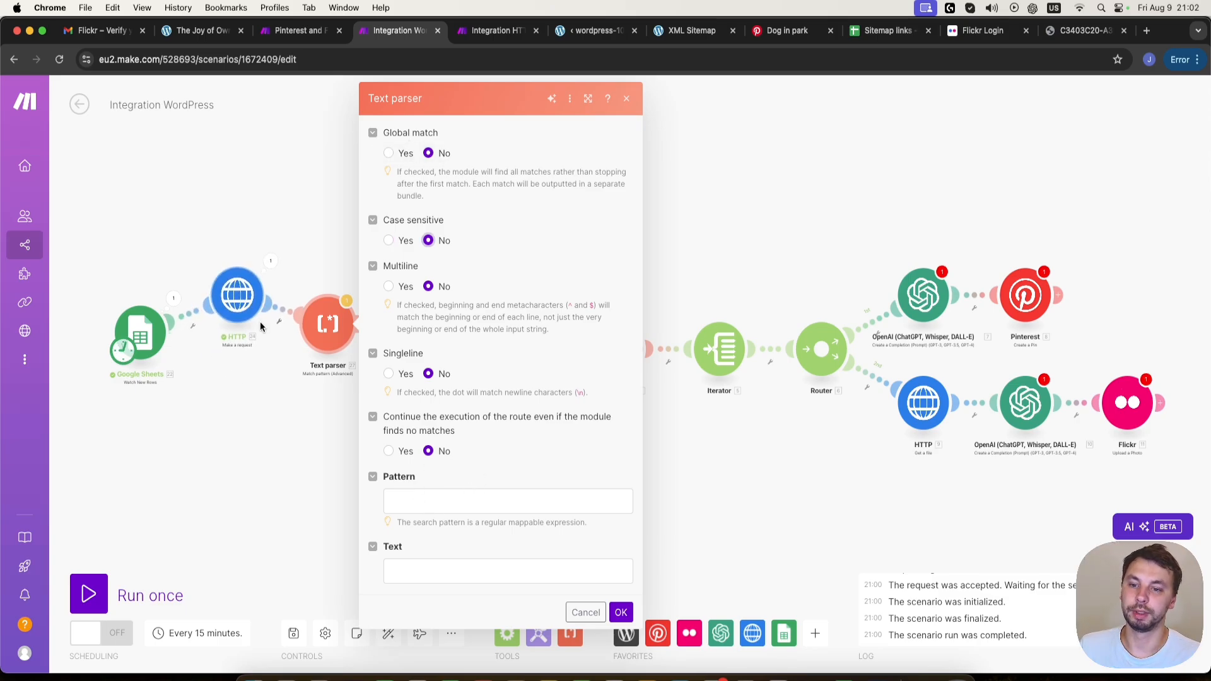
- Set the parser's pattern to <h1[^>]*>(.*?)<\/h1>, map its Text to the HTTP module's Data, and save
{"action": "left_click", "coordinate": [466, 501]}
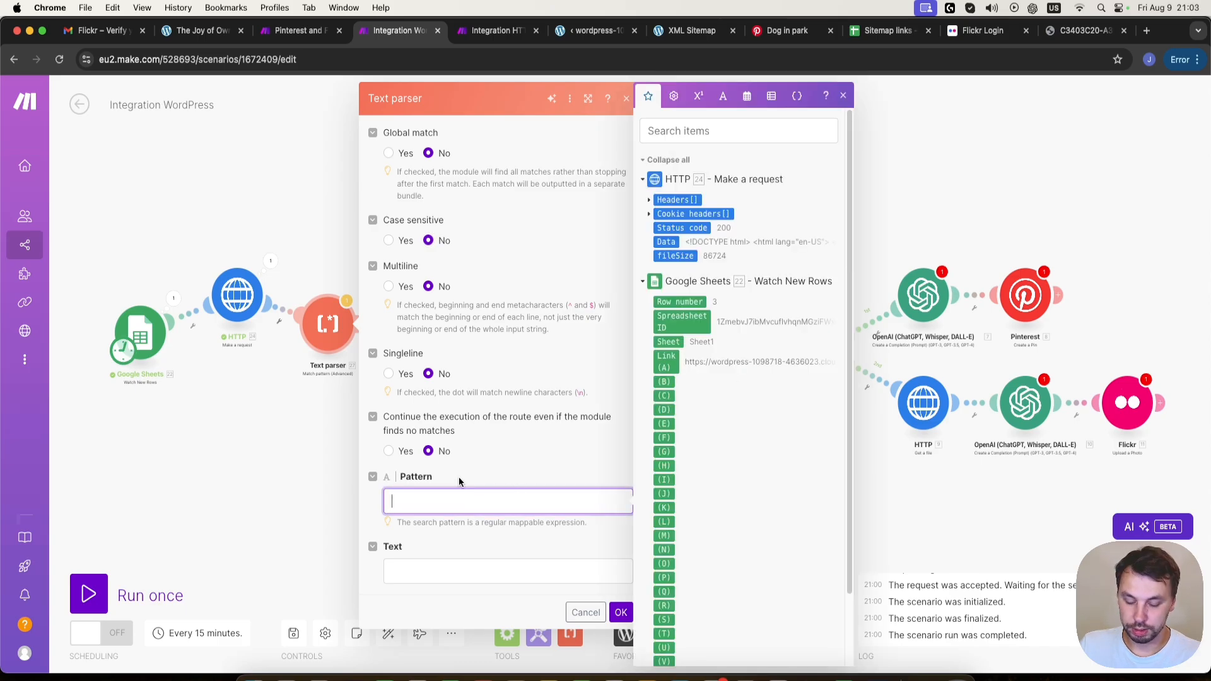
{"action": "left_click", "coordinate": [534, 533]}
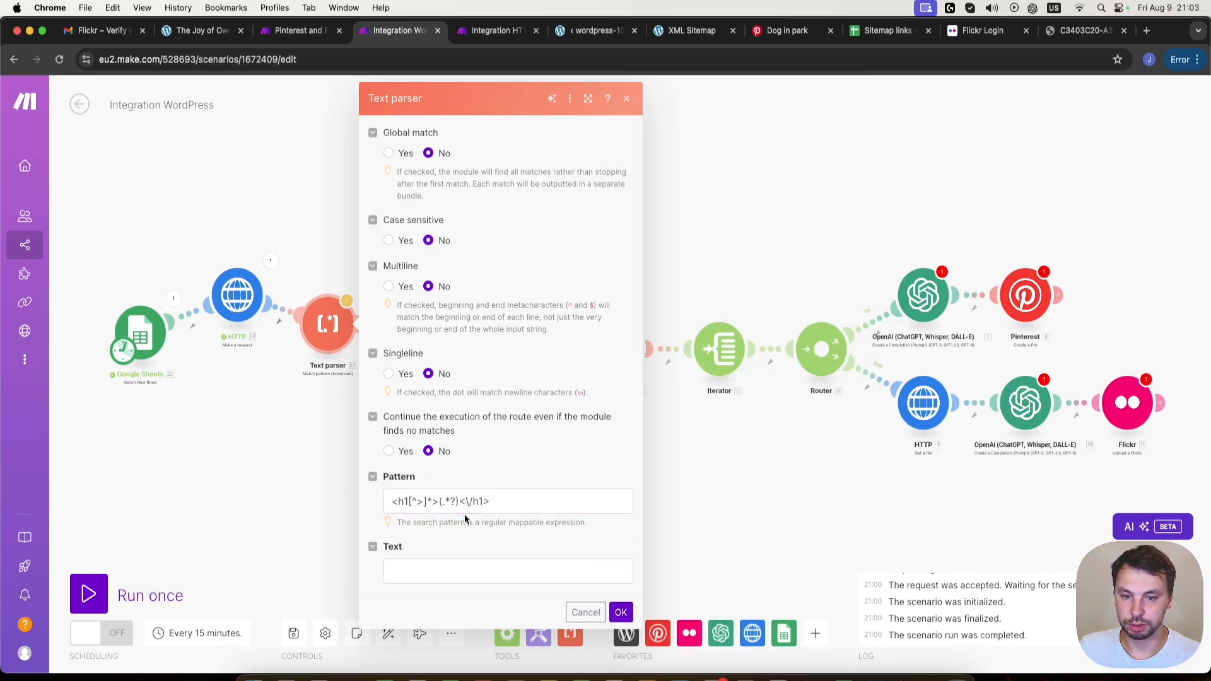
{"action": "left_click", "coordinate": [419, 569]}
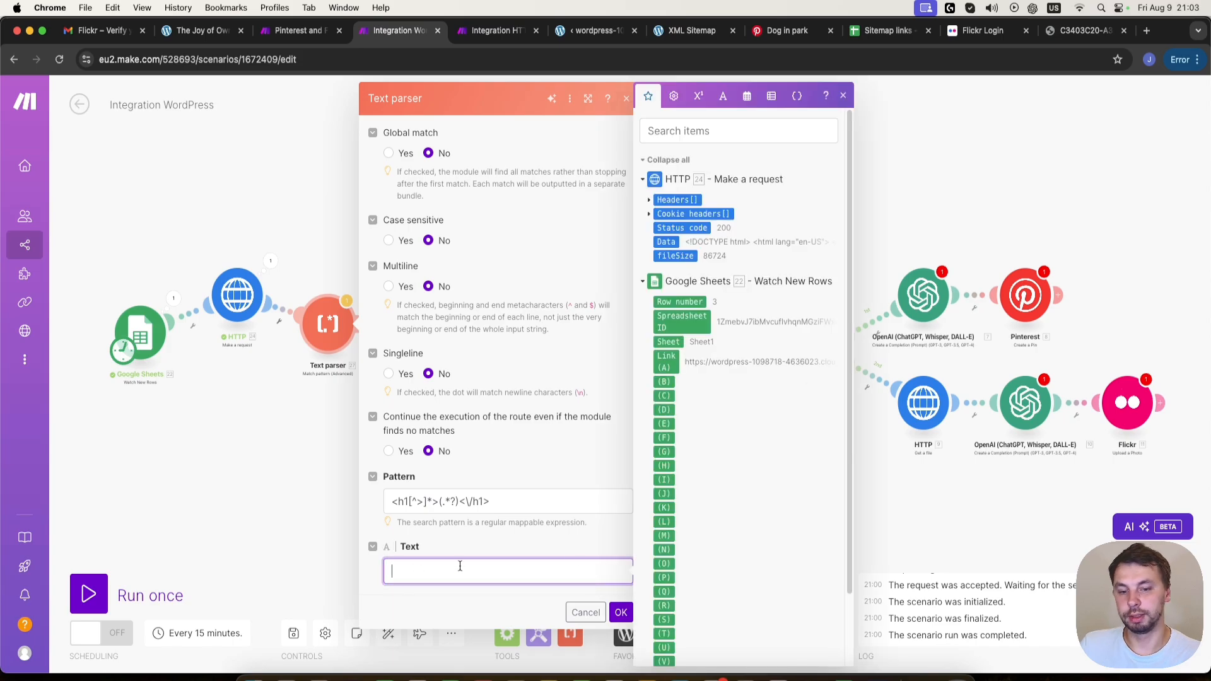
{"action": "left_click", "coordinate": [668, 245]}
{"action": "left_click_drag", "start_coordinate": [668, 245], "coordinate": [568, 571]}
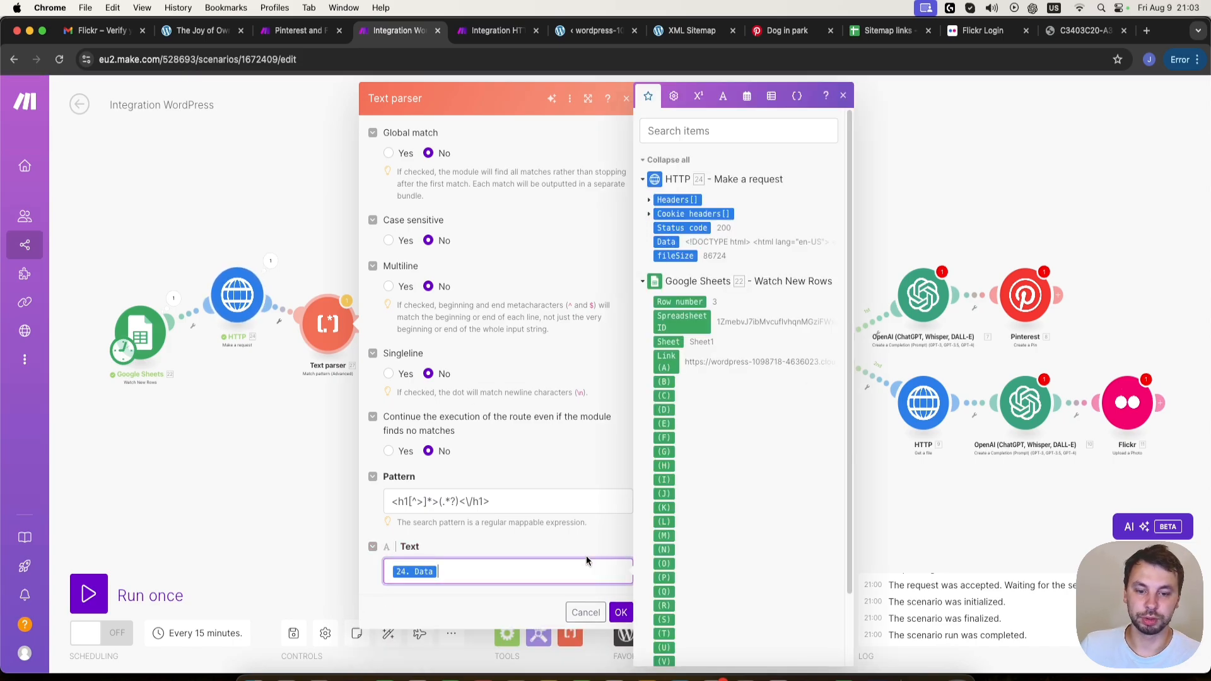
{"action": "left_click", "coordinate": [621, 613]}
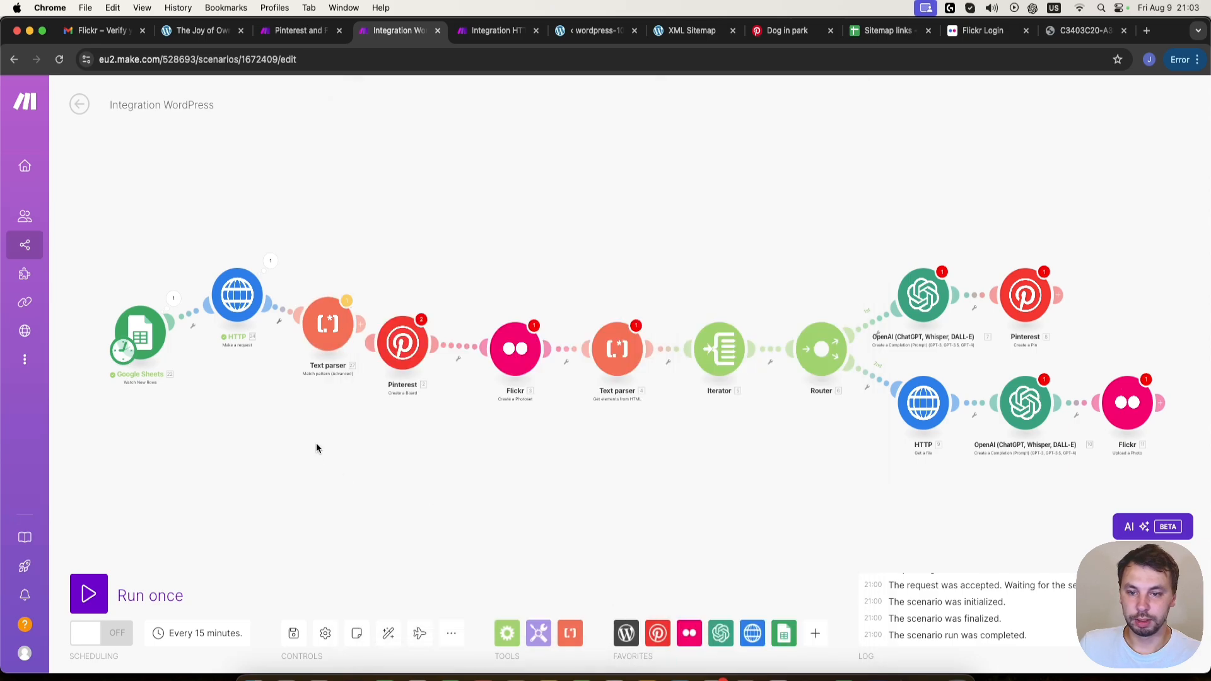
- Run the scenario once and check the Text parser's extracted heading output
{"action": "left_click", "coordinate": [111, 587]}
{"action": "left_click", "coordinate": [403, 649]}
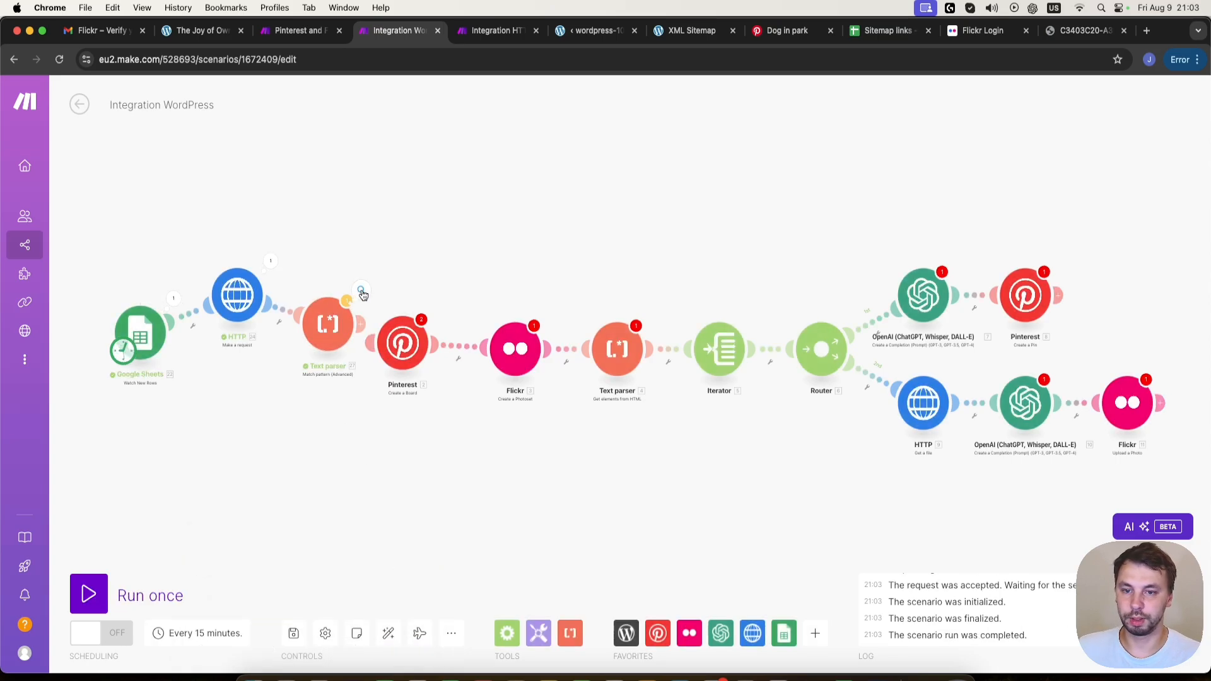
{"action": "left_click", "coordinate": [362, 292]}
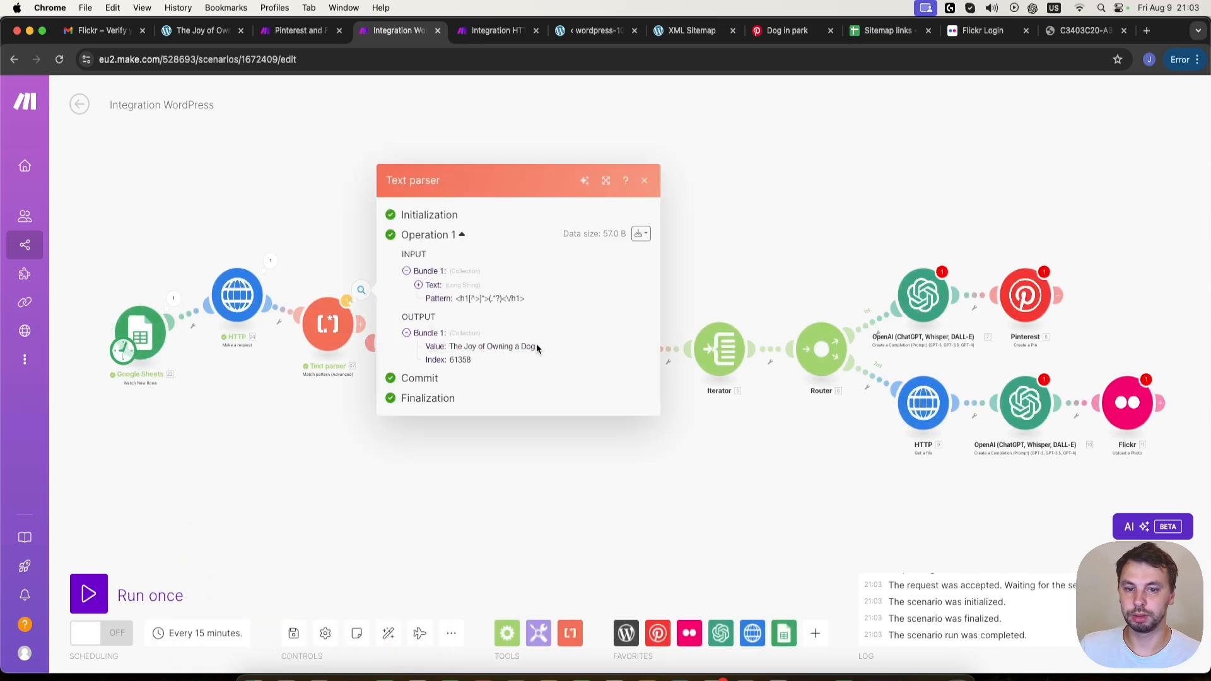
{"action": "left_click", "coordinate": [397, 448]}
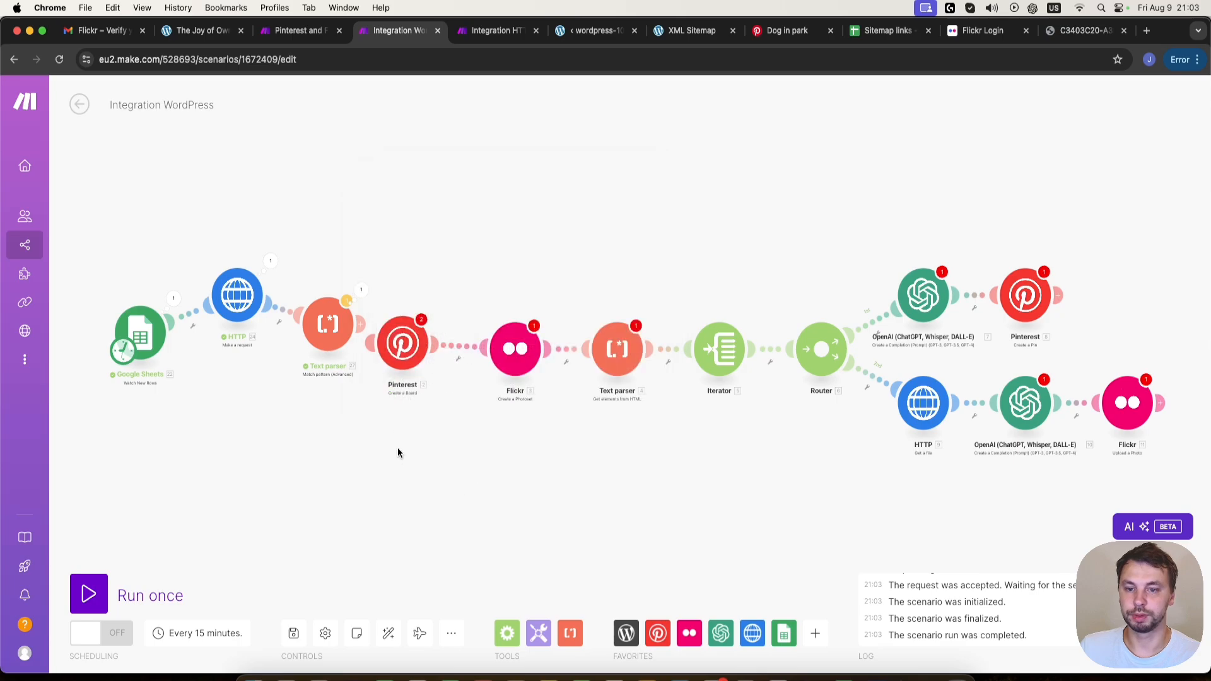
- Connect the Match pattern parser to Pinterest Create a Board, map the board's Name to the parser's Value, and save
{"action": "left_click_drag", "start_coordinate": [365, 324], "coordinate": [384, 345]}
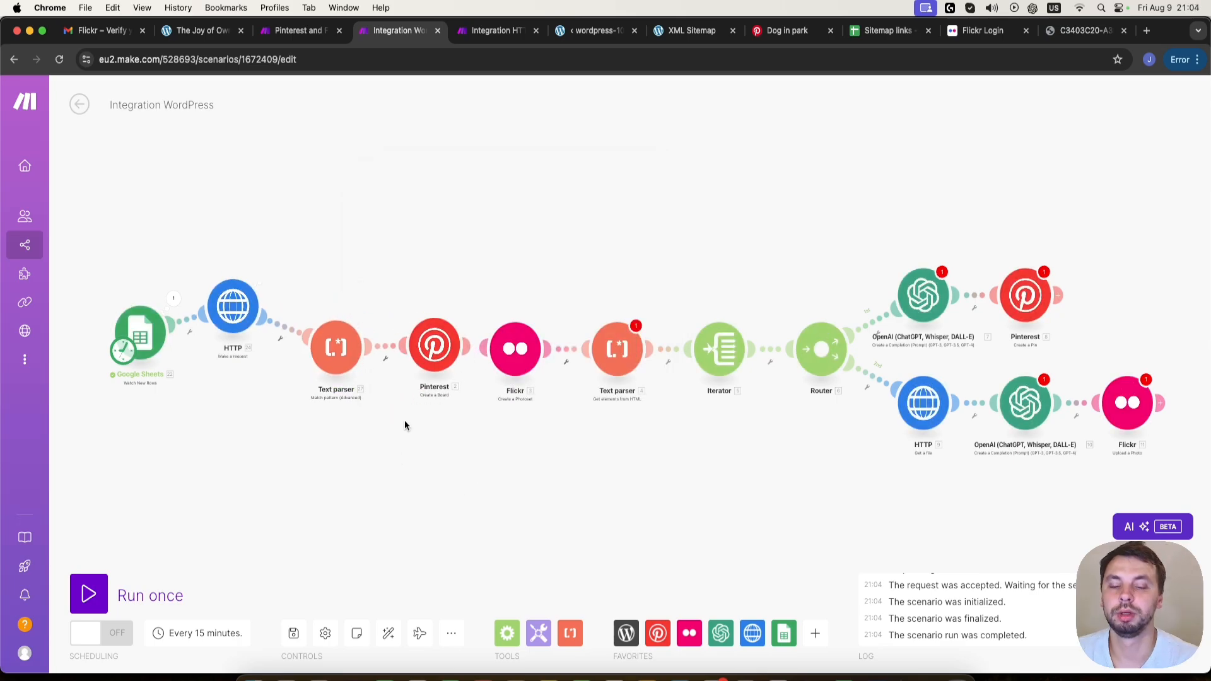
{"action": "left_click", "coordinate": [424, 356]}
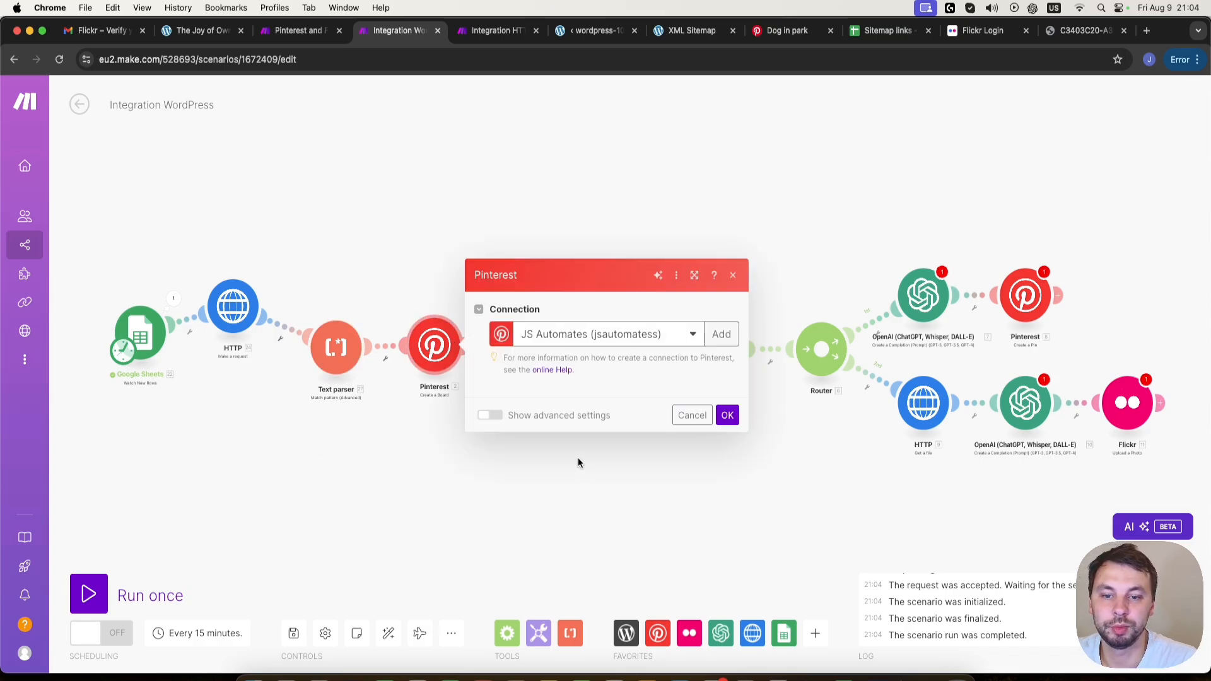
{"action": "double_click", "coordinate": [600, 333]}
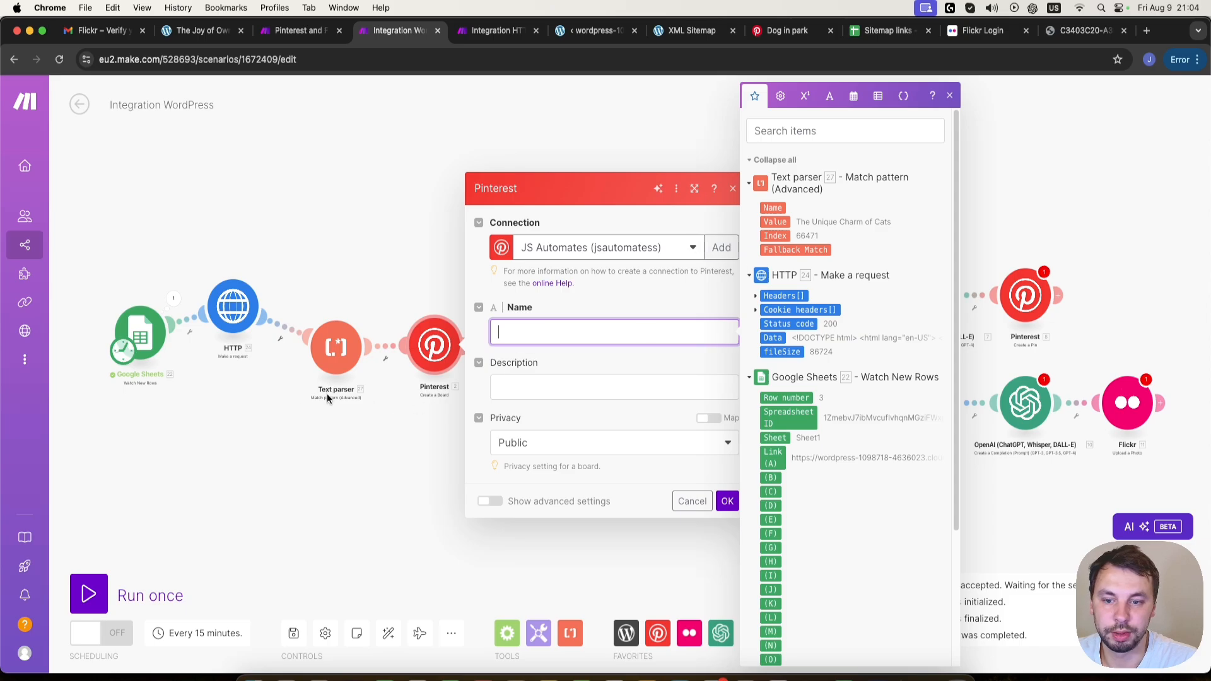
{"action": "left_click", "coordinate": [776, 221]}
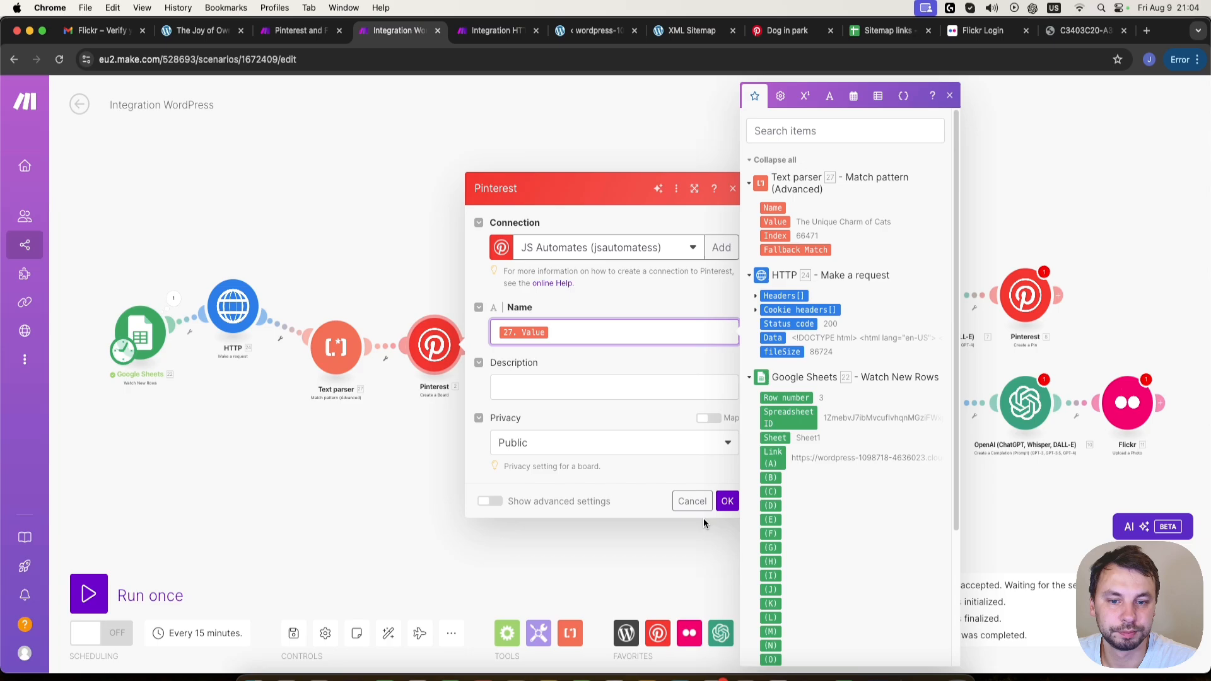
{"action": "left_click", "coordinate": [729, 502]}
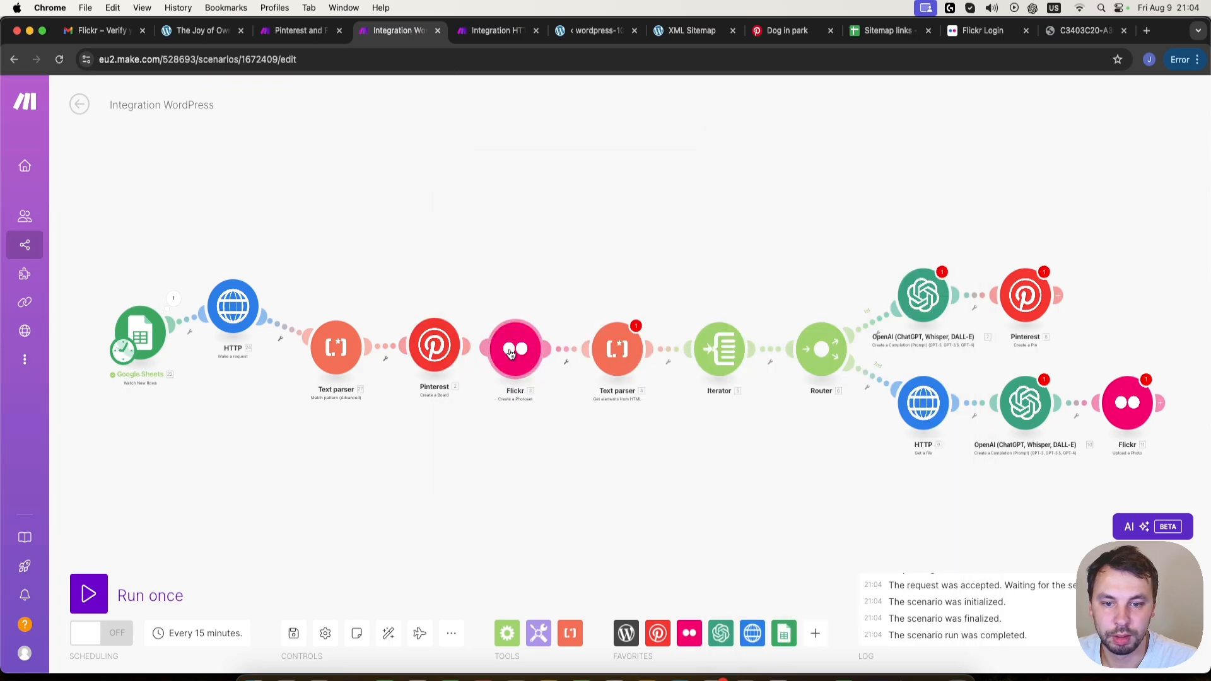
- Map the Title of the Flickr Create a Photoset module to the Match pattern parser's Value and save
{"action": "left_click", "coordinate": [527, 350]}
{"action": "left_click", "coordinate": [724, 342]}
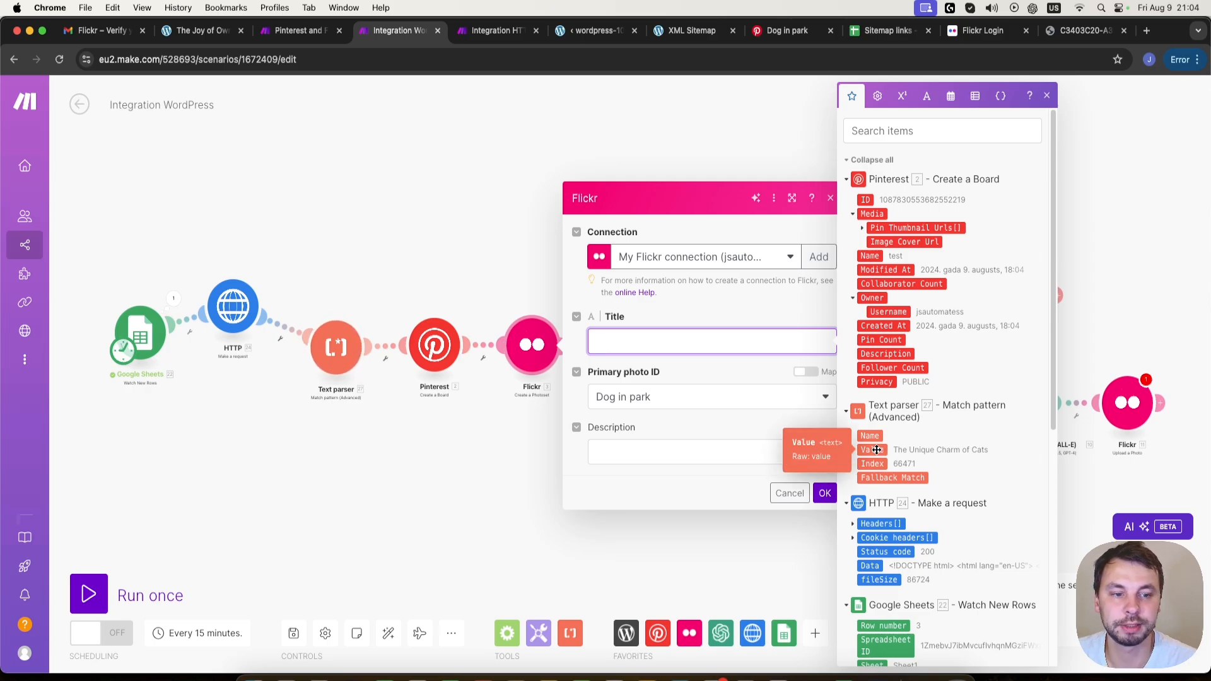
{"action": "left_click", "coordinate": [877, 450]}
{"action": "left_click", "coordinate": [828, 494]}
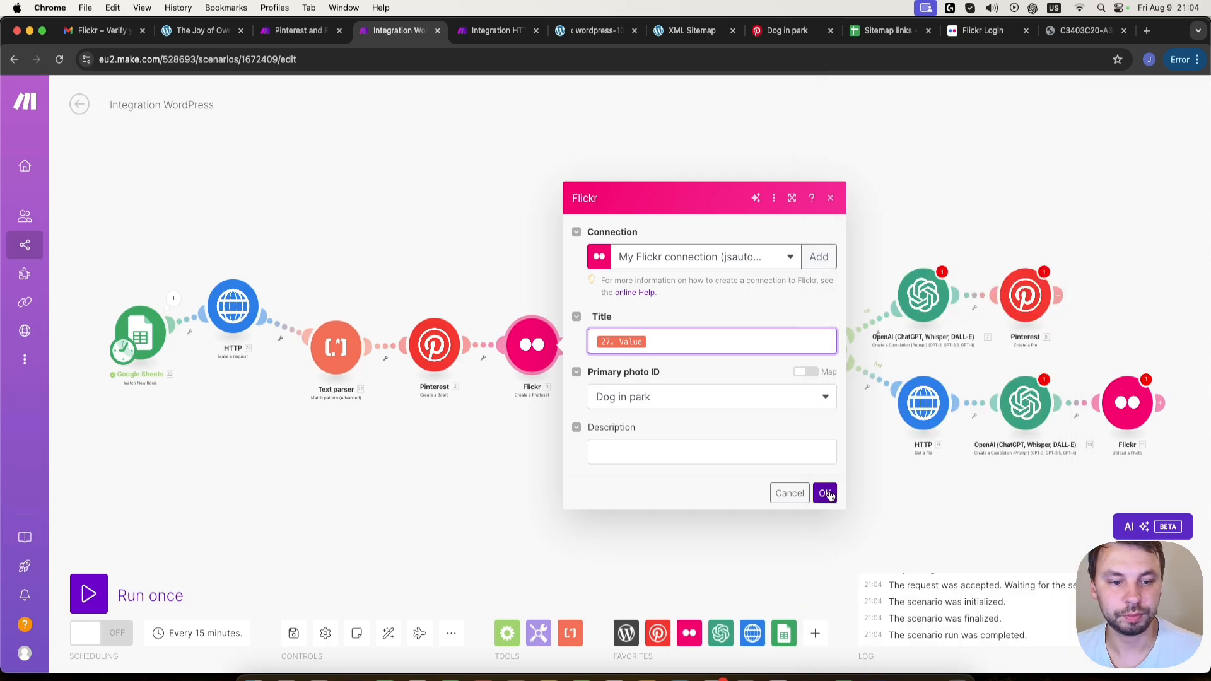
- Replace the HTML mapping of the Text parser Get elements from HTML module with the HTTP request's Data and save
{"action": "left_click_drag", "start_coordinate": [604, 353], "coordinate": [610, 317]}
{"action": "left_click", "coordinate": [610, 317]}
{"action": "left_click", "coordinate": [785, 379]}
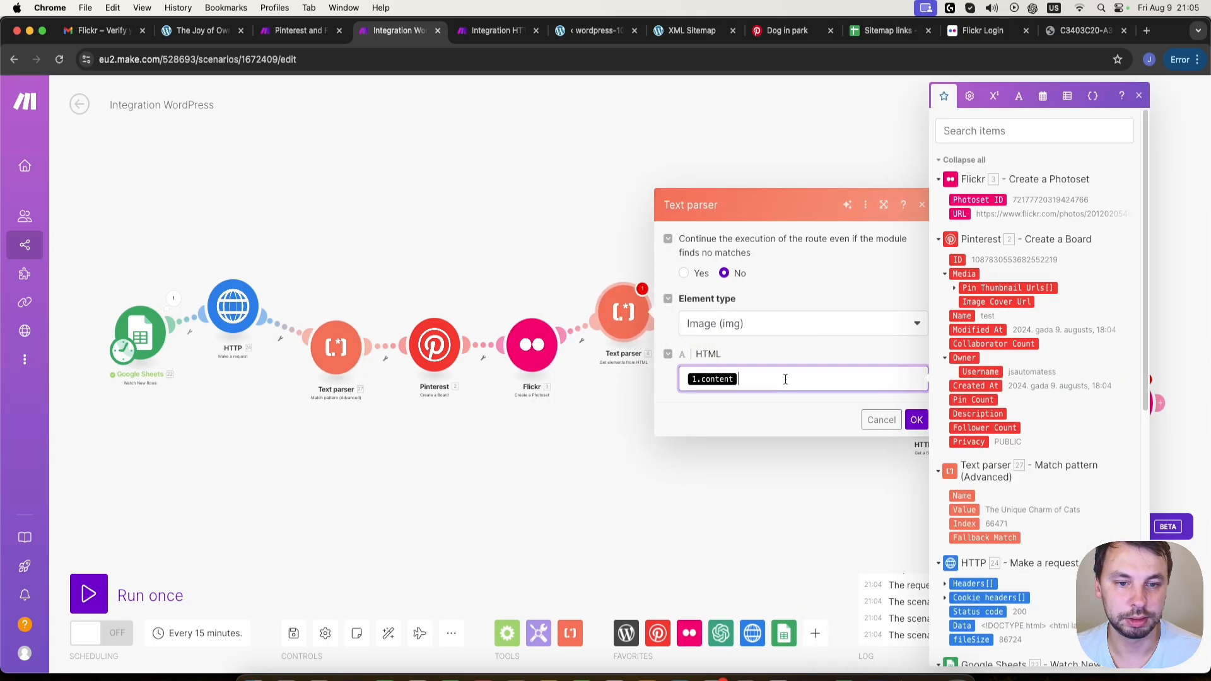
{"action": "scroll", "coordinate": [953, 536], "scroll_direction": "down", "scroll_amount": 1}
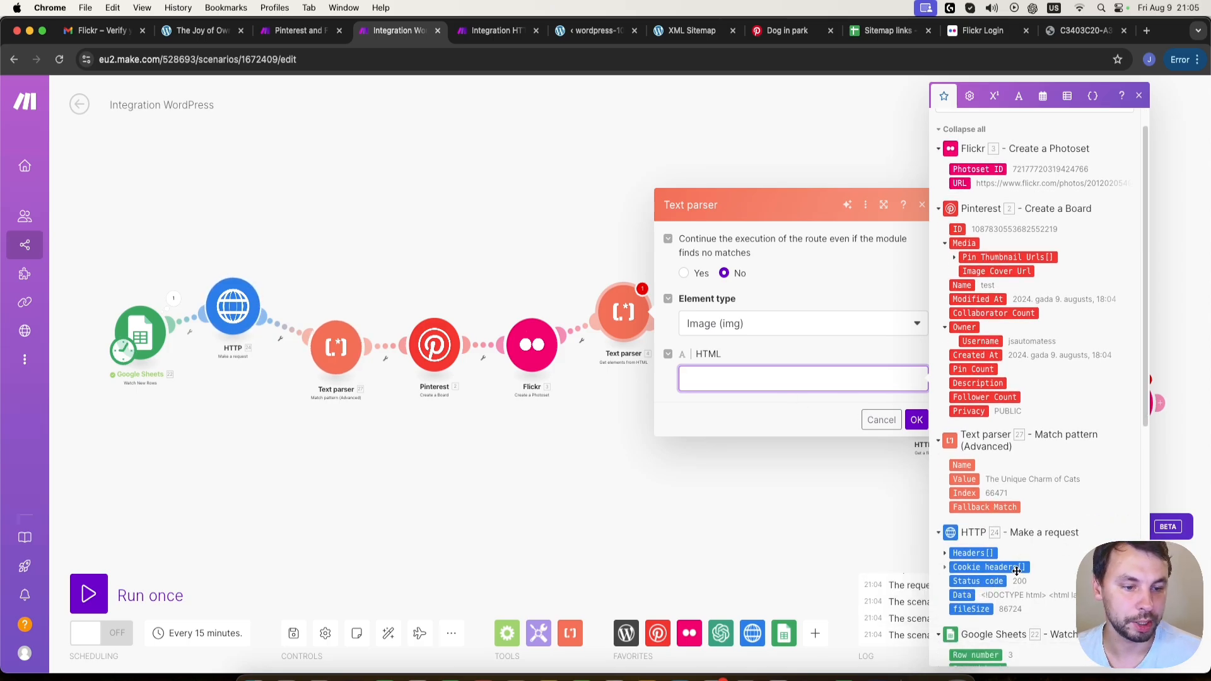
{"action": "left_click", "coordinate": [964, 596]}
{"action": "scroll", "coordinate": [1034, 442], "scroll_direction": "down", "scroll_amount": 10}
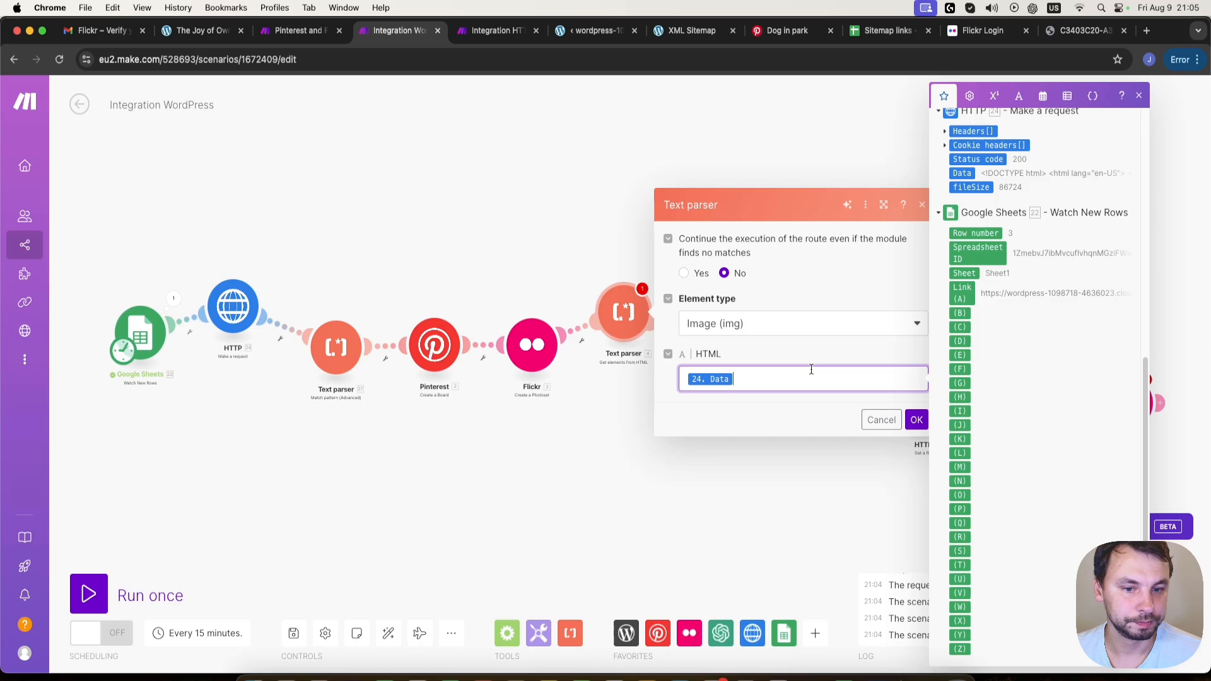
{"action": "left_click", "coordinate": [916, 421]}
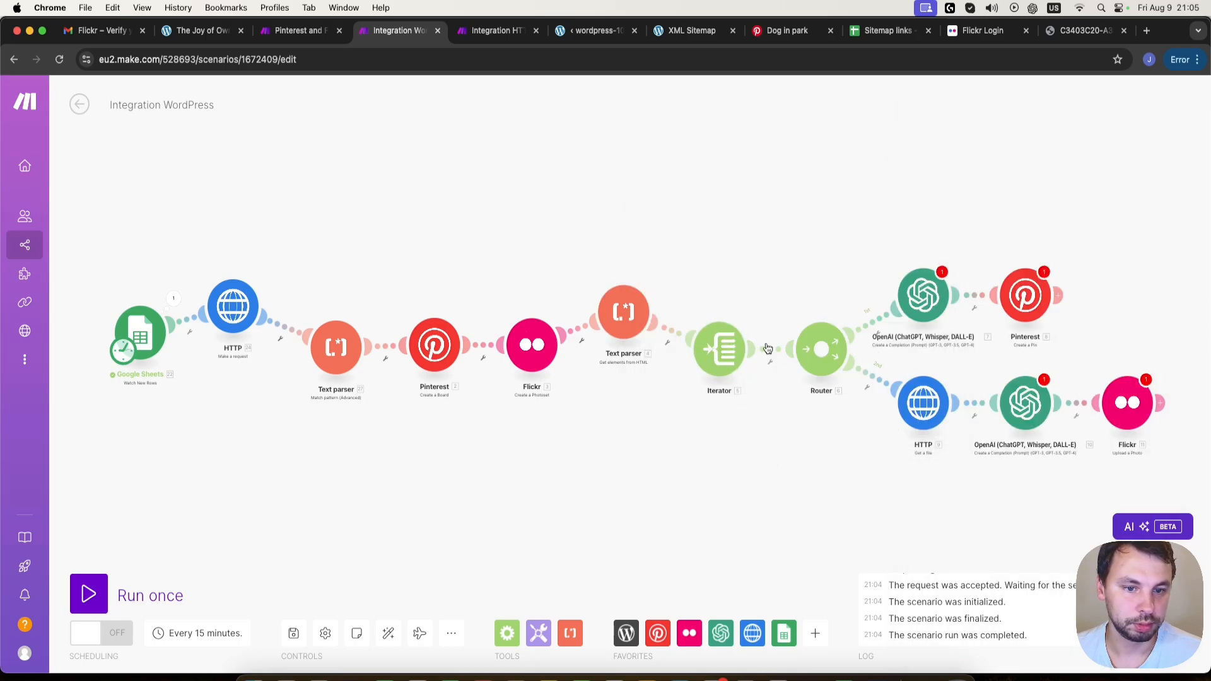
- In the OpenAI module before Pinterest, replace the content variable in the user message with the HTTP request's Data and save
{"action": "left_click", "coordinate": [922, 295]}
{"action": "scroll", "coordinate": [1088, 316], "scroll_direction": "down", "scroll_amount": 5}
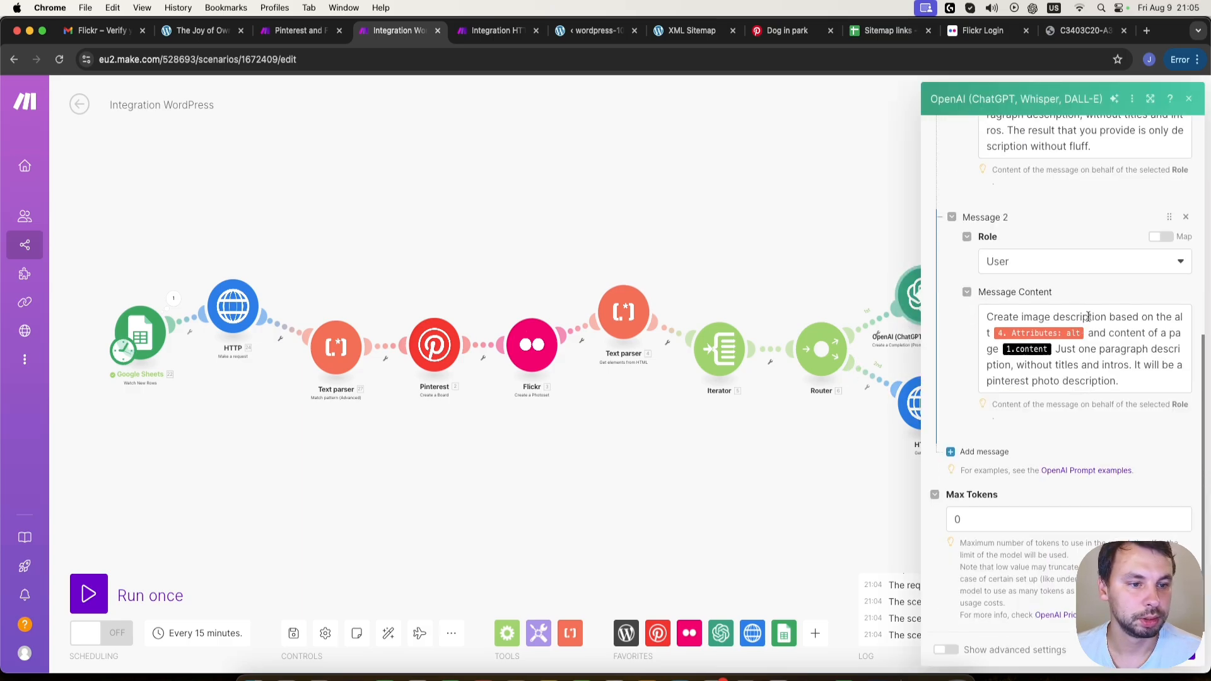
{"action": "left_click", "coordinate": [1047, 349]}
{"action": "key", "text": "BackSpace"}
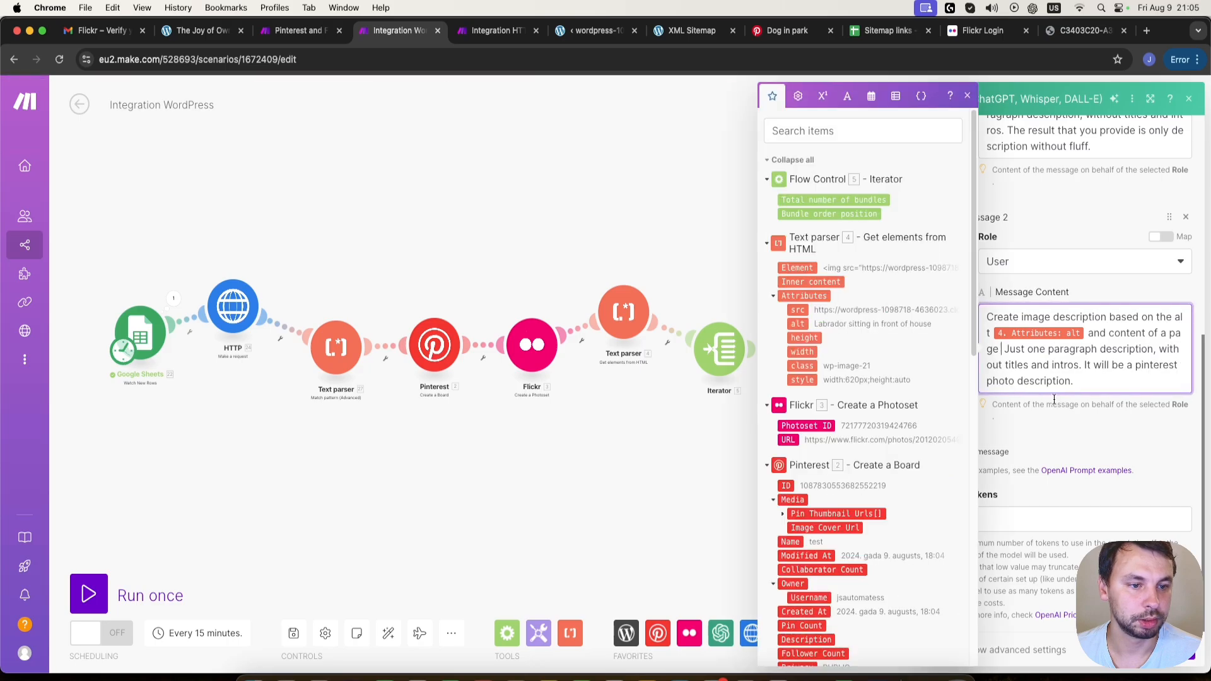
{"action": "scroll", "coordinate": [884, 488], "scroll_direction": "down", "scroll_amount": 10}
{"action": "scroll", "coordinate": [834, 358], "scroll_direction": "up", "scroll_amount": 3}
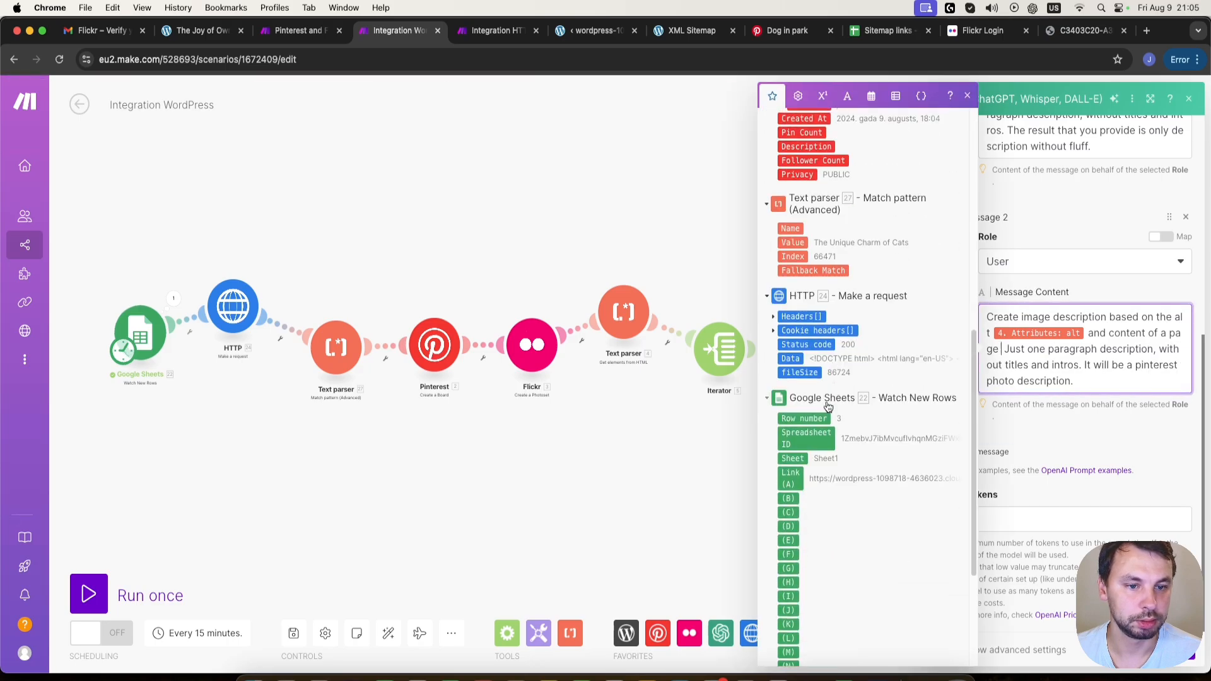
{"action": "left_click", "coordinate": [790, 358]}
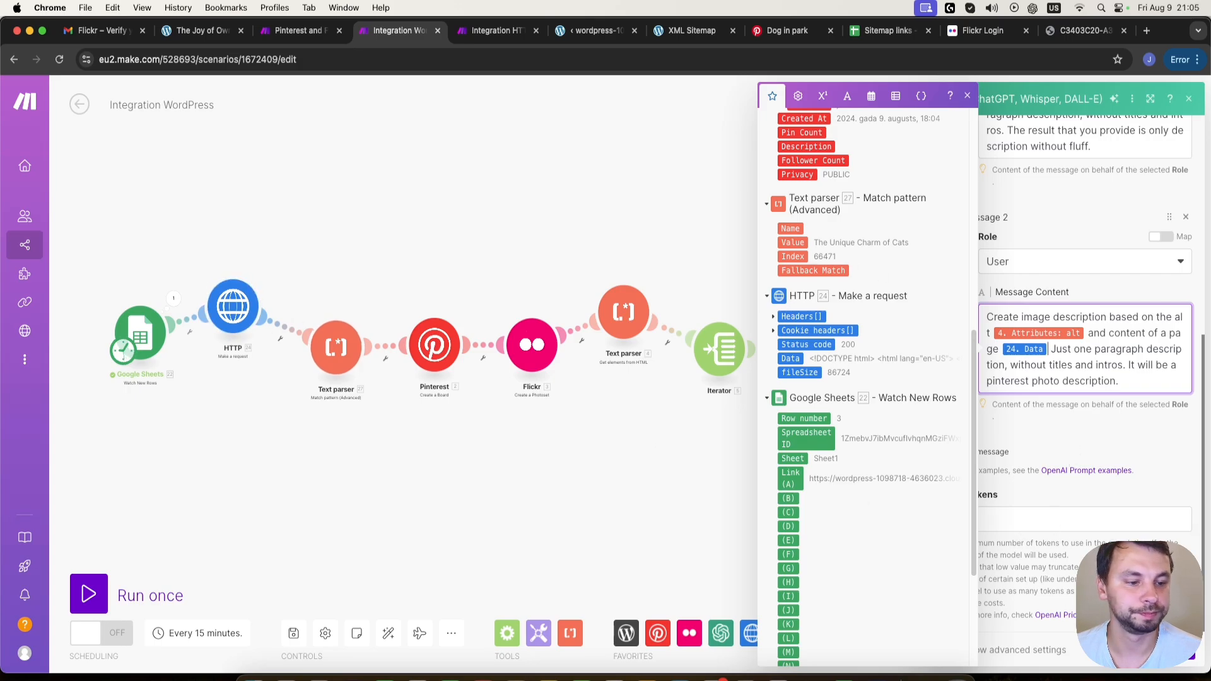
{"action": "left_click", "coordinate": [1177, 651]}
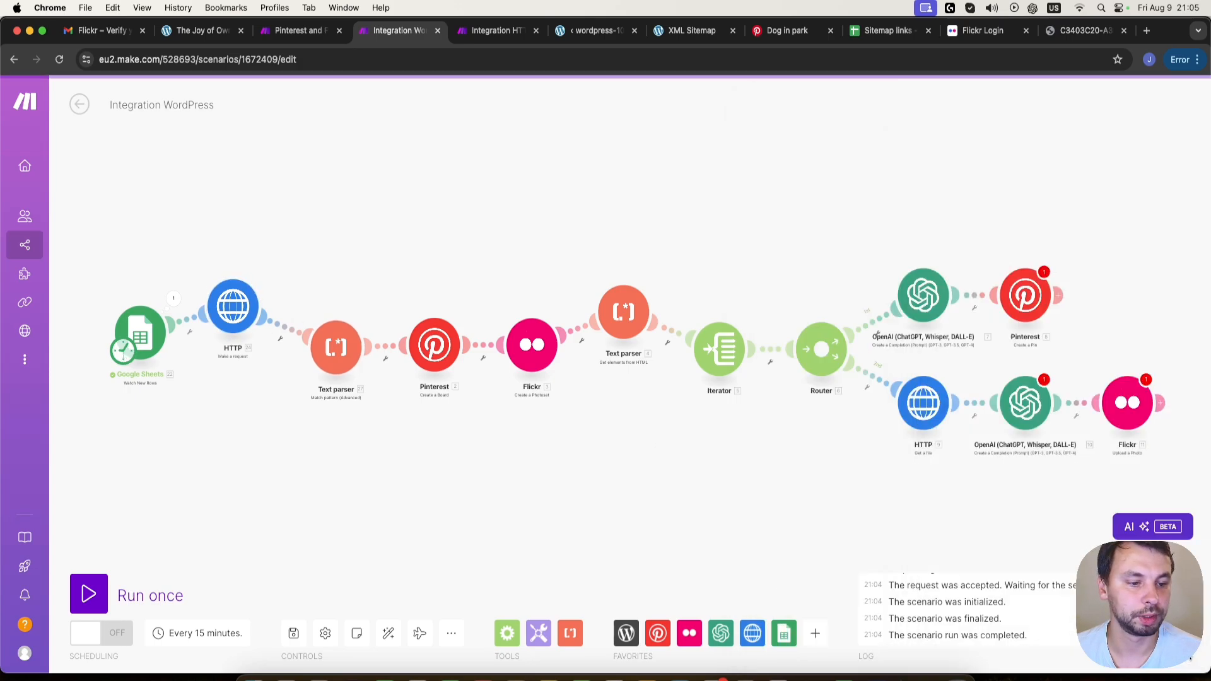
- Map the Link of the Pinterest Create a Pin module to the Google Sheets Link (A) value and save
{"action": "left_click", "coordinate": [1025, 296]}
{"action": "scroll", "coordinate": [814, 424], "scroll_direction": "down", "scroll_amount": 5}
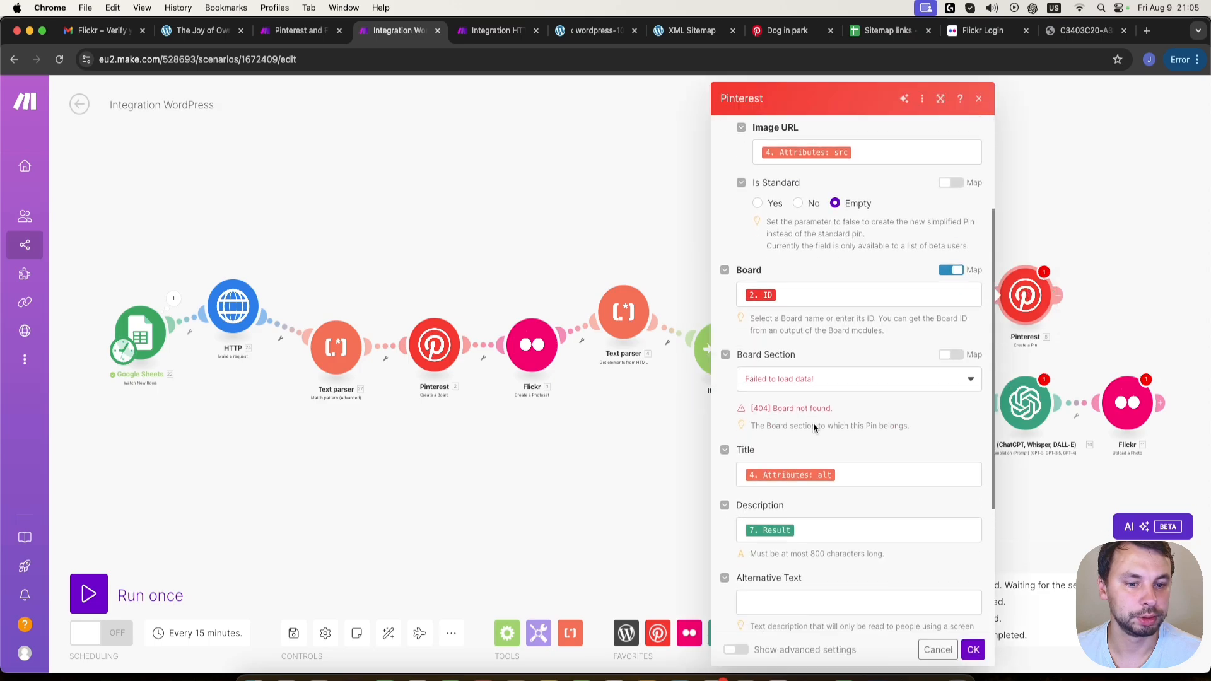
{"action": "scroll", "coordinate": [822, 452], "scroll_direction": "down", "scroll_amount": 2}
{"action": "left_click", "coordinate": [817, 456]}
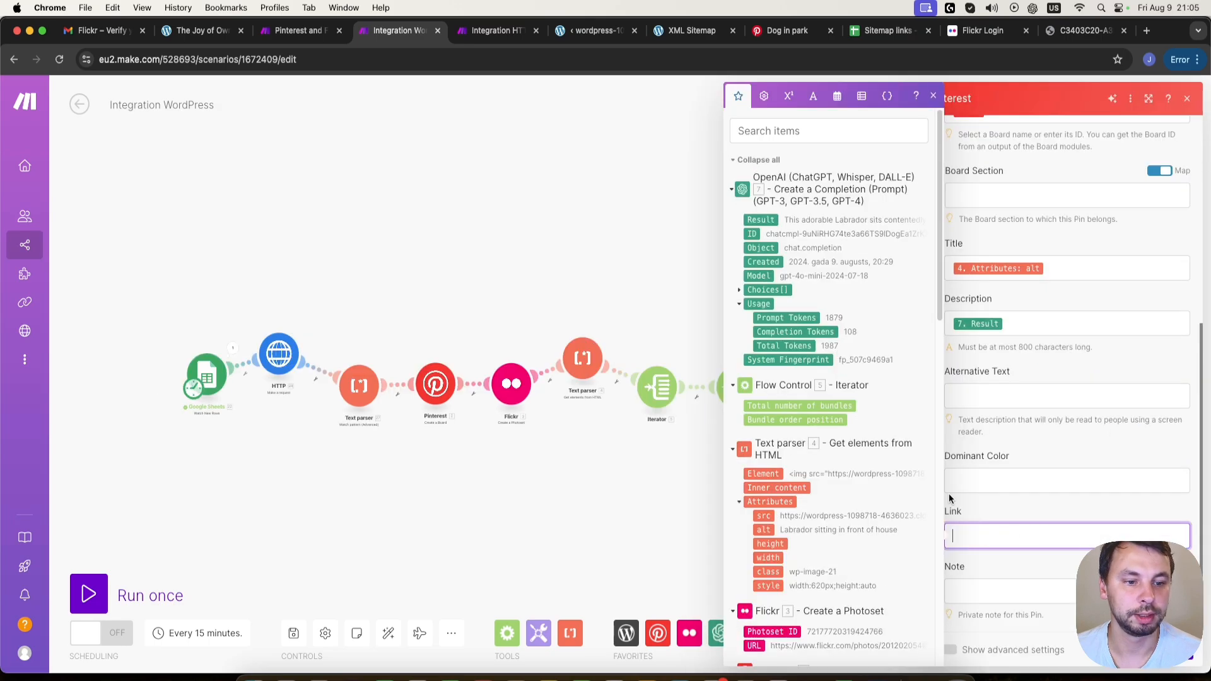
{"action": "scroll", "coordinate": [807, 461], "scroll_direction": "down", "scroll_amount": 15}
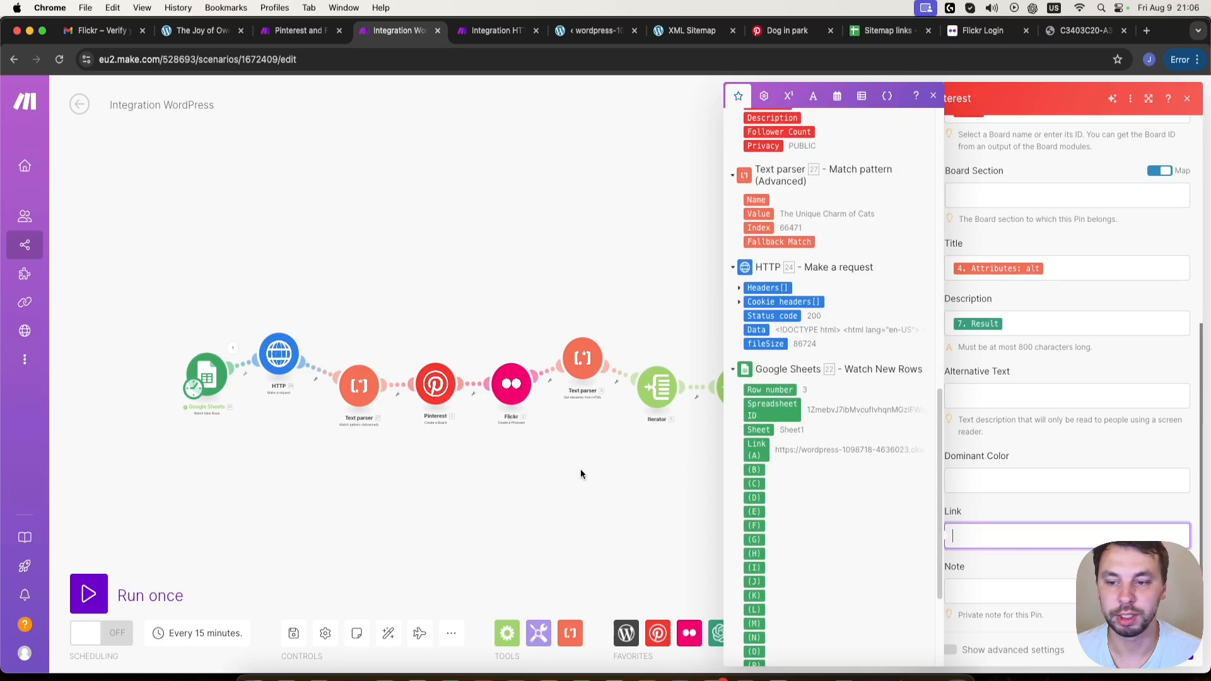
{"action": "left_click", "coordinate": [763, 459]}
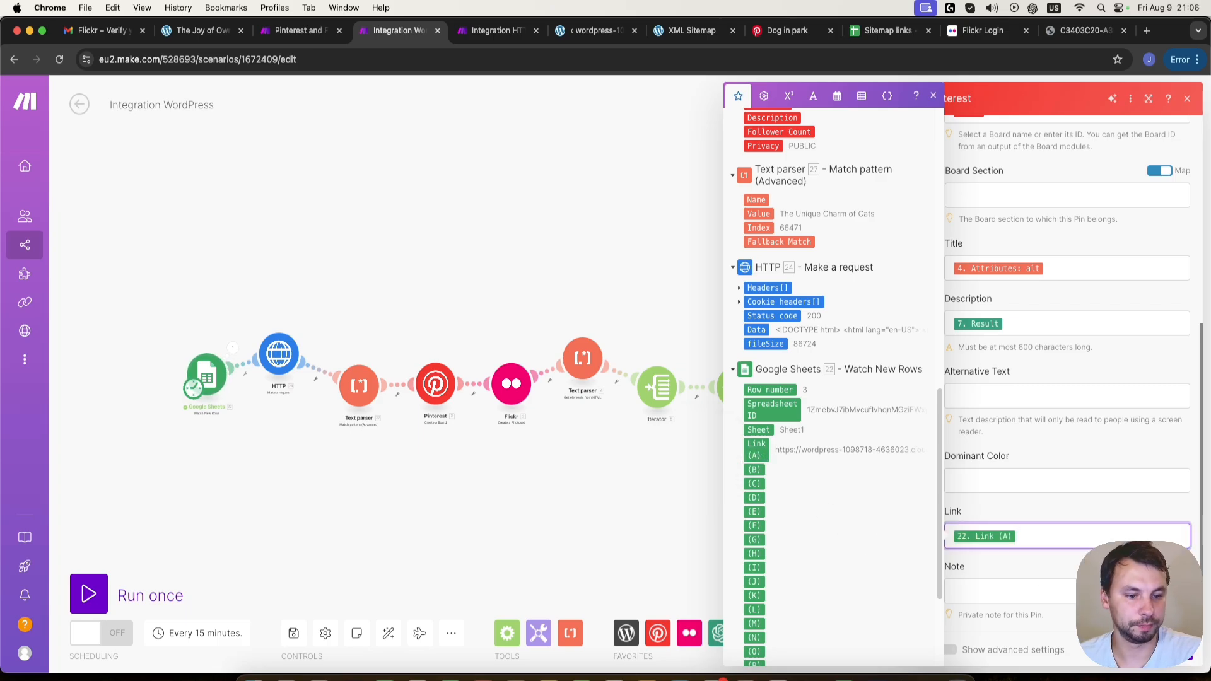
{"action": "left_click", "coordinate": [1176, 651]}
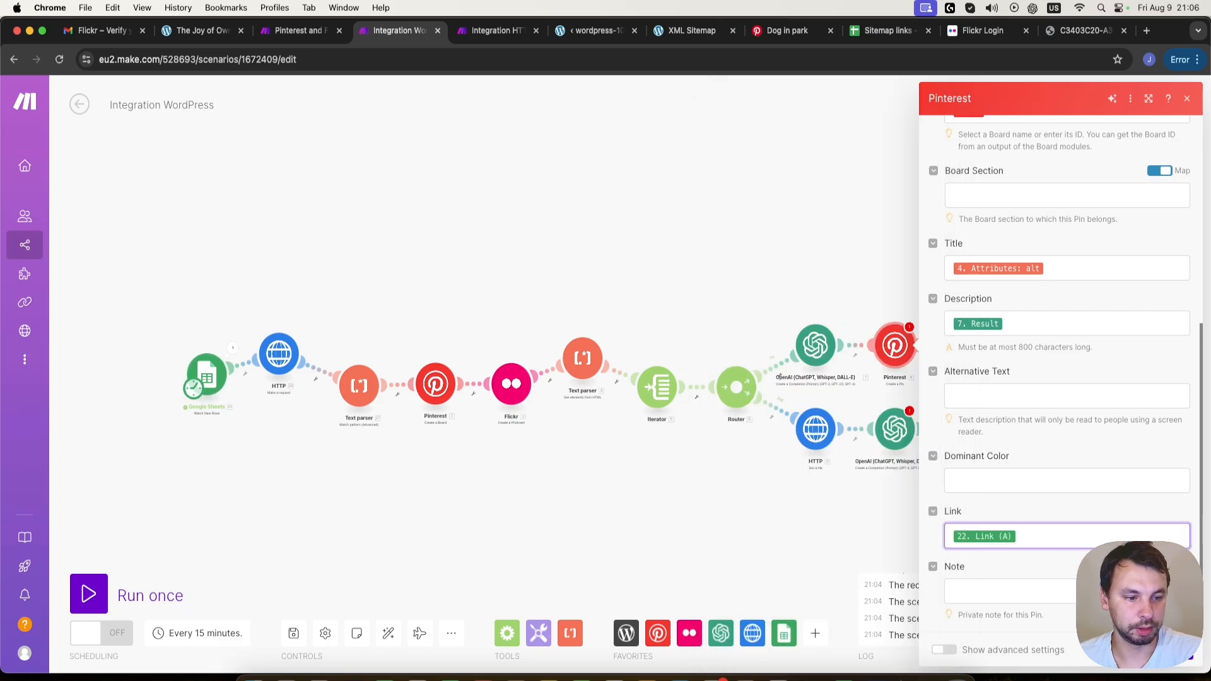
- In the OpenAI module before Flickr, replace the content variable in the user message with the Make a request Data and save
{"action": "left_click", "coordinate": [895, 431]}
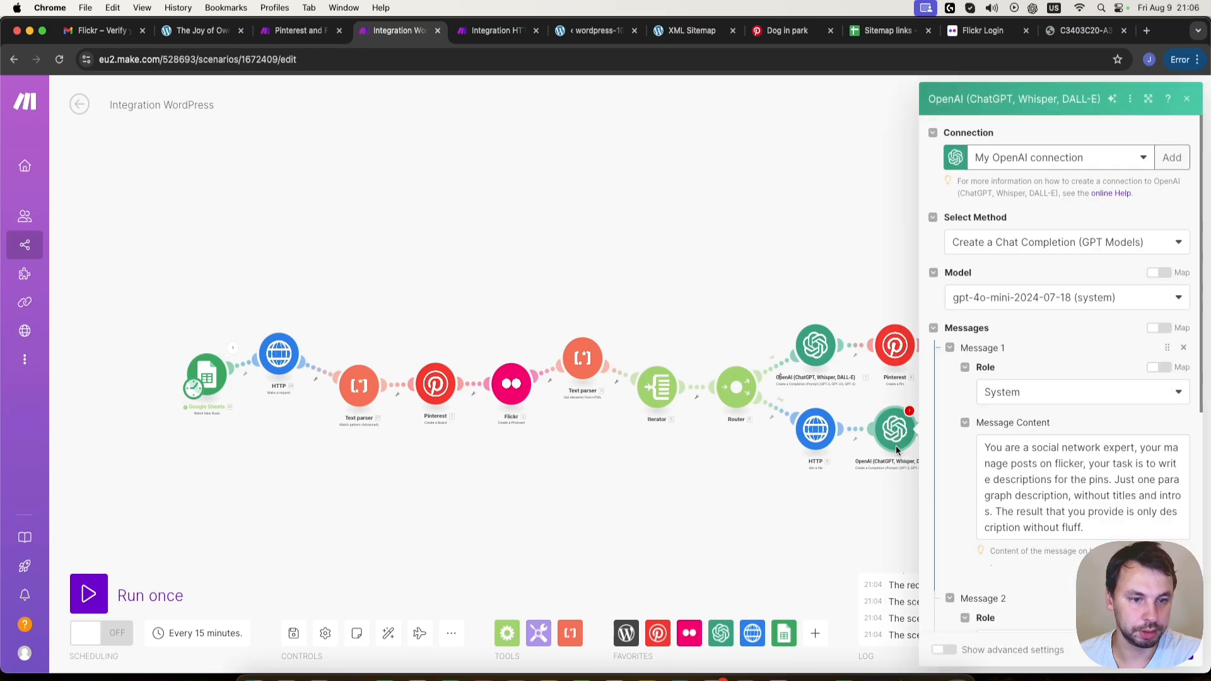
{"action": "scroll", "coordinate": [1034, 352], "scroll_direction": "down", "scroll_amount": 6}
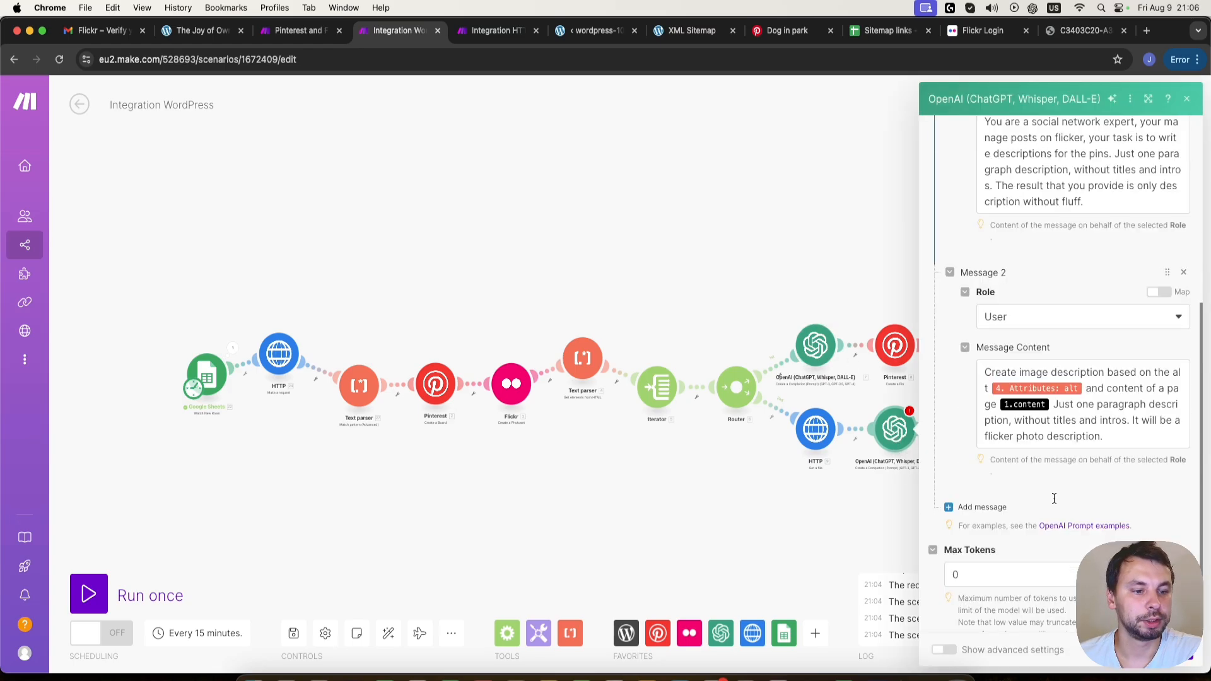
{"action": "left_click", "coordinate": [1050, 349]}
{"action": "key", "text": "BackSpace"}
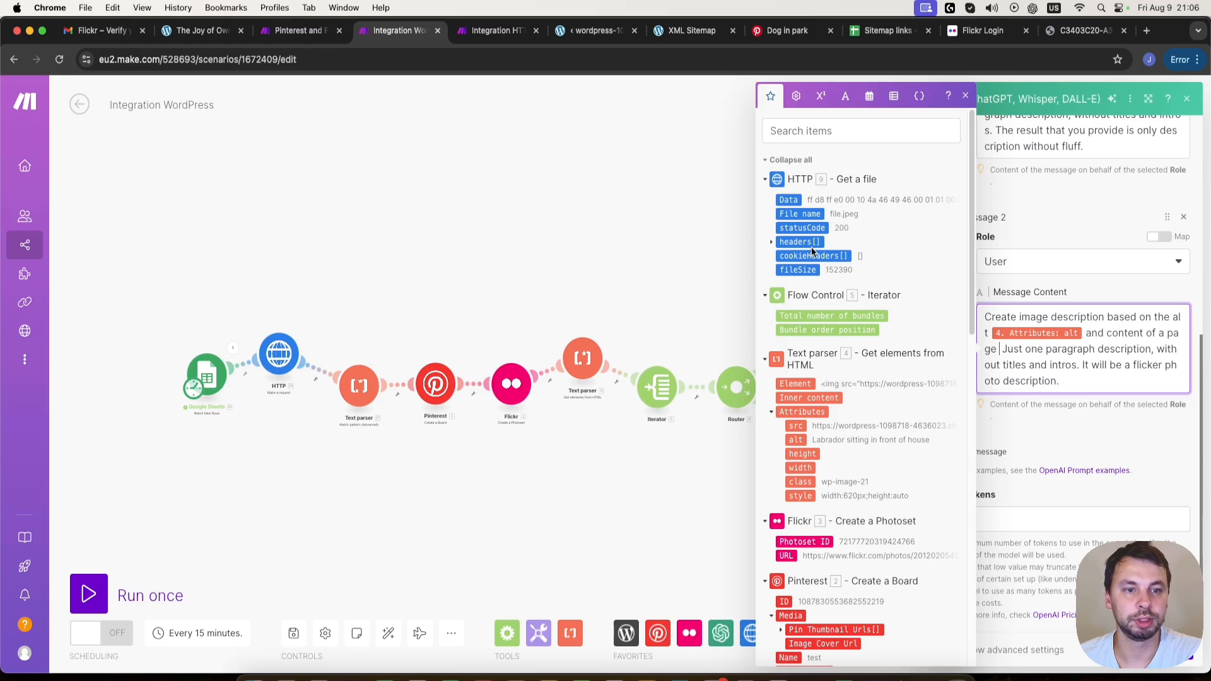
{"action": "scroll", "coordinate": [833, 315], "scroll_direction": "down", "scroll_amount": 15}
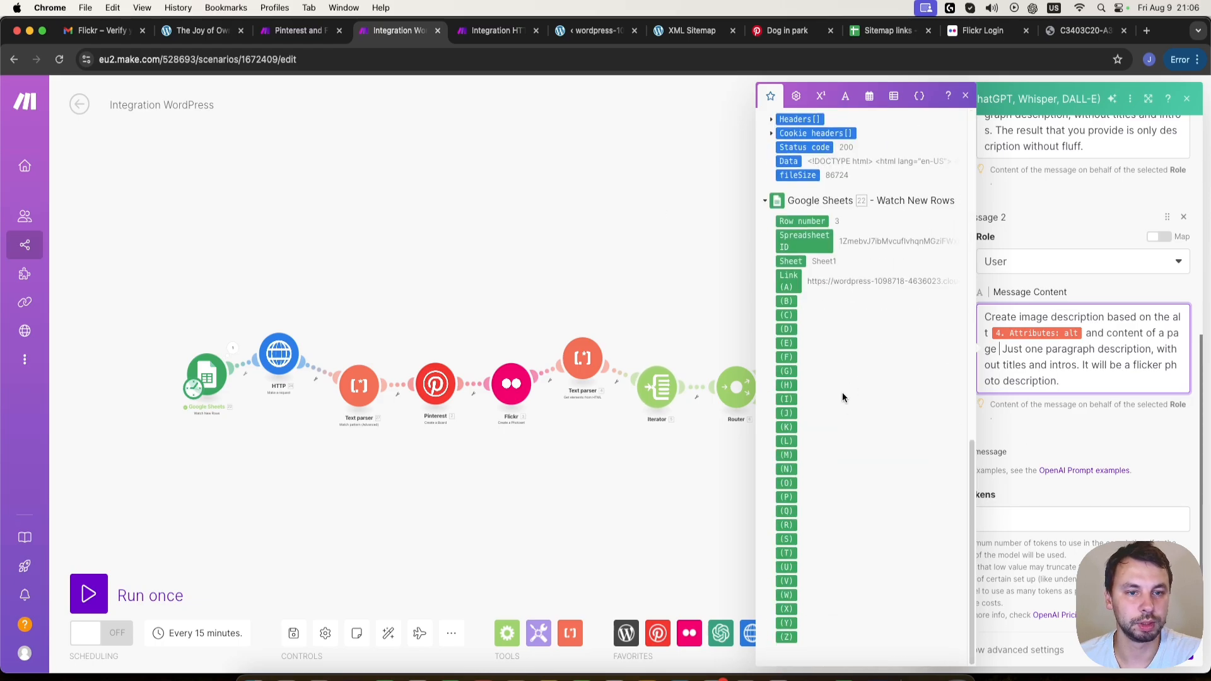
{"action": "scroll", "coordinate": [842, 392], "scroll_direction": "up", "scroll_amount": 3}
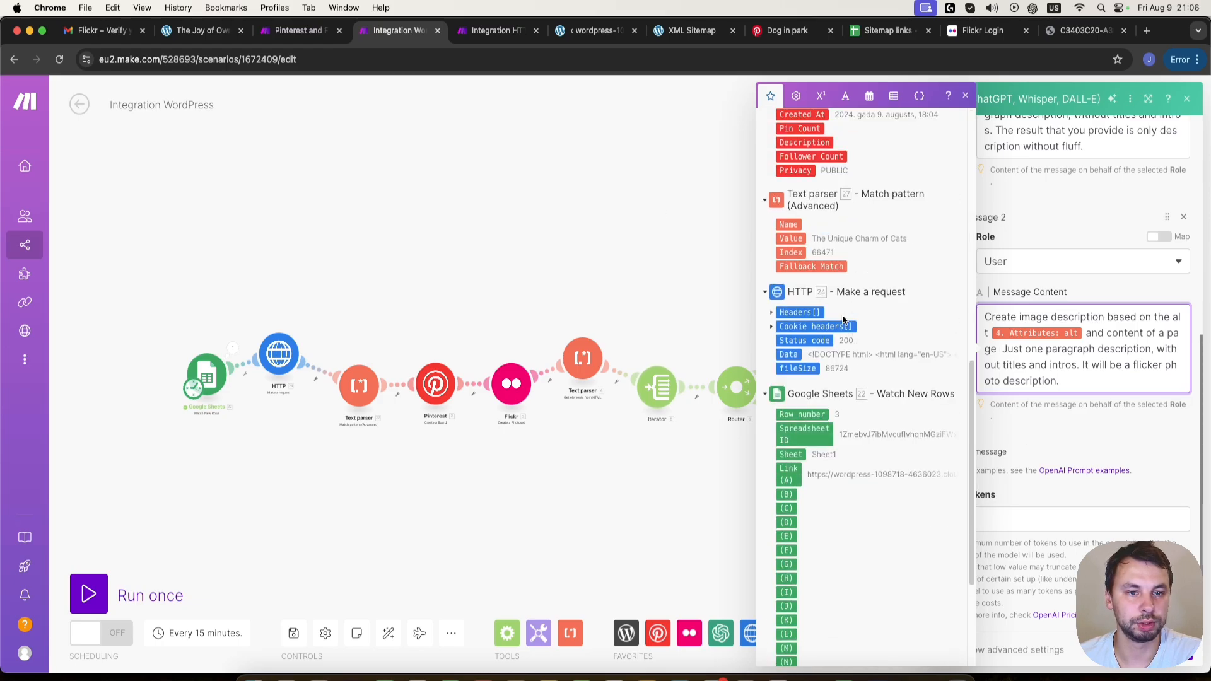
{"action": "left_click", "coordinate": [790, 355]}
{"action": "left_click", "coordinate": [1179, 661]}
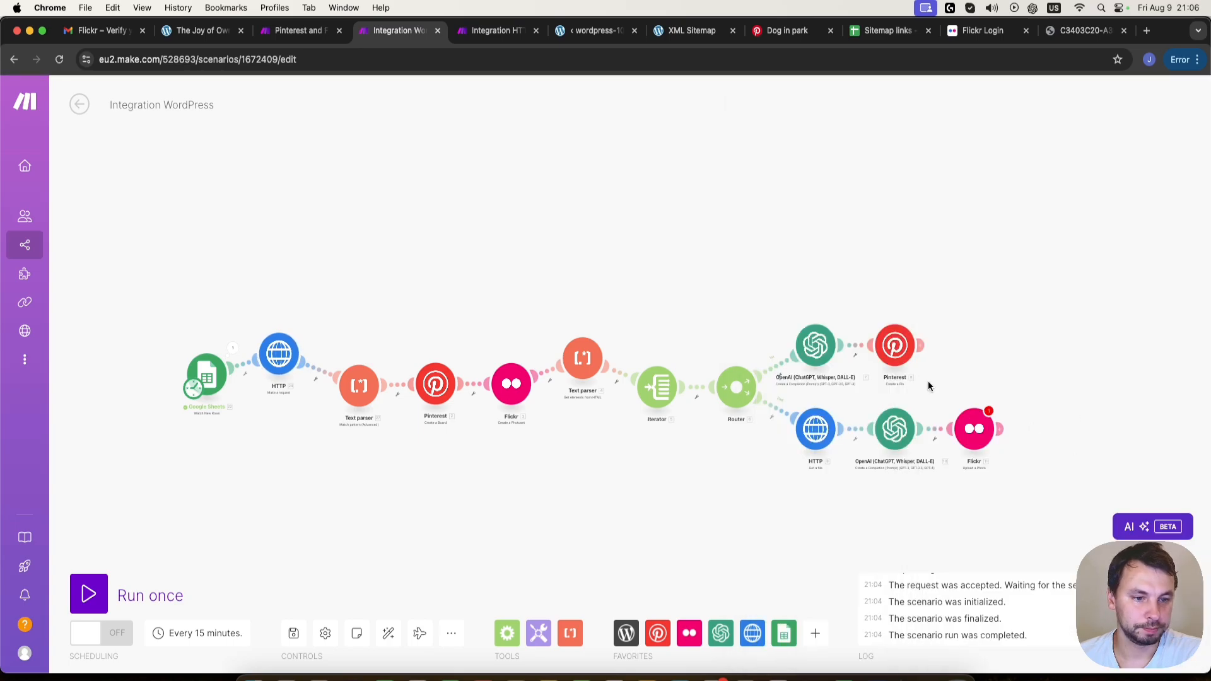
- In Flickr Upload a Photo's Description, replace the link variable with Google Sheets Link (A) and the title with the Match pattern Value, then save
{"action": "left_click", "coordinate": [983, 431]}
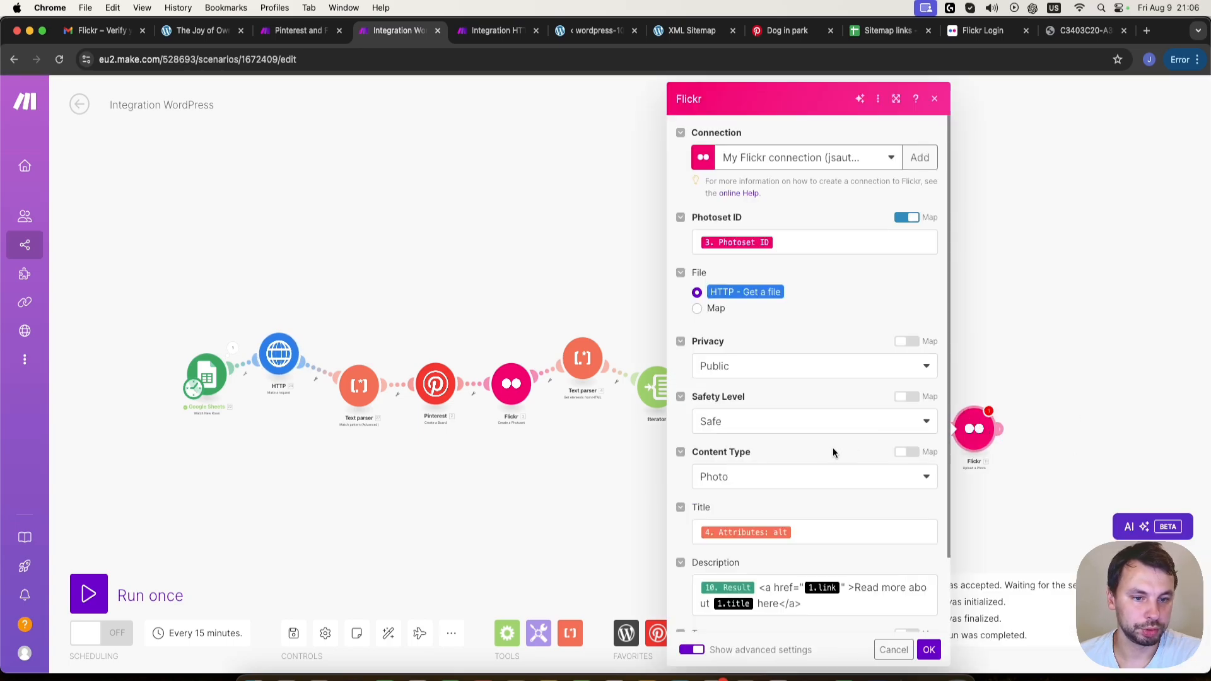
{"action": "scroll", "coordinate": [777, 632], "scroll_direction": "down", "scroll_amount": 1}
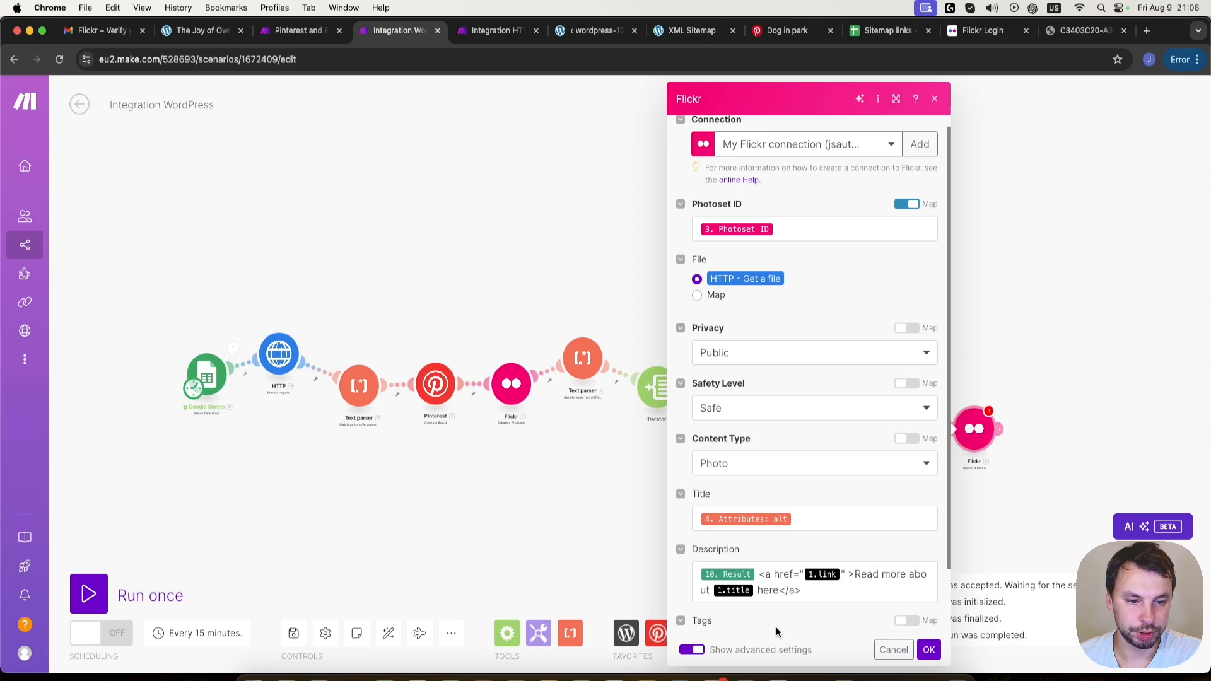
{"action": "left_click", "coordinate": [842, 574]}
{"action": "key", "text": "BackSpace"}
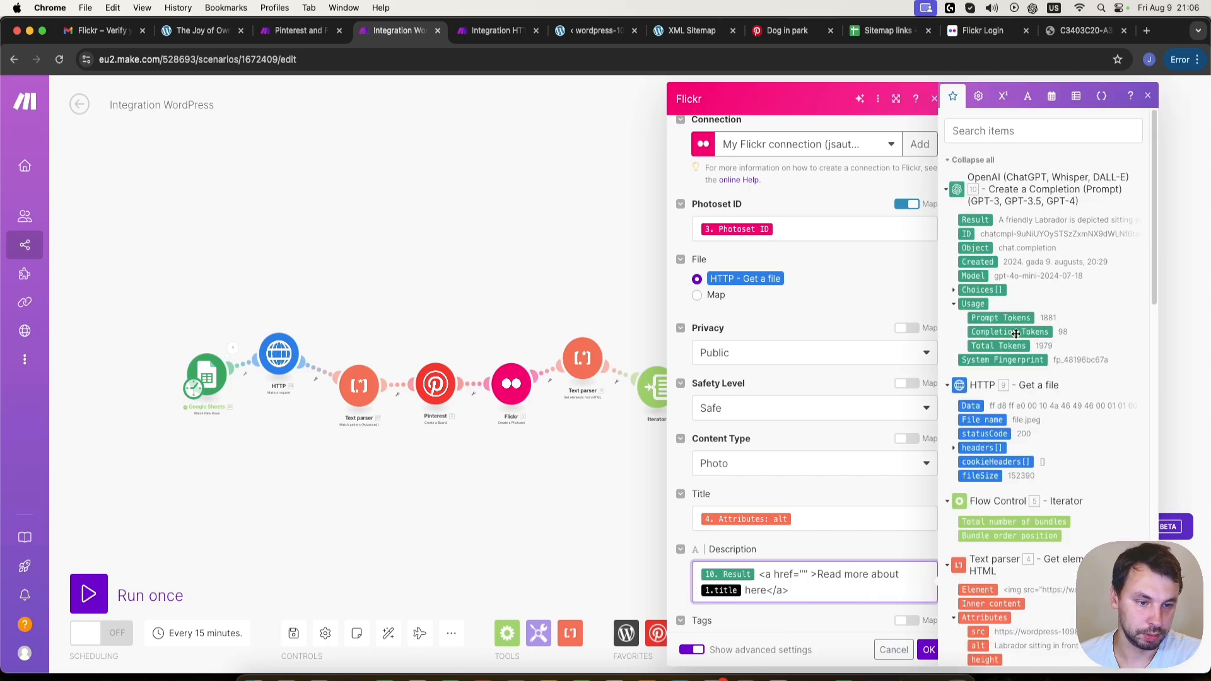
{"action": "scroll", "coordinate": [1018, 362], "scroll_direction": "down", "scroll_amount": 15}
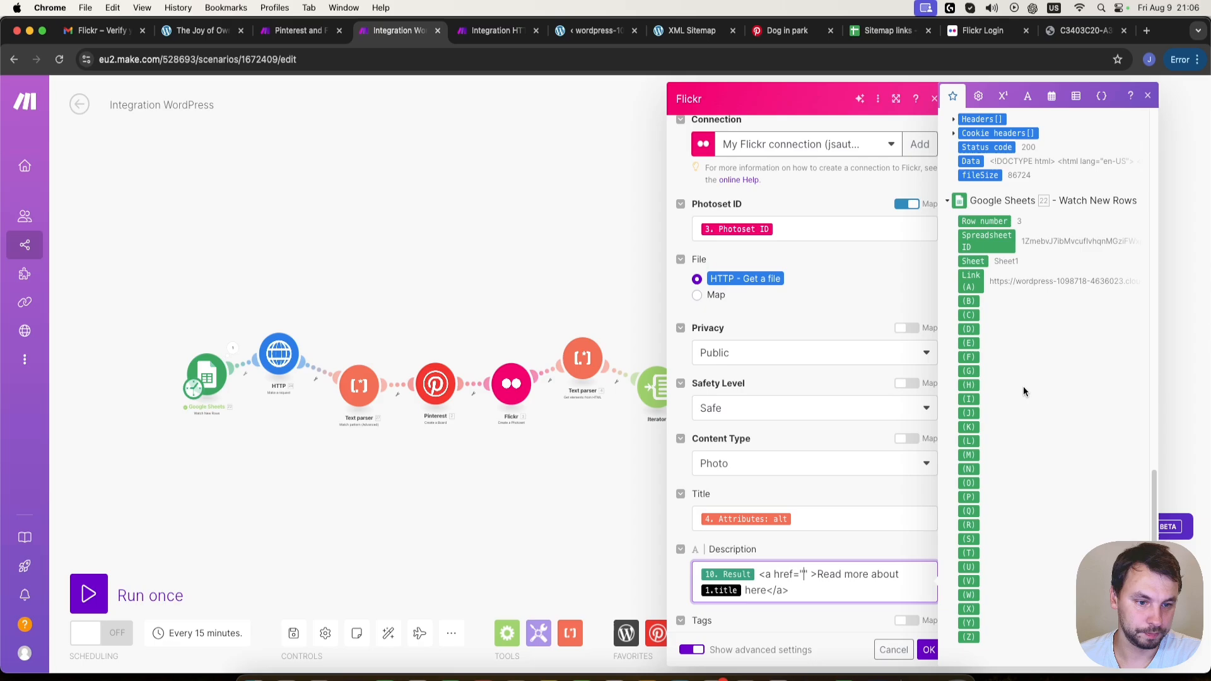
{"action": "left_click", "coordinate": [972, 282]}
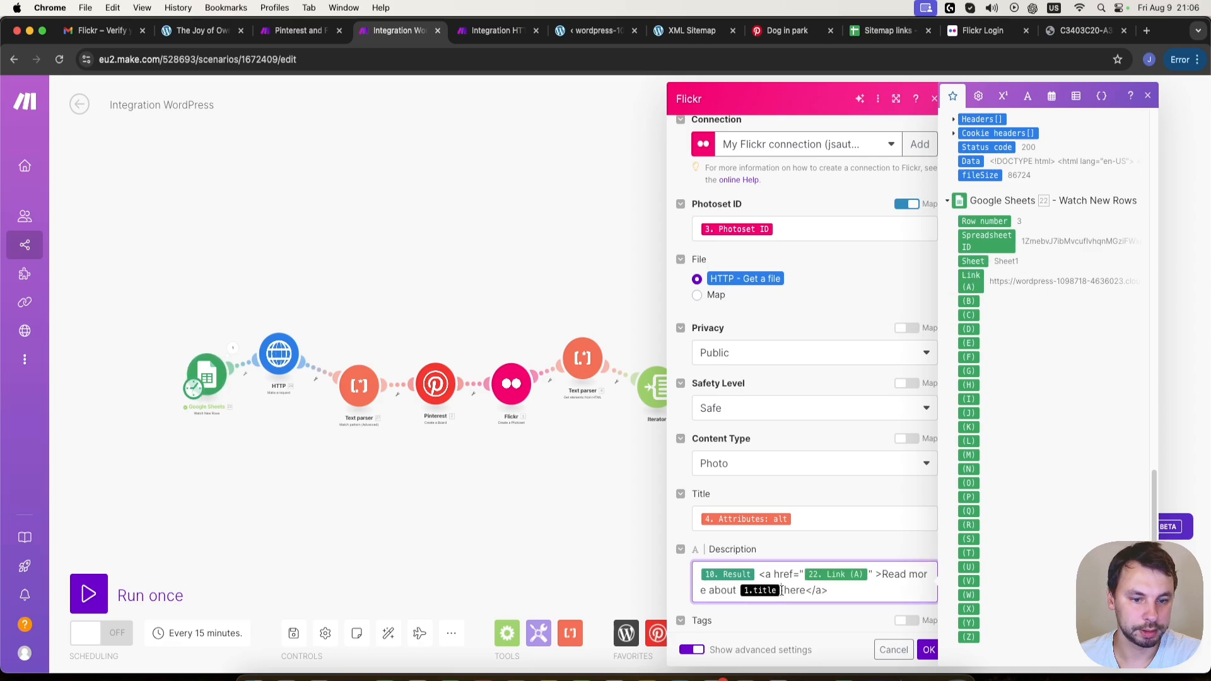
{"action": "key", "text": "BackSpace"}
{"action": "scroll", "coordinate": [1073, 353], "scroll_direction": "up", "scroll_amount": 10}
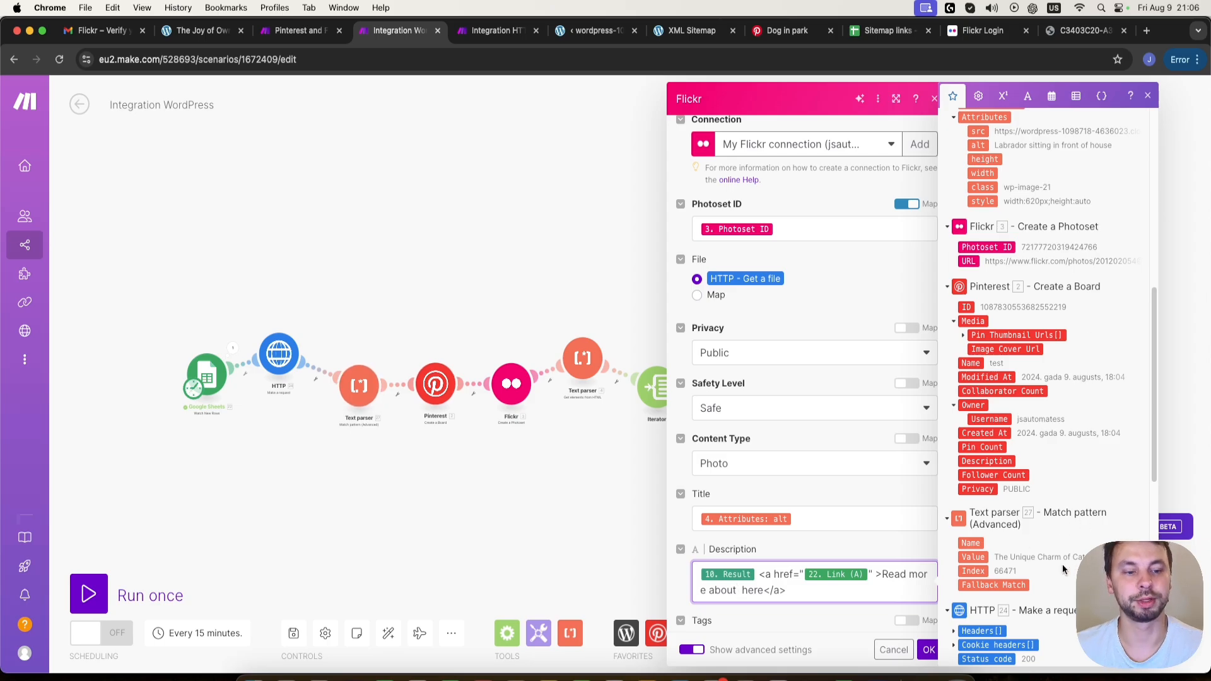
{"action": "left_click", "coordinate": [970, 557]}
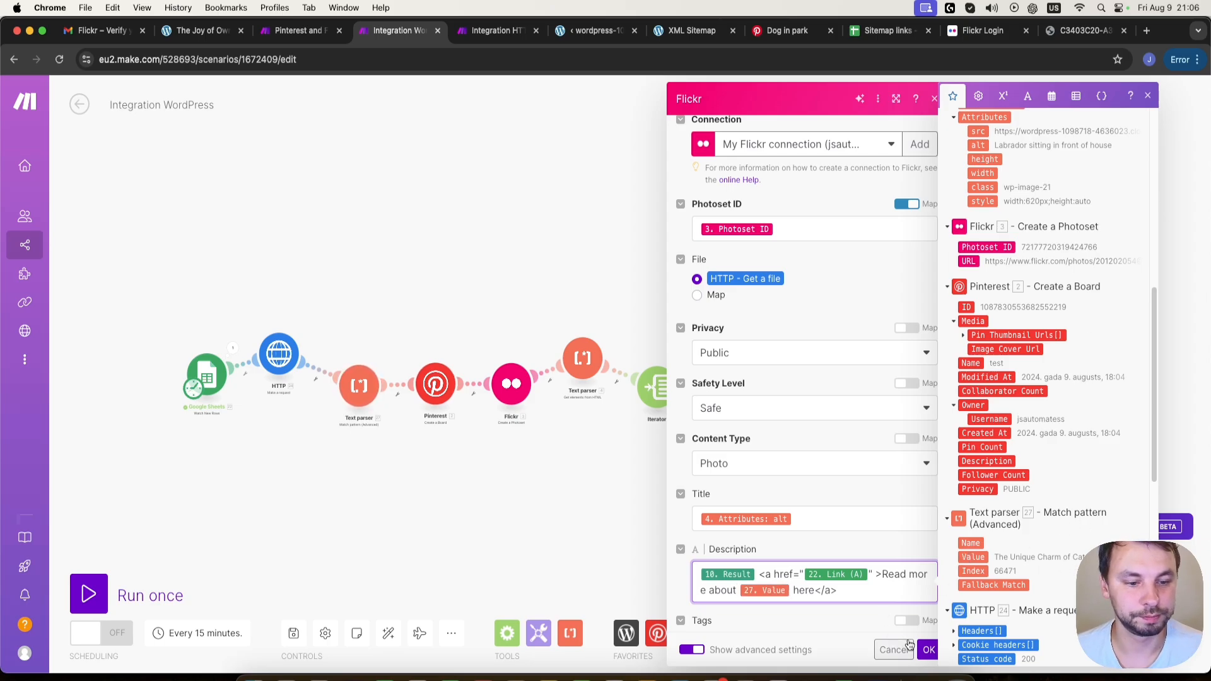
{"action": "left_click", "coordinate": [929, 650]}
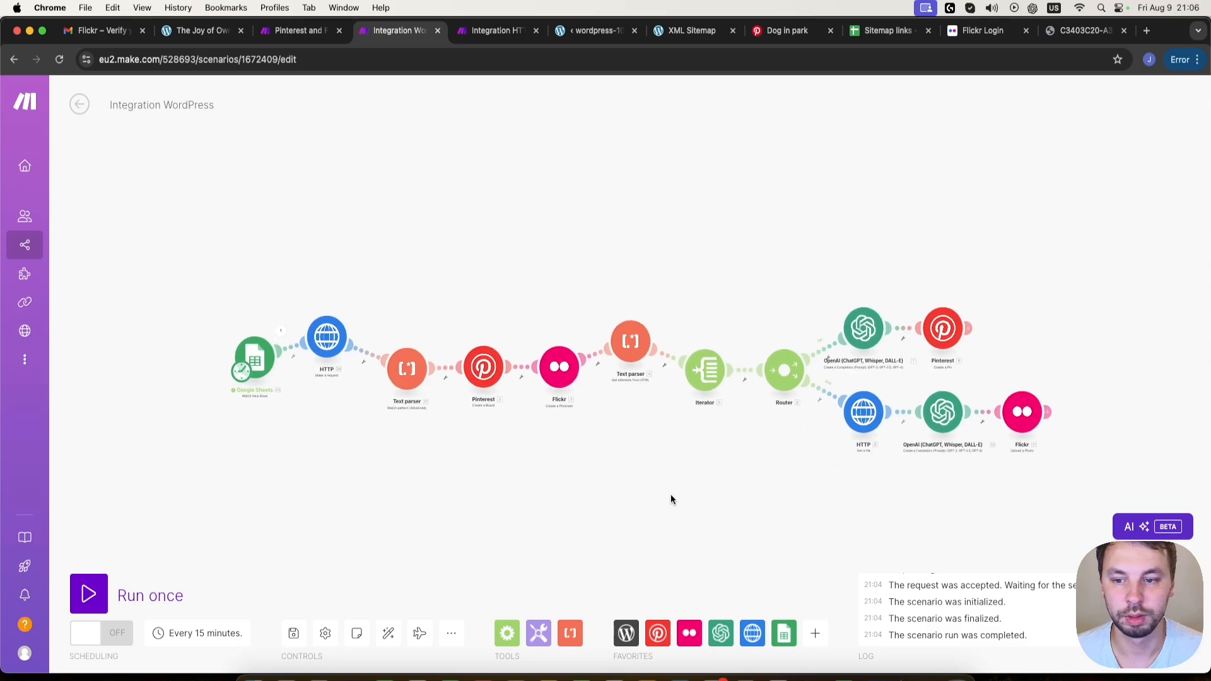
- Auto-align the scenario's modules and set the Google Sheets trigger to start from All
{"action": "left_click", "coordinate": [388, 634]}
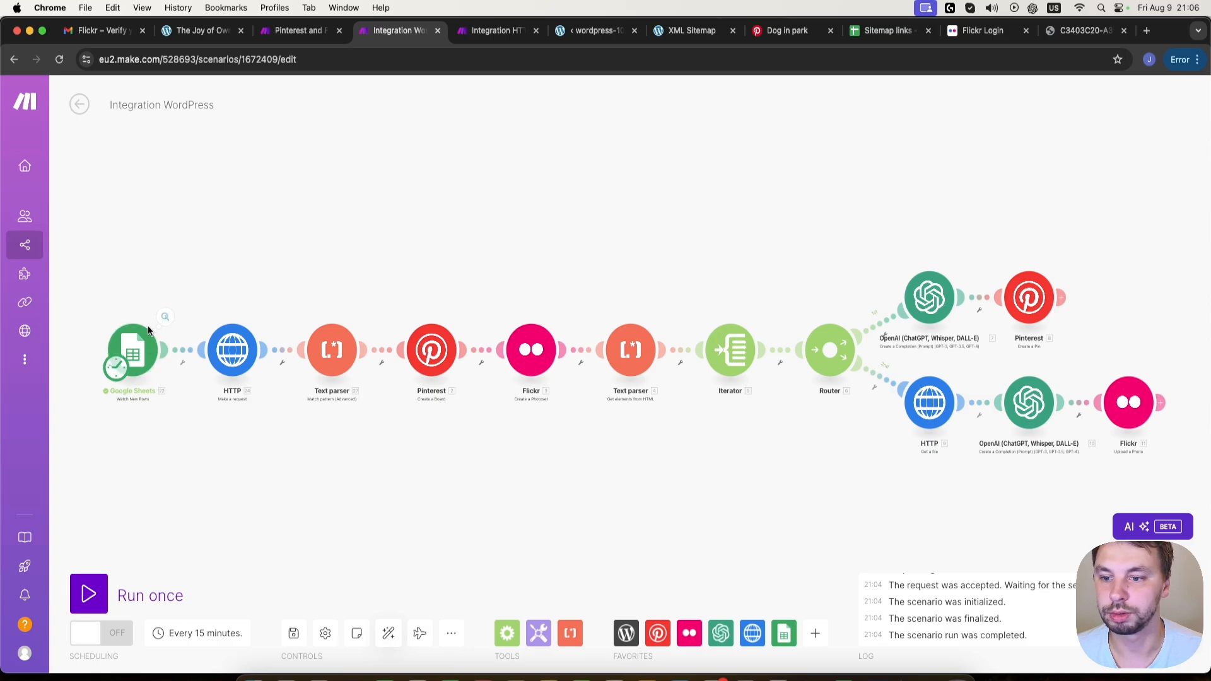
{"action": "right_click", "coordinate": [142, 344]}
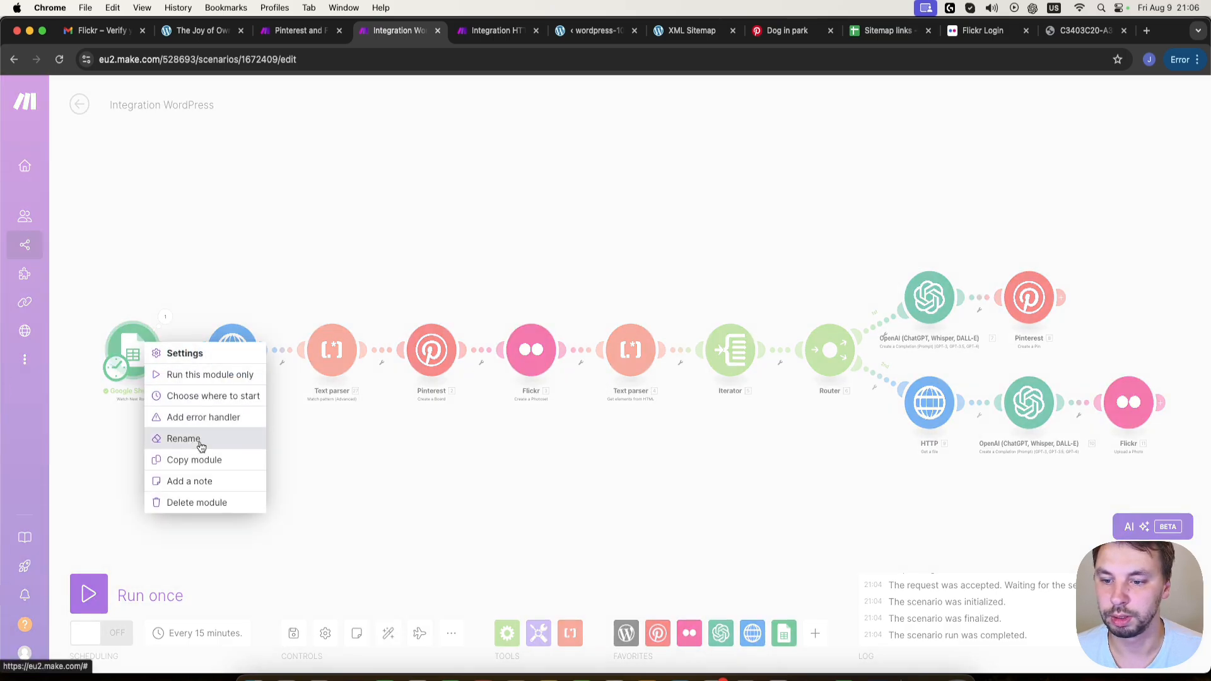
{"action": "left_click", "coordinate": [208, 395]}
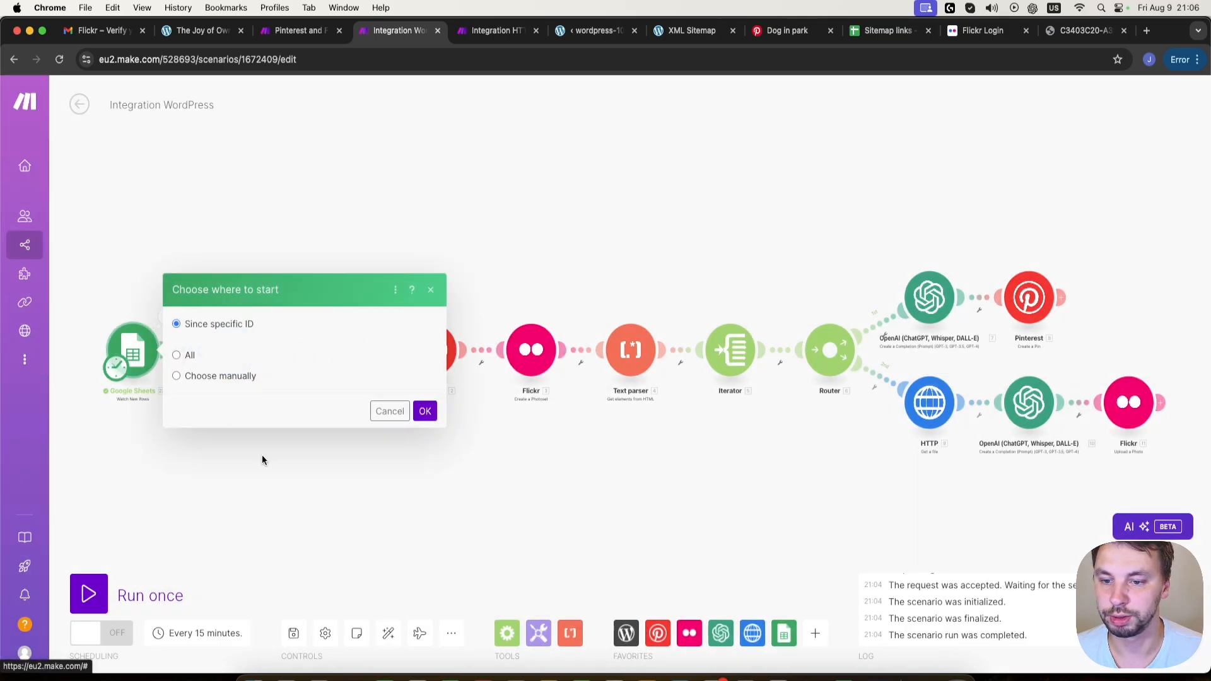
{"action": "left_click", "coordinate": [189, 383]}
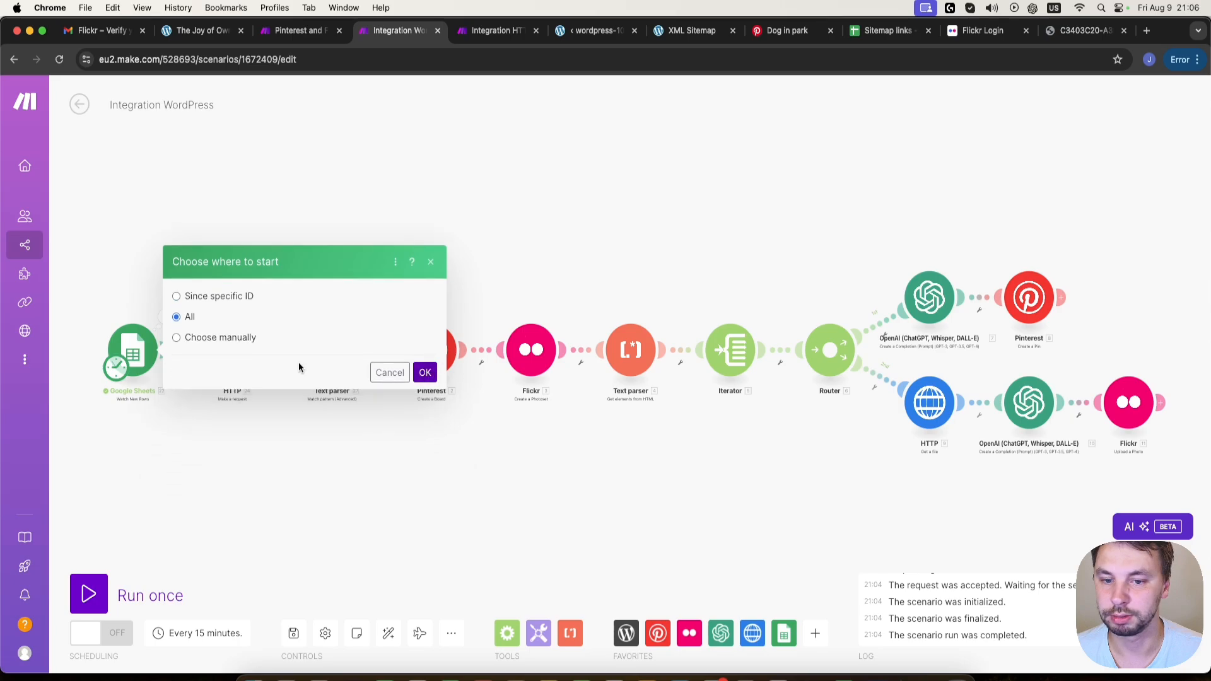
{"action": "left_click", "coordinate": [425, 373]}
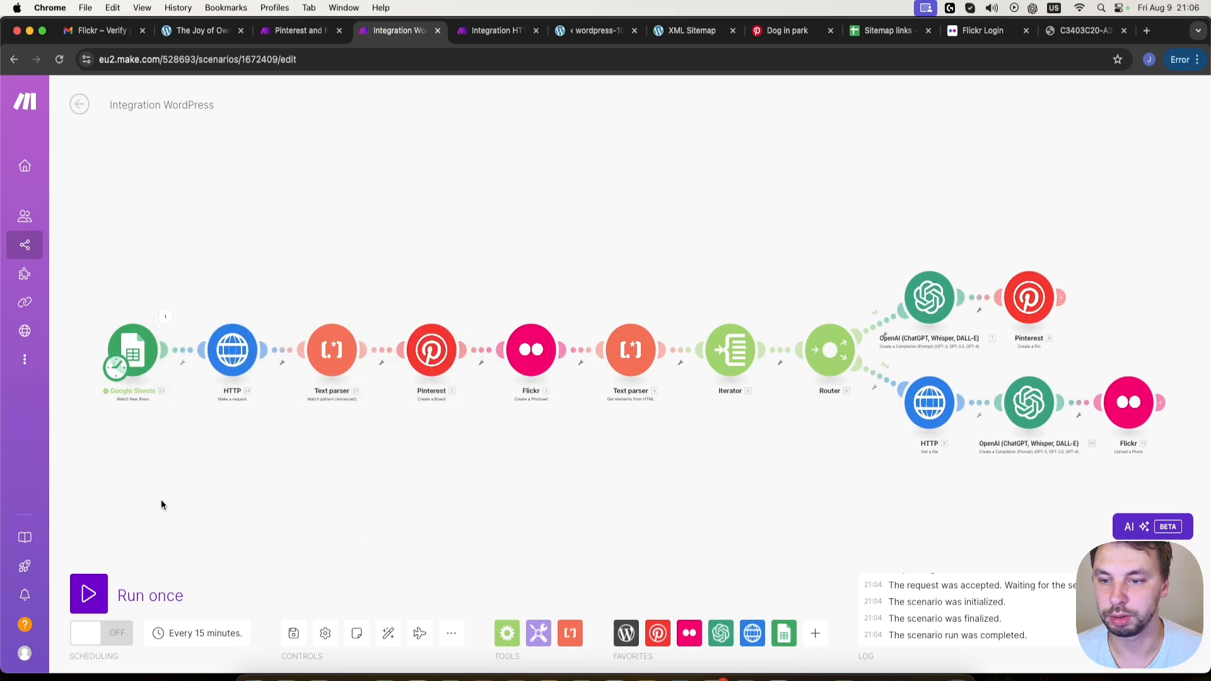
- Run the scenario once and inspect the result of the Pinterest Create a Board module
{"action": "left_click", "coordinate": [90, 597]}
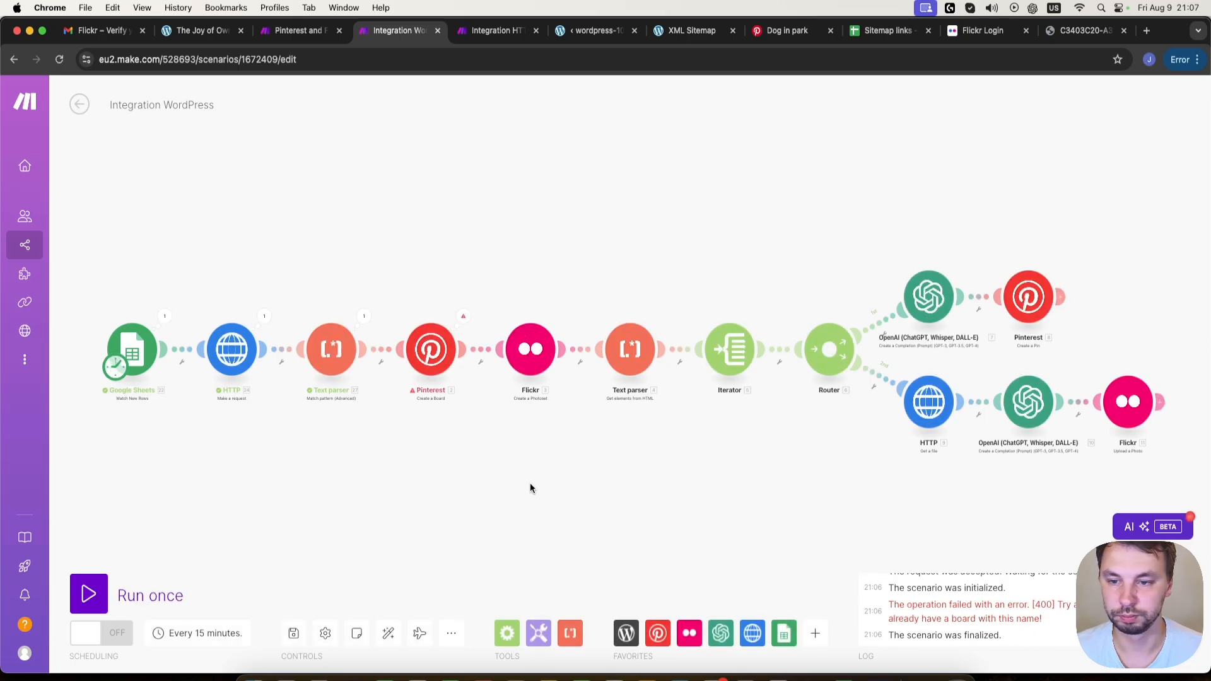
{"action": "left_click", "coordinate": [463, 317]}
{"action": "left_click", "coordinate": [403, 301]}
{"action": "left_click", "coordinate": [431, 349]}
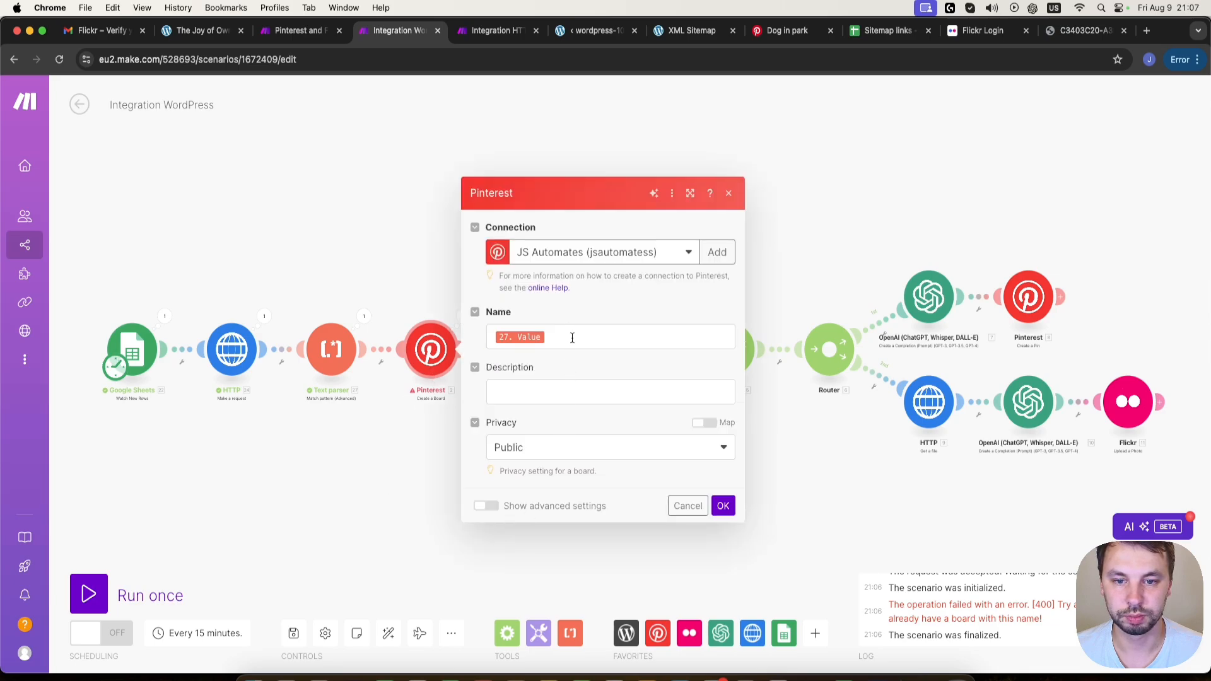
{"action": "left_click", "coordinate": [572, 338]}
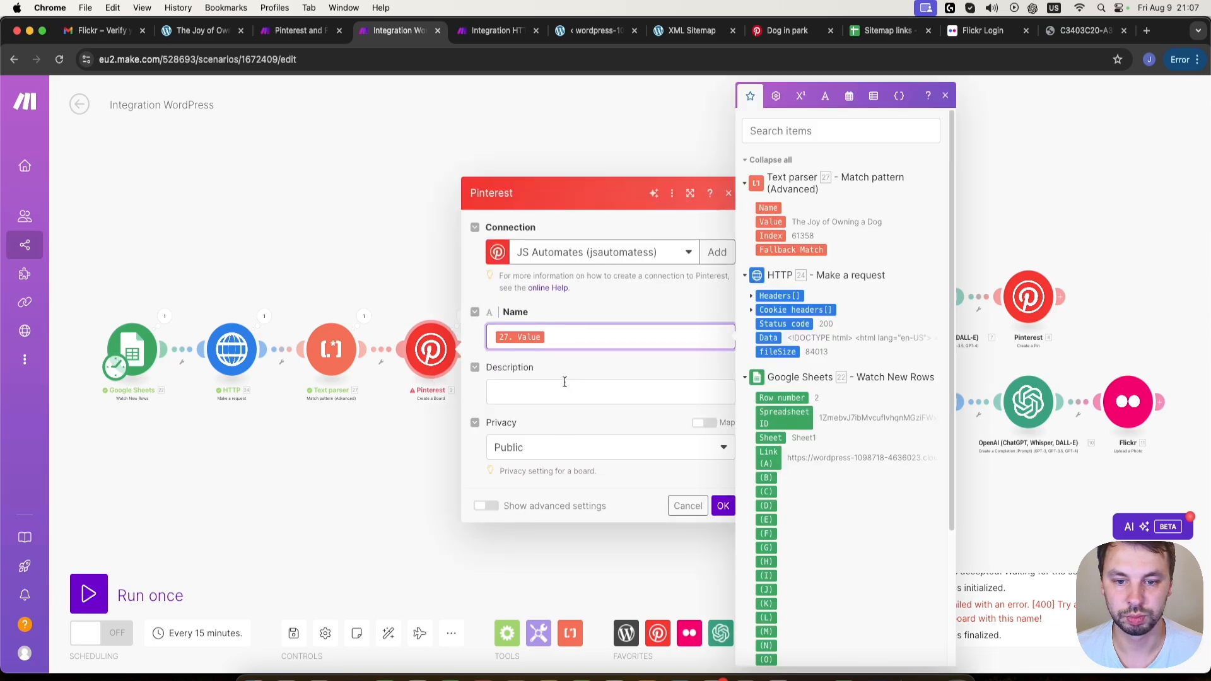
{"action": "key", "text": "BackSpace"}
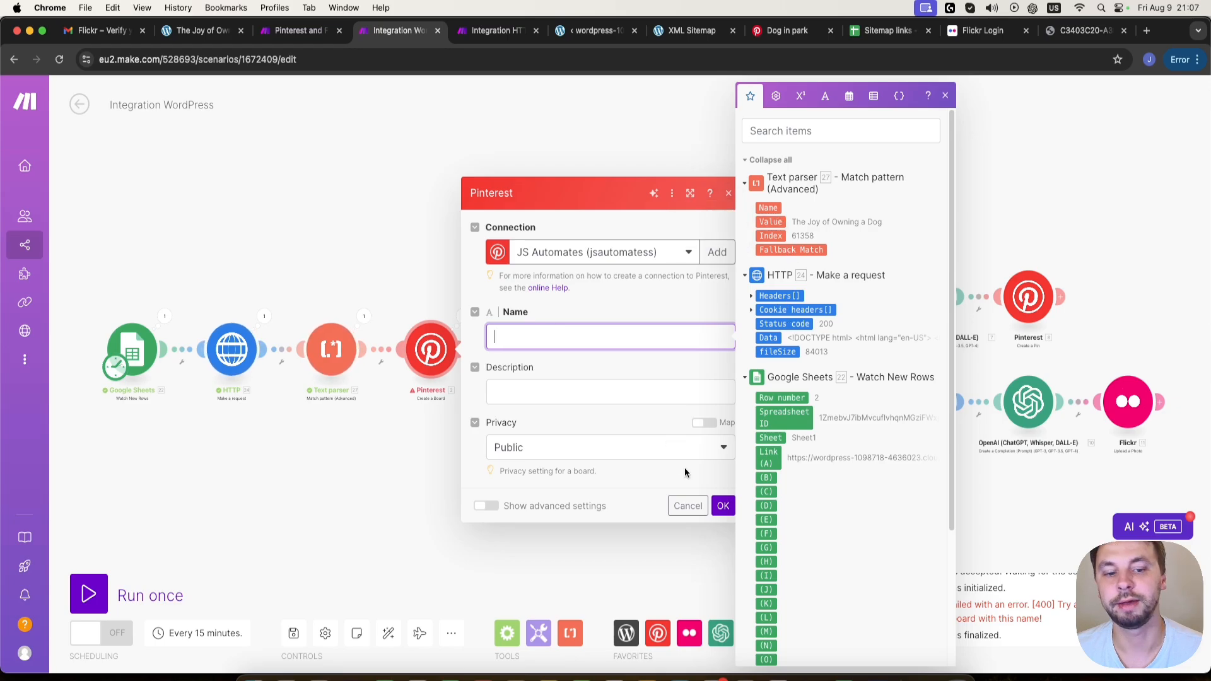
{"action": "left_click", "coordinate": [689, 505]}
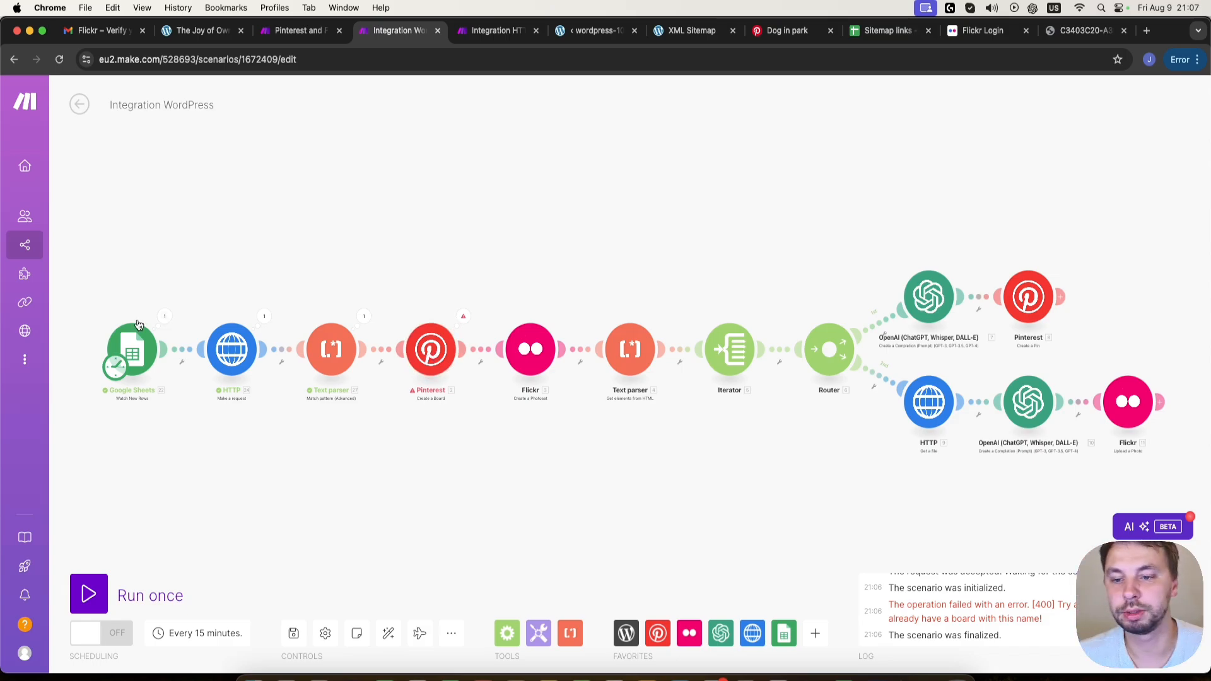
{"action": "right_click", "coordinate": [134, 359]}
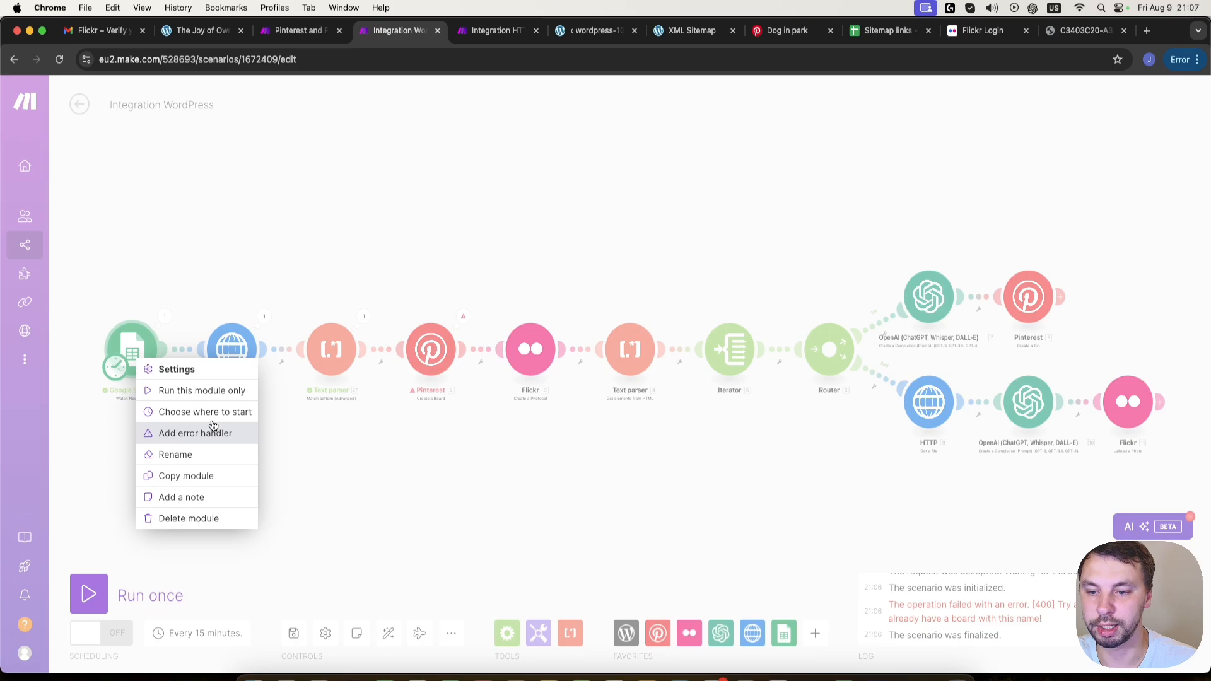
{"action": "left_click", "coordinate": [456, 504]}
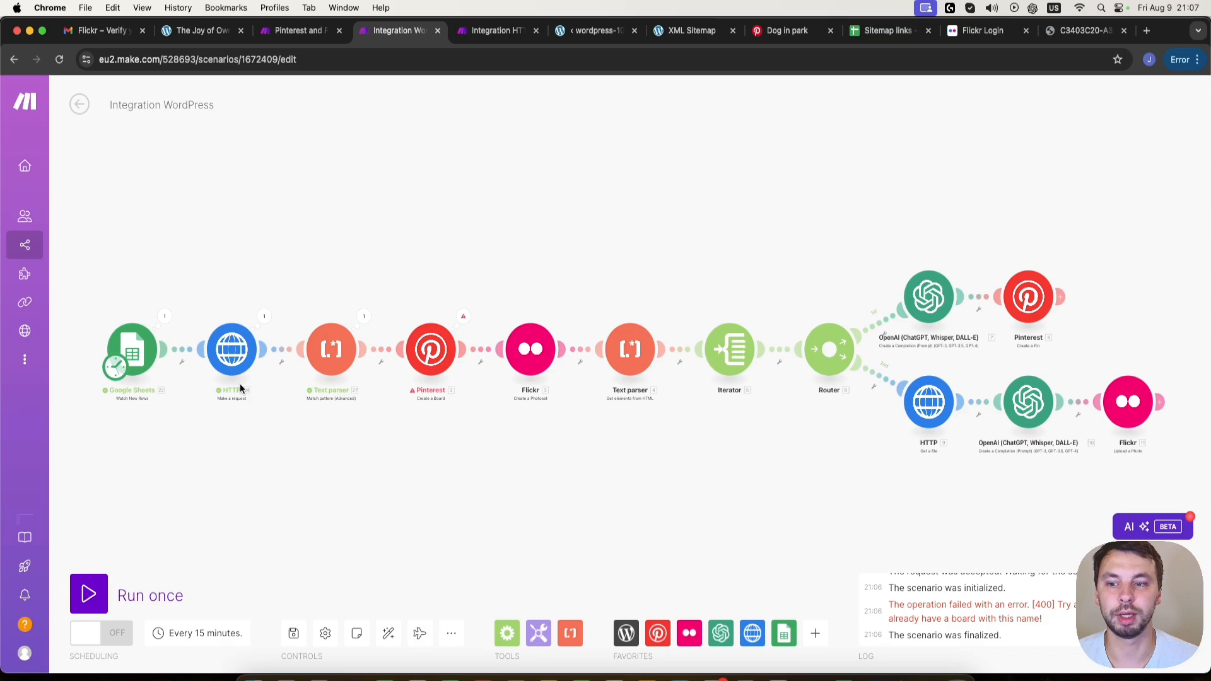
{"action": "left_click", "coordinate": [135, 336]}
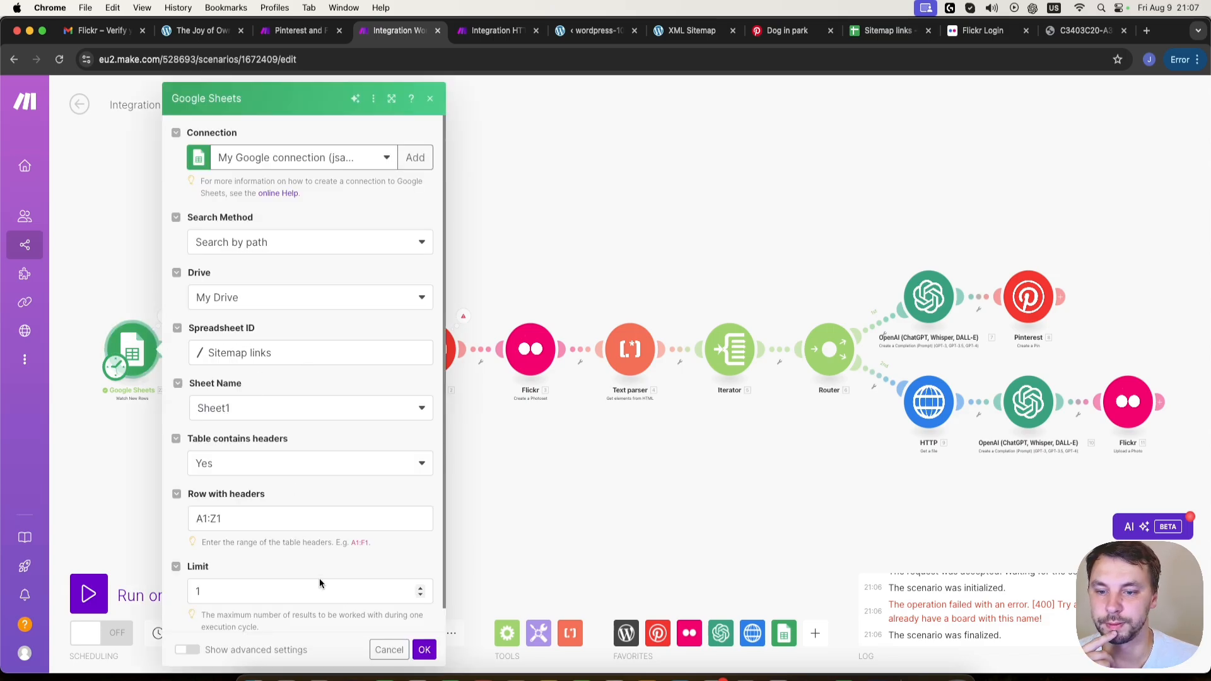
{"action": "left_click", "coordinate": [388, 650]}
- Set the Google Sheets trigger to start manually from row 3, the unique-charm-of-cats link, and run the scenario once
{"action": "right_click", "coordinate": [131, 343]}
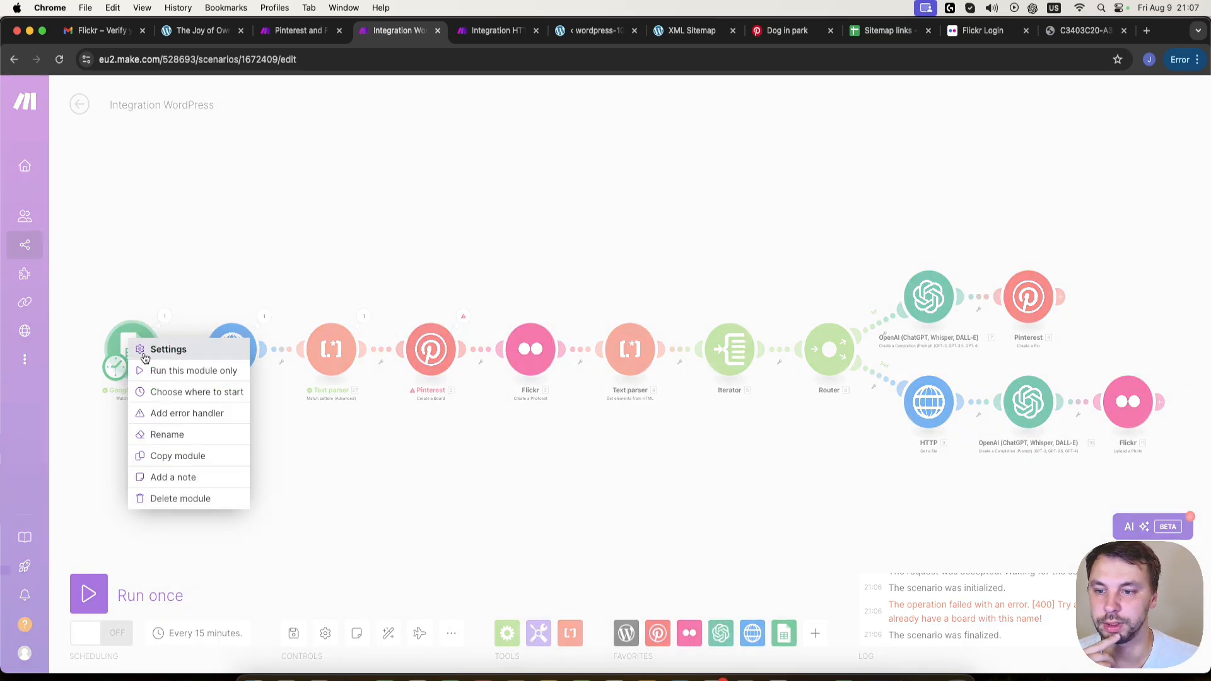
{"action": "left_click", "coordinate": [176, 393]}
{"action": "left_click", "coordinate": [227, 398]}
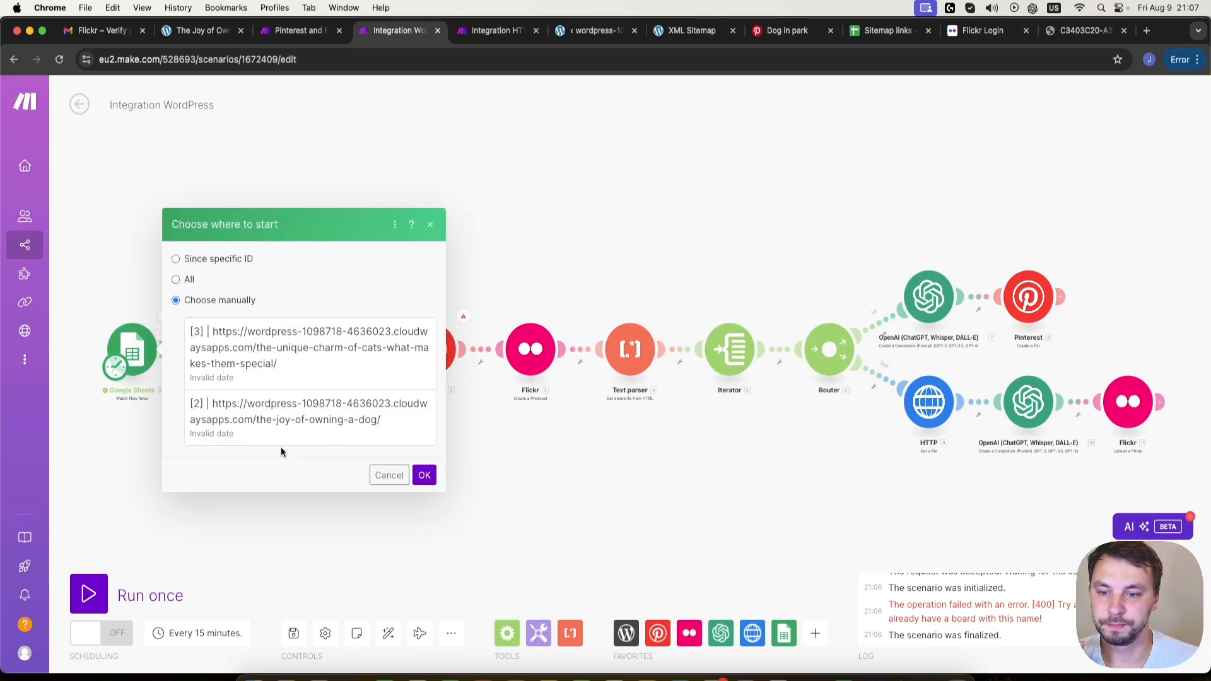
{"action": "left_click", "coordinate": [346, 357]}
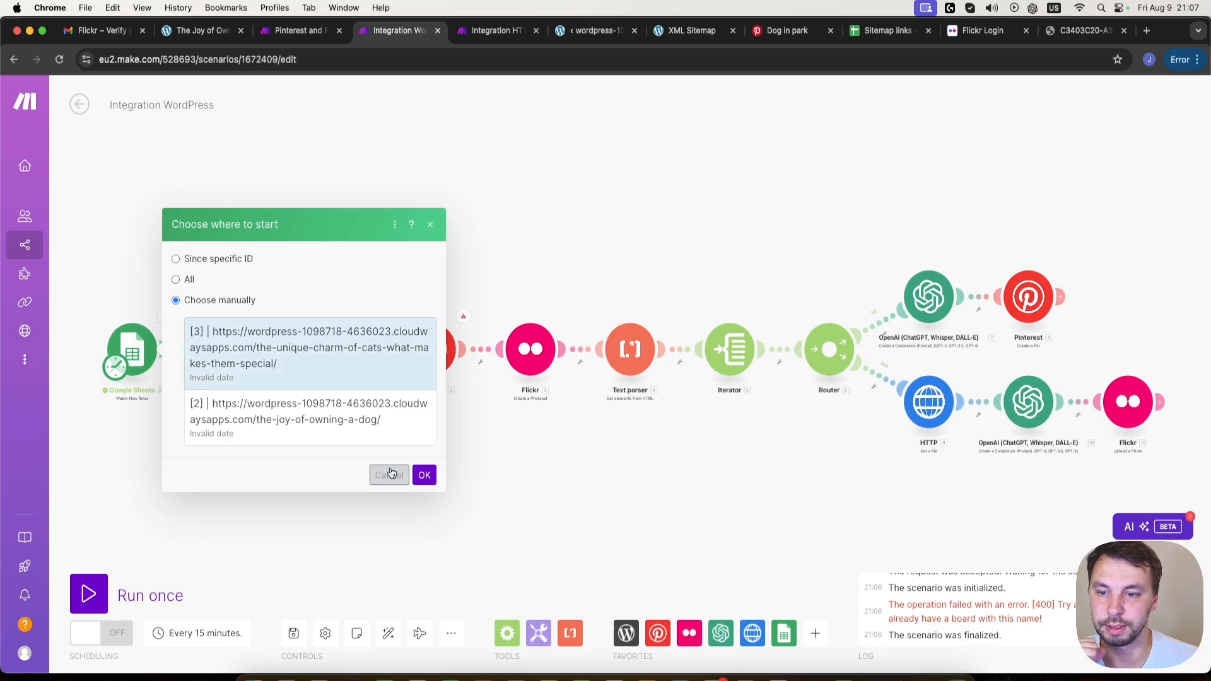
{"action": "left_click", "coordinate": [423, 478]}
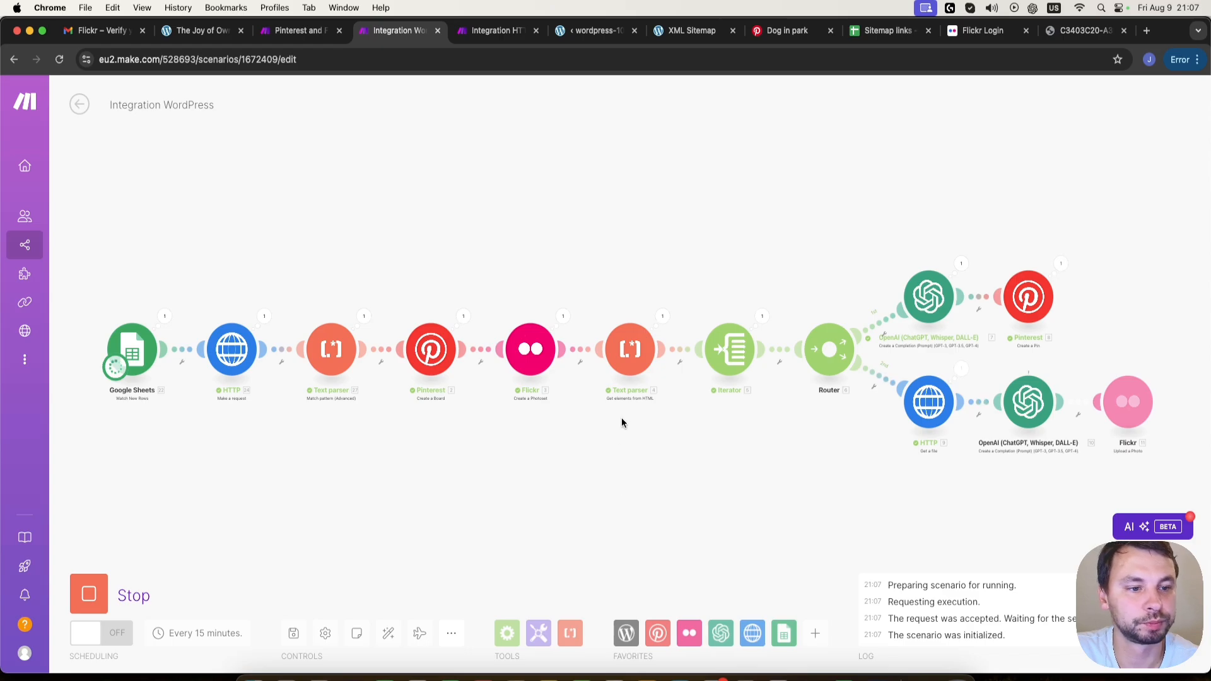
{"action": "left_click_drag", "start_coordinate": [1010, 490], "coordinate": [887, 499]}
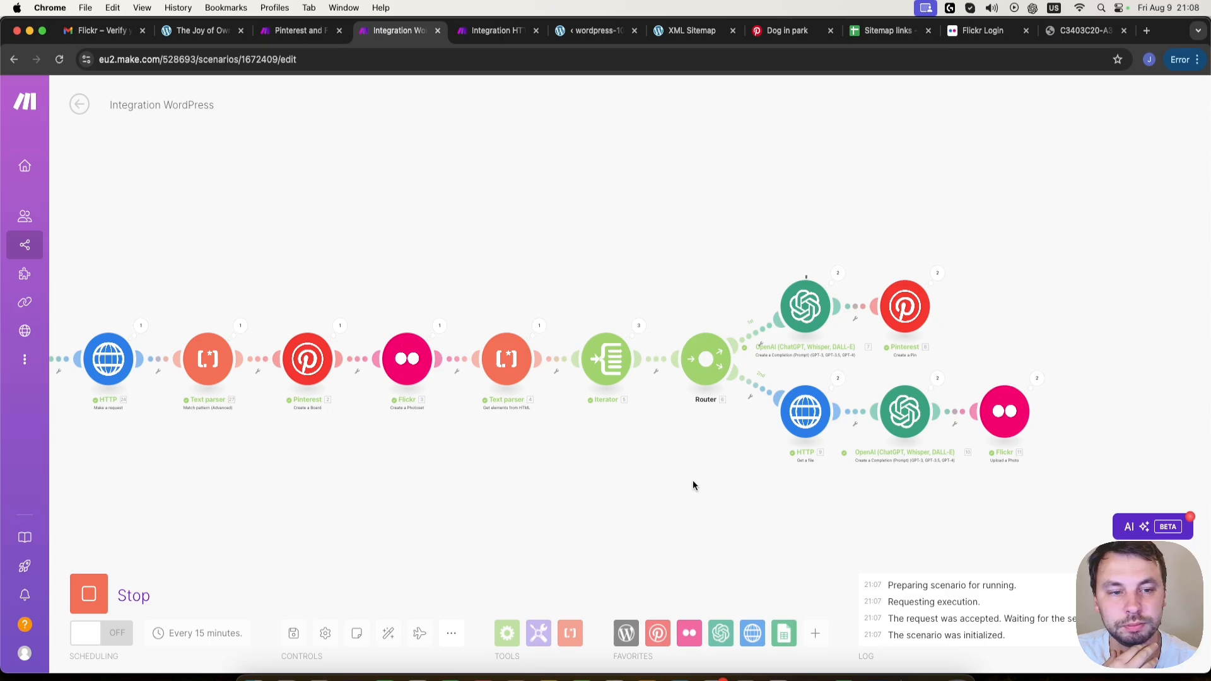
{"action": "scroll", "coordinate": [693, 480], "scroll_direction": "down", "scroll_amount": 2}
{"action": "scroll", "coordinate": [686, 463], "scroll_direction": "up", "scroll_amount": 2}
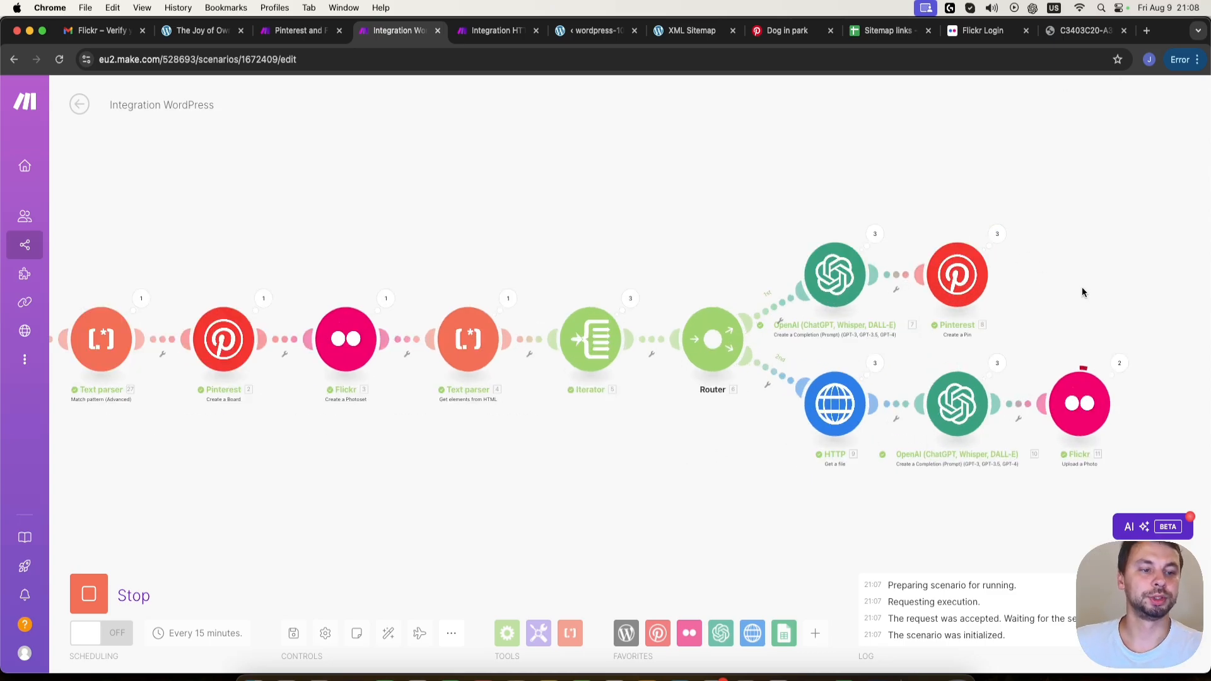
- In Pinterest, check the dog board's pins, then show the profile's created pins and reload the page
{"action": "left_click", "coordinate": [799, 35]}
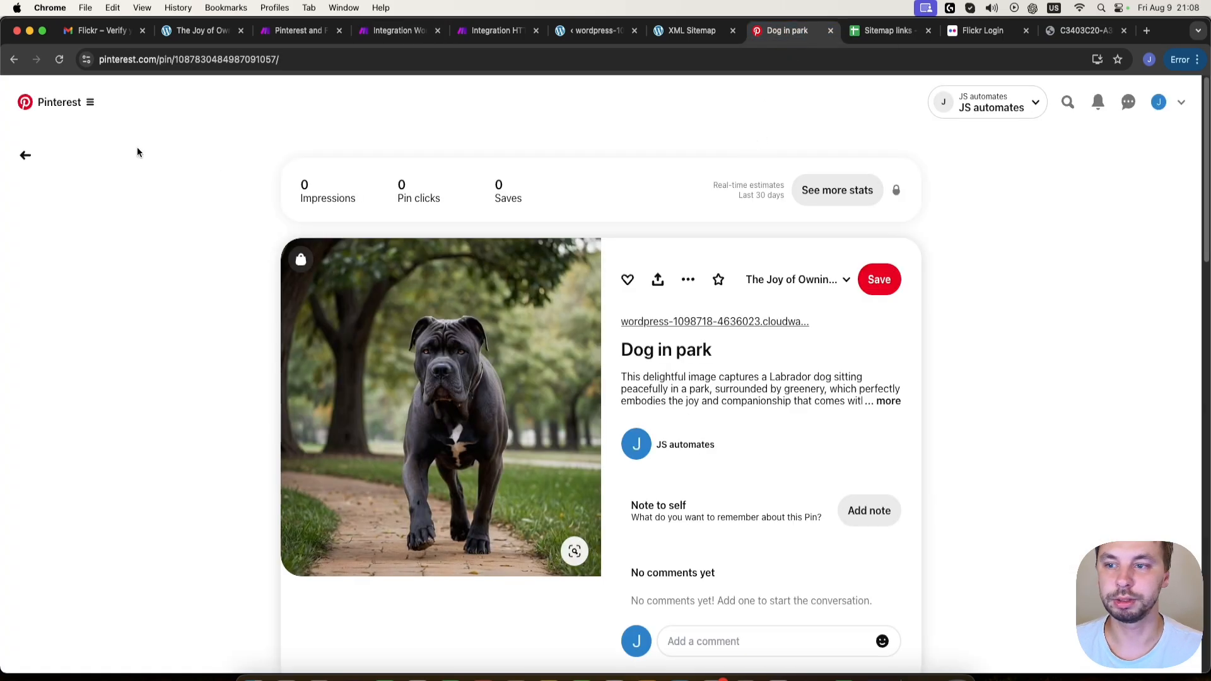
{"action": "left_click", "coordinate": [25, 155]}
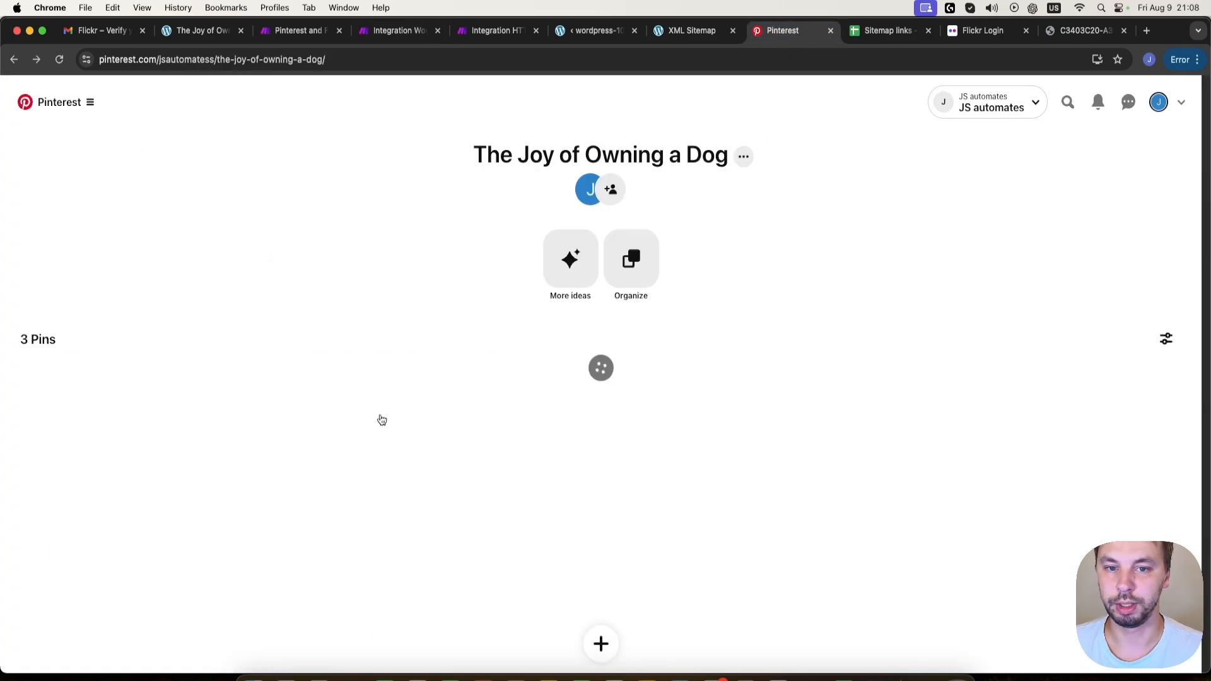
{"action": "scroll", "coordinate": [363, 395], "scroll_direction": "down", "scroll_amount": 2}
{"action": "scroll", "coordinate": [328, 385], "scroll_direction": "up", "scroll_amount": 2}
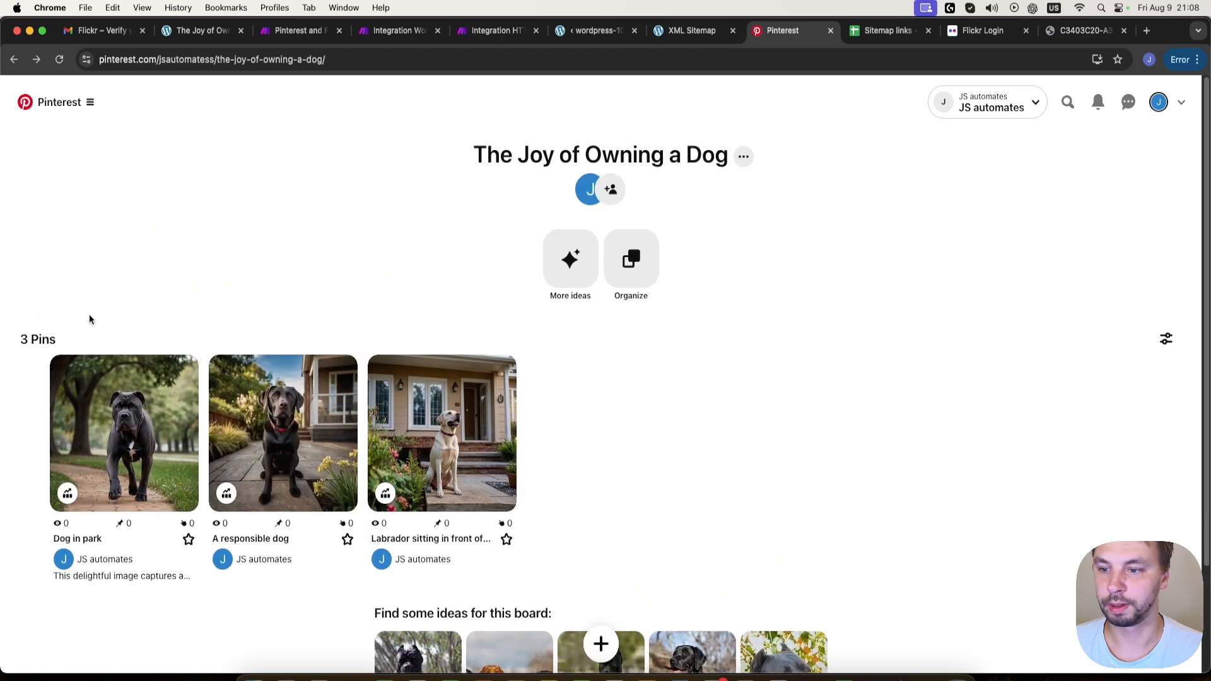
{"action": "left_click", "coordinate": [1161, 104]}
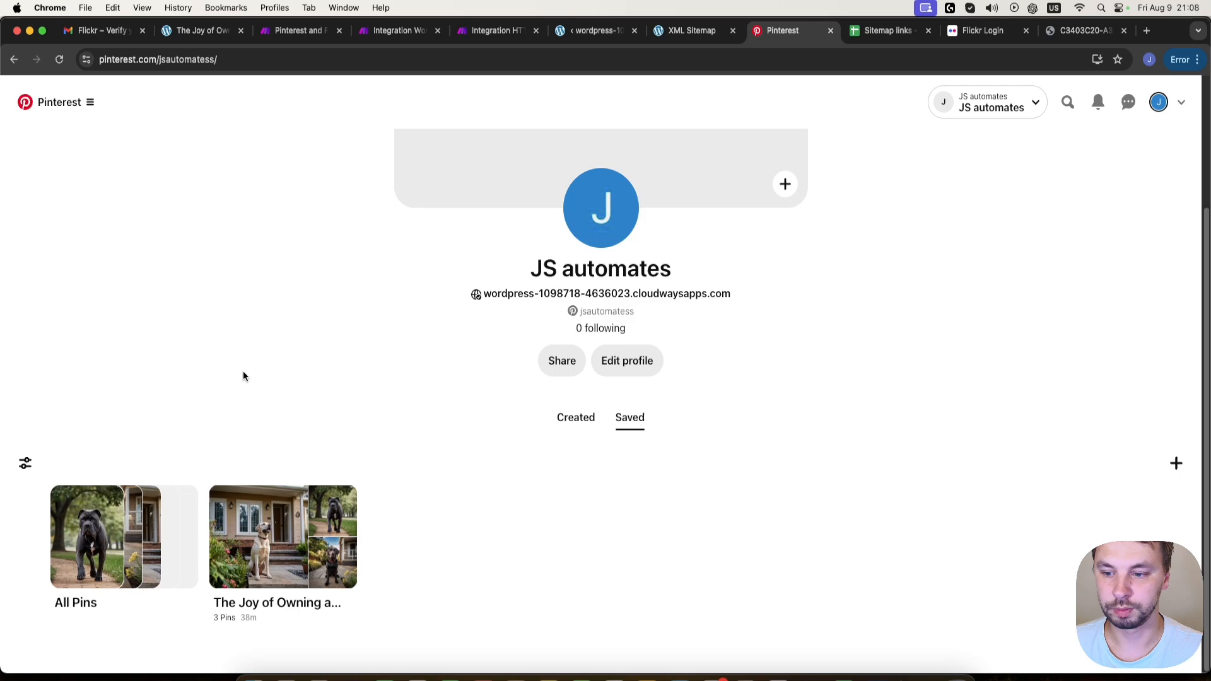
{"action": "left_click", "coordinate": [589, 418]}
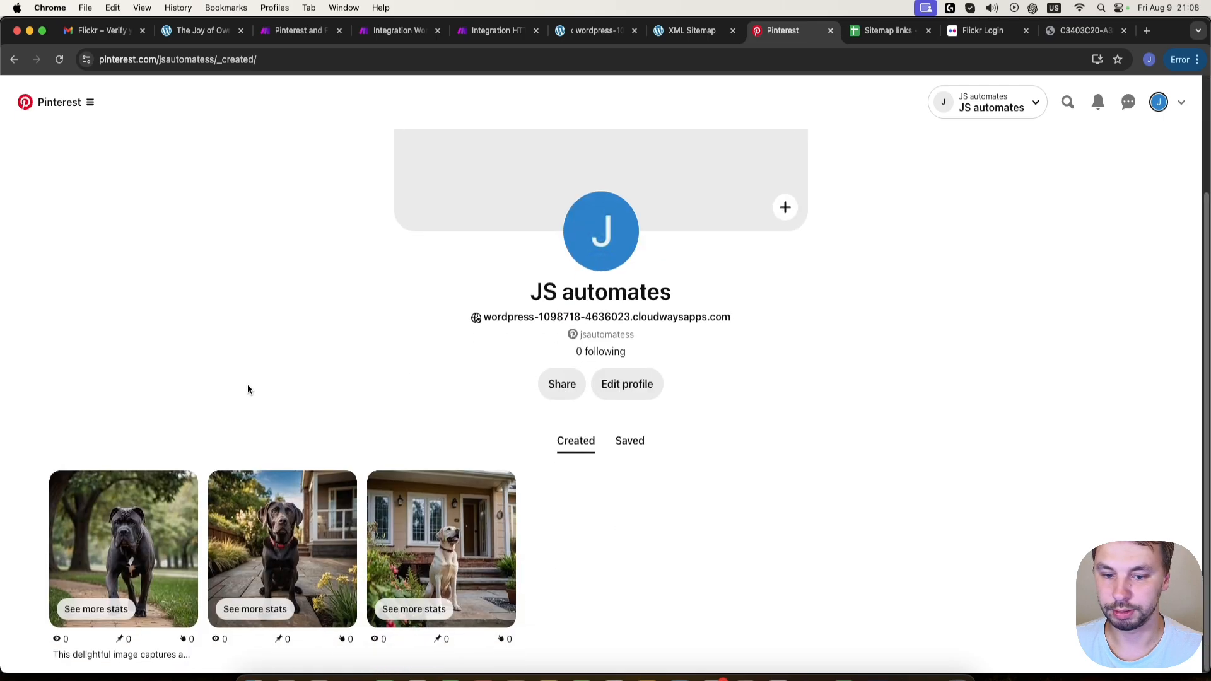
{"action": "left_click", "coordinate": [60, 59]}
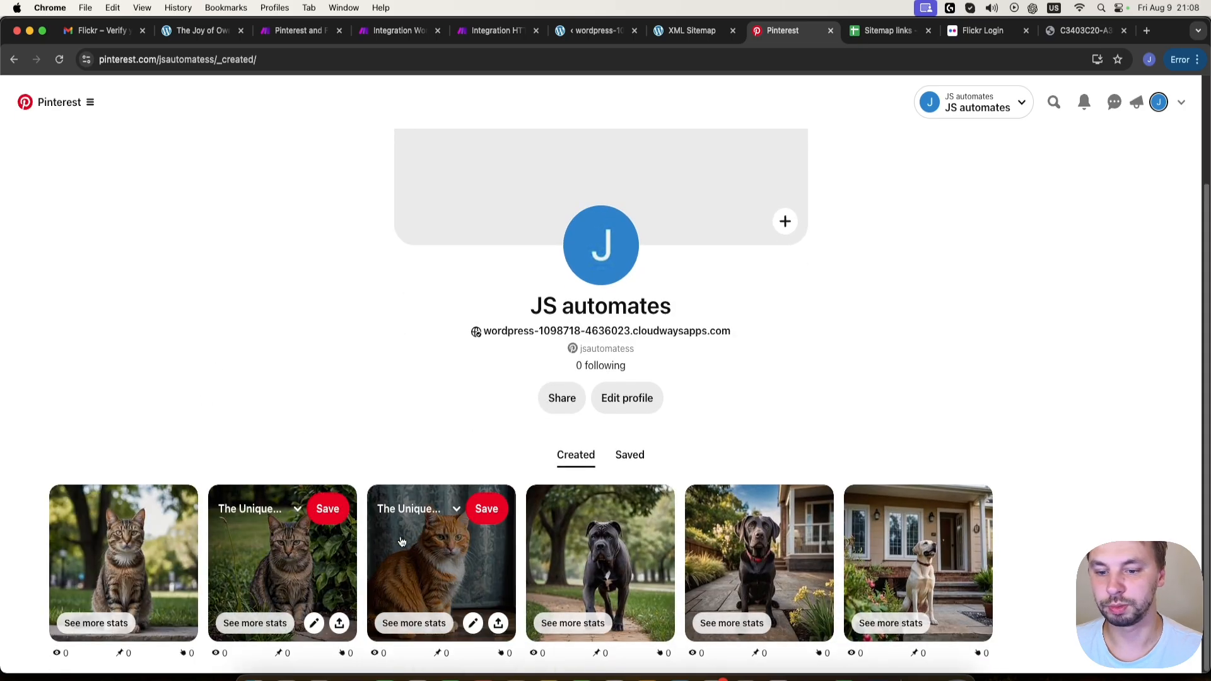
- Open the "cat in park" pin and follow its link to check the WordPress post and its images
{"action": "left_click", "coordinate": [143, 544]}
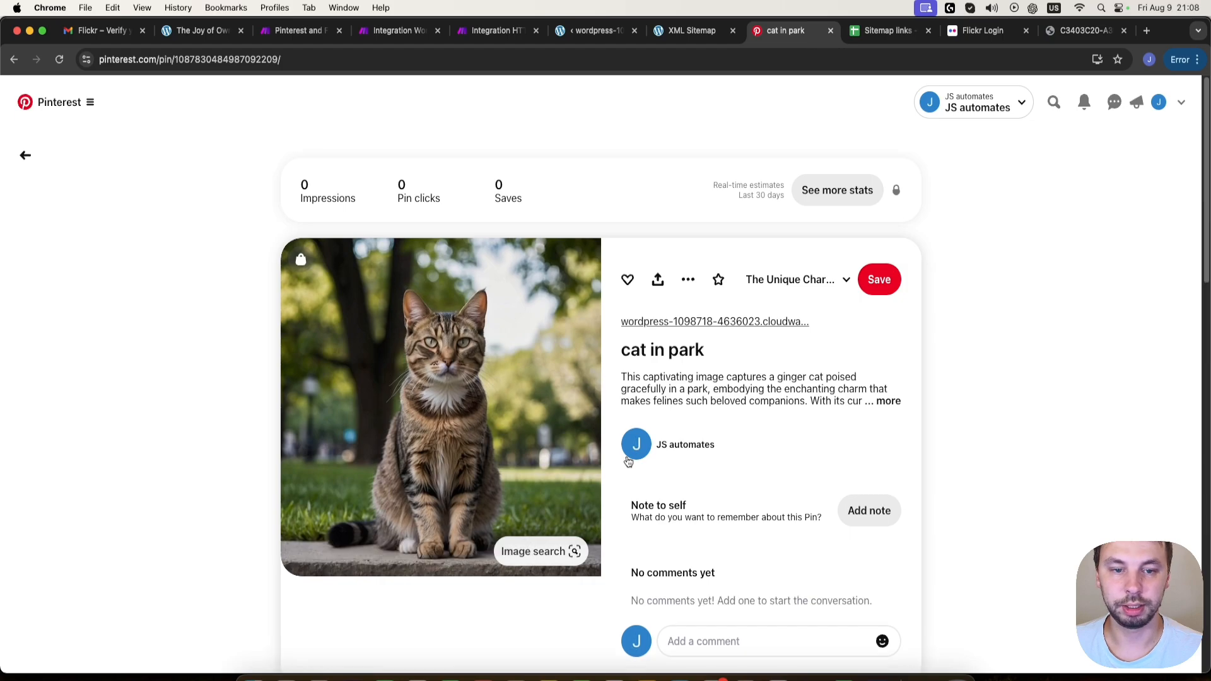
{"action": "left_click", "coordinate": [730, 323]}
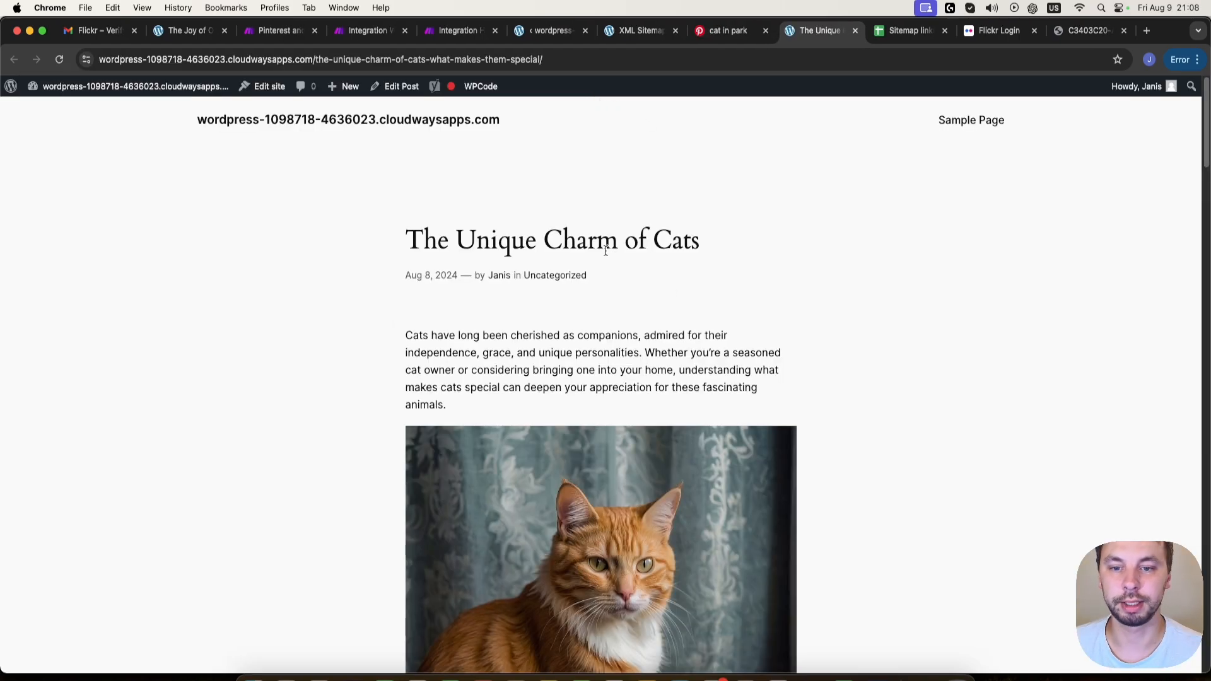
{"action": "scroll", "coordinate": [604, 303], "scroll_direction": "down", "scroll_amount": 20}
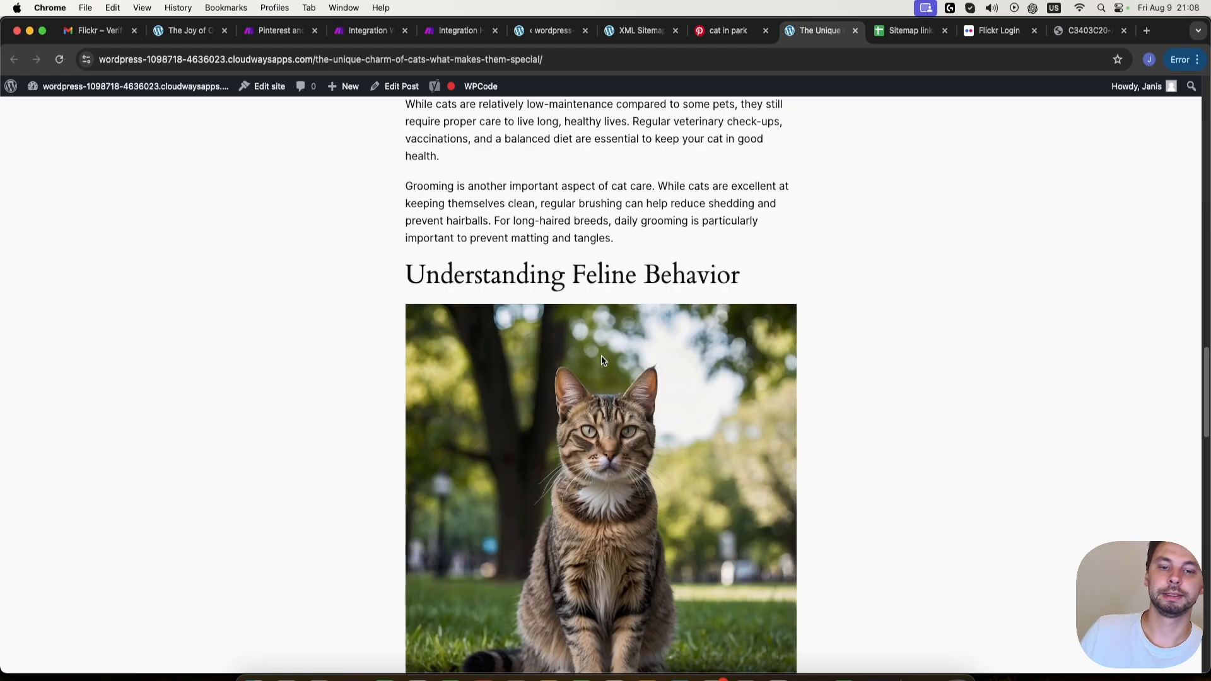
{"action": "scroll", "coordinate": [603, 361], "scroll_direction": "down", "scroll_amount": 12}
{"action": "scroll", "coordinate": [603, 361], "scroll_direction": "up", "scroll_amount": 13}
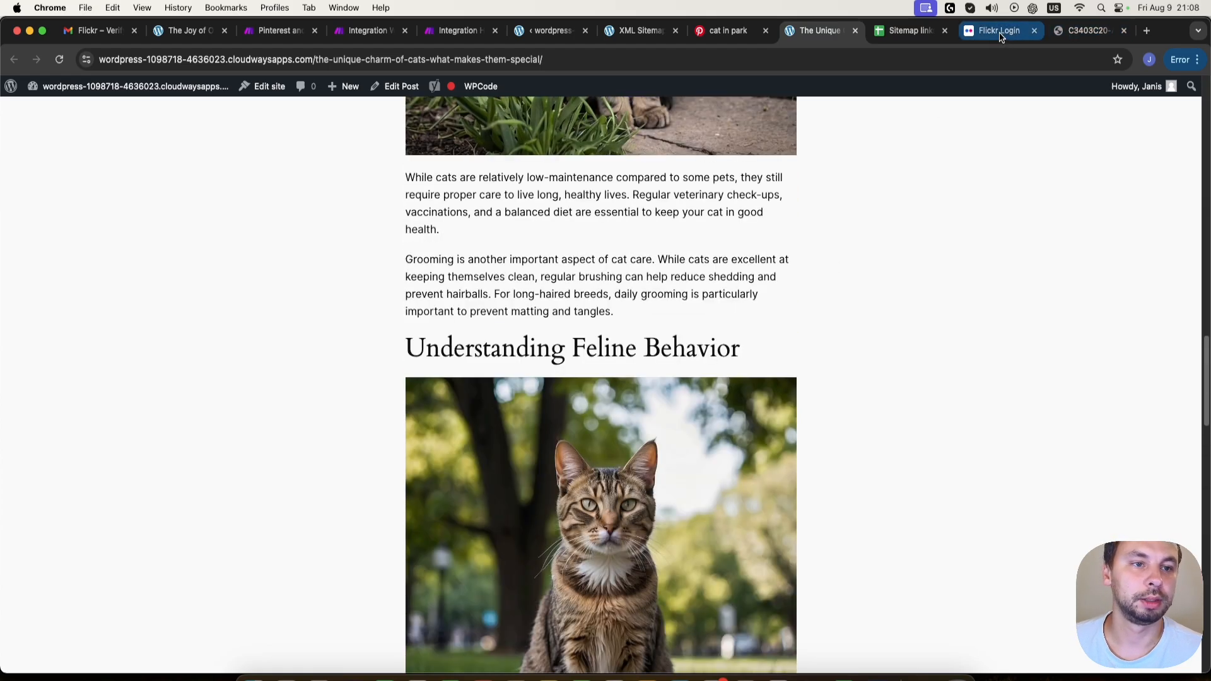
- Switch to Flickr and view the account's photostream for the uploaded photos
{"action": "left_click", "coordinate": [191, 33]}
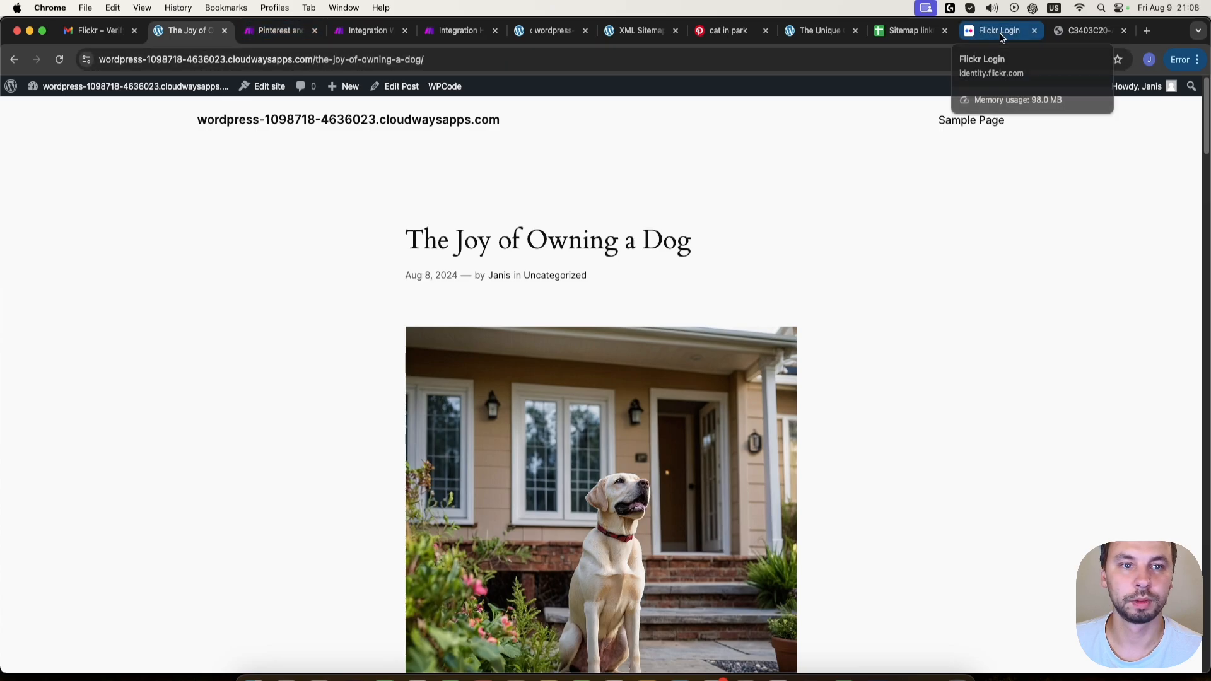
{"action": "left_click", "coordinate": [1003, 35]}
{"action": "left_click", "coordinate": [178, 95]}
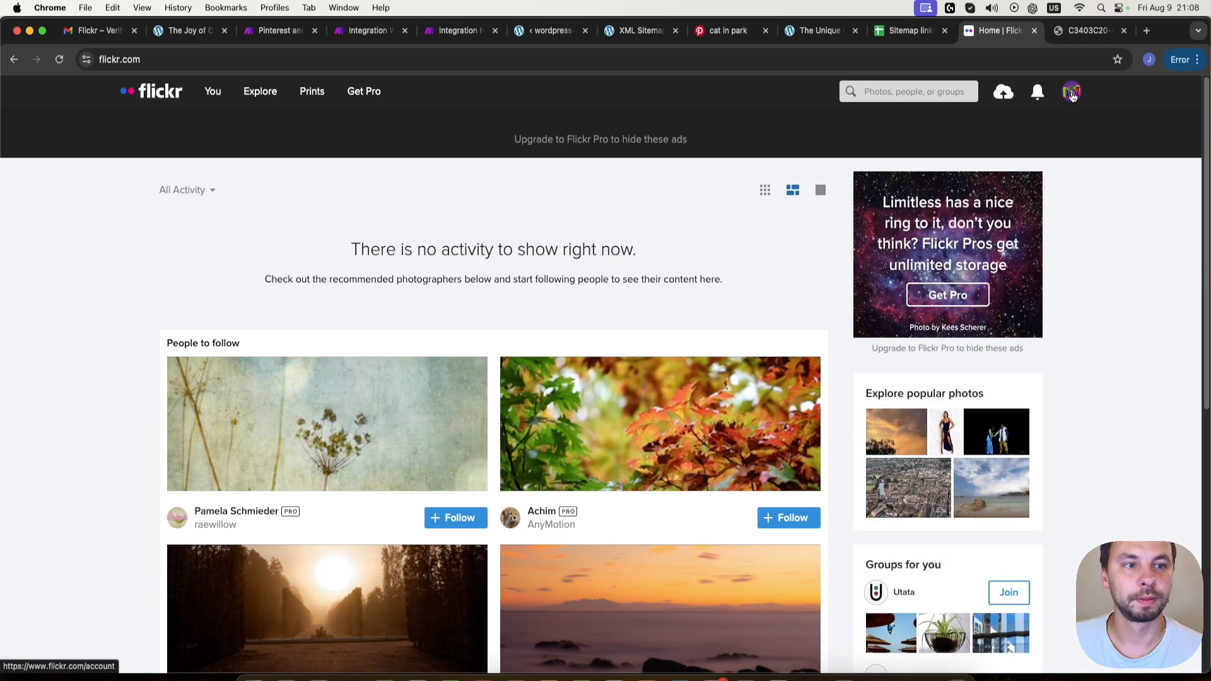
{"action": "left_click", "coordinate": [1072, 92]}
{"action": "left_click", "coordinate": [949, 134]}
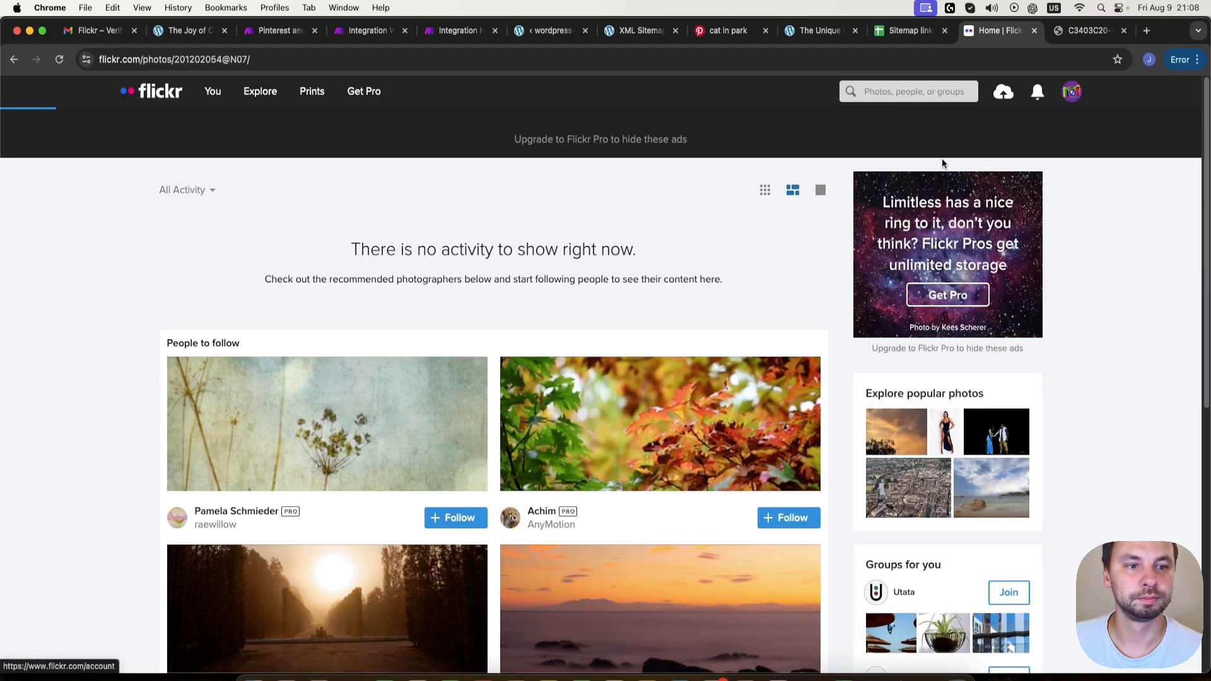
{"action": "scroll", "coordinate": [498, 392], "scroll_direction": "down", "scroll_amount": 3}
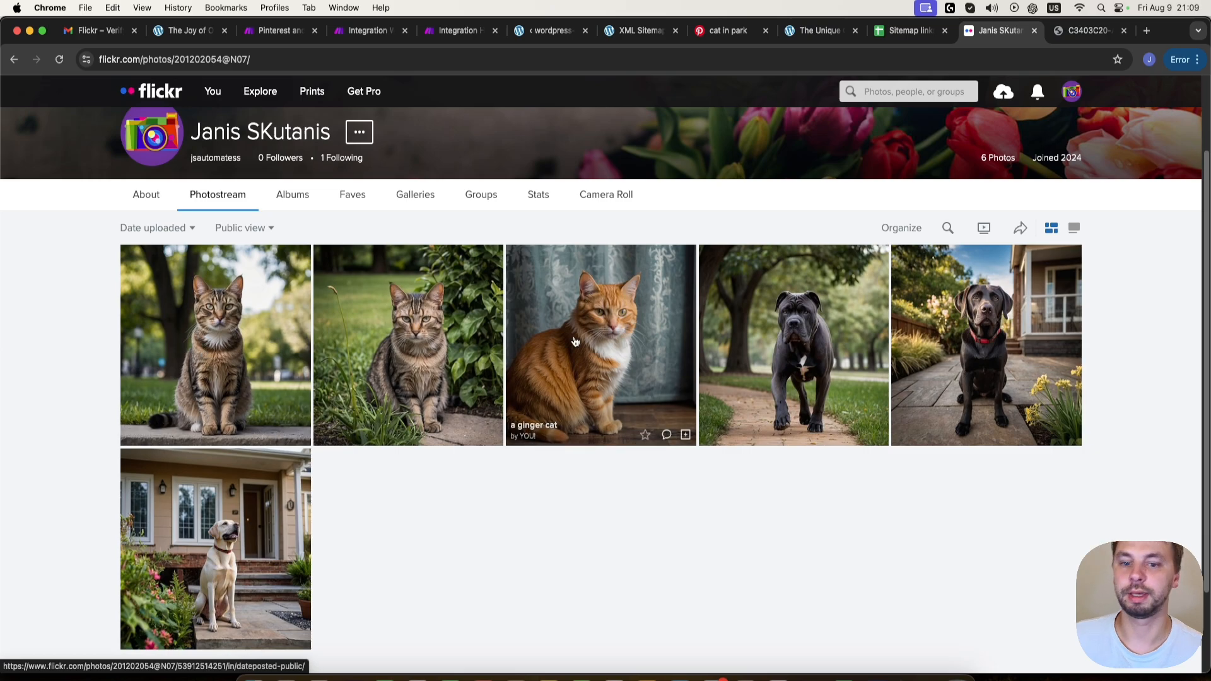
- Open the "a ginger cat" photo, read its description and follow the Read more link to the WordPress post
{"action": "left_click", "coordinate": [575, 366]}
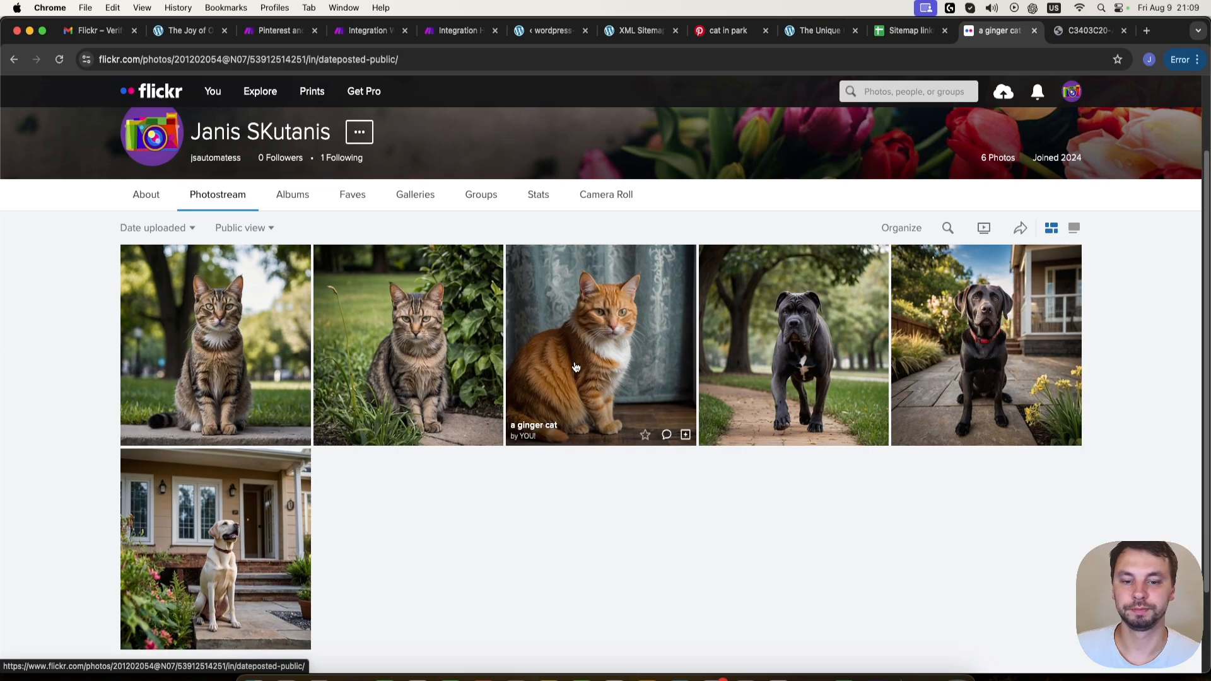
{"action": "scroll", "coordinate": [301, 550], "scroll_direction": "down", "scroll_amount": 2}
{"action": "scroll", "coordinate": [300, 549], "scroll_direction": "down", "scroll_amount": 4}
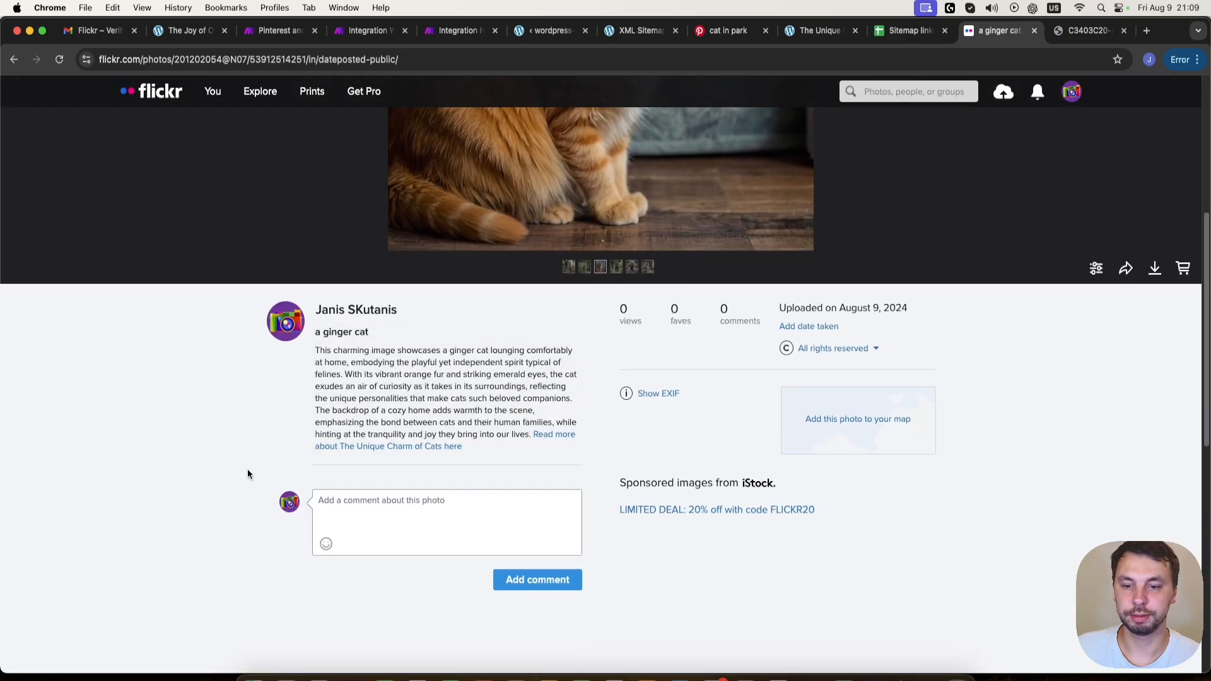
{"action": "left_click_drag", "start_coordinate": [343, 352], "coordinate": [253, 380]}
{"action": "left_click", "coordinate": [263, 430]}
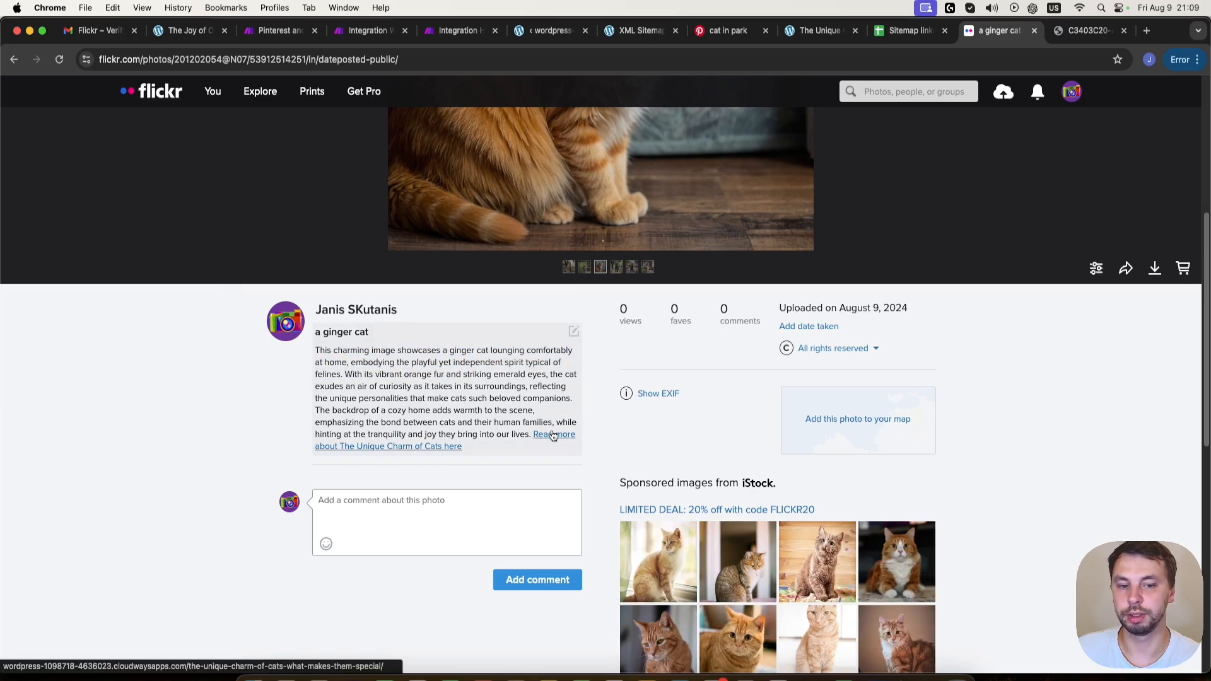
{"action": "left_click", "coordinate": [552, 435]}
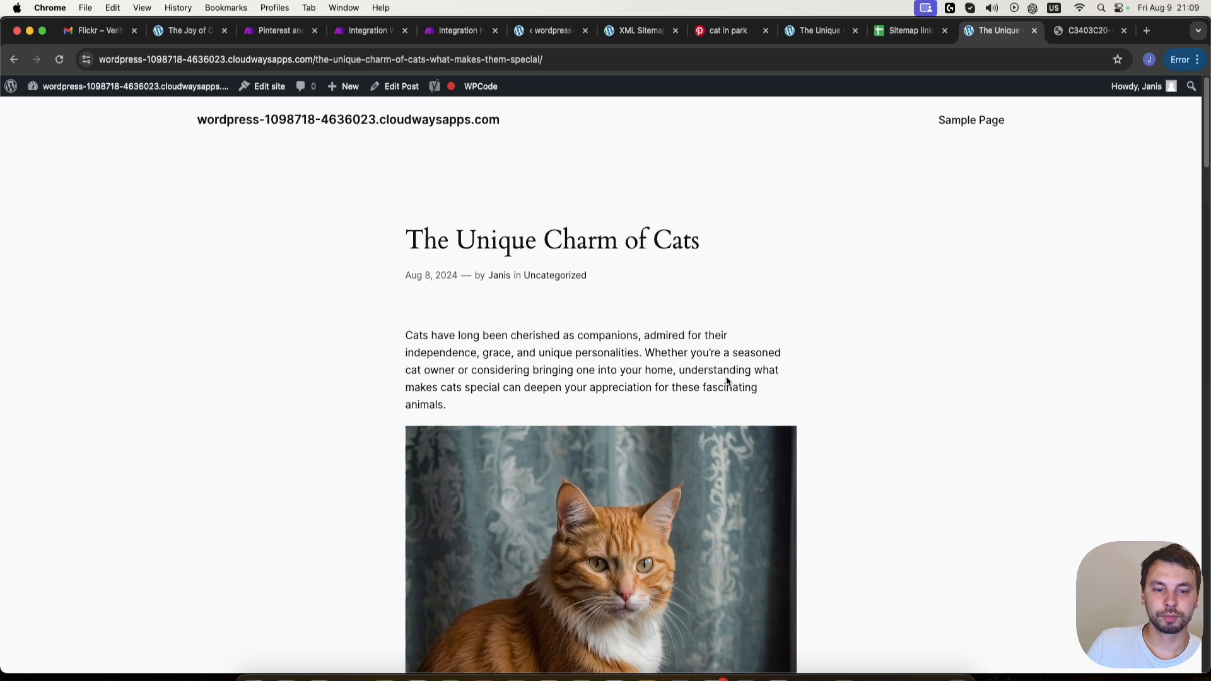
{"action": "scroll", "coordinate": [713, 375], "scroll_direction": "down", "scroll_amount": 1}
- Switch back to Make and review the module chains of the Integration HTTP and Integration WordPress scenarios
{"action": "left_click", "coordinate": [457, 30]}
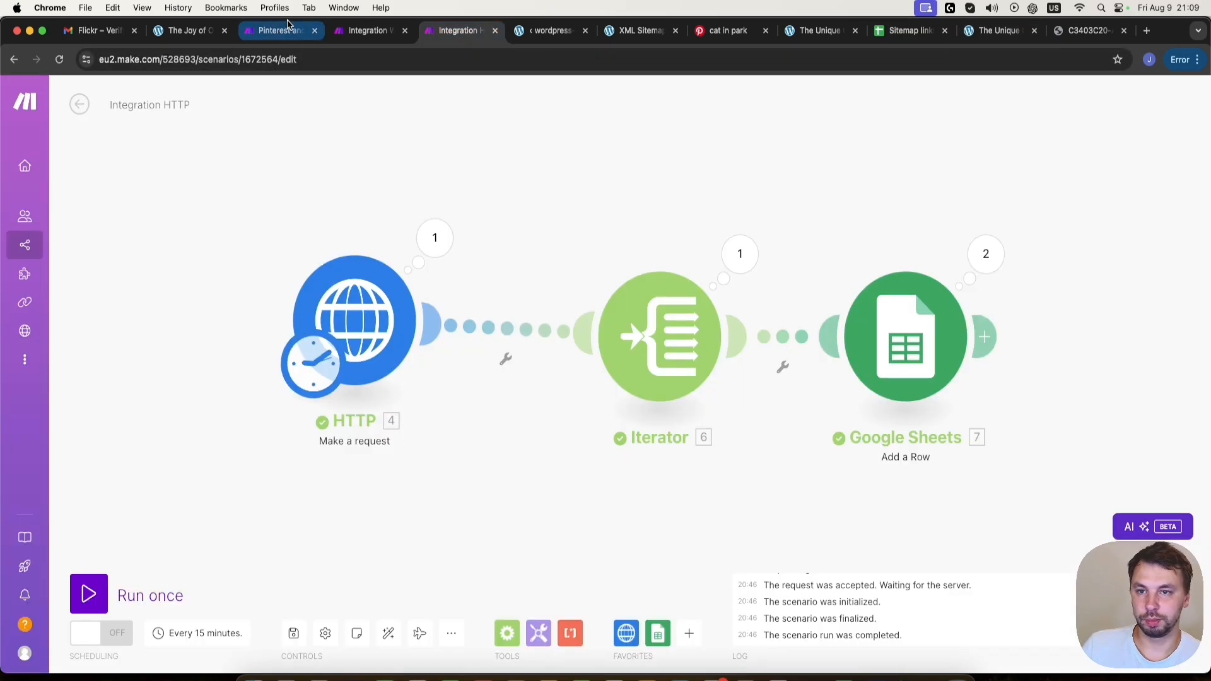
{"action": "scroll", "coordinate": [310, 279], "scroll_direction": "down", "scroll_amount": 1}
{"action": "scroll", "coordinate": [295, 430], "scroll_direction": "down", "scroll_amount": 5}
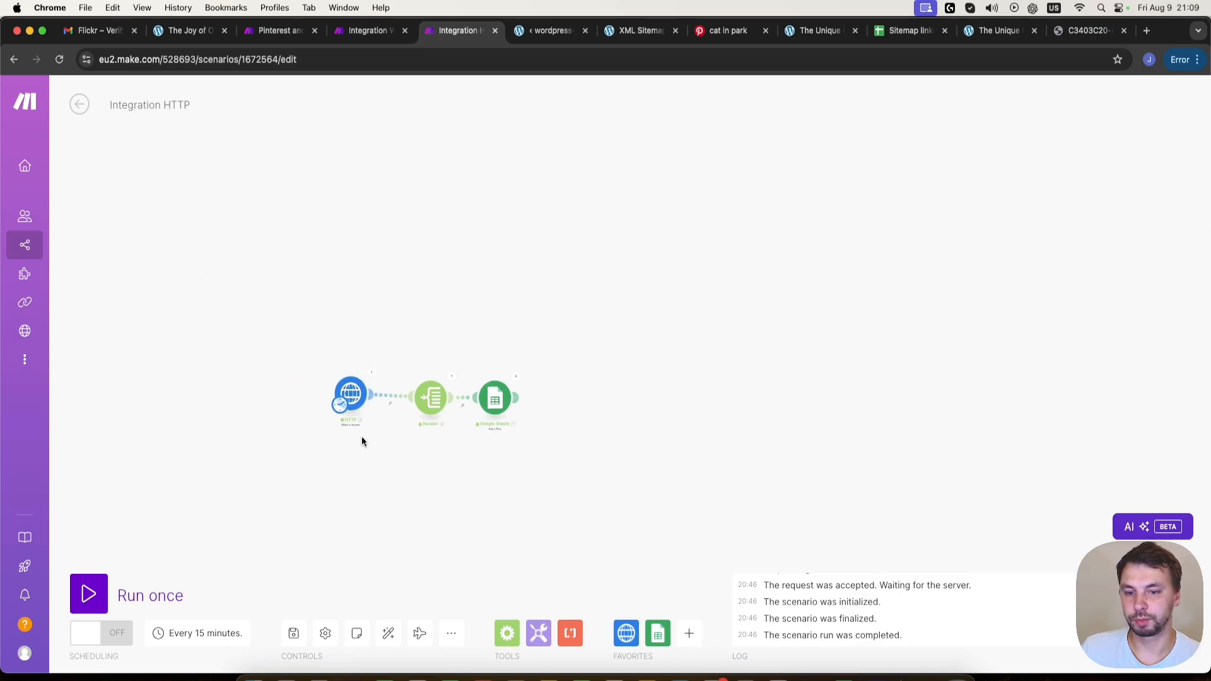
{"action": "scroll", "coordinate": [362, 437], "scroll_direction": "up", "scroll_amount": 5}
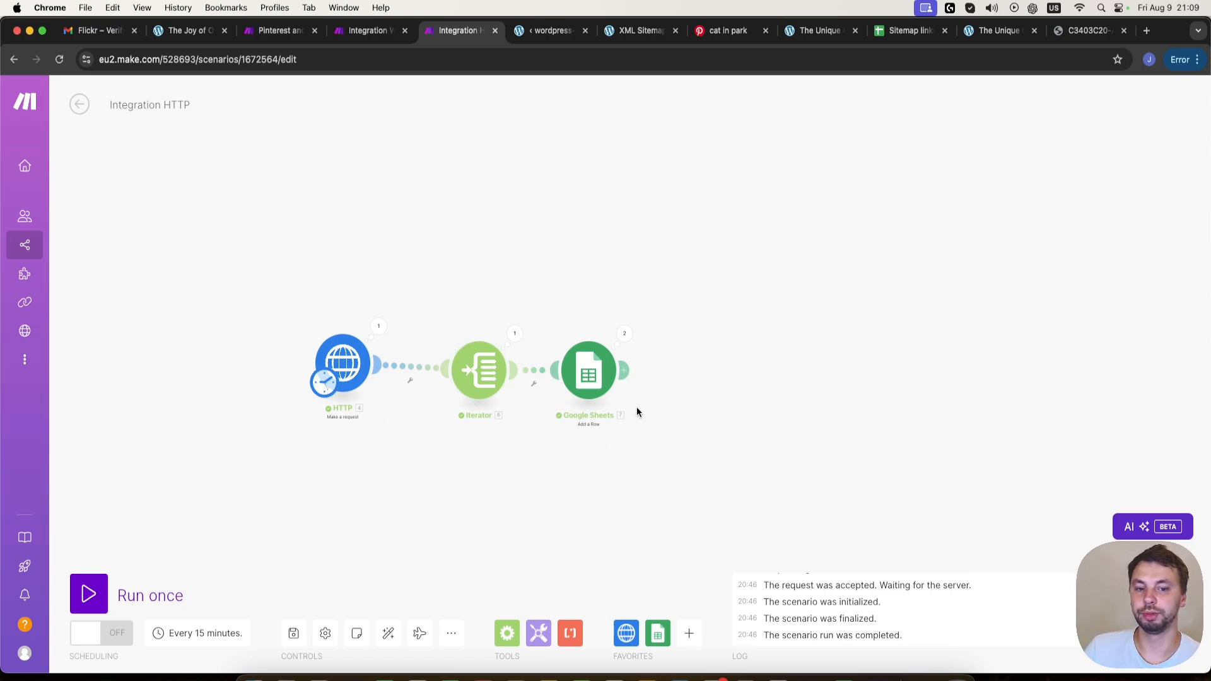
{"action": "left_click", "coordinate": [369, 30]}
{"action": "scroll", "coordinate": [212, 268], "scroll_direction": "down", "scroll_amount": 5}
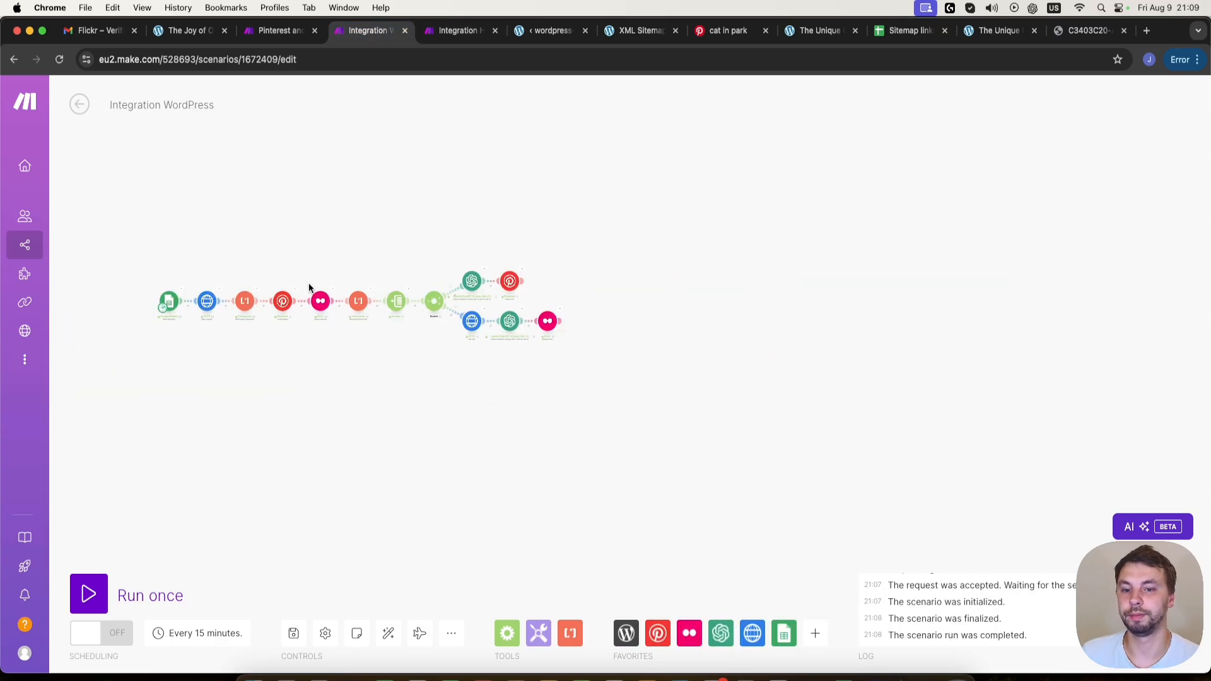
{"action": "scroll", "coordinate": [286, 289], "scroll_direction": "up", "scroll_amount": 3}
{"action": "scroll", "coordinate": [170, 279], "scroll_direction": "down", "scroll_amount": 3}
{"action": "scroll", "coordinate": [328, 281], "scroll_direction": "up", "scroll_amount": 8}
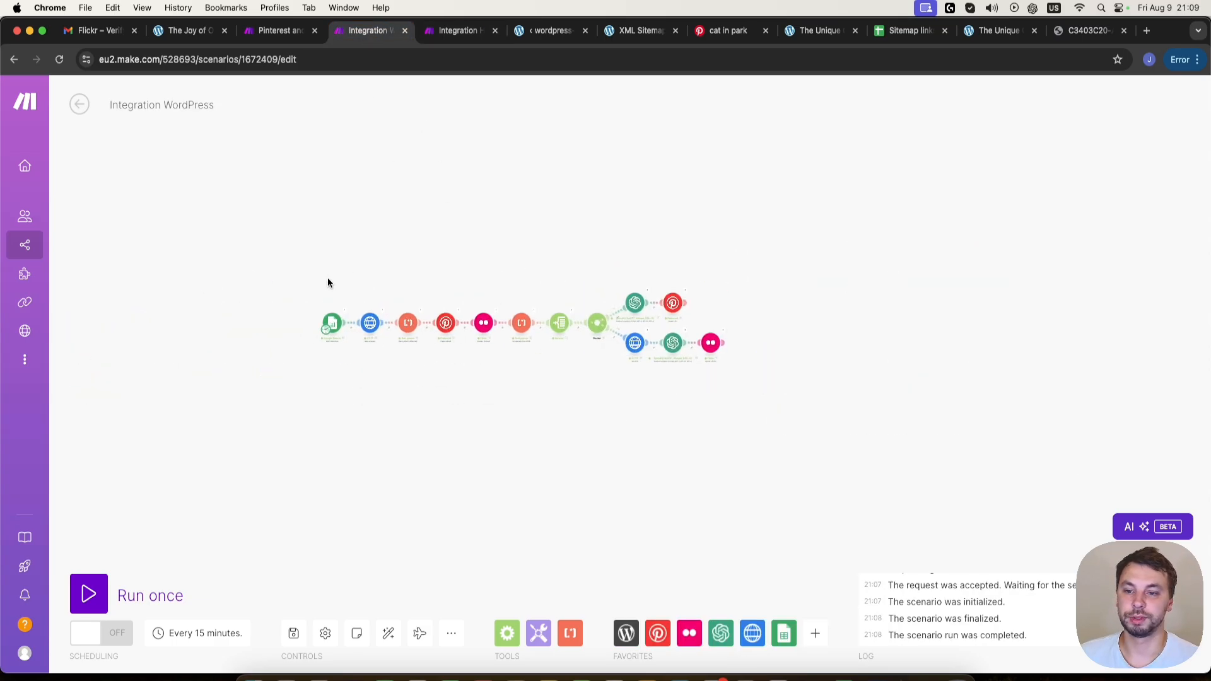